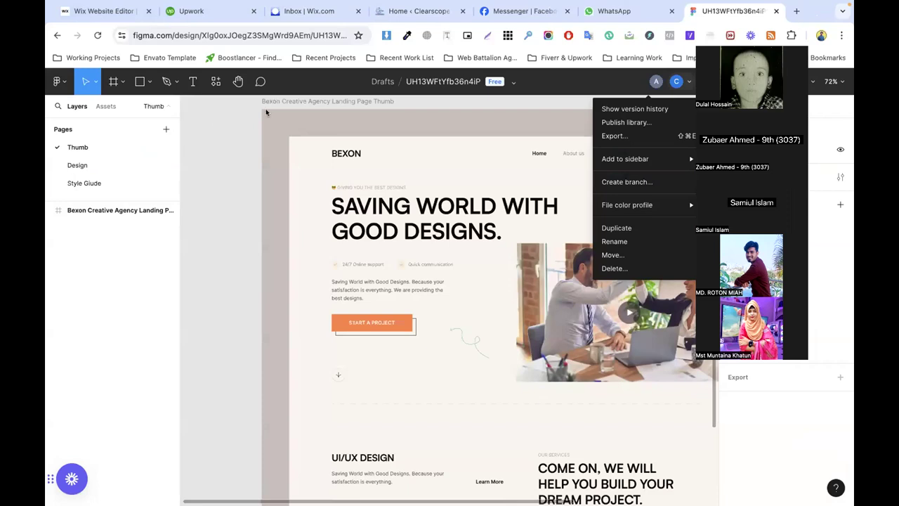
pyautogui.click(513, 83)
pyautogui.click(513, 82)
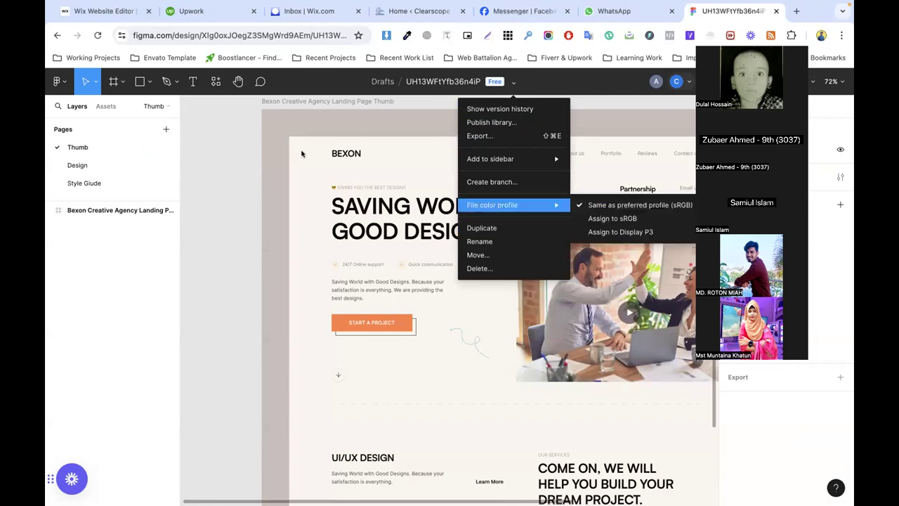
pyautogui.click(242, 161)
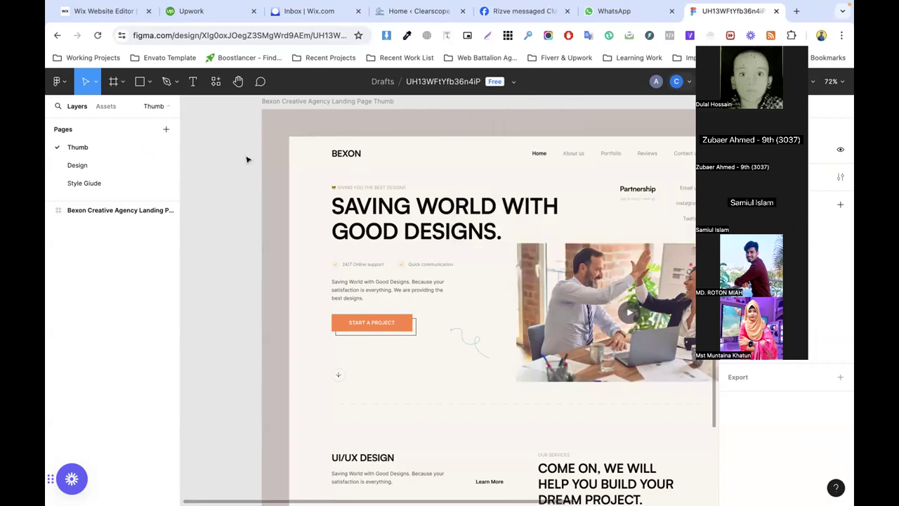
pyautogui.click(59, 80)
pyautogui.click(86, 110)
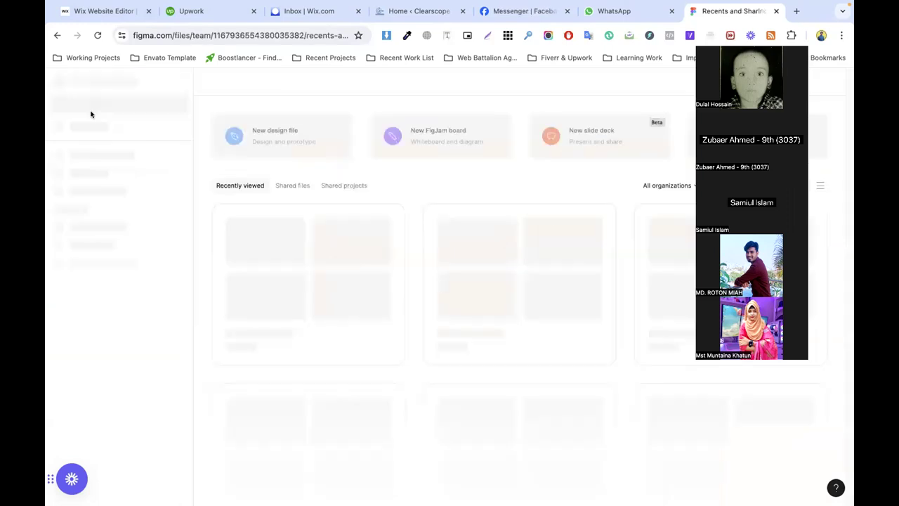
pyautogui.click(321, 264)
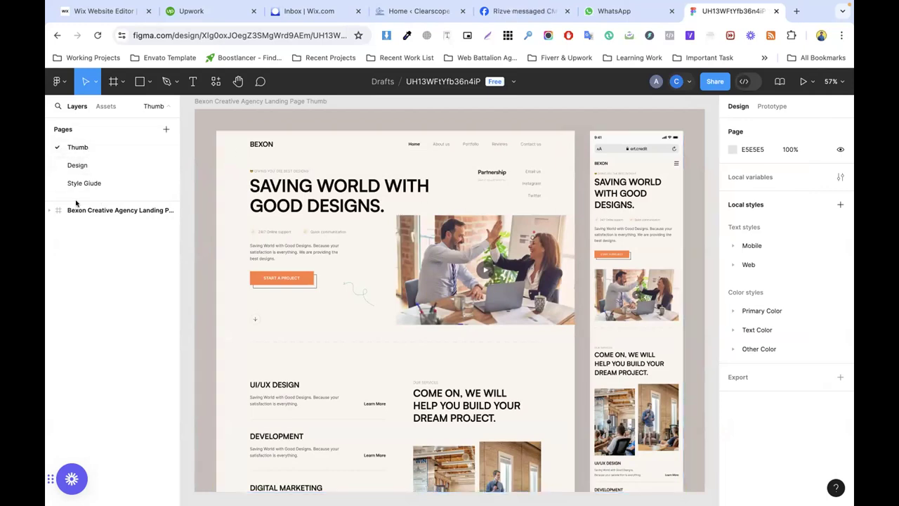
# Step: On the Thumb page, give the thumbnail's Group 1 a 1x PNG export and preview it
pyautogui.click(92, 166)
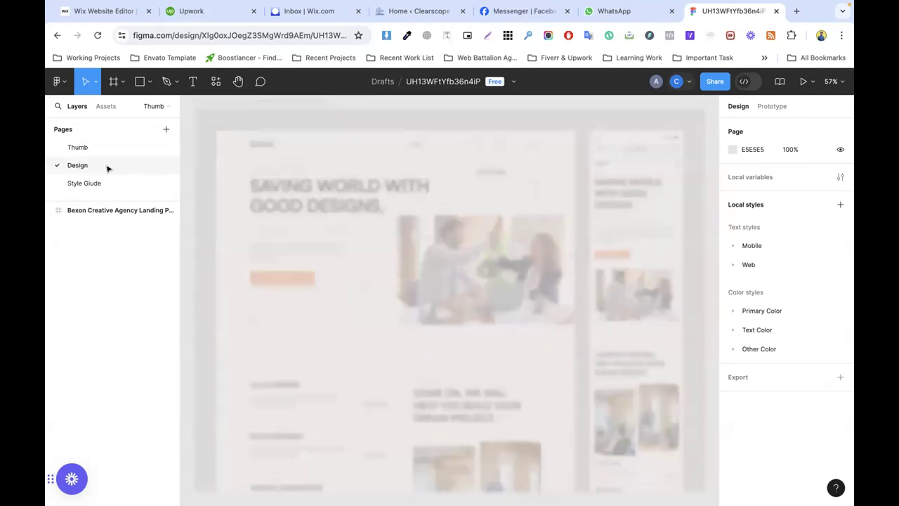
pyautogui.click(78, 147)
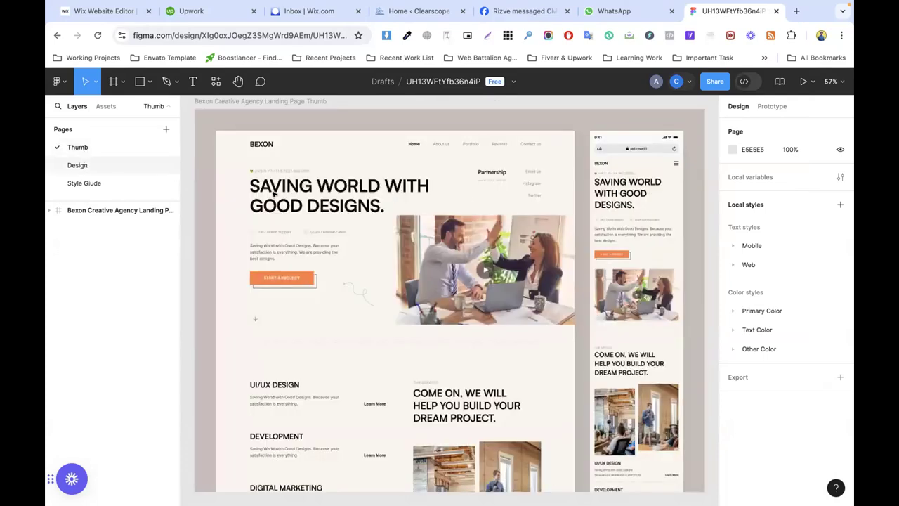
pyautogui.scroll(-4, 499, 263)
pyautogui.scroll(6, 506, 263)
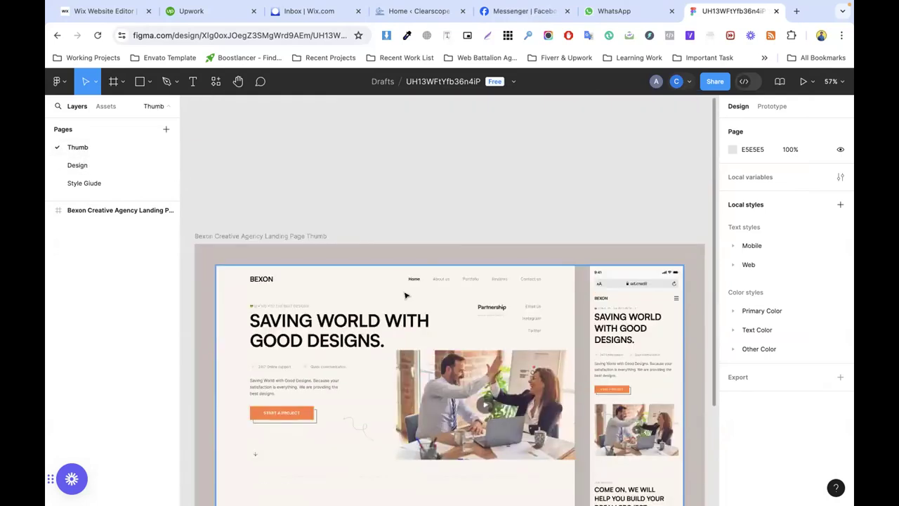
pyautogui.click(464, 282)
pyautogui.scroll(-1, 801, 313)
pyautogui.click(777, 460)
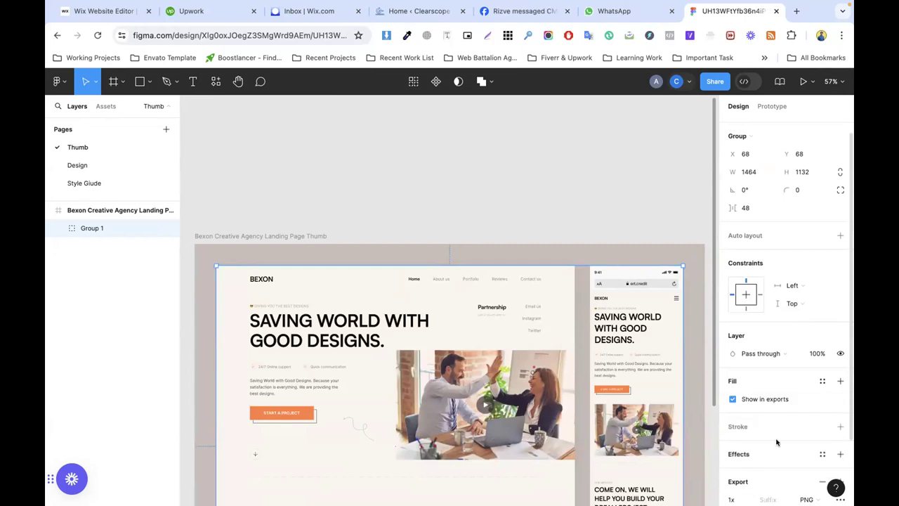
pyautogui.scroll(-2, 779, 422)
pyautogui.click(749, 464)
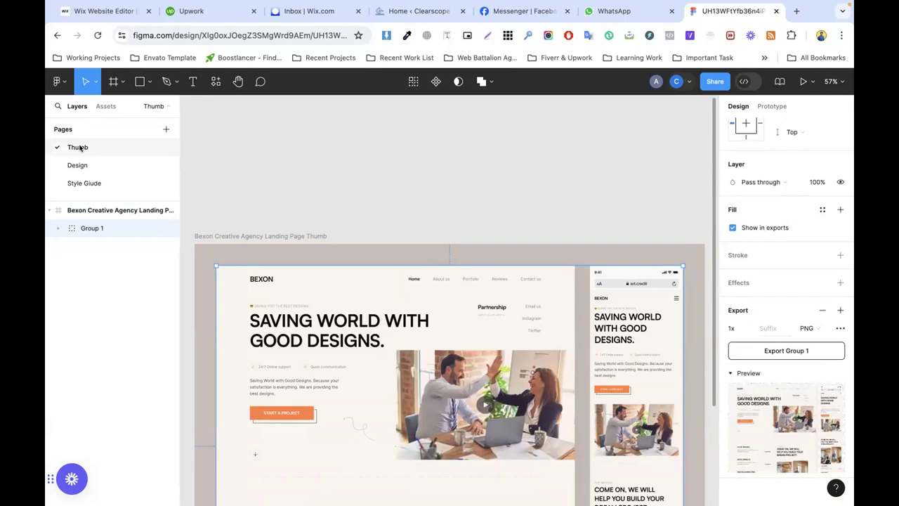
# Step: Open the Style Guide page and zoom into its Typography and Color frames
pyautogui.click(80, 182)
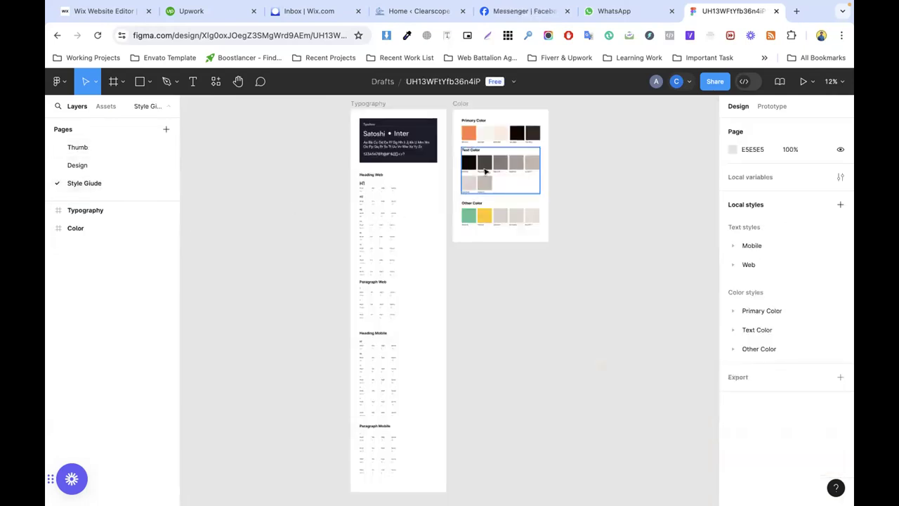
pyautogui.scroll(2, 484, 168)
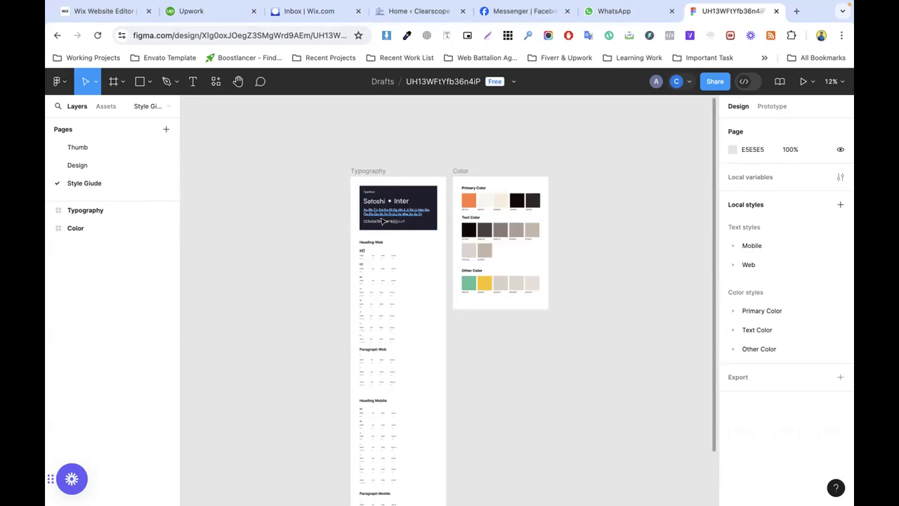
pyautogui.scroll(2, 391, 223)
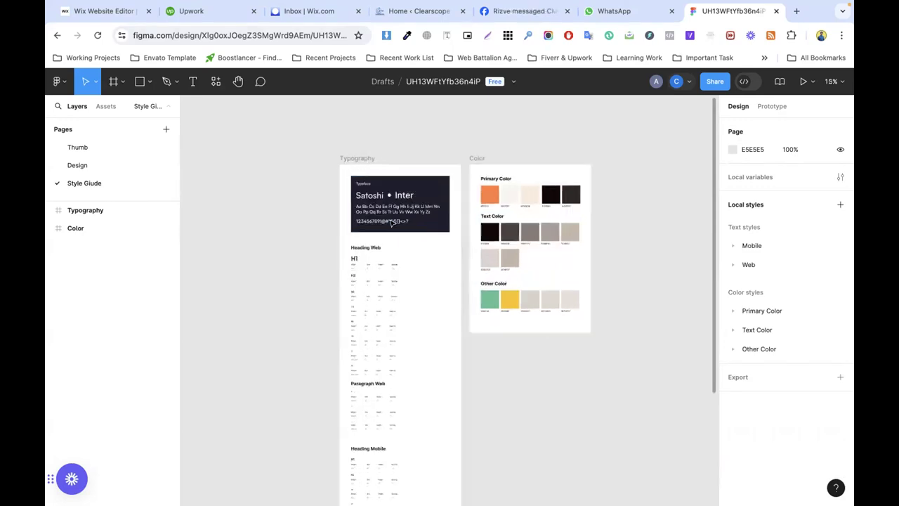
pyautogui.scroll(5, 391, 222)
pyautogui.scroll(-3, 392, 222)
pyautogui.scroll(3, 392, 223)
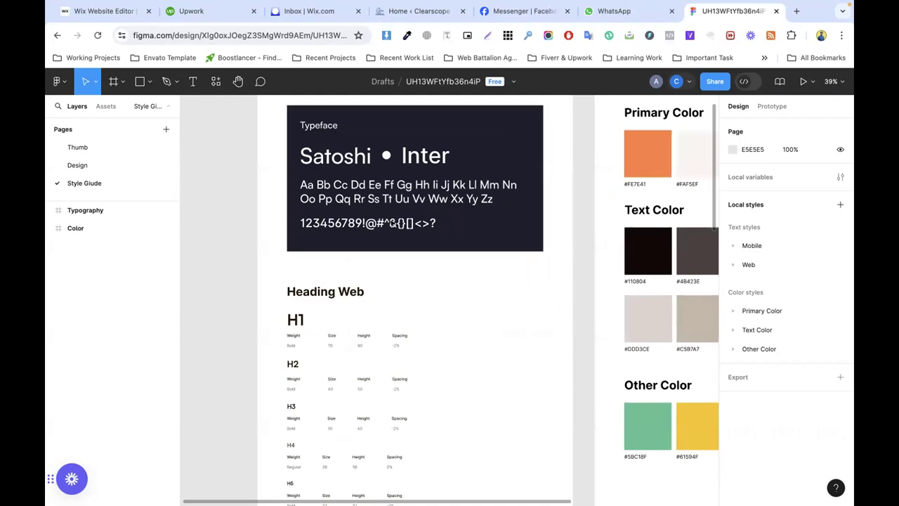
pyautogui.scroll(-2, 391, 223)
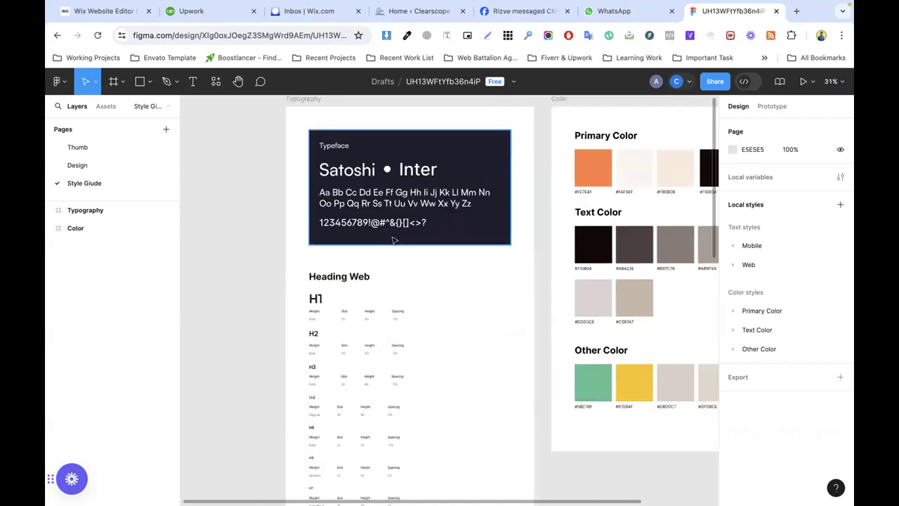
pyautogui.scroll(4, 394, 240)
pyautogui.scroll(-2, 393, 241)
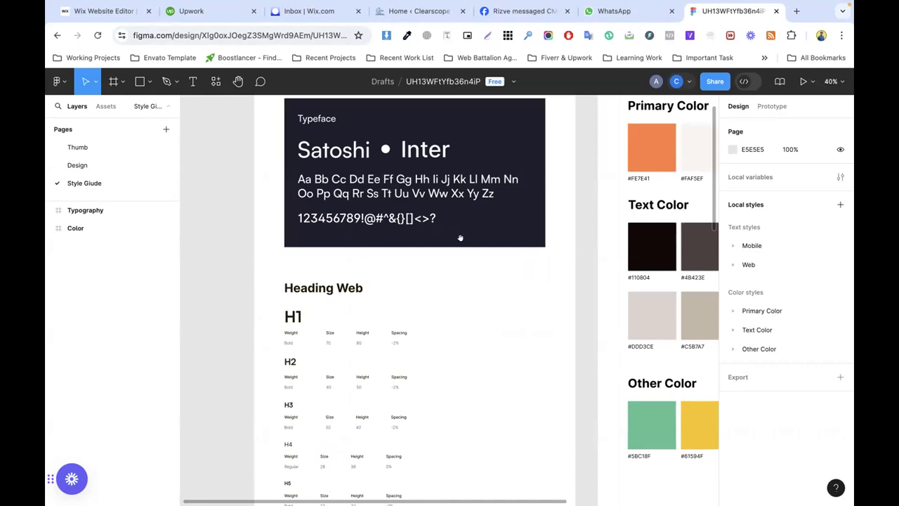
pyautogui.hscroll(10, 457, 191)
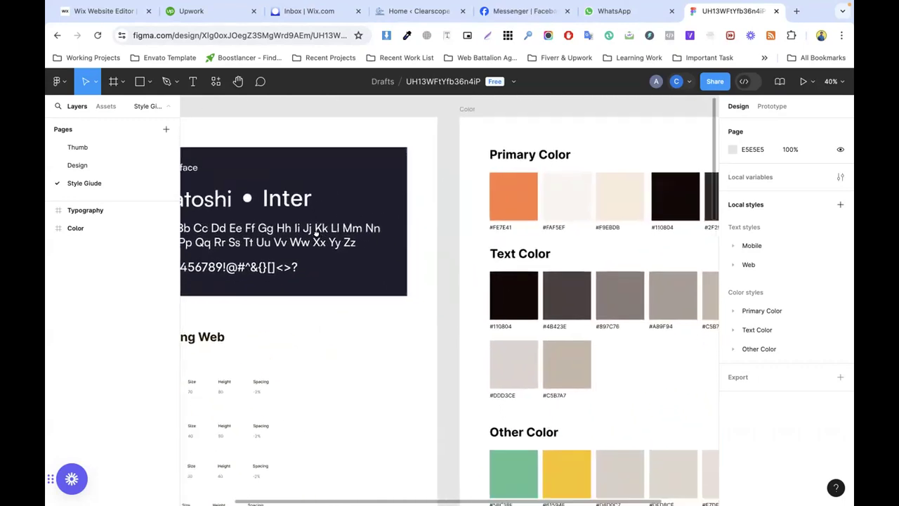
pyautogui.hscroll(-10, 217, 221)
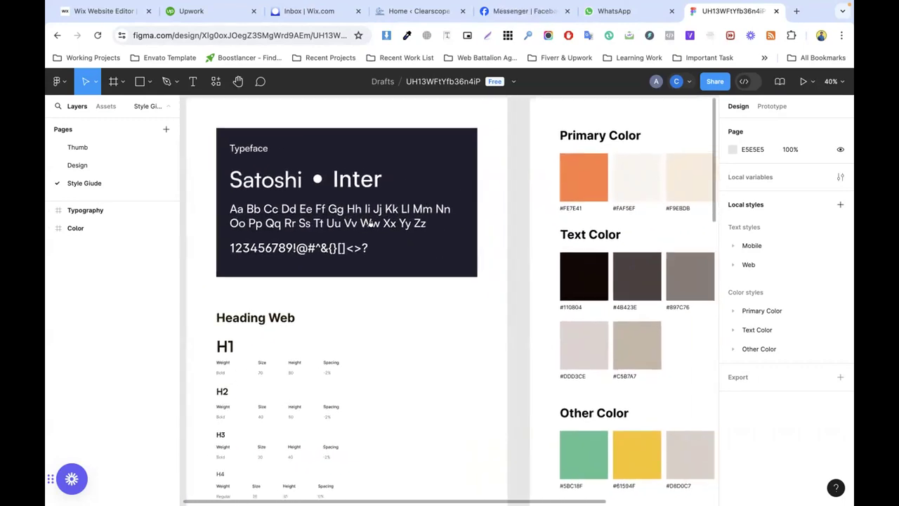
pyautogui.hscroll(2, 393, 233)
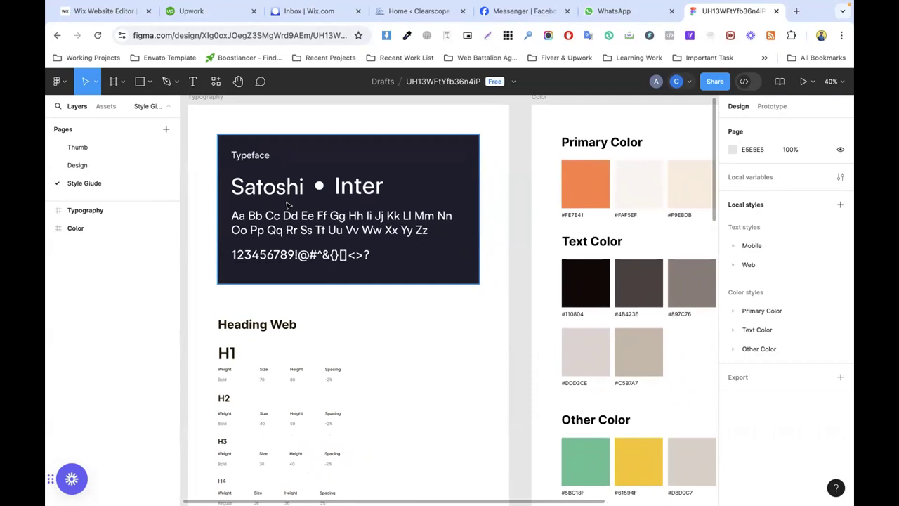
# Step: Check the fonts of the Satoshi and Inter typeface texts, then open a new browser tab
pyautogui.click(267, 193)
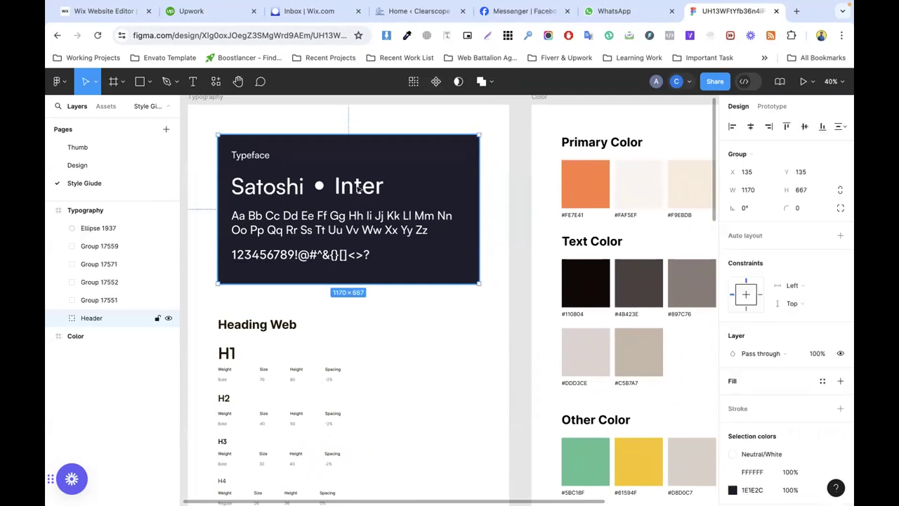
pyautogui.click(363, 189)
pyautogui.click(291, 187)
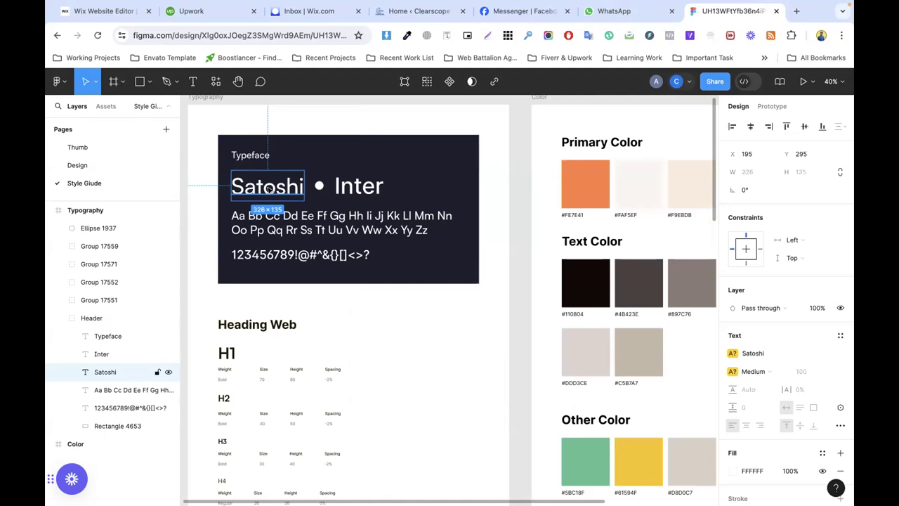
pyautogui.click(359, 188)
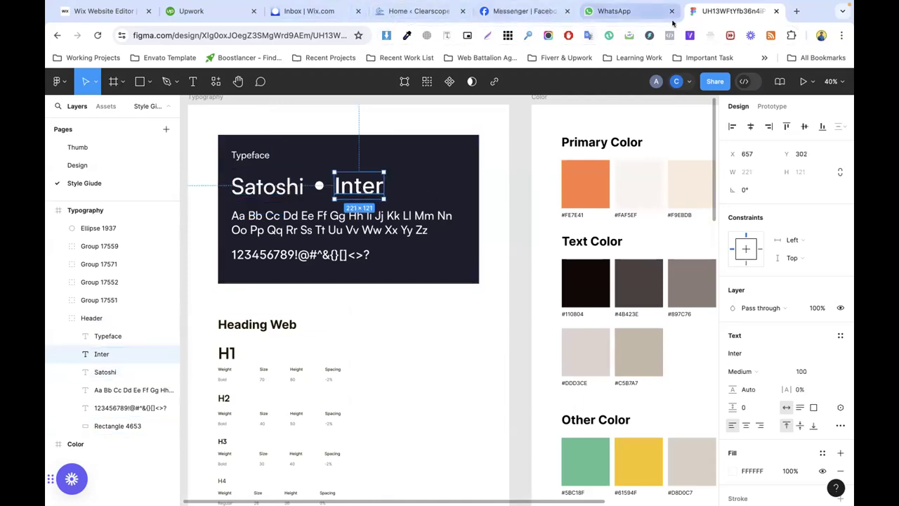
pyautogui.click(797, 10)
# Step: Switch the Wix dashboard to the Bexon site, dismiss the payment notice, and open its editor
pyautogui.click(281, 35)
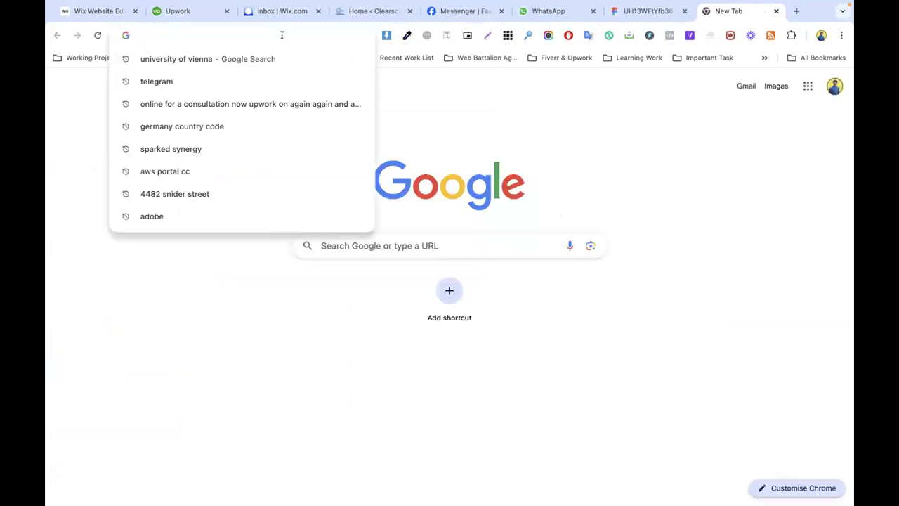
pyautogui.click(92, 11)
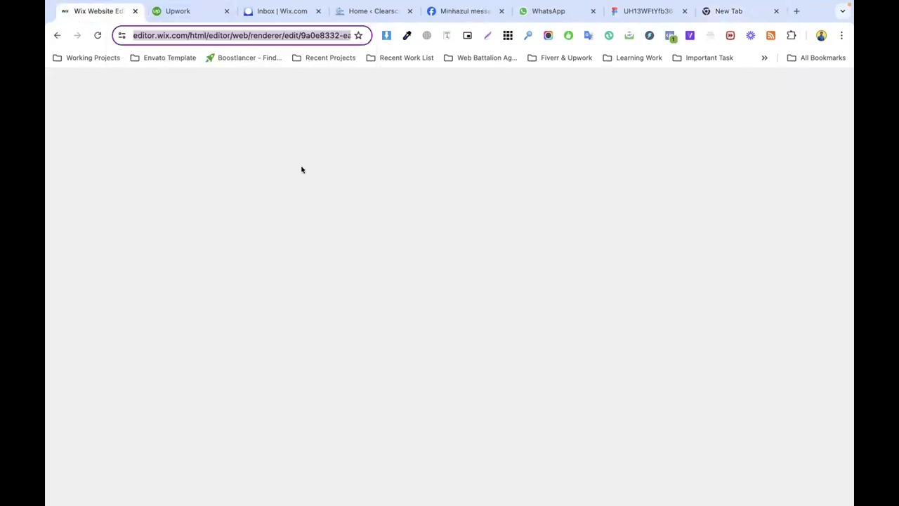
pyautogui.click(101, 80)
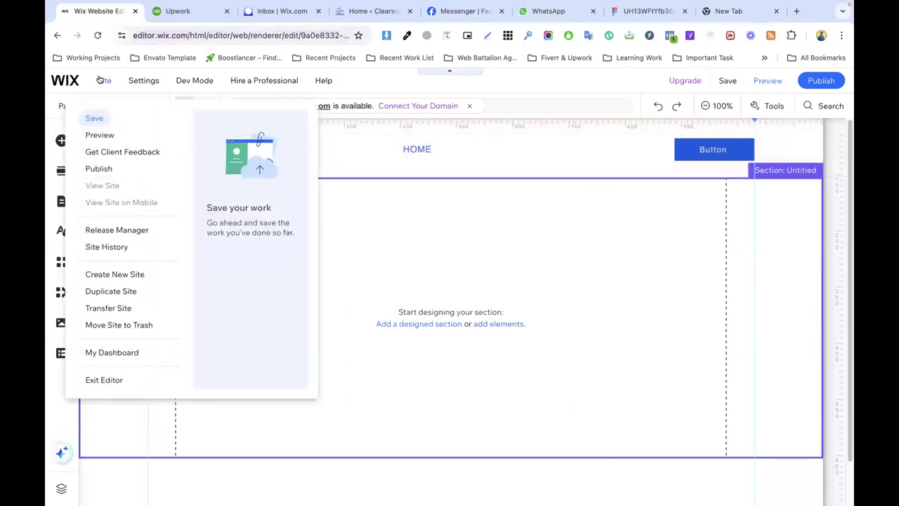
pyautogui.click(67, 83)
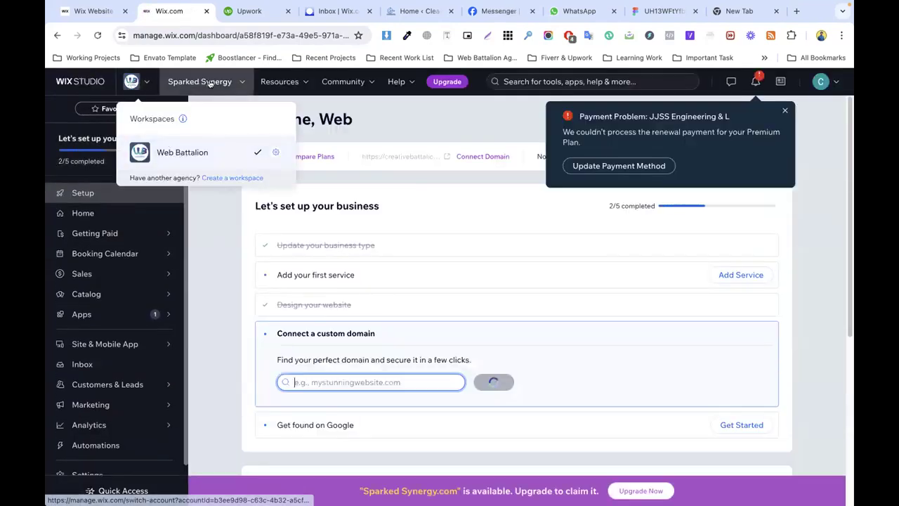
pyautogui.moveTo(209, 83)
pyautogui.click(219, 256)
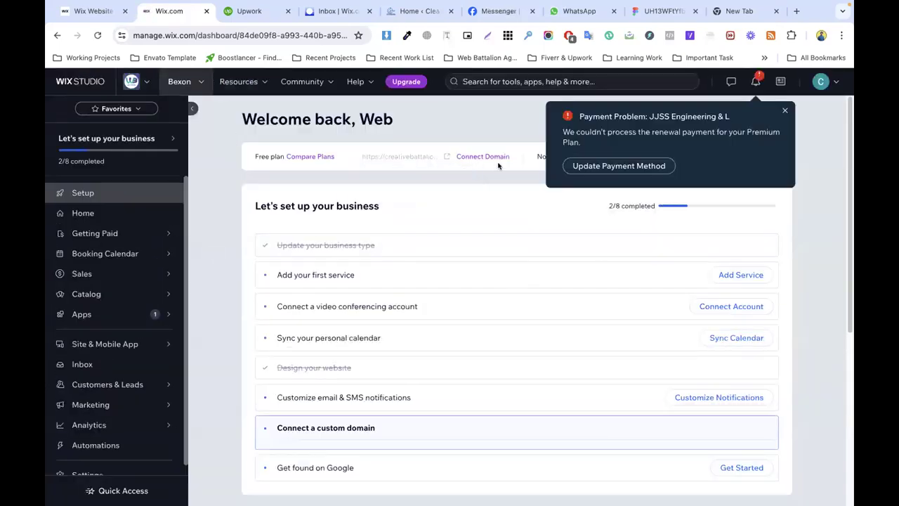
pyautogui.click(785, 111)
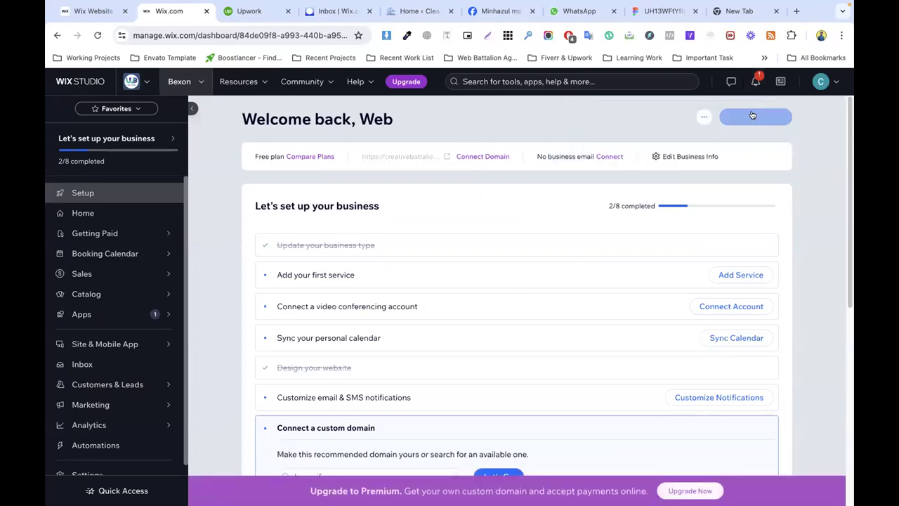
pyautogui.click(760, 117)
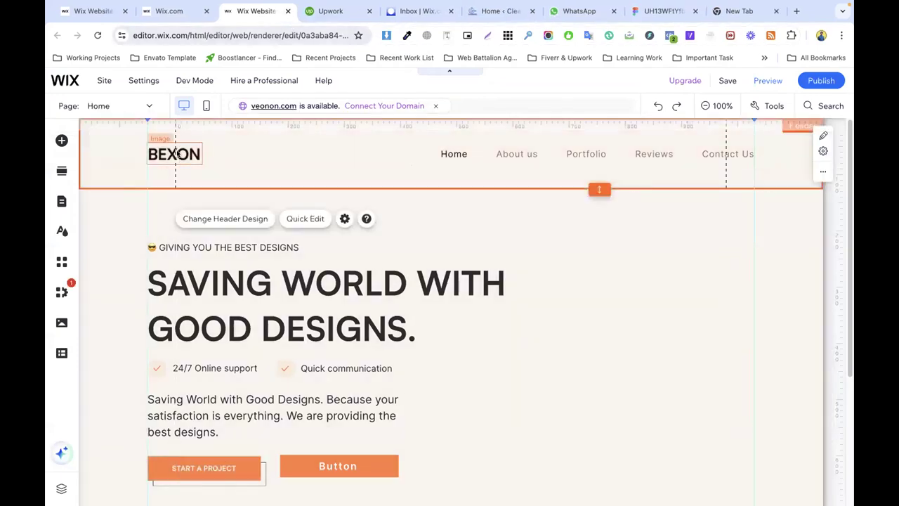
# Step: Open Site Design and then the Color theme customisation for the Bexon site
pyautogui.click(174, 154)
pyautogui.click(62, 230)
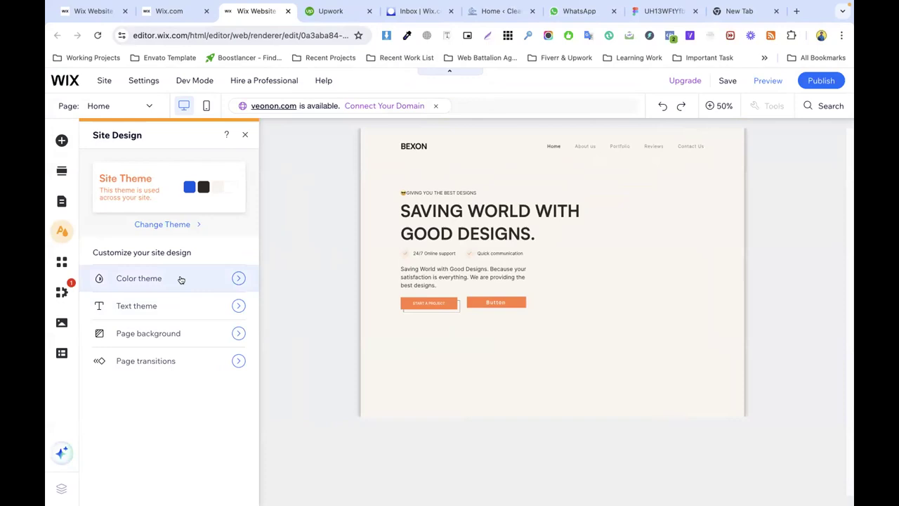
pyautogui.click(141, 278)
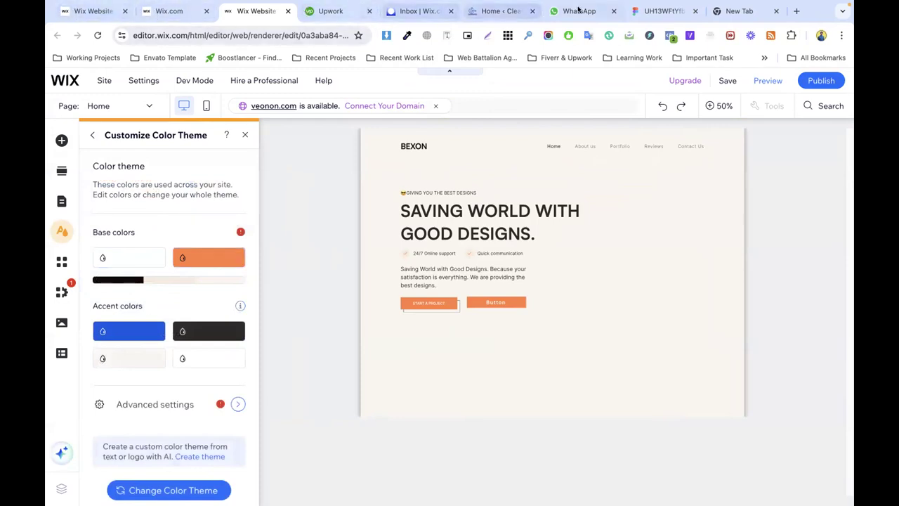
# Step: Review the Primary Color palette in Figma's style guide, then return to Wix's colour theme
pyautogui.moveTo(643, 8); pyautogui.dragTo(335, 10)
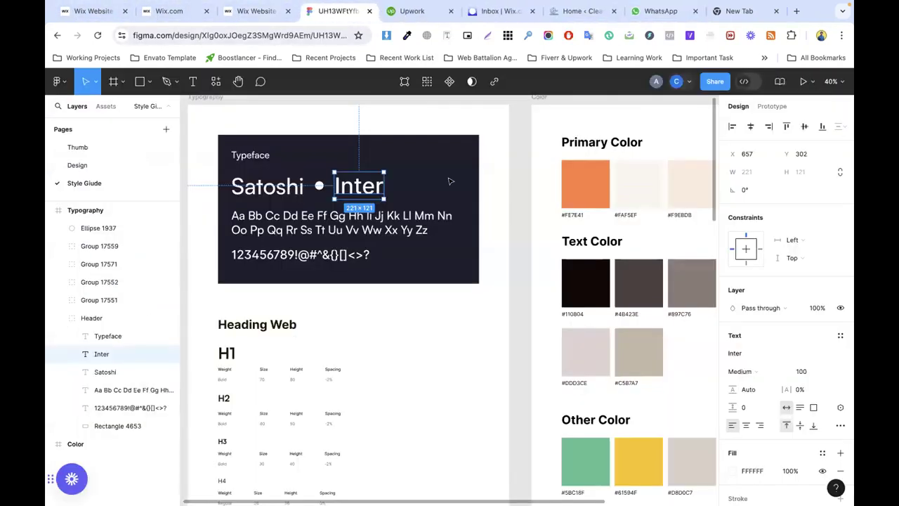
pyautogui.click(614, 203)
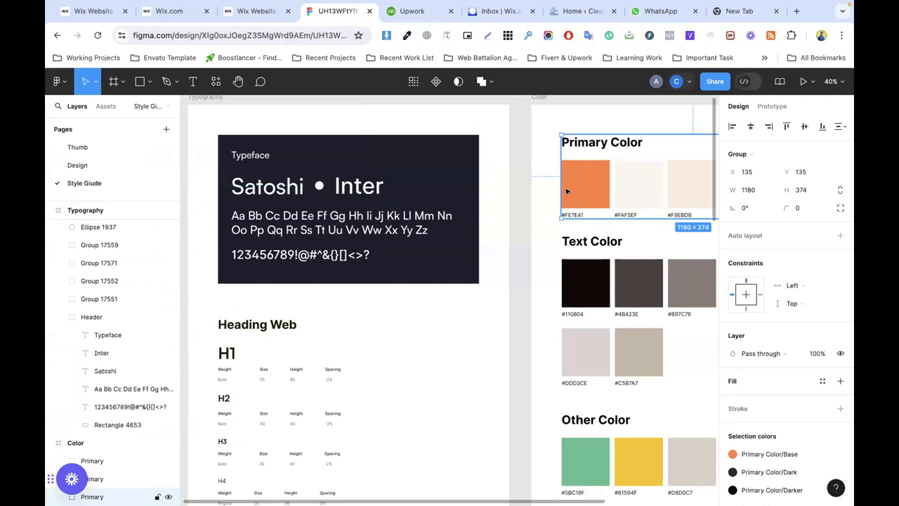
pyautogui.moveTo(567, 188); pyautogui.dragTo(305, 197)
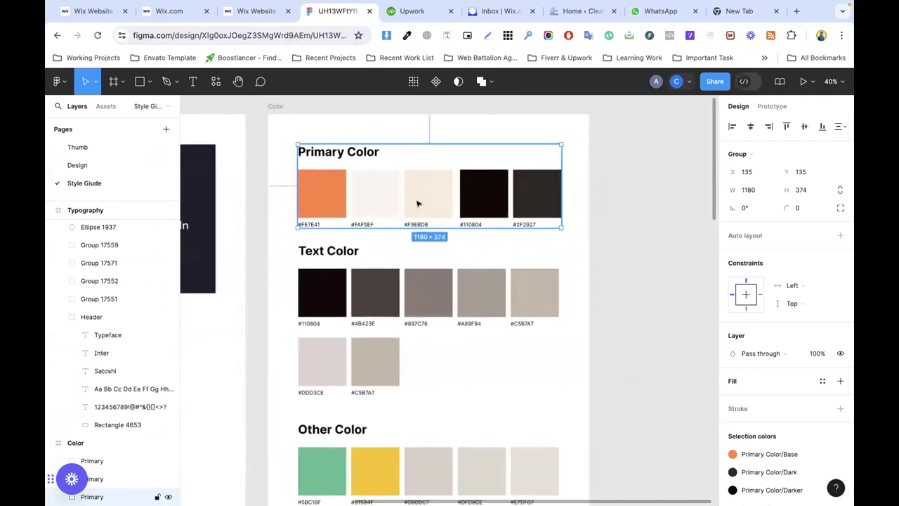
pyautogui.click(256, 10)
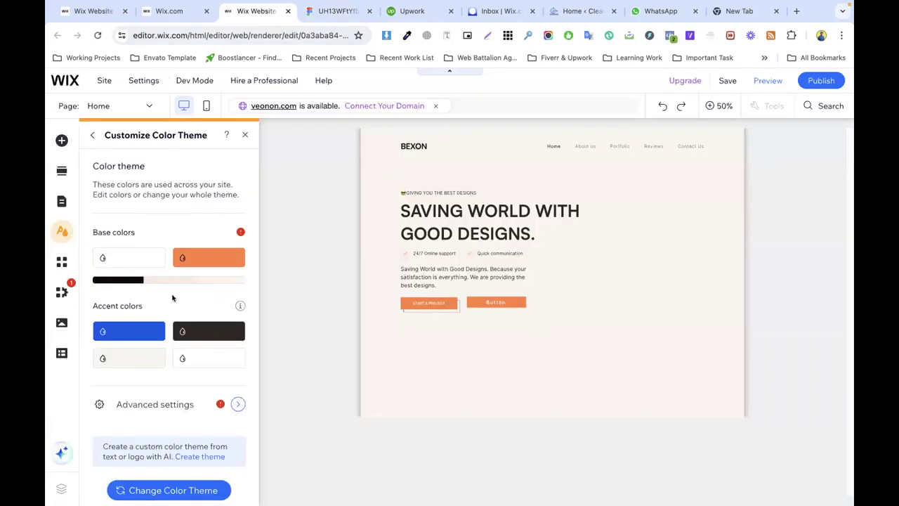
# Step: Review the advanced colour defaults of the Wix colour theme
pyautogui.click(154, 405)
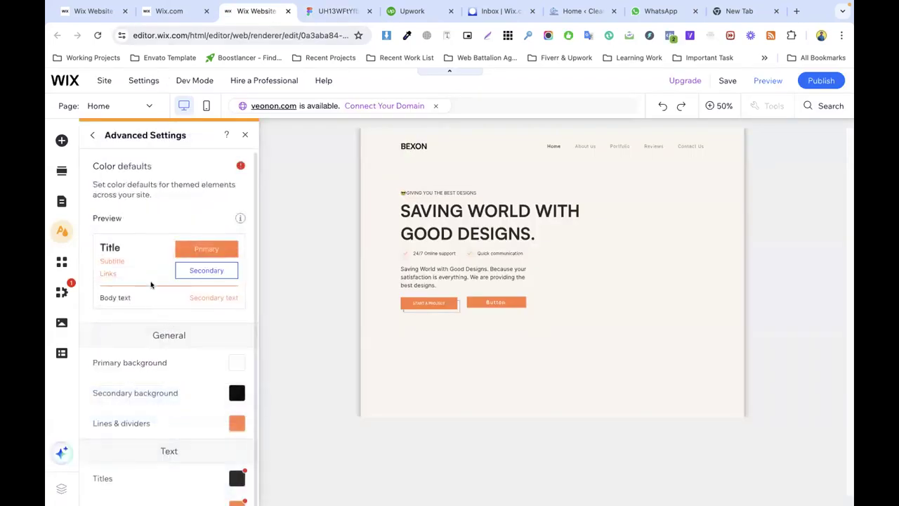
pyautogui.scroll(-1, 151, 365)
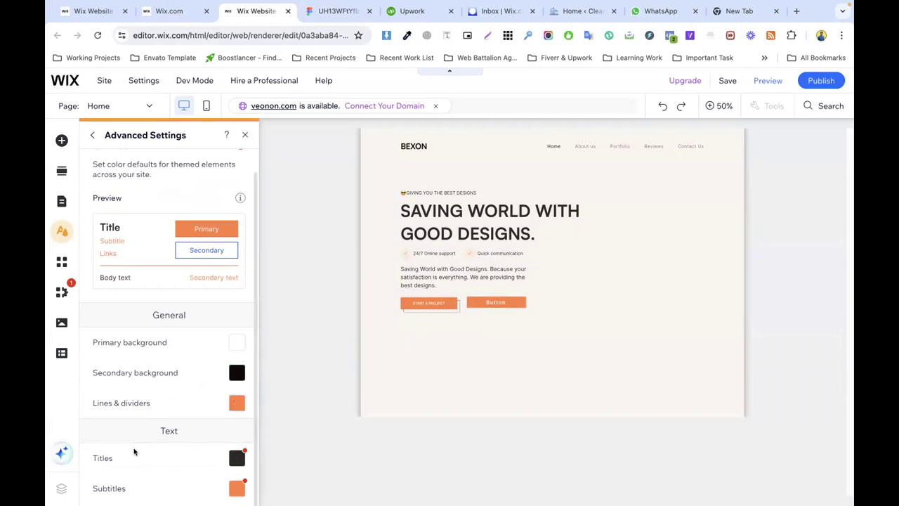
pyautogui.moveTo(234, 461)
pyautogui.moveTo(233, 487)
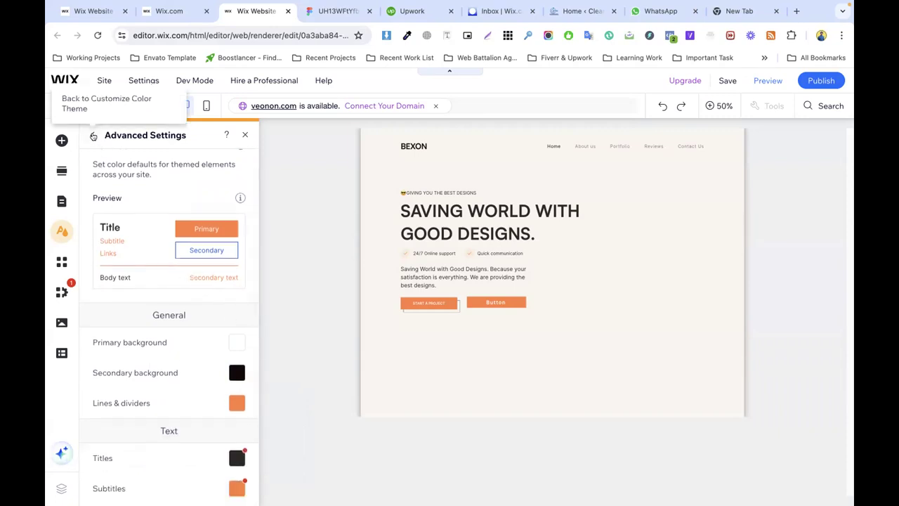
# Step: Go back to Site Design and open the Text theme settings
pyautogui.click(93, 135)
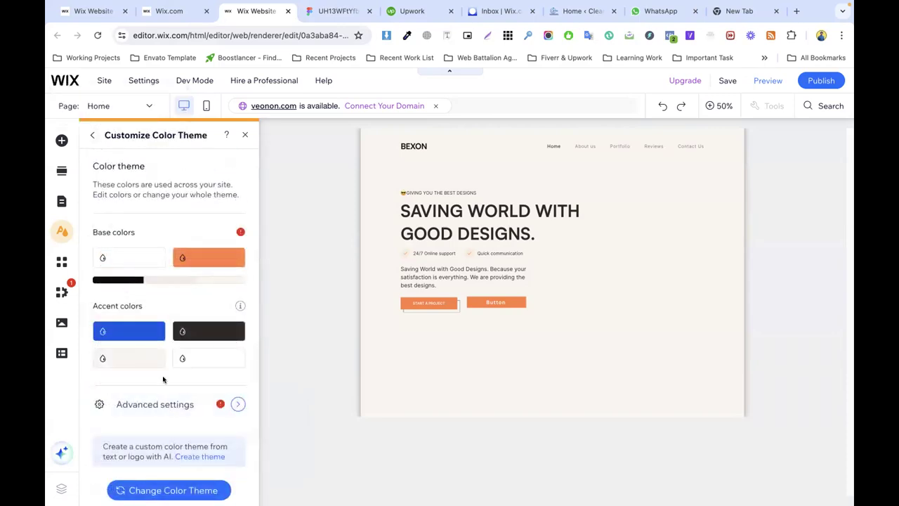
pyautogui.click(90, 138)
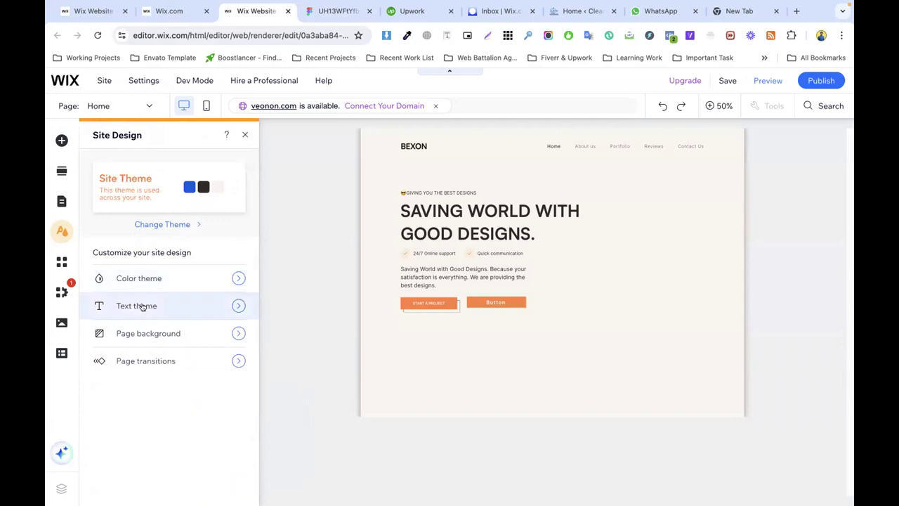
pyautogui.click(143, 307)
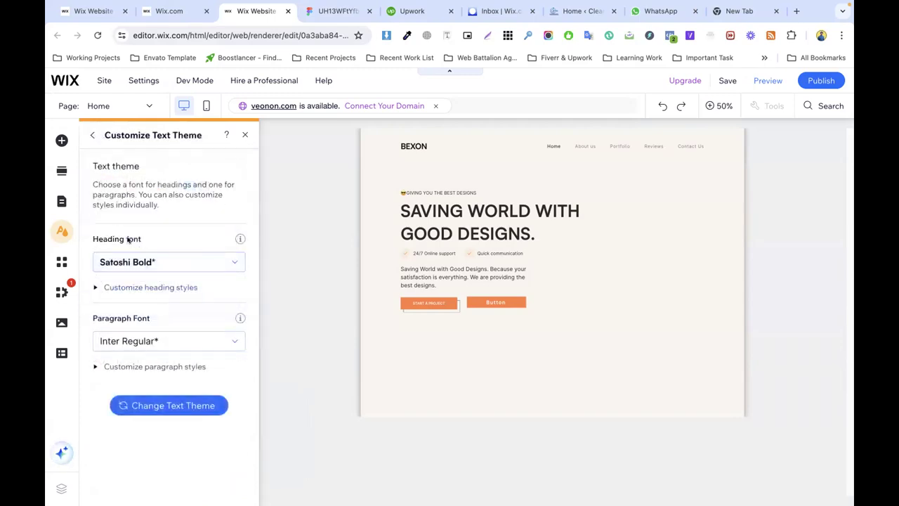
# Step: In Figma, open the Design page and zoom in on the Bexon landing page hero
pyautogui.click(336, 10)
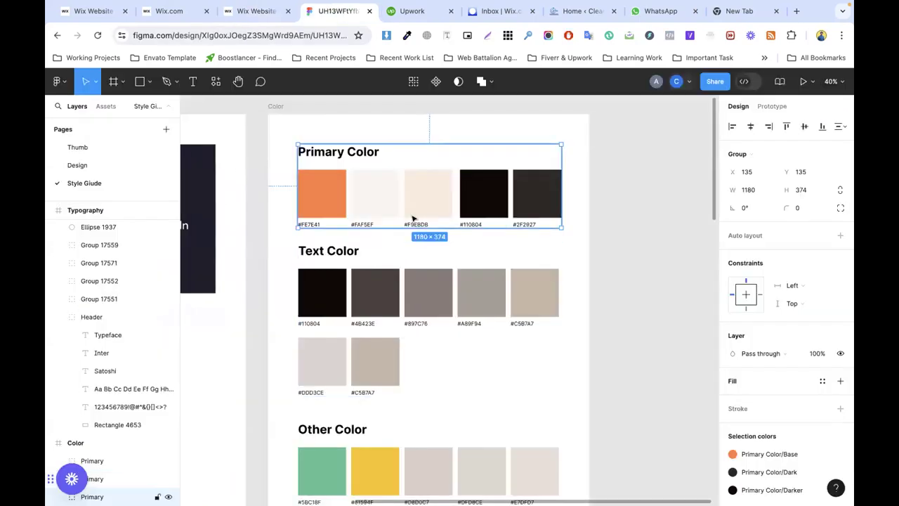
pyautogui.click(110, 165)
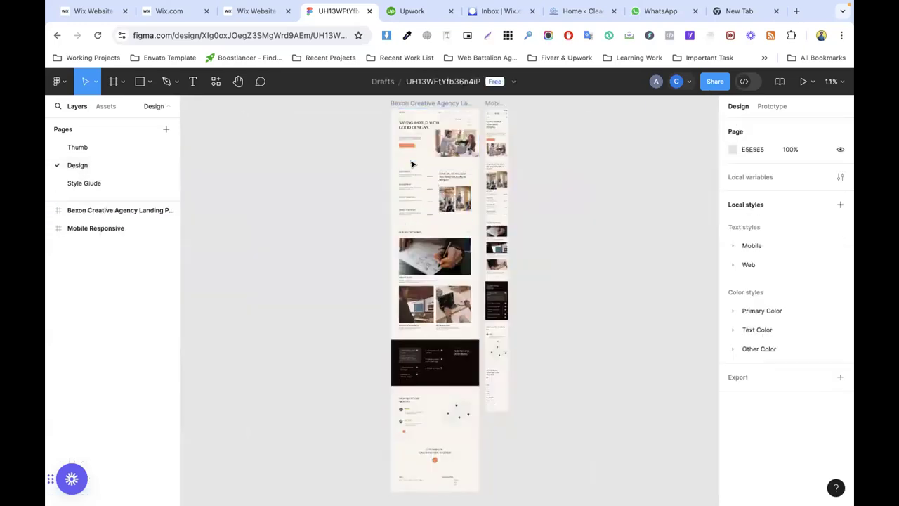
pyautogui.scroll(5, 414, 169)
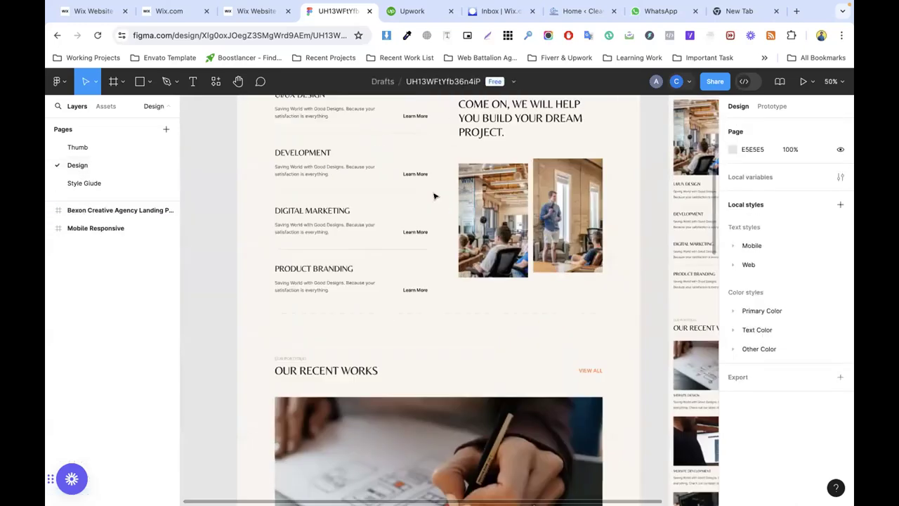
pyautogui.scroll(5, 436, 199)
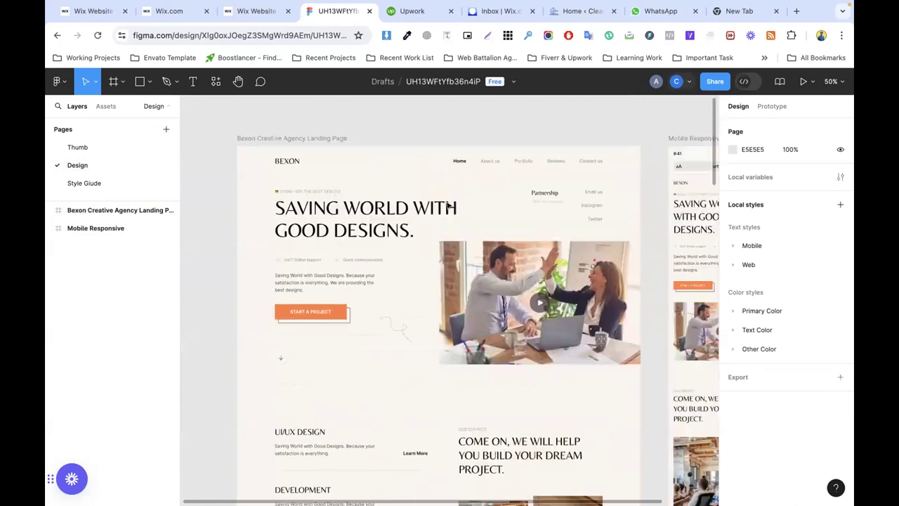
pyautogui.scroll(2, 447, 206)
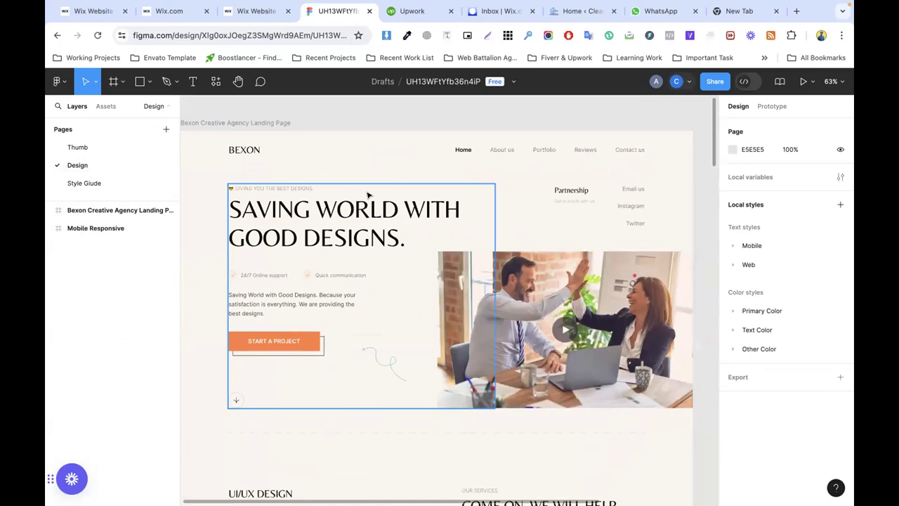
# Step: Select the 'SAVING WORLD WITH' hero heading text to check its font
pyautogui.hscroll(-3, 362, 158)
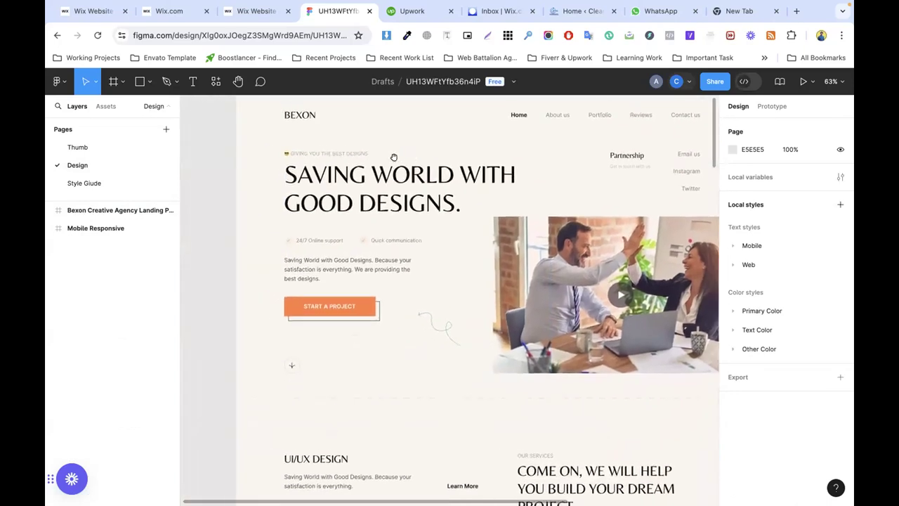
pyautogui.click(342, 188)
pyautogui.click(342, 189)
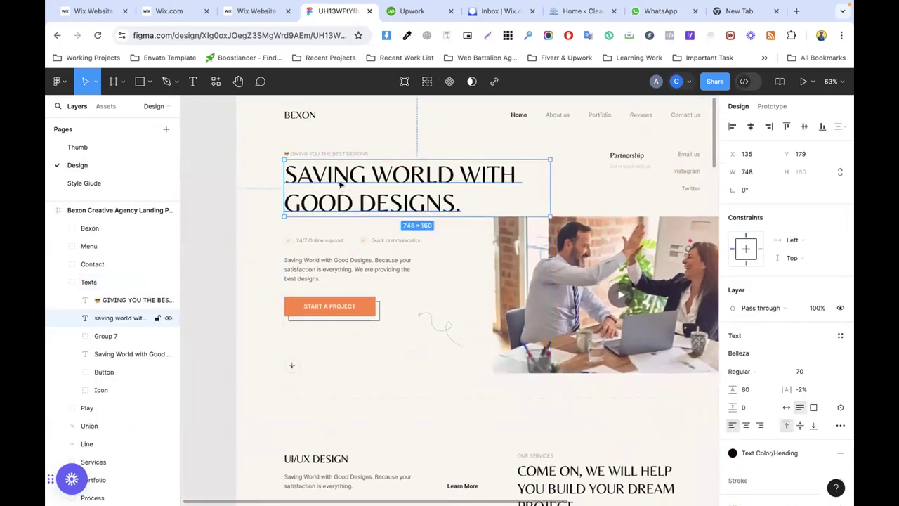
pyautogui.doubleClick(338, 182)
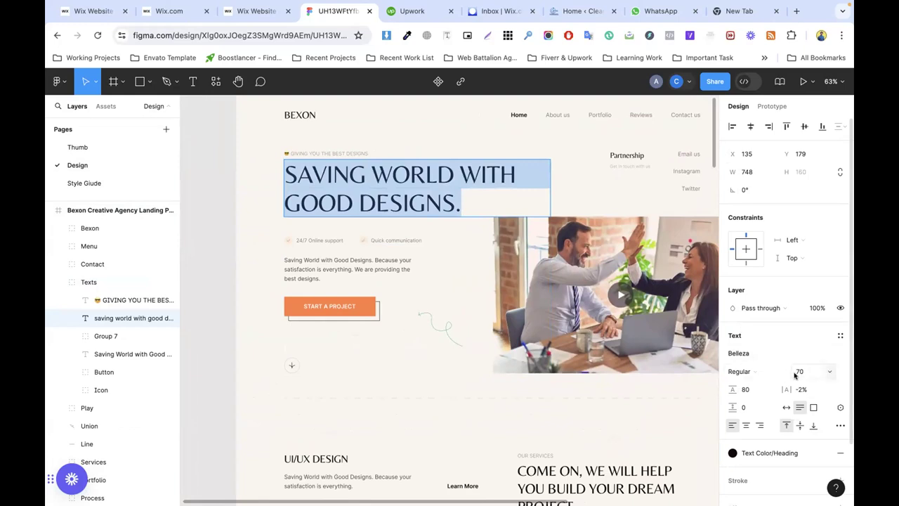
pyautogui.tripleClick(376, 181)
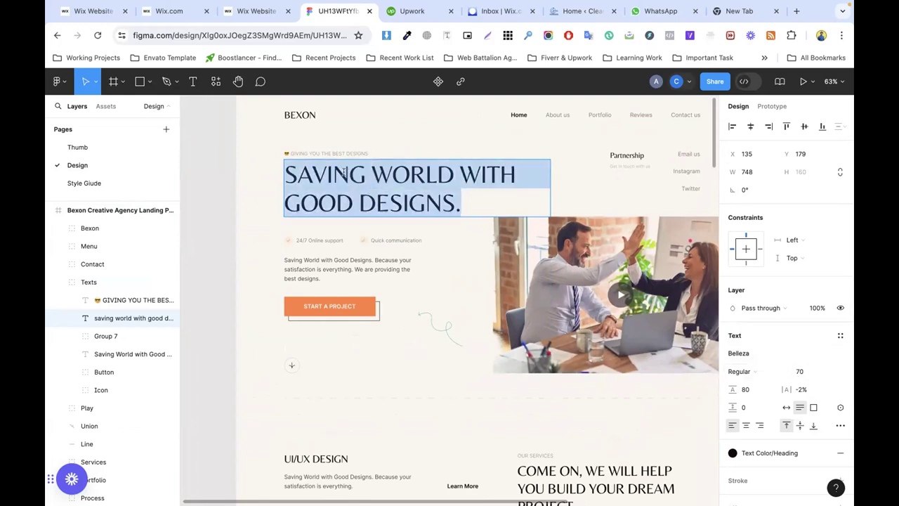
# Step: Detach the 'GIVING YOU THE BEST DESIGNS' tagline's Web/P2 style, revealing Inter Regular 14, then return to Wix
pyautogui.doubleClick(310, 150)
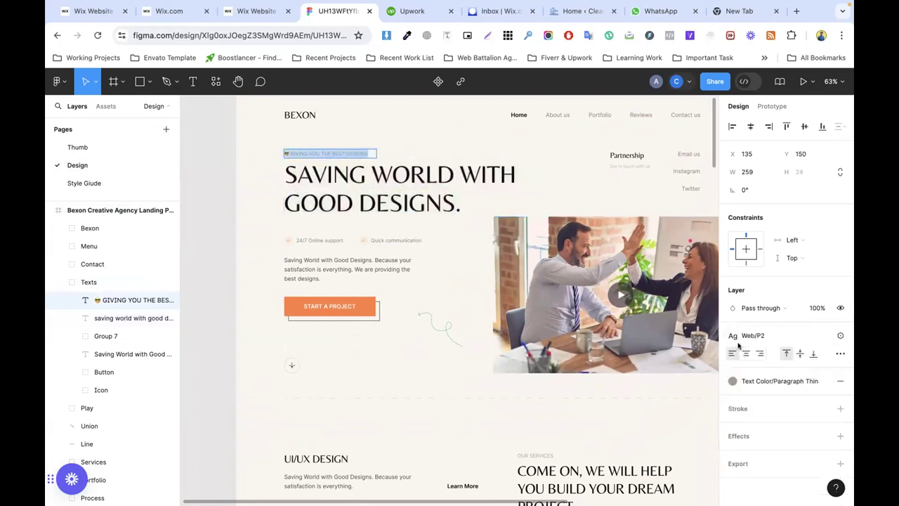
pyautogui.click(822, 336)
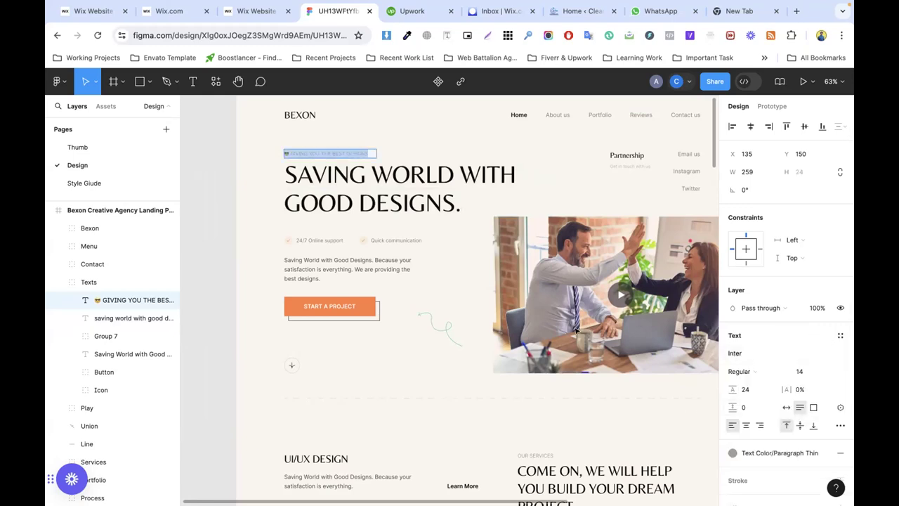
pyautogui.click(232, 11)
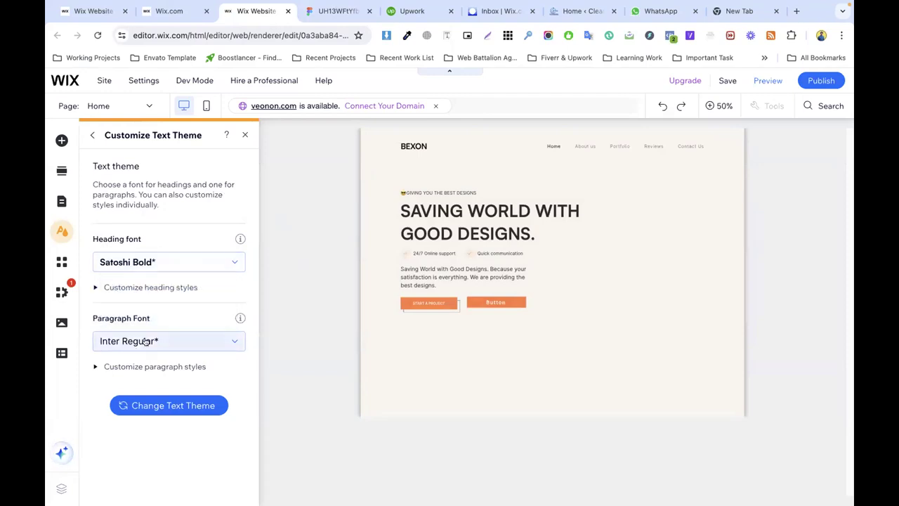
# Step: Close the text theme panel, select the header and BEXON logo, then return to Figma
pyautogui.click(245, 134)
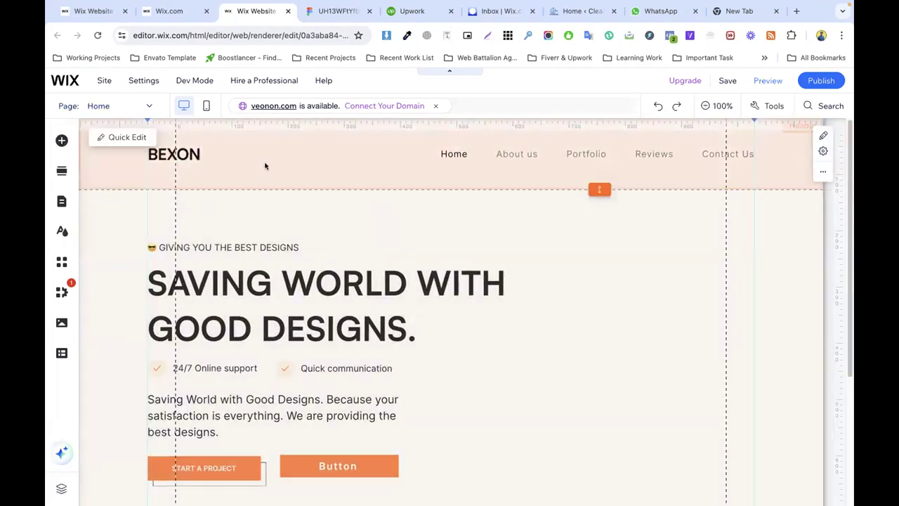
pyautogui.click(264, 166)
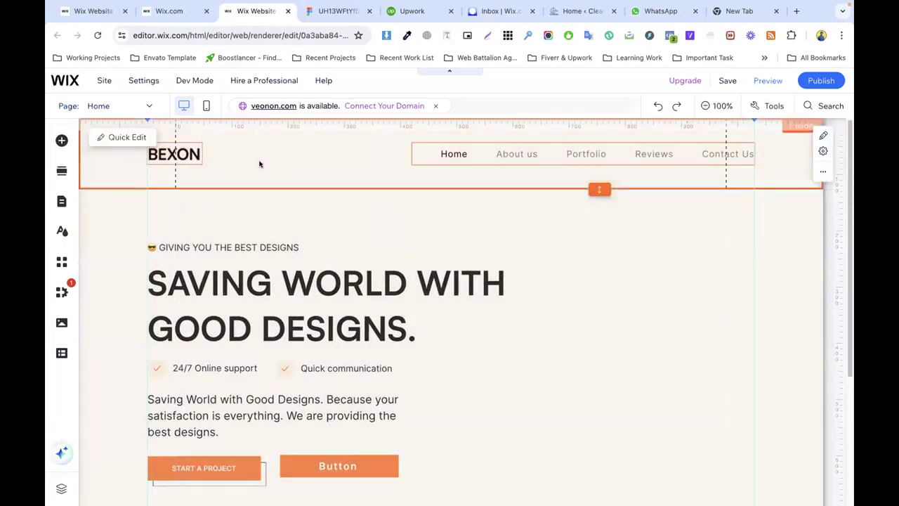
pyautogui.click(179, 153)
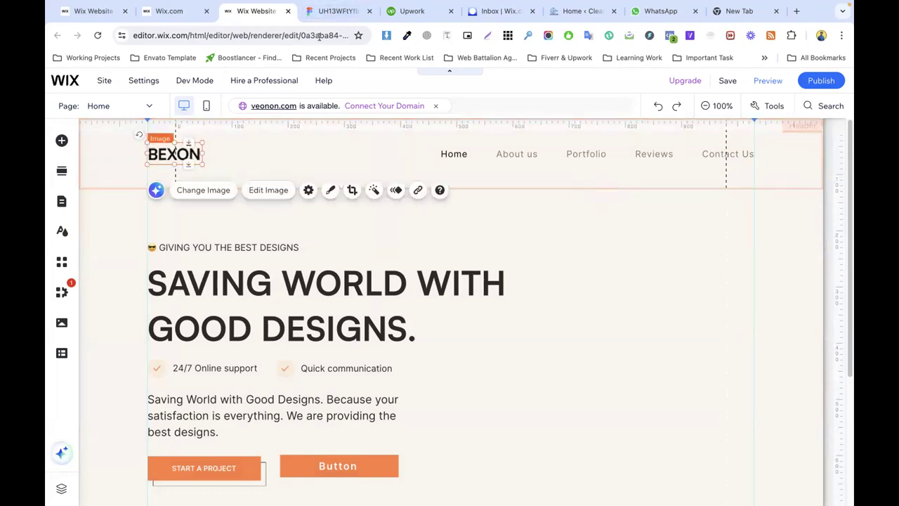
pyautogui.click(336, 10)
pyautogui.scroll(3, 357, 154)
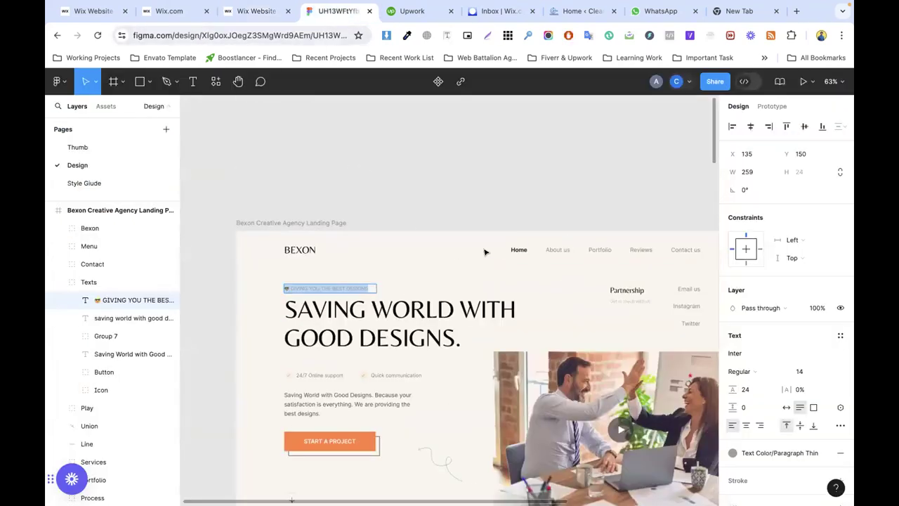
pyautogui.press('BackSpace')
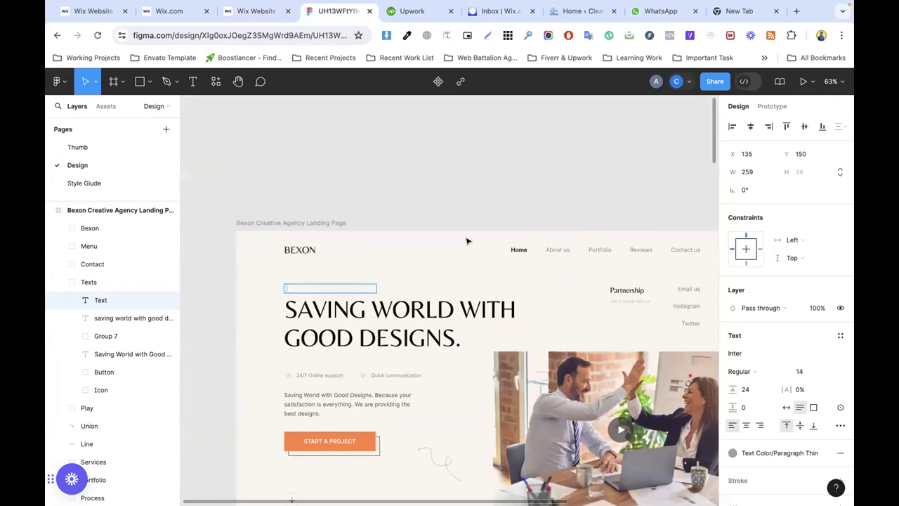
pyautogui.press('Escape')
pyautogui.hotkey('ctrl', 'z')
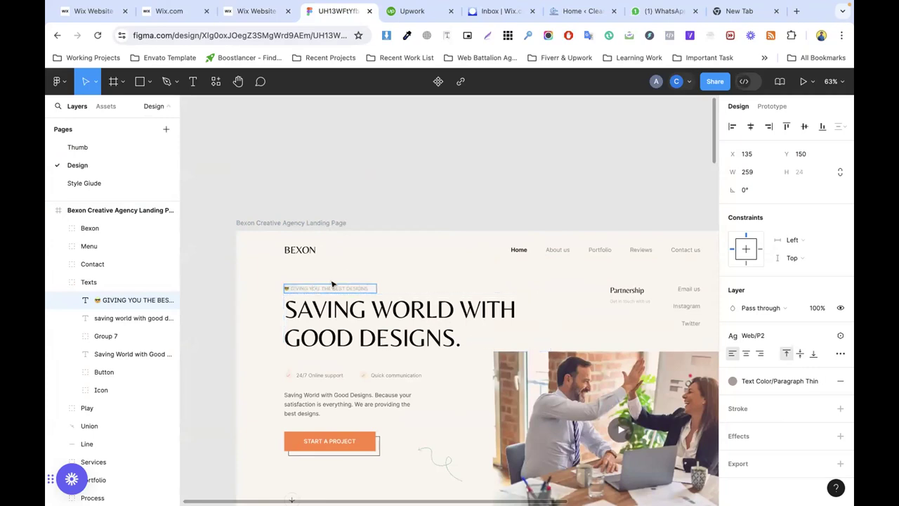
pyautogui.hotkey('ctrl', 'z')
pyautogui.hotkey('ctrl', 'z')
pyautogui.hotkey('ctrl', 'z')
pyautogui.hotkey('ctrl', 'z')
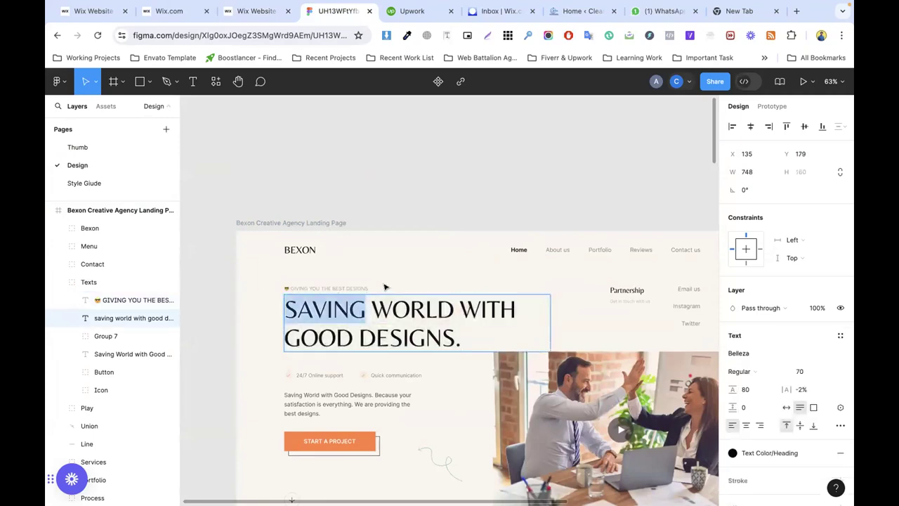
pyautogui.hotkey('ctrl', 'z')
pyautogui.hotkey('ctrl', 'z')
pyautogui.hotkey('ctrl', 'z')
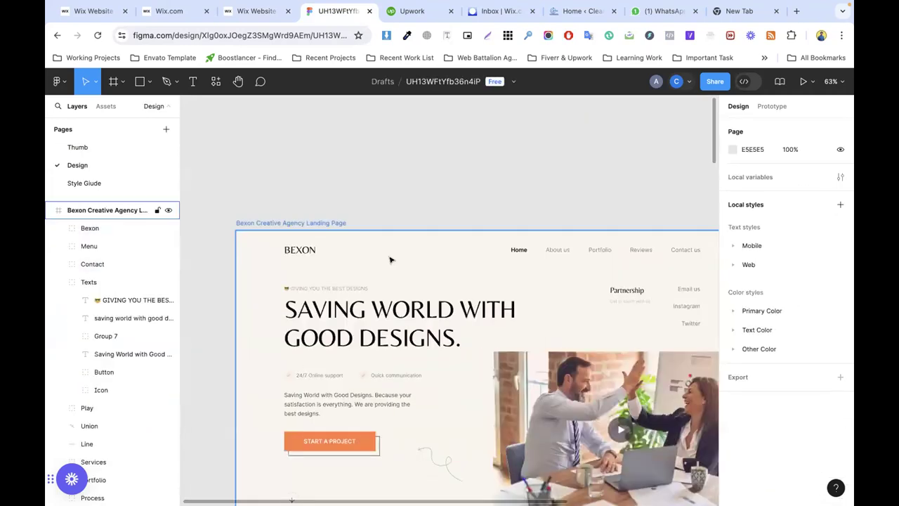
pyautogui.click(96, 166)
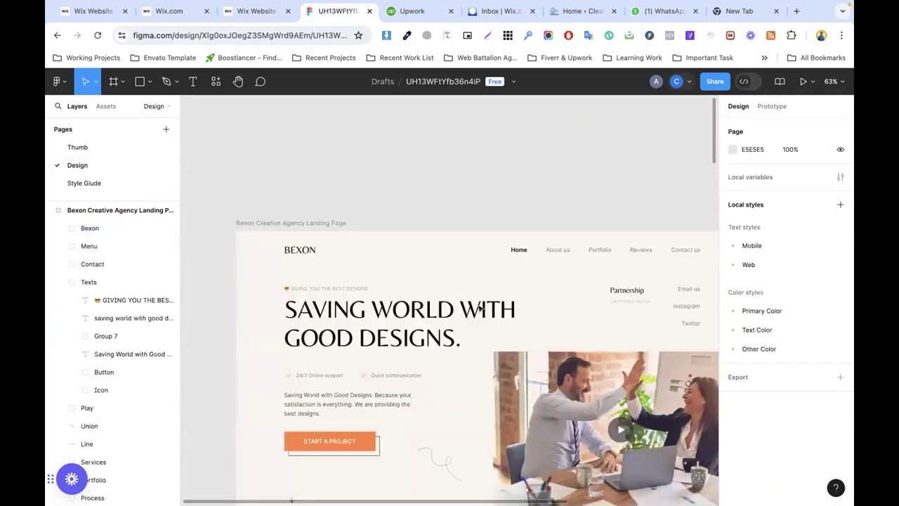
pyautogui.moveTo(458, 255); pyautogui.dragTo(423, 127)
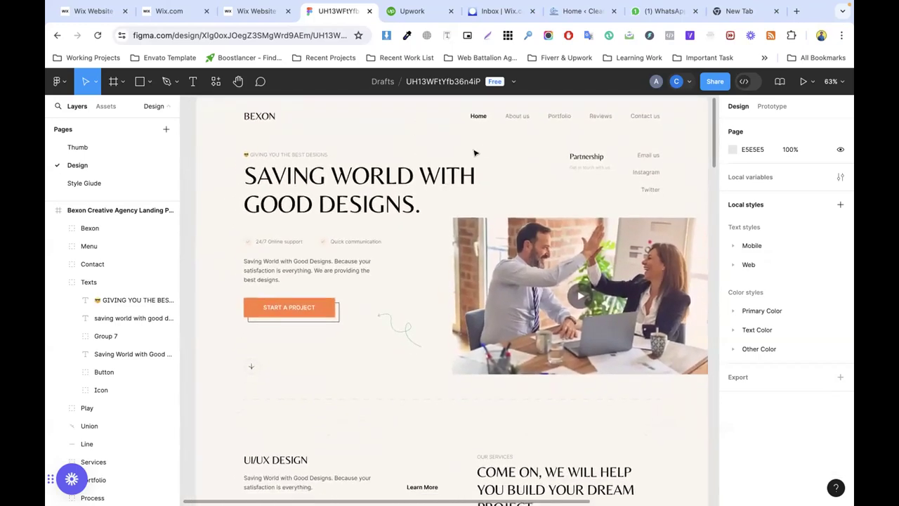
pyautogui.click(131, 227)
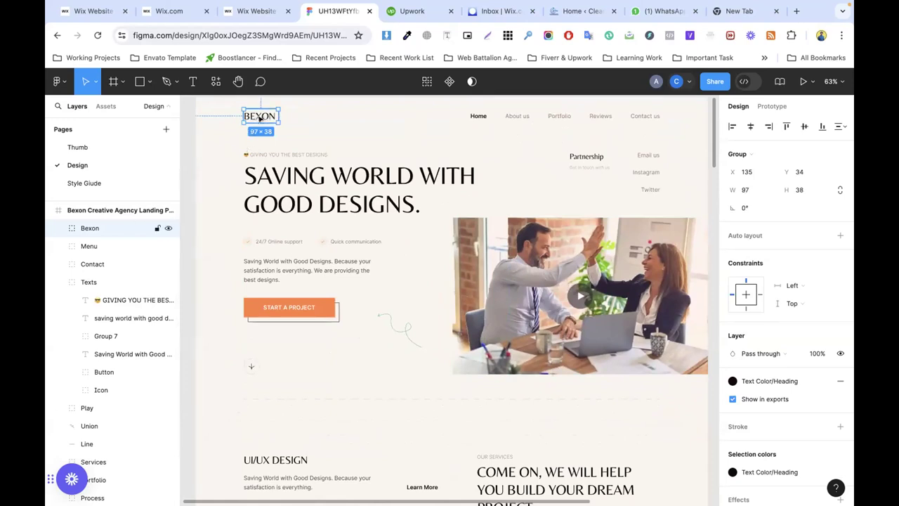
pyautogui.click(380, 153)
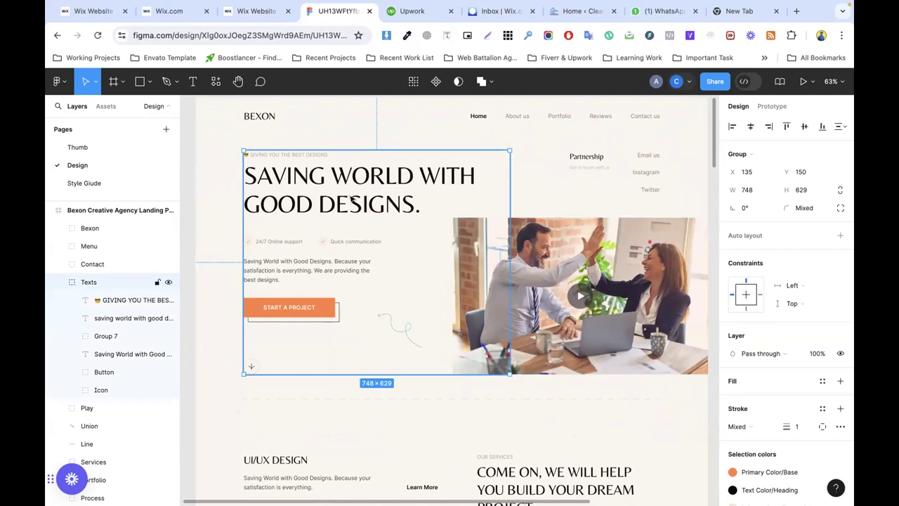
pyautogui.click(391, 234)
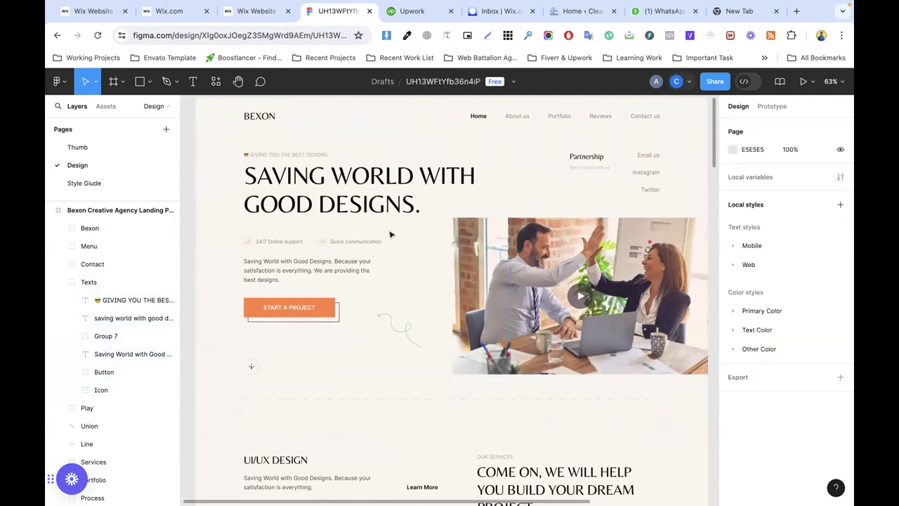
pyautogui.click(355, 209)
pyautogui.doubleClick(351, 186)
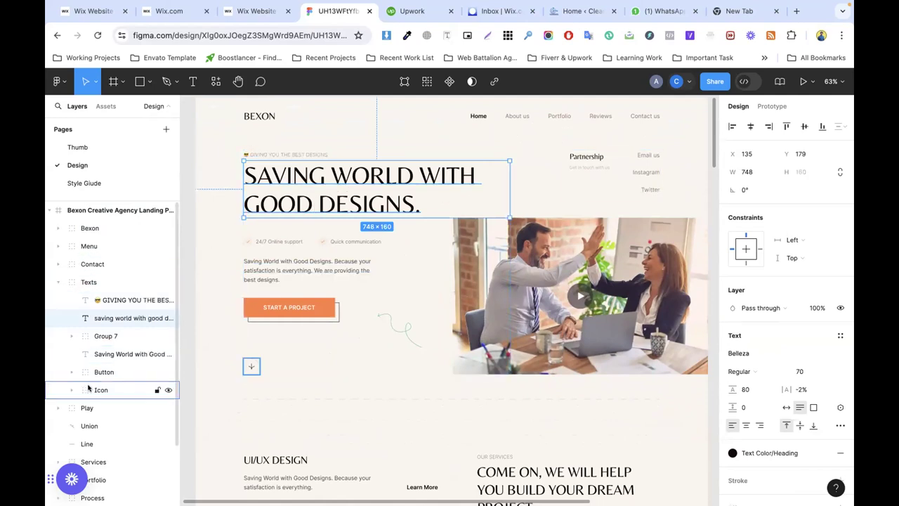
pyautogui.click(102, 336)
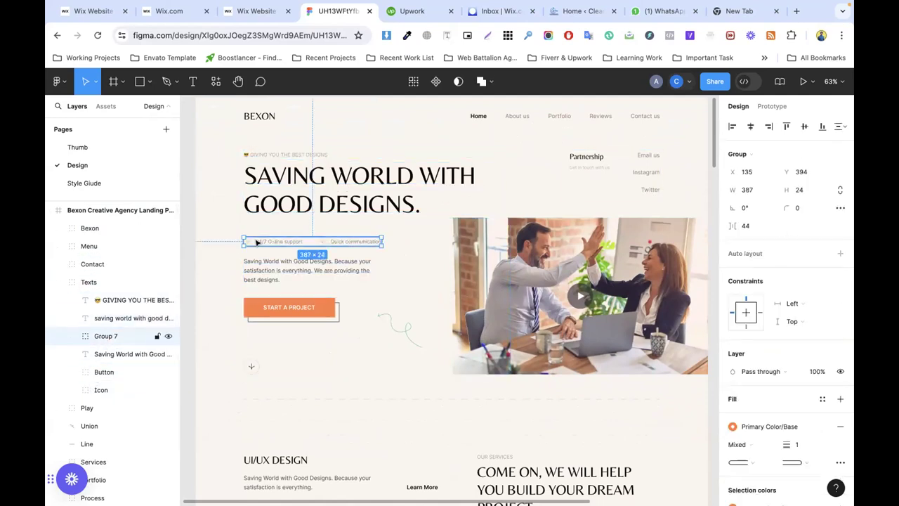
pyautogui.click(254, 180)
pyautogui.click(322, 142)
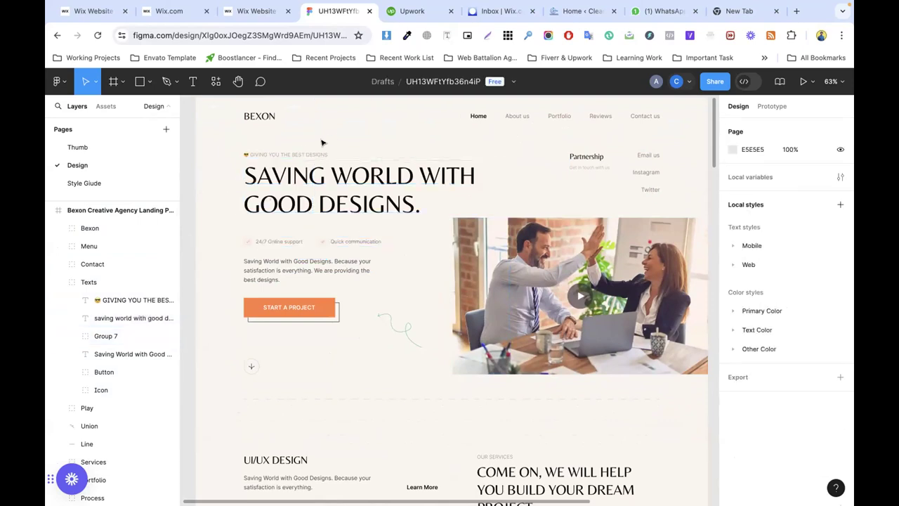
pyautogui.click(133, 277)
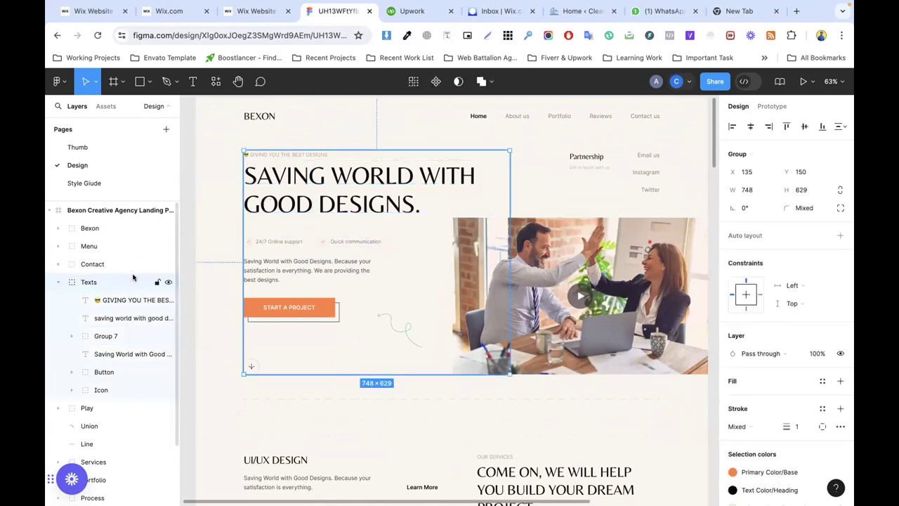
pyautogui.click(58, 281)
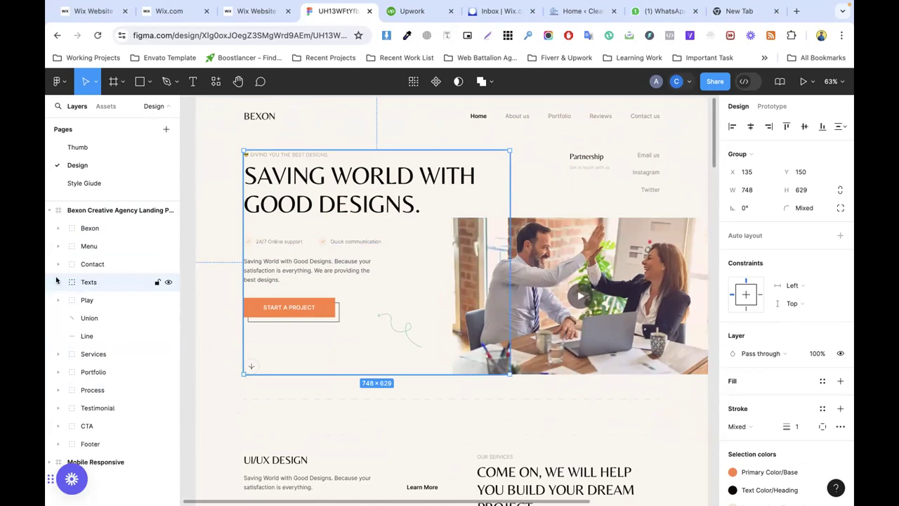
pyautogui.click(58, 282)
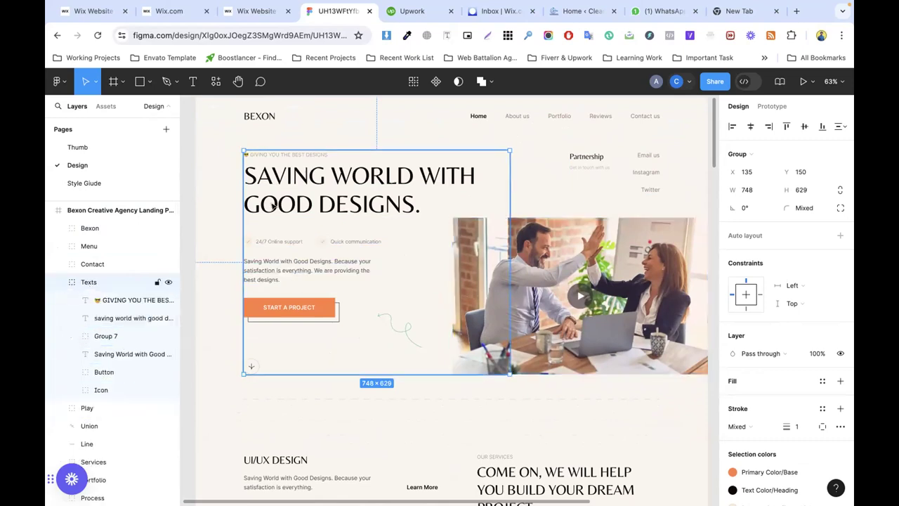
# Step: Ungroup the hero Texts group and check the 'SAVING WORLD WITH GOOD DESIGNS.' heading text
pyautogui.rightClick(123, 280)
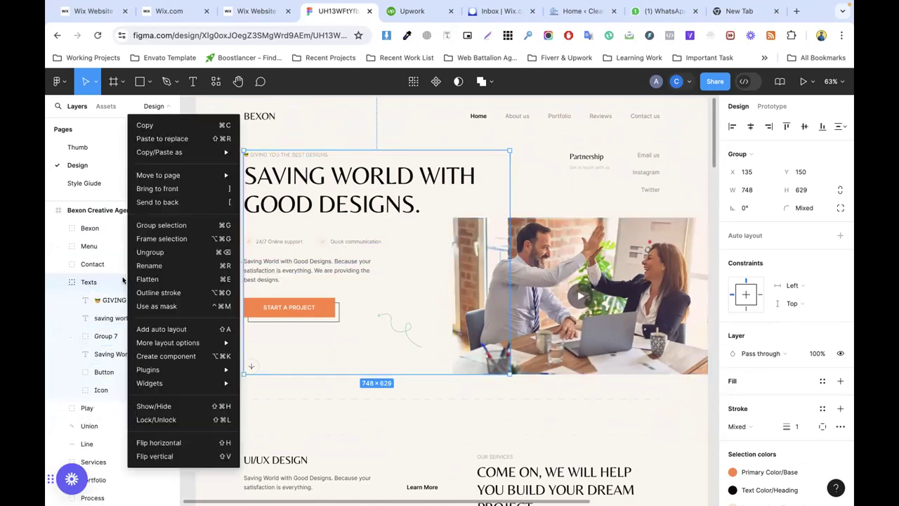
pyautogui.click(151, 256)
pyautogui.click(347, 201)
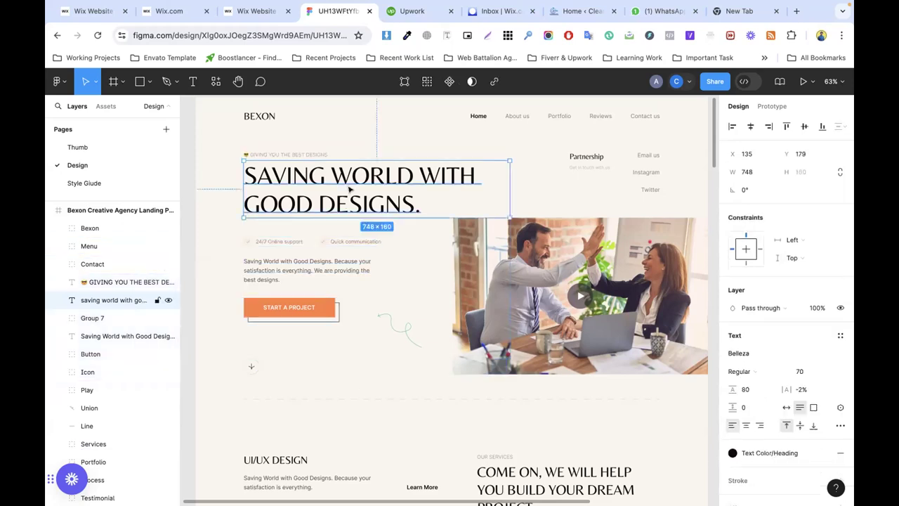
pyautogui.click(589, 205)
pyautogui.click(266, 174)
pyautogui.doubleClick(303, 180)
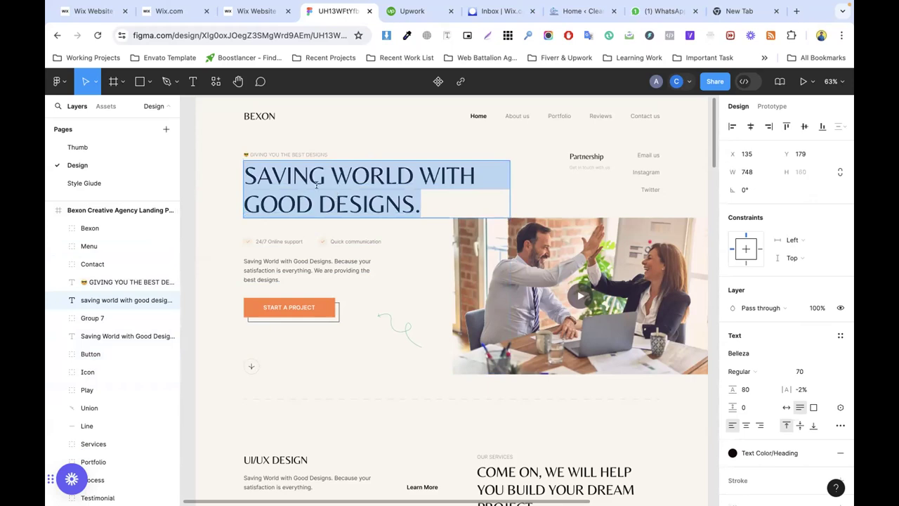
pyautogui.click(73, 307)
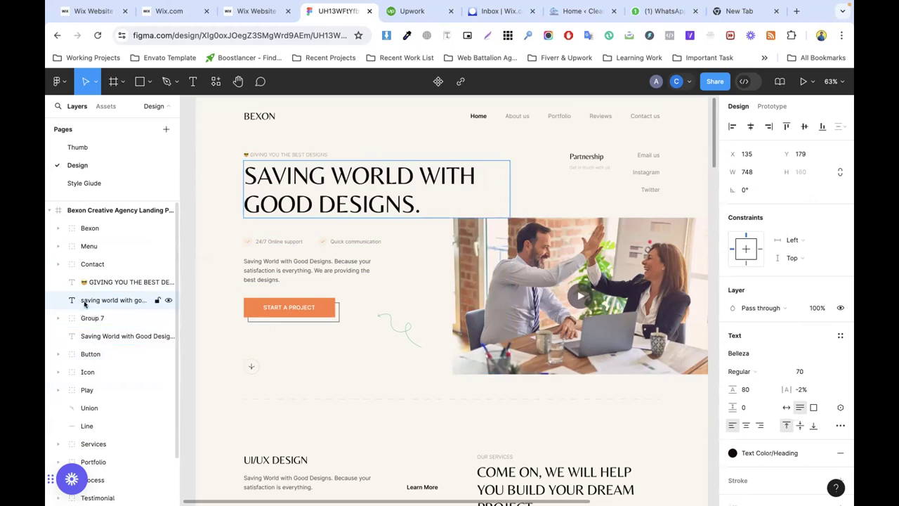
# Step: Inspect the Contact group, START A PROJECT button and Bexon logo group (97 × 38 at X 135, Y 34)
pyautogui.click(100, 265)
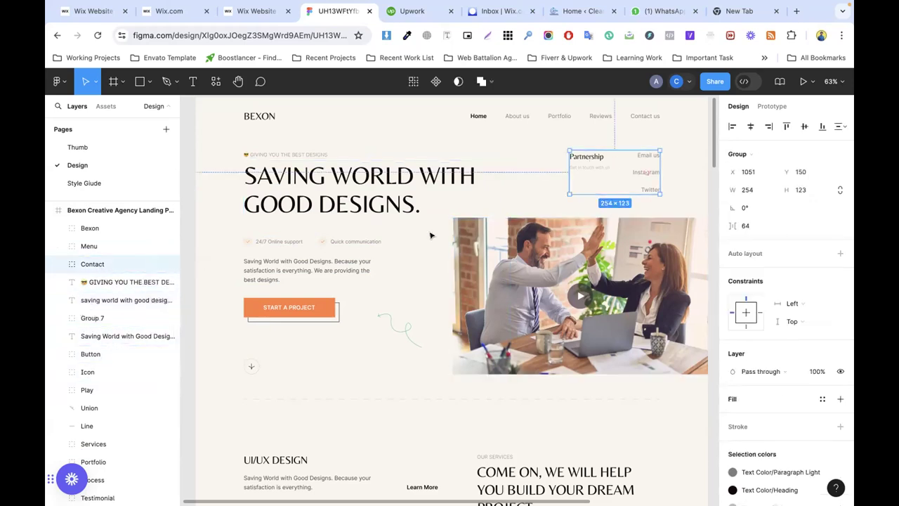
pyautogui.click(91, 354)
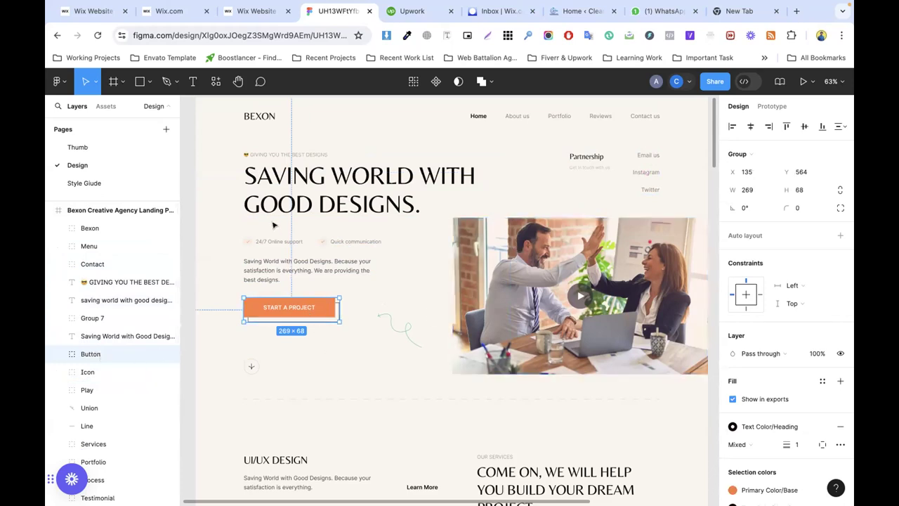
pyautogui.scroll(4, 345, 203)
pyautogui.scroll(-2, 337, 209)
pyautogui.click(87, 224)
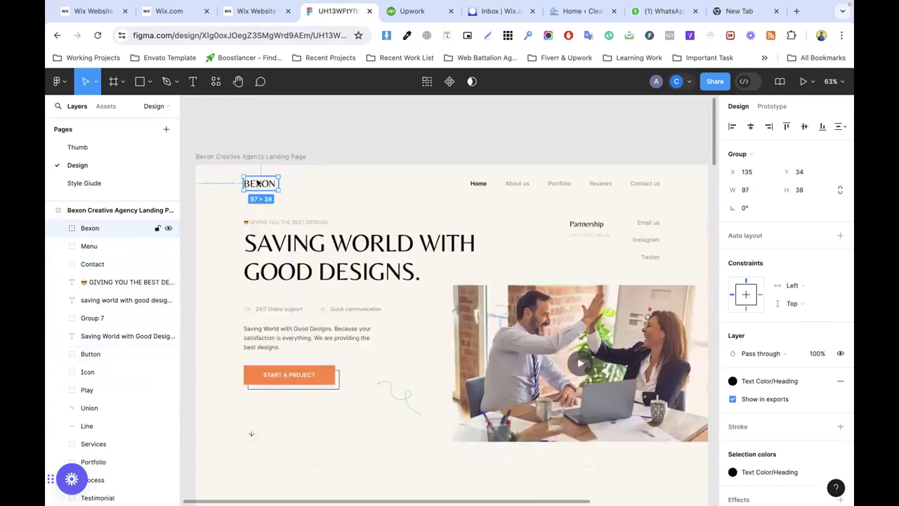
# Step: Select the whole Bexon logo group in Figma and export it as a 1x PNG
pyautogui.click(57, 228)
pyautogui.click(106, 251)
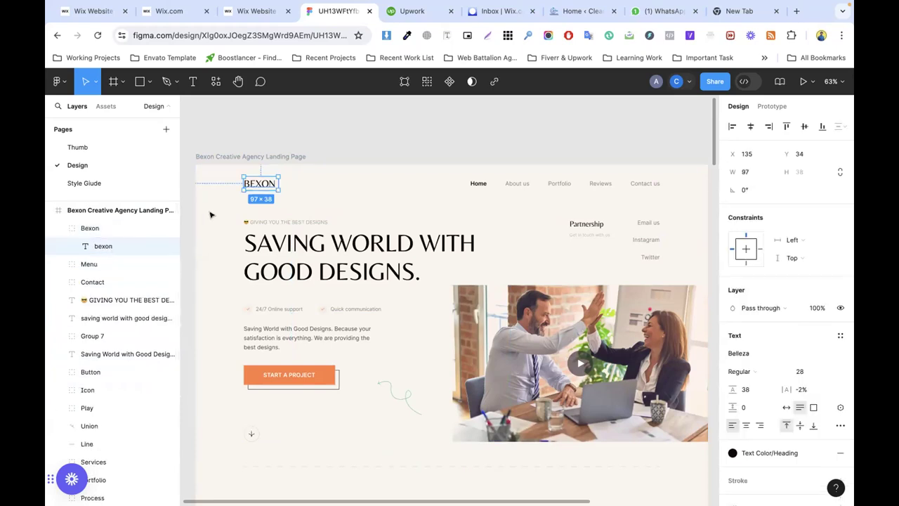
pyautogui.click(81, 227)
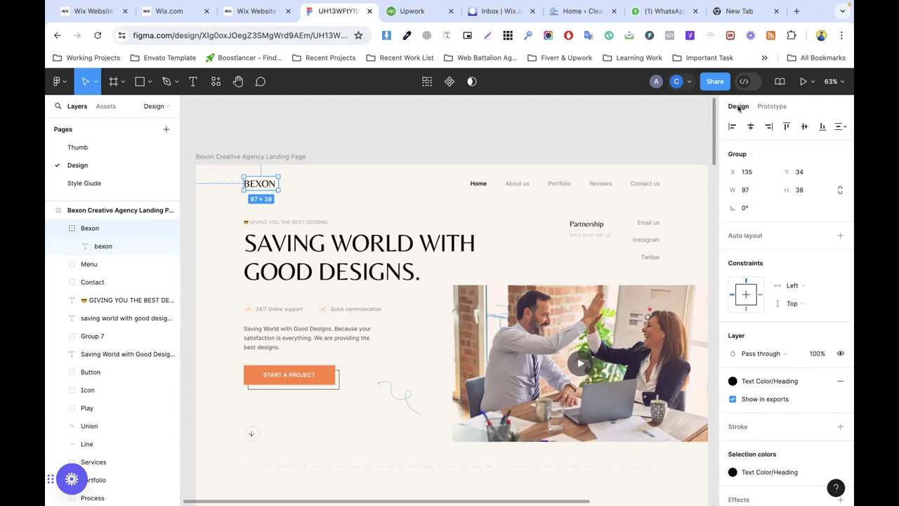
pyautogui.scroll(-5, 745, 387)
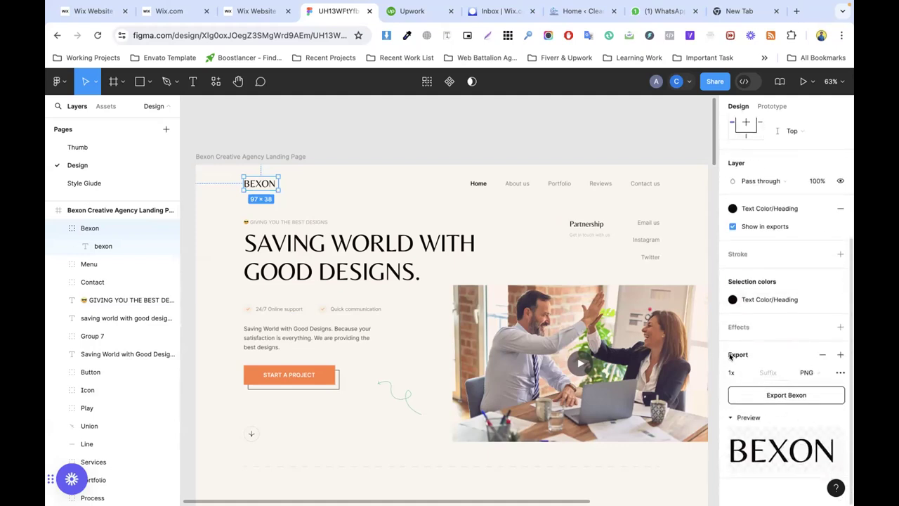
pyautogui.click(809, 373)
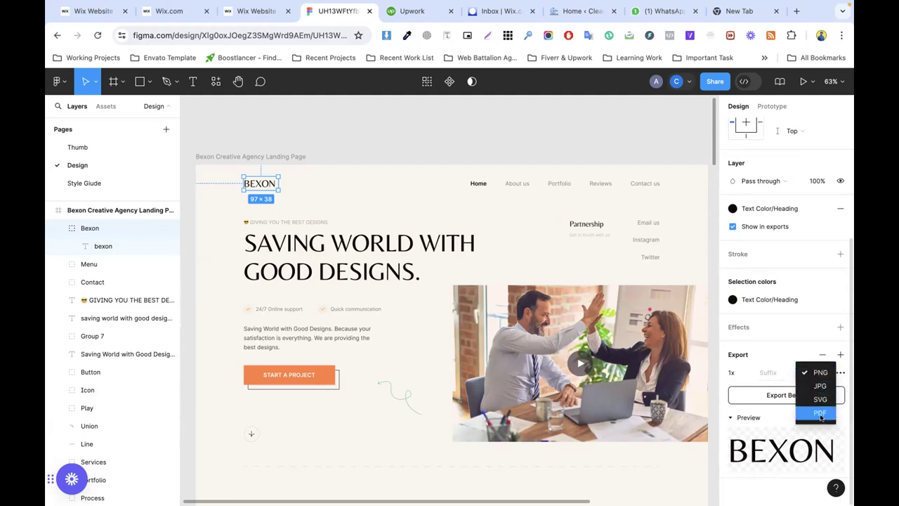
pyautogui.click(762, 348)
pyautogui.click(805, 373)
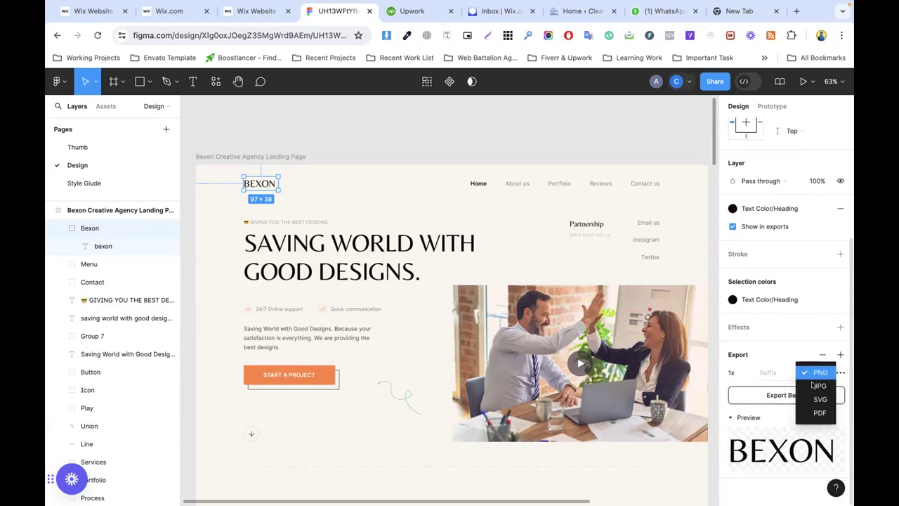
pyautogui.click(764, 354)
pyautogui.click(787, 396)
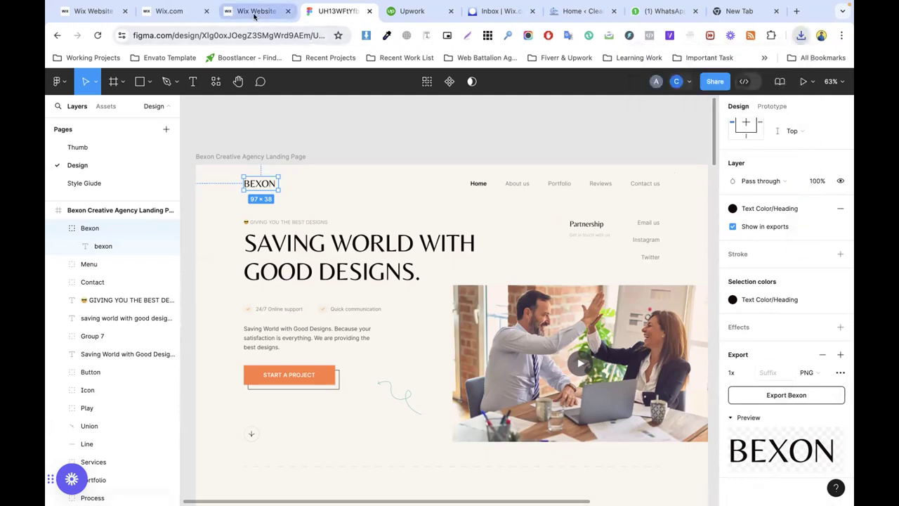
# Step: Inspect the Wix header, logo and navigation menu against the size of the Figma Menu frame
pyautogui.click(251, 10)
pyautogui.click(259, 161)
pyautogui.click(186, 155)
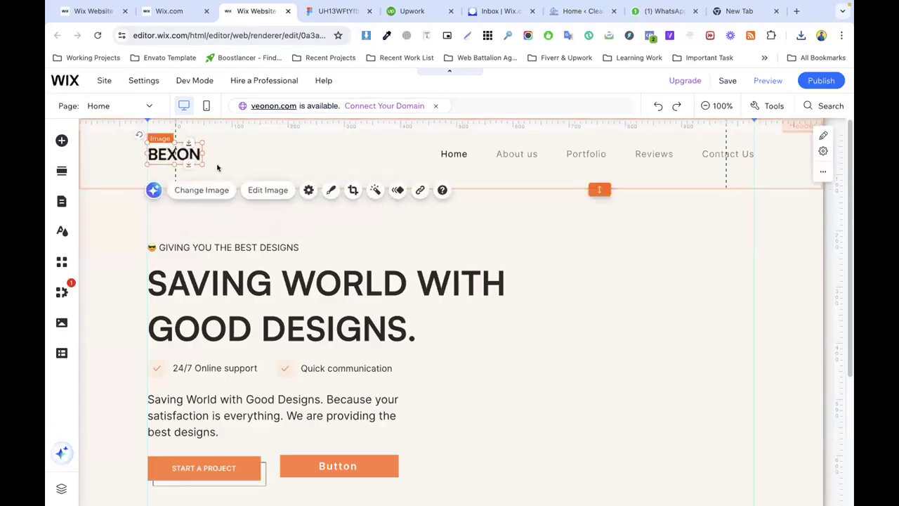
pyautogui.click(504, 154)
pyautogui.click(394, 146)
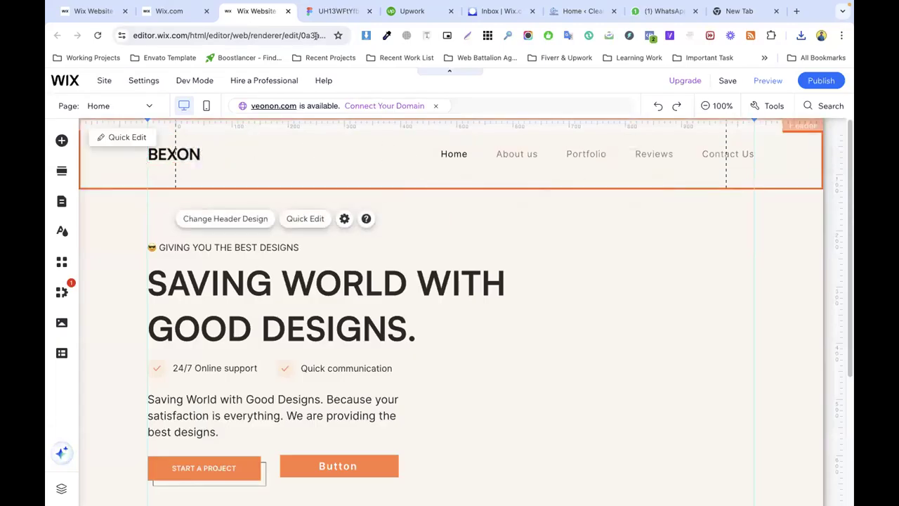
pyautogui.click(338, 10)
pyautogui.click(554, 182)
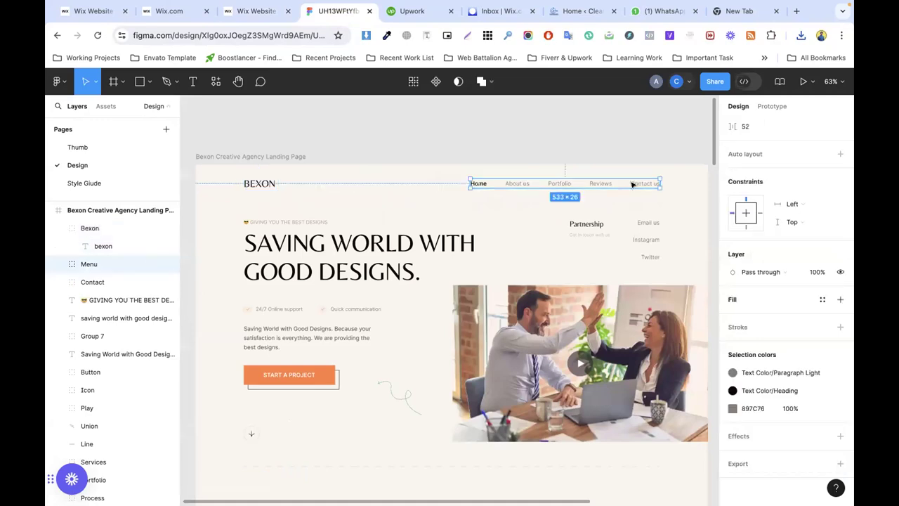
pyautogui.click(258, 14)
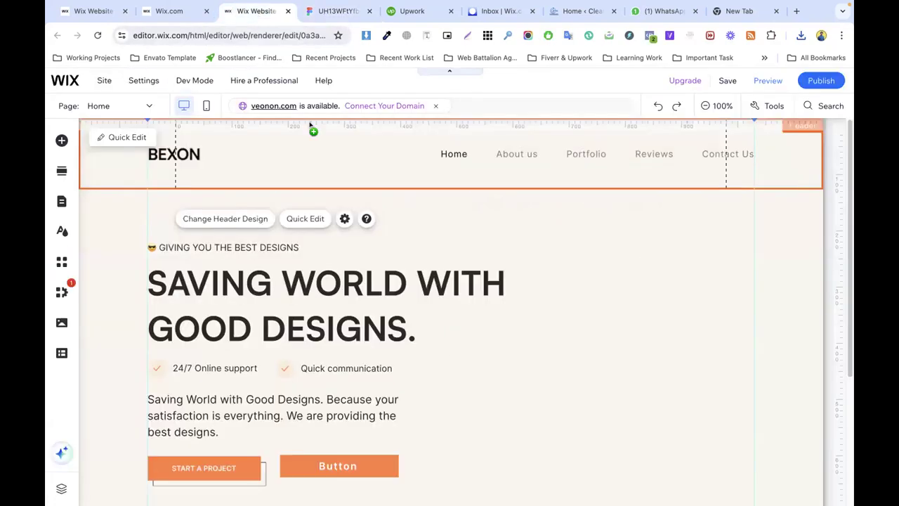
# Step: Reselect the Wix menu and header, then scroll the Figma design to compare them
pyautogui.click(511, 160)
pyautogui.click(699, 169)
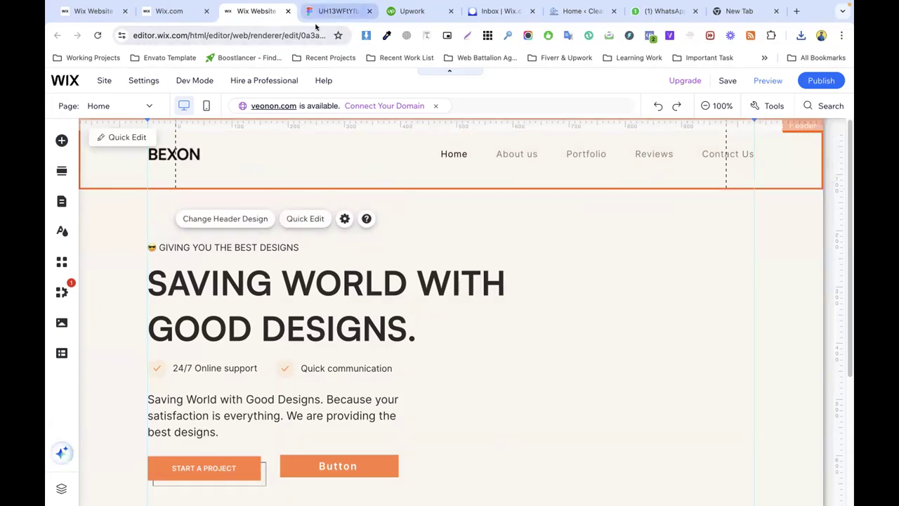
pyautogui.click(323, 12)
pyautogui.scroll(-15, 411, 275)
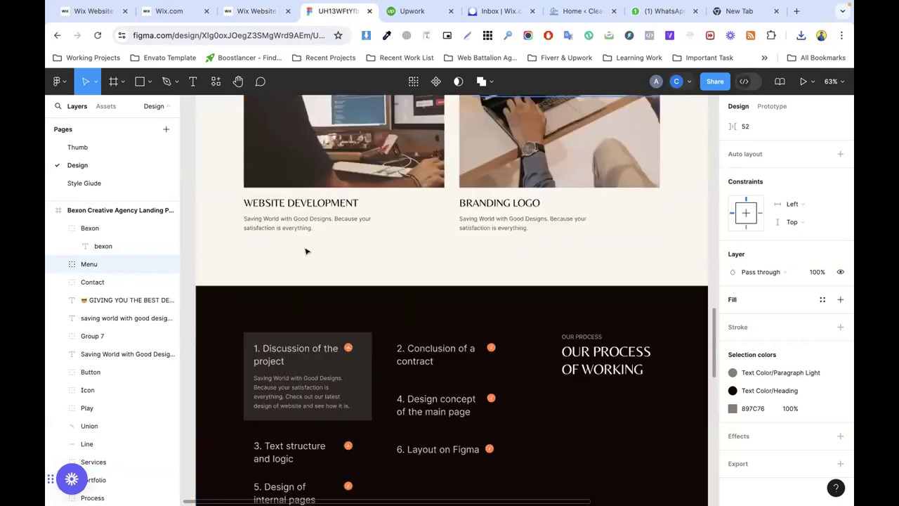
pyautogui.scroll(-15, 309, 251)
pyautogui.scroll(8, 326, 251)
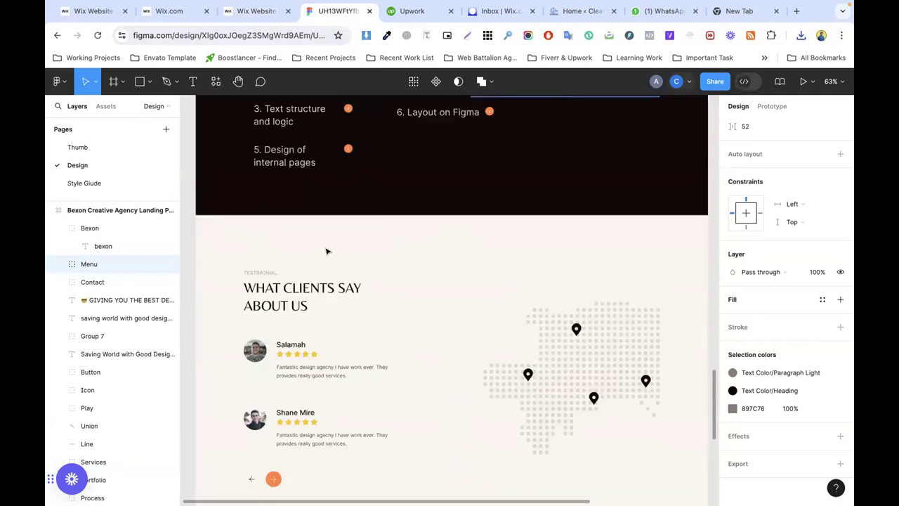
pyautogui.scroll(5, 326, 252)
pyautogui.click(256, 10)
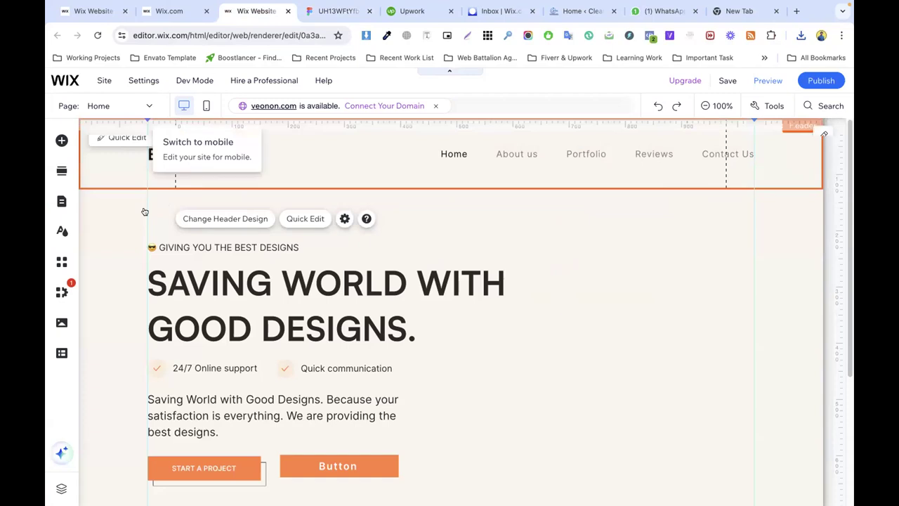
# Step: Give the page a solid light cream #FAF5EF background and close the background settings
pyautogui.click(62, 231)
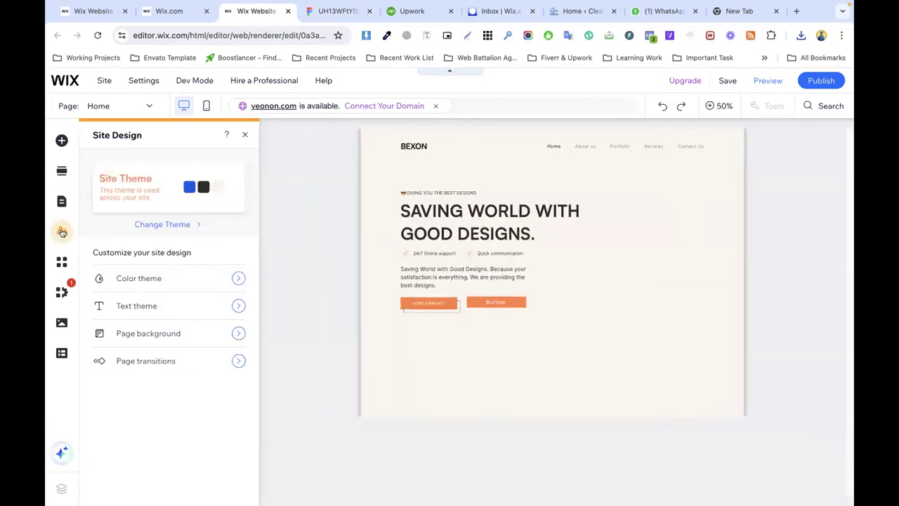
pyautogui.click(139, 336)
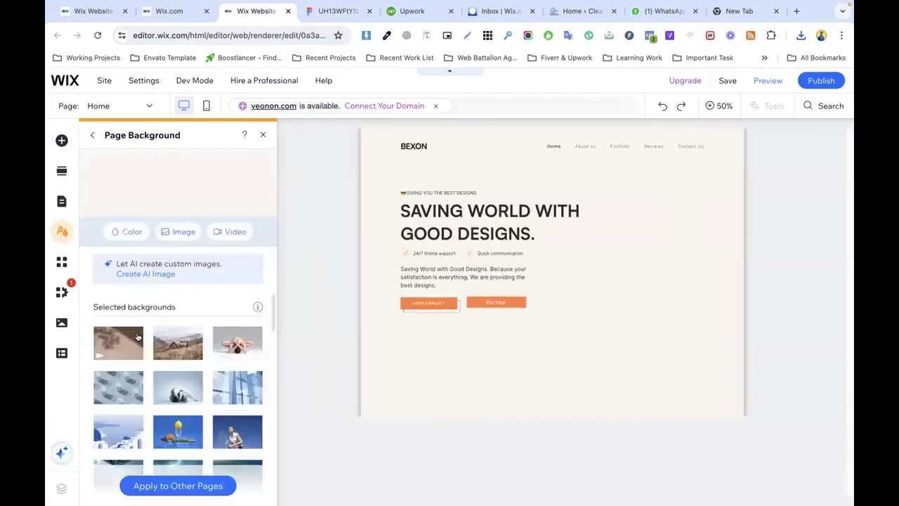
pyautogui.click(127, 233)
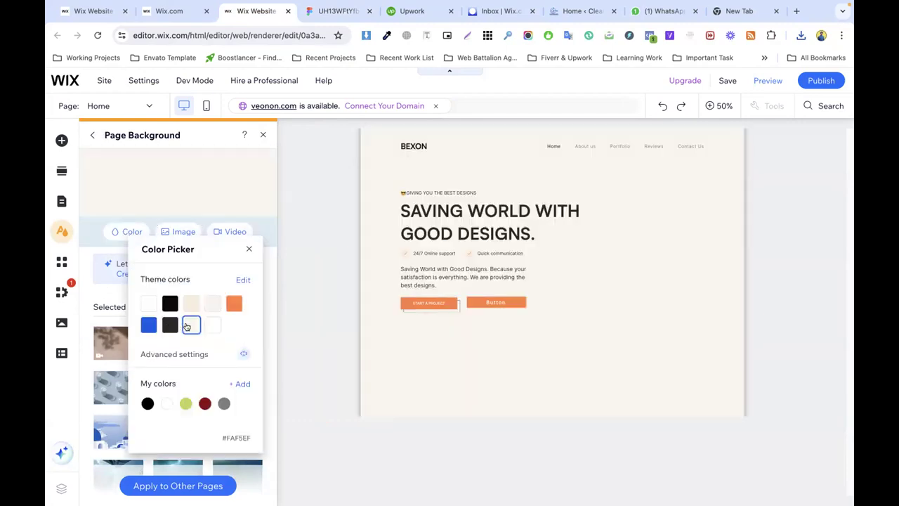
pyautogui.click(170, 304)
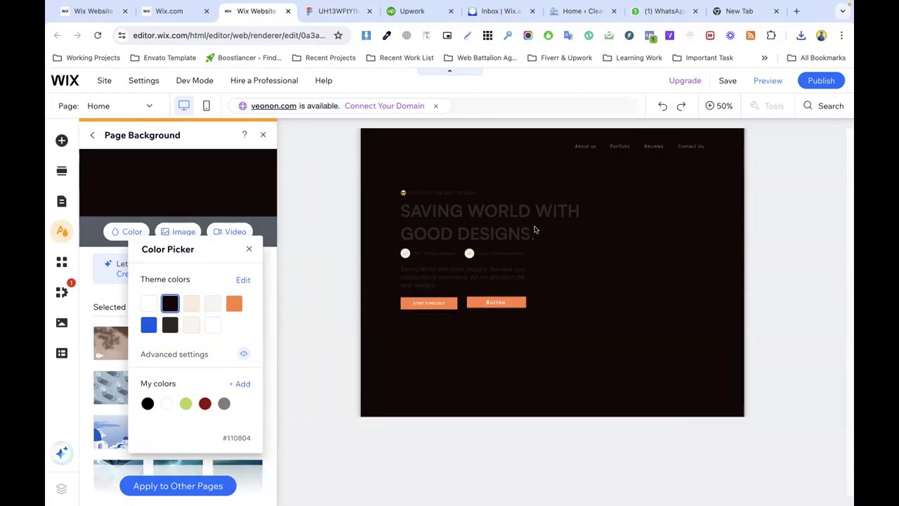
pyautogui.click(191, 325)
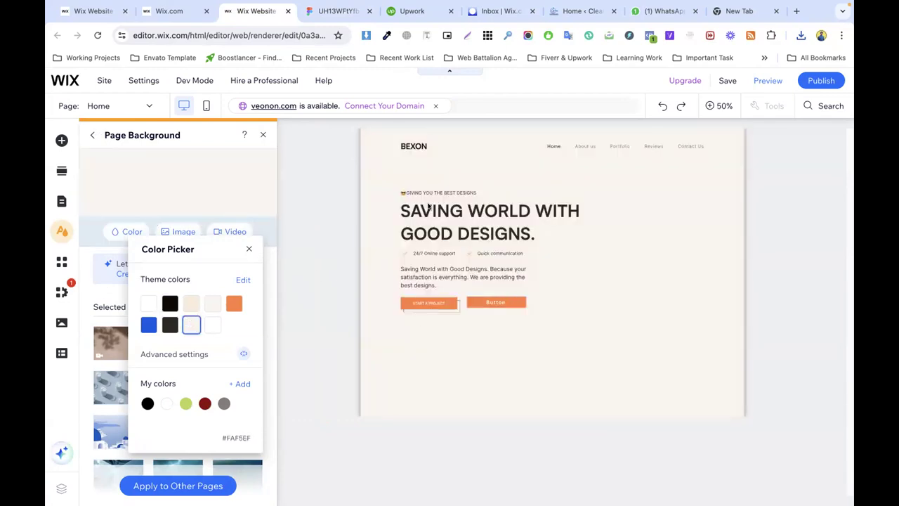
pyautogui.click(283, 189)
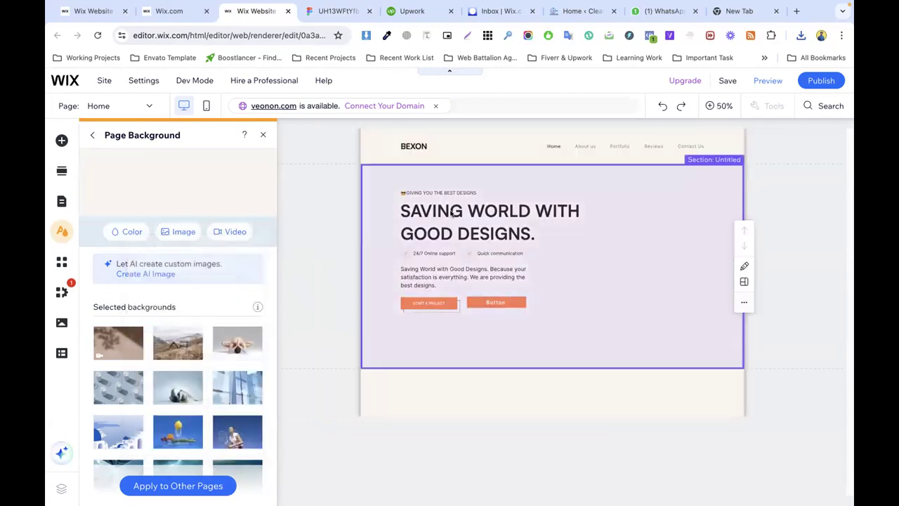
pyautogui.click(266, 134)
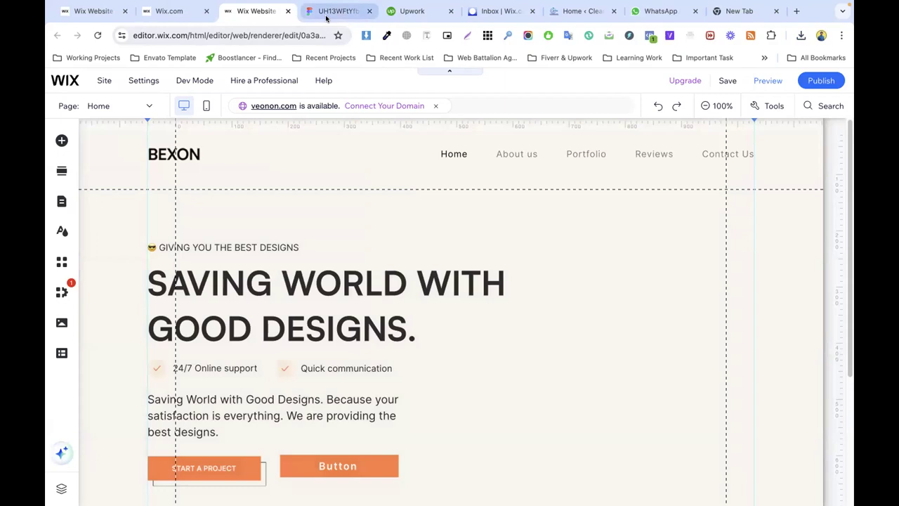
# Step: Check the menu in Figma, then select the Wix header menu and show its Menu Design styles
pyautogui.click(335, 11)
pyautogui.scroll(15, 355, 280)
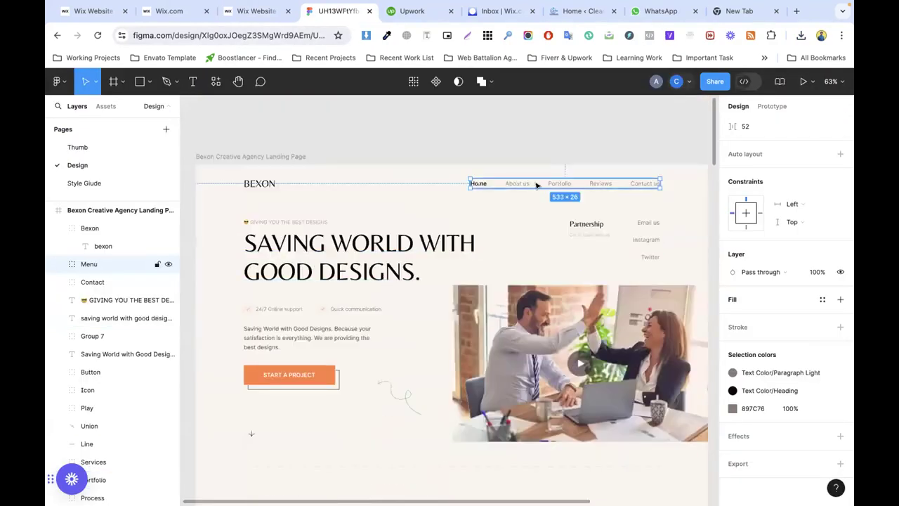
pyautogui.click(256, 11)
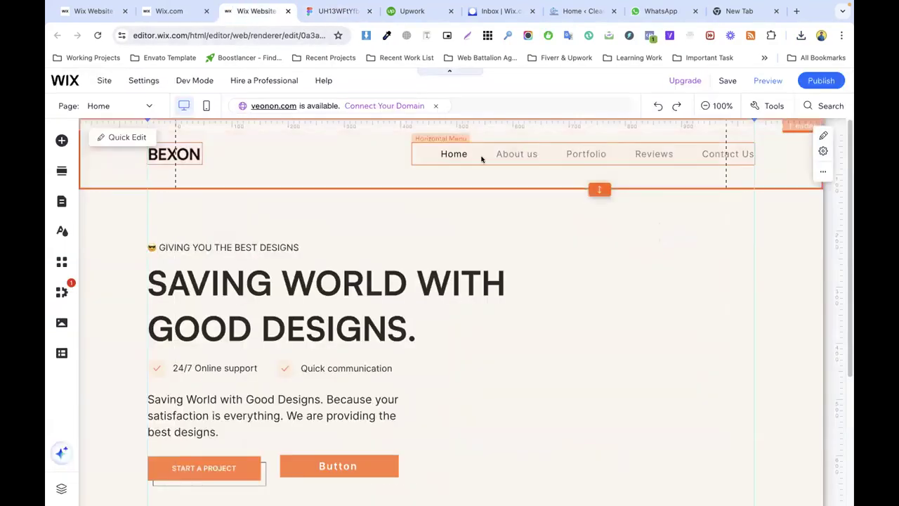
pyautogui.click(524, 159)
pyautogui.click(587, 191)
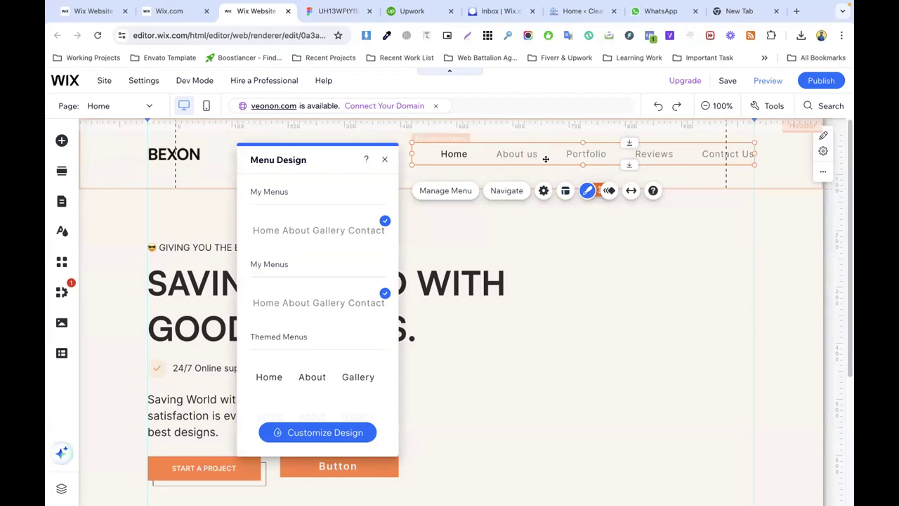
# Step: Review the header menu's layout: right alignment, 0px horizontal and 7px vertical padding. Then close it
pyautogui.click(565, 191)
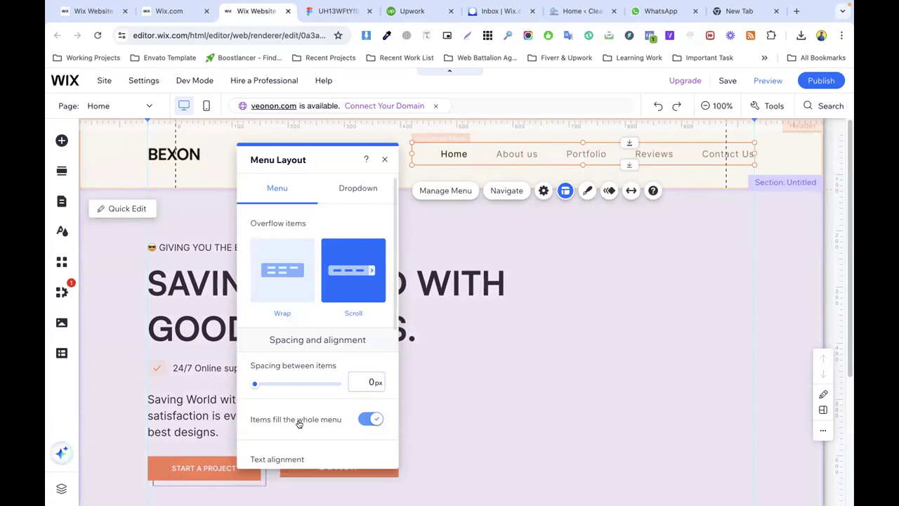
pyautogui.scroll(-4, 339, 420)
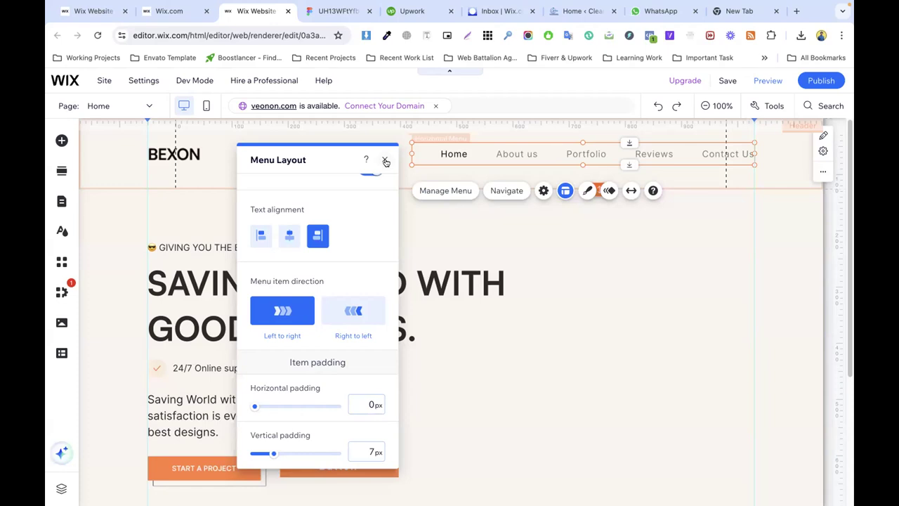
pyautogui.click(385, 159)
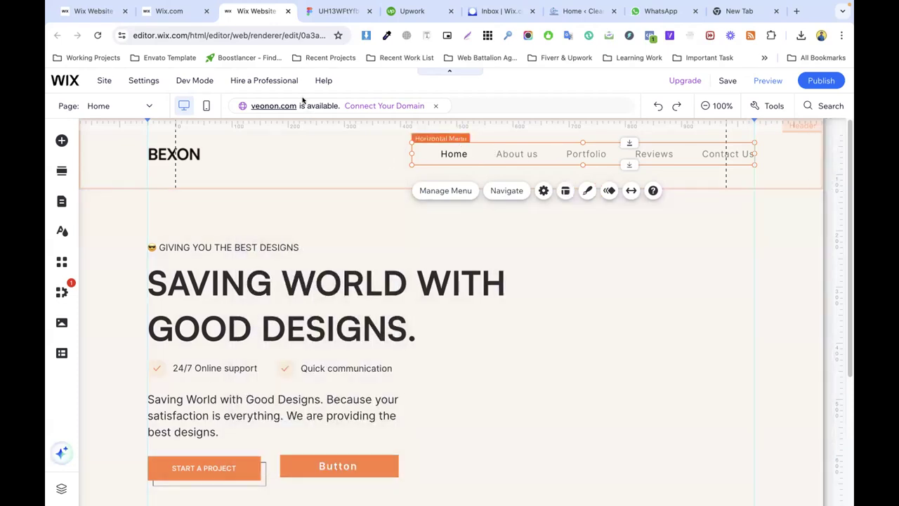
# Step: Copy the GIVING YOU THE BEST DESIGNS tagline from Figma and paste it into the Wix hero
pyautogui.click(336, 11)
pyautogui.scroll(-3, 324, 245)
pyautogui.scroll(3, 288, 203)
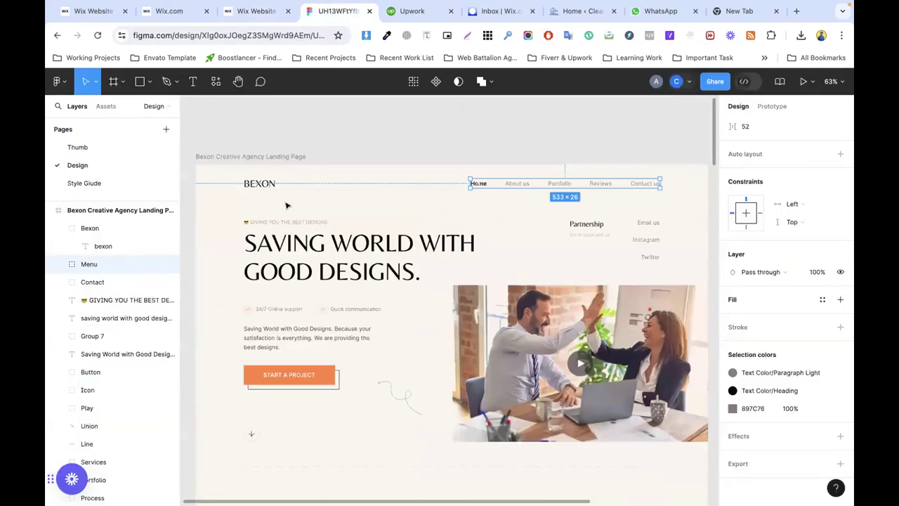
pyautogui.click(274, 224)
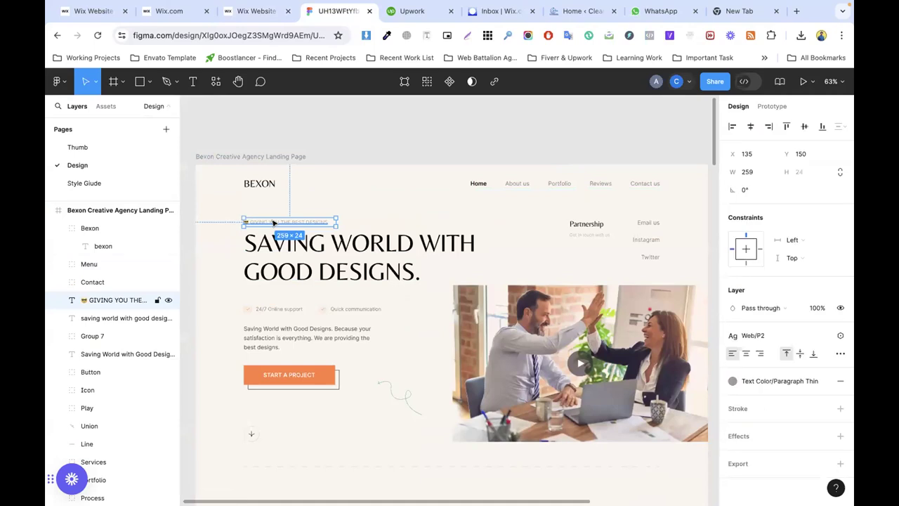
pyautogui.doubleClick(272, 223)
pyautogui.press('super+c')
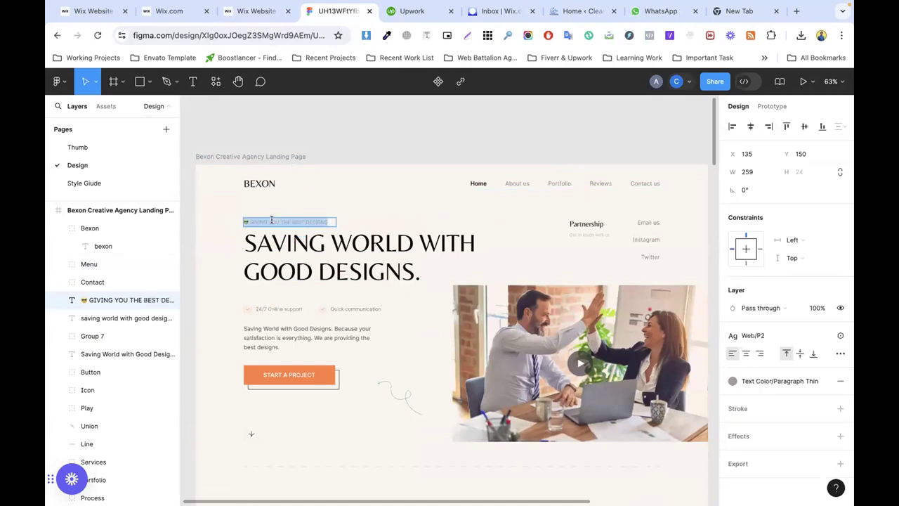
pyautogui.click(255, 10)
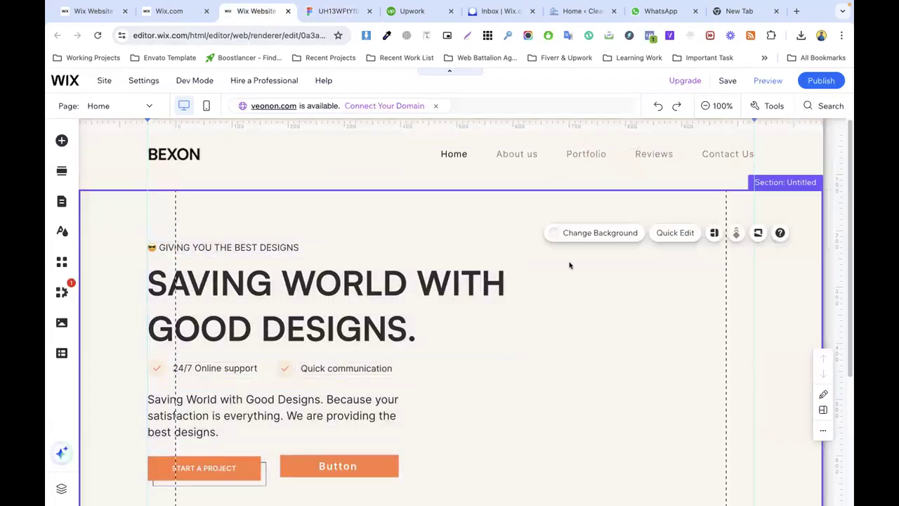
pyautogui.press('super+v')
# Step: Delete the pasted duplicate tagline, keeping the original one on the left
pyautogui.click(188, 244)
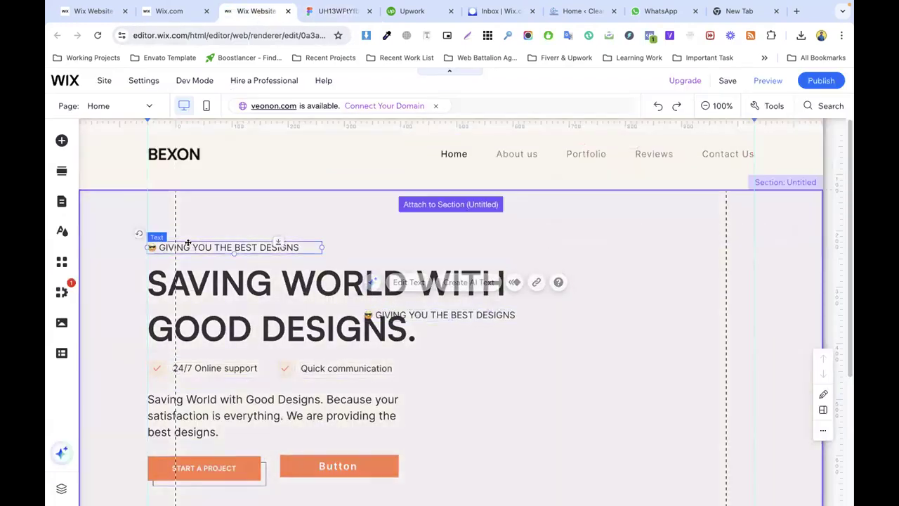
pyautogui.click(414, 312)
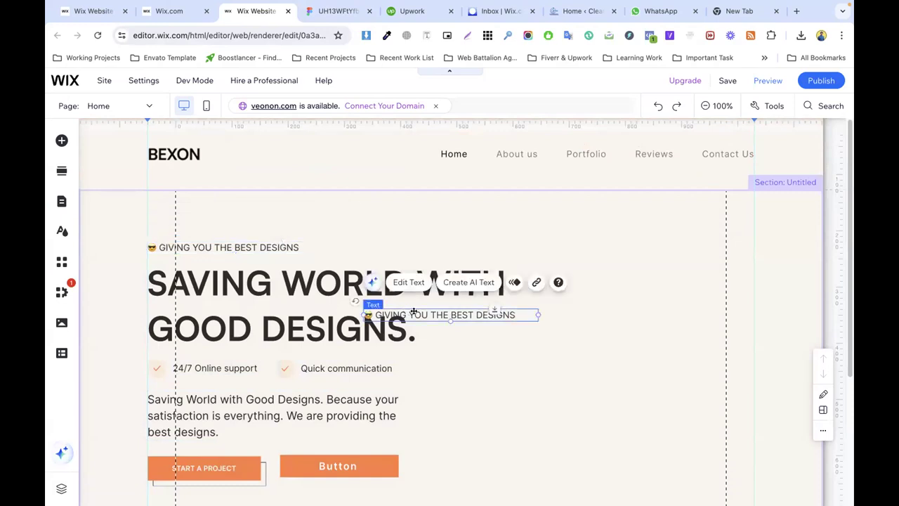
pyautogui.rightClick(407, 263)
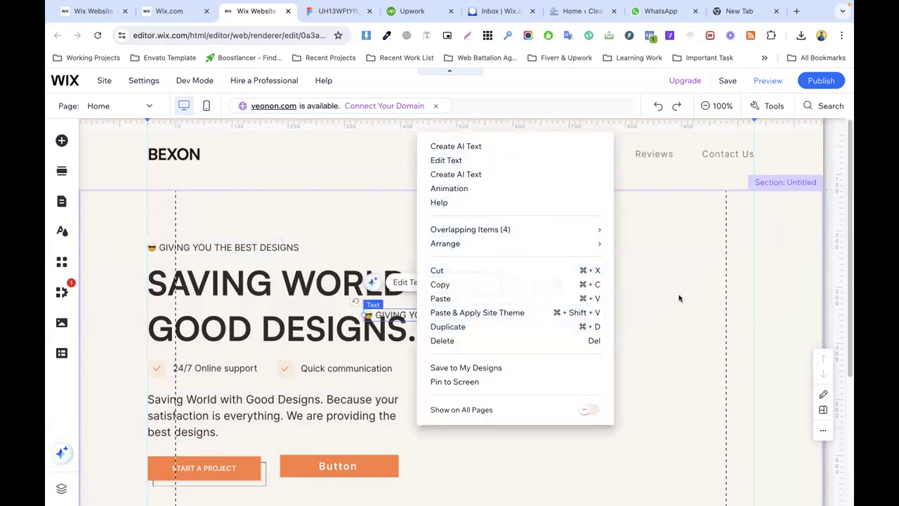
pyautogui.click(679, 299)
pyautogui.click(446, 316)
pyautogui.rightClick(442, 315)
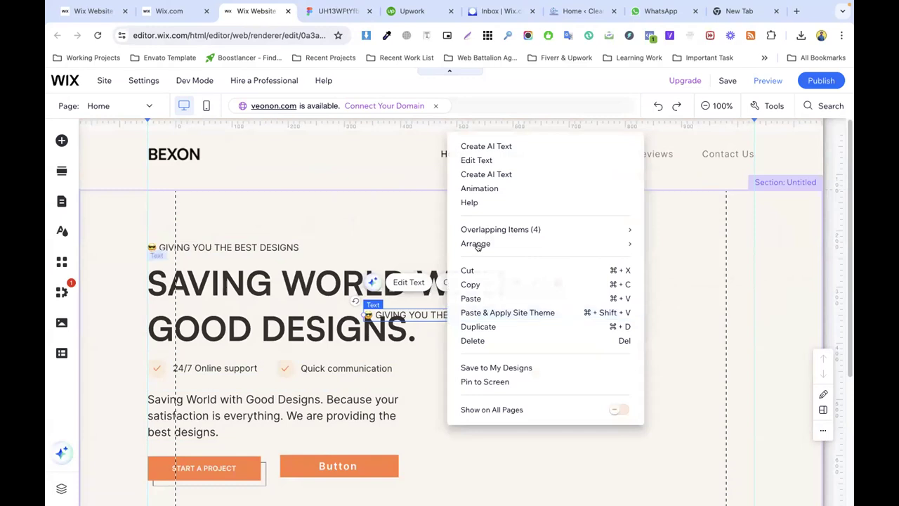
pyautogui.click(476, 341)
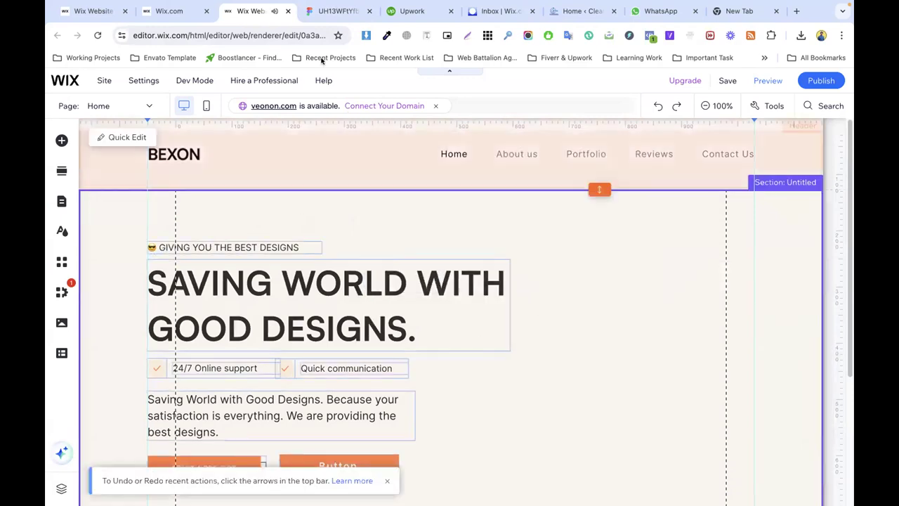
pyautogui.click(327, 10)
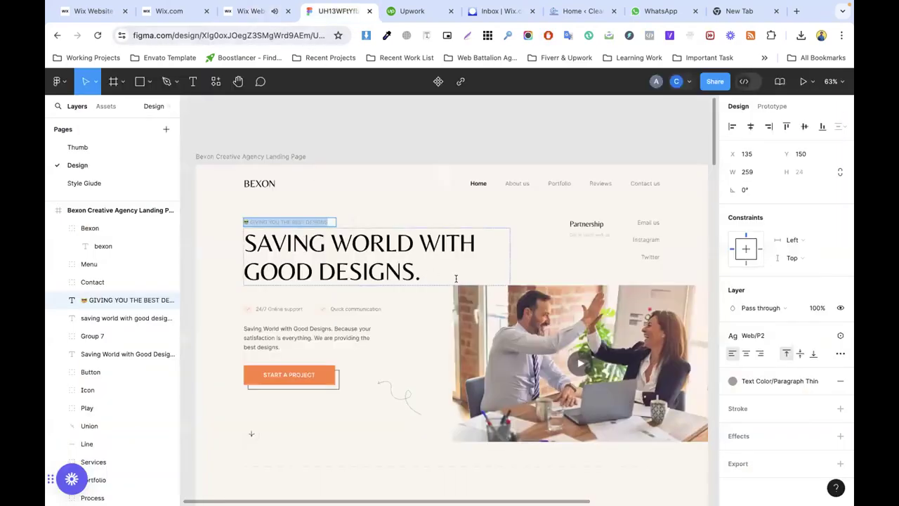
# Step: Copy Partnership from Figma, paste it at the hero's upper right and narrow its box
pyautogui.doubleClick(579, 222)
pyautogui.doubleClick(580, 222)
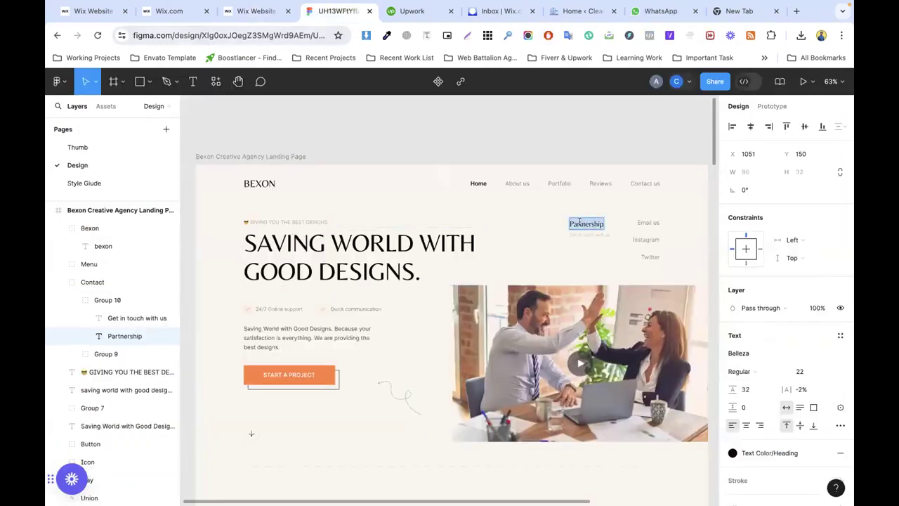
pyautogui.click(254, 11)
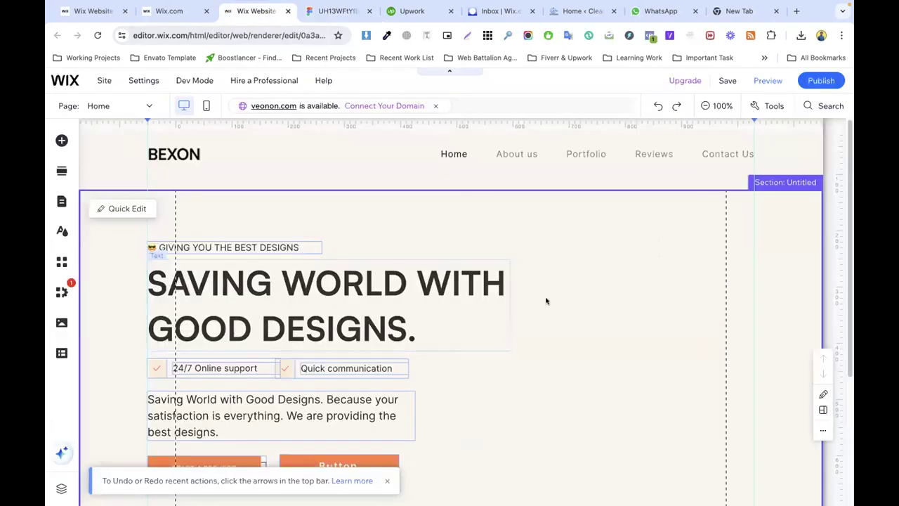
pyautogui.hotkey('ctrl', 'v')
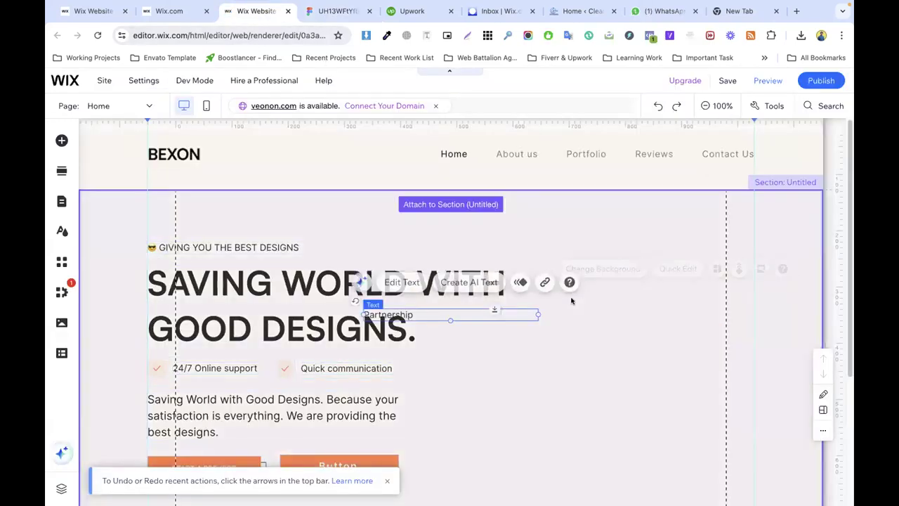
pyautogui.moveTo(457, 301); pyautogui.dragTo(622, 247)
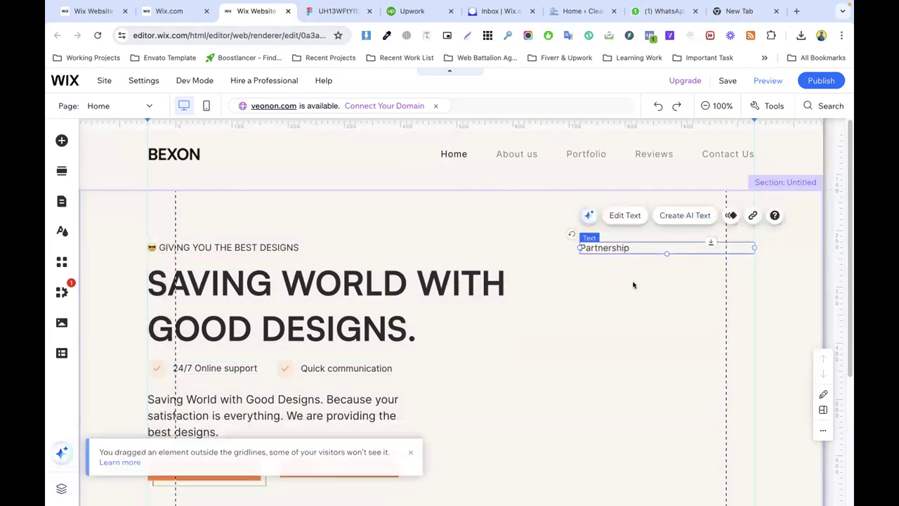
pyautogui.click(336, 11)
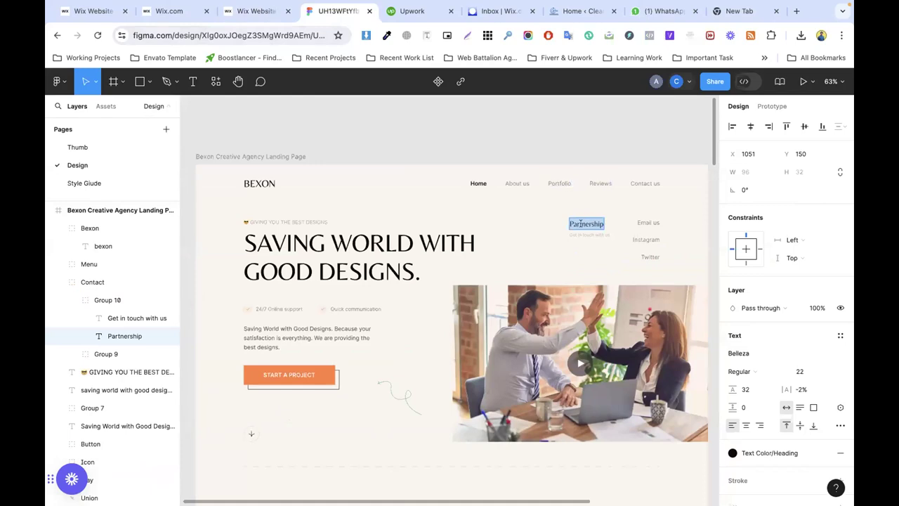
pyautogui.hotkey('ctrl', 'shift', 'Tab')
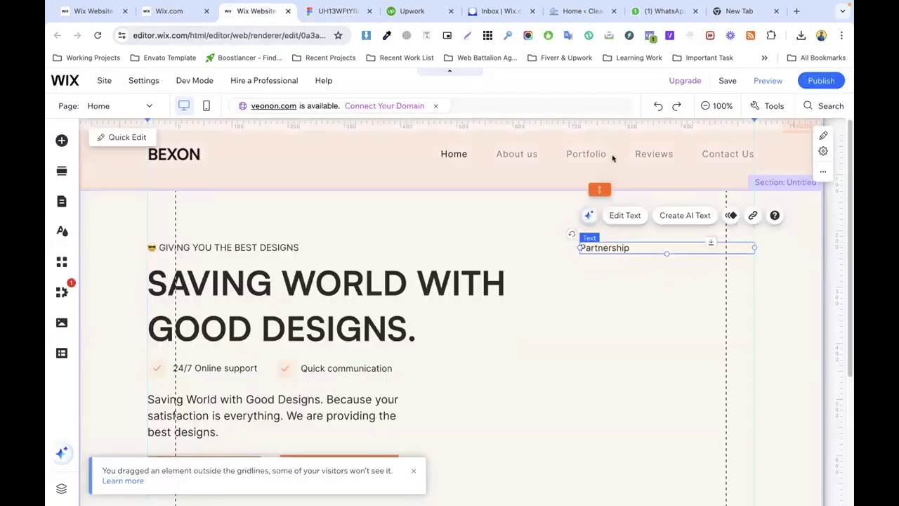
pyautogui.moveTo(575, 247); pyautogui.dragTo(621, 248)
pyautogui.click(634, 271)
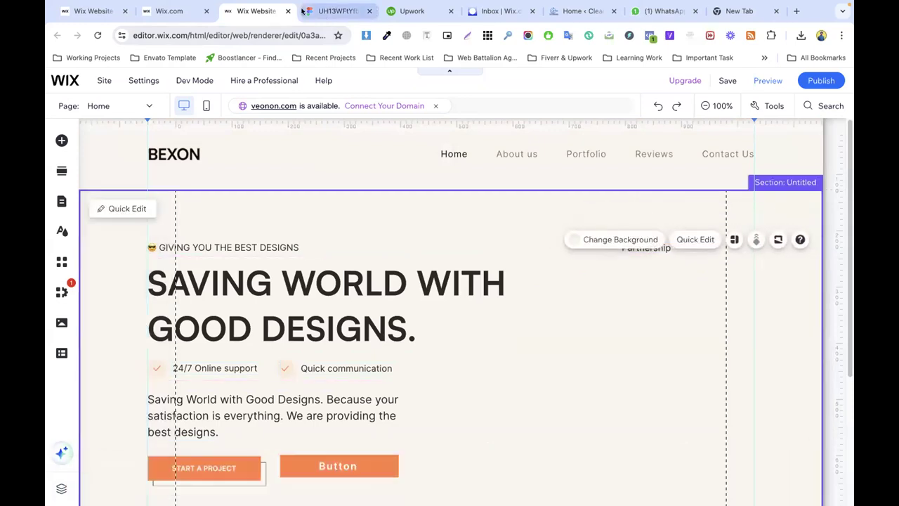
# Step: Copy 'Get in touch with us' from Figma and place it, narrowed, beneath Partnership
pyautogui.hotkey('ctrl', 'Tab')
pyautogui.tripleClick(583, 232)
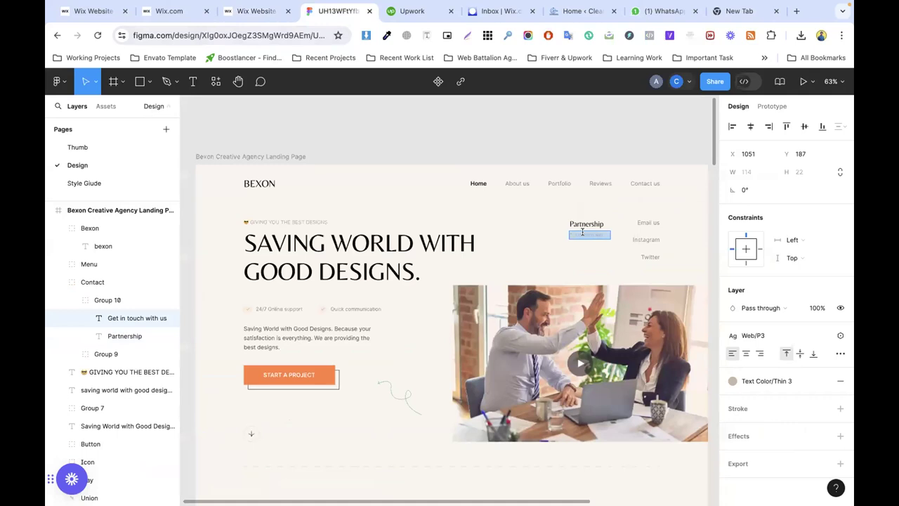
pyautogui.click(255, 11)
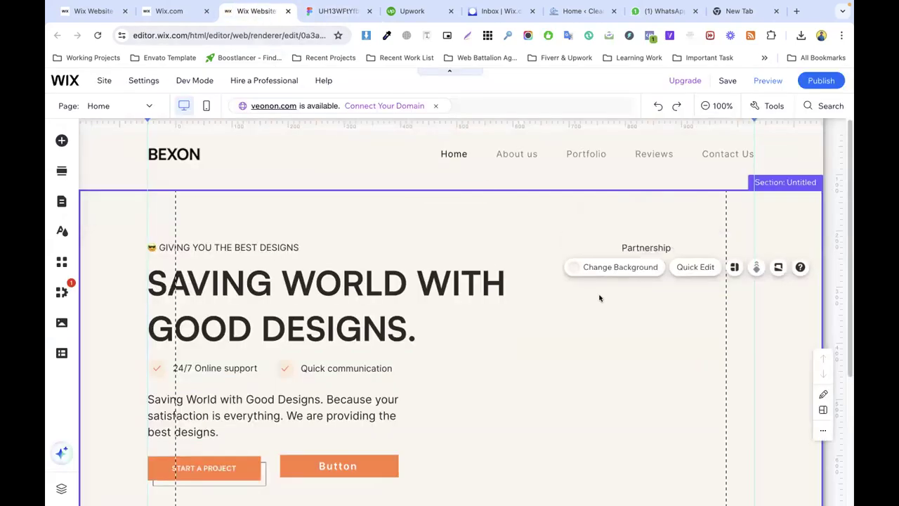
pyautogui.hotkey('ctrl', 'v')
pyautogui.moveTo(430, 315); pyautogui.dragTo(690, 264)
pyautogui.moveTo(795, 263); pyautogui.dragTo(720, 266)
# Step: Shift Partnership and Get in touch with us left together
pyautogui.click(633, 248)
pyautogui.keyDown('shift'); pyautogui.click(637, 263); pyautogui.keyUp('shift')
pyautogui.moveTo(637, 263); pyautogui.dragTo(597, 262)
pyautogui.click(691, 296)
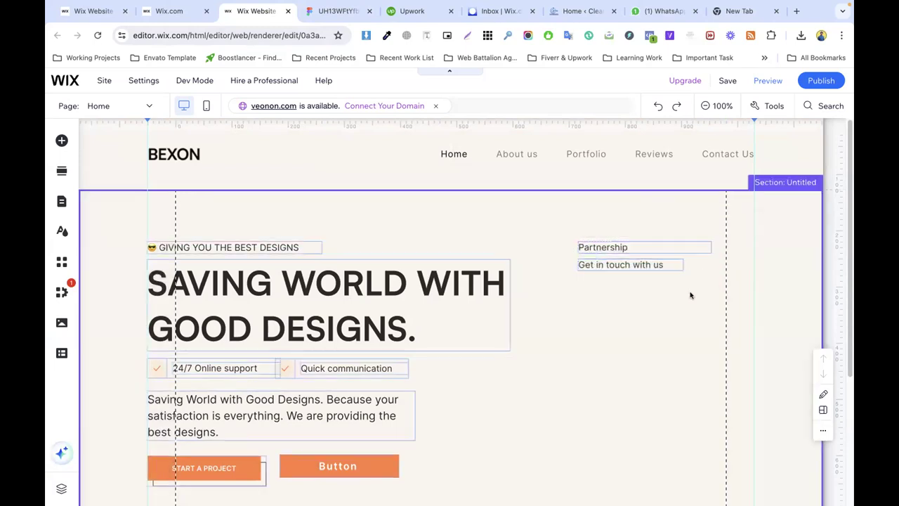
# Step: Copy Email us from Figma, paste it into the hero section and narrow its box
pyautogui.click(328, 12)
pyautogui.doubleClick(645, 222)
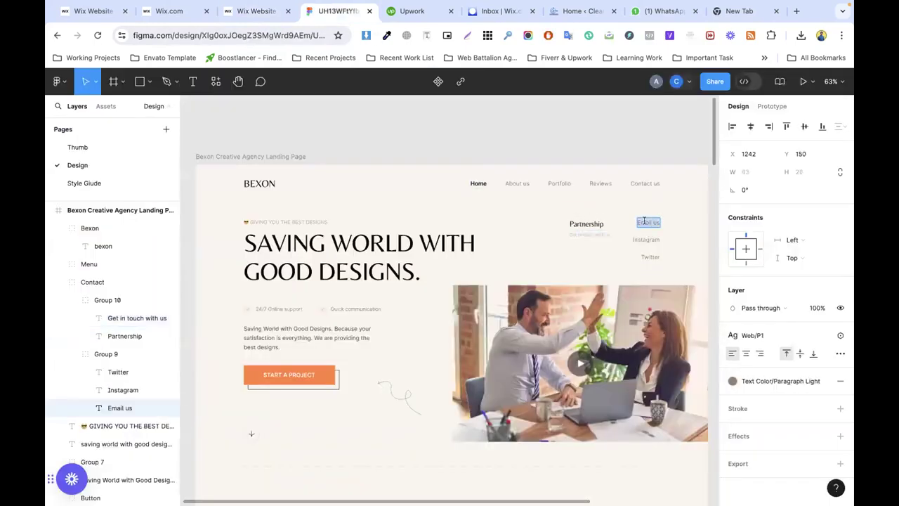
pyautogui.click(257, 12)
pyautogui.click(636, 303)
pyautogui.hotkey('ctrl', 'v')
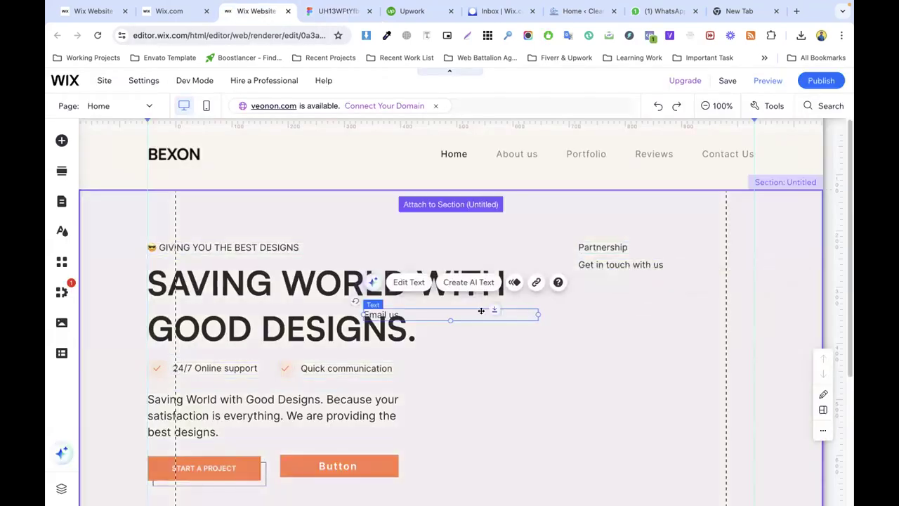
pyautogui.moveTo(536, 312); pyautogui.dragTo(716, 246)
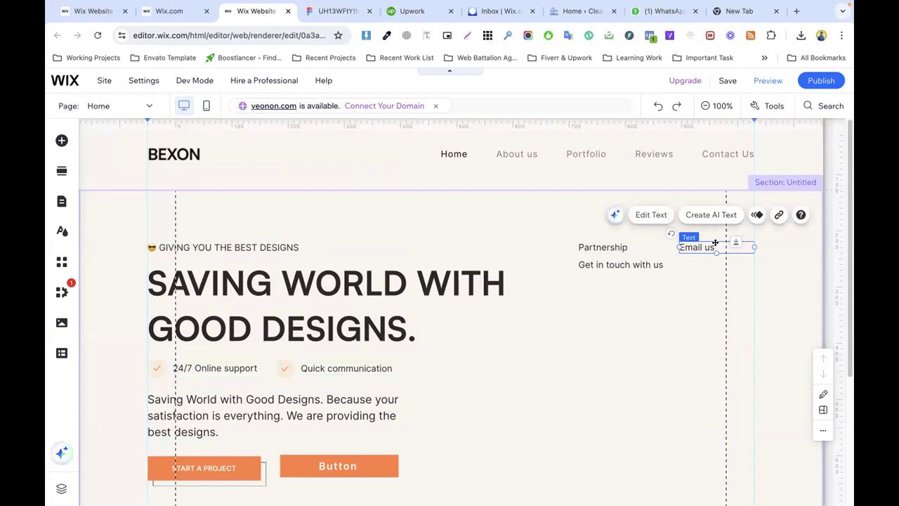
# Step: Right-align the Email us text and position it beside Partnership
pyautogui.click(651, 214)
pyautogui.click(458, 375)
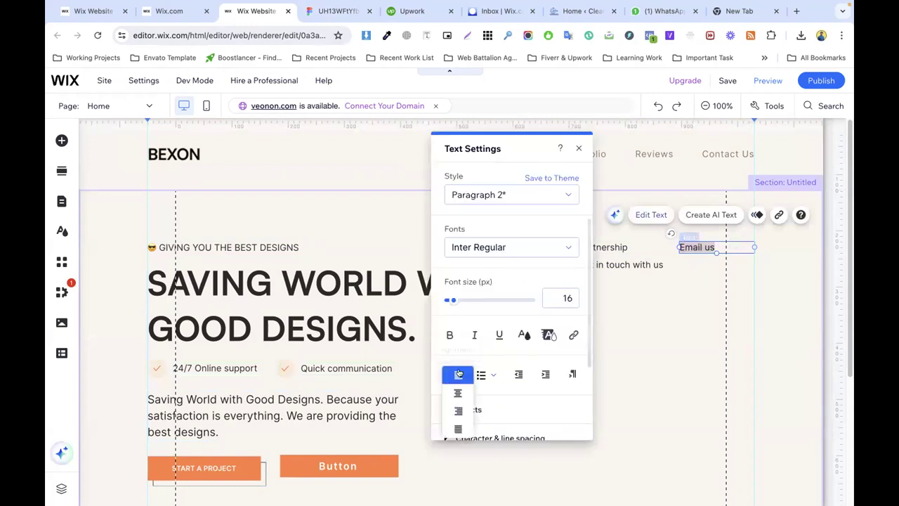
pyautogui.click(454, 410)
pyautogui.click(662, 315)
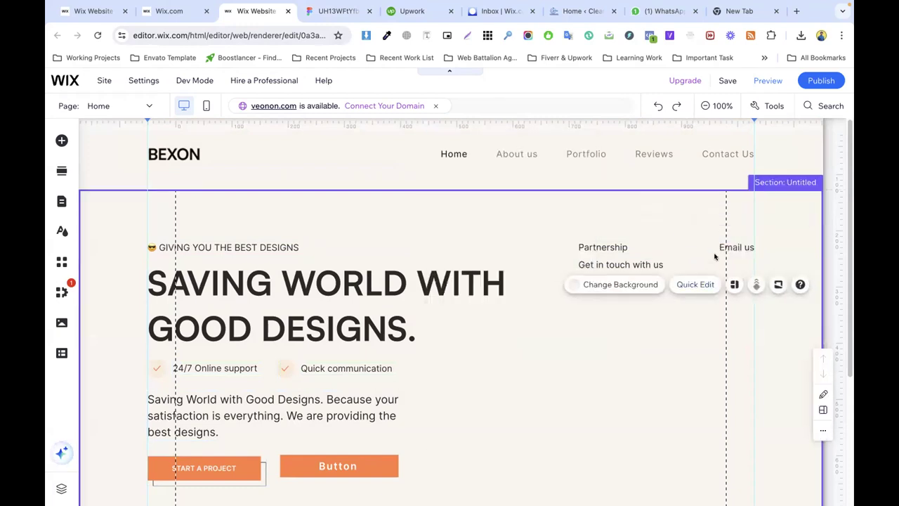
pyautogui.click(717, 248)
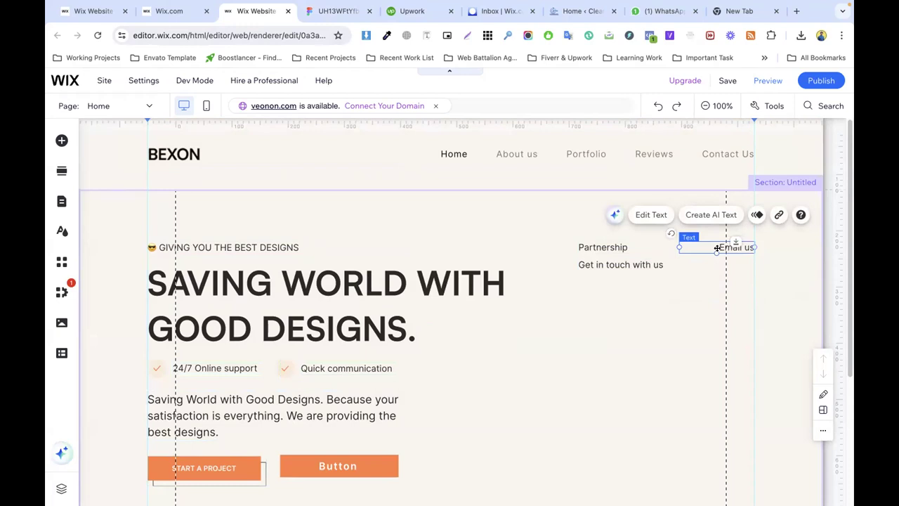
pyautogui.moveTo(717, 248); pyautogui.dragTo(722, 264)
# Step: Rename the duplicated link 'Instagram' to match Figma and move it below Email us
pyautogui.click(331, 11)
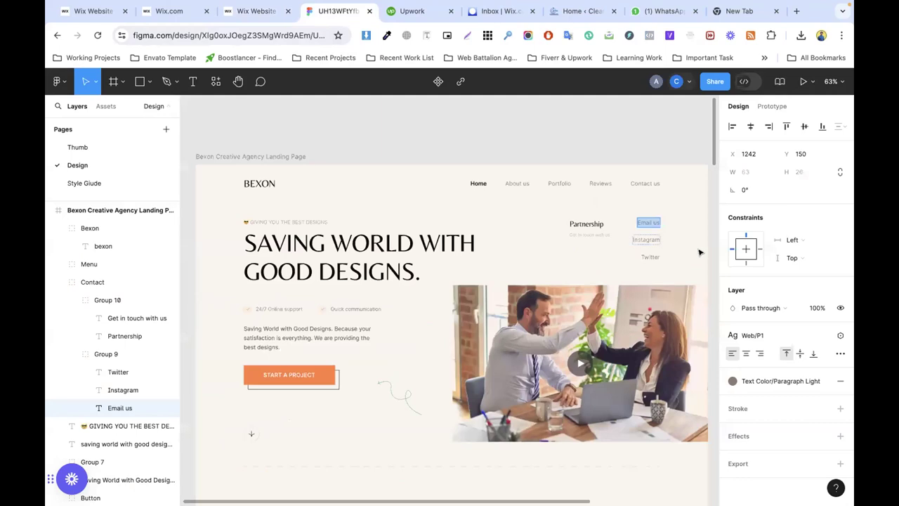
pyautogui.click(640, 237)
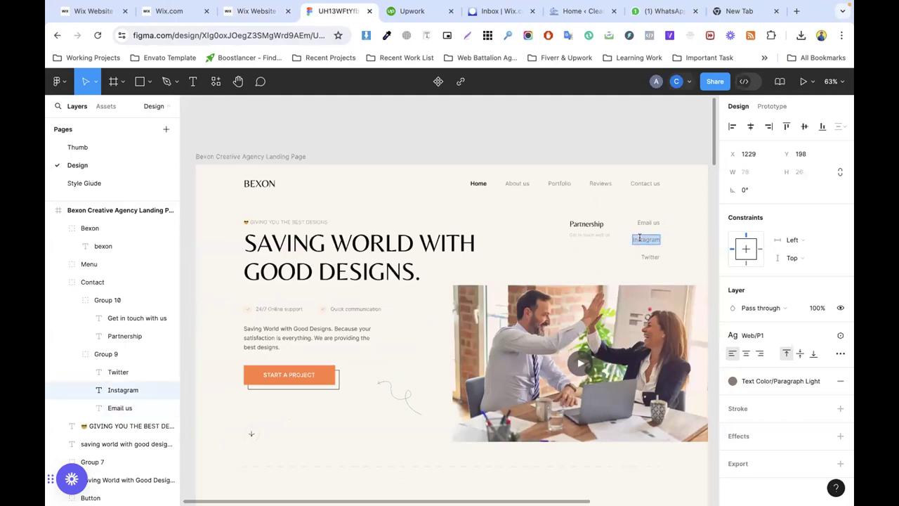
pyautogui.click(261, 11)
pyautogui.doubleClick(720, 265)
pyautogui.write('Instagram')
pyautogui.click(739, 304)
pyautogui.click(729, 263)
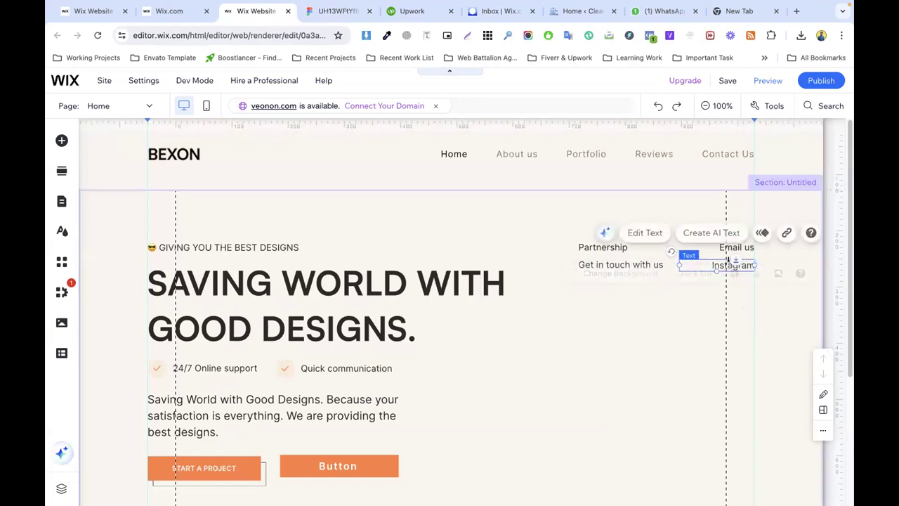
pyautogui.moveTo(730, 262); pyautogui.dragTo(720, 293)
pyautogui.click(784, 289)
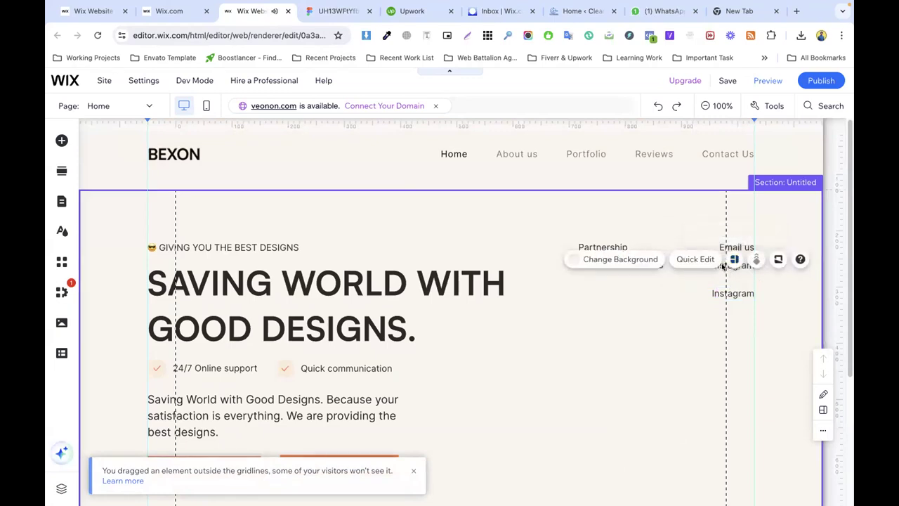
# Step: Stack the two Instagram copies, with the upper one just under Email us
pyautogui.click(720, 295)
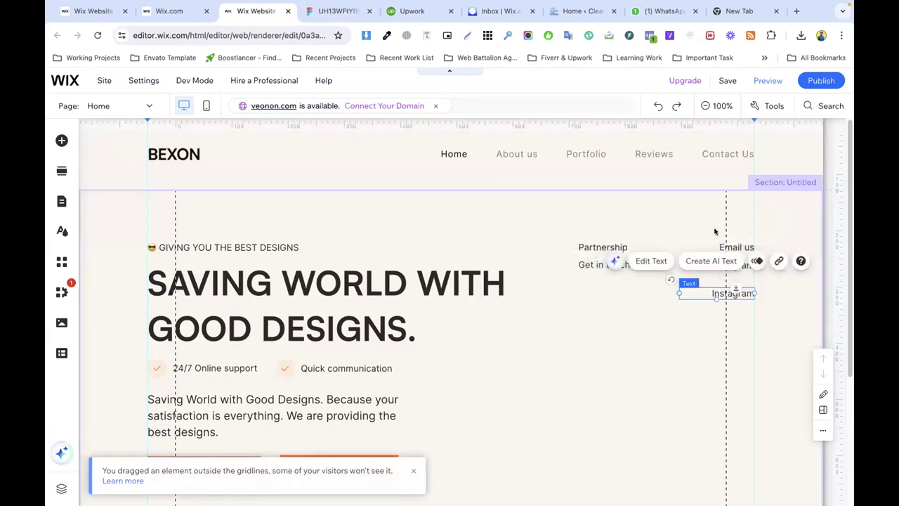
pyautogui.click(738, 244)
pyautogui.moveTo(729, 266); pyautogui.dragTo(732, 304)
pyautogui.click(731, 294)
pyautogui.click(767, 331)
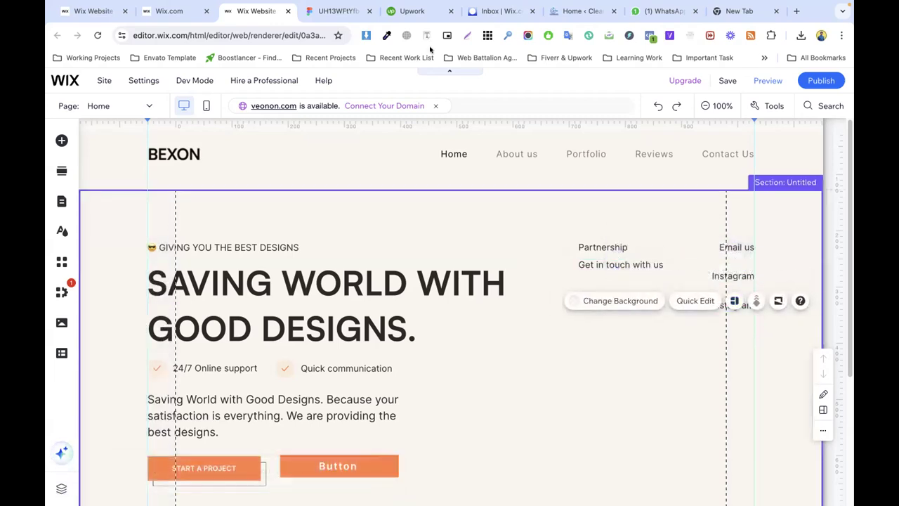
# Step: Check the Twitter text in Figma, then select the lower Instagram copy in Wix
pyautogui.click(338, 11)
pyautogui.click(642, 255)
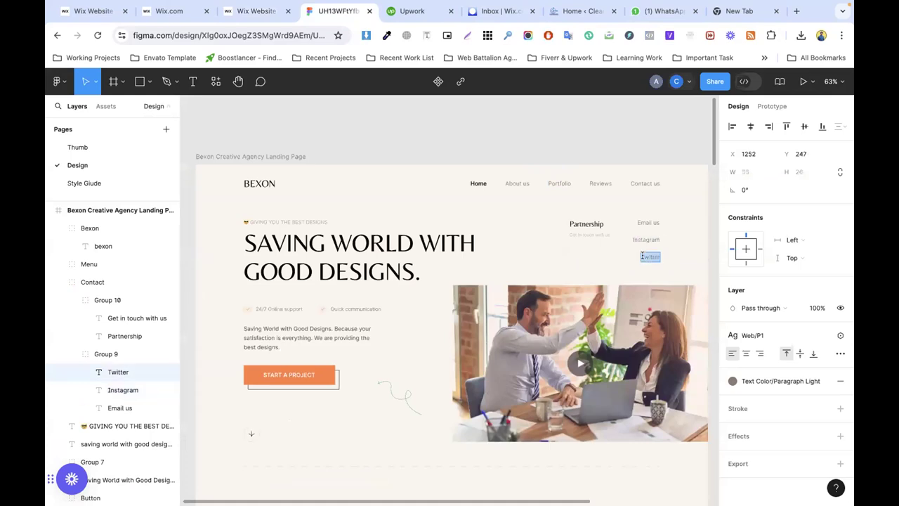
pyautogui.click(257, 12)
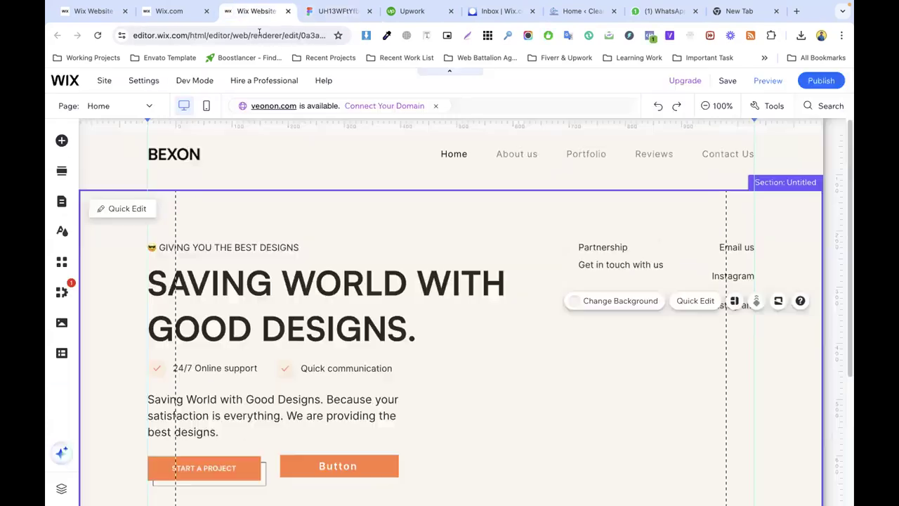
pyautogui.click(734, 276)
pyautogui.click(735, 305)
# Step: Retype the lower Instagram copy as 'Twitter'
pyautogui.doubleClick(732, 305)
pyautogui.write('Twitter')
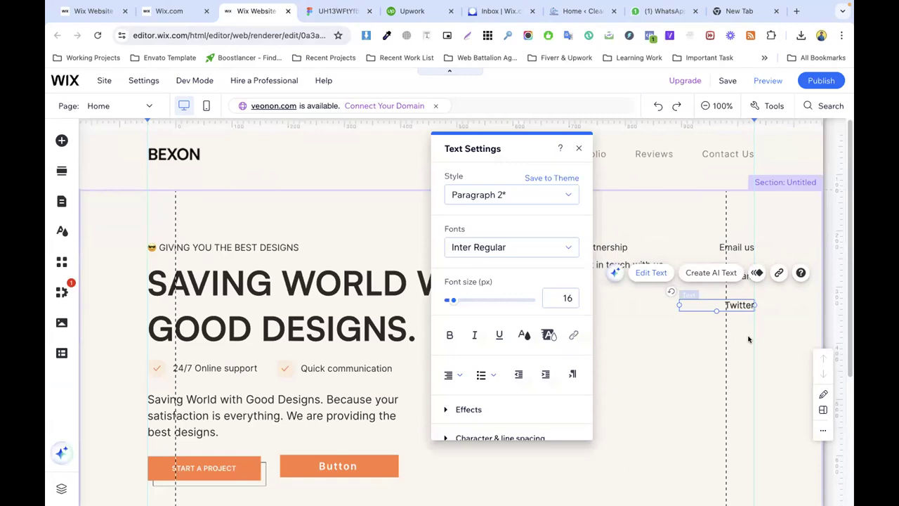
pyautogui.click(752, 339)
pyautogui.click(734, 247)
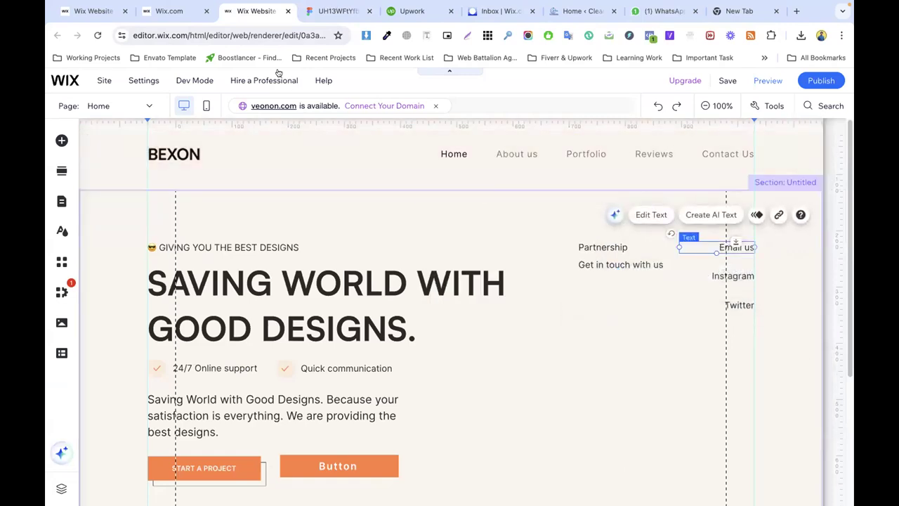
# Step: In Figma, detach the Email us colour style and select its 897C76 fill hex
pyautogui.click(336, 13)
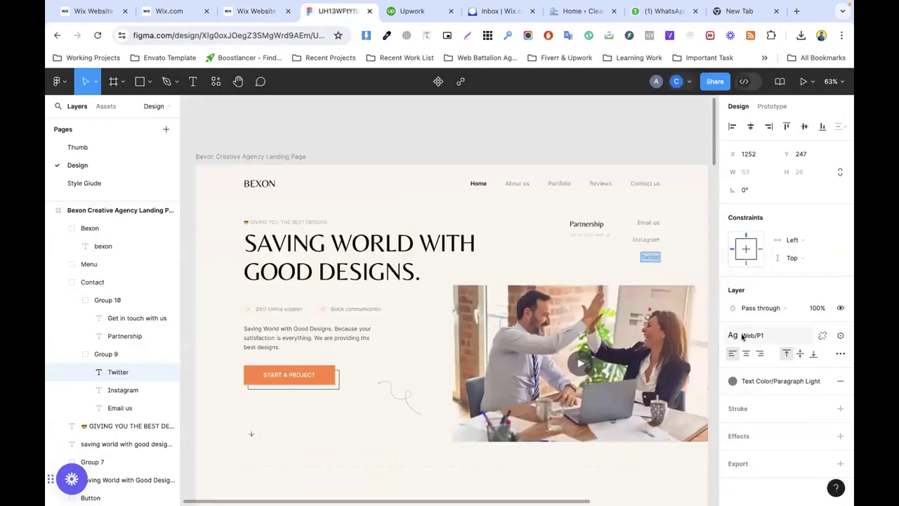
pyautogui.doubleClick(642, 221)
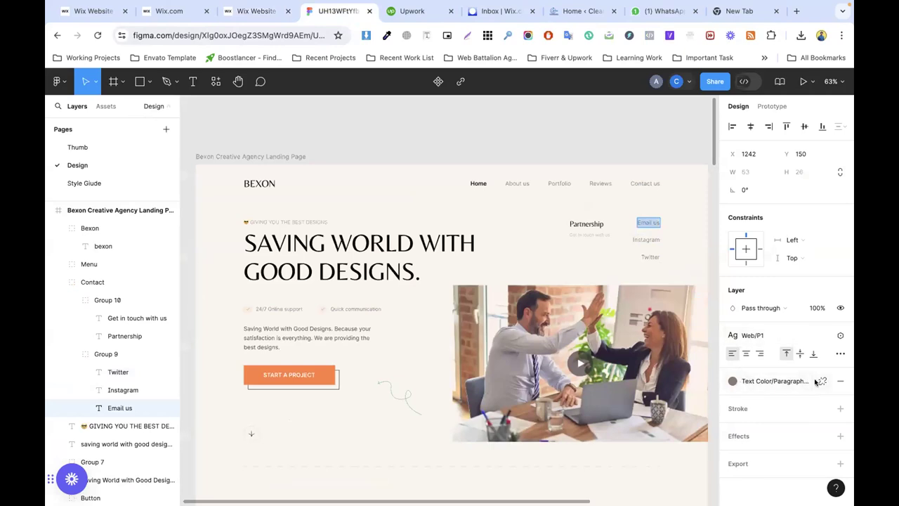
pyautogui.click(820, 384)
pyautogui.click(753, 399)
pyautogui.press('super+c')
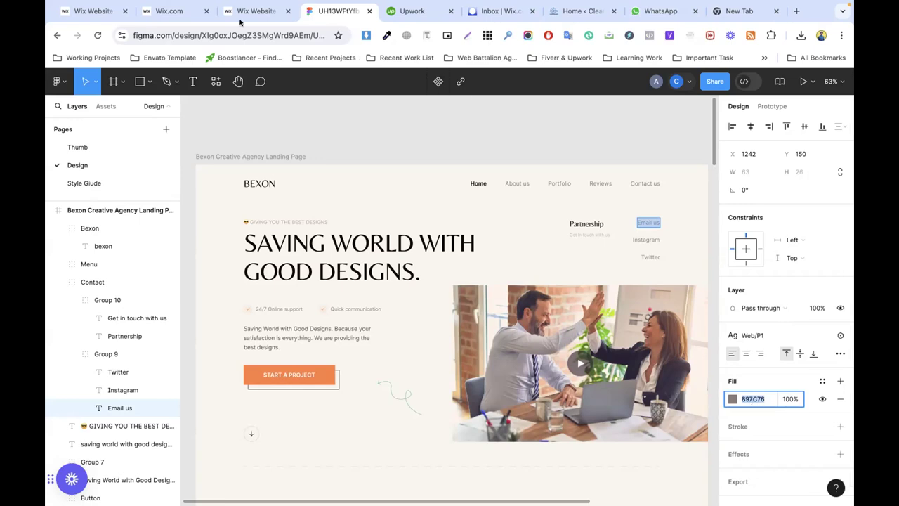
# Step: Colour the Email us text with a new custom colour #897C76
pyautogui.click(256, 11)
pyautogui.click(622, 254)
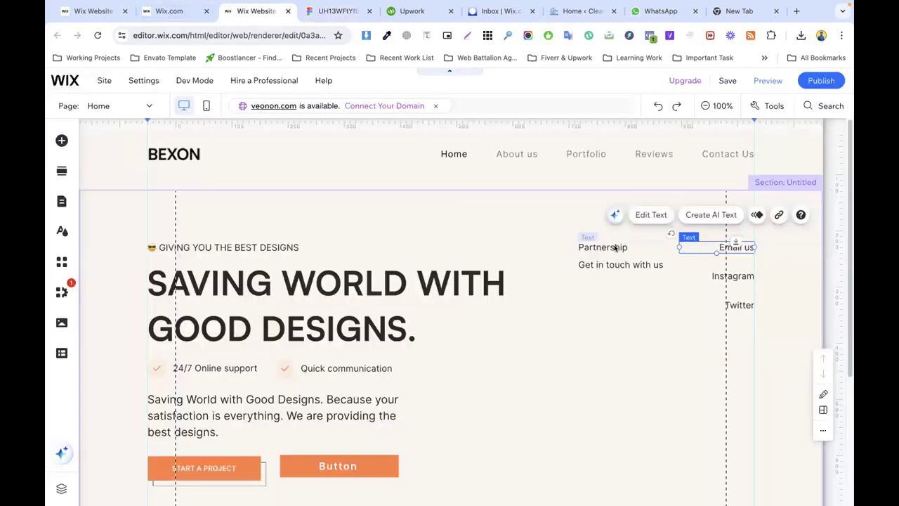
pyautogui.doubleClick(733, 246)
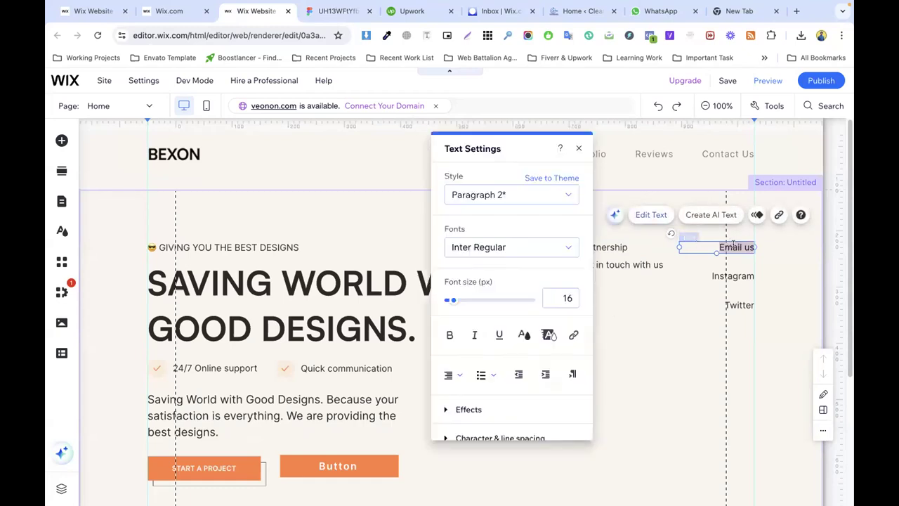
pyautogui.click(524, 334)
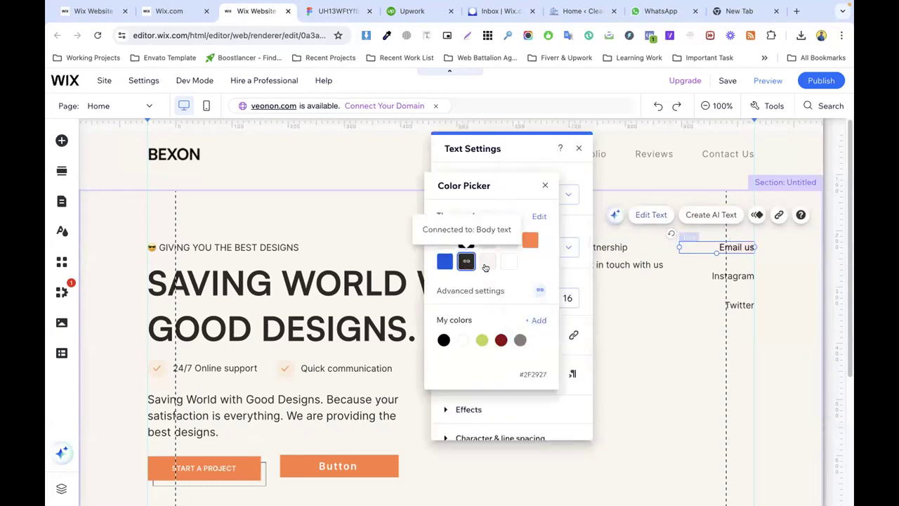
pyautogui.click(533, 321)
pyautogui.doubleClick(502, 350)
pyautogui.press('super+v')
pyautogui.click(527, 380)
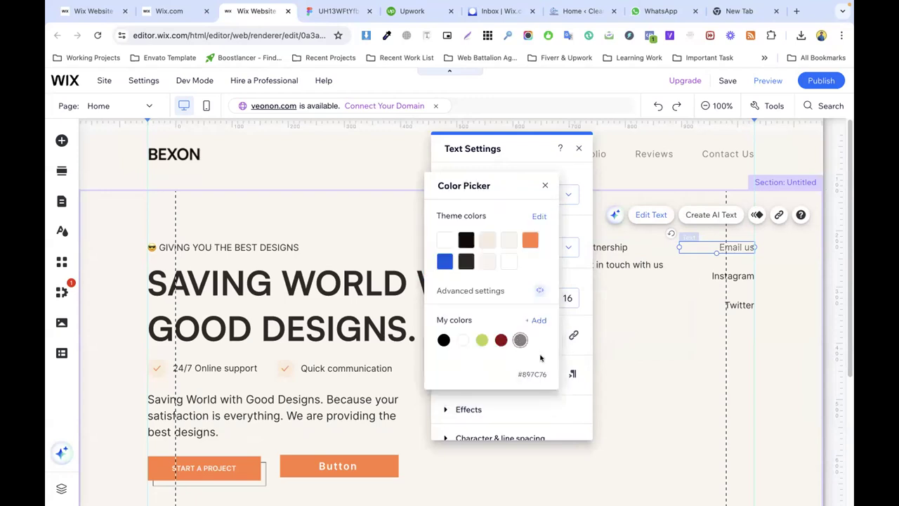
pyautogui.click(561, 324)
# Step: Turn the Instagram and Twitter texts the same grey #897C76
pyautogui.doubleClick(733, 277)
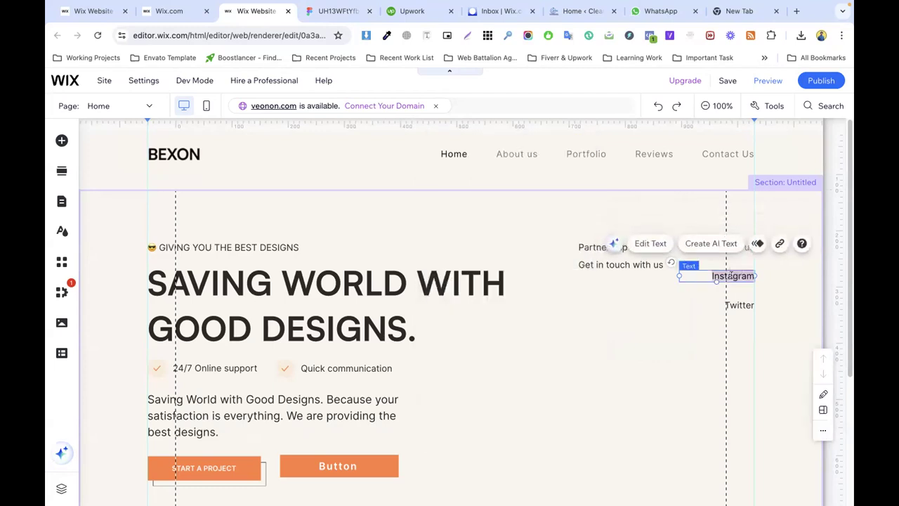
pyautogui.click(524, 335)
pyautogui.click(520, 340)
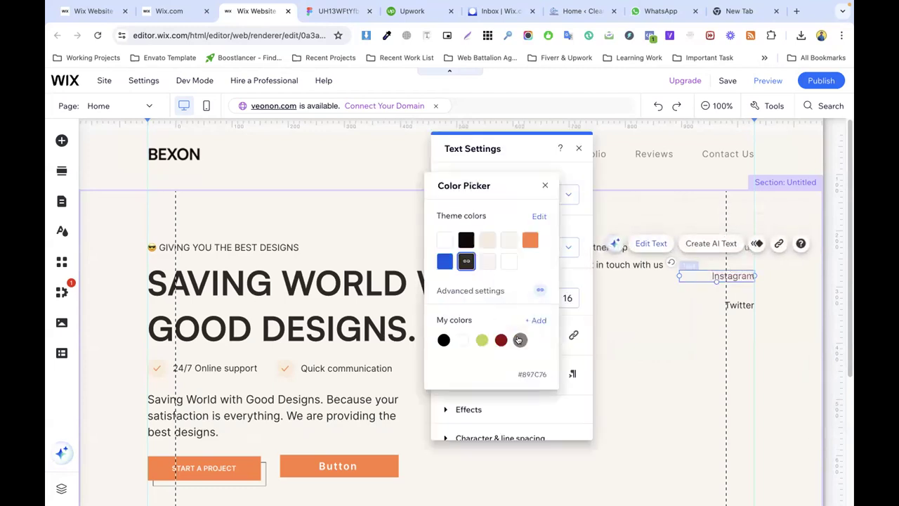
pyautogui.click(740, 305)
pyautogui.doubleClick(739, 305)
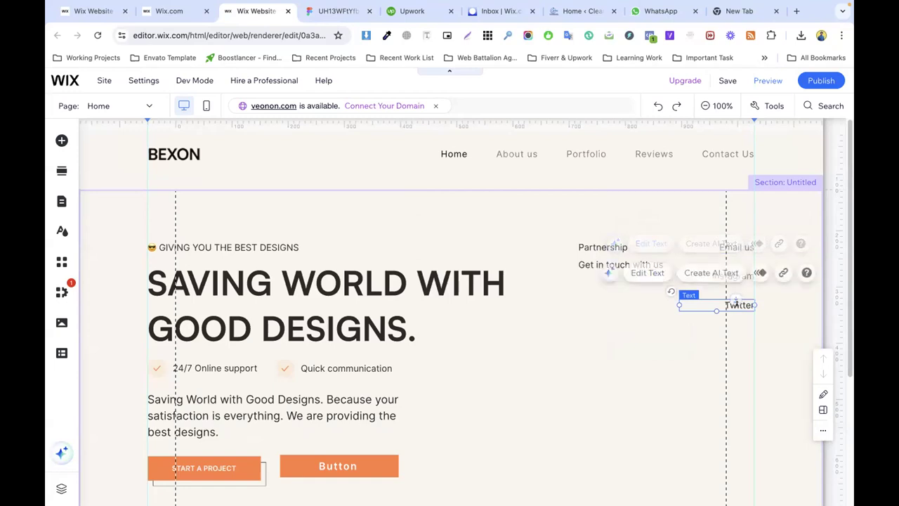
pyautogui.click(521, 335)
pyautogui.click(520, 340)
pyautogui.click(716, 342)
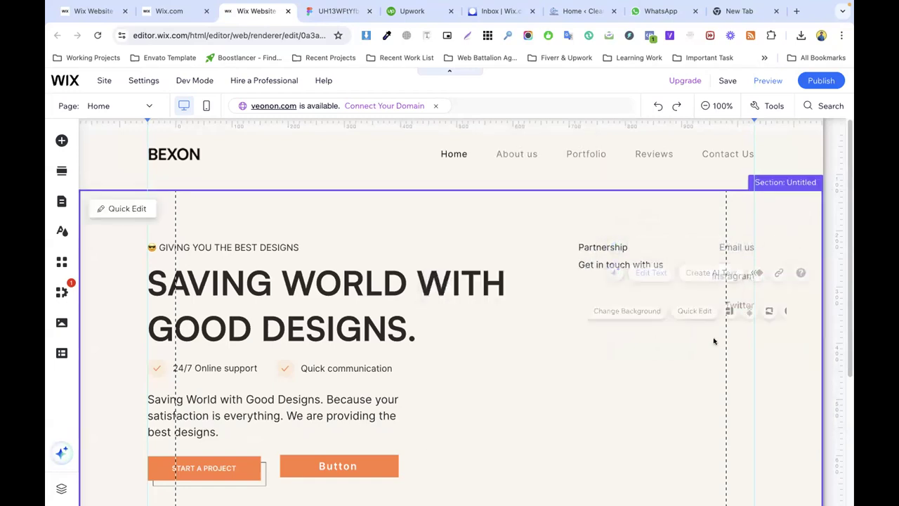
# Step: In Figma, detach the text style and inspect the Instagram and Twitter labels' raw font values
pyautogui.click(334, 10)
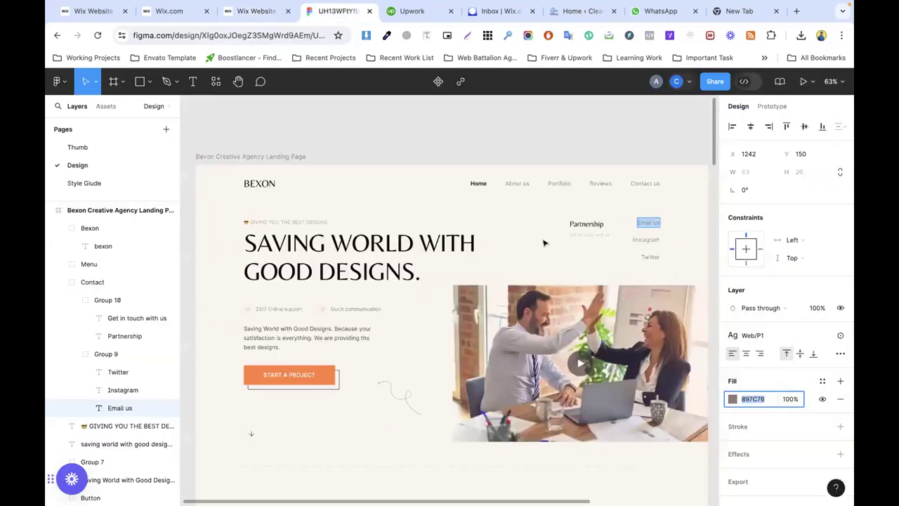
pyautogui.press('Escape')
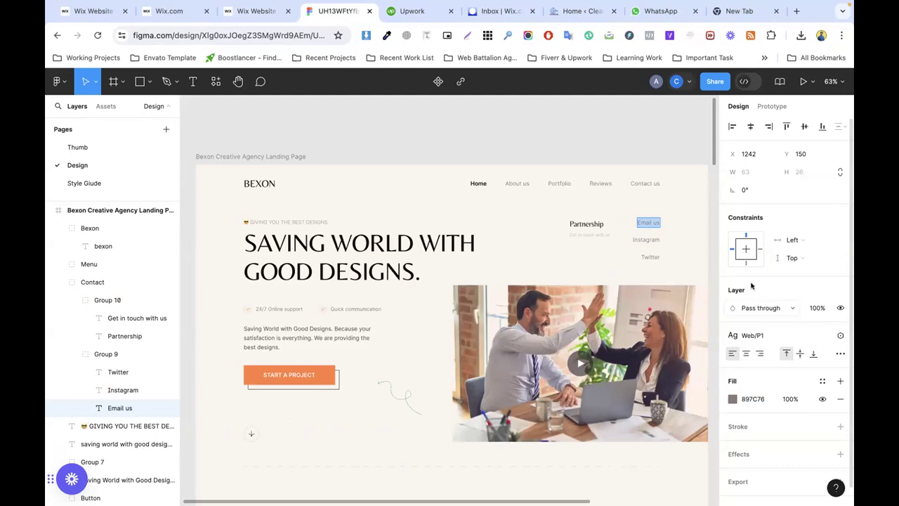
pyautogui.click(823, 336)
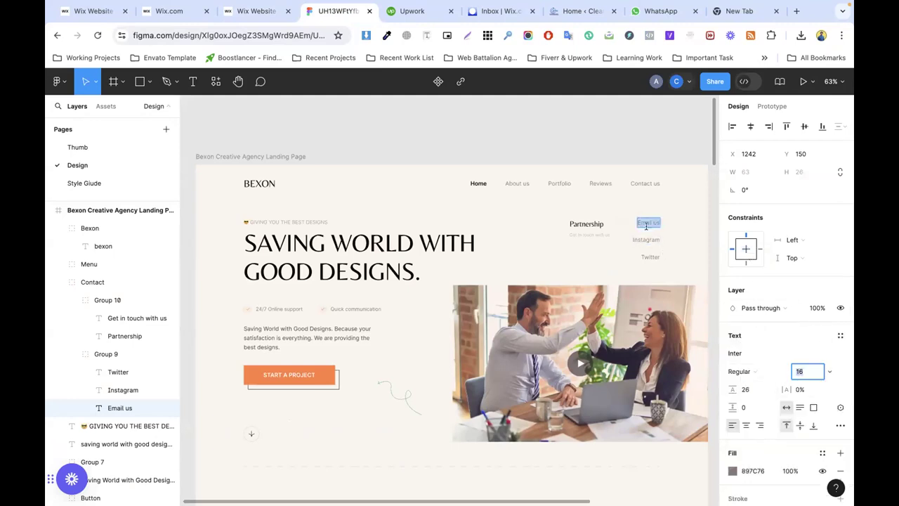
pyautogui.click(644, 240)
pyautogui.doubleClick(644, 240)
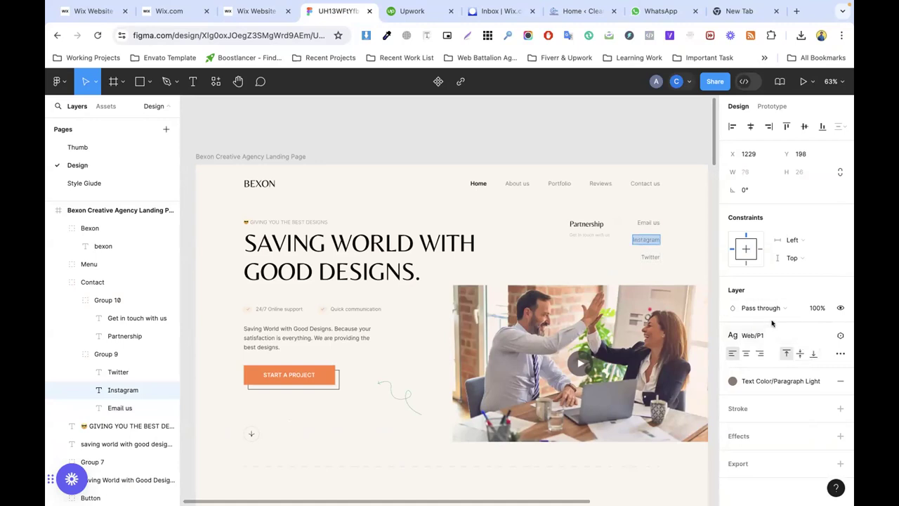
pyautogui.click(820, 336)
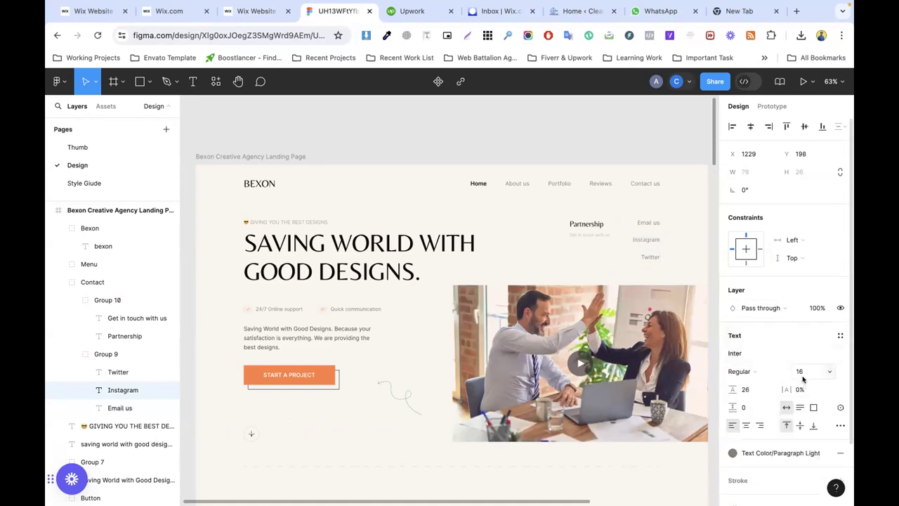
pyautogui.doubleClick(650, 257)
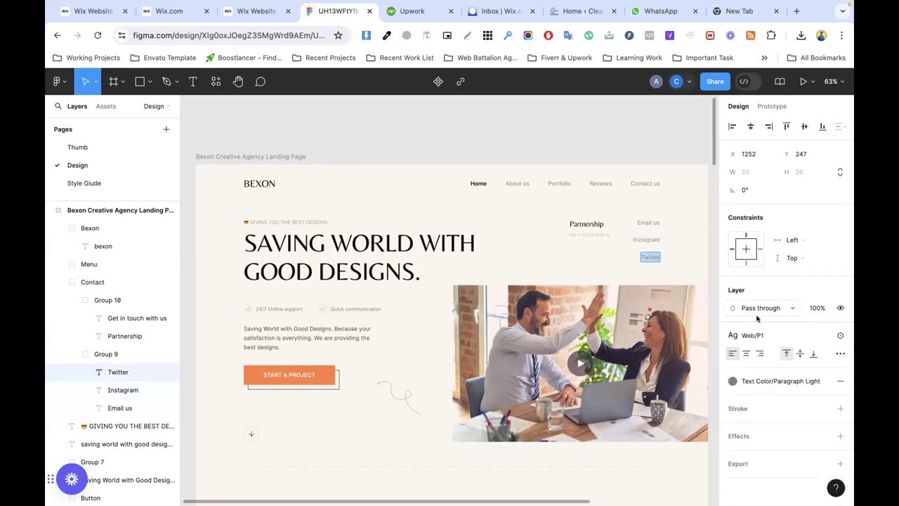
pyautogui.click(821, 336)
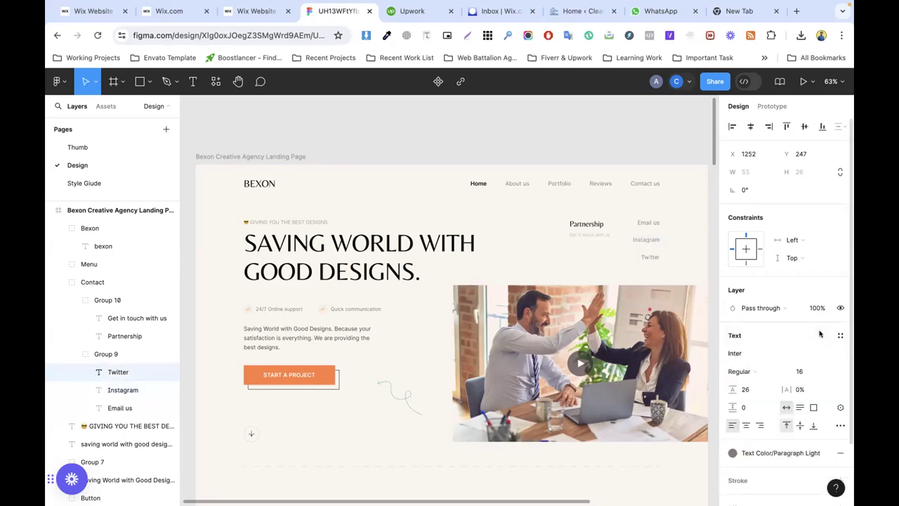
# Step: Open the Wix font settings for the 'Get in touch with us' line, showing Inter Regular 16 px
pyautogui.click(257, 10)
pyautogui.click(732, 251)
pyautogui.click(731, 248)
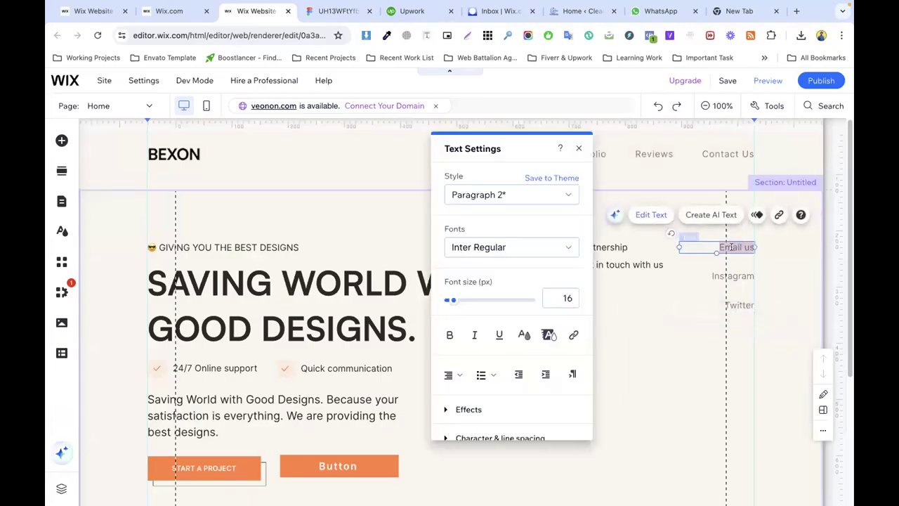
pyautogui.press('Escape')
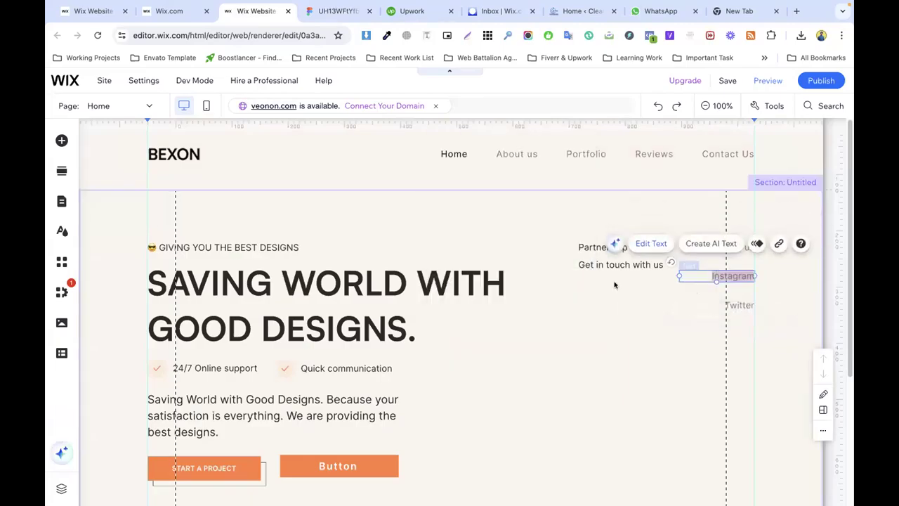
pyautogui.click(615, 264)
pyautogui.click(616, 265)
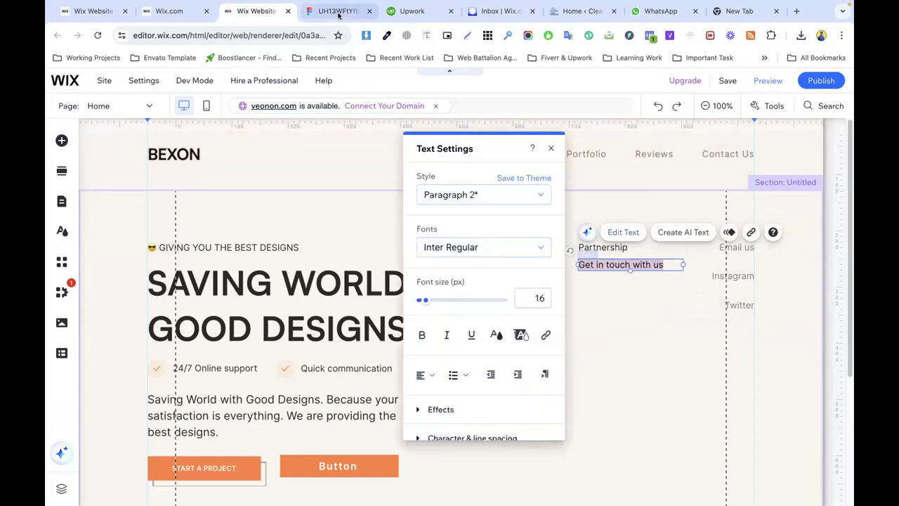
# Step: In Figma, check the line's fill C5B7A7 and its font size of 12
pyautogui.click(337, 11)
pyautogui.click(583, 234)
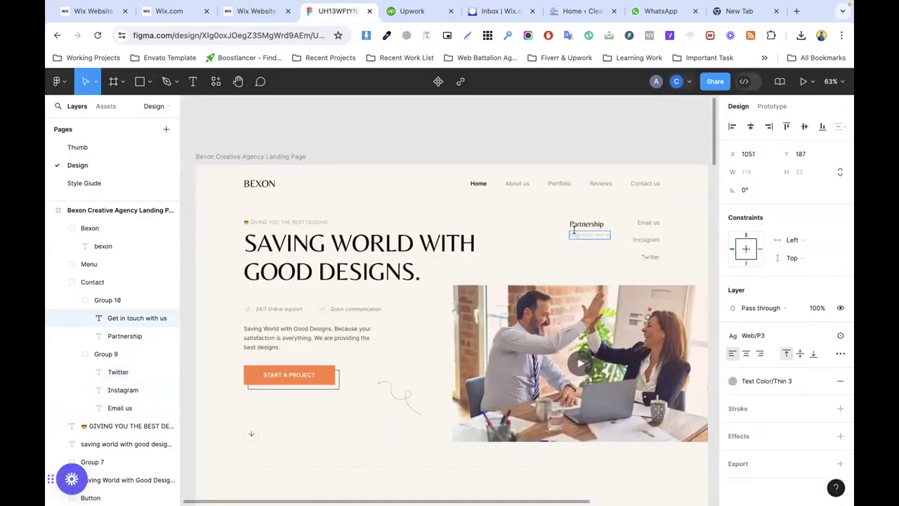
pyautogui.click(822, 381)
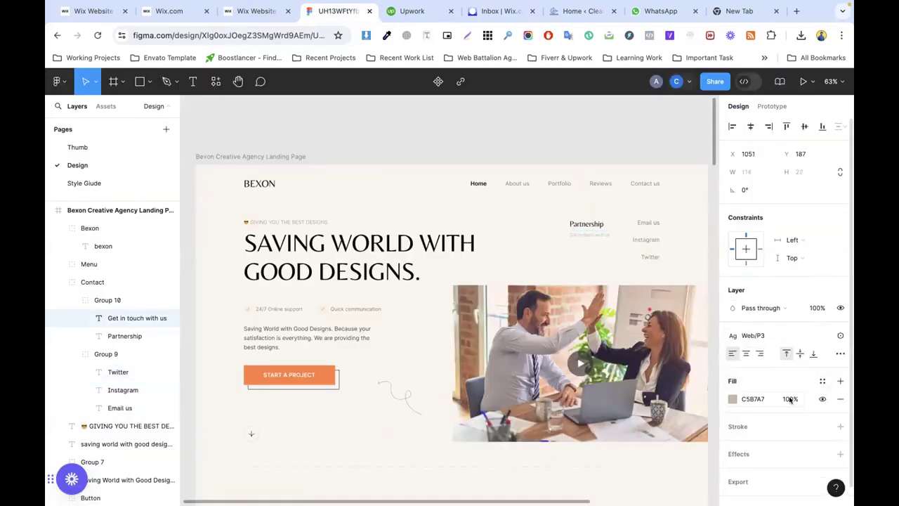
pyautogui.click(821, 336)
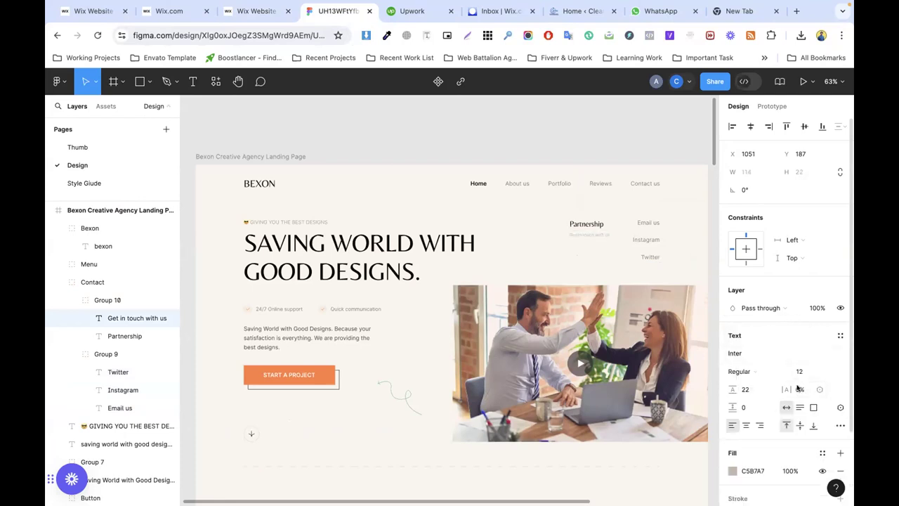
pyautogui.click(801, 375)
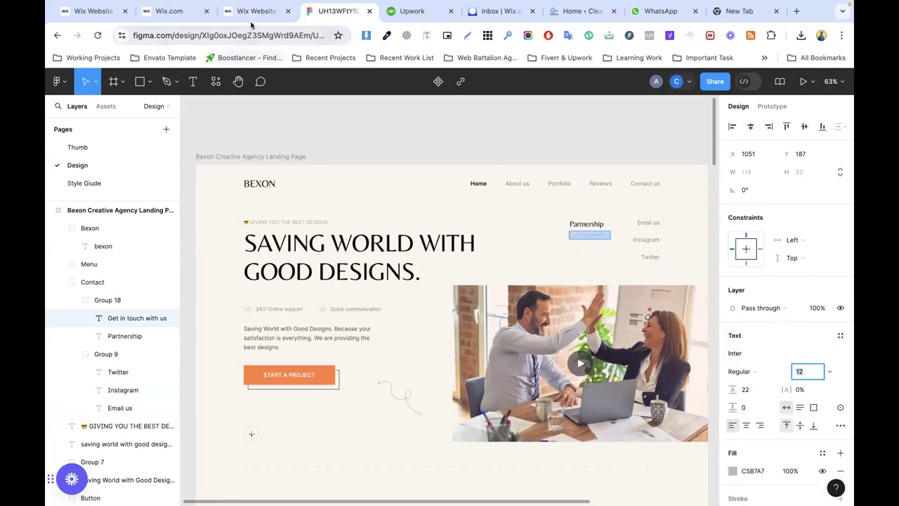
# Step: Set the Wix 'Get in touch with us' font size to 12 px
pyautogui.click(256, 10)
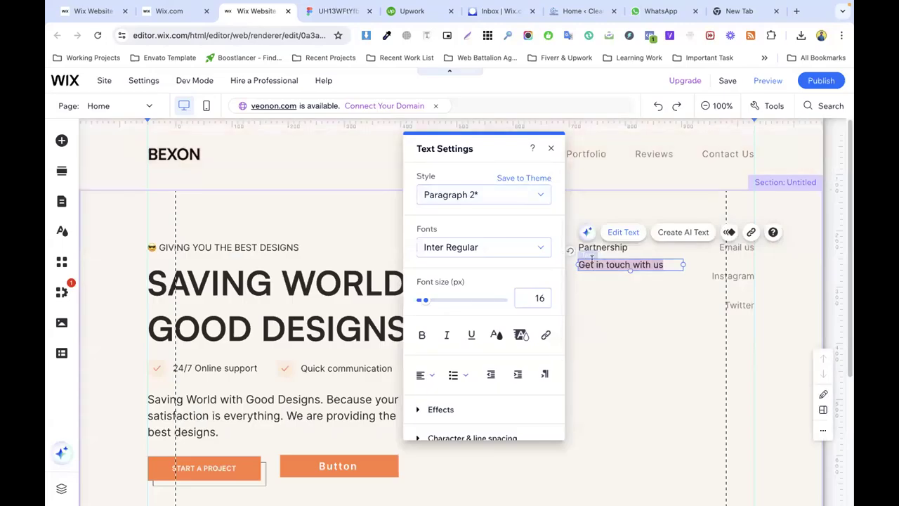
pyautogui.doubleClick(535, 296)
pyautogui.write('12')
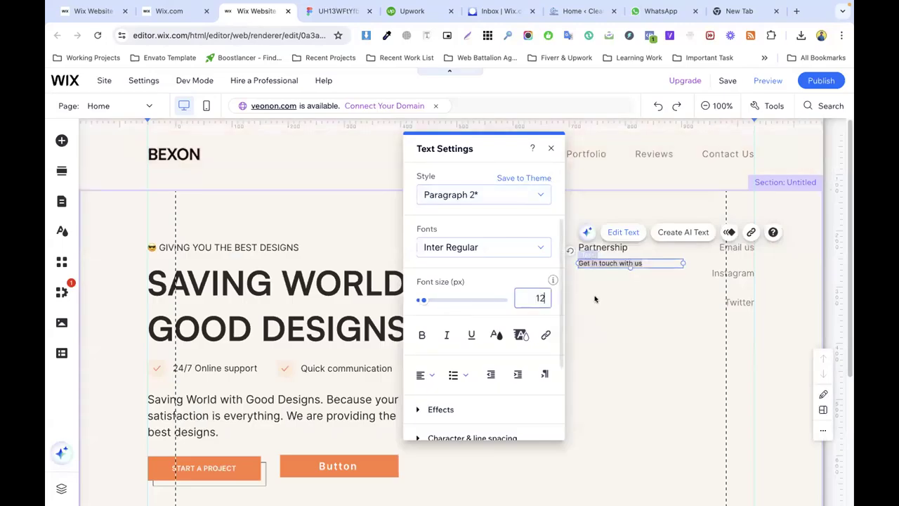
pyautogui.click(624, 297)
pyautogui.click(591, 260)
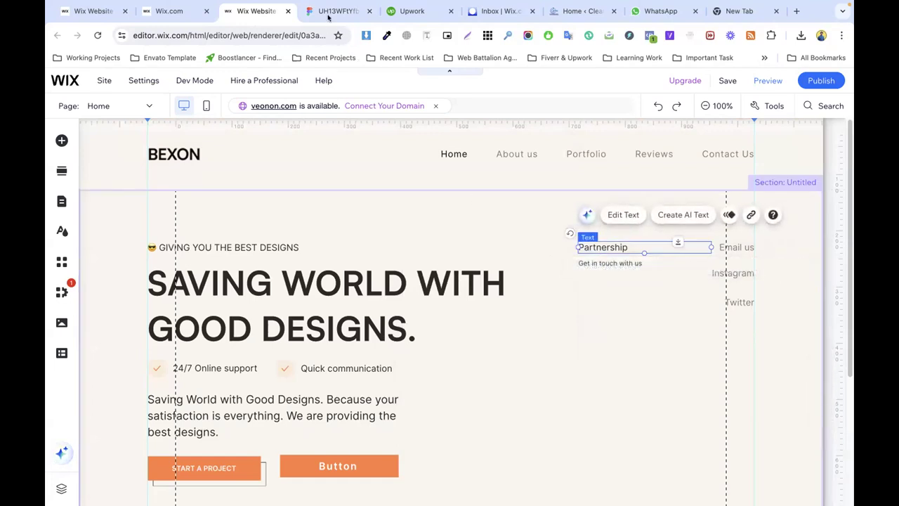
# Step: Copy C5B7A7 from Figma and apply it as the line's custom text colour
pyautogui.click(328, 16)
pyautogui.click(749, 470)
pyautogui.hotkey('ctrl', 'c')
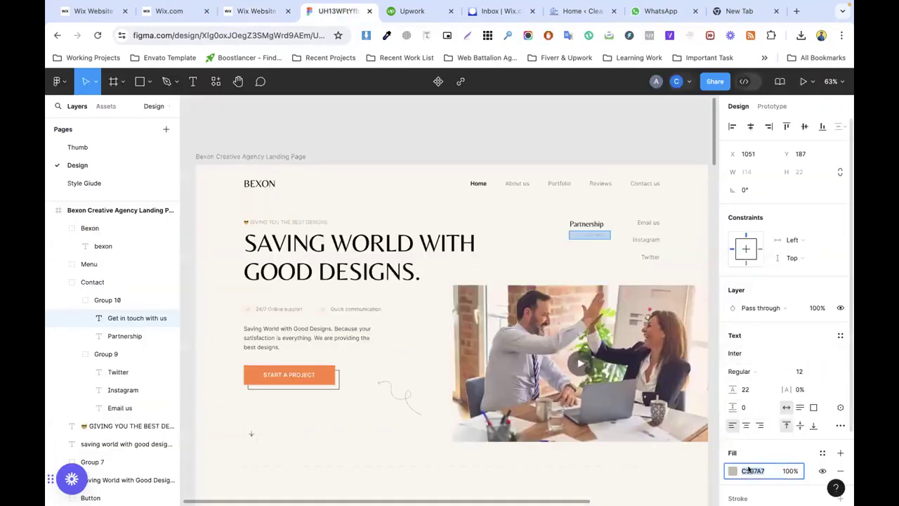
pyautogui.click(254, 10)
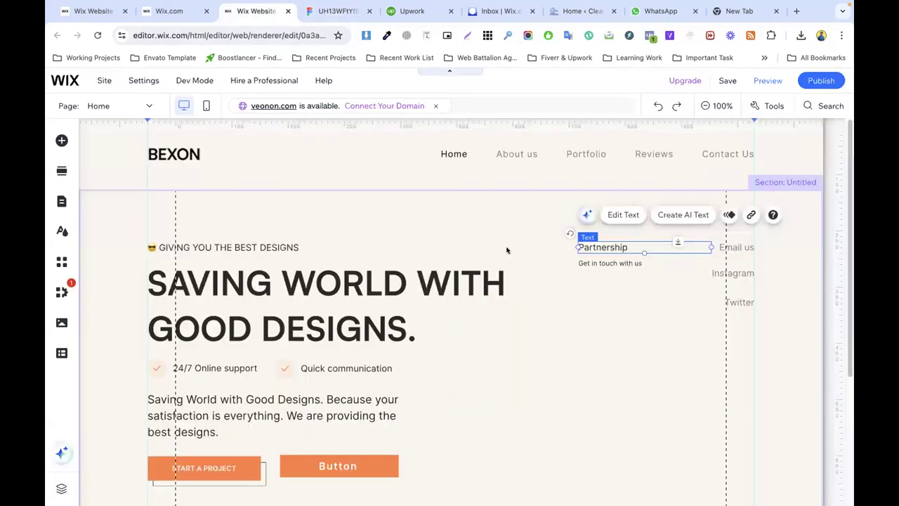
pyautogui.doubleClick(622, 261)
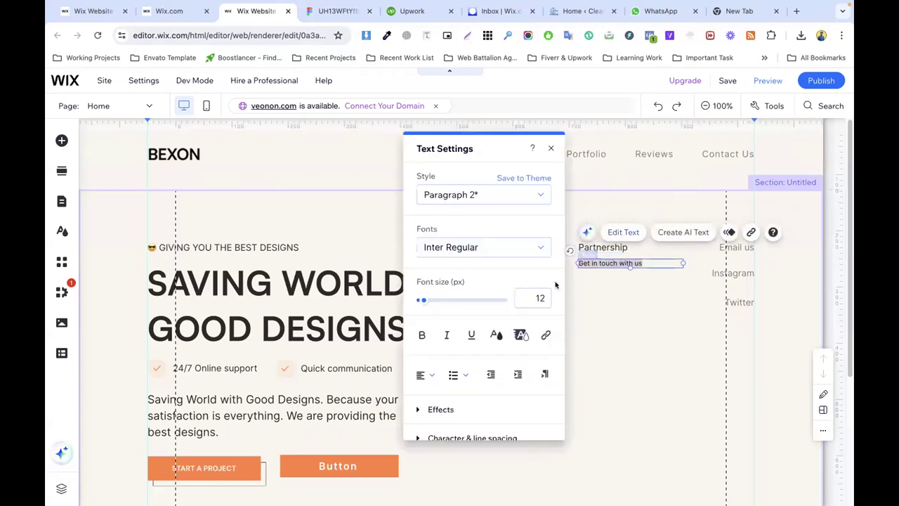
pyautogui.click(496, 337)
pyautogui.click(508, 320)
pyautogui.click(485, 352)
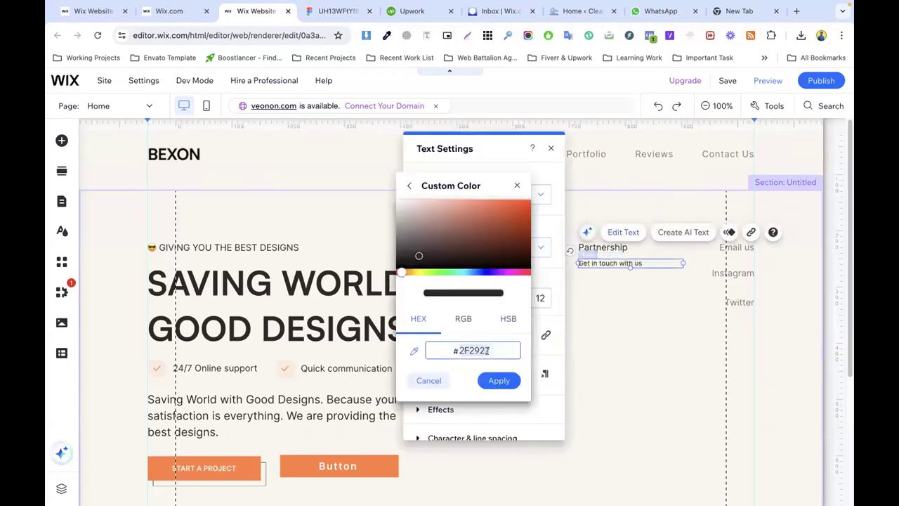
pyautogui.hotkey('ctrl', 'v')
pyautogui.click(499, 380)
pyautogui.click(636, 318)
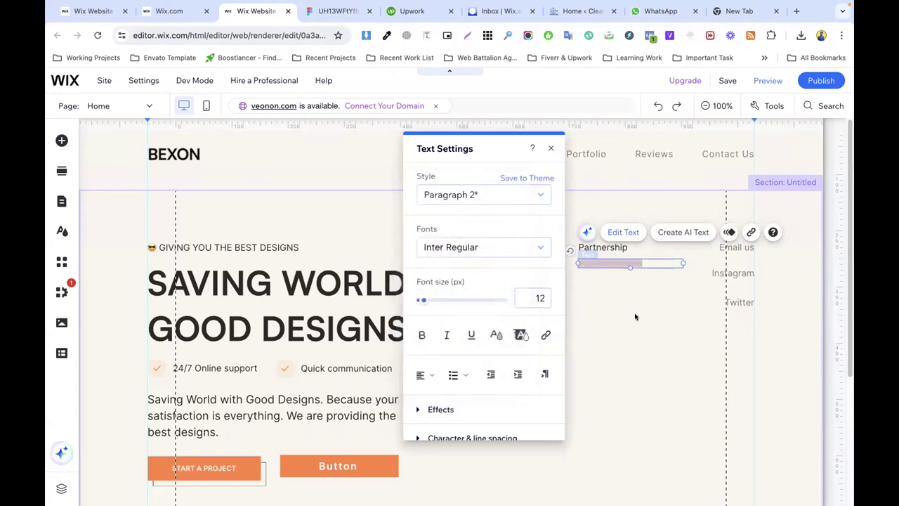
pyautogui.click(572, 320)
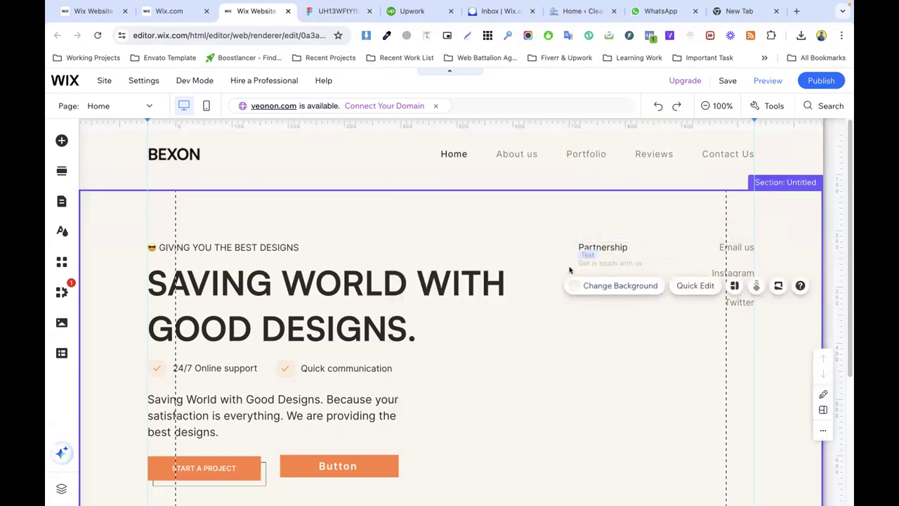
pyautogui.click(321, 19)
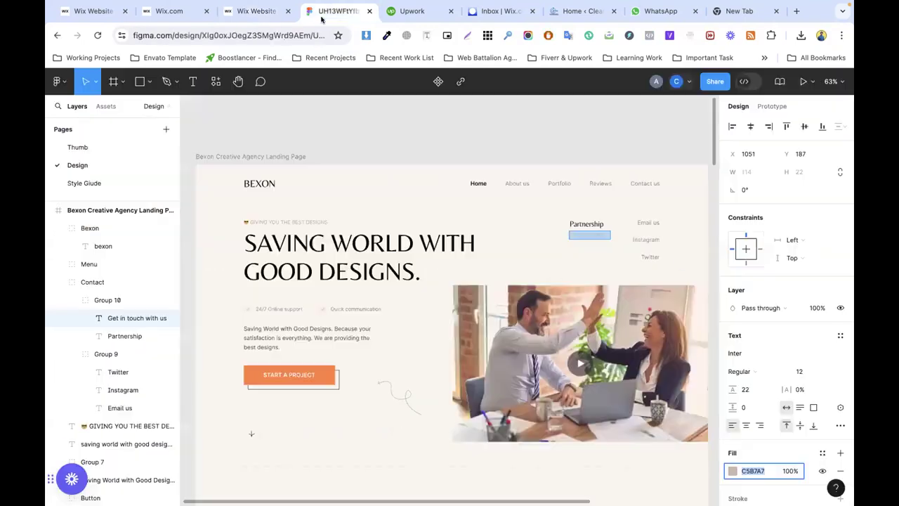
pyautogui.click(586, 224)
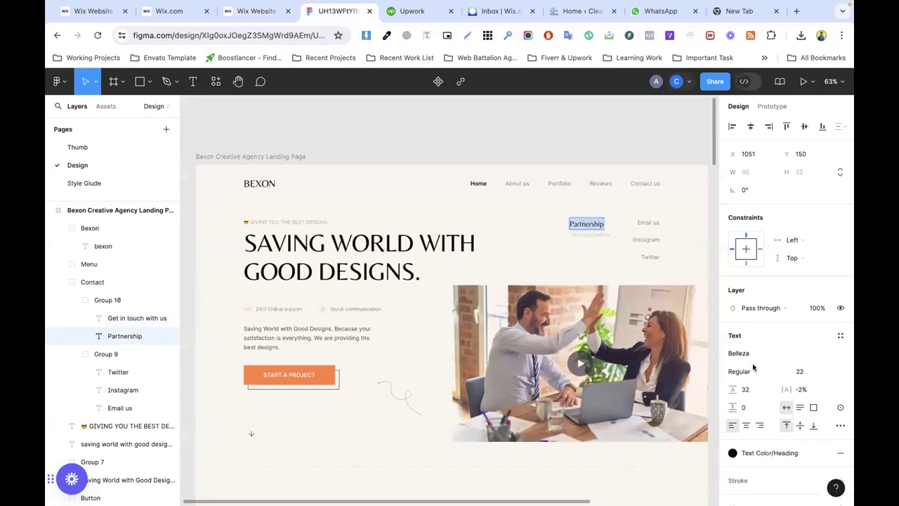
# Step: Give Partnership the Heading 6 style at 22 px font size
pyautogui.click(797, 373)
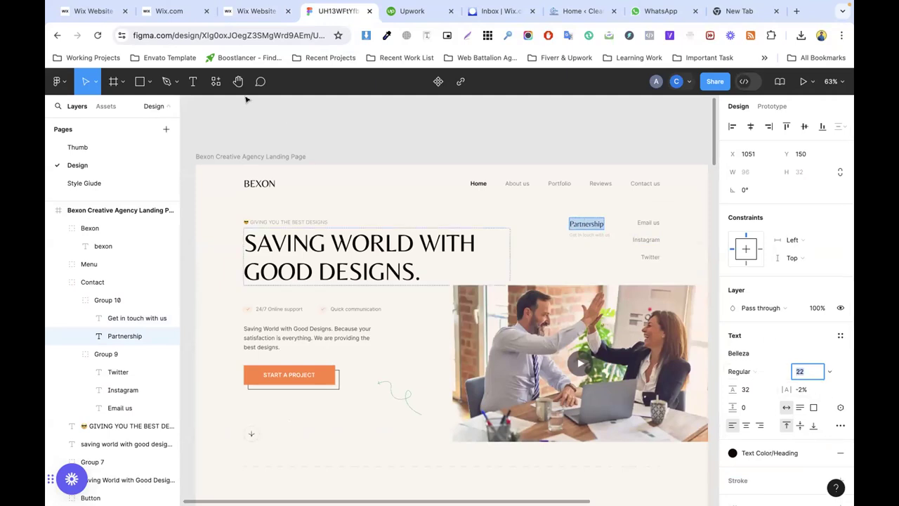
pyautogui.click(255, 12)
pyautogui.doubleClick(597, 250)
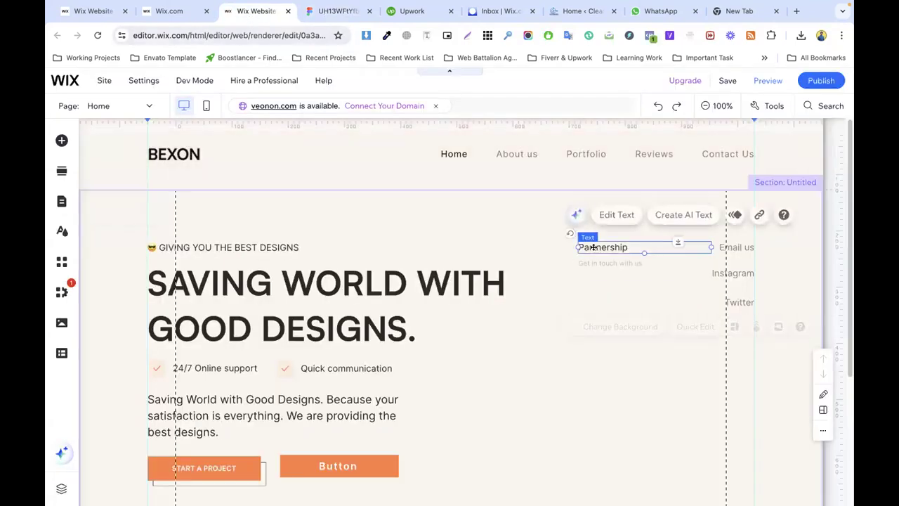
pyautogui.click(541, 299)
pyautogui.write('22')
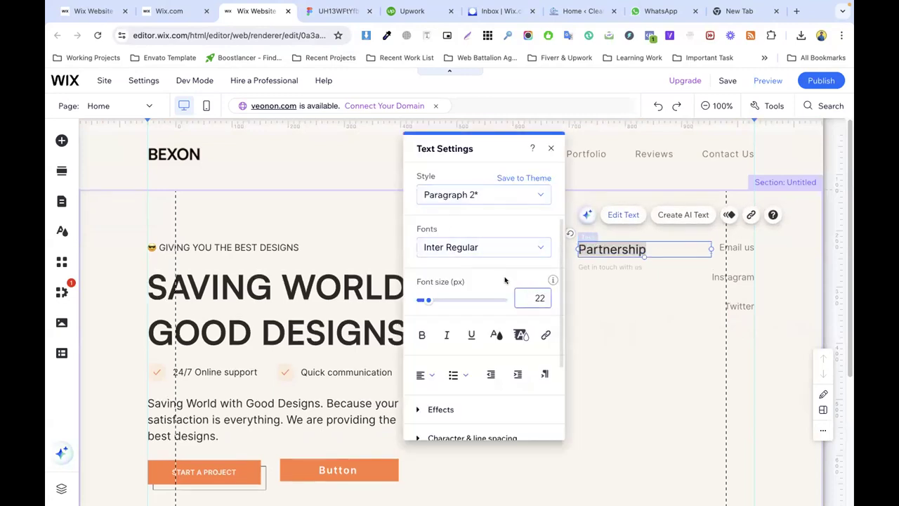
pyautogui.click(466, 195)
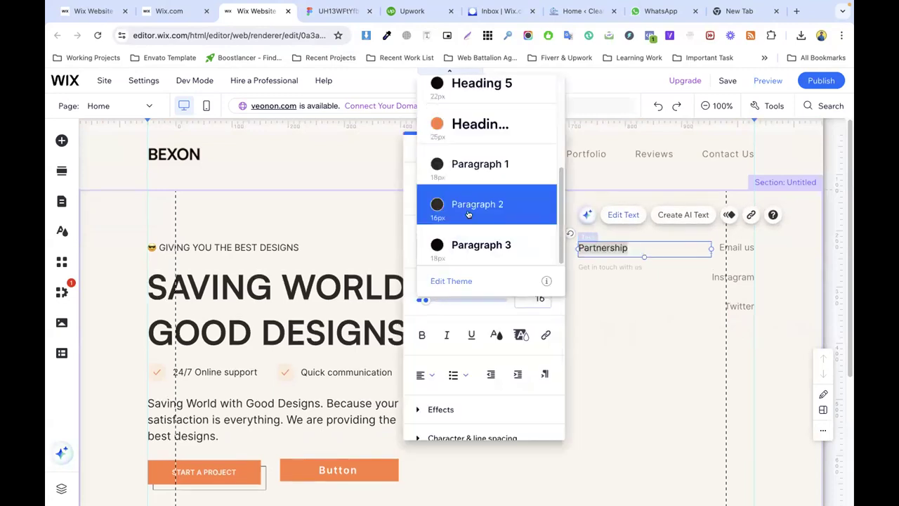
pyautogui.click(480, 125)
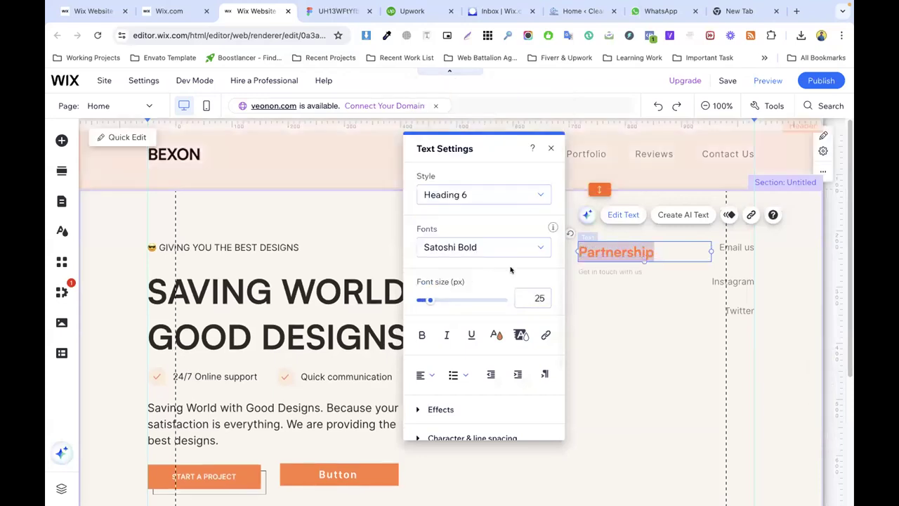
pyautogui.press('Down')
pyautogui.press('Down')
pyautogui.press('Down')
pyautogui.press('Down')
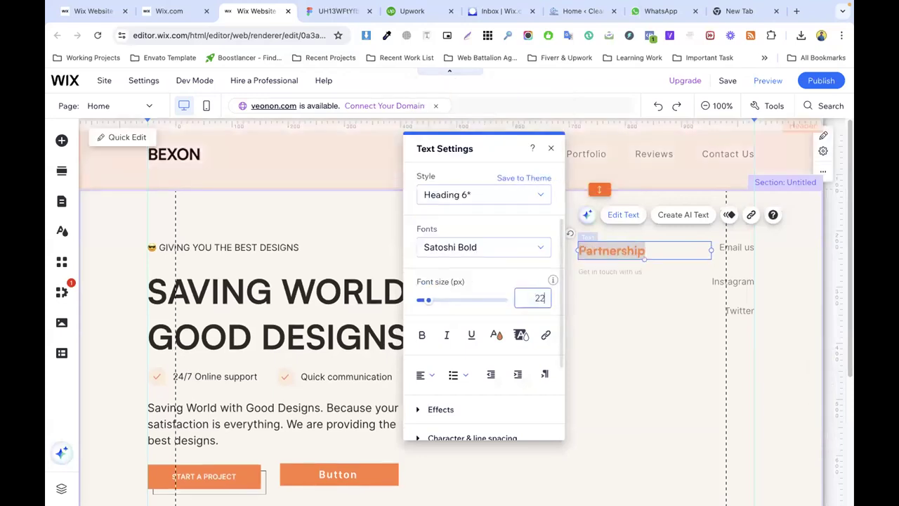
pyautogui.press('Up')
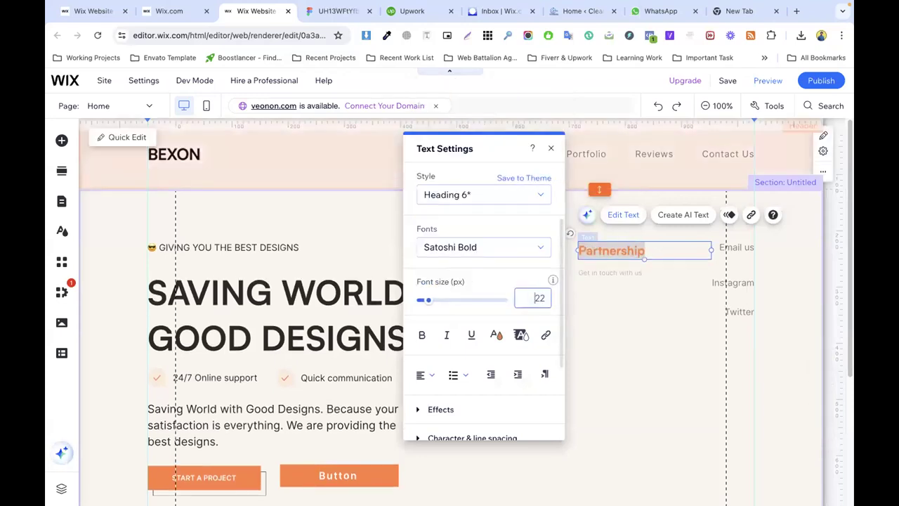
# Step: Make the Partnership text black from the theme colours
pyautogui.click(496, 334)
pyautogui.click(436, 239)
pyautogui.click(671, 311)
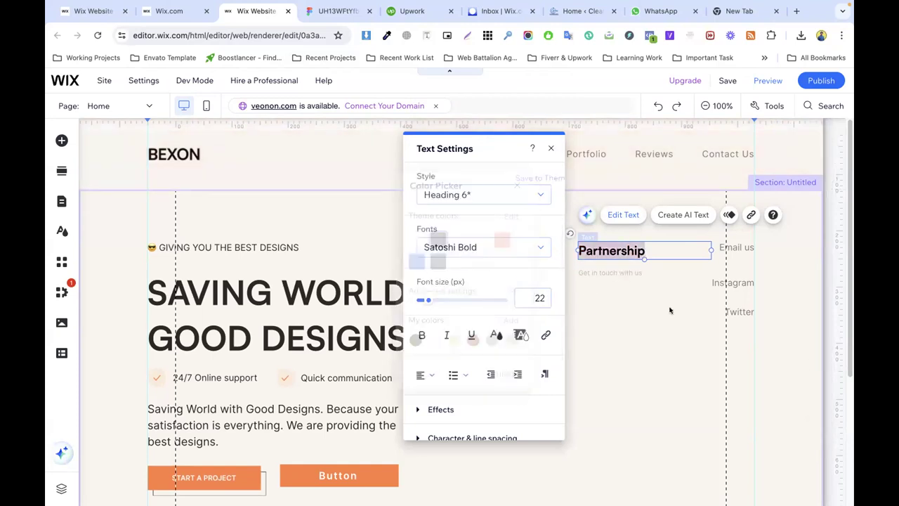
pyautogui.click(644, 311)
pyautogui.click(325, 274)
# Step: Move the 'Get in touch with us' line up under Partnership
pyautogui.moveTo(606, 273); pyautogui.dragTo(607, 266)
pyautogui.click(629, 326)
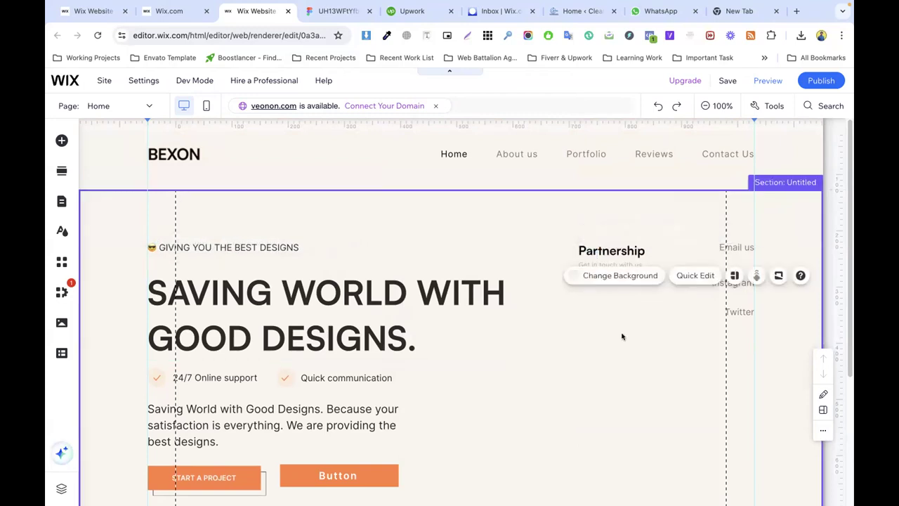
pyautogui.scroll(-3, 571, 355)
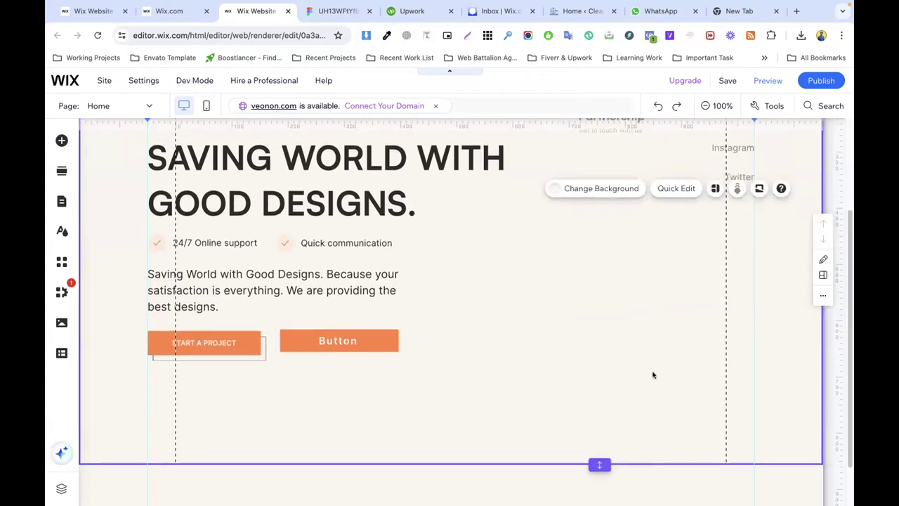
pyautogui.scroll(2, 597, 339)
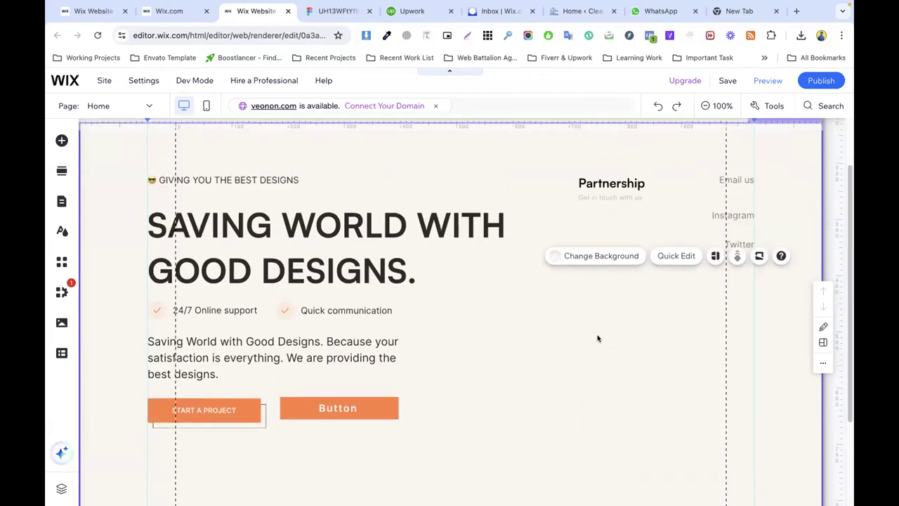
# Step: Shrink the hero heading from 60 to 50 px, realign it and narrow its text box
pyautogui.click(372, 232)
pyautogui.click(372, 232)
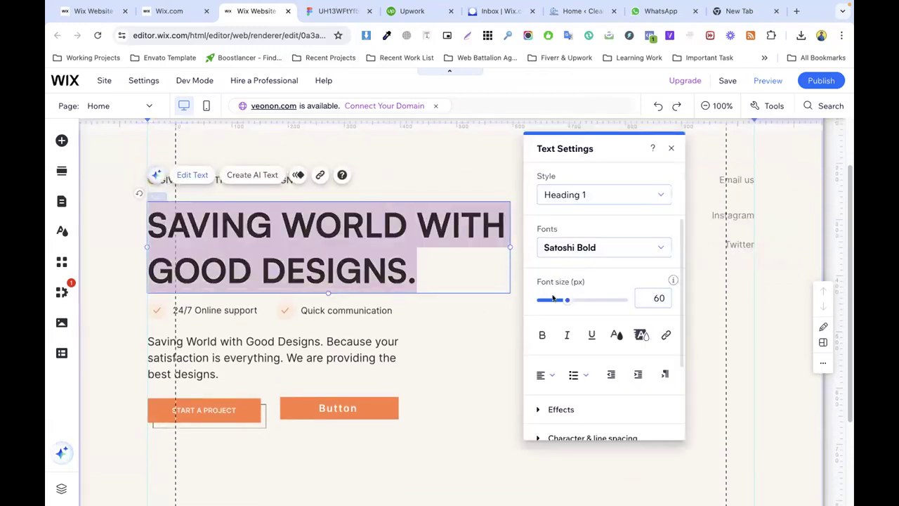
pyautogui.moveTo(561, 301); pyautogui.dragTo(559, 302)
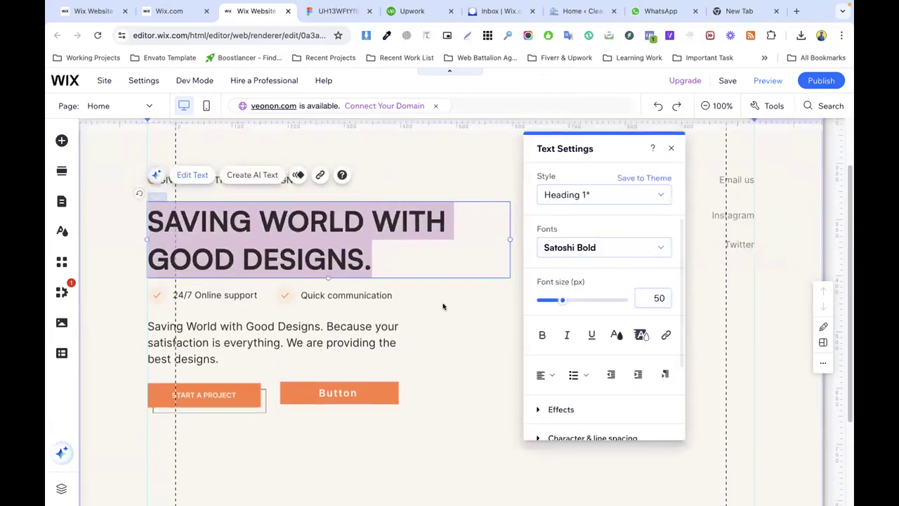
pyautogui.click(444, 307)
pyautogui.moveTo(241, 180); pyautogui.dragTo(242, 182)
pyautogui.moveTo(261, 218); pyautogui.dragTo(261, 214)
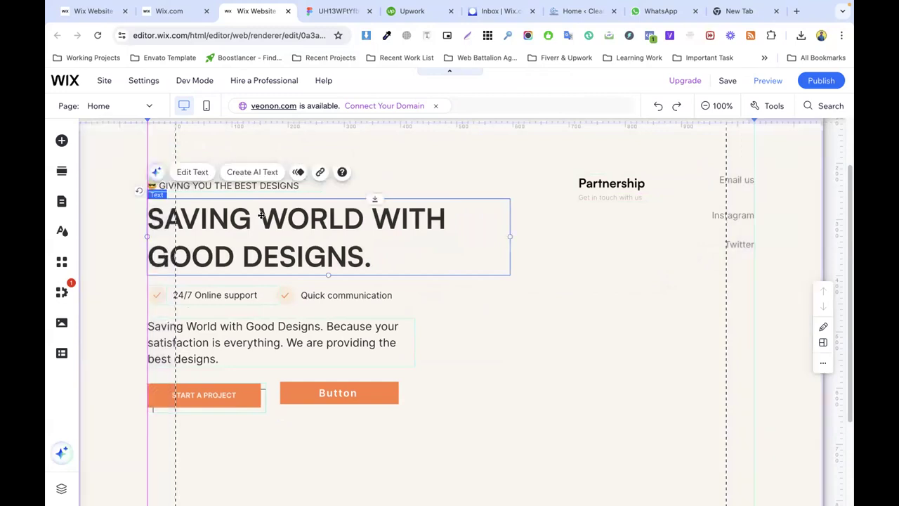
pyautogui.moveTo(507, 236); pyautogui.dragTo(468, 235)
# Step: In Figma, select the hero photo layer and add a PNG export setting
pyautogui.click(554, 249)
pyautogui.click(336, 11)
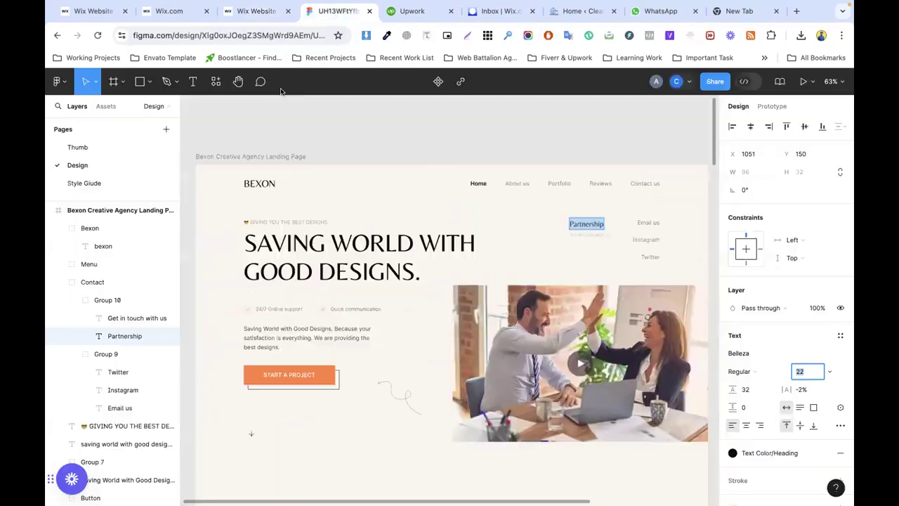
pyautogui.scroll(-3, 575, 257)
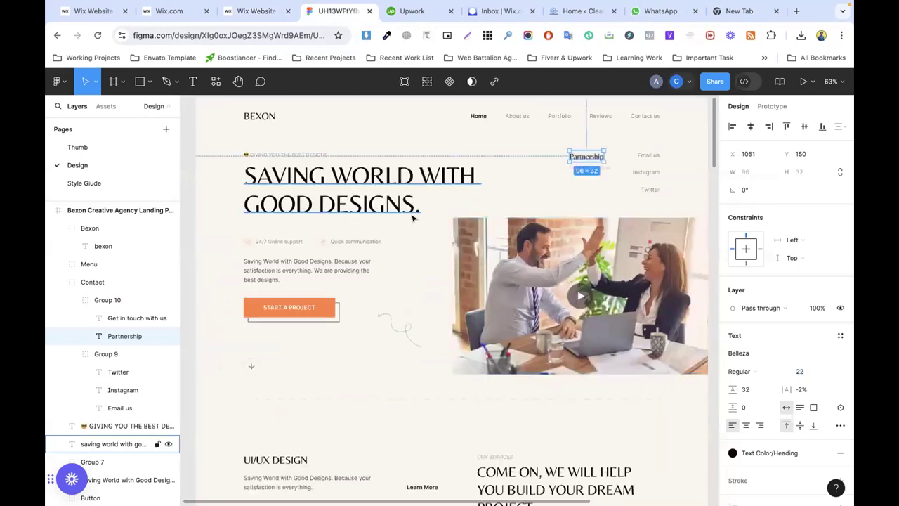
pyautogui.click(502, 253)
pyautogui.scroll(-3, 767, 253)
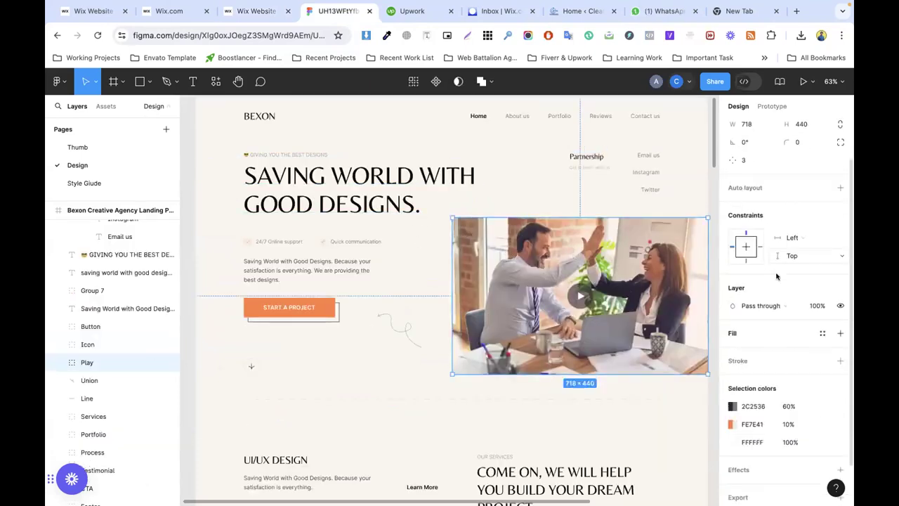
pyautogui.scroll(-4, 762, 403)
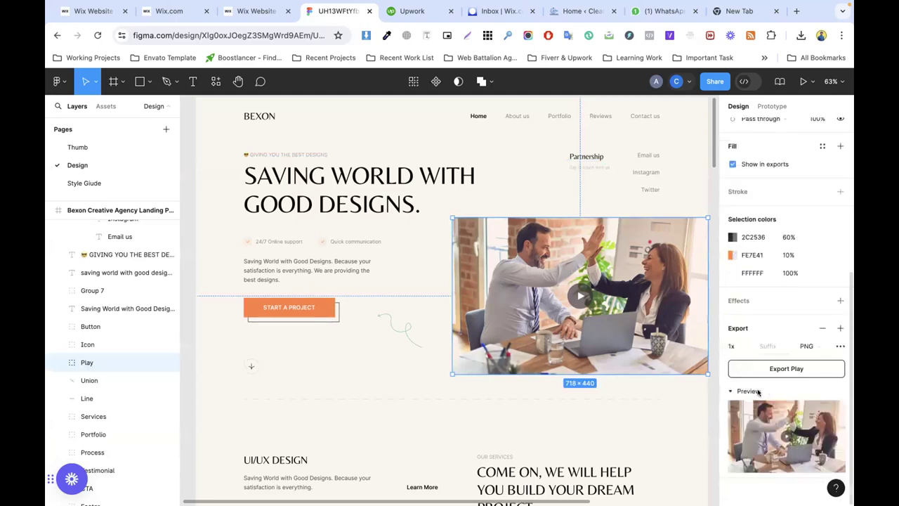
pyautogui.doubleClick(577, 298)
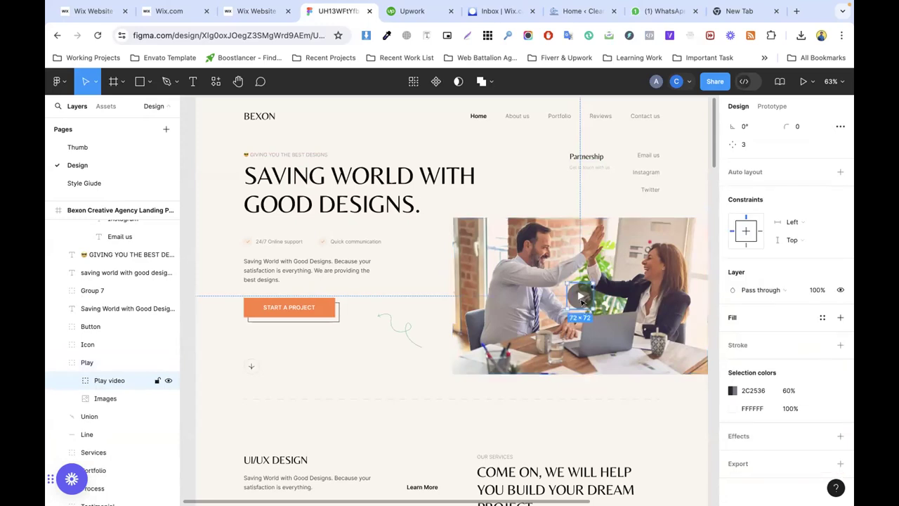
pyautogui.click(600, 301)
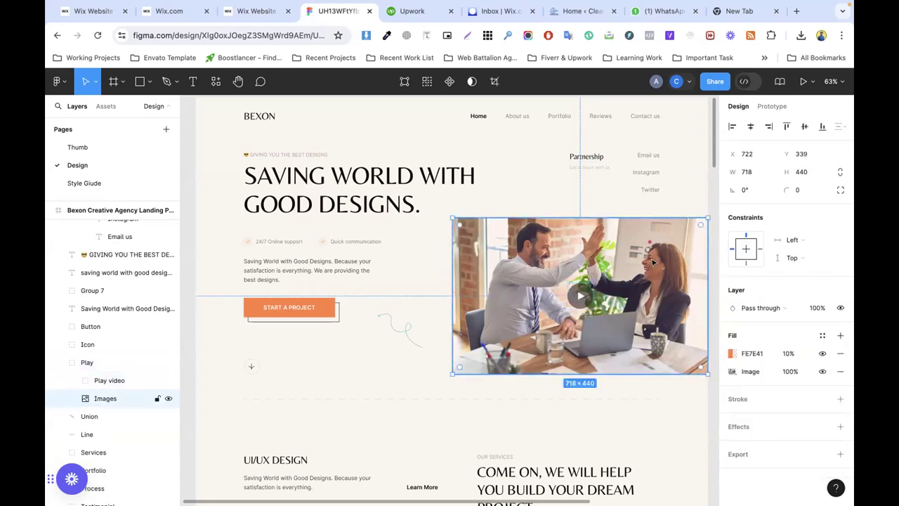
pyautogui.click(752, 455)
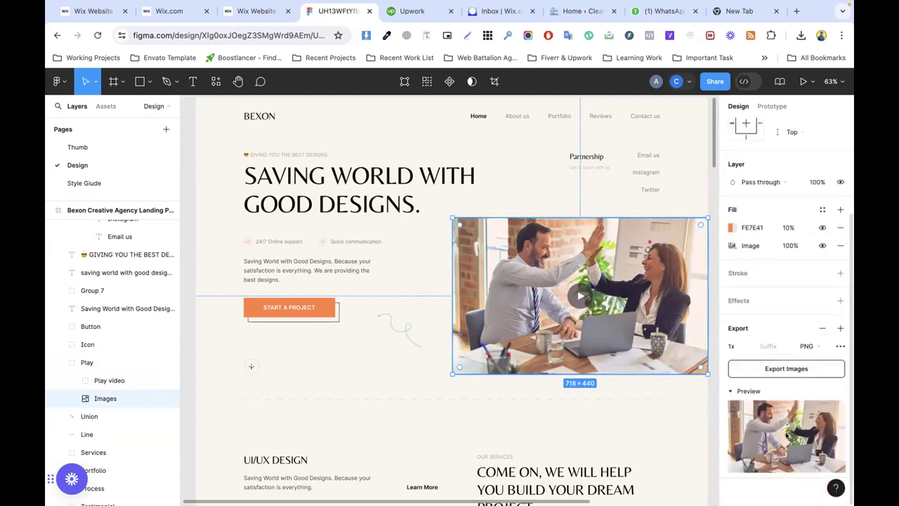
# Step: Export the Play group as Play.png and rename its layer to Video Play Bexon
pyautogui.click(90, 363)
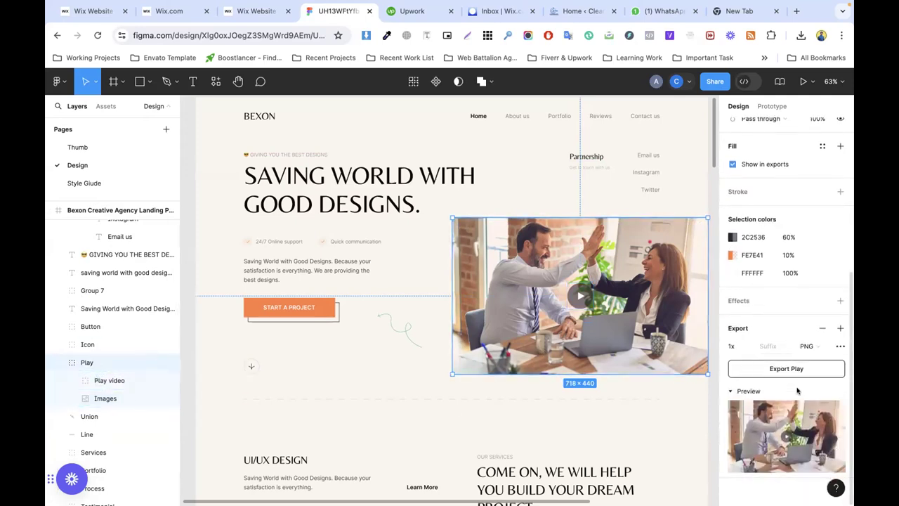
pyautogui.click(794, 368)
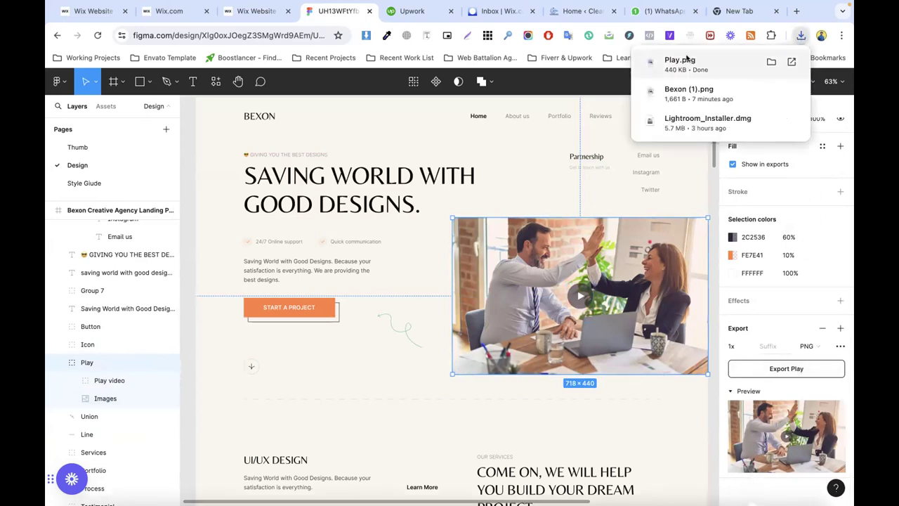
pyautogui.doubleClick(87, 362)
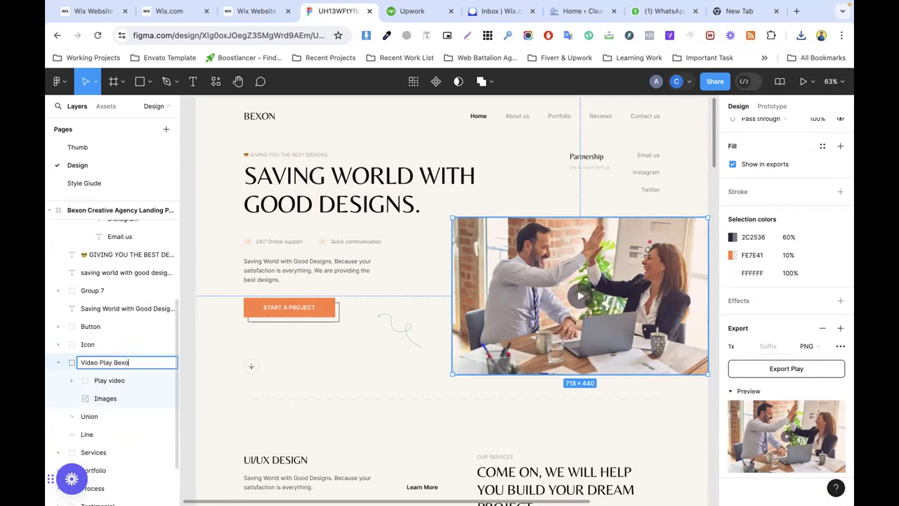
pyautogui.press('Return')
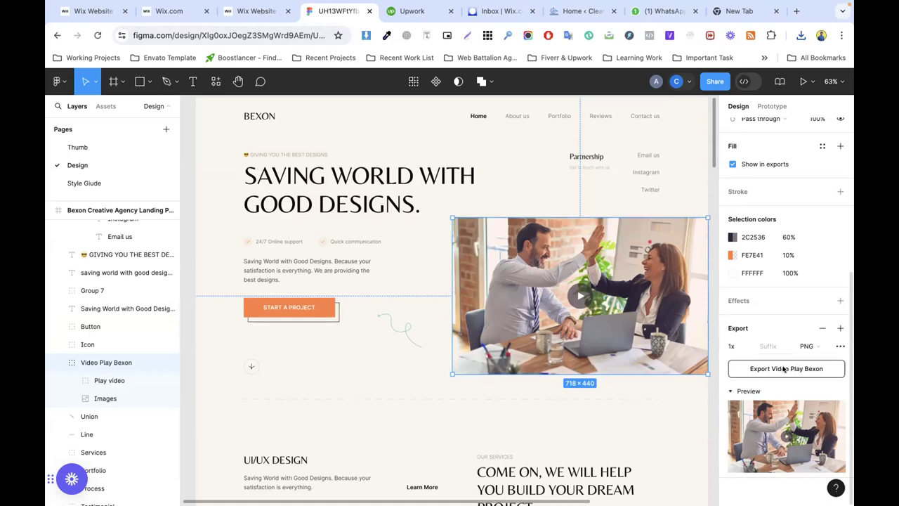
# Step: Duplicate the BEXON logo, place the copy right of the hero text, stretch it taller and open Change Image
pyautogui.click(259, 10)
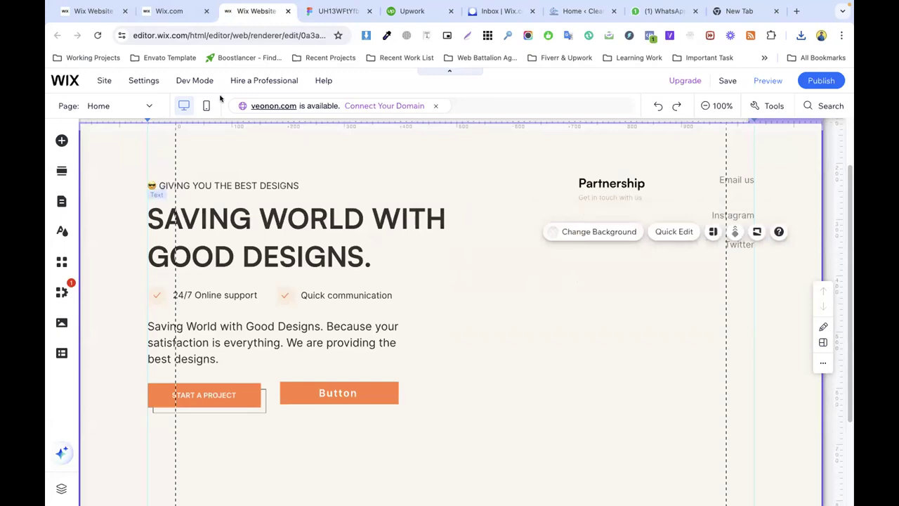
pyautogui.scroll(2, 253, 177)
pyautogui.click(169, 153)
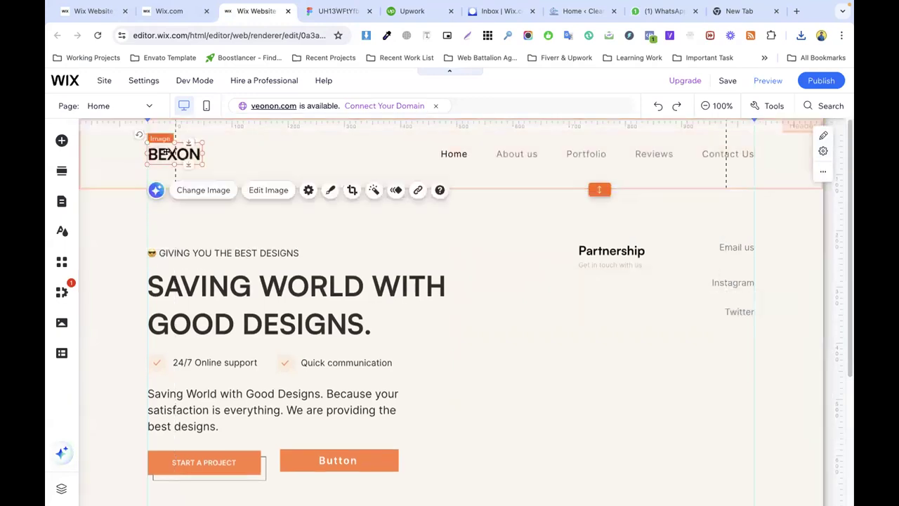
pyautogui.rightClick(169, 154)
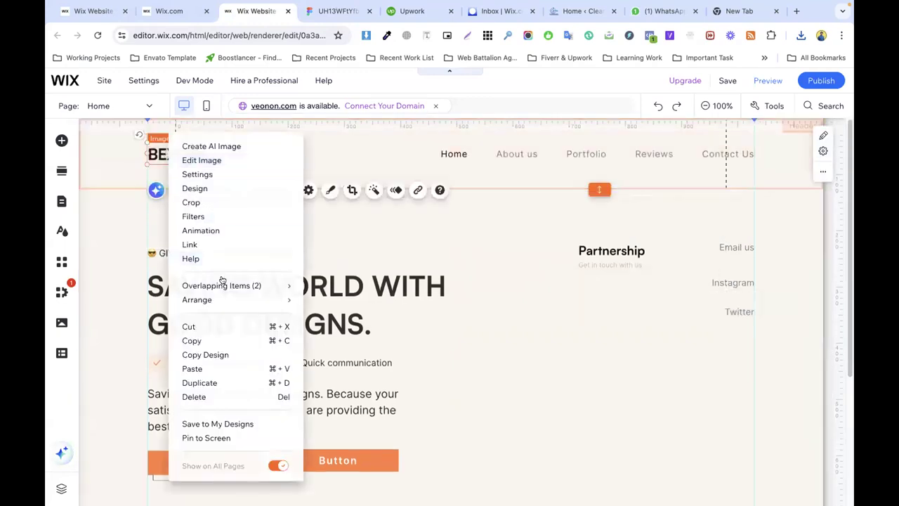
pyautogui.click(199, 382)
pyautogui.moveTo(185, 199); pyautogui.dragTo(821, 341)
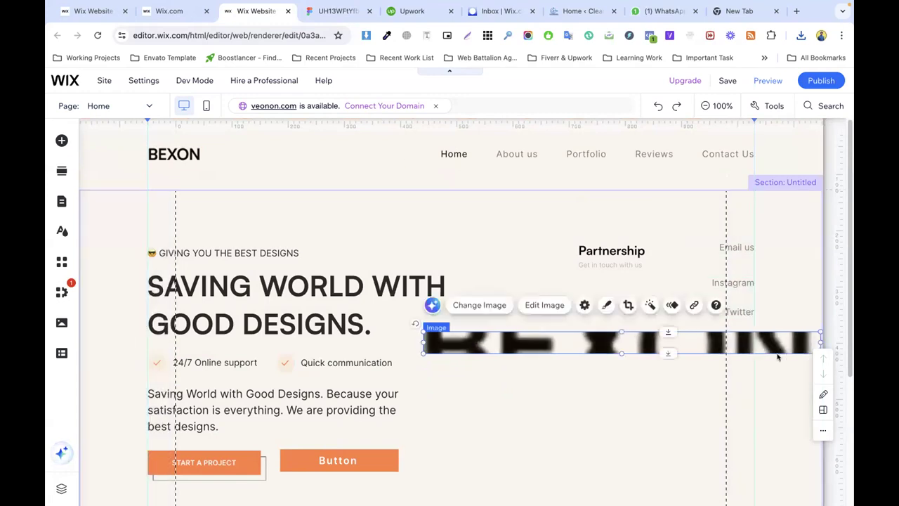
pyautogui.moveTo(620, 353); pyautogui.dragTo(612, 464)
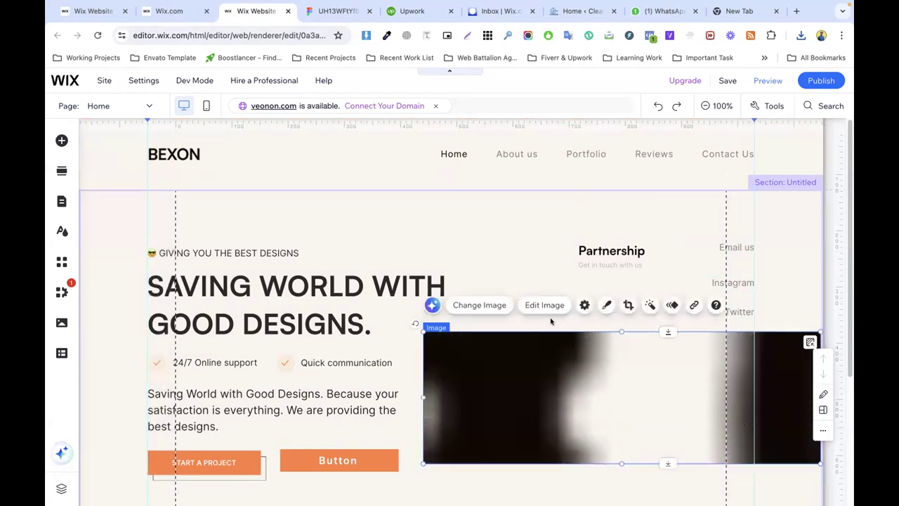
pyautogui.scroll(-2, 556, 331)
pyautogui.moveTo(619, 377); pyautogui.dragTo(619, 397)
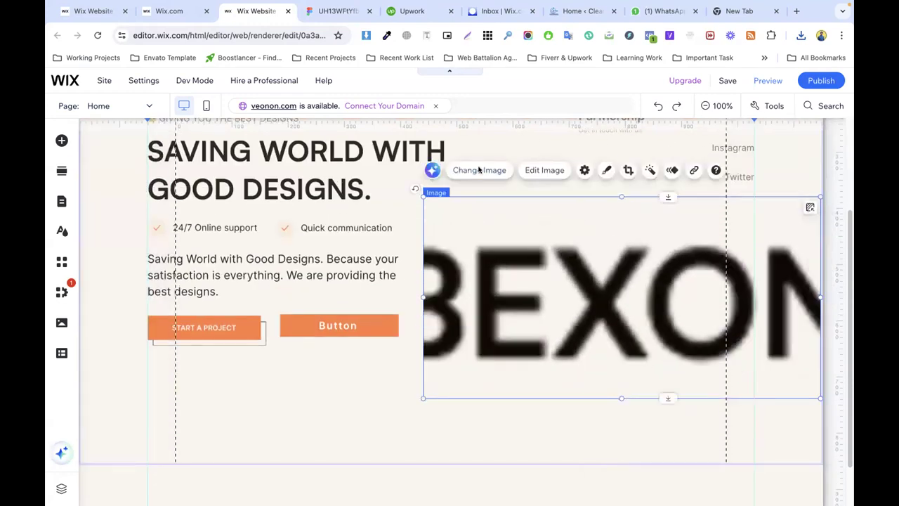
pyautogui.click(479, 170)
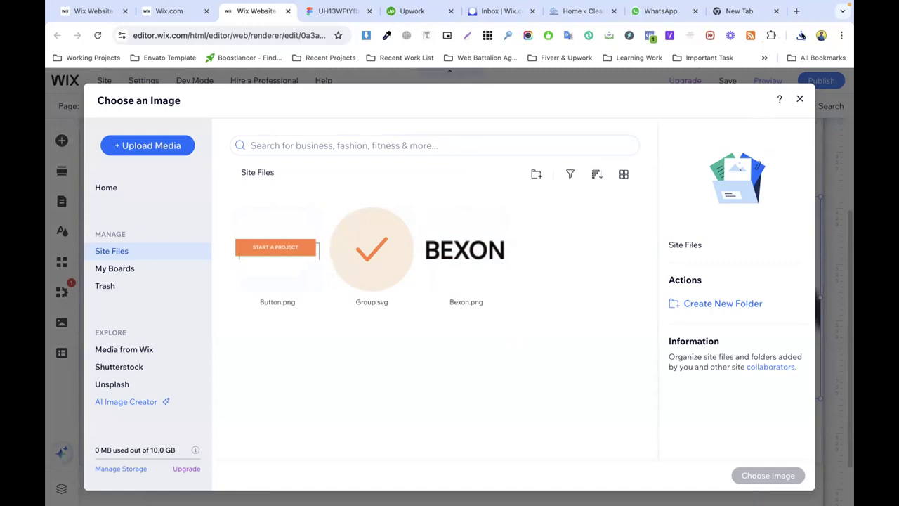
# Step: Upload Play.png from the browser downloads into Site Files and choose it for the image
pyautogui.click(802, 35)
pyautogui.moveTo(692, 87); pyautogui.dragTo(376, 232)
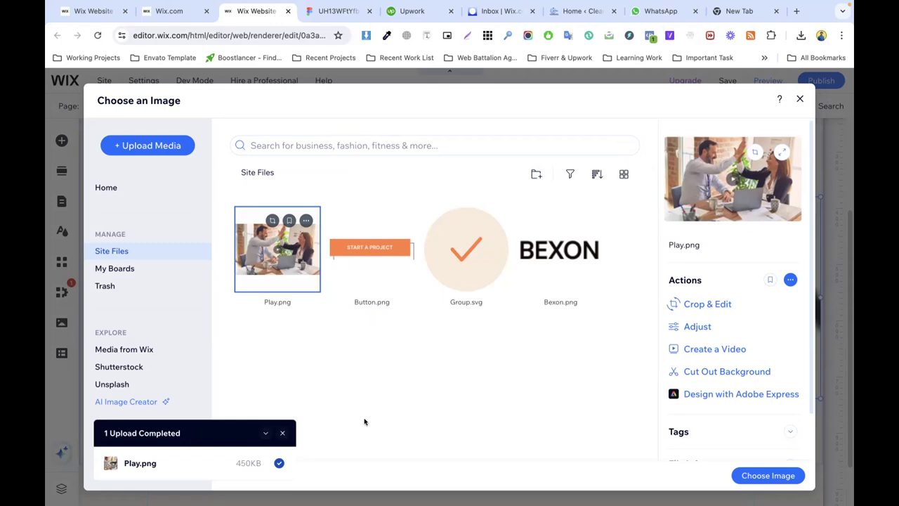
pyautogui.click(765, 476)
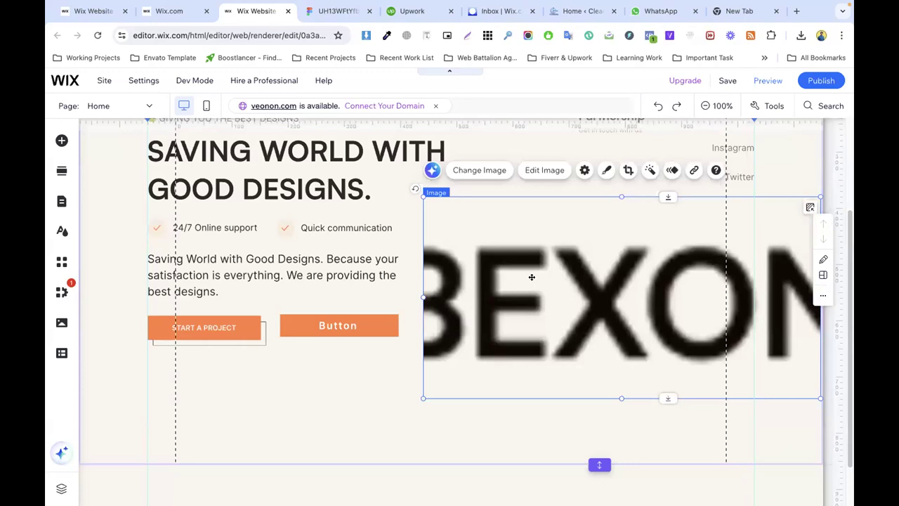
# Step: Reset the hero photo's proportions and resize it smaller after comparing with Figma
pyautogui.click(584, 171)
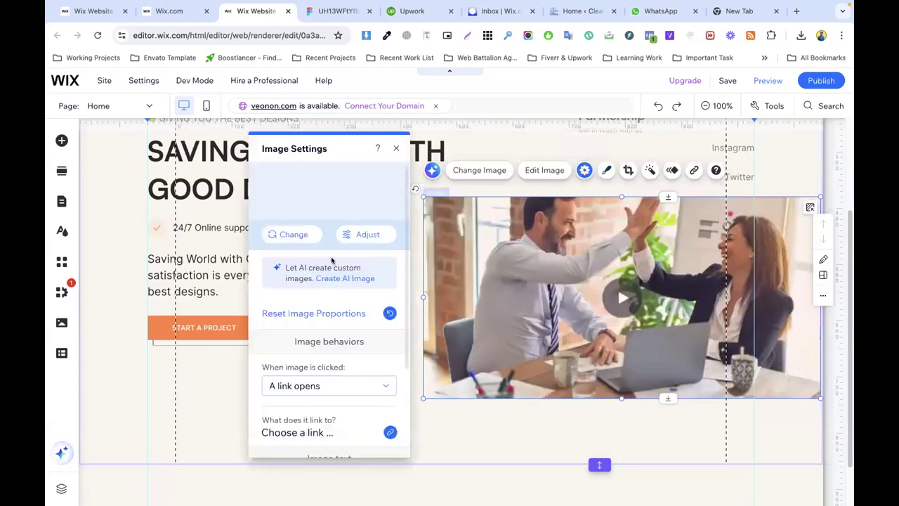
pyautogui.click(302, 313)
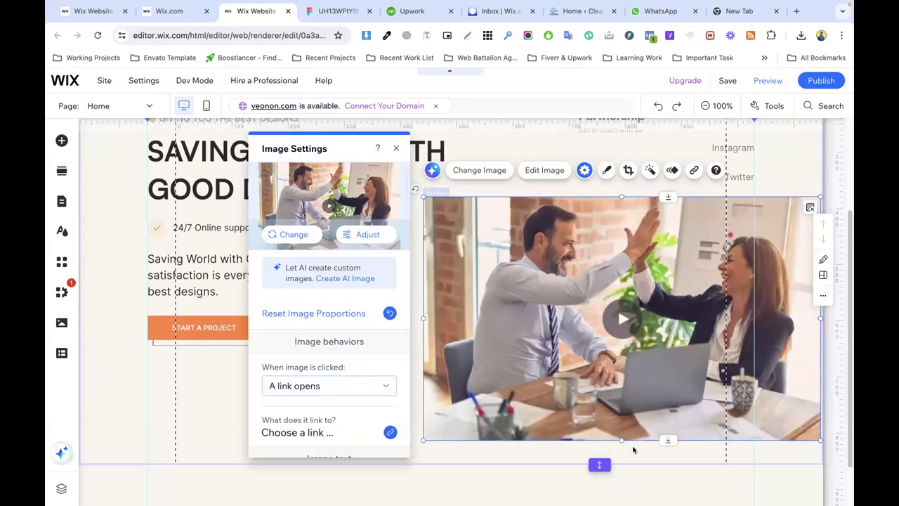
pyautogui.click(457, 297)
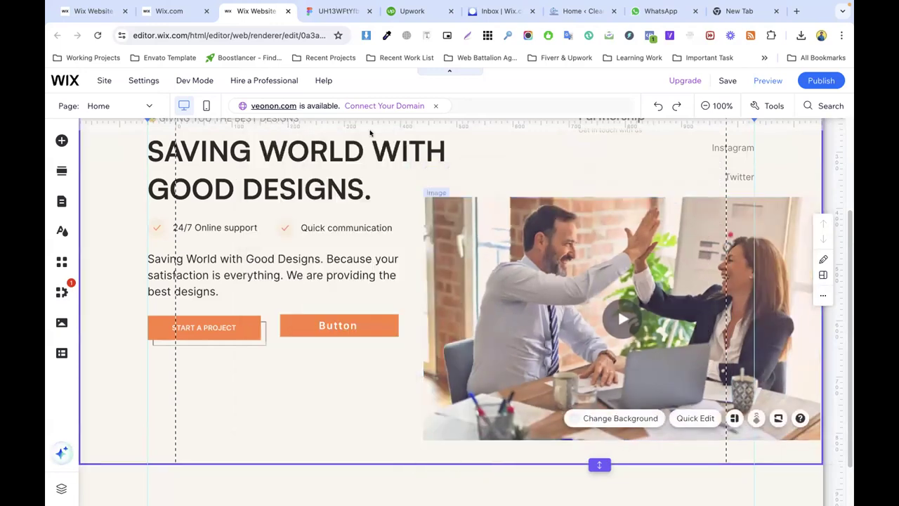
pyautogui.click(339, 11)
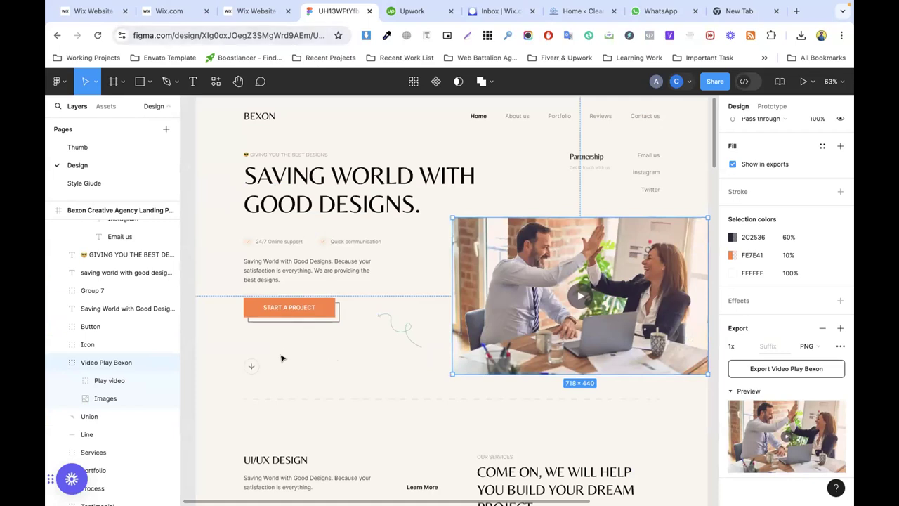
pyautogui.click(252, 11)
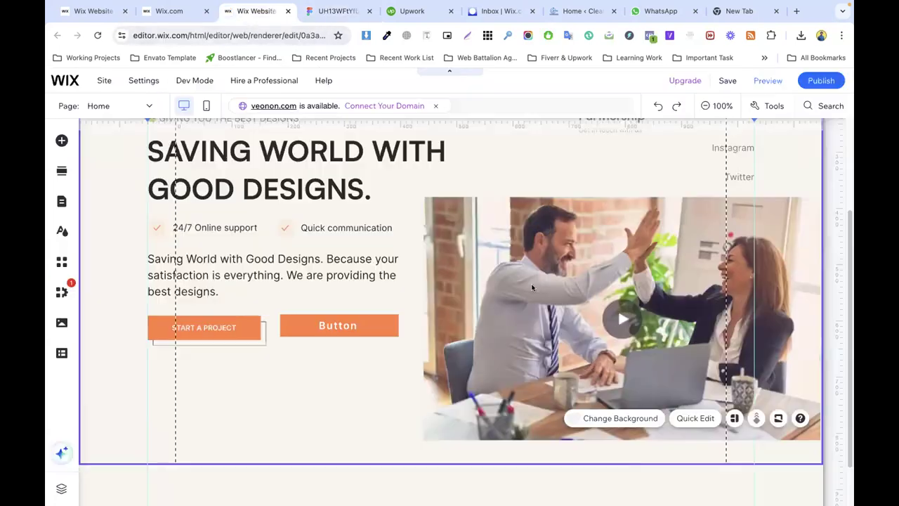
pyautogui.click(595, 356)
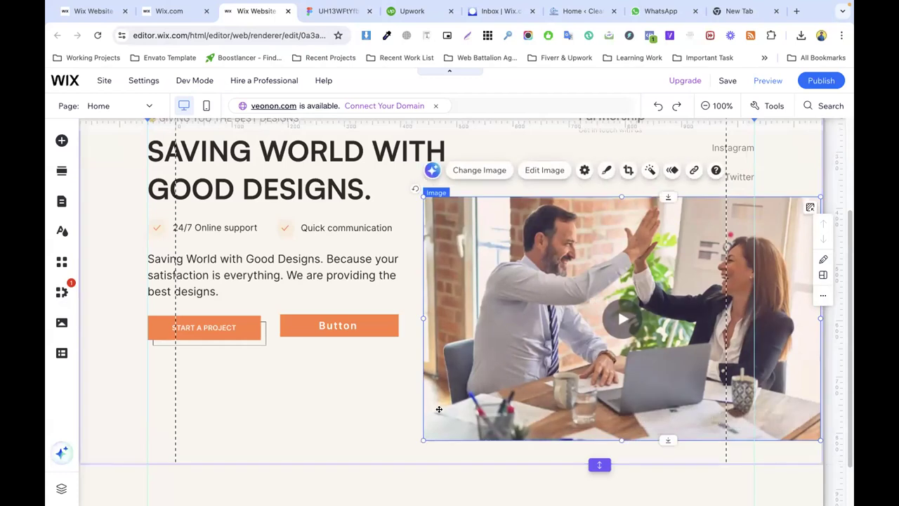
pyautogui.moveTo(422, 439); pyautogui.dragTo(432, 397)
pyautogui.moveTo(635, 423); pyautogui.dragTo(634, 381)
pyautogui.click(704, 411)
# Step: Reset the photo's proportions again and drag the hero section's bottom edge down
pyautogui.click(543, 266)
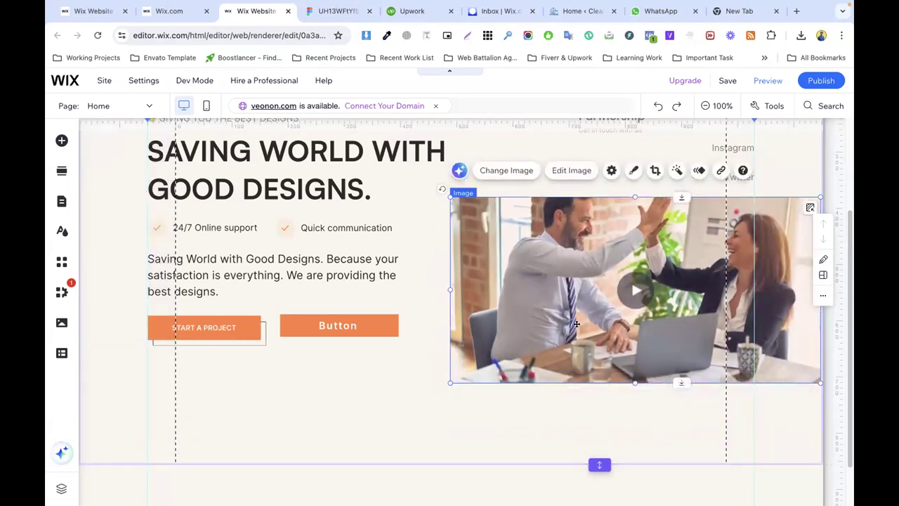
pyautogui.click(610, 169)
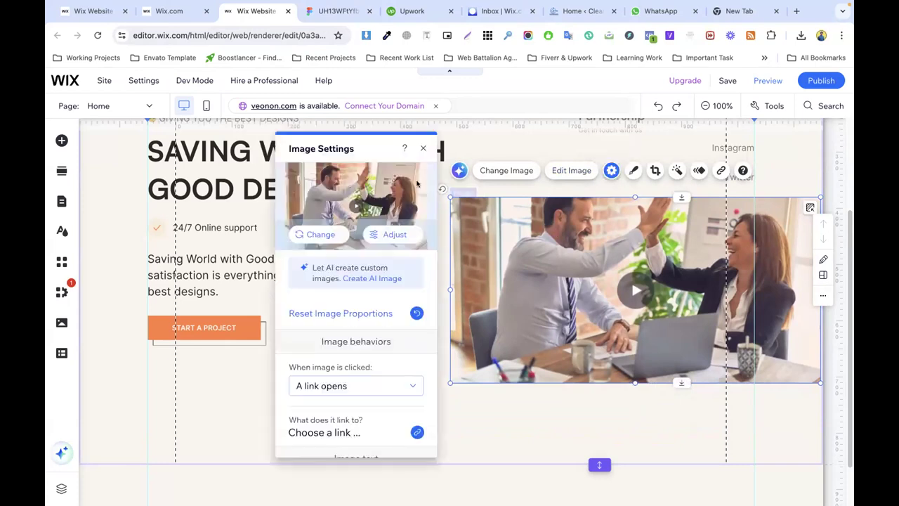
pyautogui.click(342, 314)
pyautogui.click(639, 440)
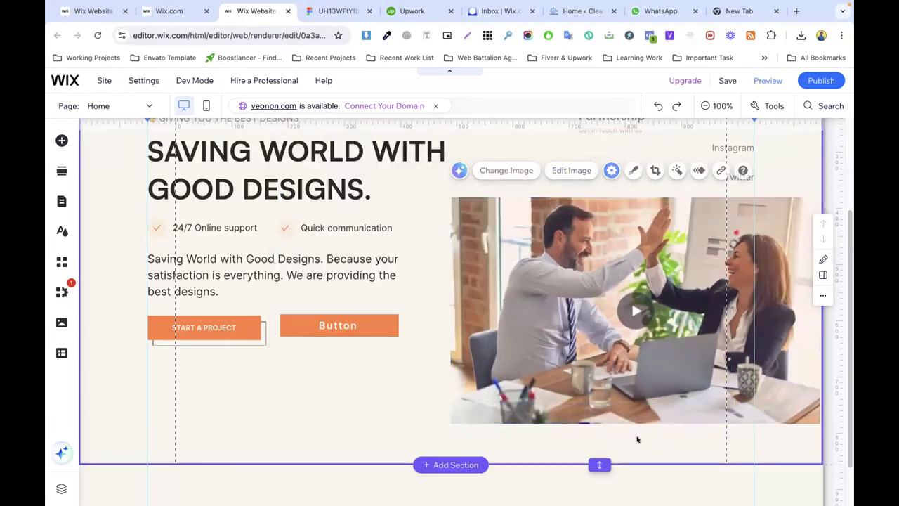
pyautogui.click(560, 285)
pyautogui.scroll(-1, 495, 273)
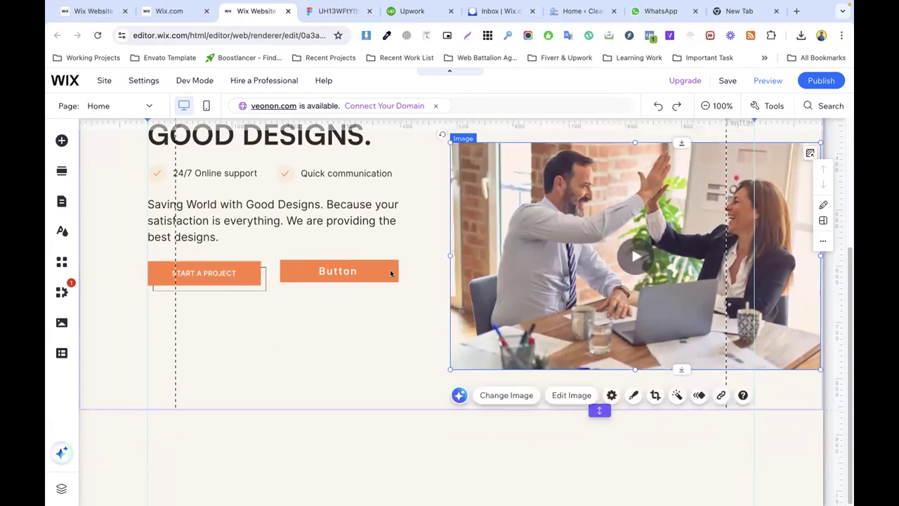
pyautogui.click(424, 322)
pyautogui.scroll(1, 622, 283)
pyautogui.scroll(-1, 622, 282)
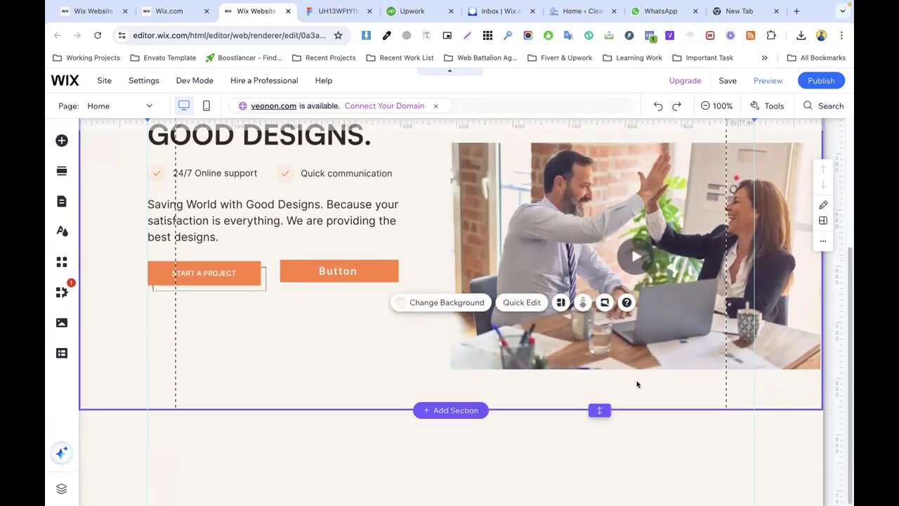
pyautogui.moveTo(598, 410); pyautogui.dragTo(598, 450)
pyautogui.click(528, 322)
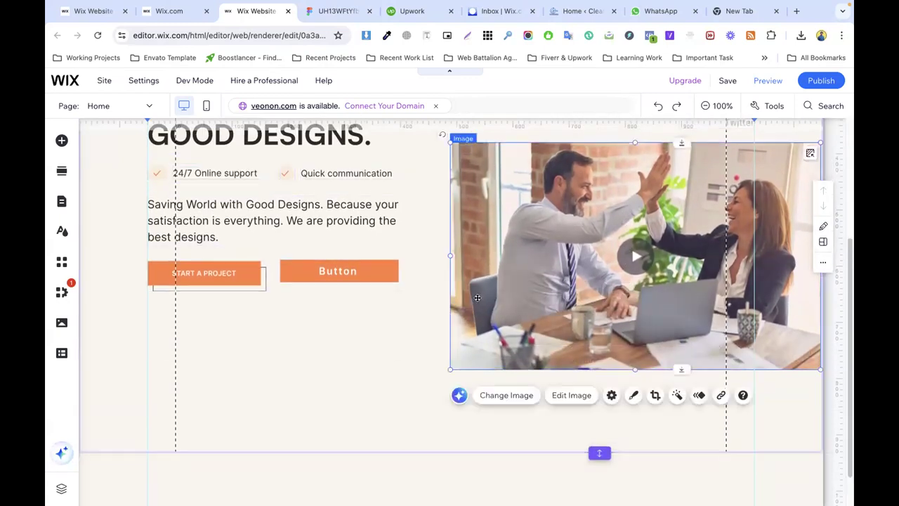
# Step: Export the Figma squiggle as Union.png and drag the file over to Wix
pyautogui.click(341, 11)
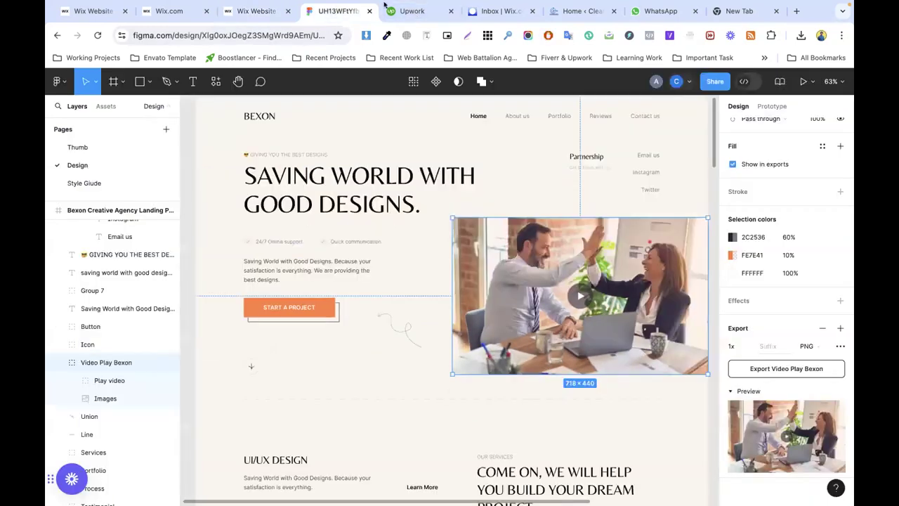
pyautogui.click(406, 334)
pyautogui.click(753, 439)
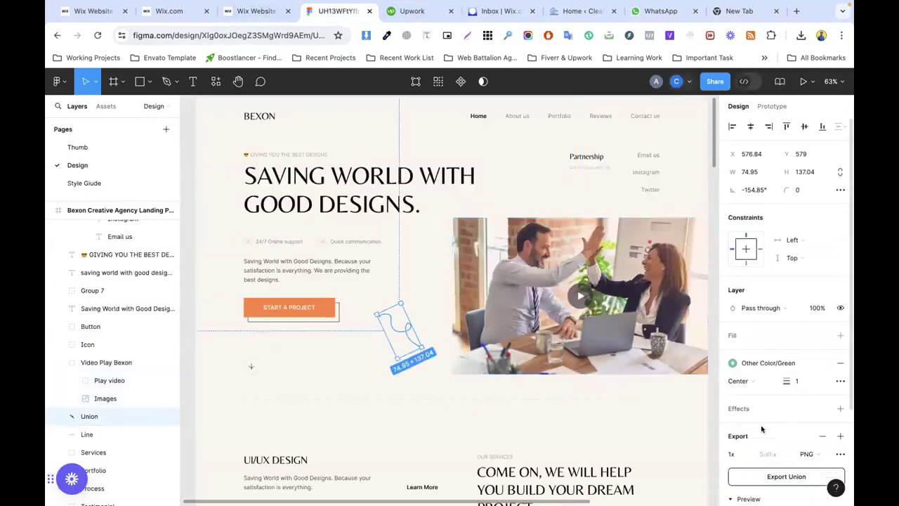
pyautogui.scroll(-3, 773, 422)
pyautogui.click(786, 350)
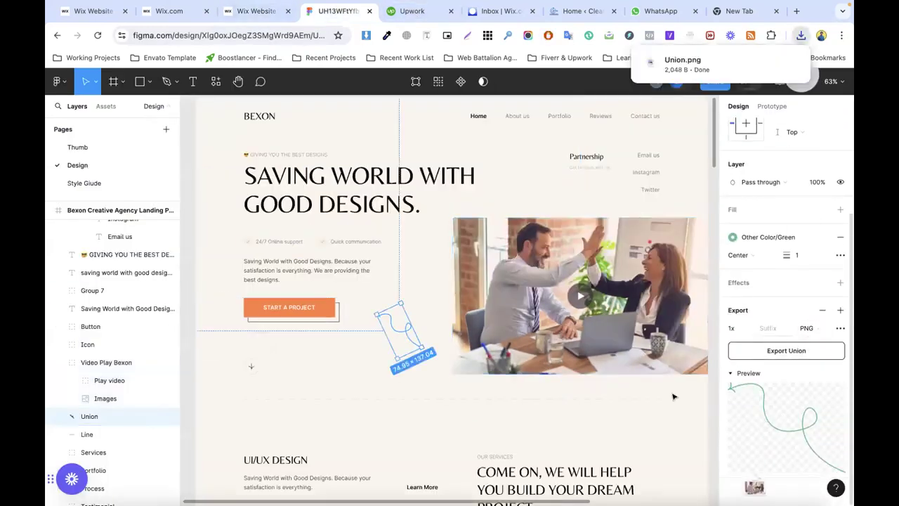
pyautogui.moveTo(679, 58); pyautogui.dragTo(315, 144)
pyautogui.click(384, 309)
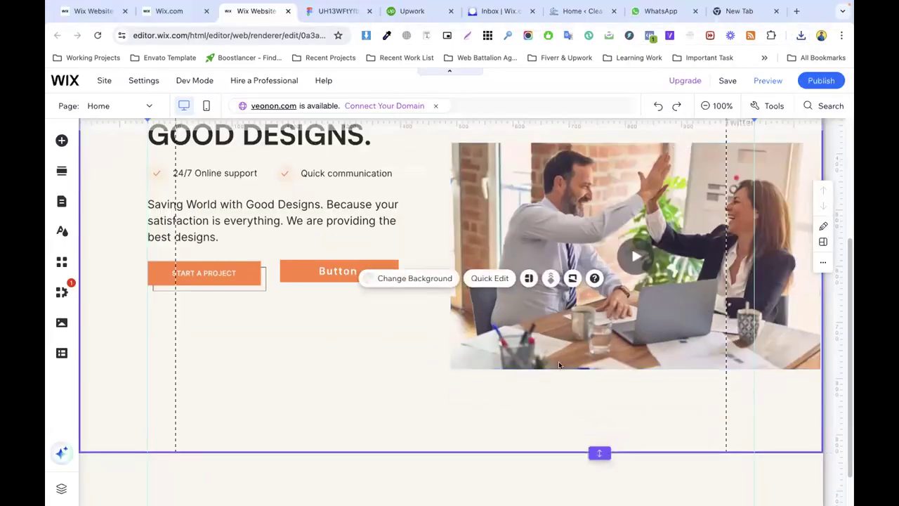
# Step: Delete the extra orange Button from the hero
pyautogui.rightClick(317, 270)
pyautogui.click(352, 354)
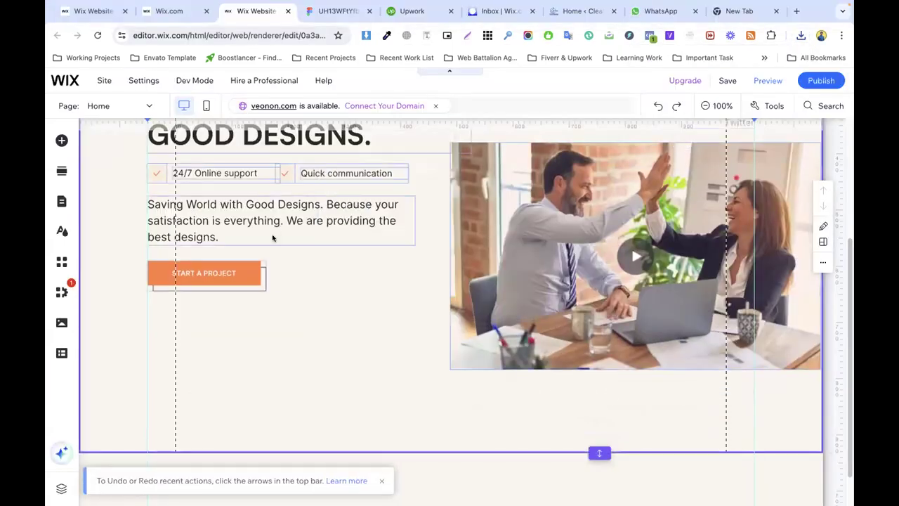
pyautogui.scroll(4, 274, 212)
pyautogui.scroll(1, 274, 212)
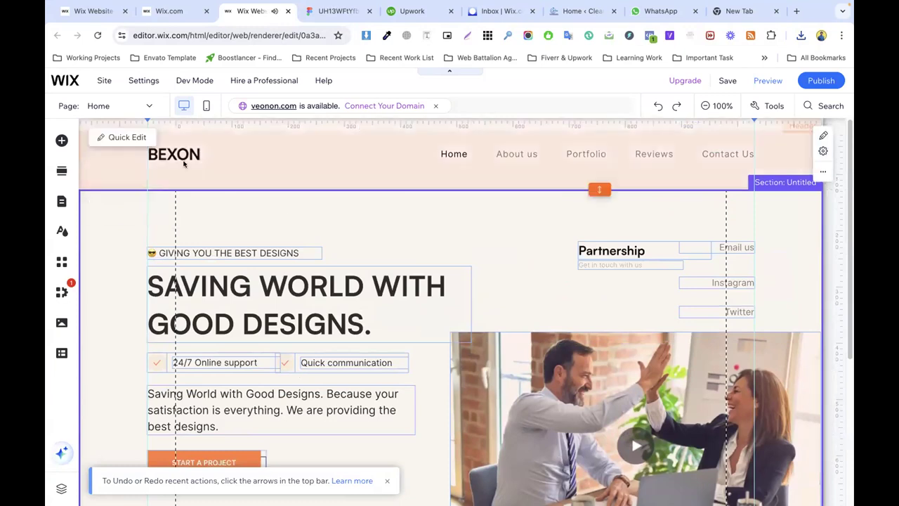
# Step: Duplicate the BEXON logo, place the copy beside START A PROJECT, and swap its image to Union.png
pyautogui.click(195, 154)
pyautogui.rightClick(199, 153)
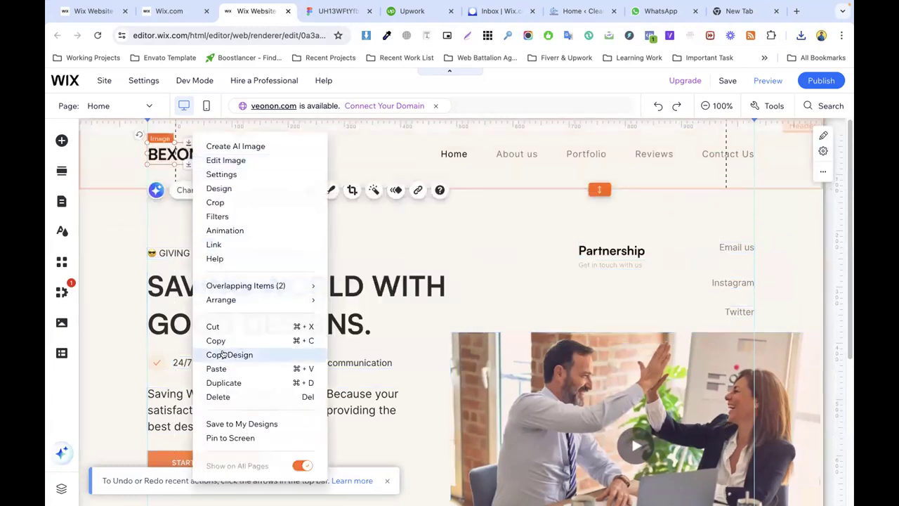
pyautogui.click(218, 384)
pyautogui.moveTo(196, 210); pyautogui.dragTo(349, 248)
pyautogui.click(369, 209)
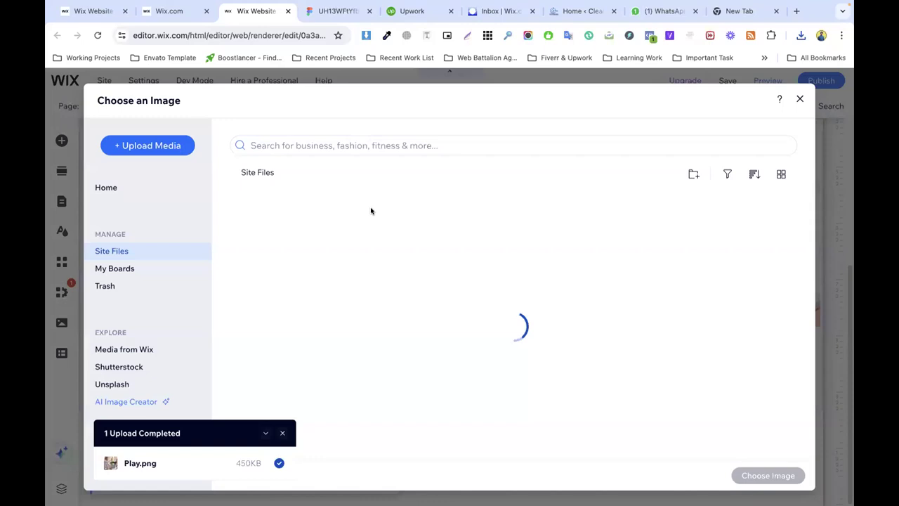
pyautogui.click(801, 35)
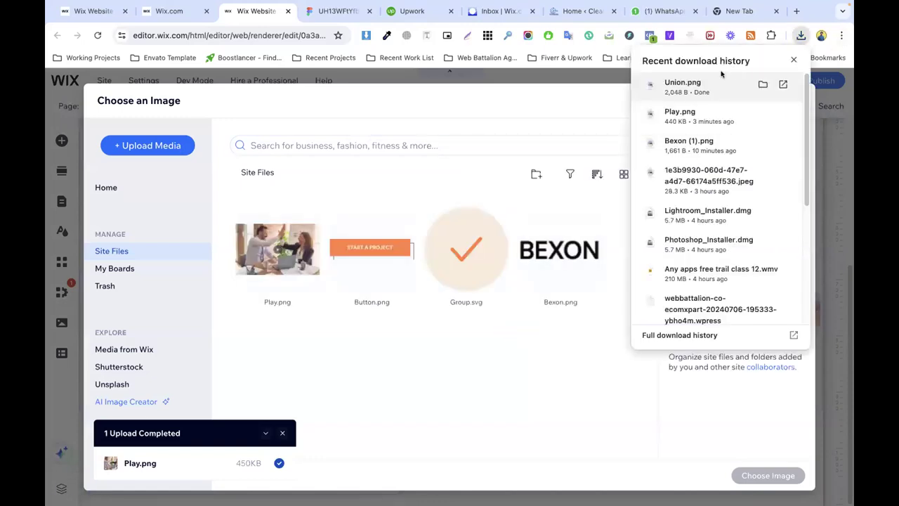
pyautogui.click(435, 252)
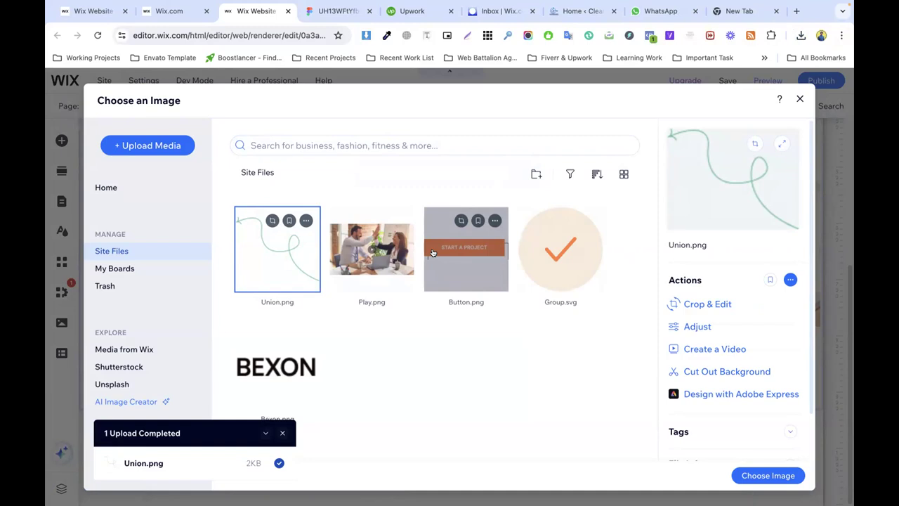
pyautogui.click(768, 475)
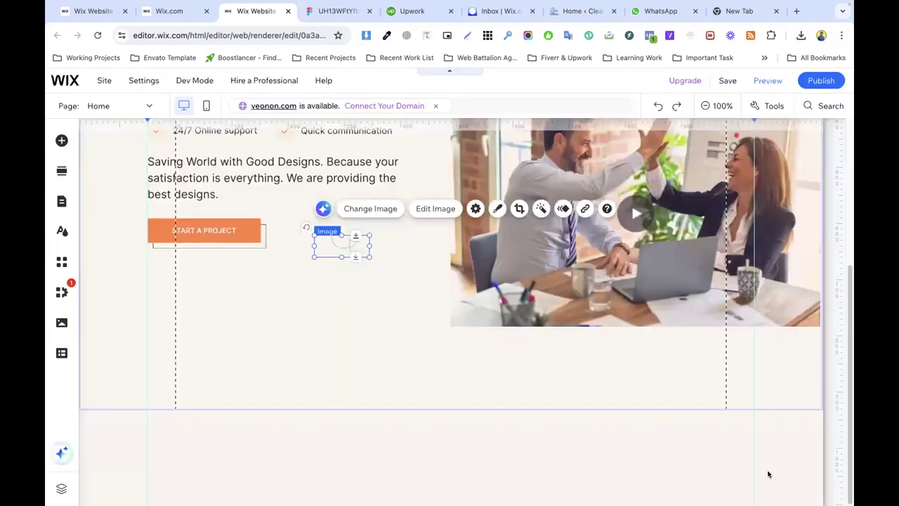
# Step: Enlarge the squiggle image to about 151 × 116 by its corner handle
pyautogui.click(476, 209)
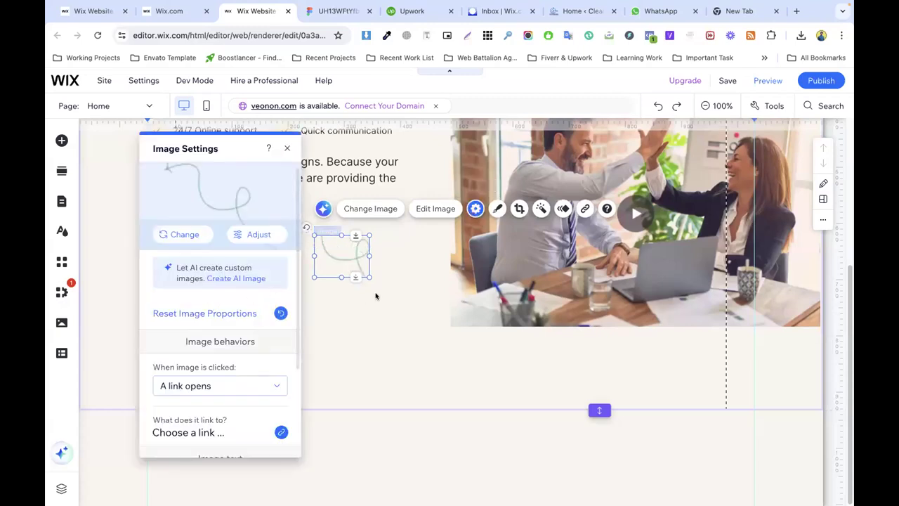
pyautogui.click(353, 286)
pyautogui.click(341, 261)
pyautogui.moveTo(367, 276); pyautogui.dragTo(404, 292)
pyautogui.click(414, 309)
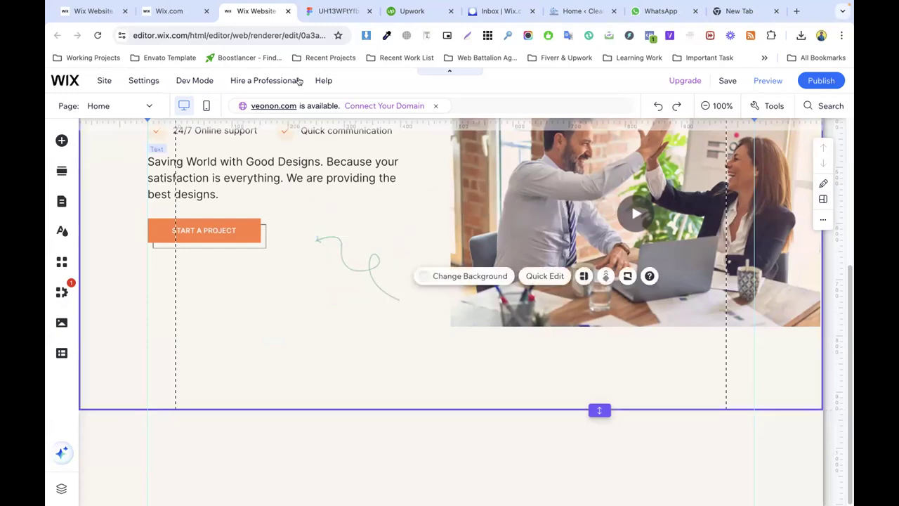
# Step: Compare against the Figma design and shrink the squiggle to about 128 × 98
pyautogui.click(331, 11)
pyautogui.click(426, 335)
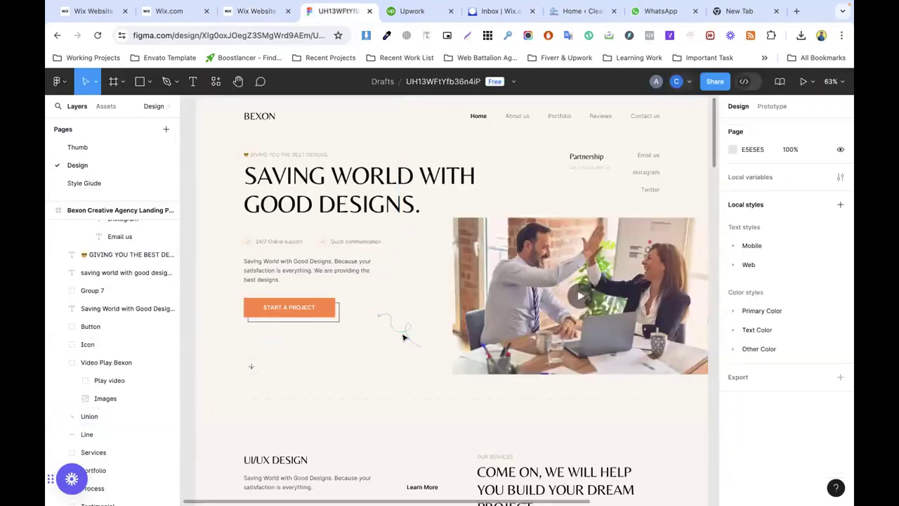
pyautogui.click(257, 11)
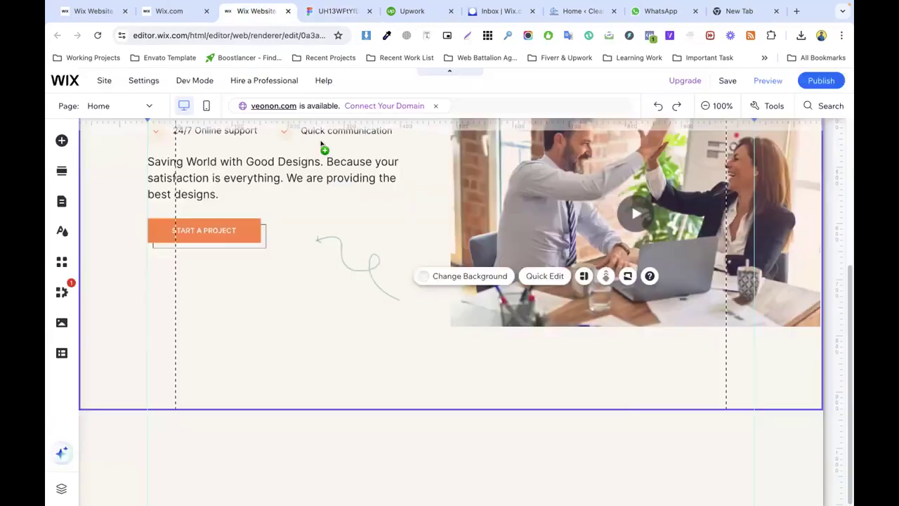
pyautogui.click(378, 291)
pyautogui.moveTo(399, 300); pyautogui.dragTo(385, 286)
pyautogui.click(430, 293)
pyautogui.click(356, 265)
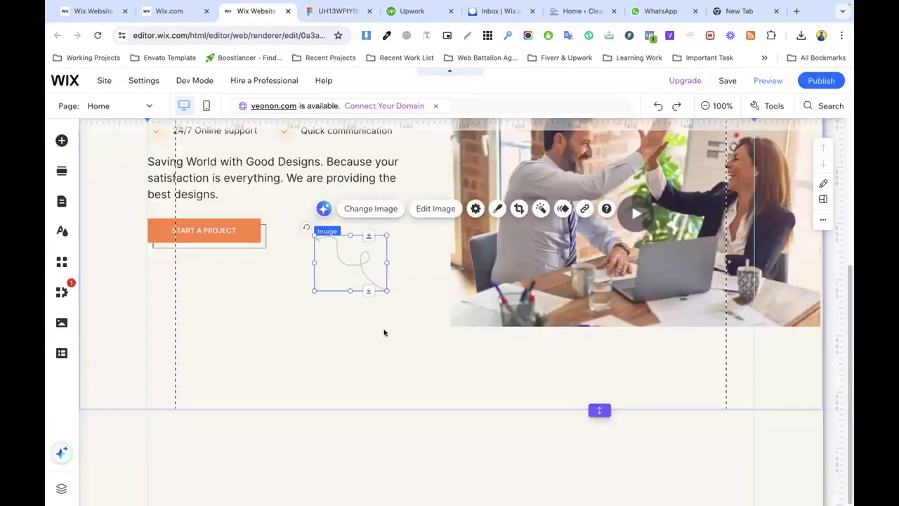
pyautogui.click(331, 11)
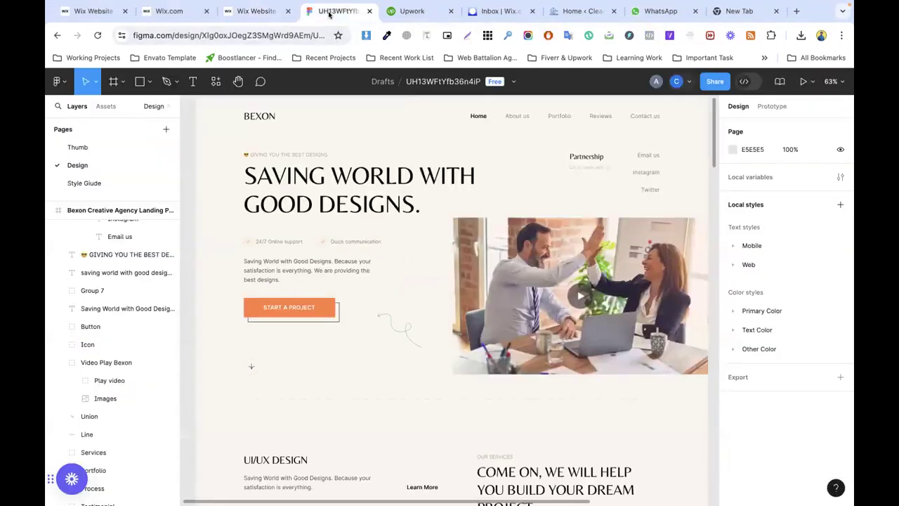
# Step: Export the 44 × 44 down-arrow Icon from Figma as PNG (Icon (1).png)
pyautogui.scroll(-2, 319, 353)
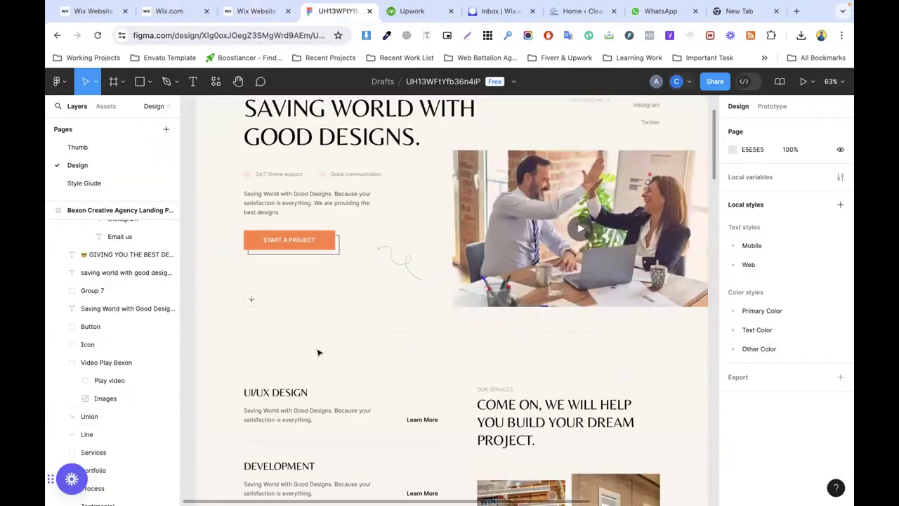
pyautogui.click(252, 299)
pyautogui.rightClick(253, 300)
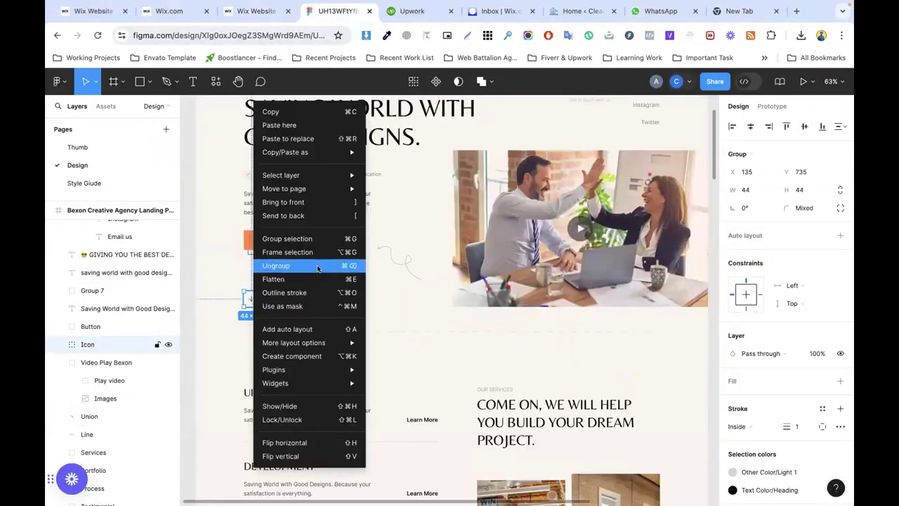
pyautogui.click(768, 395)
pyautogui.scroll(-5, 787, 415)
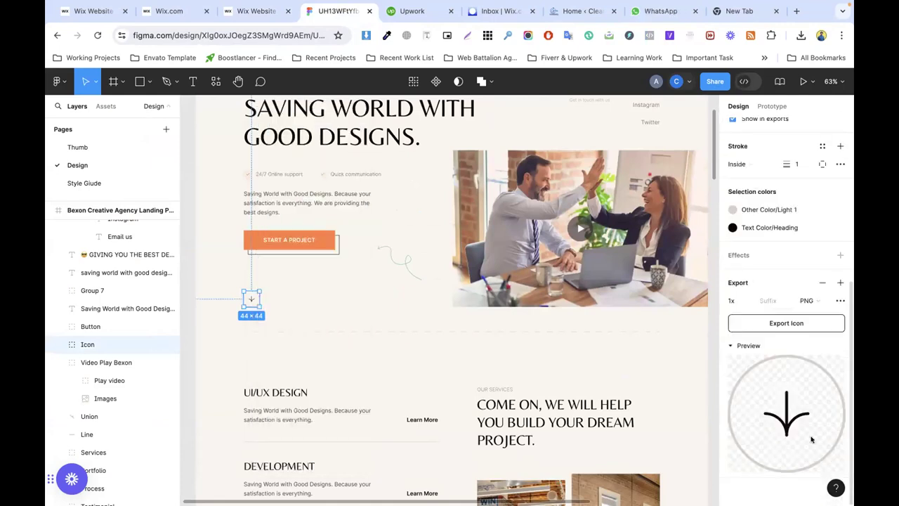
pyautogui.click(805, 301)
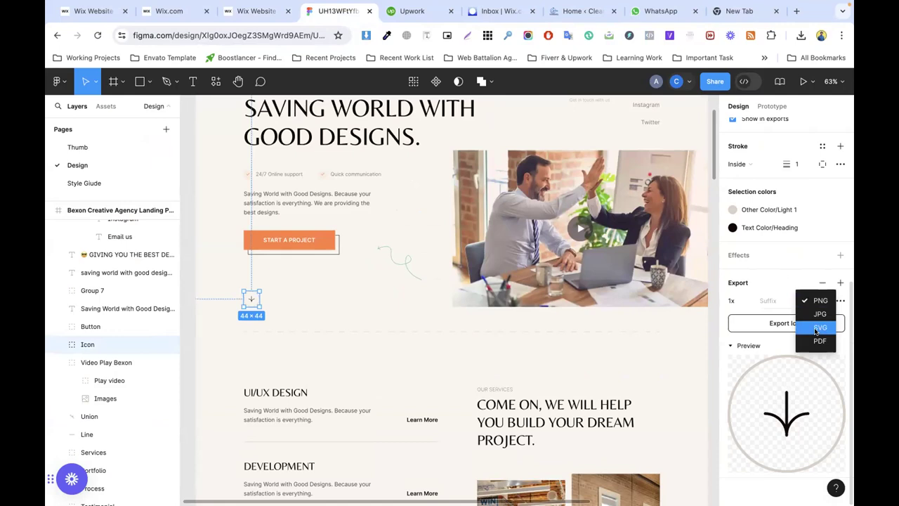
pyautogui.click(772, 327)
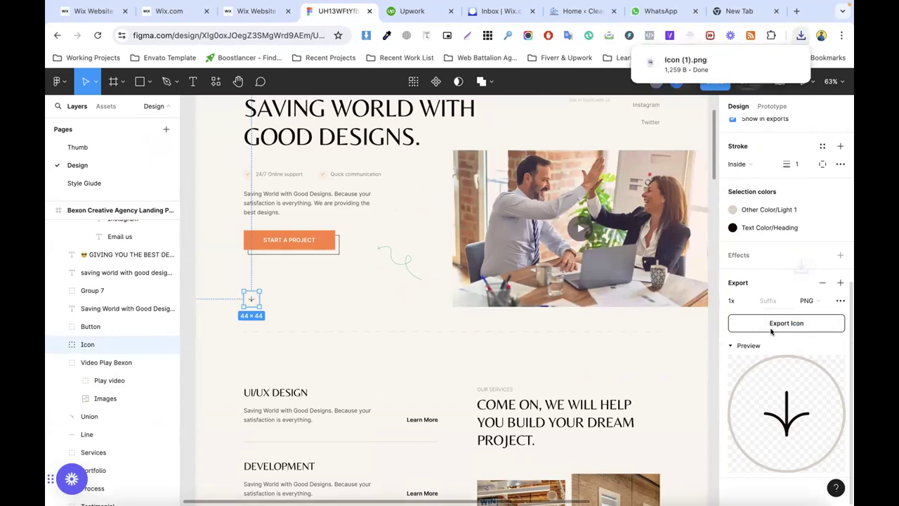
pyautogui.click(257, 10)
pyautogui.rightClick(354, 231)
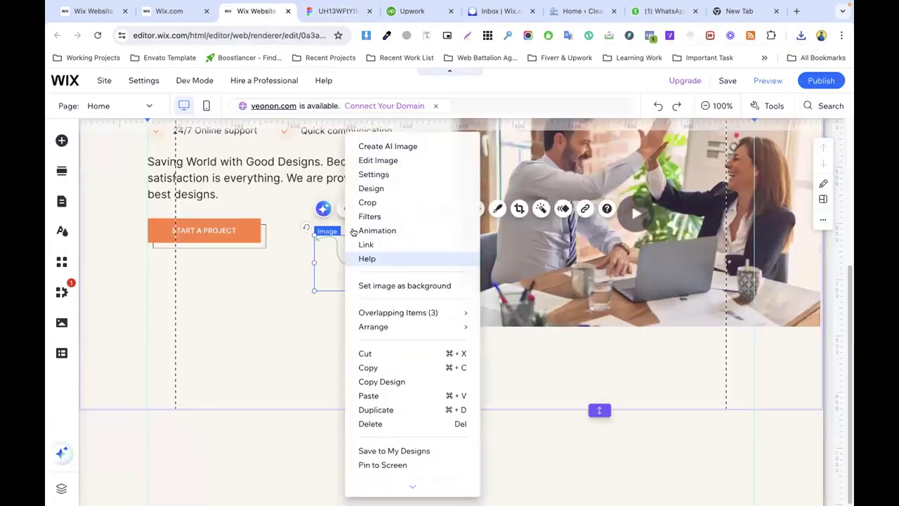
# Step: Duplicate the squiggle below START A PROJECT and replace the copy's picture with uploaded Icon (1).png
pyautogui.click(381, 410)
pyautogui.moveTo(363, 266); pyautogui.dragTo(185, 291)
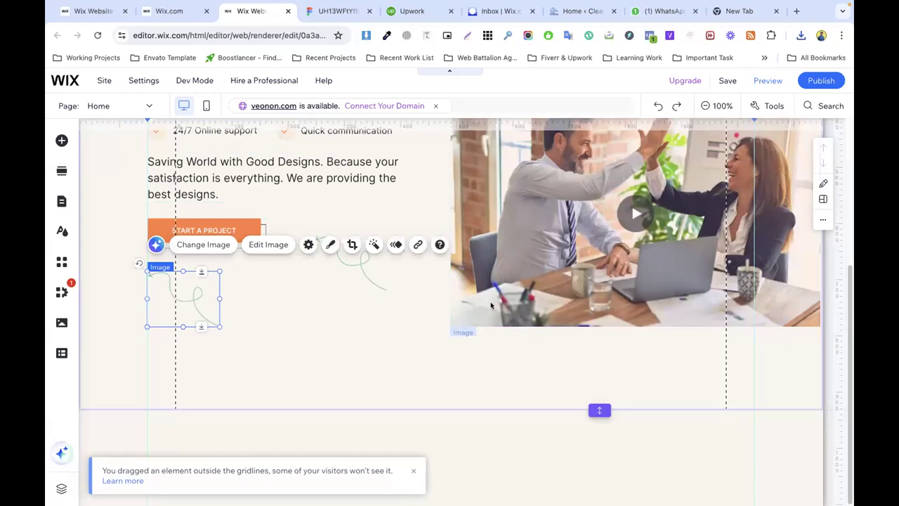
pyautogui.click(191, 246)
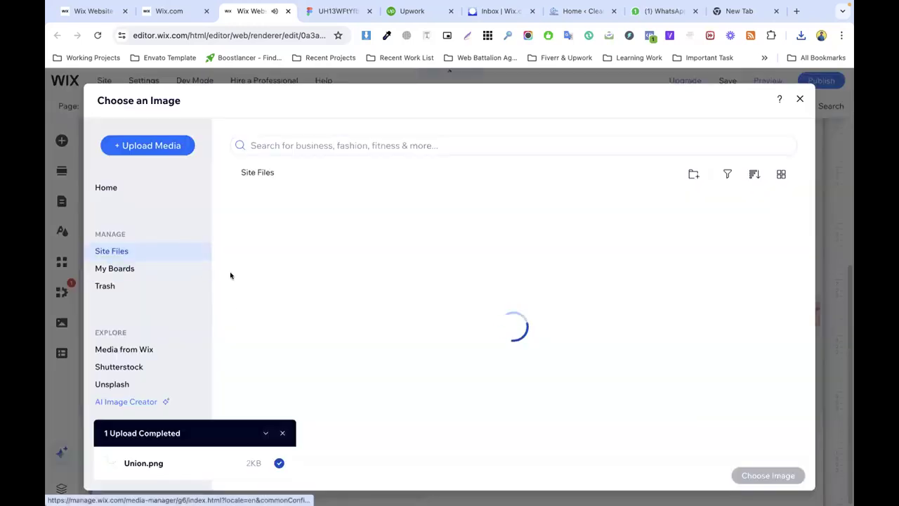
pyautogui.moveTo(708, 83); pyautogui.dragTo(393, 234)
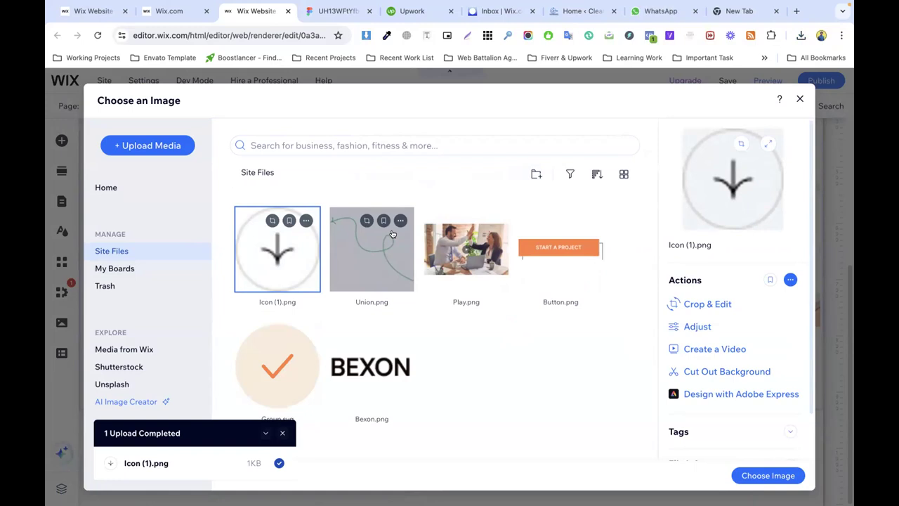
pyautogui.click(748, 476)
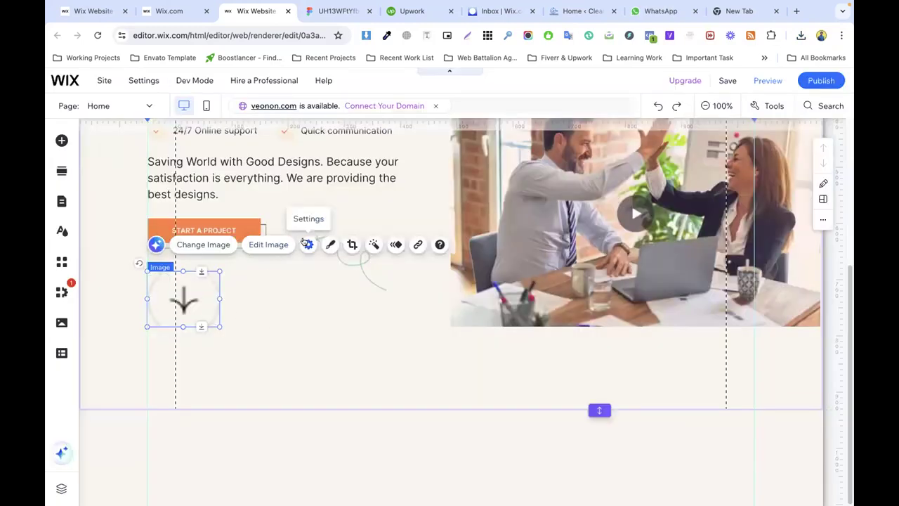
# Step: Reset the arrow image's proportions and shrink it to about 94 × 98
pyautogui.click(309, 245)
pyautogui.click(494, 319)
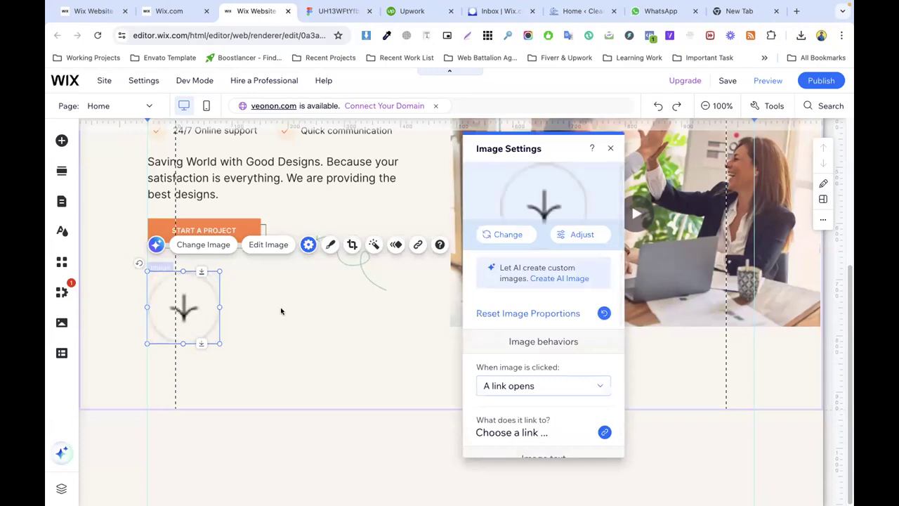
pyautogui.click(277, 312)
pyautogui.click(210, 321)
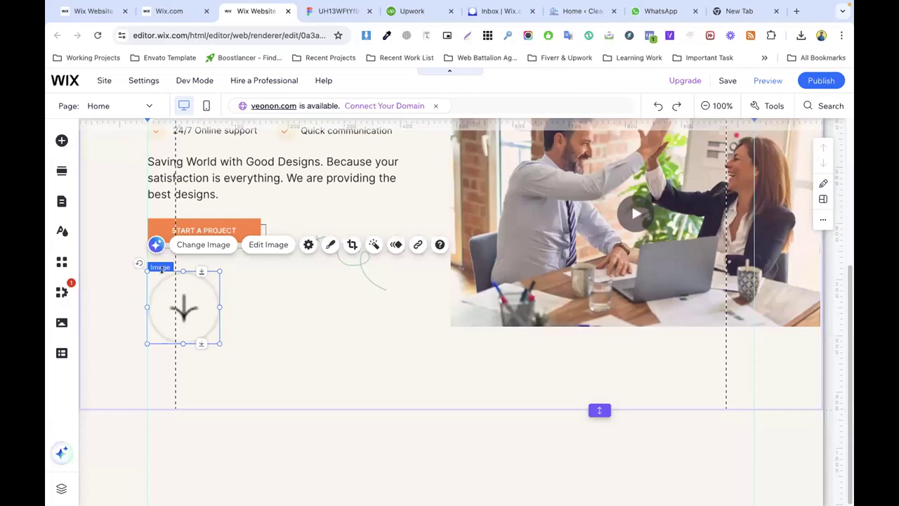
pyautogui.moveTo(145, 271); pyautogui.dragTo(186, 323)
# Step: Move the small arrow image left so it sits under the START A PROJECT button
pyautogui.click(356, 291)
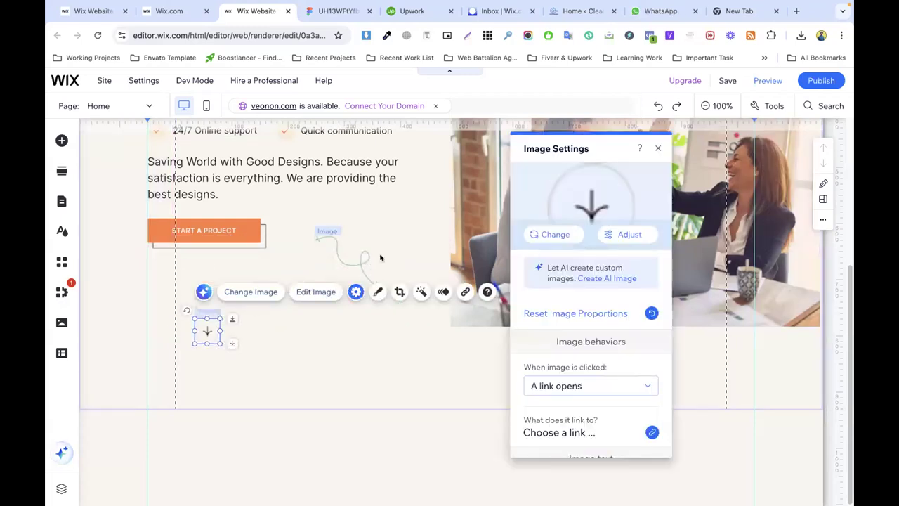
pyautogui.click(329, 347)
pyautogui.click(207, 330)
pyautogui.moveTo(207, 329); pyautogui.dragTo(159, 312)
pyautogui.click(316, 351)
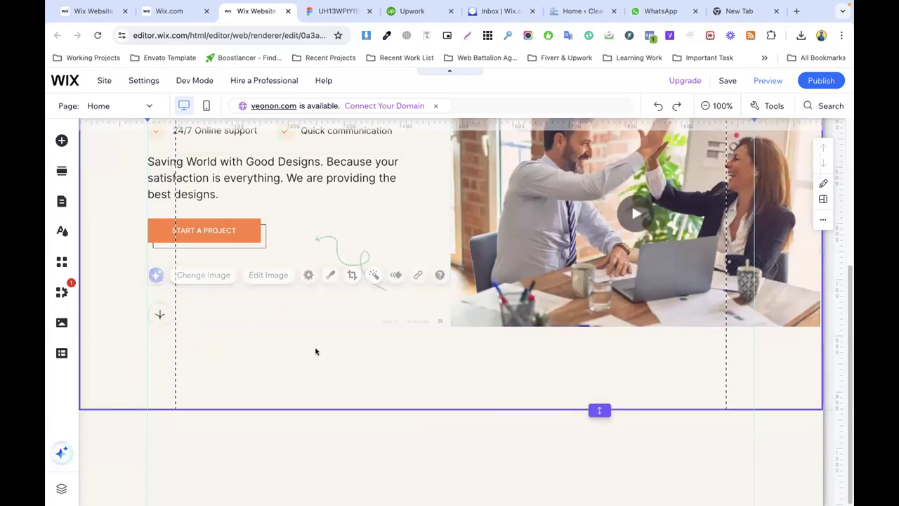
pyautogui.click(152, 315)
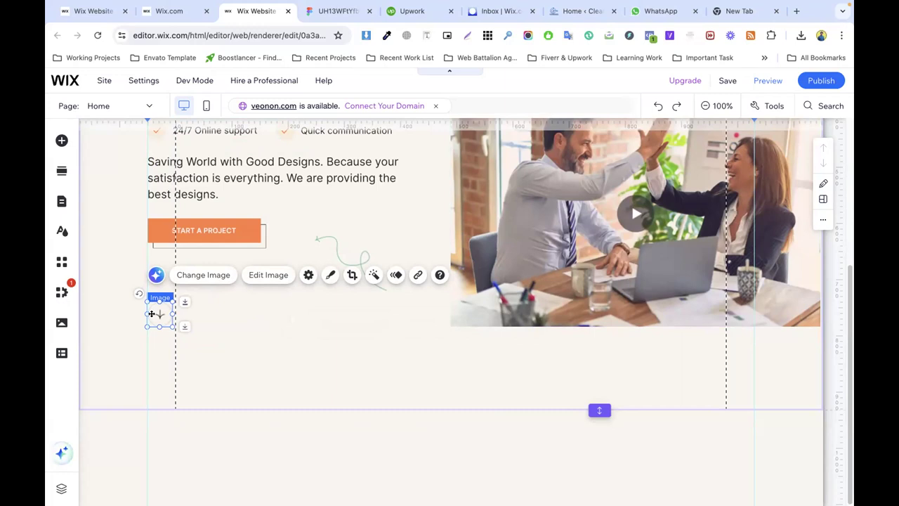
pyautogui.click(275, 337)
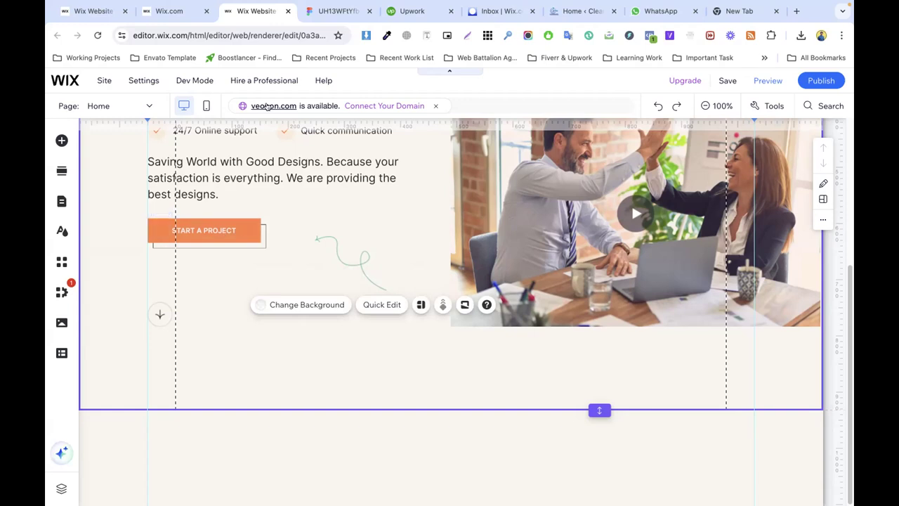
# Step: Inspect the divider line in the Figma design
pyautogui.click(337, 11)
pyautogui.click(402, 331)
pyautogui.click(602, 348)
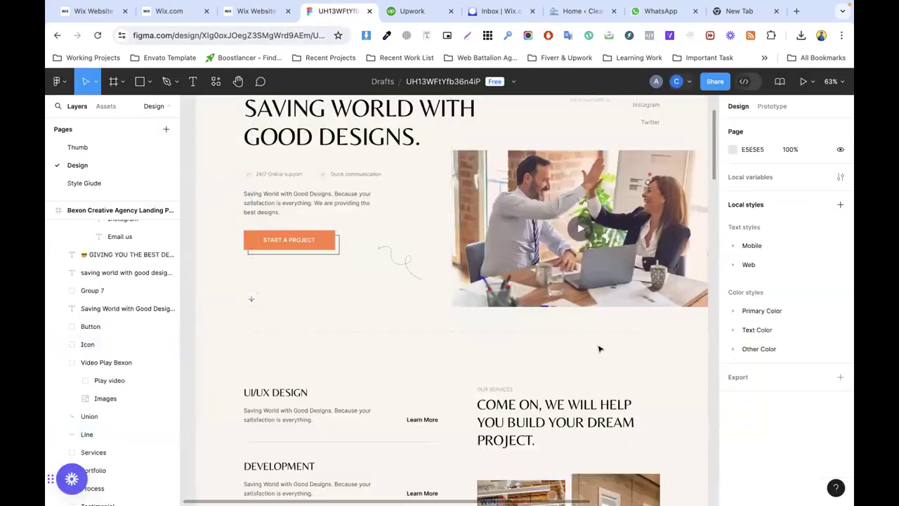
# Step: Add a dashed horizontal line below the hero and stretch it to about 1039 px wide
pyautogui.click(456, 332)
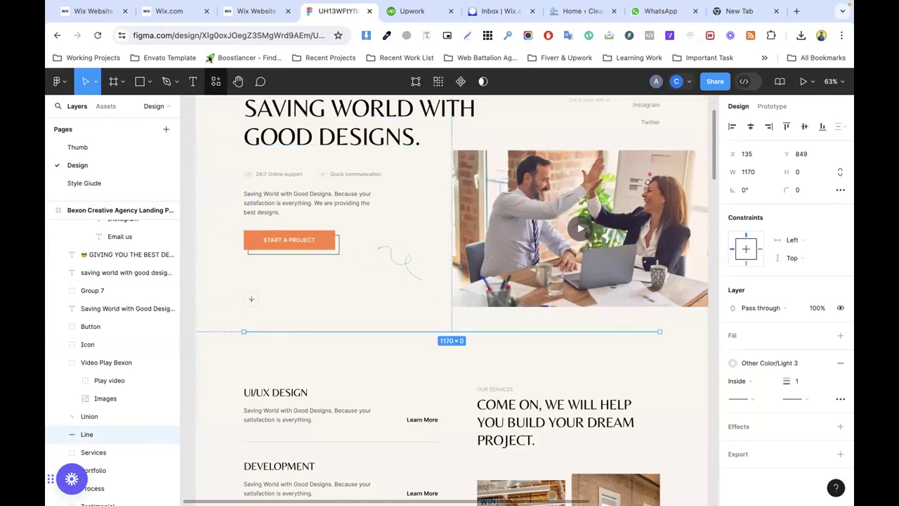
pyautogui.click(257, 10)
pyautogui.click(61, 139)
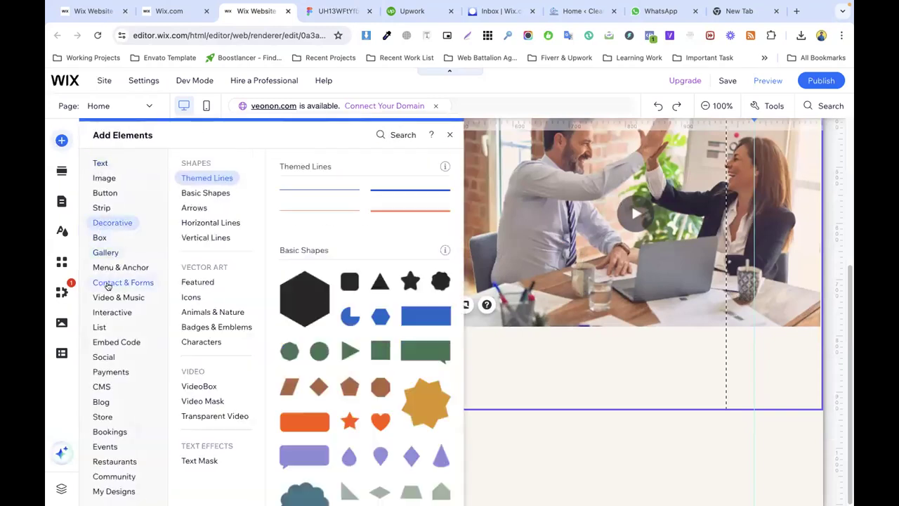
pyautogui.moveTo(97, 223)
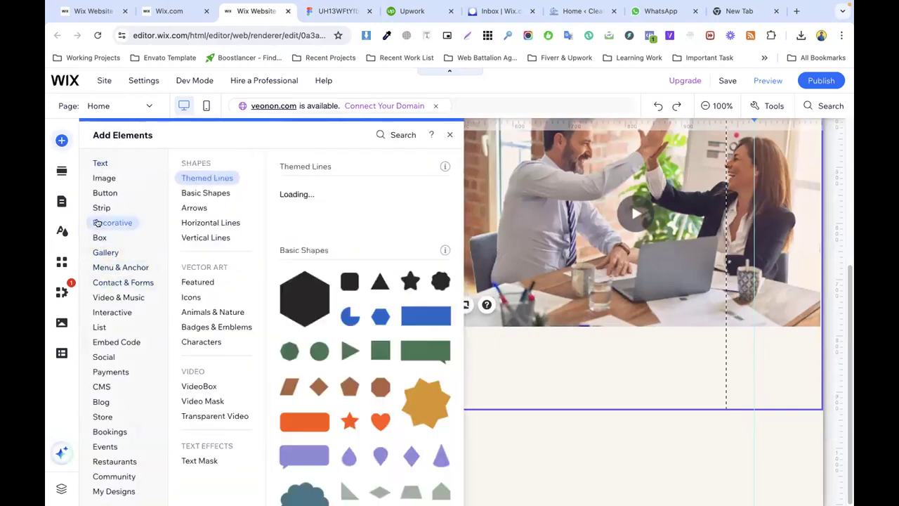
pyautogui.click(223, 220)
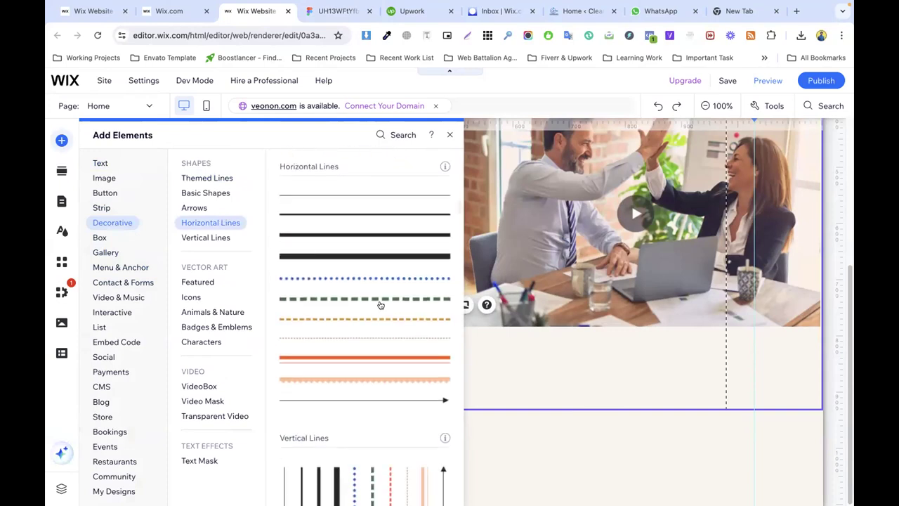
pyautogui.moveTo(342, 339); pyautogui.dragTo(288, 352)
pyautogui.moveTo(490, 356); pyautogui.dragTo(750, 366)
pyautogui.click(789, 365)
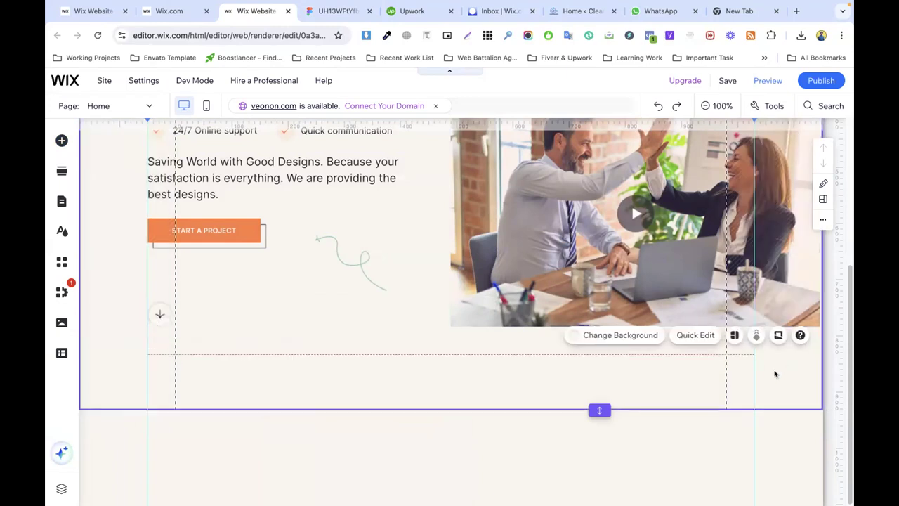
# Step: Check the new line against the divider line in the Figma design
pyautogui.hotkey('ctrl', 'Tab')
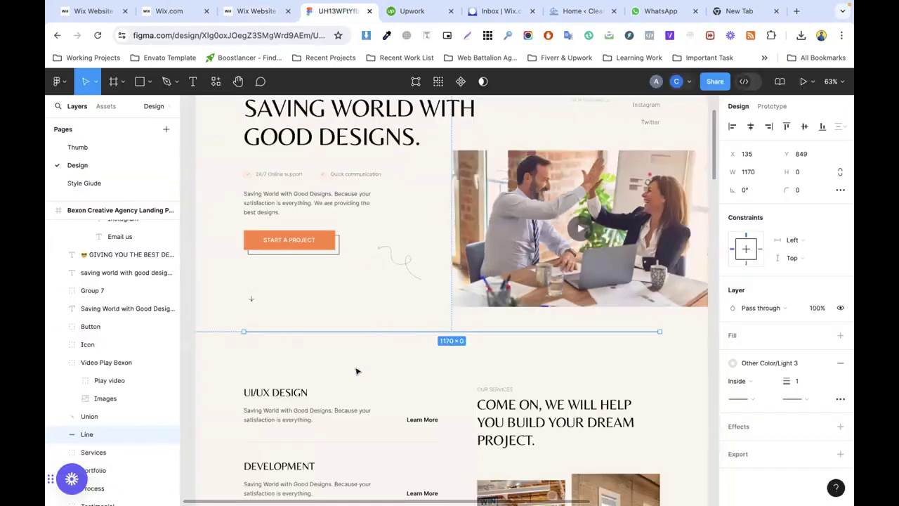
pyautogui.scroll(-4, 422, 333)
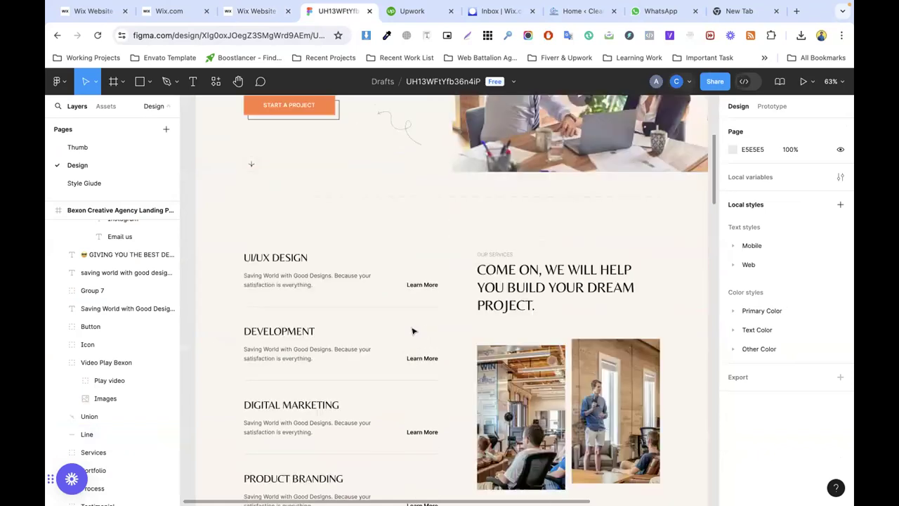
pyautogui.click(439, 197)
pyautogui.click(257, 11)
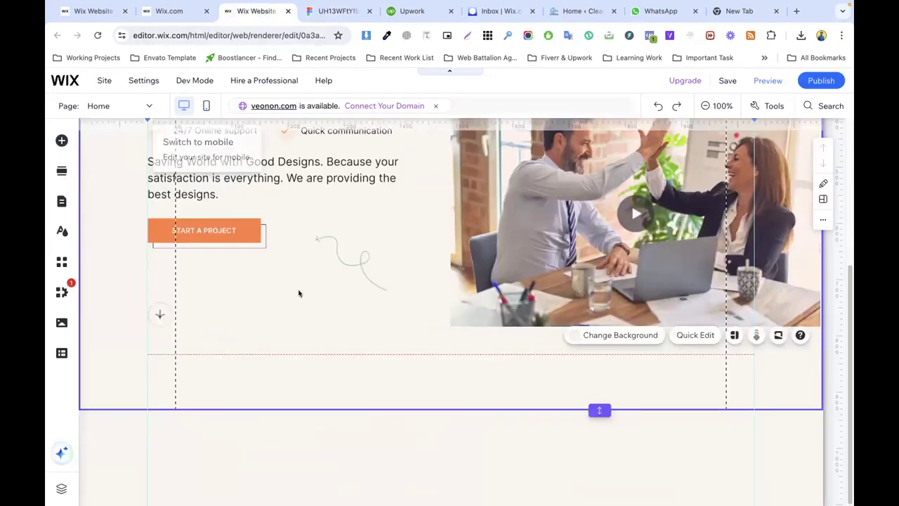
# Step: Make the divider line dotted with a 2 px line width, then publish the site
pyautogui.click(266, 354)
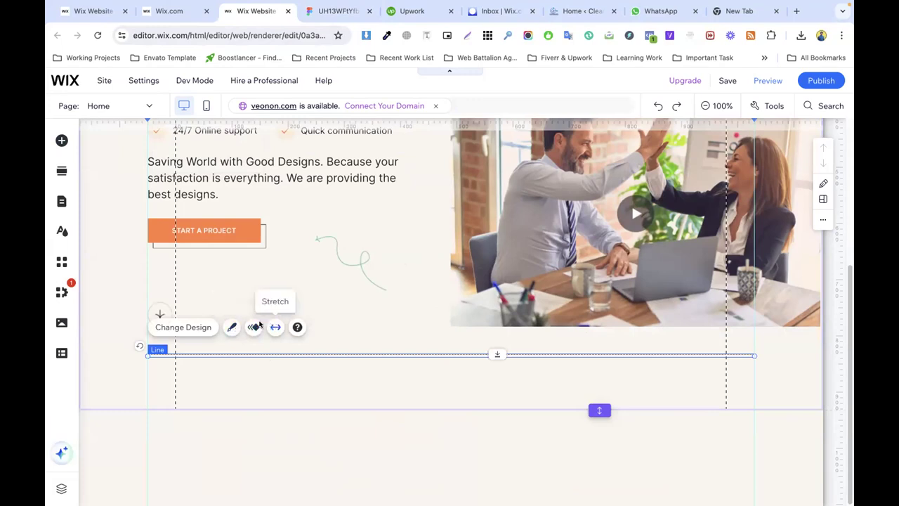
pyautogui.click(232, 327)
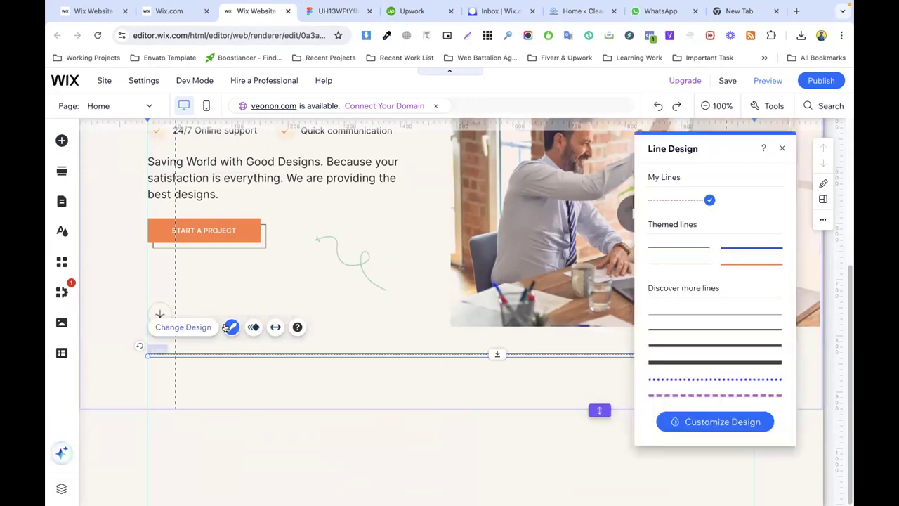
pyautogui.scroll(-3, 706, 375)
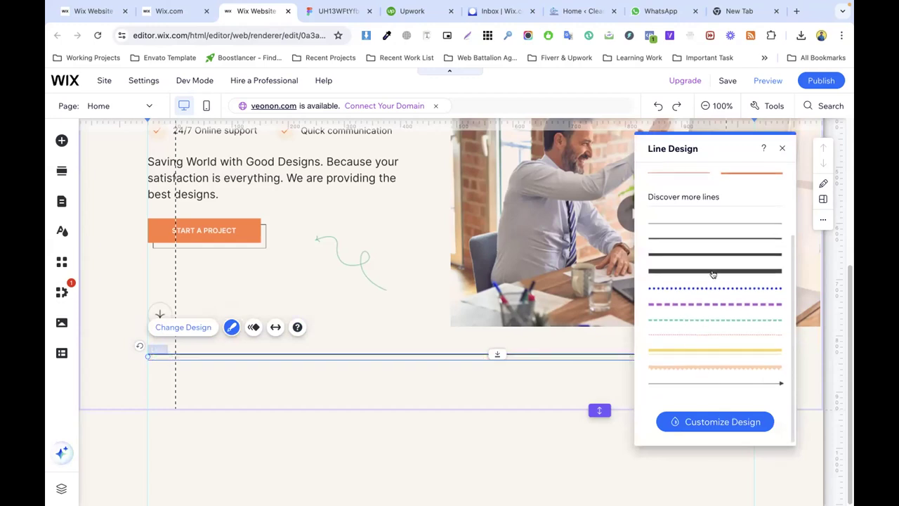
pyautogui.scroll(3, 710, 270)
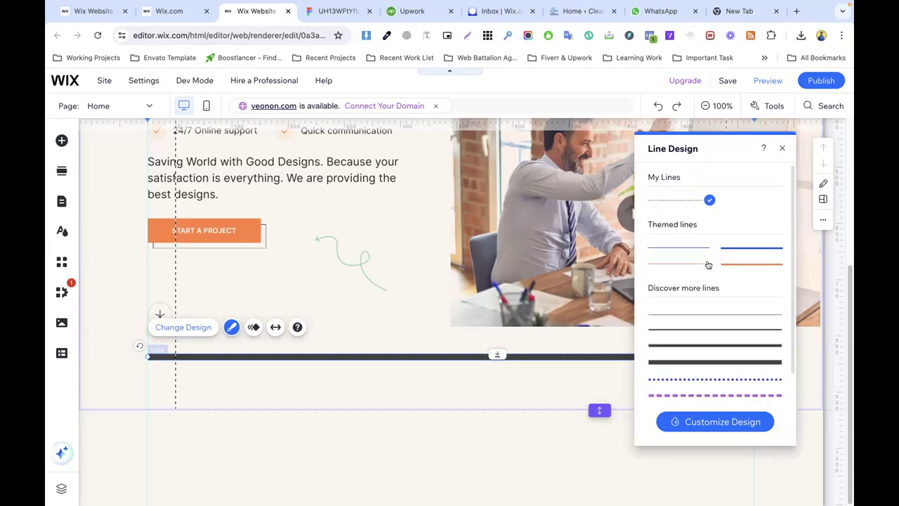
pyautogui.click(719, 421)
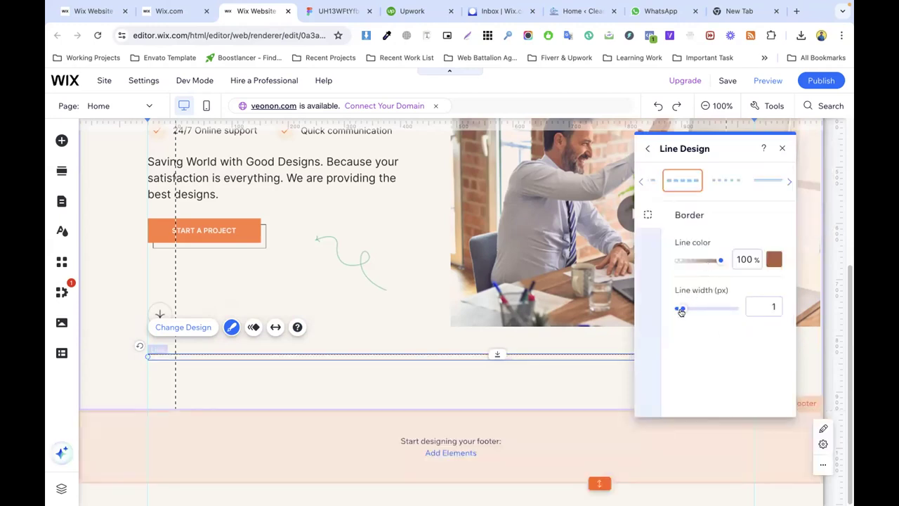
pyautogui.click(726, 180)
pyautogui.click(573, 366)
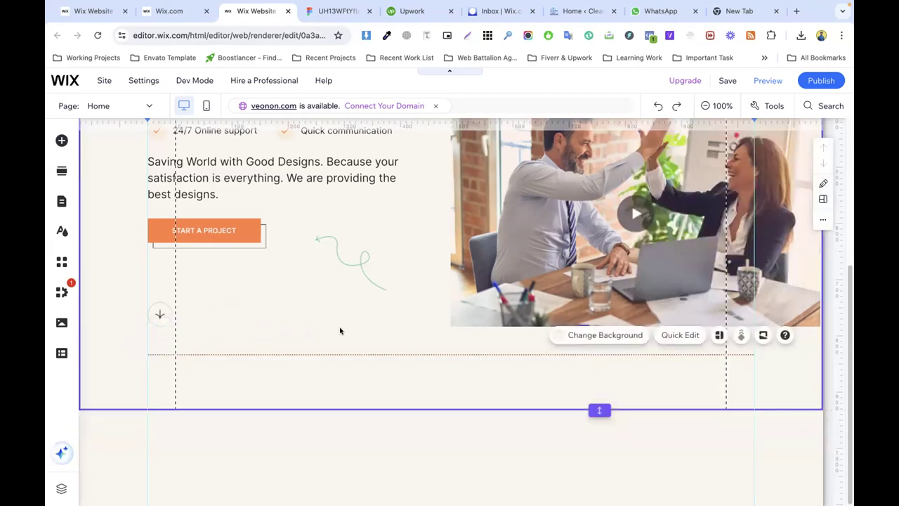
pyautogui.click(821, 80)
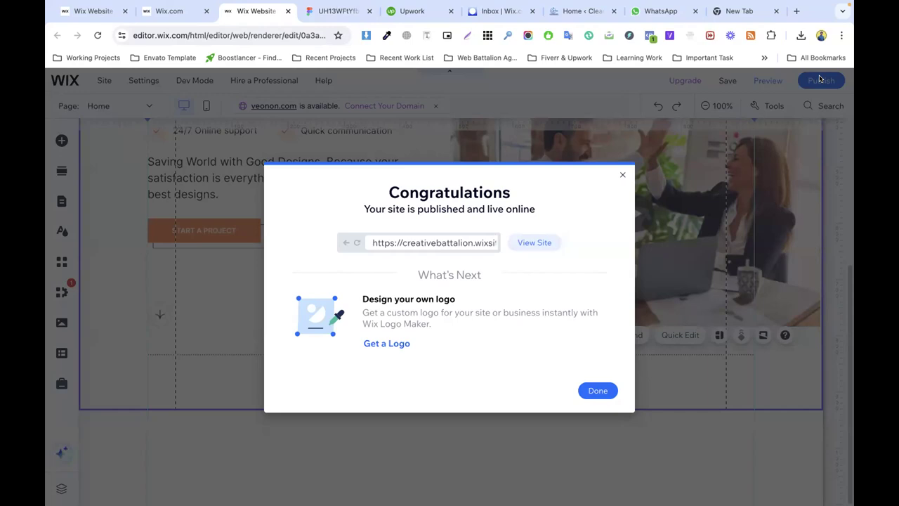
# Step: Dismiss the publish confirmation and select the Video Play Bexon group in Figma
pyautogui.click(597, 390)
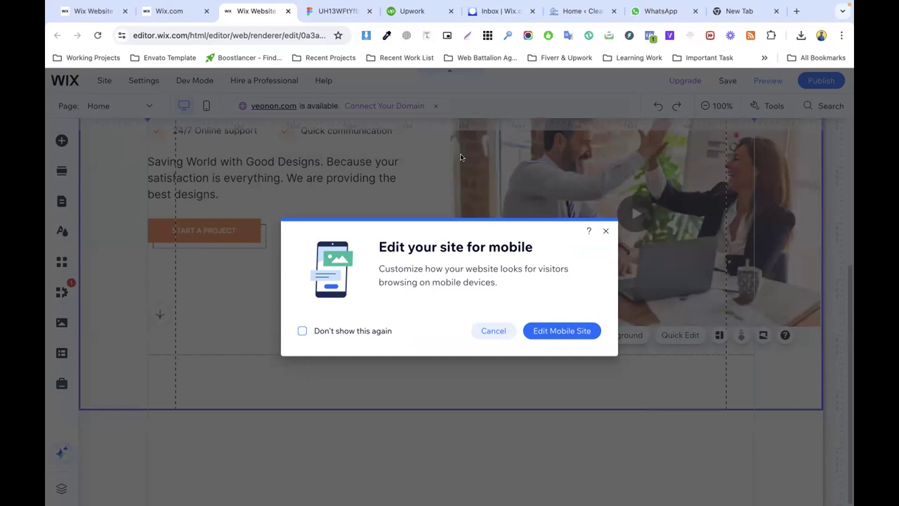
pyautogui.click(340, 8)
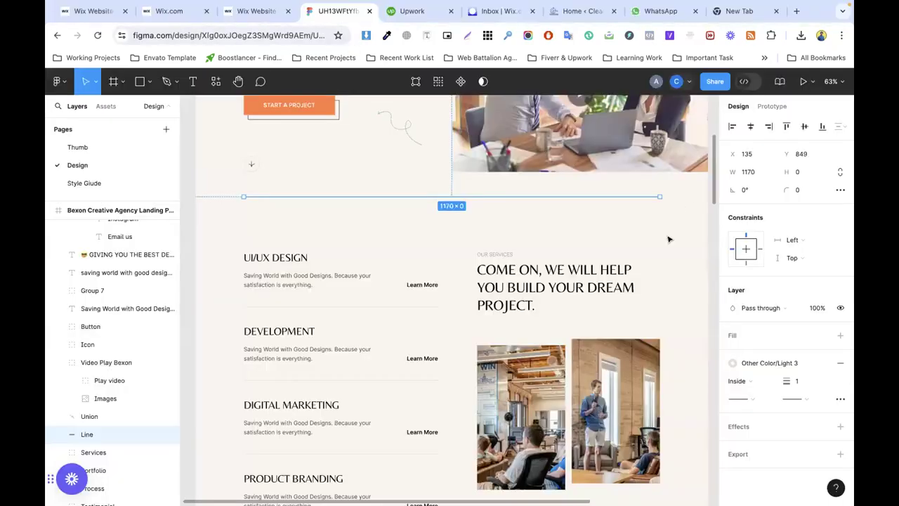
pyautogui.scroll(3, 671, 242)
pyautogui.click(676, 244)
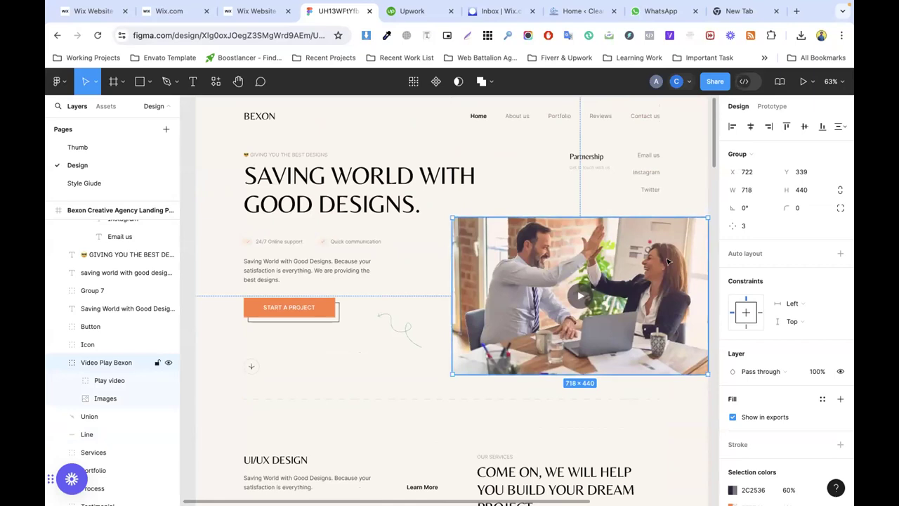
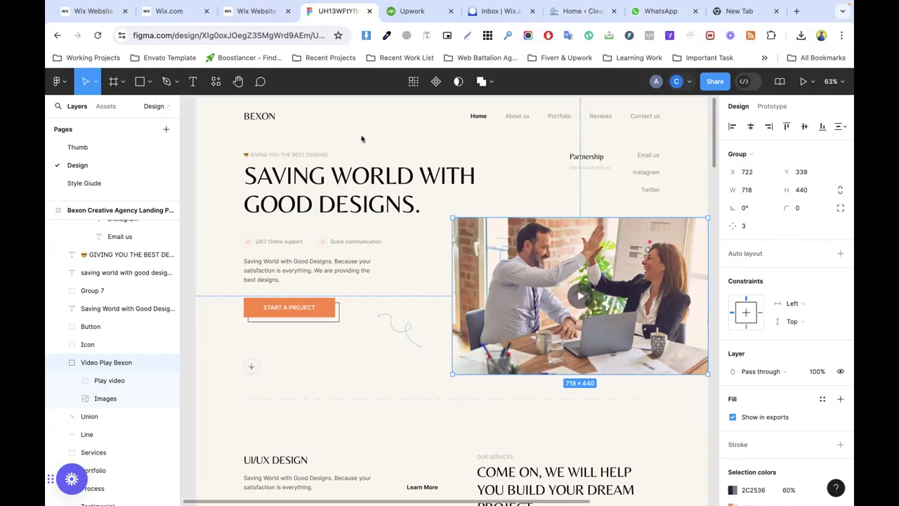
# Step: Review the Services group in the Figma design, then return to the Wix editor tab
pyautogui.click(385, 348)
pyautogui.scroll(-3, 497, 340)
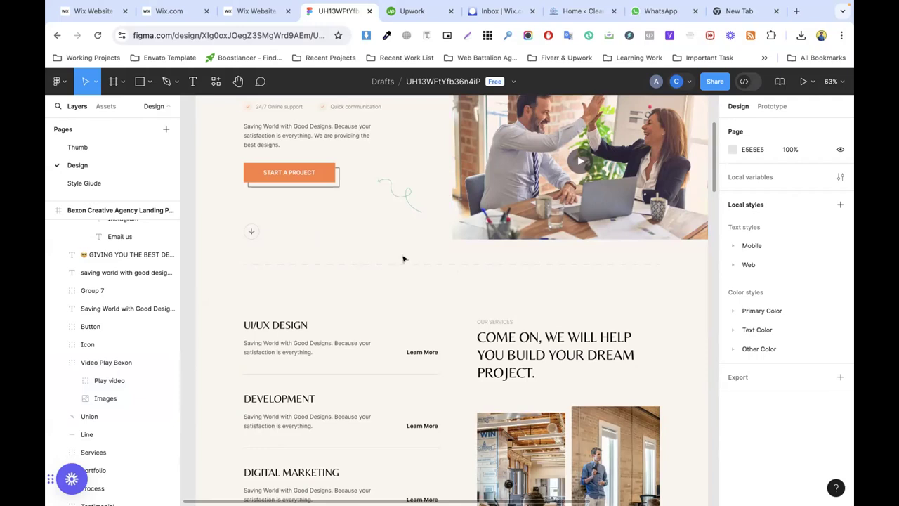
pyautogui.scroll(-5, 414, 257)
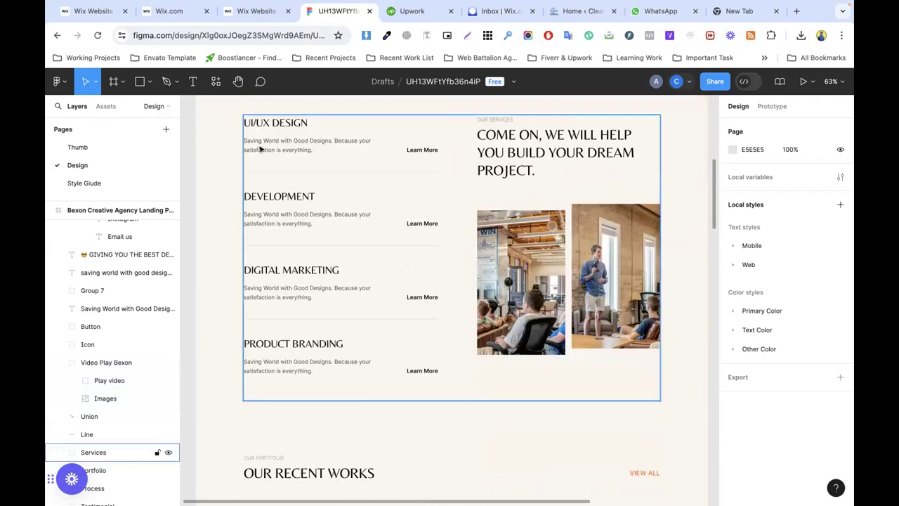
pyautogui.click(296, 214)
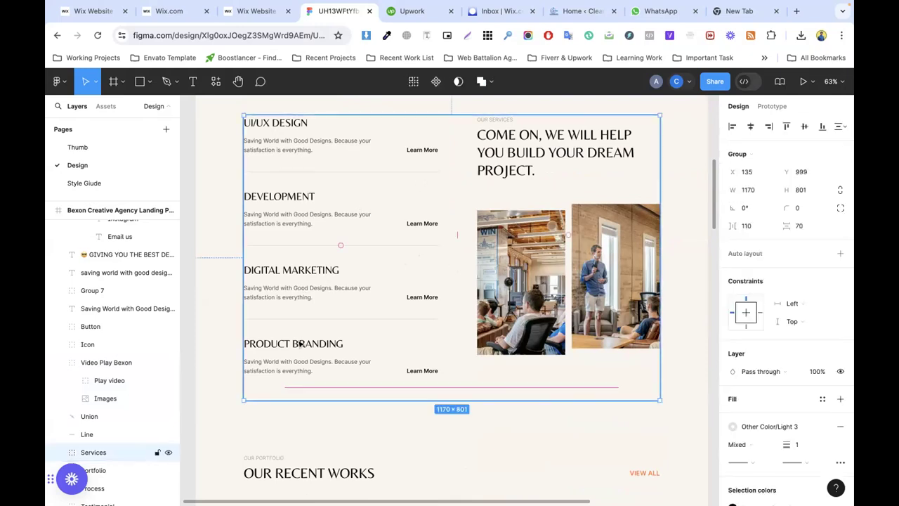
pyautogui.click(560, 412)
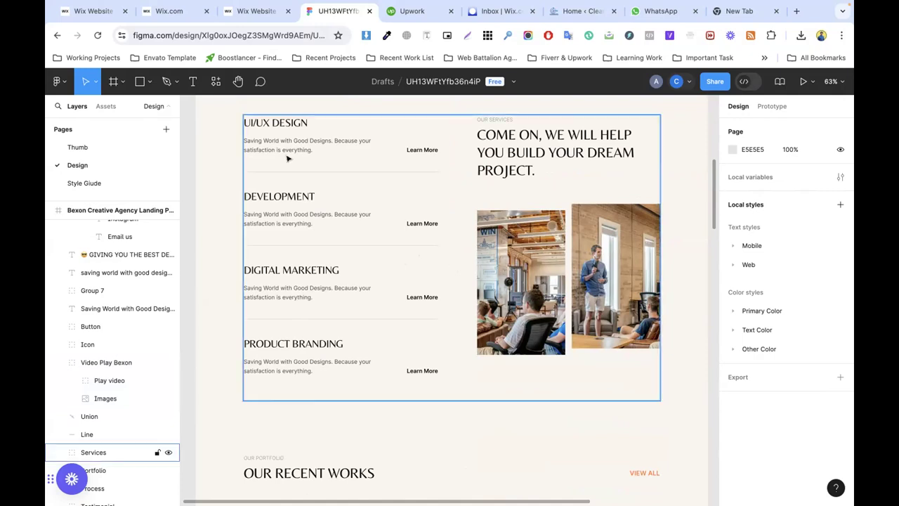
pyautogui.click(492, 11)
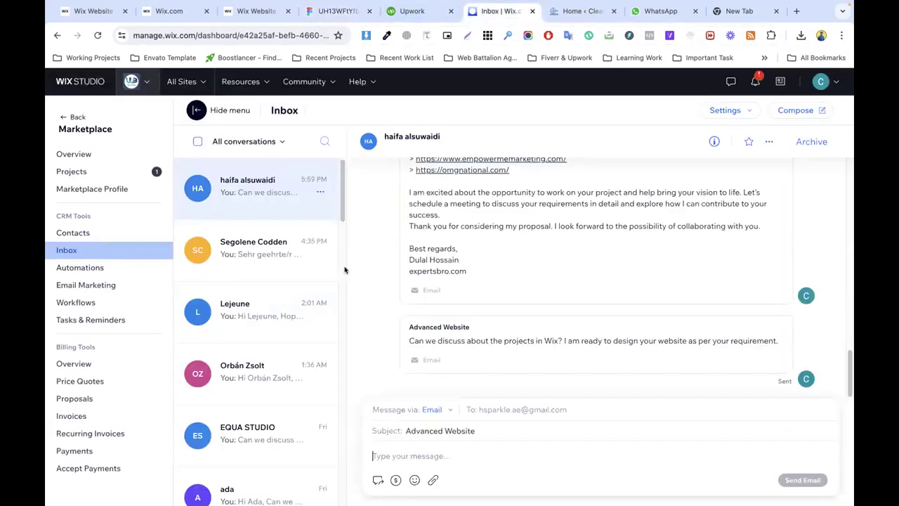
pyautogui.click(256, 11)
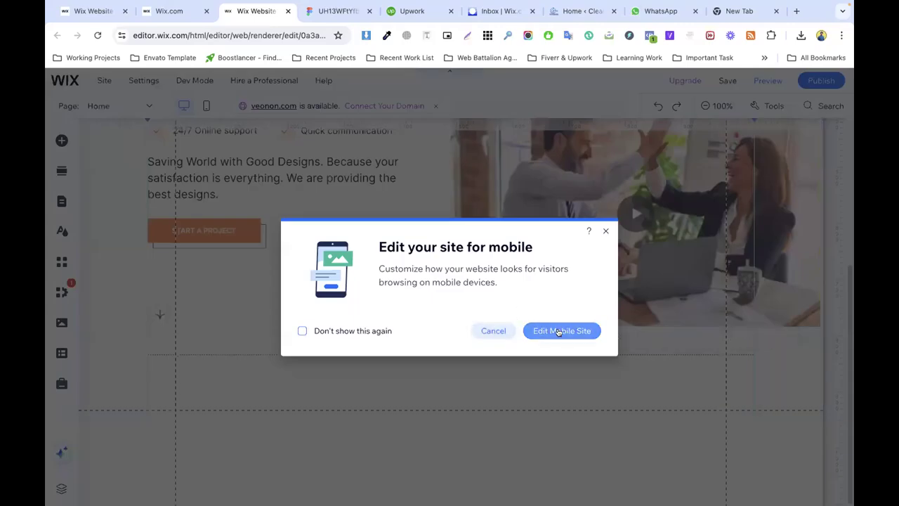
# Step: Switch to the mobile layout and shift the BEXON logo and menu icon left in the header
pyautogui.click(493, 331)
pyautogui.click(206, 106)
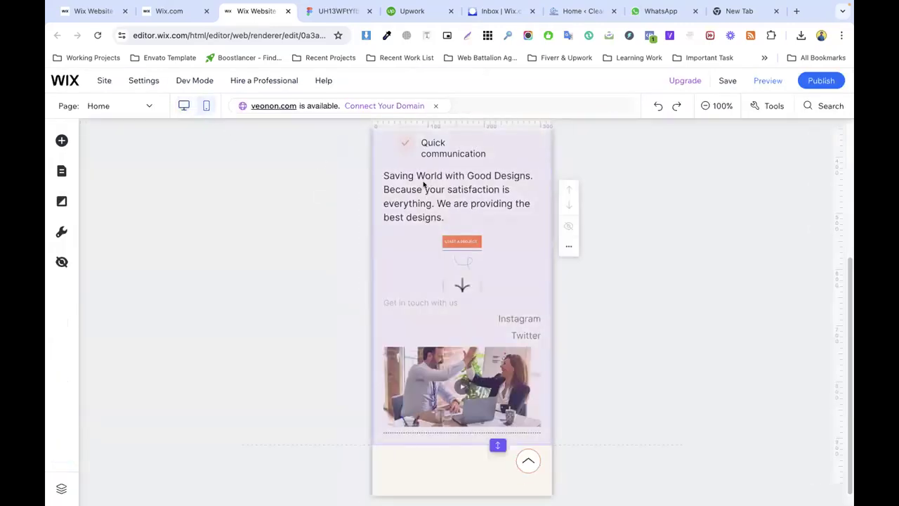
pyautogui.click(462, 142)
pyautogui.moveTo(465, 139); pyautogui.dragTo(458, 157)
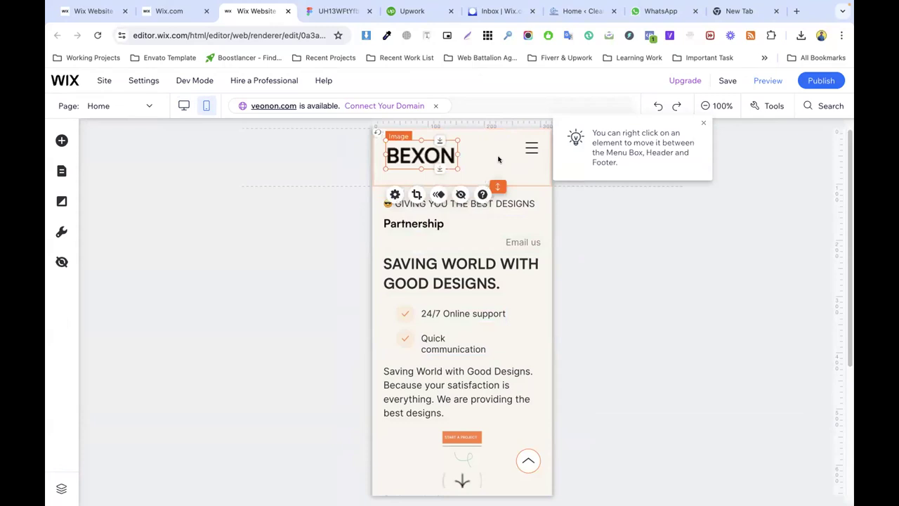
pyautogui.click(532, 150)
pyautogui.moveTo(532, 150); pyautogui.dragTo(521, 152)
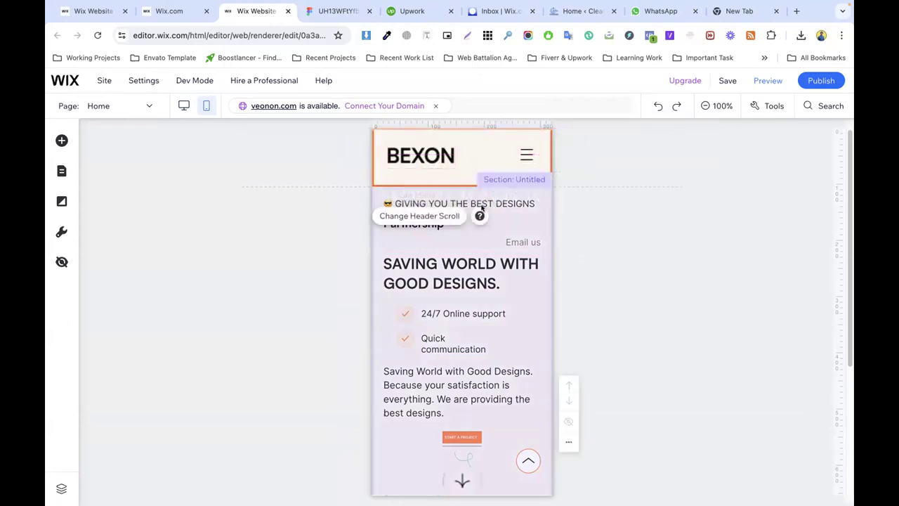
# Step: Compare the mobile hero against Figma's mobile-responsive frame
pyautogui.click(463, 203)
pyautogui.hotkey('ctrl', 'Tab')
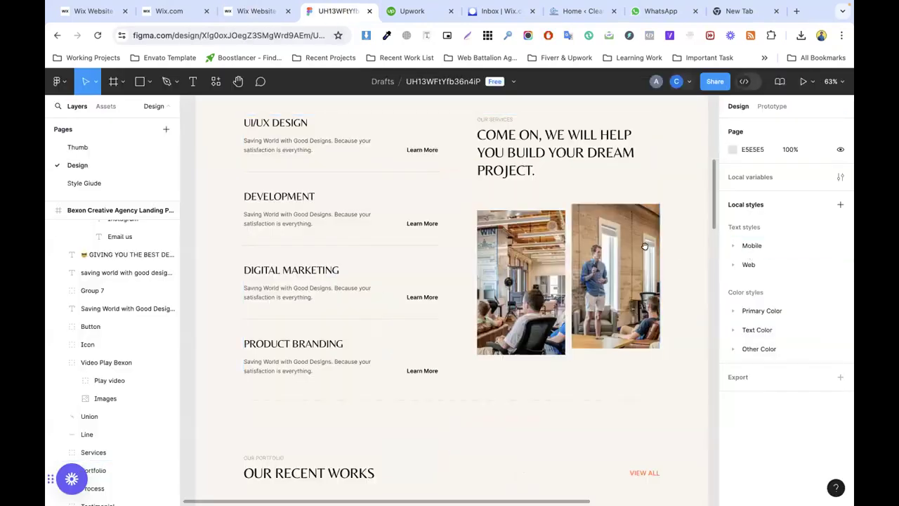
pyautogui.hscroll(5, 479, 314)
pyautogui.scroll(3, 479, 313)
pyautogui.scroll(5, 479, 313)
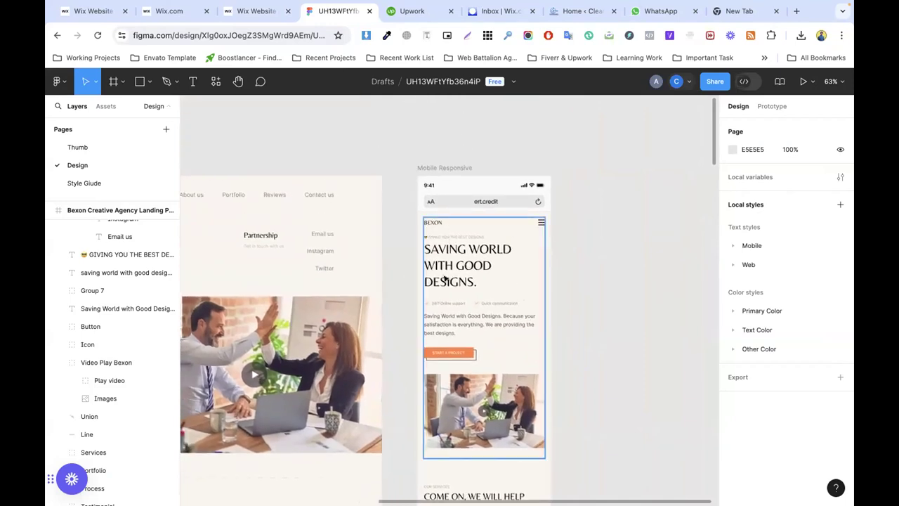
pyautogui.click(255, 11)
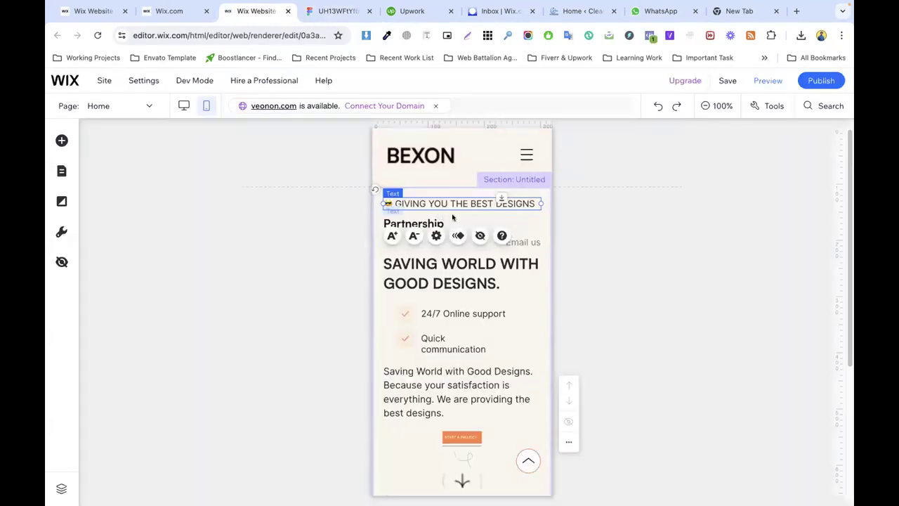
# Step: Place the tagline and heading at the top of the hero, tagline at 14px and heading at 24px
pyautogui.moveTo(493, 197); pyautogui.dragTo(500, 215)
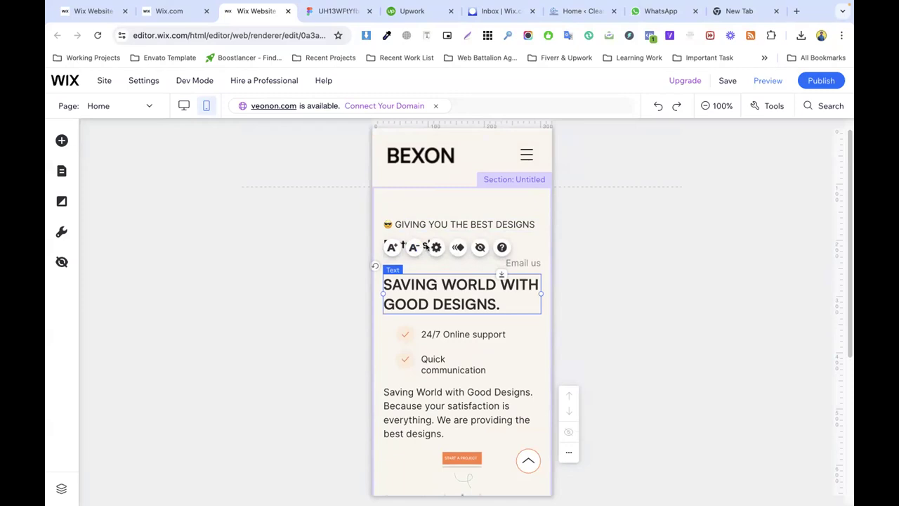
pyautogui.click(426, 244)
pyautogui.moveTo(454, 288); pyautogui.dragTo(437, 452)
pyautogui.click(443, 247)
pyautogui.click(441, 225)
pyautogui.moveTo(442, 224); pyautogui.dragTo(446, 210)
pyautogui.click(417, 244)
pyautogui.click(416, 245)
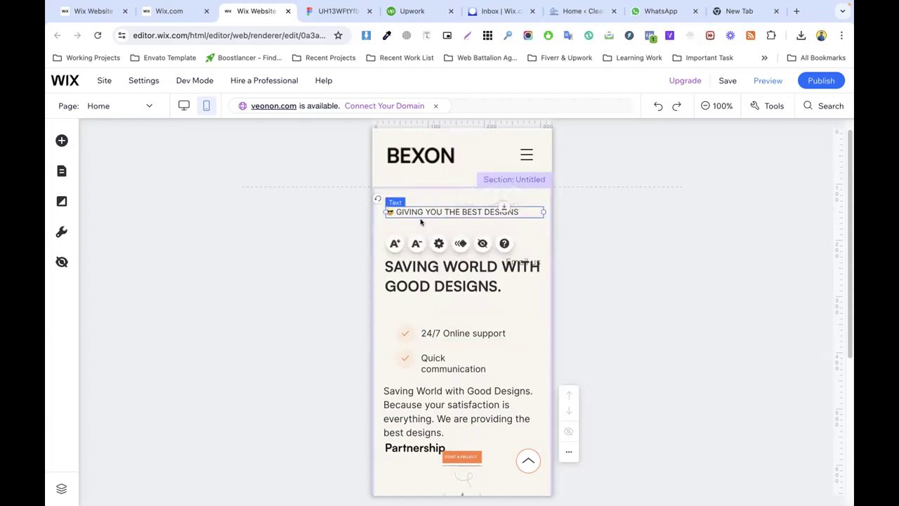
pyautogui.moveTo(429, 279); pyautogui.dragTo(448, 242)
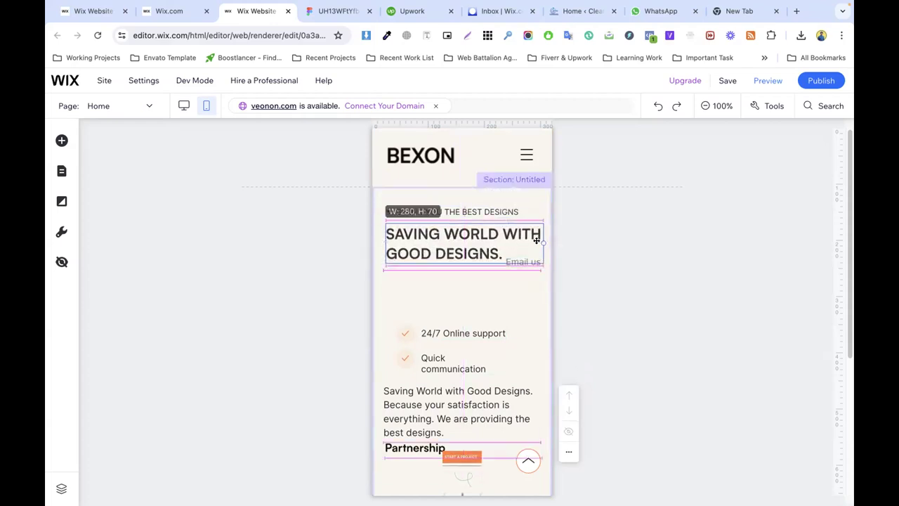
pyautogui.click(417, 289)
pyautogui.click(417, 289)
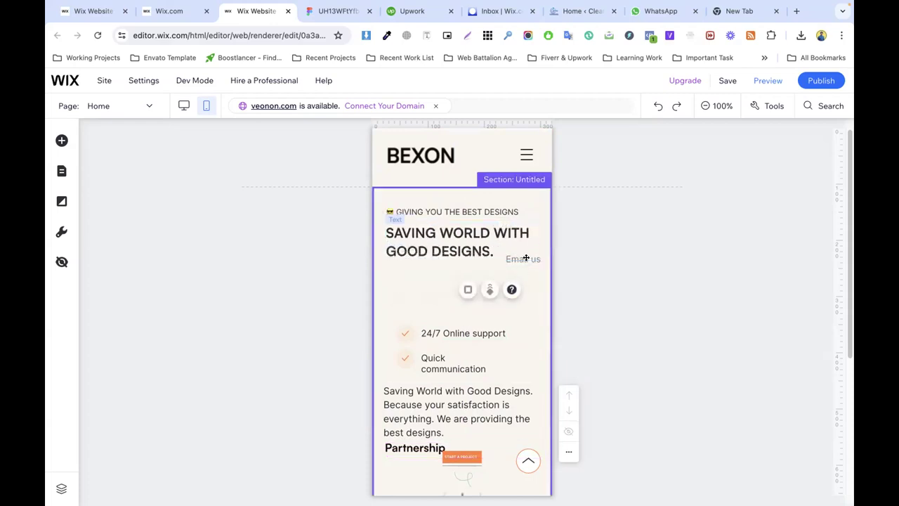
# Step: Move Email us below the heading and line up 24/7 Online support beside it
pyautogui.moveTo(518, 259); pyautogui.dragTo(436, 279)
pyautogui.click(394, 280)
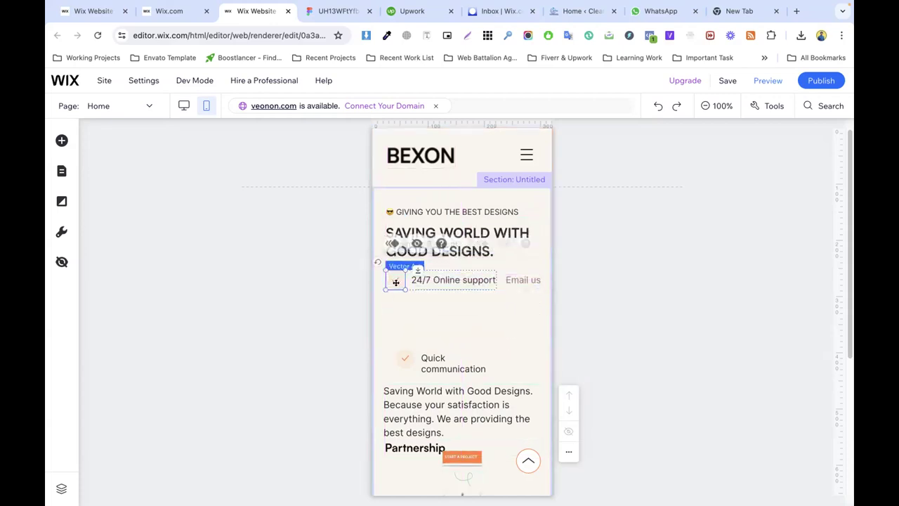
pyautogui.click(441, 279)
pyautogui.moveTo(441, 278); pyautogui.dragTo(435, 276)
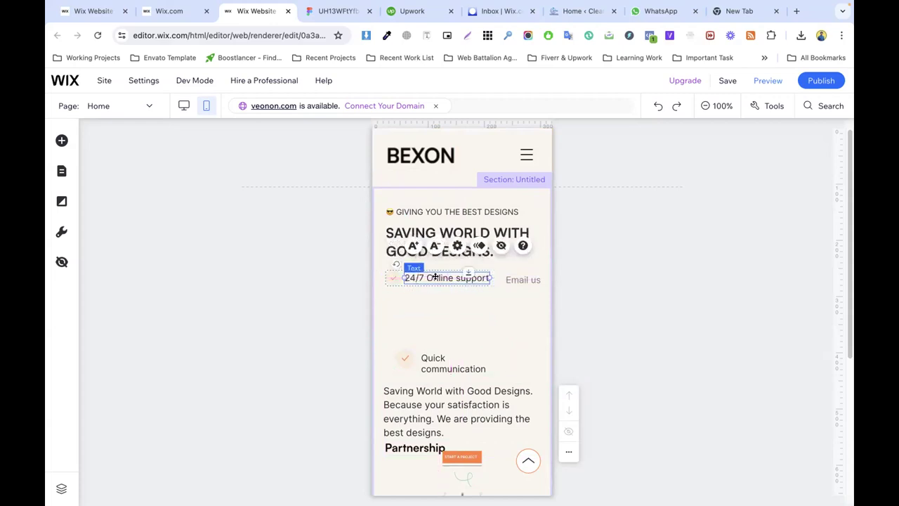
pyautogui.click(418, 358)
pyautogui.click(412, 359)
pyautogui.moveTo(418, 358); pyautogui.dragTo(470, 313)
pyautogui.click(504, 308)
pyautogui.click(426, 277)
pyautogui.click(432, 276)
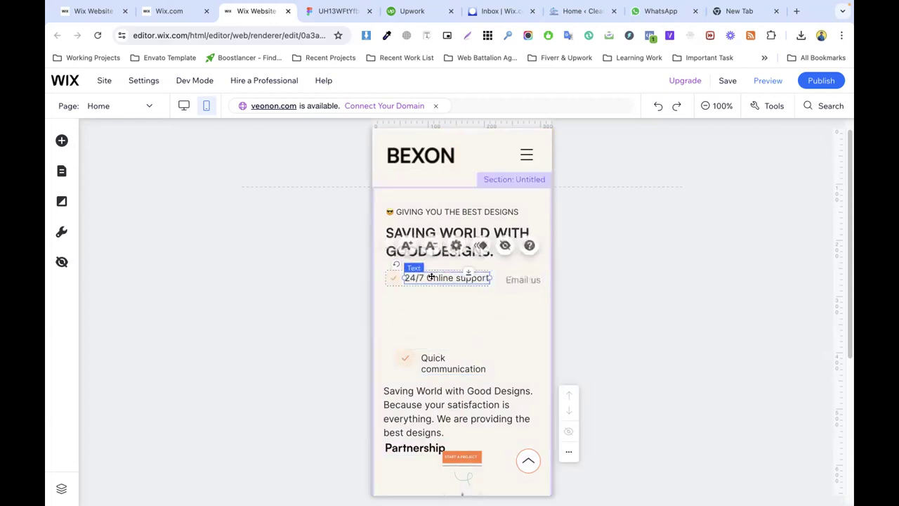
pyautogui.moveTo(423, 276); pyautogui.dragTo(421, 276)
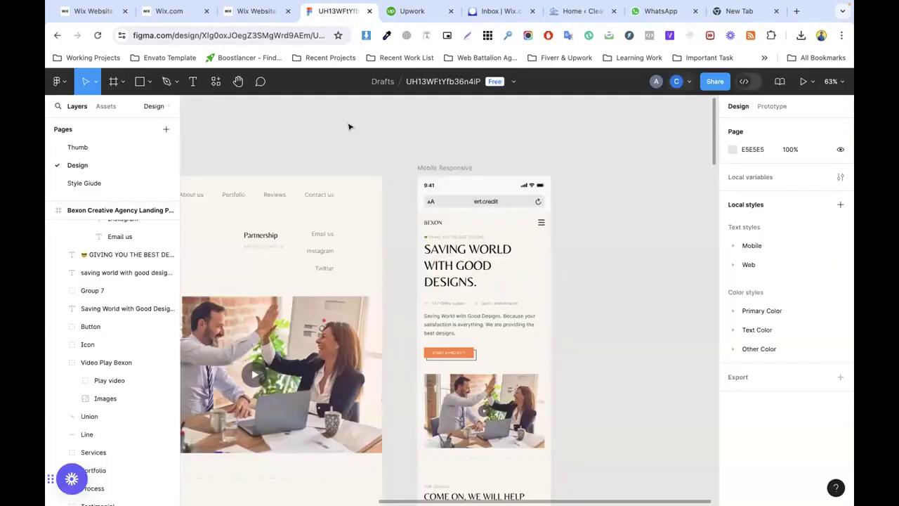
pyautogui.click(348, 12)
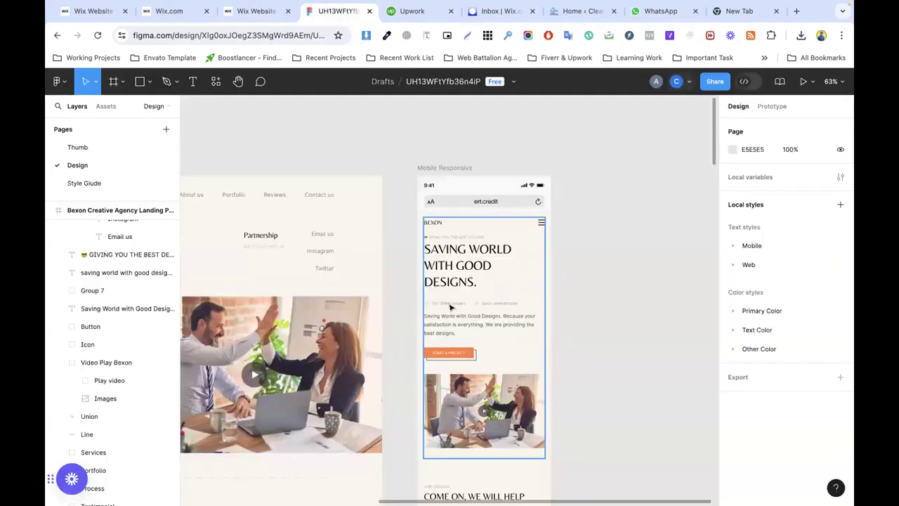
# Step: Check the 24/7 Online support font size in Figma's mobile frame
pyautogui.click(450, 307)
pyautogui.doubleClick(448, 303)
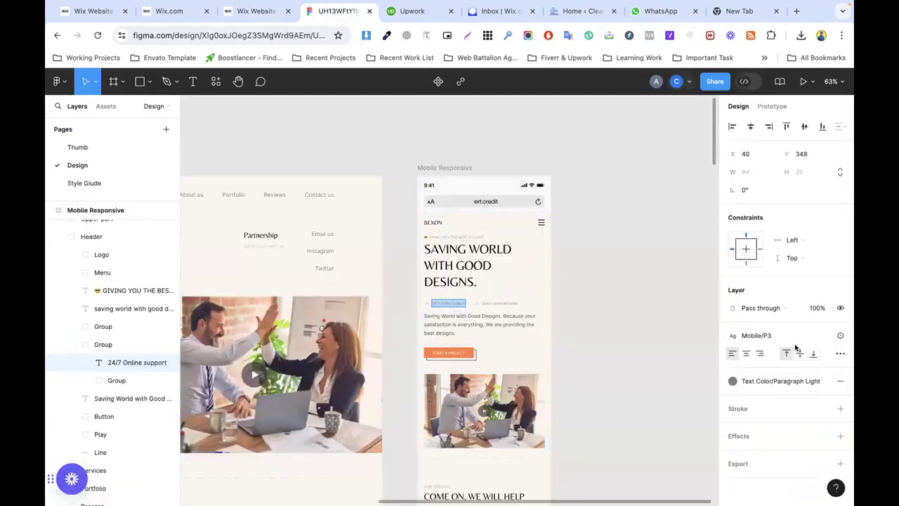
pyautogui.click(840, 335)
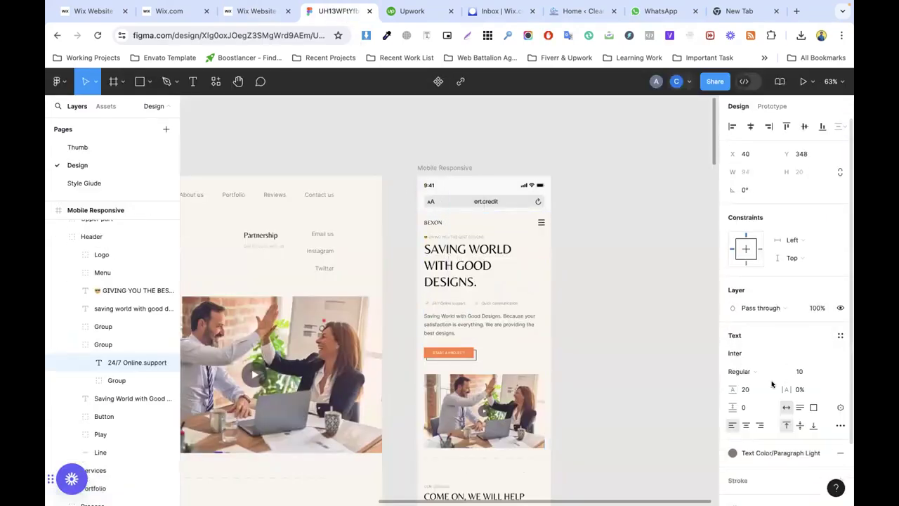
pyautogui.click(279, 14)
# Step: Shrink 24/7 Online support to 10px and narrow its text box
pyautogui.click(431, 245)
pyautogui.click(432, 245)
pyautogui.click(432, 245)
pyautogui.click(431, 245)
pyautogui.click(432, 245)
pyautogui.click(431, 245)
pyautogui.click(455, 293)
pyautogui.click(423, 272)
pyautogui.click(422, 272)
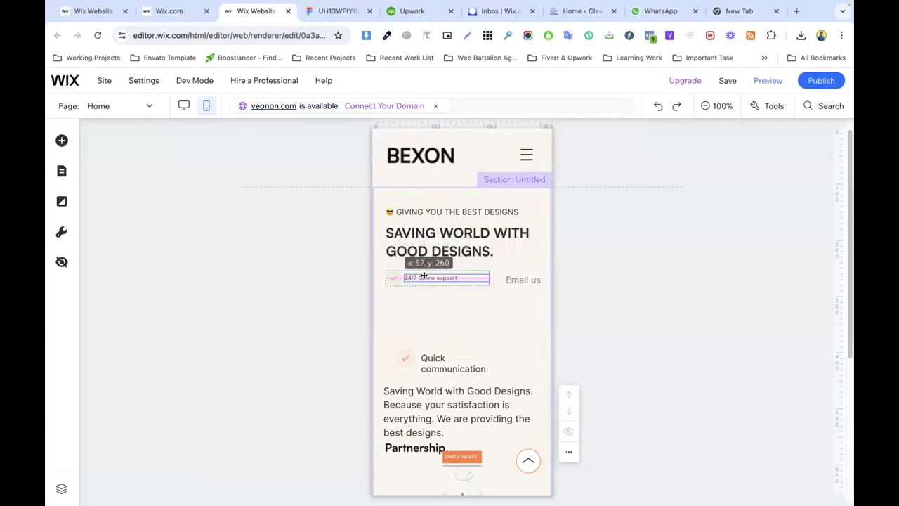
pyautogui.click(395, 276)
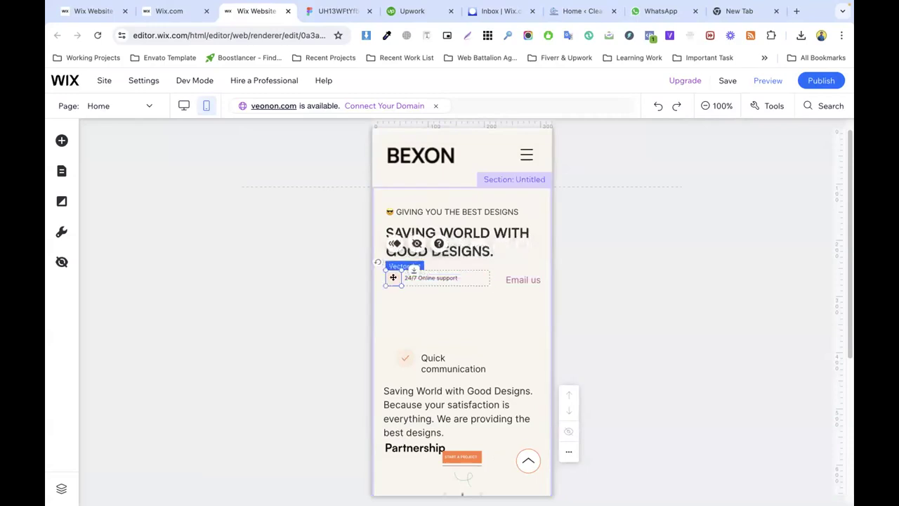
pyautogui.moveTo(419, 278); pyautogui.dragTo(419, 274)
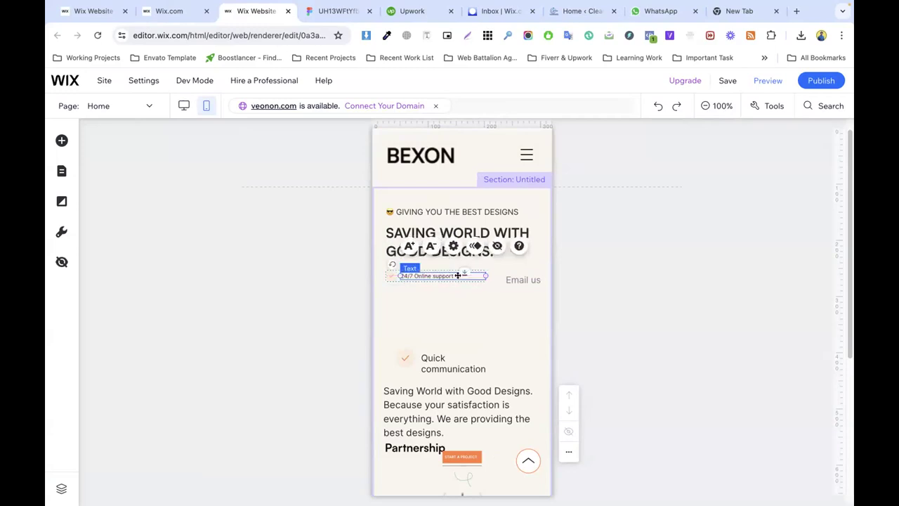
pyautogui.moveTo(482, 275); pyautogui.dragTo(469, 329)
# Step: Move Quick communication beside 24/7 Online support and shrink it to 10px
pyautogui.click(470, 275)
pyautogui.click(442, 358)
pyautogui.moveTo(441, 358); pyautogui.dragTo(487, 275)
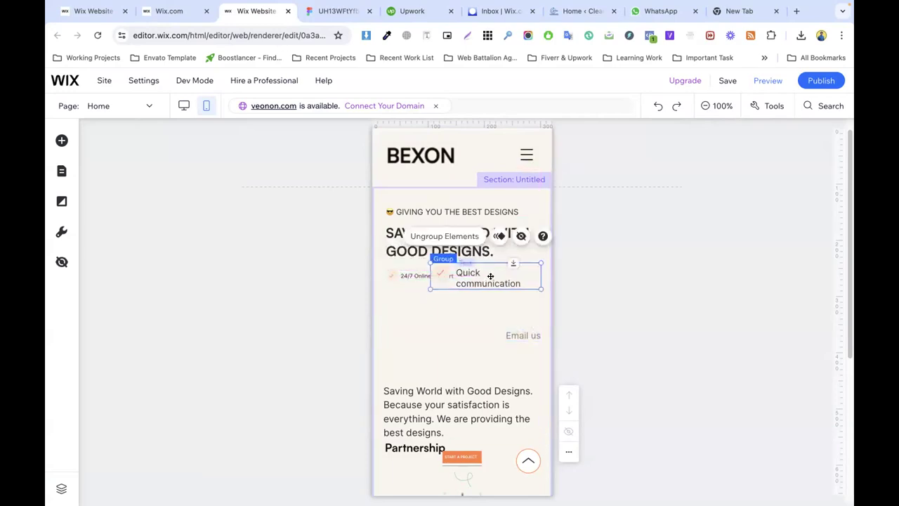
pyautogui.doubleClick(486, 273)
pyautogui.click(454, 241)
pyautogui.click(453, 241)
pyautogui.click(453, 241)
pyautogui.click(454, 241)
pyautogui.click(454, 241)
pyautogui.click(482, 299)
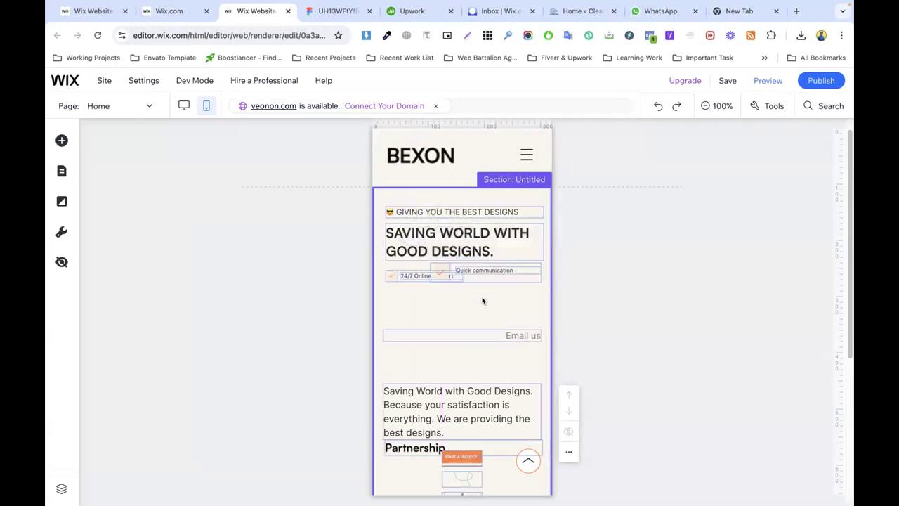
# Step: Nudge Quick communication into line with 24/7 Online support, then compare with Figma
pyautogui.click(475, 268)
pyautogui.moveTo(482, 269)
pyautogui.mouseDown()
pyautogui.moveTo(444, 273)
pyautogui.moveTo(490, 273)
pyautogui.mouseUp()
pyautogui.click(487, 283)
pyautogui.click(492, 271)
pyautogui.click(422, 304)
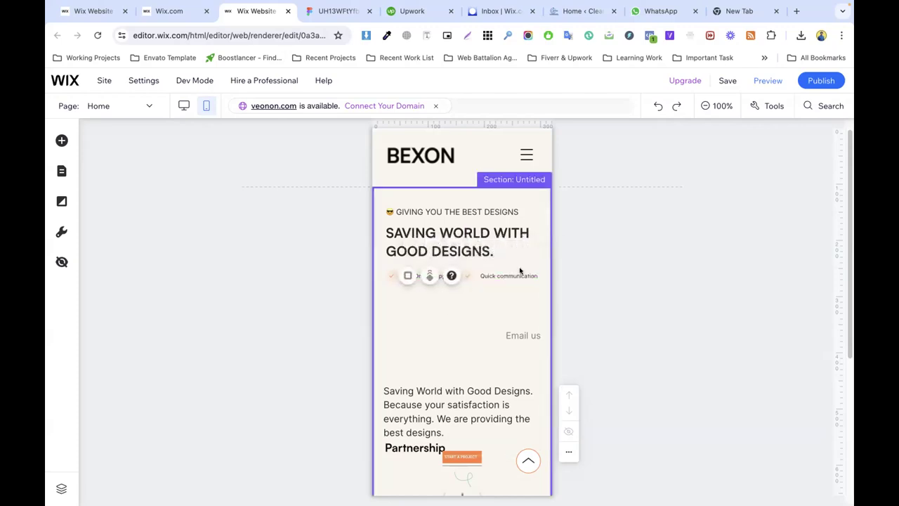
pyautogui.click(332, 11)
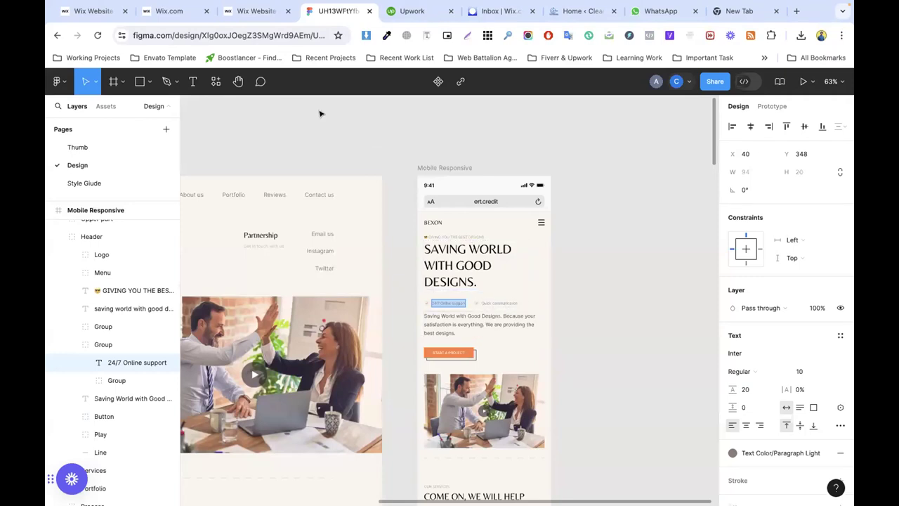
# Step: Reposition the Saving World paragraph and hide Email us on mobile
pyautogui.click(256, 11)
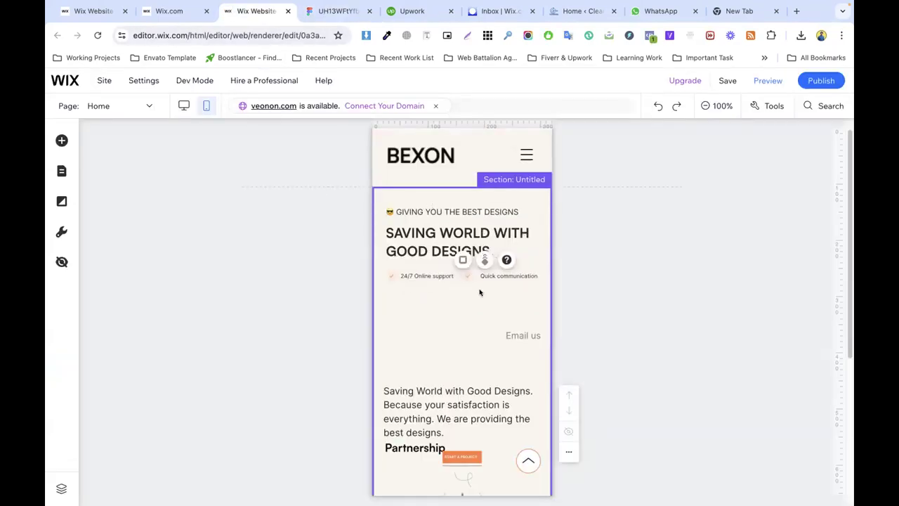
pyautogui.click(511, 333)
pyautogui.moveTo(449, 392); pyautogui.dragTo(449, 306)
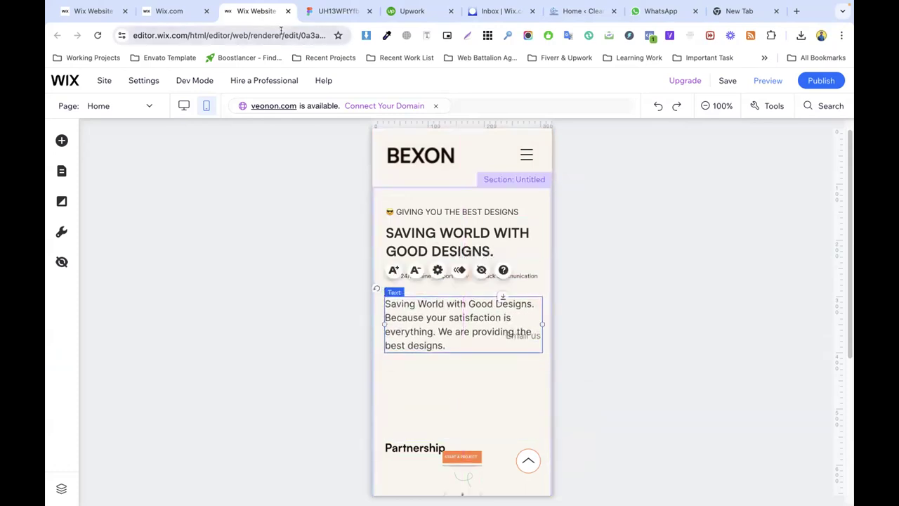
pyautogui.click(337, 11)
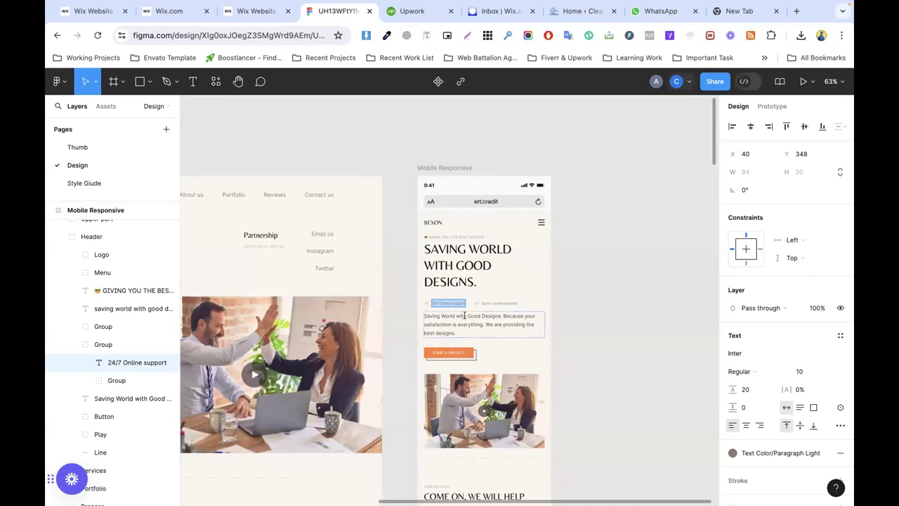
pyautogui.click(256, 11)
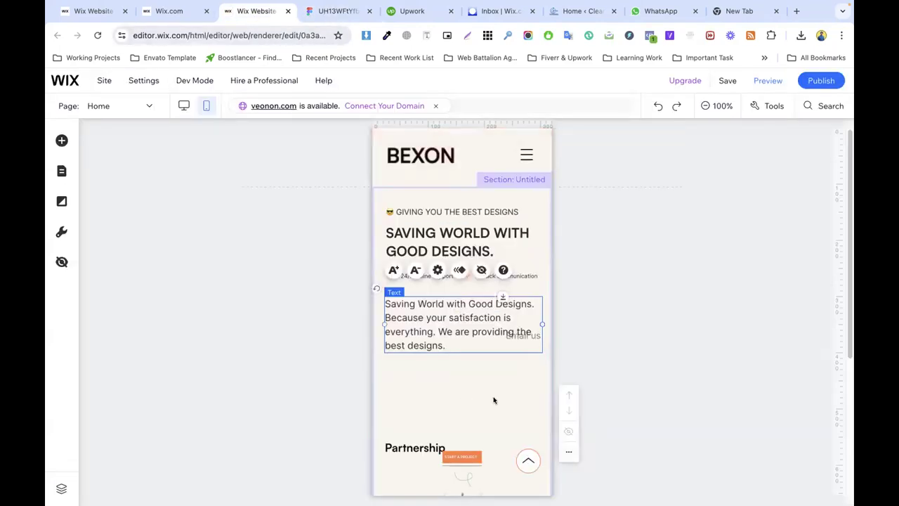
pyautogui.click(524, 286)
pyautogui.moveTo(494, 326); pyautogui.dragTo(492, 395)
pyautogui.click(530, 335)
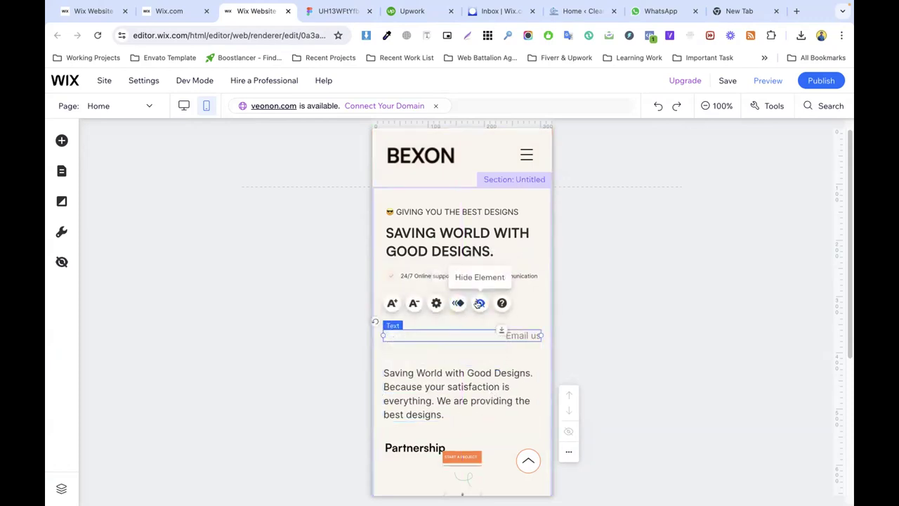
pyautogui.click(479, 303)
# Step: Move the paragraph under the checklist, hide Partnership, and raise START A PROJECT below it
pyautogui.click(458, 361)
pyautogui.moveTo(457, 361); pyautogui.dragTo(439, 312)
pyautogui.moveTo(420, 432); pyautogui.dragTo(435, 346)
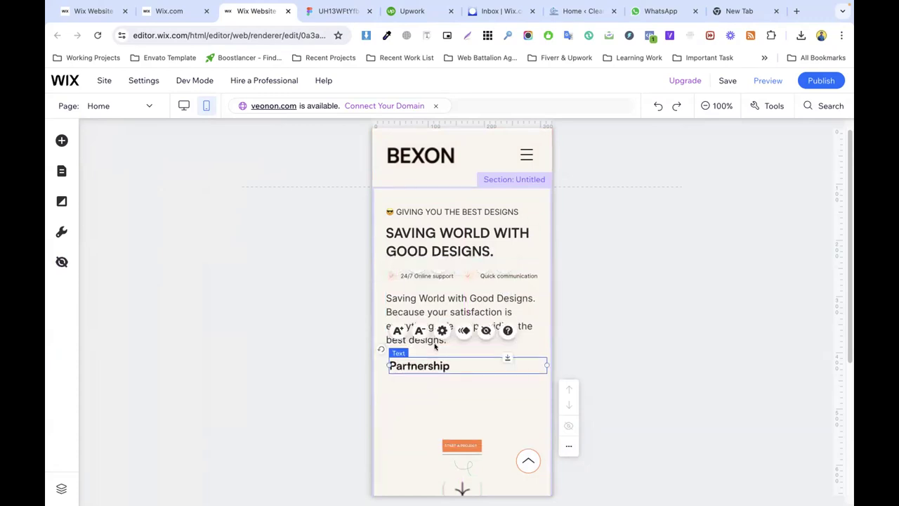
pyautogui.click(485, 330)
pyautogui.click(463, 427)
pyautogui.moveTo(463, 428); pyautogui.dragTo(457, 374)
pyautogui.click(470, 442)
pyautogui.click(464, 450)
pyautogui.moveTo(464, 450); pyautogui.dragTo(490, 362)
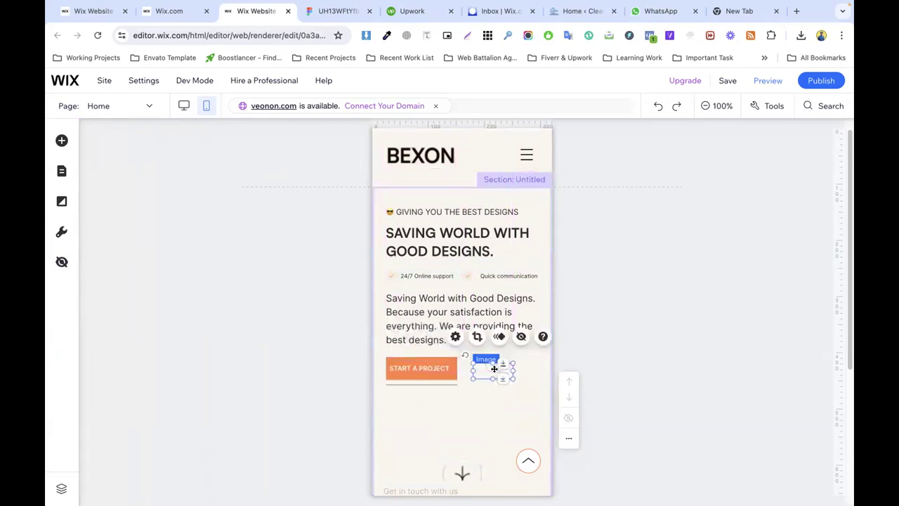
pyautogui.click(460, 472)
# Step: Hide the squiggle and resize the START A PROJECT button to about 208 by 40
pyautogui.click(333, 11)
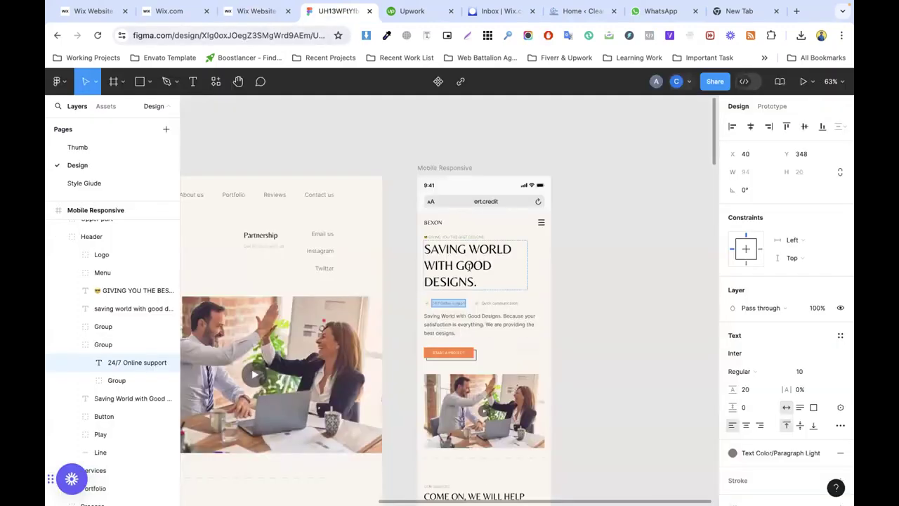
pyautogui.scroll(-3, 490, 283)
pyautogui.click(256, 11)
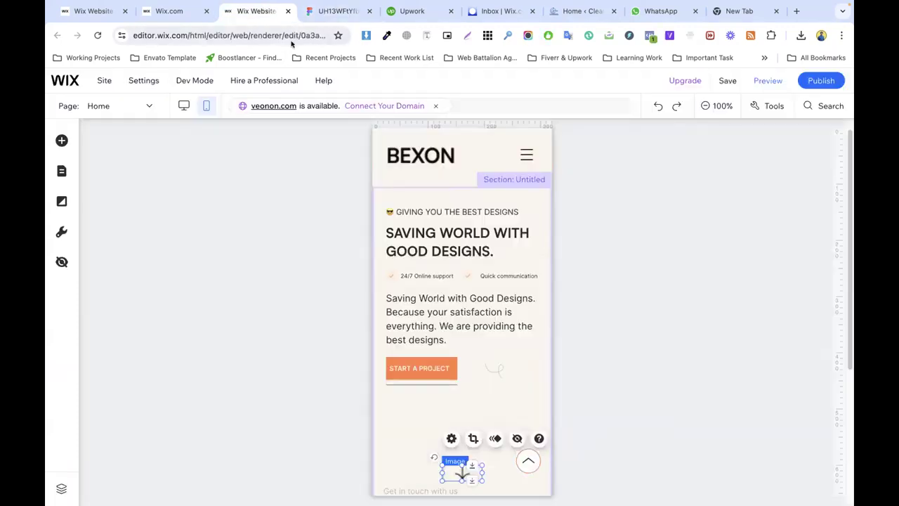
pyautogui.scroll(-3, 495, 260)
pyautogui.click(493, 234)
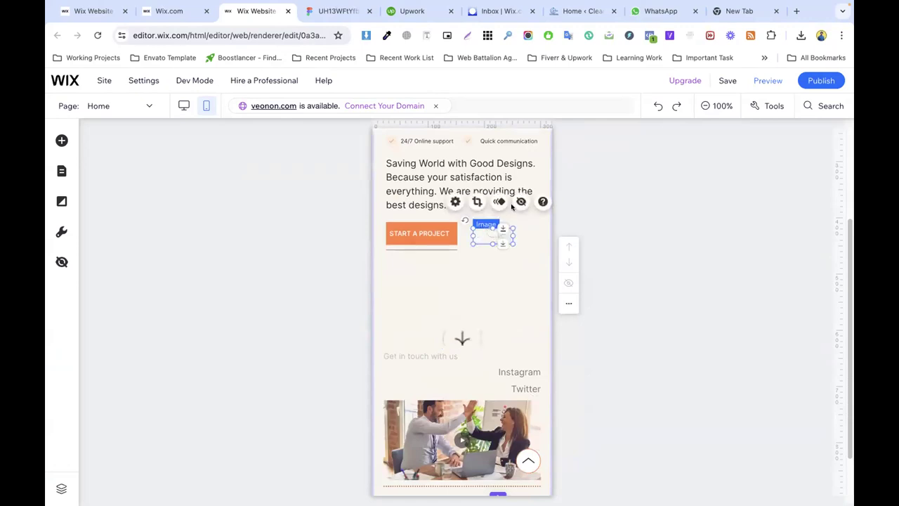
pyautogui.click(520, 201)
pyautogui.click(334, 10)
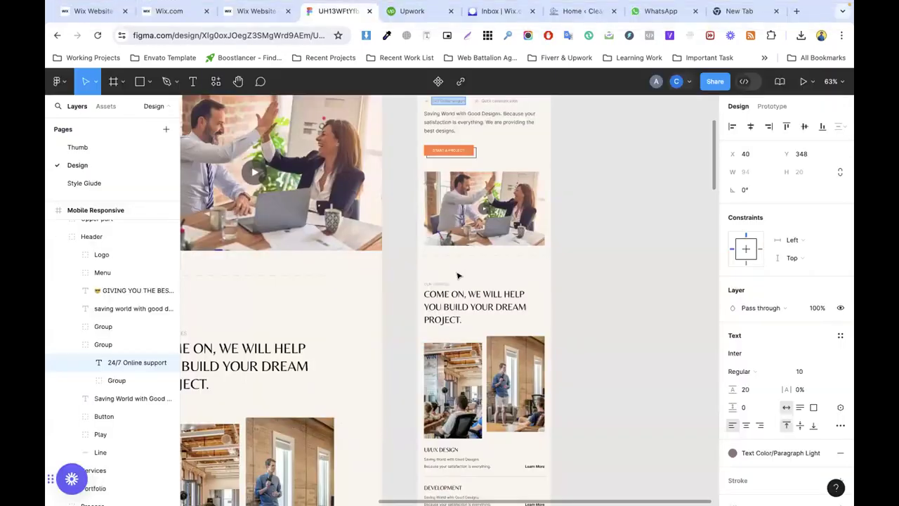
pyautogui.click(257, 10)
pyautogui.click(453, 233)
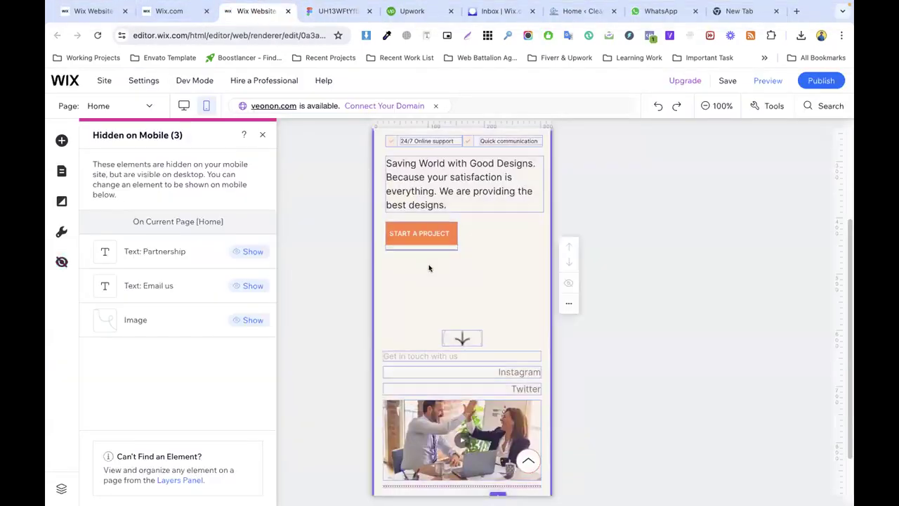
pyautogui.moveTo(457, 233); pyautogui.dragTo(502, 233)
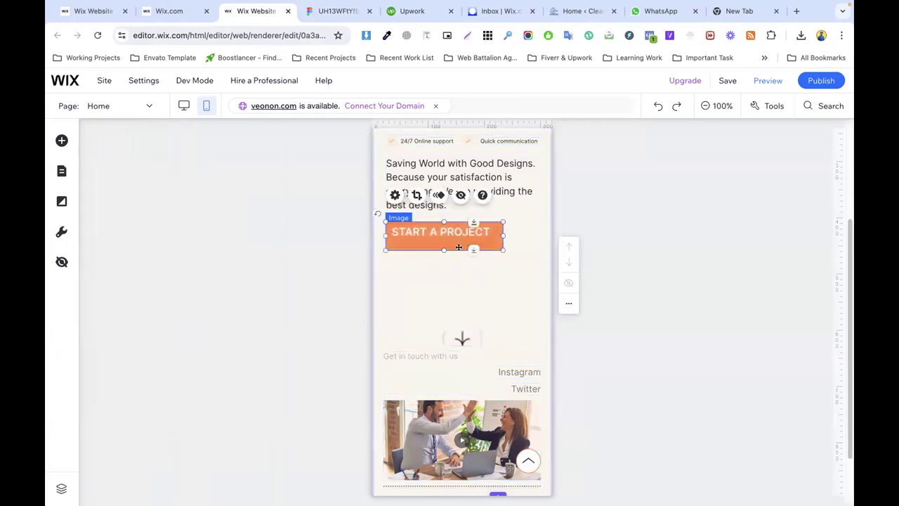
pyautogui.moveTo(438, 246); pyautogui.dragTo(441, 242)
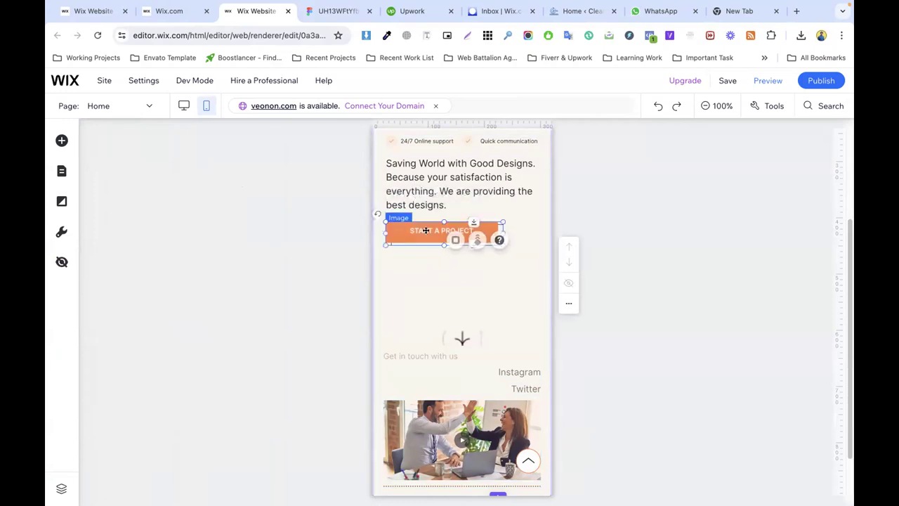
pyautogui.moveTo(501, 230); pyautogui.dragTo(485, 236)
pyautogui.click(472, 295)
# Step: Hide Get in touch with us, the down arrow, Instagram and Twitter on mobile
pyautogui.click(461, 343)
pyautogui.click(460, 348)
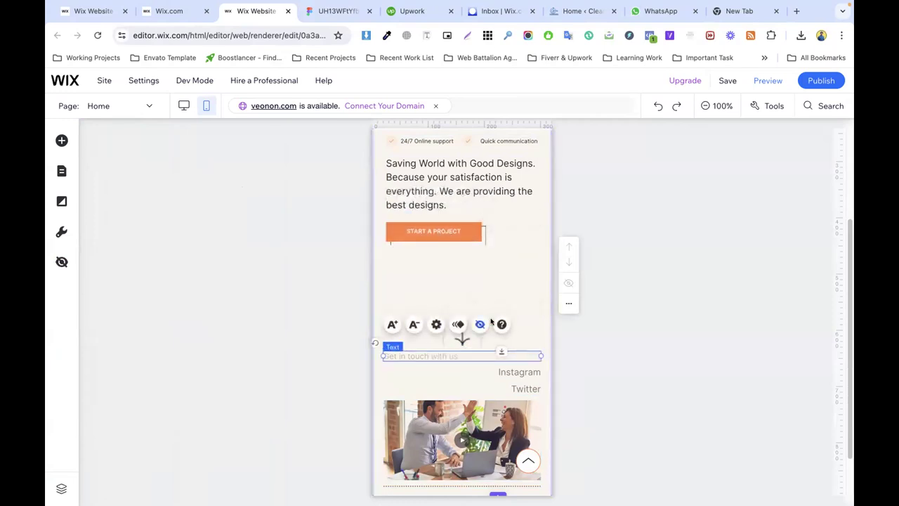
pyautogui.click(478, 324)
pyautogui.click(462, 341)
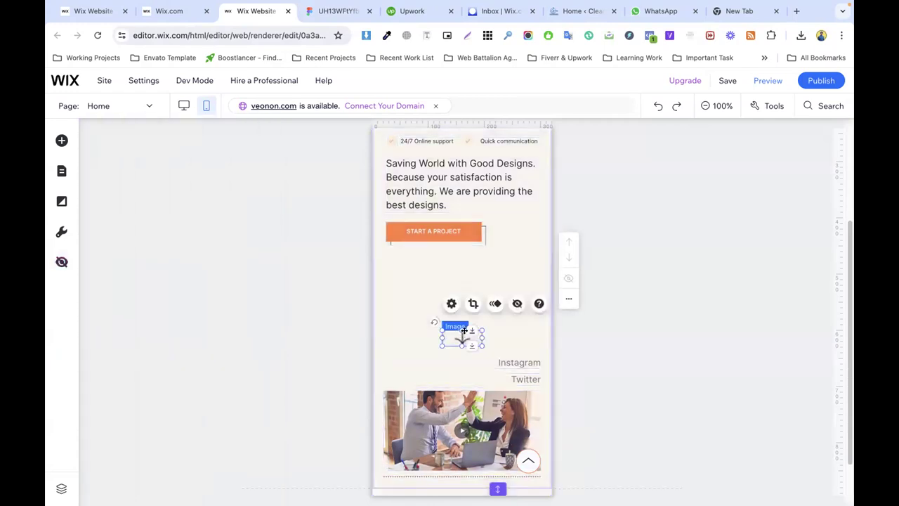
pyautogui.click(494, 303)
pyautogui.click(512, 347)
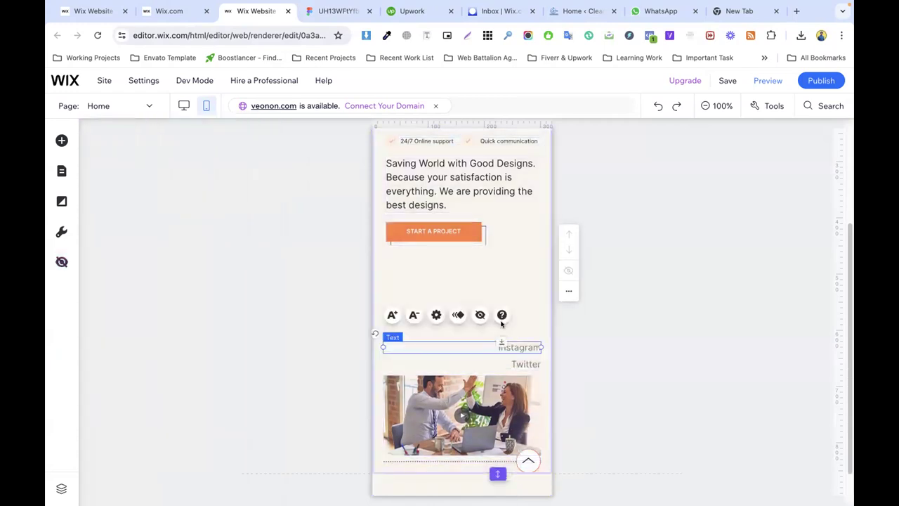
pyautogui.click(478, 316)
pyautogui.click(523, 355)
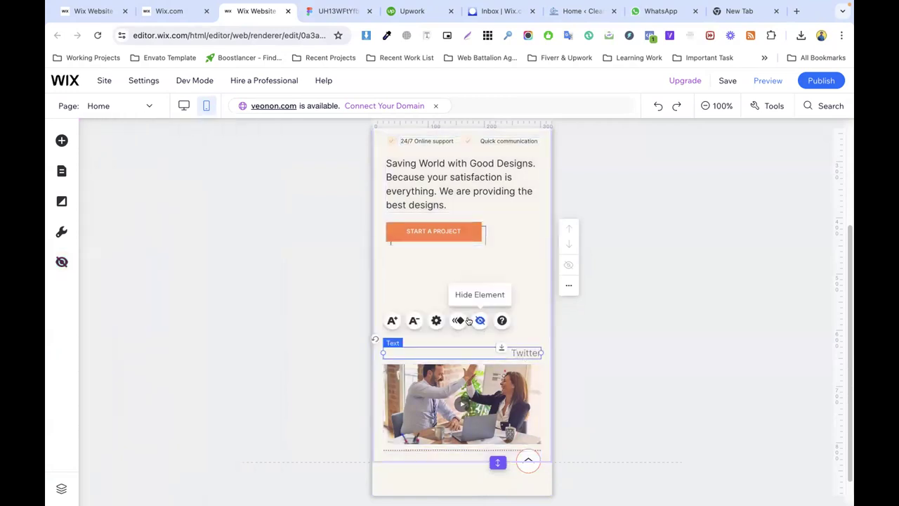
pyautogui.click(479, 318)
# Step: Move the photo beneath START A PROJECT and reset the button image's proportions
pyautogui.moveTo(463, 363); pyautogui.dragTo(452, 274)
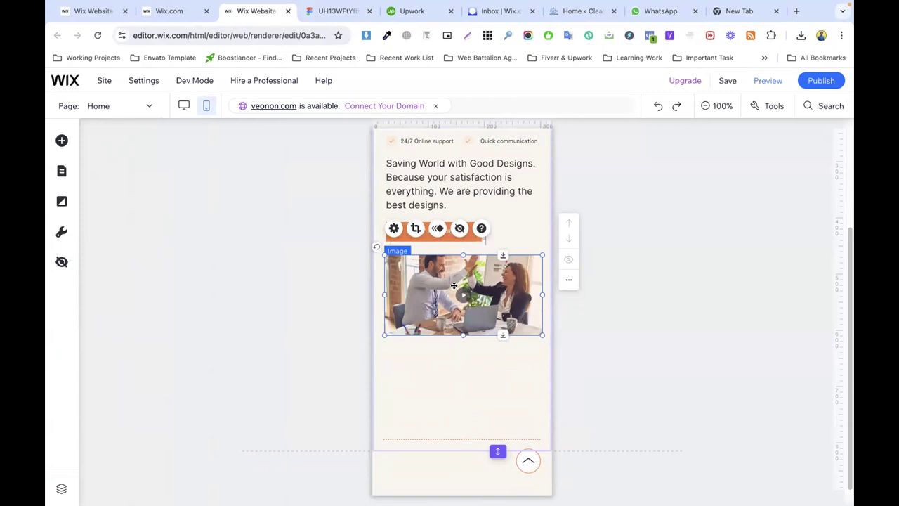
pyautogui.click(460, 243)
pyautogui.moveTo(437, 245); pyautogui.dragTo(433, 249)
pyautogui.click(504, 248)
pyautogui.click(461, 242)
pyautogui.click(464, 293)
pyautogui.click(436, 242)
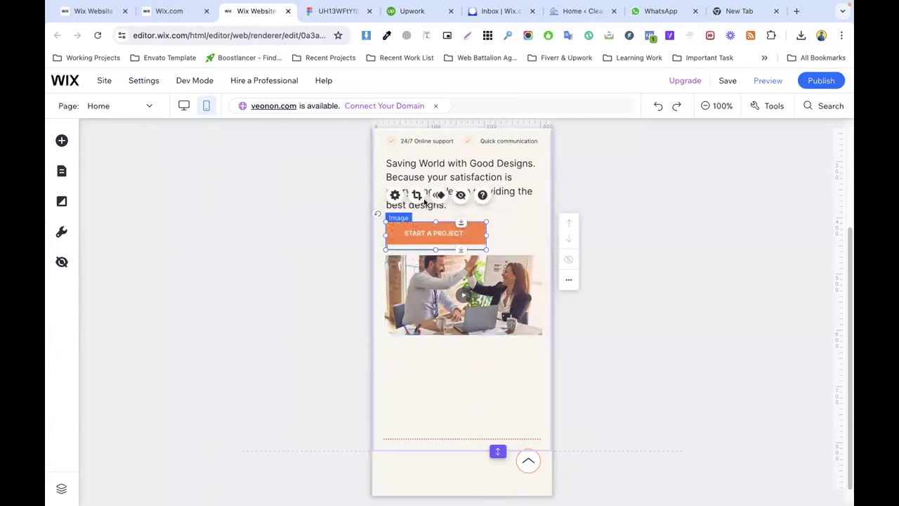
pyautogui.click(394, 194)
pyautogui.click(264, 371)
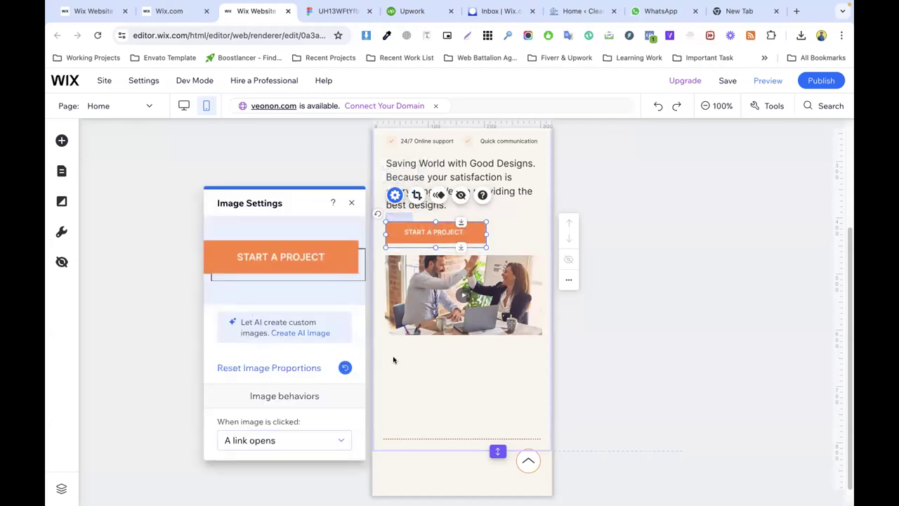
pyautogui.click(515, 309)
# Step: Nudge the photo, bring the dotted line under it, and shorten the section to 564 px
pyautogui.click(457, 384)
pyautogui.moveTo(397, 295); pyautogui.dragTo(395, 302)
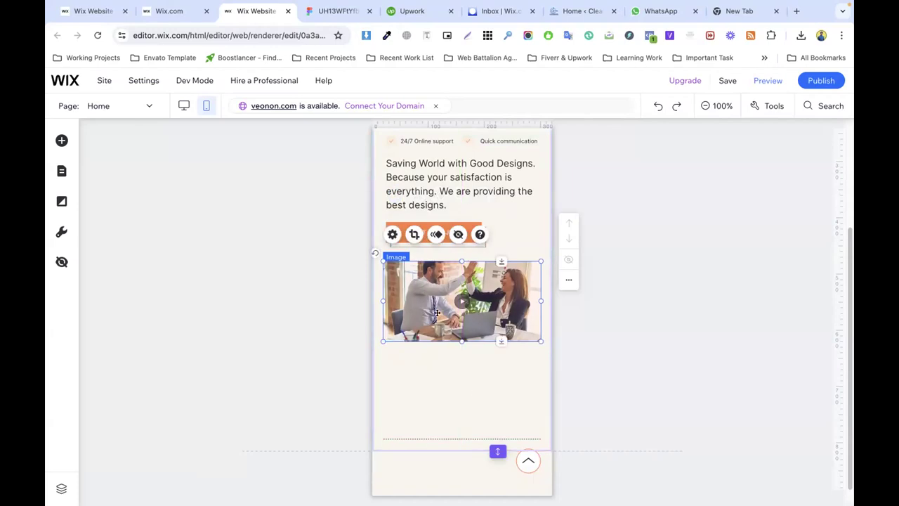
pyautogui.click(463, 400)
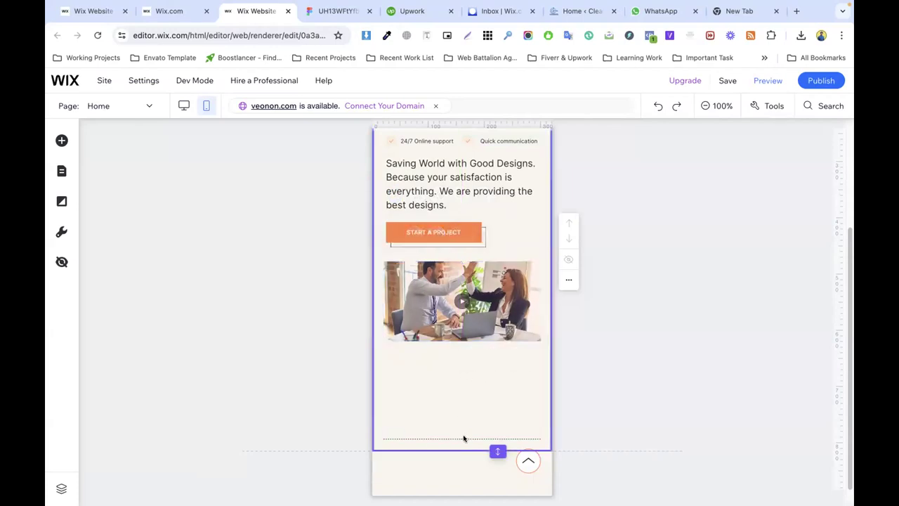
pyautogui.moveTo(461, 439); pyautogui.dragTo(458, 353)
pyautogui.click(532, 417)
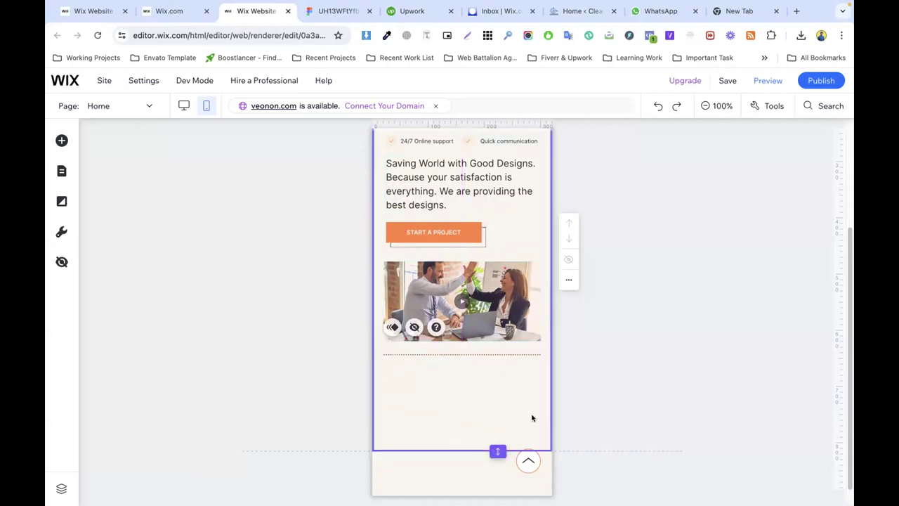
pyautogui.moveTo(497, 450); pyautogui.dragTo(500, 367)
# Step: Open the mobile menu for editing, then reposition and widen its menu items box
pyautogui.scroll(1, 484, 339)
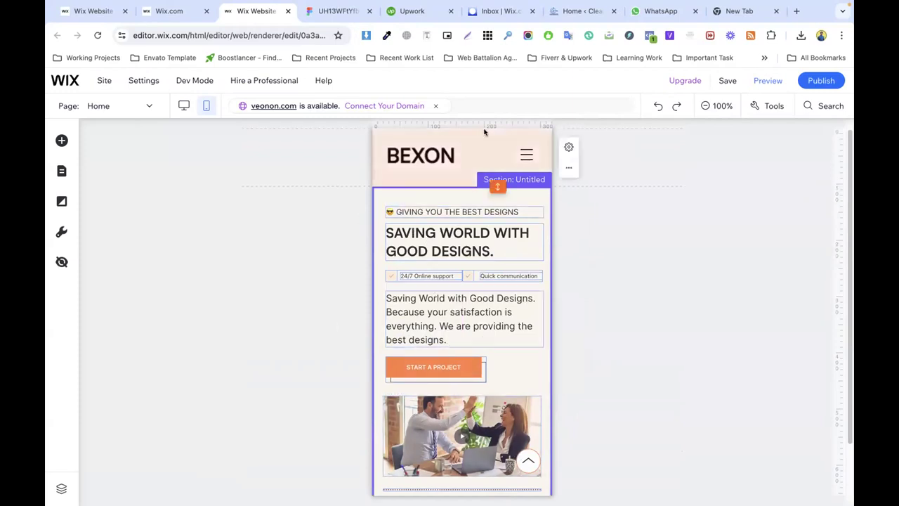
pyautogui.click(527, 157)
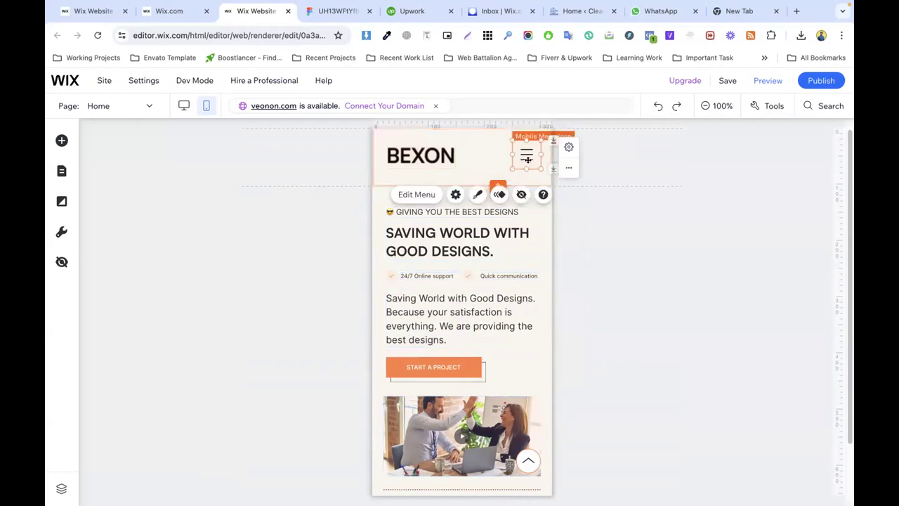
pyautogui.click(478, 196)
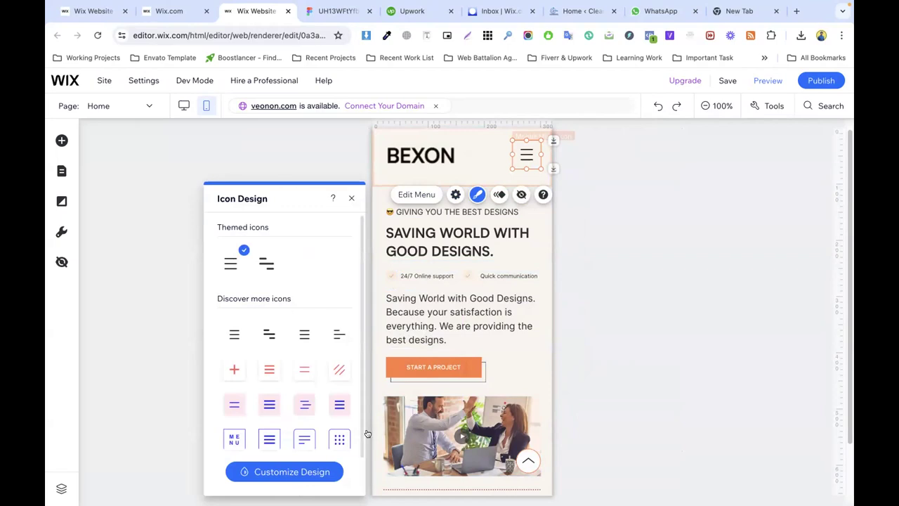
pyautogui.click(486, 283)
pyautogui.click(482, 295)
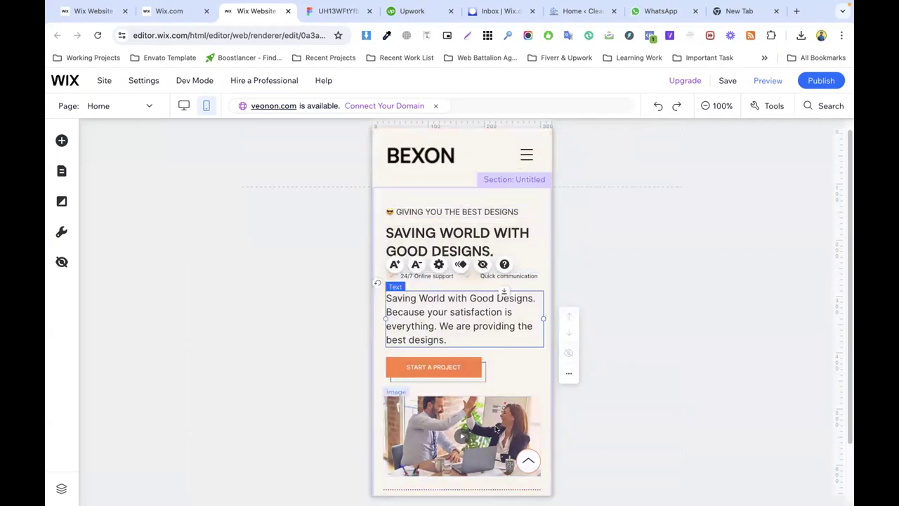
pyautogui.click(527, 154)
pyautogui.click(420, 194)
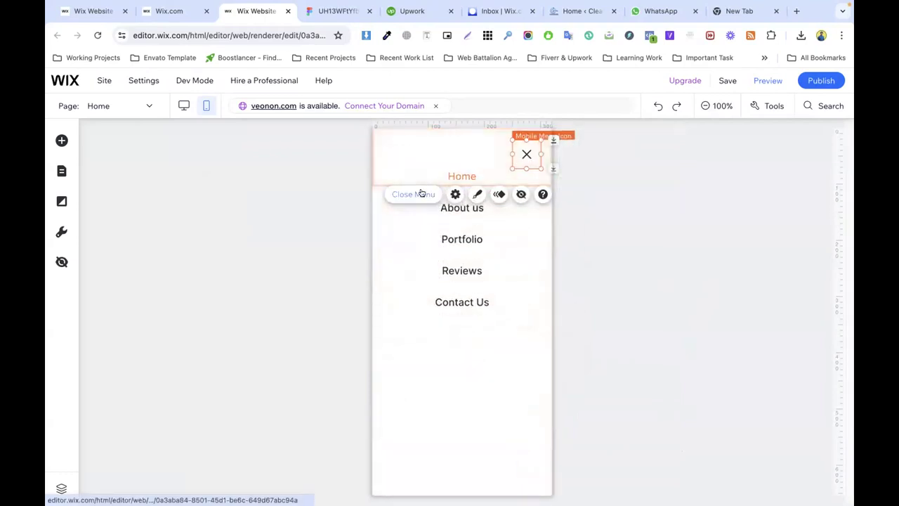
pyautogui.moveTo(465, 228); pyautogui.dragTo(527, 253)
pyautogui.moveTo(423, 255); pyautogui.dragTo(386, 254)
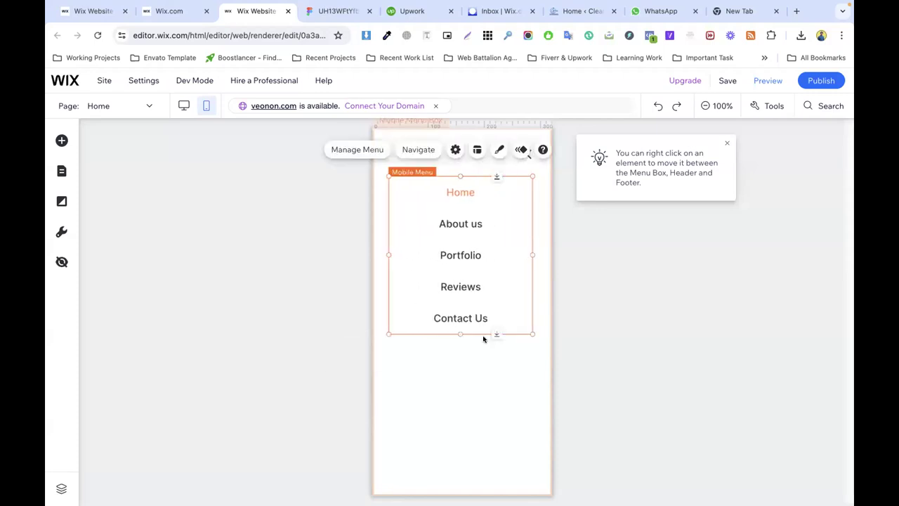
# Step: Left-align the mobile menu items in Menu Layout
pyautogui.click(477, 149)
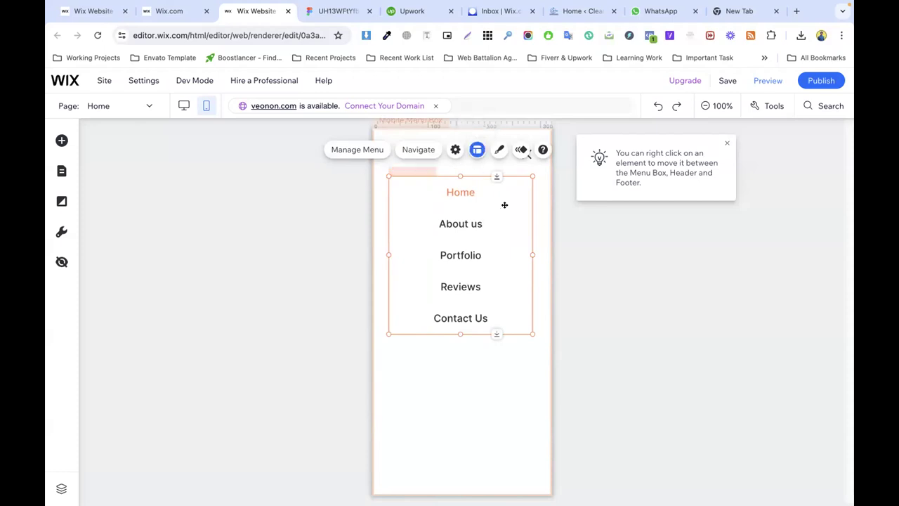
pyautogui.click(285, 217)
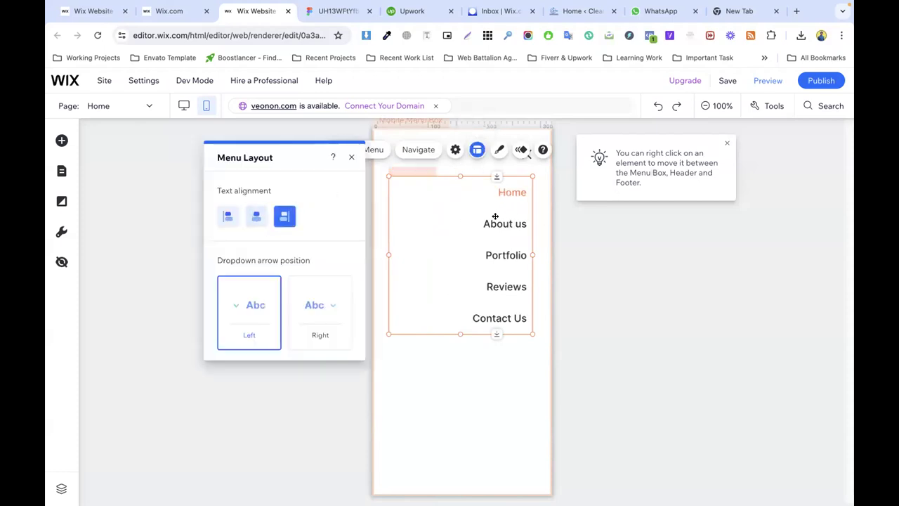
pyautogui.click(230, 217)
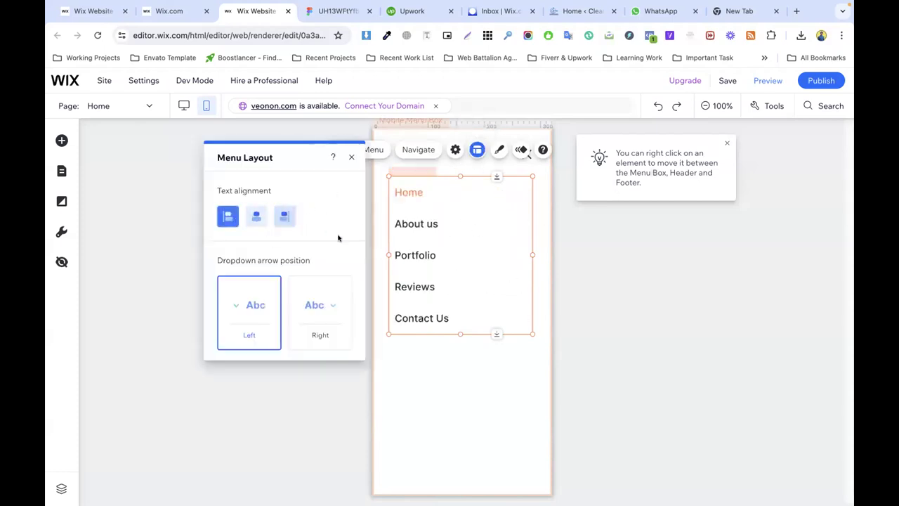
# Step: Change the menu box background colour to light beige #FAF5EF
pyautogui.click(472, 375)
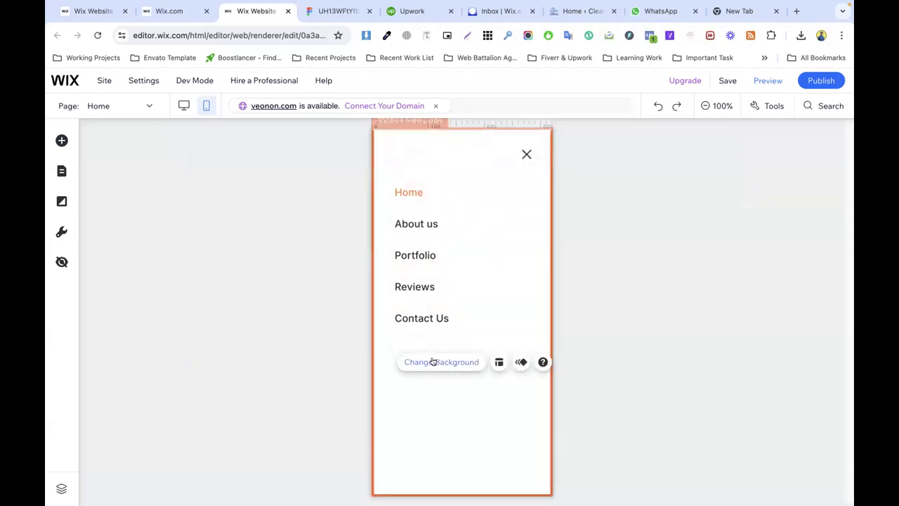
pyautogui.click(433, 362)
pyautogui.click(248, 242)
pyautogui.click(315, 357)
pyautogui.click(470, 385)
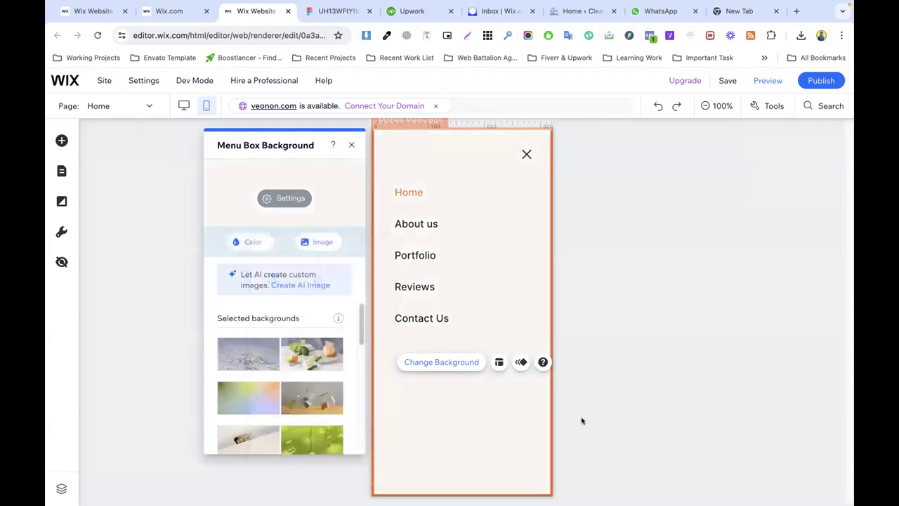
pyautogui.click(634, 407)
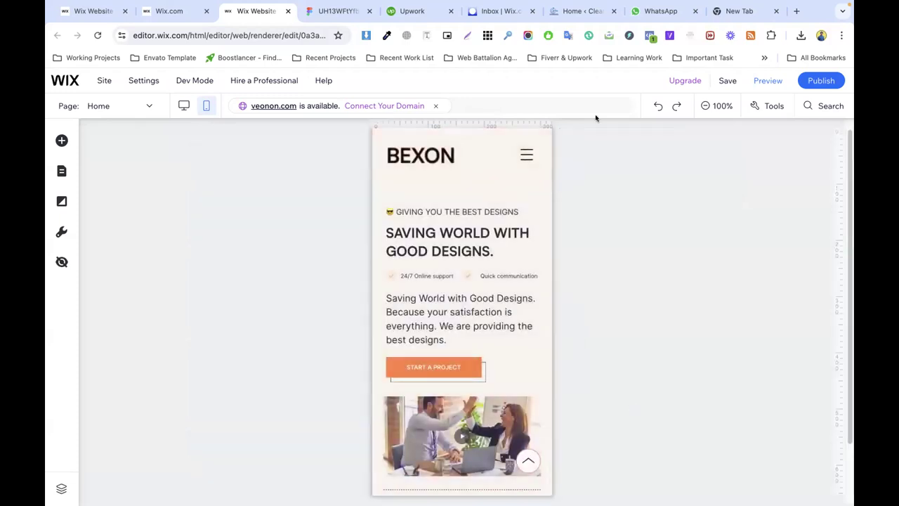
# Step: Publish the BEXON site twice, dismissing the Congratulations dialog each time
pyautogui.click(804, 83)
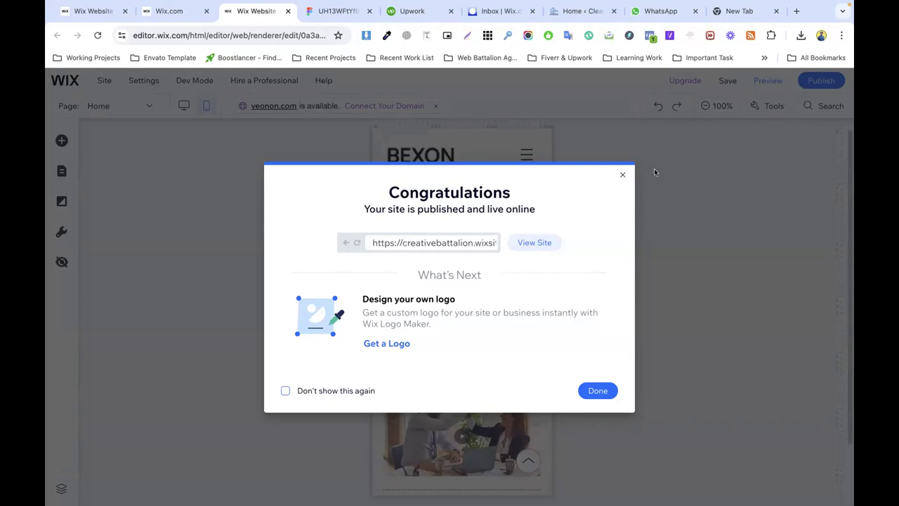
pyautogui.click(596, 389)
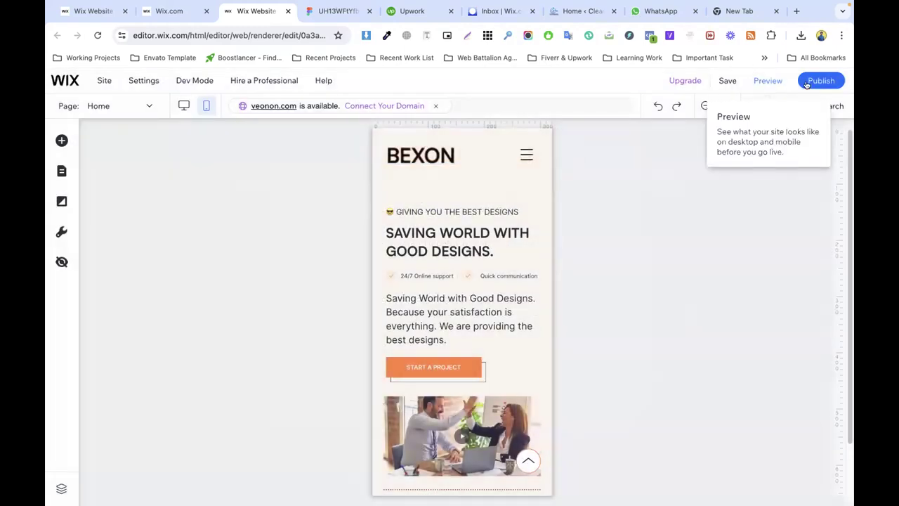
pyautogui.click(815, 81)
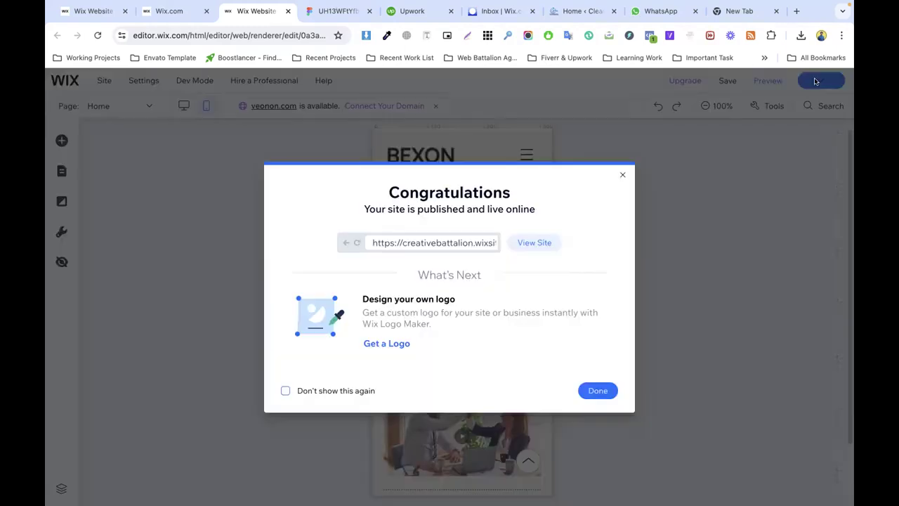
pyautogui.click(598, 389)
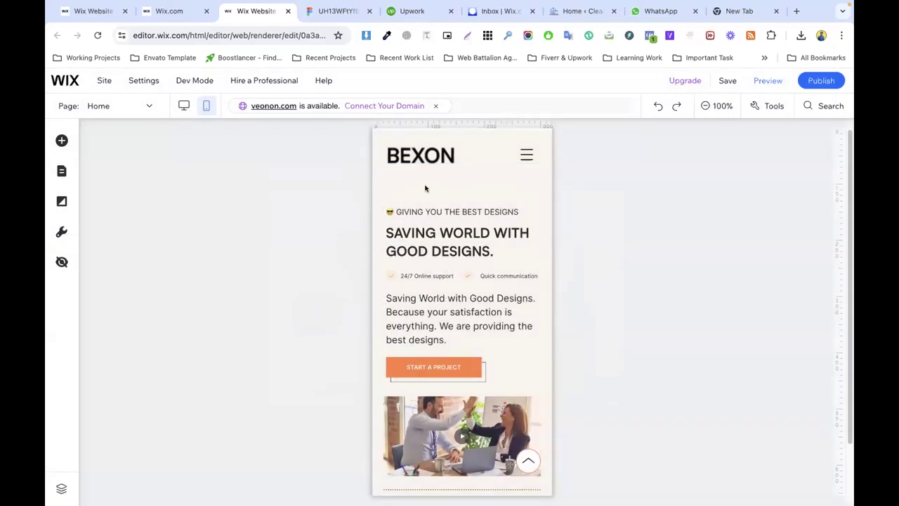
pyautogui.press('XF86AudioLowerVolume')
# Step: Search Google for 'free figma' templates from a new tab
pyautogui.click(337, 11)
pyautogui.click(745, 12)
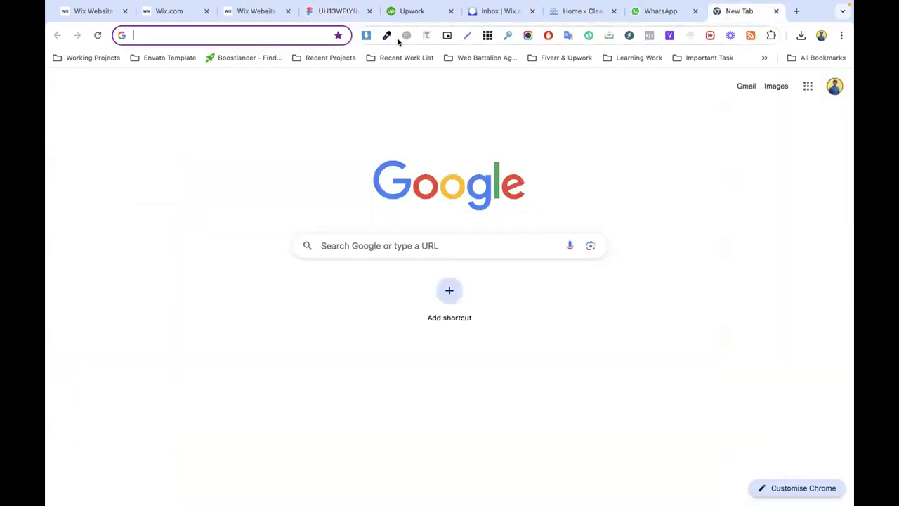
pyautogui.click(257, 34)
pyautogui.write('ui')
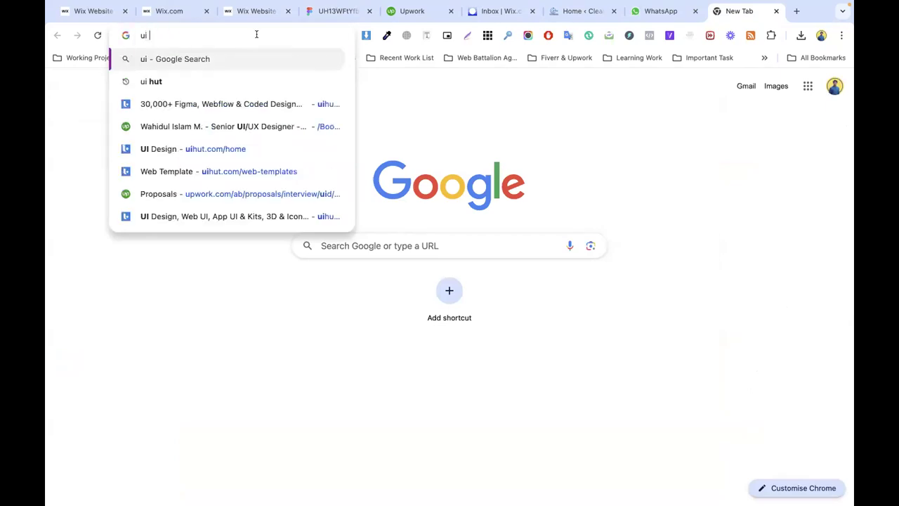
pyautogui.press('Escape')
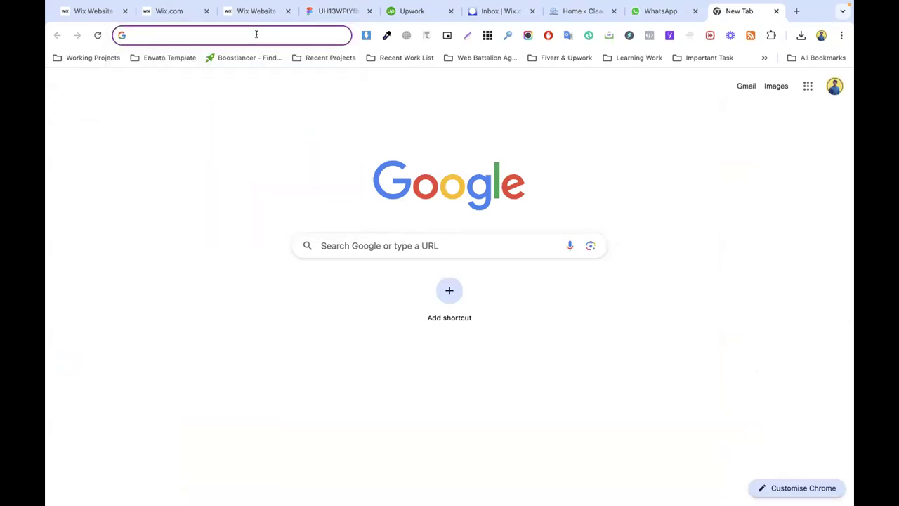
pyautogui.write('free figm')
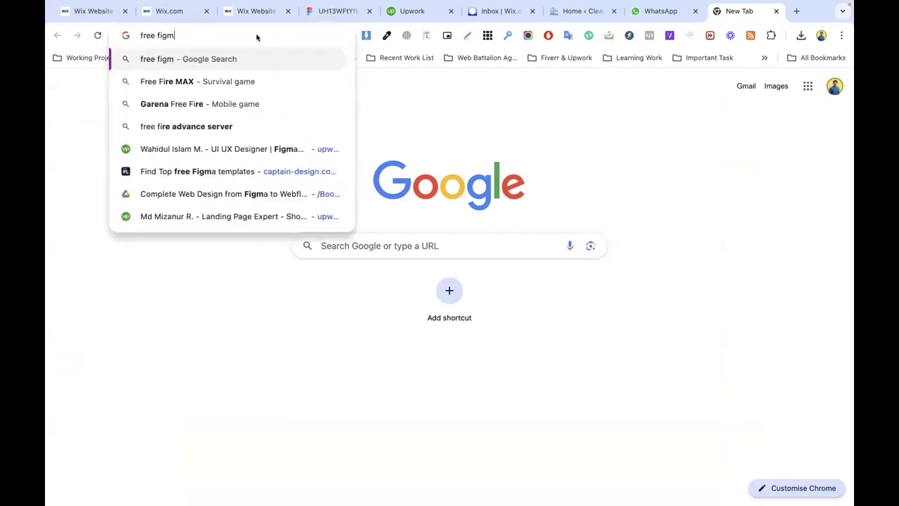
pyautogui.write('a')
pyautogui.press('Return')
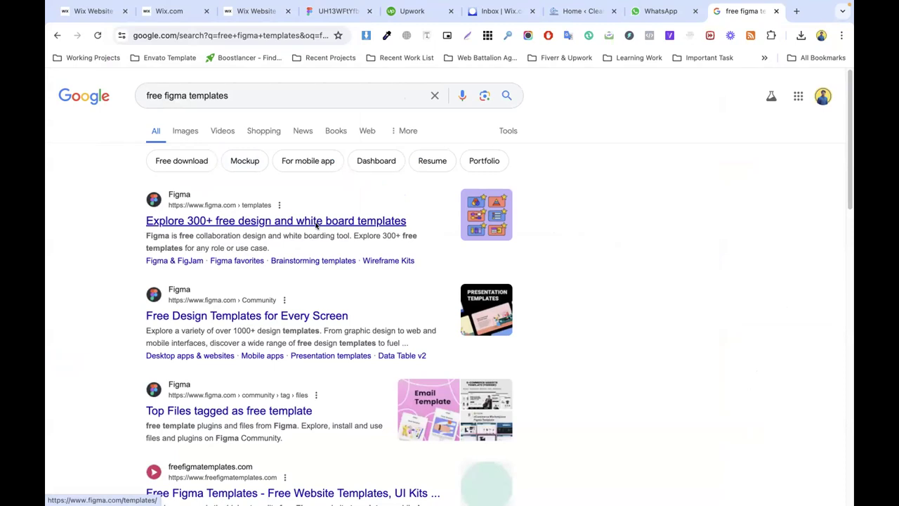
# Step: Scroll through the free figma templates search results
pyautogui.scroll(-5, 271, 314)
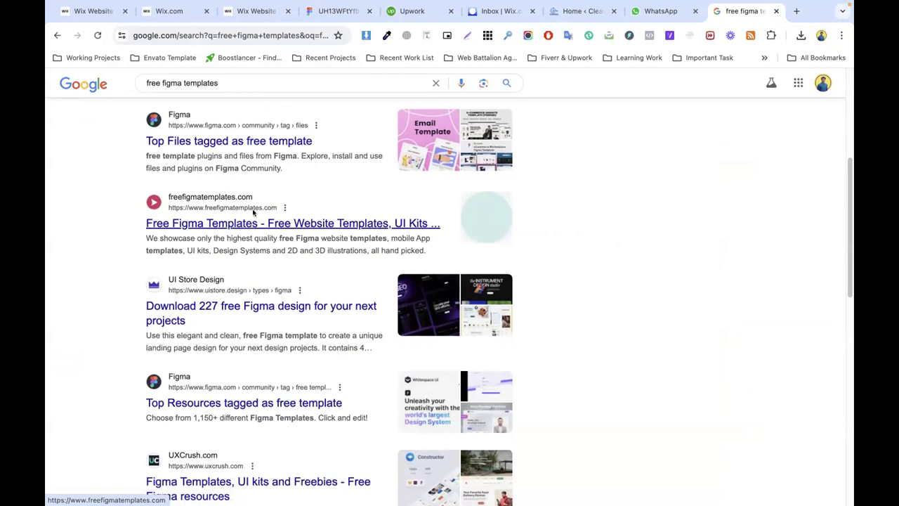
pyautogui.scroll(-2, 236, 237)
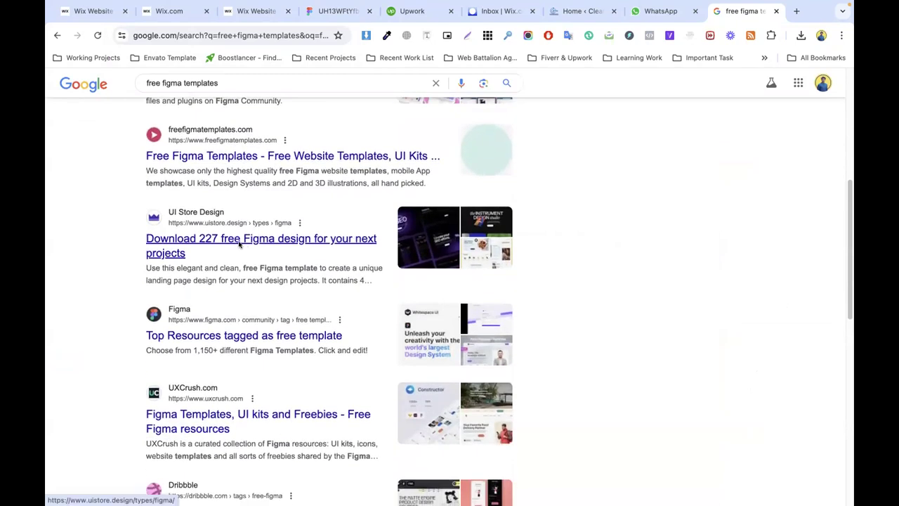
pyautogui.scroll(-3, 241, 241)
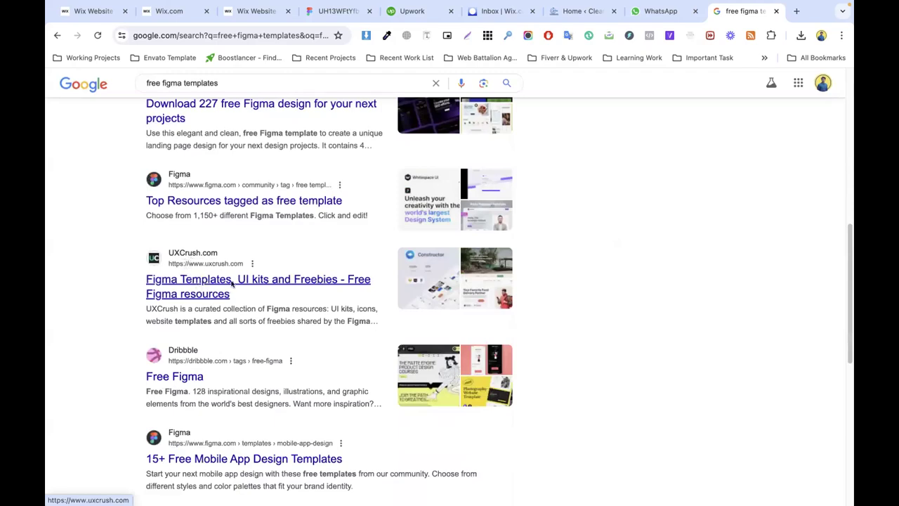
pyautogui.scroll(-6, 232, 283)
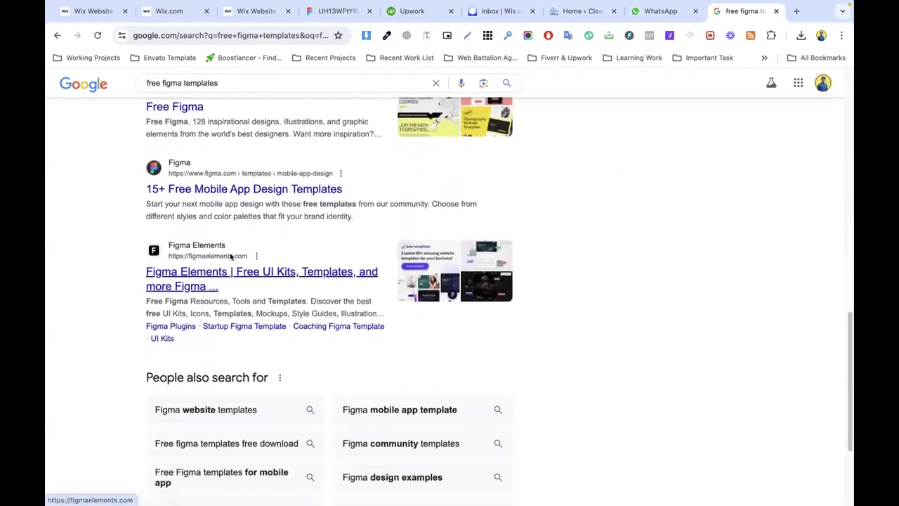
pyautogui.scroll(1, 219, 272)
pyautogui.scroll(-3, 221, 253)
pyautogui.scroll(-2, 224, 244)
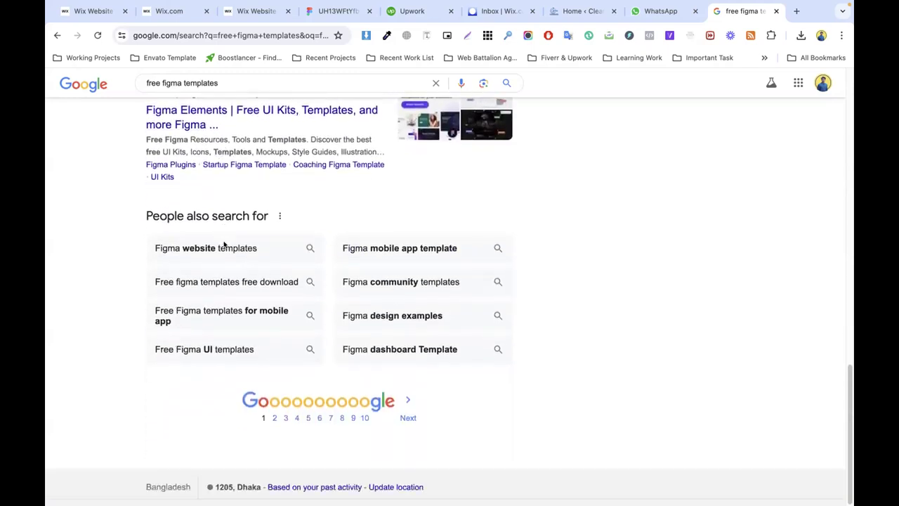
pyautogui.scroll(15, 221, 244)
# Step: Go to the uihut.com design resources site via the address bar
pyautogui.doubleClick(208, 95)
pyautogui.click(241, 35)
pyautogui.write('ui')
pyautogui.press('BackSpace')
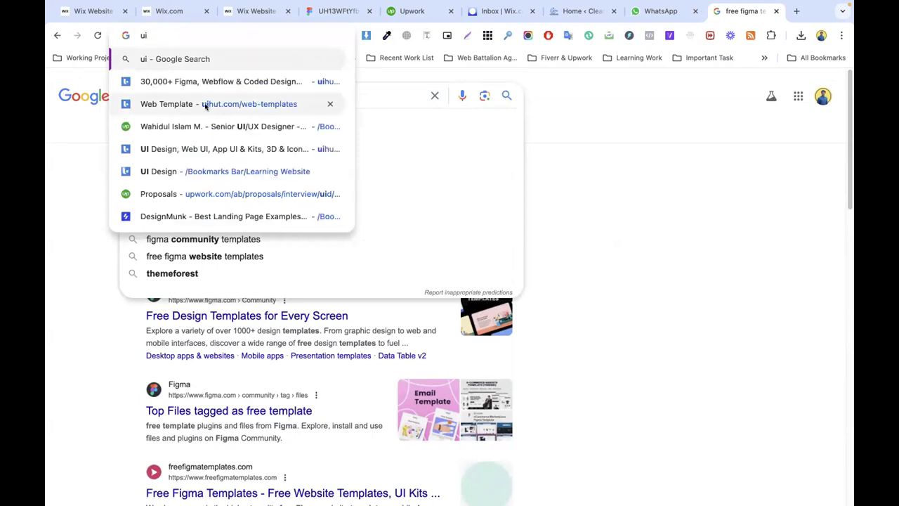
pyautogui.click(211, 82)
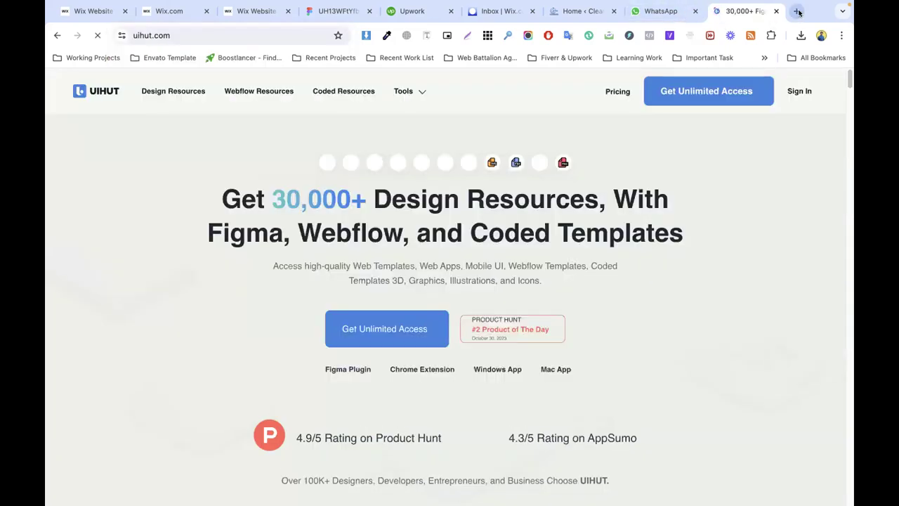
# Step: Open another new tab and begin typing 'ena' in the address bar
pyautogui.click(797, 10)
pyautogui.click(292, 37)
pyautogui.write('ena')
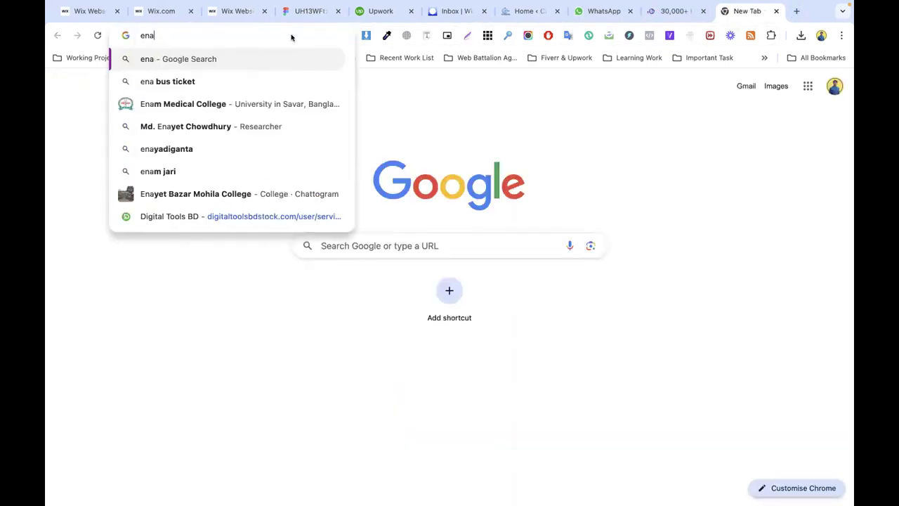
pyautogui.press('BackSpace')
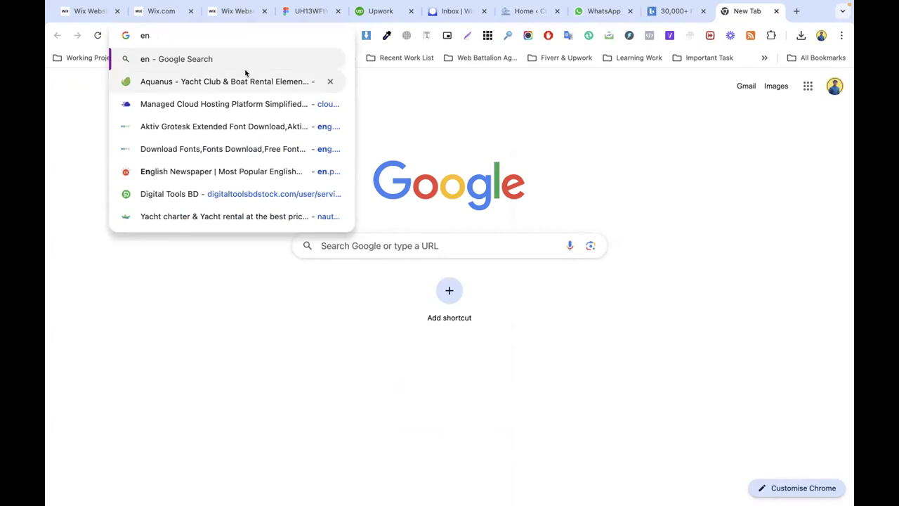
# Step: Browse Envato's graphic templates filtered to Figma website templates
pyautogui.click(213, 82)
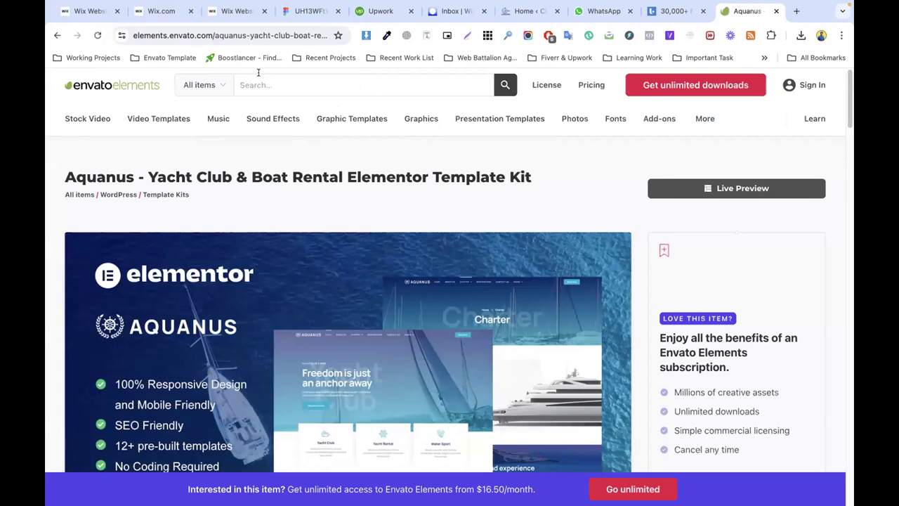
pyautogui.click(349, 119)
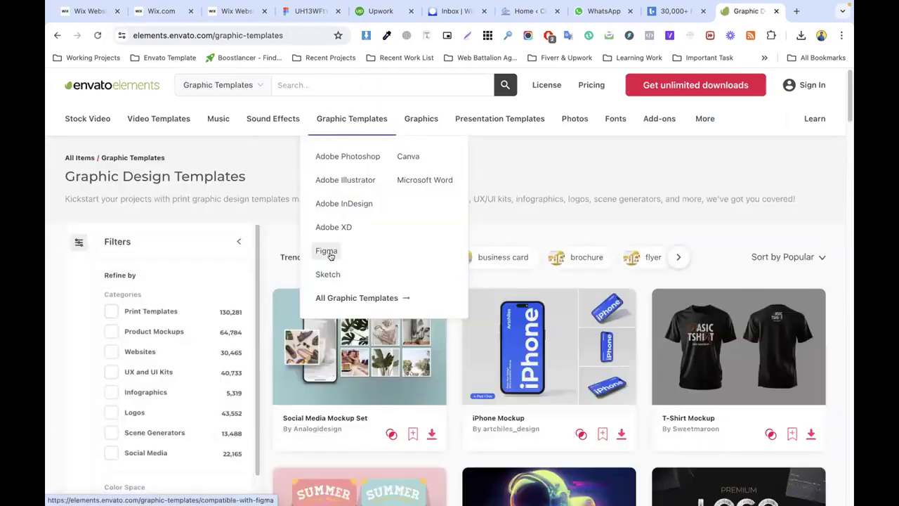
pyautogui.click(325, 252)
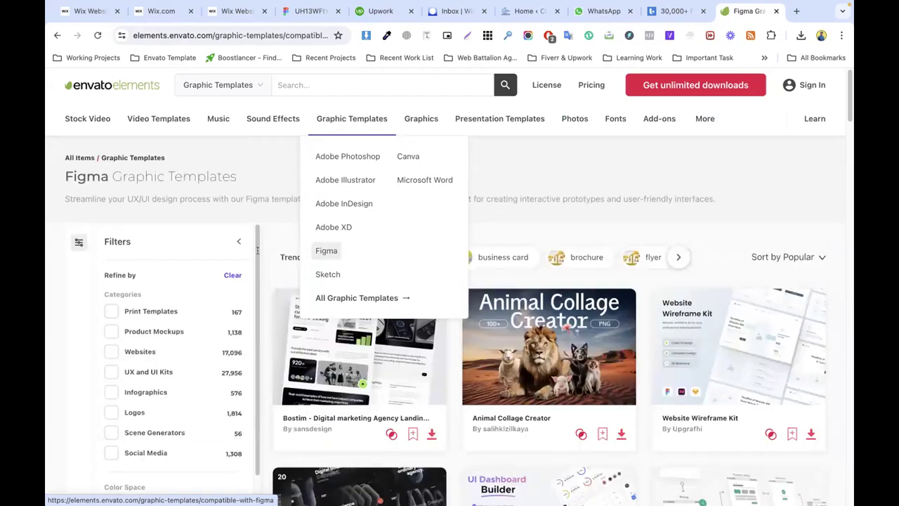
pyautogui.click(139, 353)
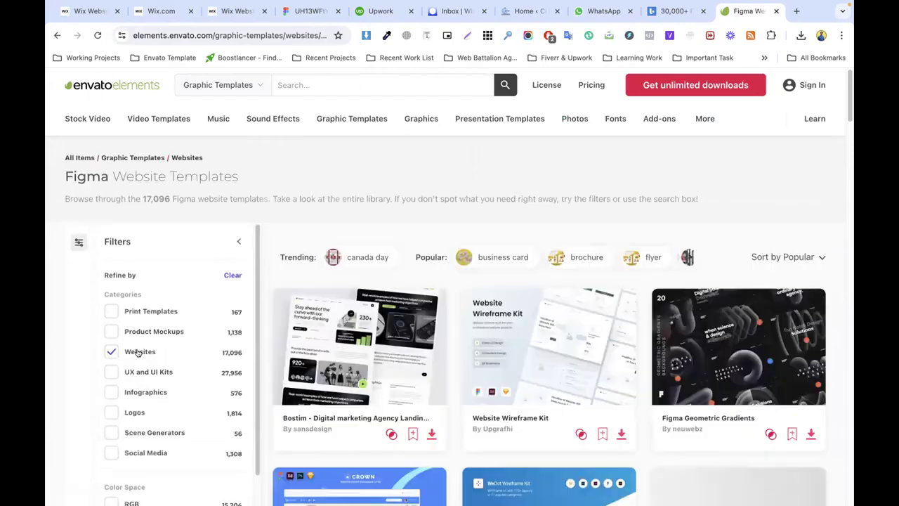
pyautogui.scroll(-2, 404, 298)
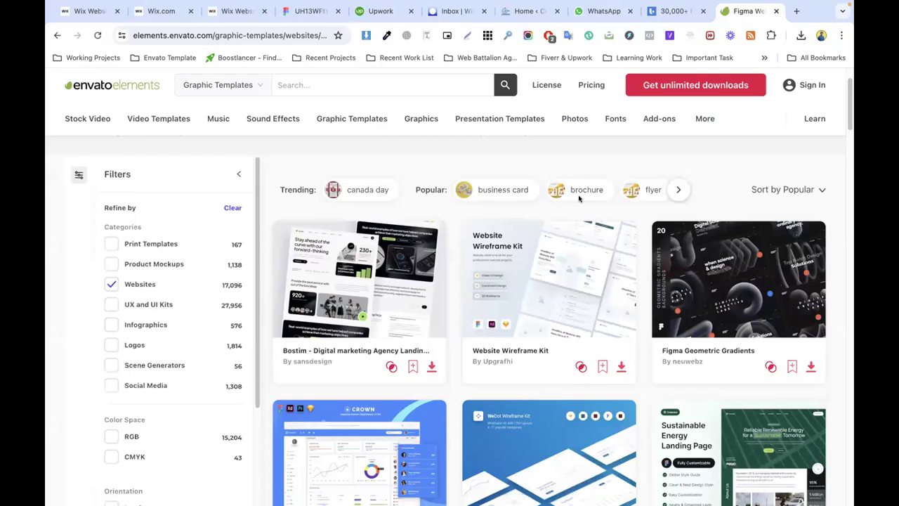
pyautogui.scroll(-3, 426, 243)
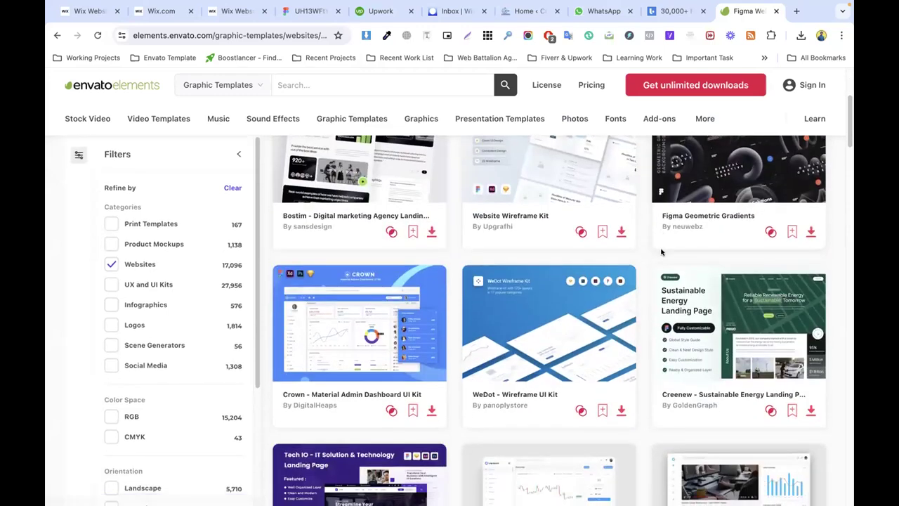
pyautogui.scroll(1, 426, 243)
pyautogui.scroll(1, 393, 231)
# Step: View the Bostim digital marketing agency template page and add a blank tab
pyautogui.click(357, 219)
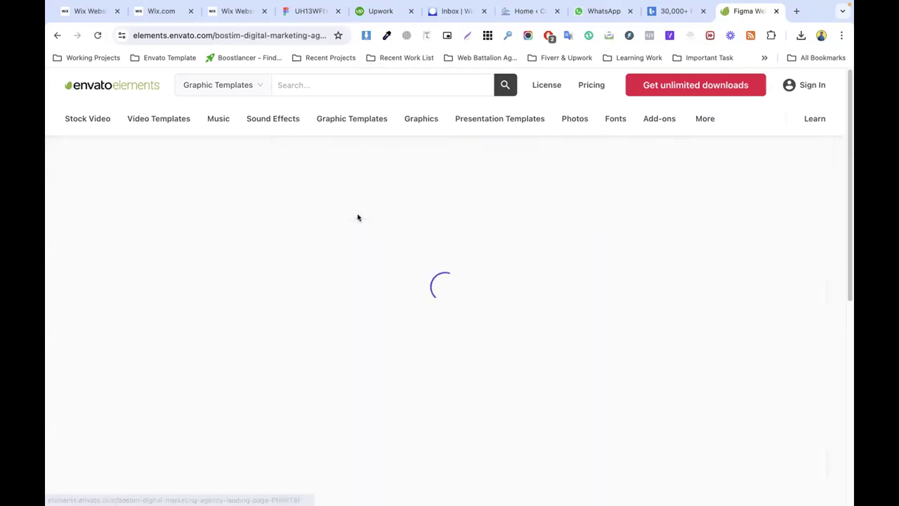
pyautogui.scroll(-1, 614, 250)
pyautogui.scroll(-6, 367, 247)
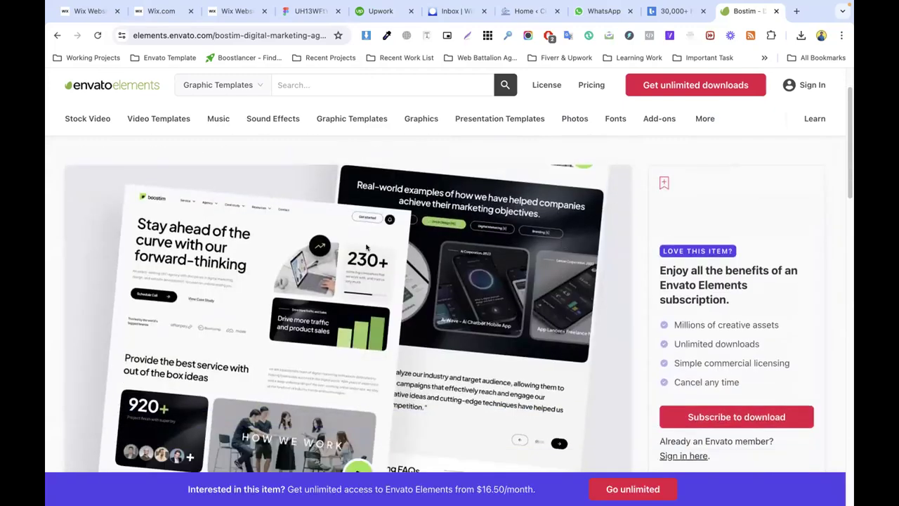
pyautogui.scroll(6, 358, 247)
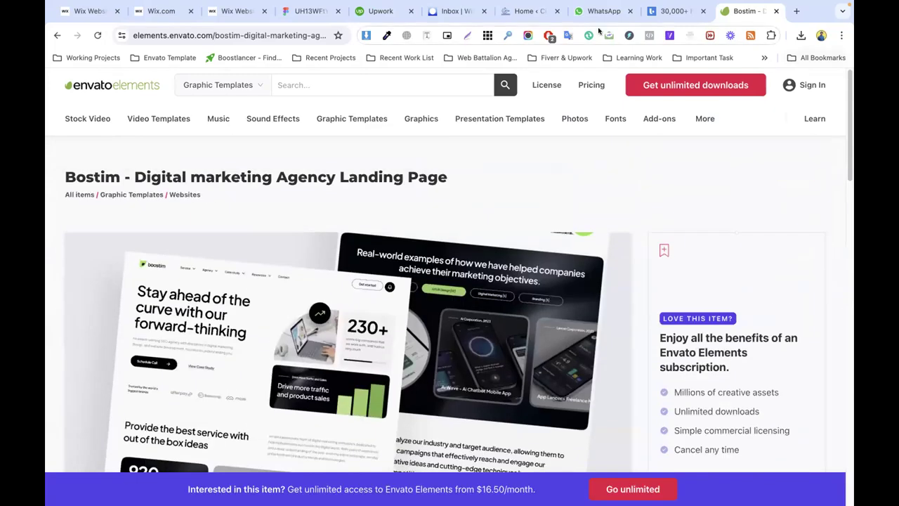
pyautogui.click(797, 11)
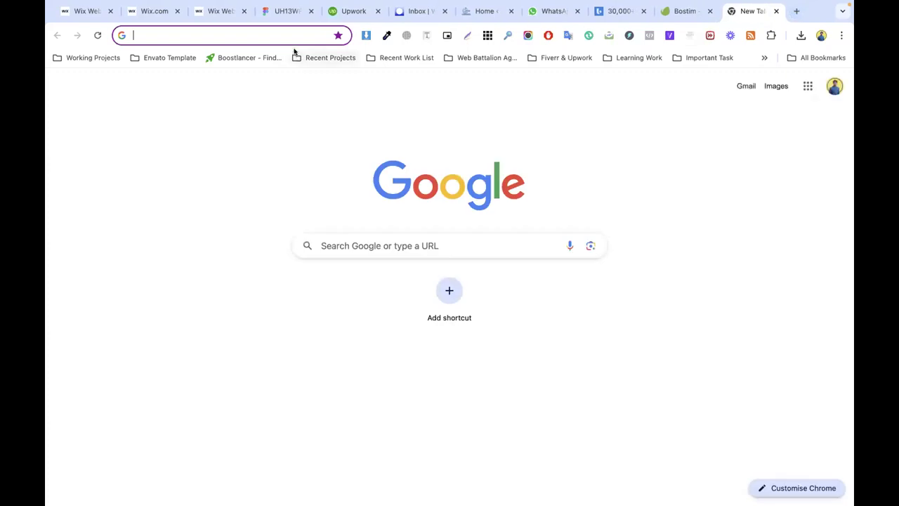
# Step: Try 'figma' and 'tools' in the address bar, then open the Boostlancer dashboard
pyautogui.click(297, 31)
pyautogui.write('f')
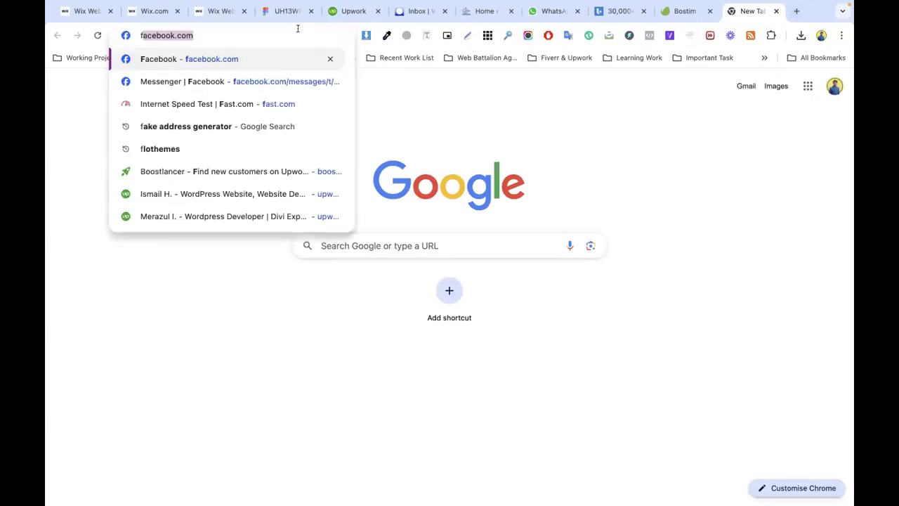
pyautogui.write('igma')
pyautogui.press('super+a')
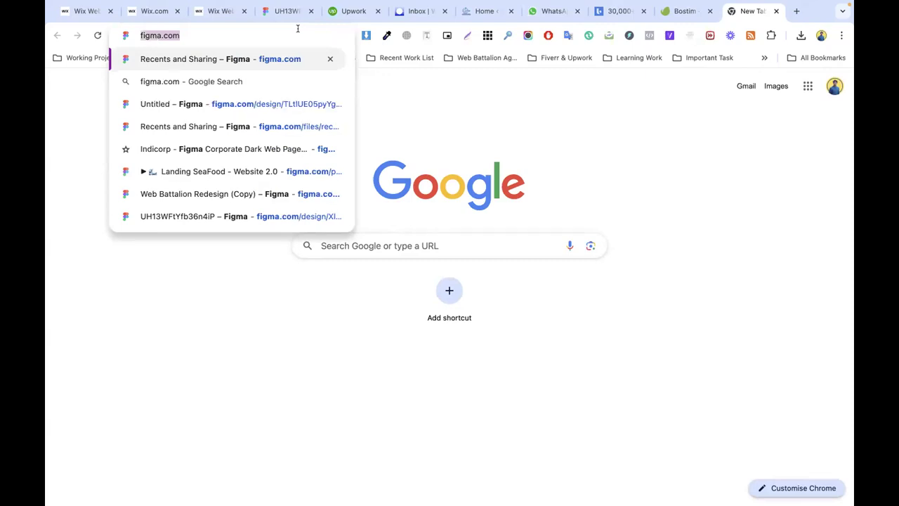
pyautogui.press('BackSpace')
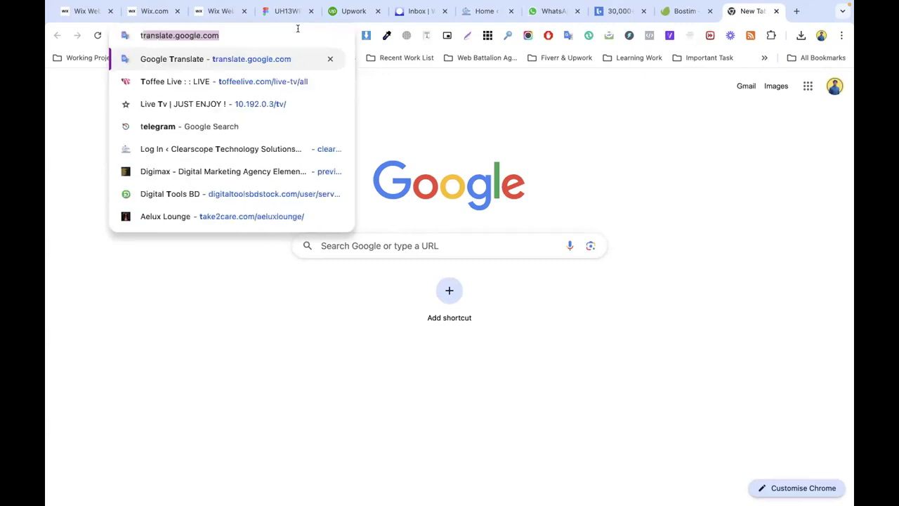
pyautogui.press('Escape')
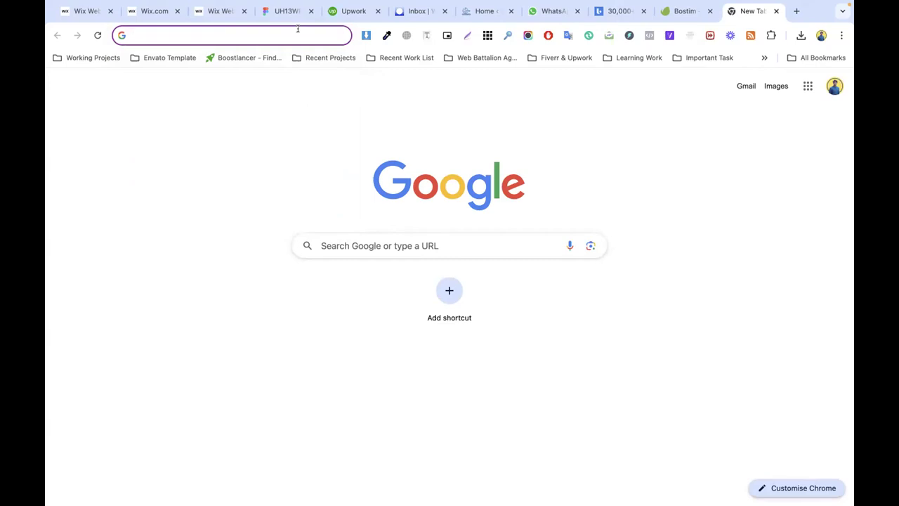
pyautogui.write('too')
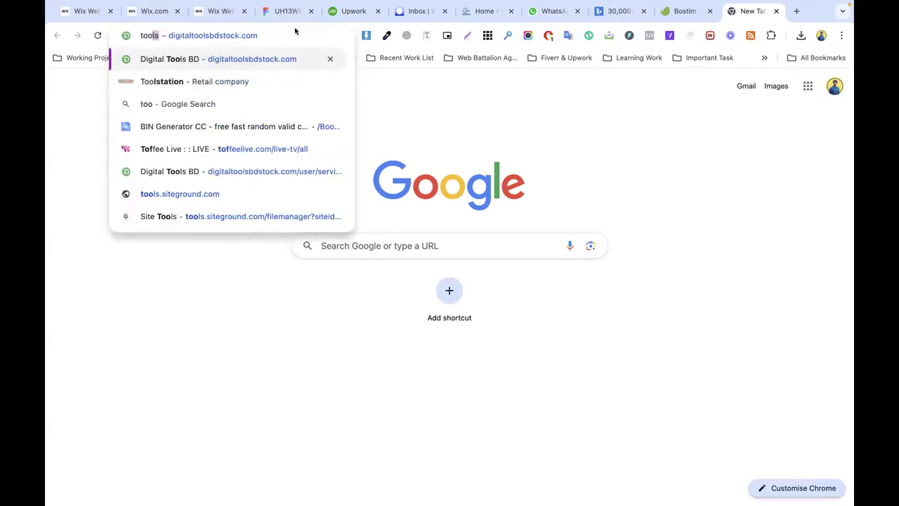
pyautogui.write('ls')
pyautogui.press('Escape')
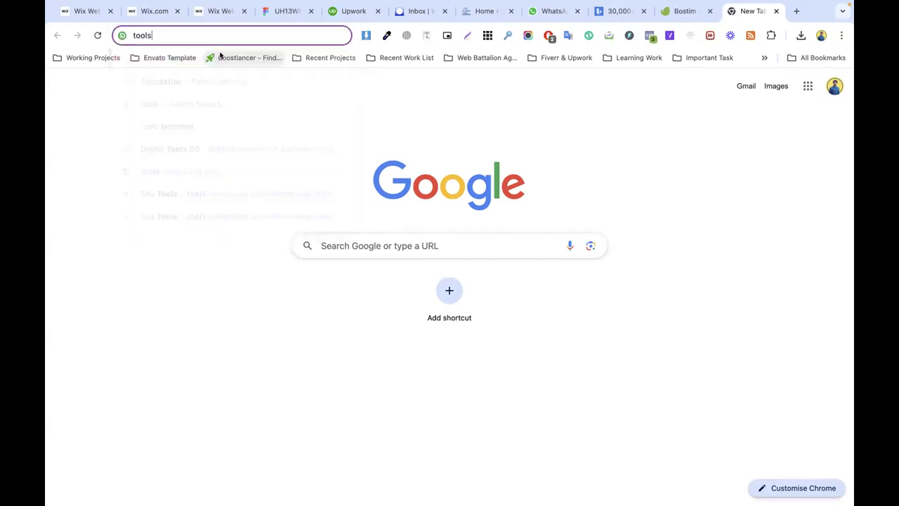
pyautogui.click(232, 58)
# Step: Navigate via 'digit' and 'digital tools' to the digitaltoolsbd.com home page
pyautogui.click(201, 35)
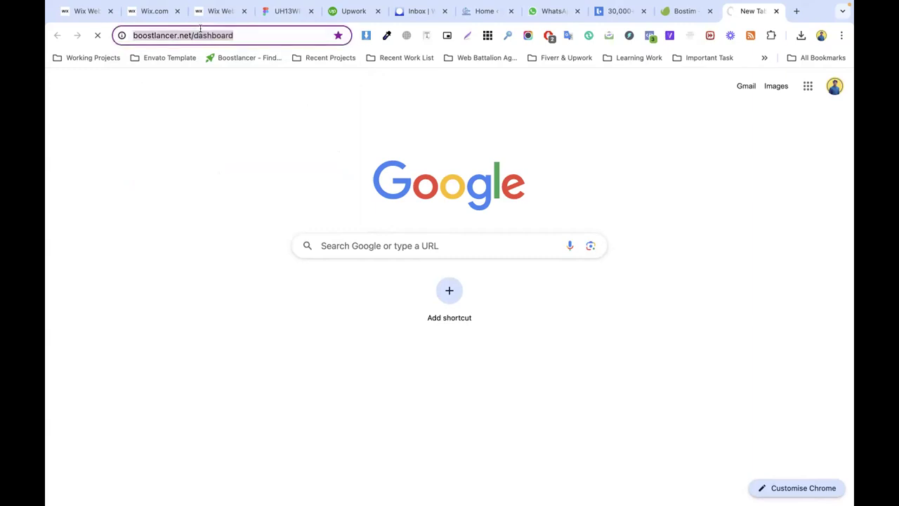
pyautogui.write('digit')
pyautogui.press('Return')
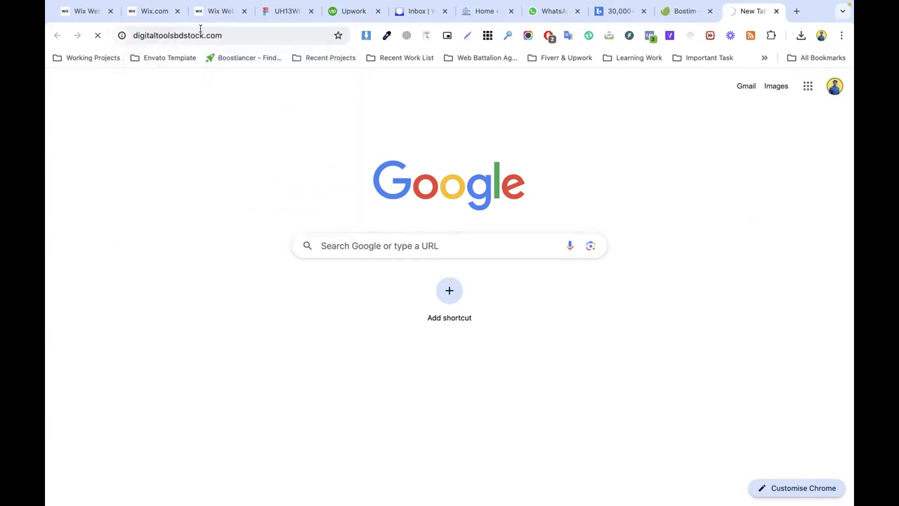
pyautogui.click(201, 31)
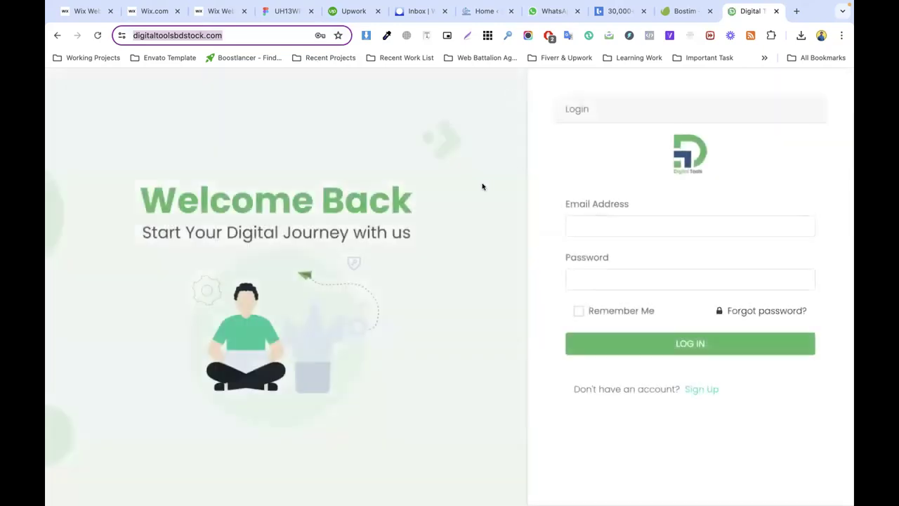
pyautogui.click(208, 33)
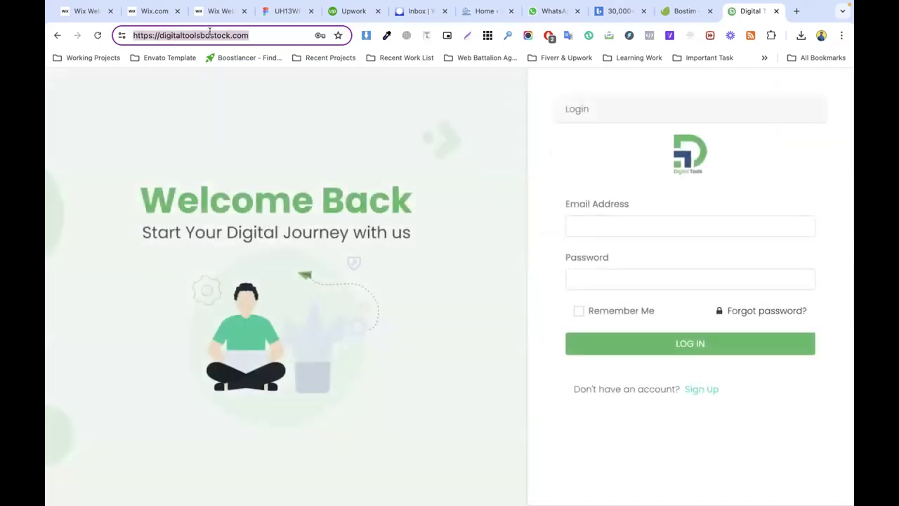
pyautogui.write('digit')
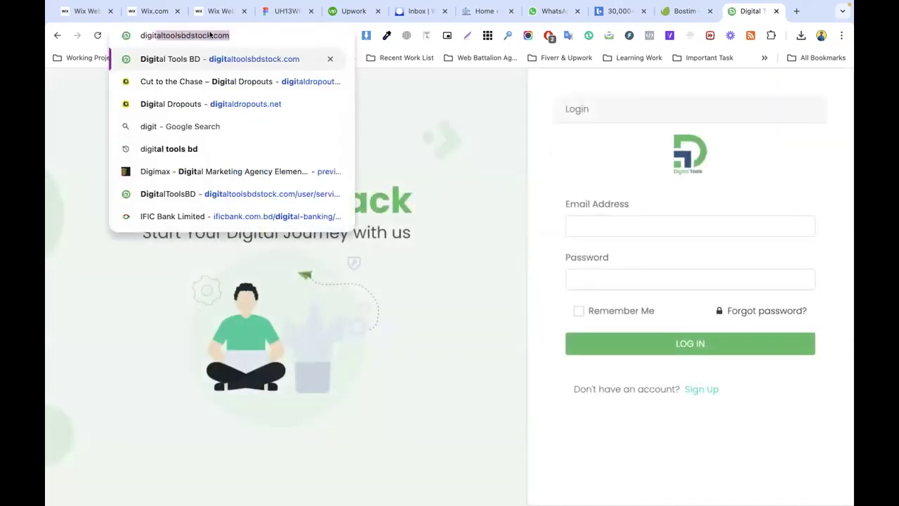
pyautogui.write('al tools')
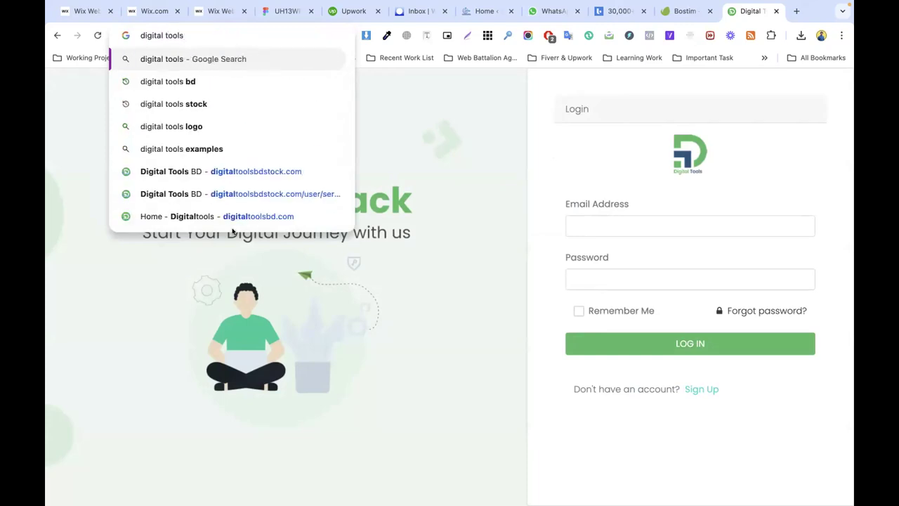
pyautogui.click(218, 215)
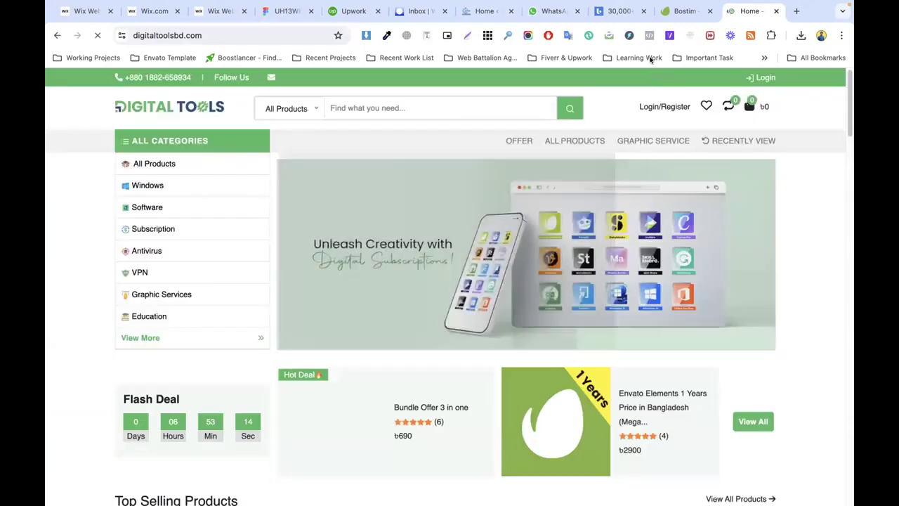
# Step: Load the Envato Elements home page in the Bostim tab, then return to the Digital Tools store
pyautogui.click(686, 11)
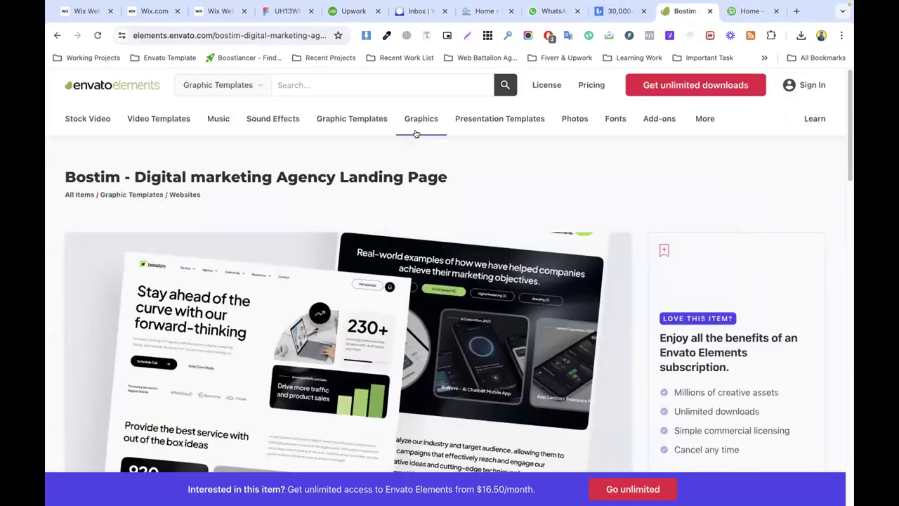
pyautogui.click(88, 87)
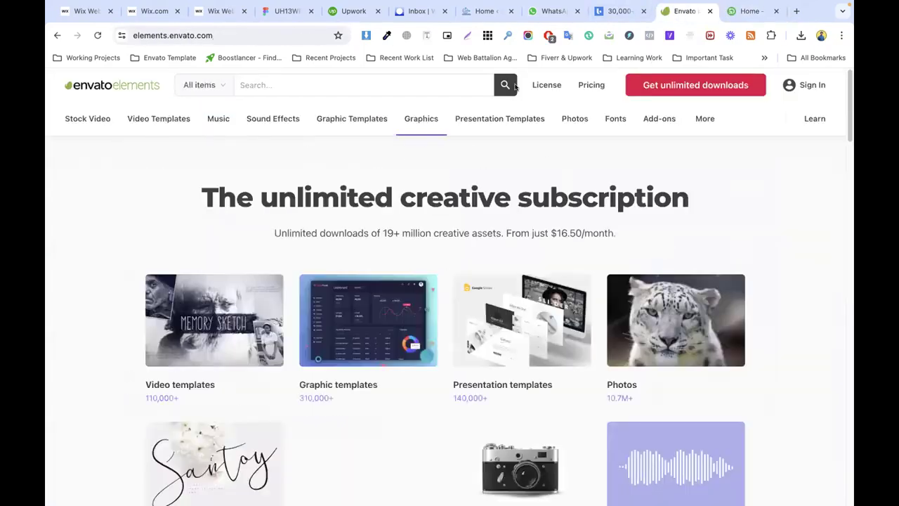
pyautogui.hotkey('ctrl', 'Tab')
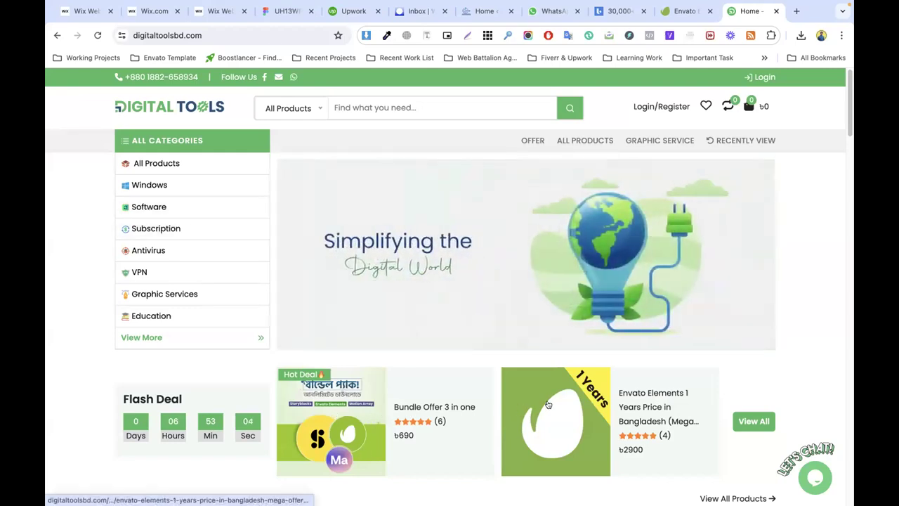
# Step: Open the Envato Elements 1 Years product page and highlight its offer and title
pyautogui.click(567, 421)
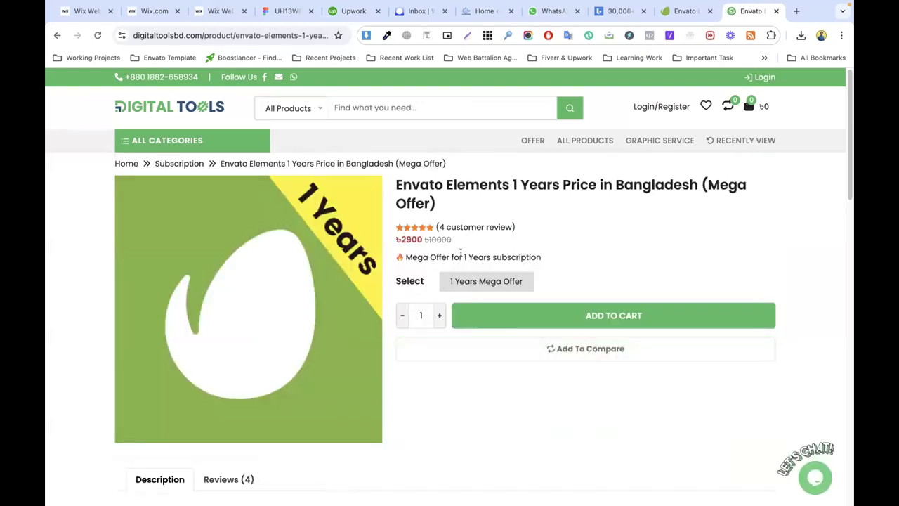
pyautogui.moveTo(461, 252); pyautogui.dragTo(551, 254)
pyautogui.moveTo(446, 186); pyautogui.dragTo(617, 187)
pyautogui.click(587, 222)
# Step: Return to the Digital Tools home page and view the Bundle Offer 3 in one product
pyautogui.click(126, 163)
pyautogui.scroll(-2, 436, 271)
pyautogui.scroll(-1, 436, 270)
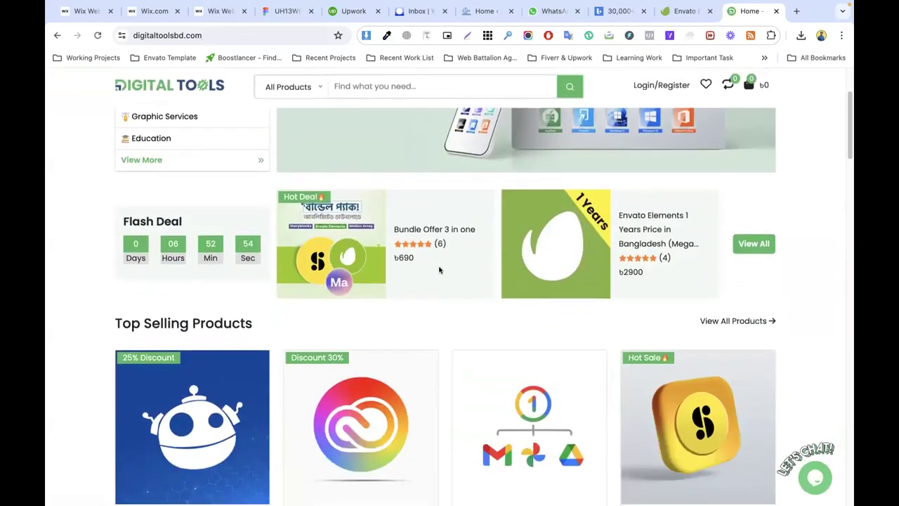
pyautogui.click(405, 229)
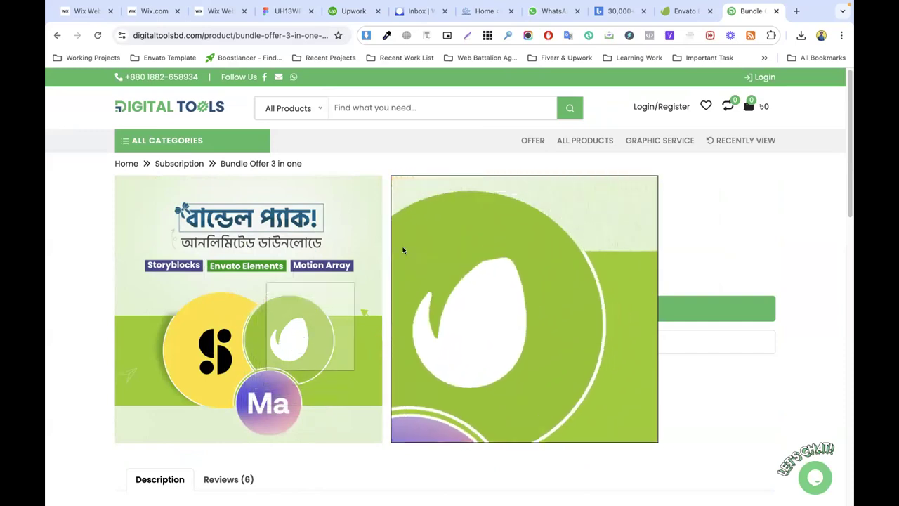
pyautogui.scroll(-10, 403, 250)
pyautogui.scroll(-3, 609, 227)
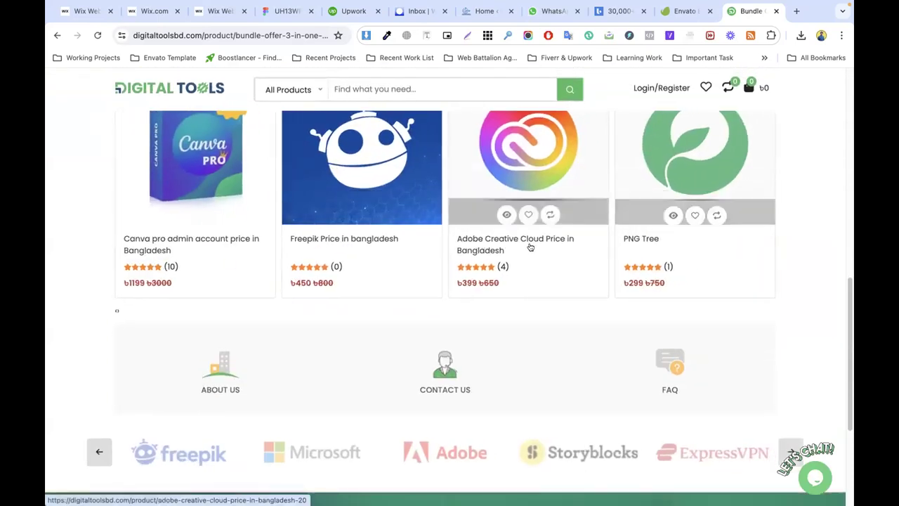
pyautogui.scroll(-3, 530, 247)
pyautogui.scroll(5, 498, 247)
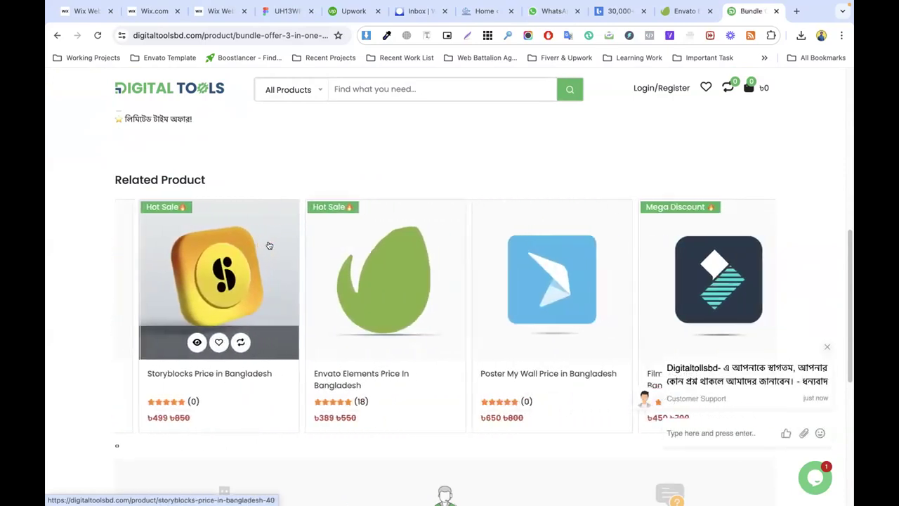
# Step: Open the Envato Elements Price In Bangladesh page, select a feature line, and switch to the Envato tab
pyautogui.click(349, 286)
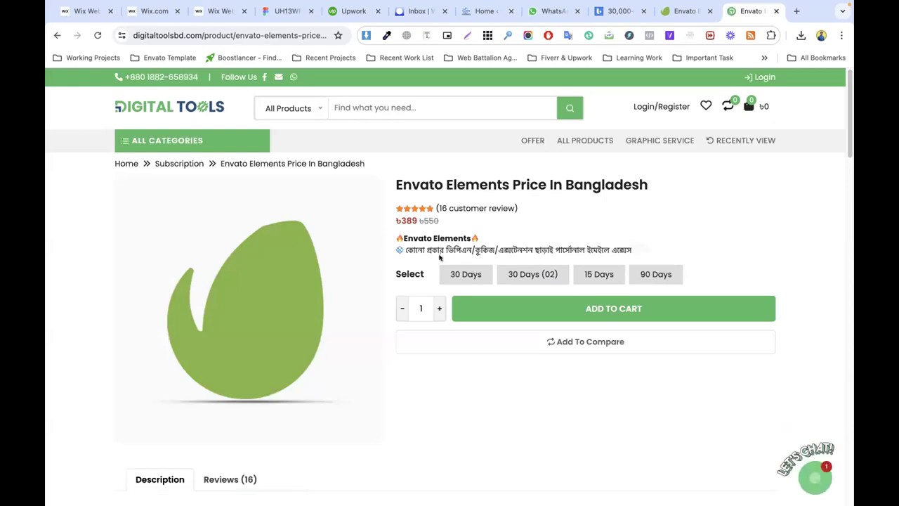
pyautogui.tripleClick(448, 247)
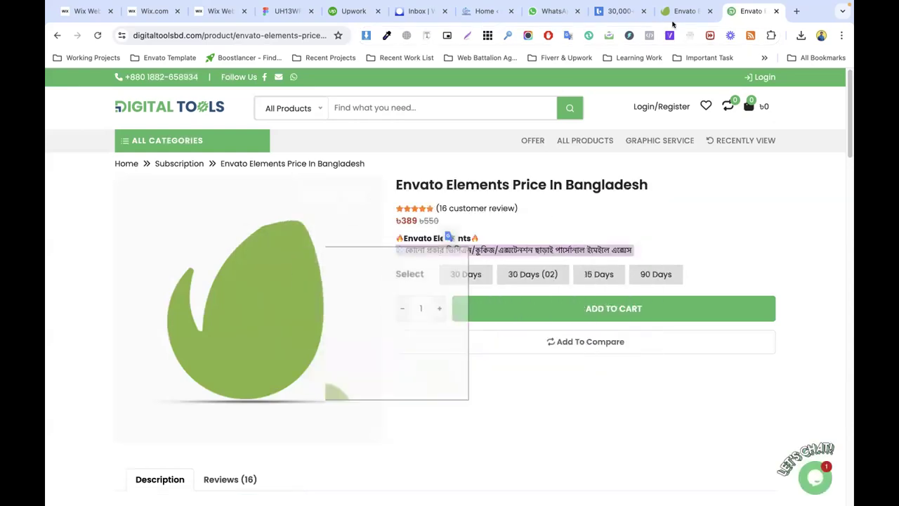
pyautogui.hotkey('ctrl', 'shift', 'Tab')
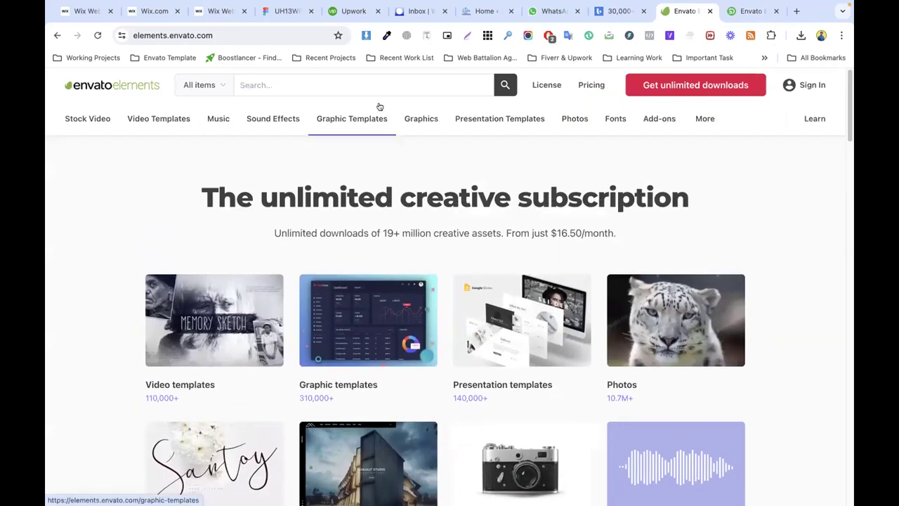
# Step: Browse Envato's Figma graphic templates narrowed to website templates
pyautogui.moveTo(380, 116)
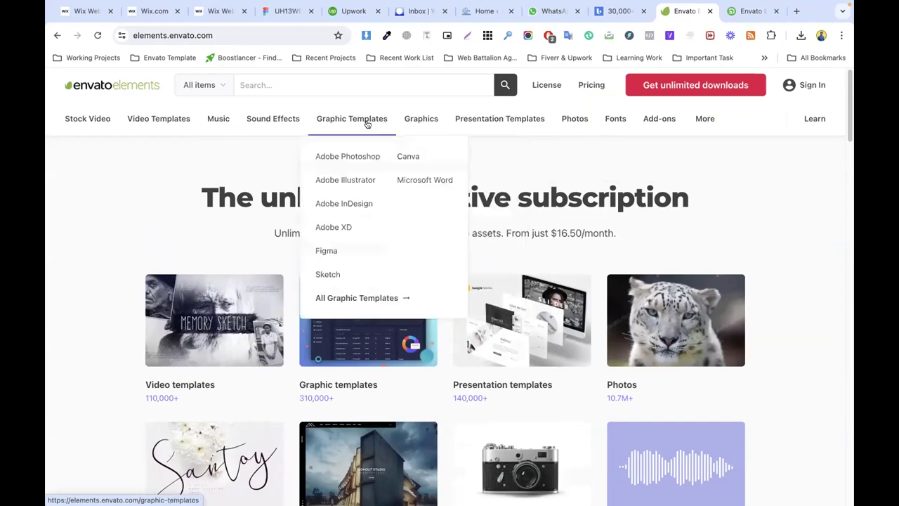
pyautogui.click(335, 251)
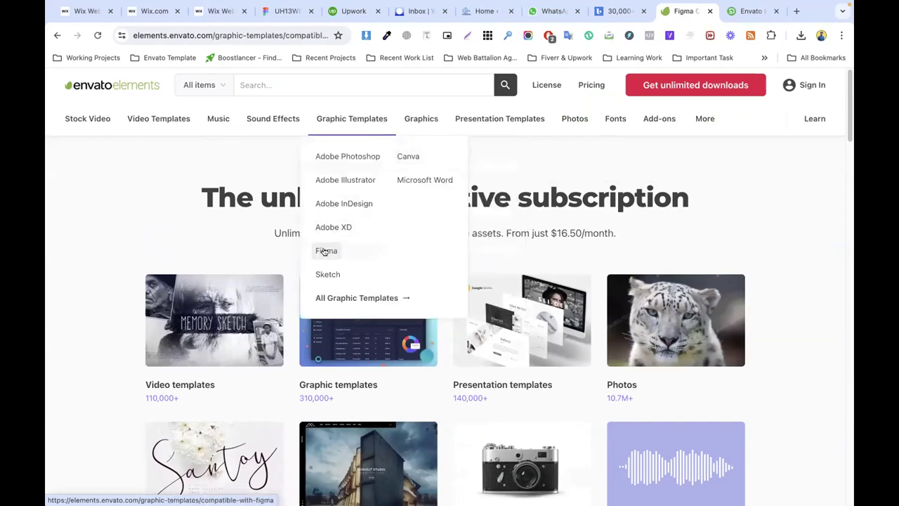
pyautogui.scroll(-2, 127, 316)
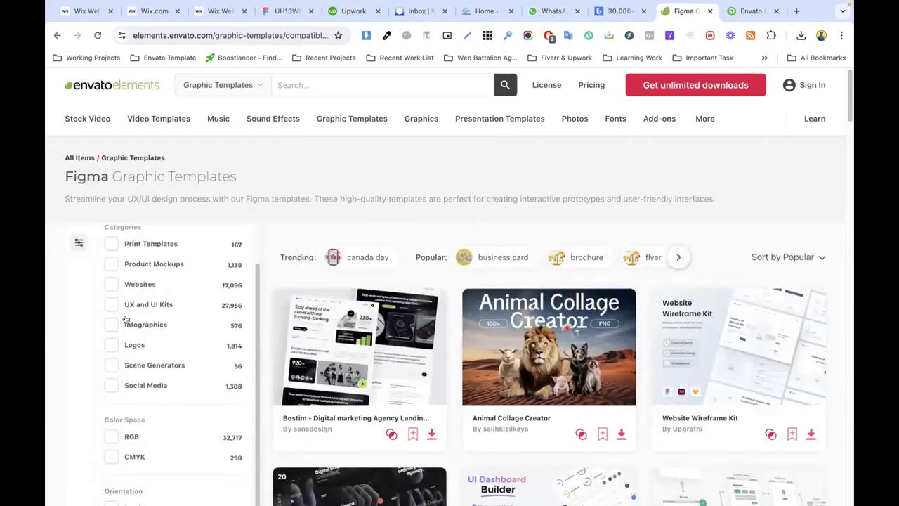
pyautogui.click(135, 282)
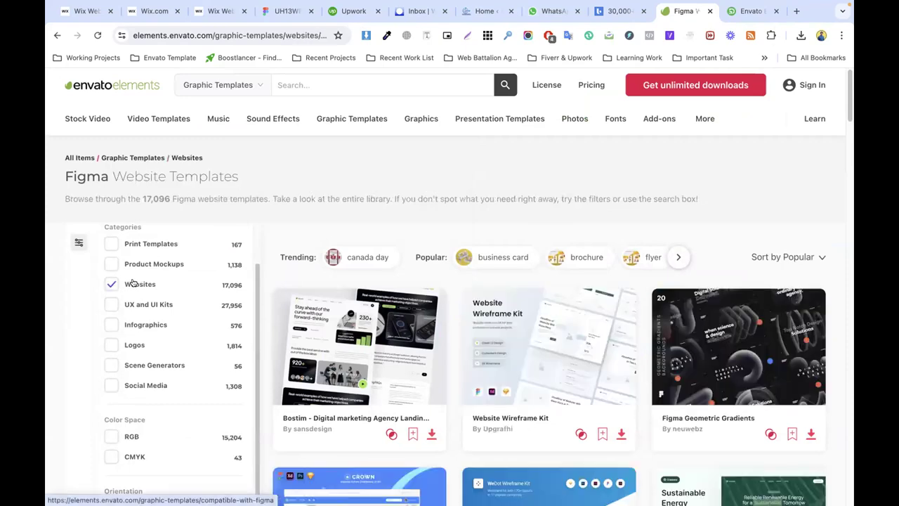
pyautogui.scroll(-2, 379, 233)
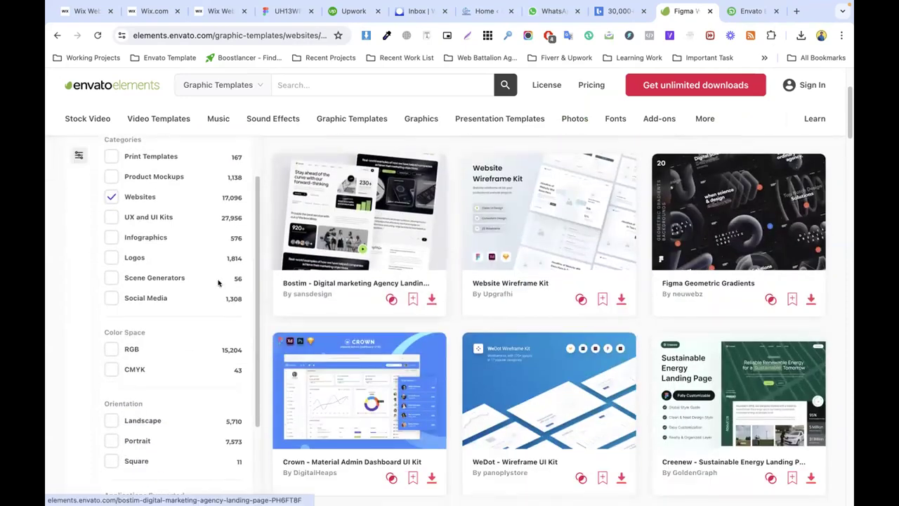
pyautogui.scroll(-3, 175, 288)
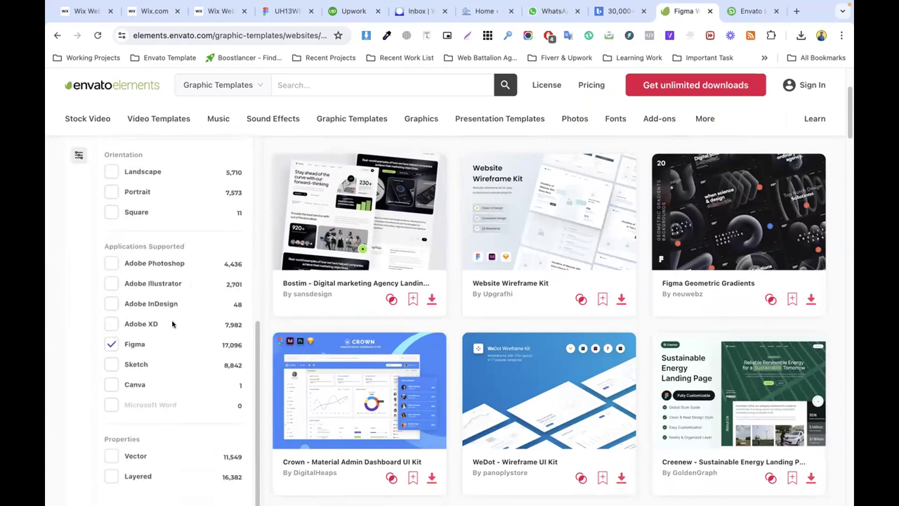
pyautogui.scroll(-3, 197, 320)
pyautogui.scroll(3, 397, 264)
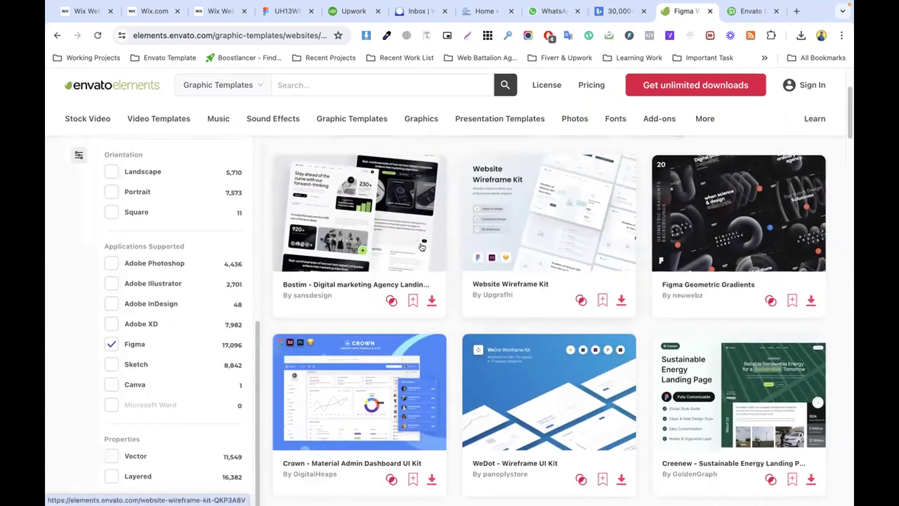
pyautogui.scroll(2, 421, 246)
pyautogui.scroll(2, 348, 229)
pyautogui.scroll(-3, 492, 262)
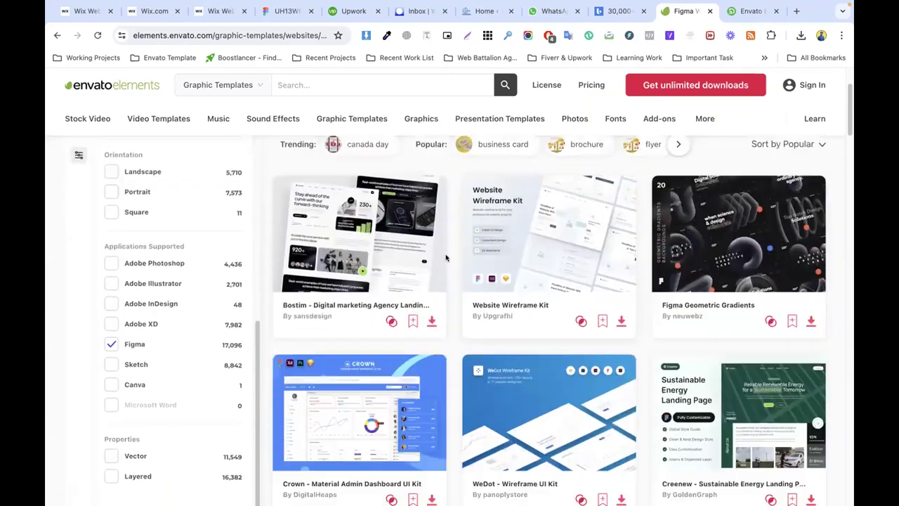
pyautogui.scroll(-5, 492, 253)
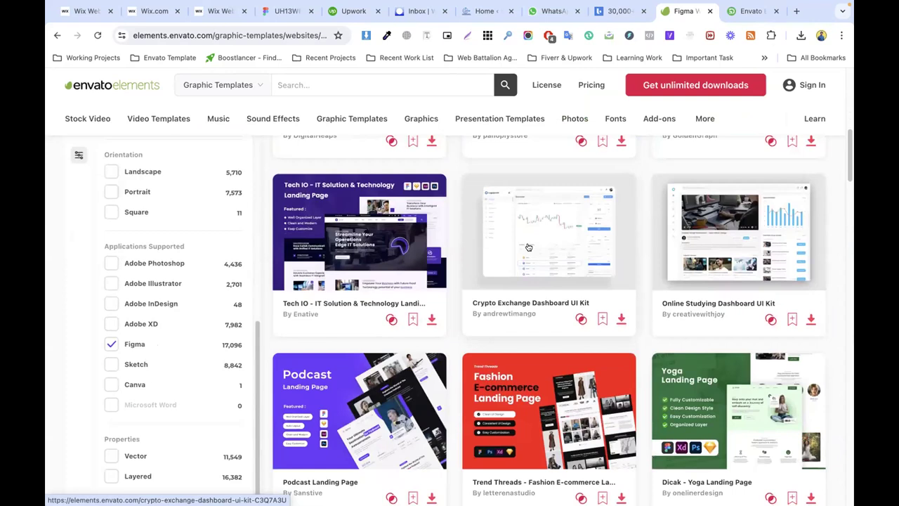
pyautogui.scroll(-4, 528, 247)
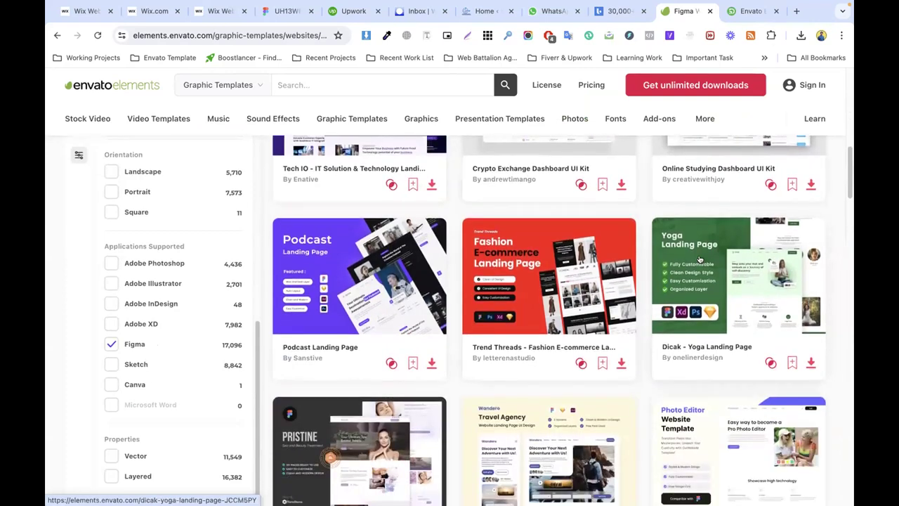
pyautogui.scroll(-2, 716, 243)
# Step: Open the Dicak - Yoga Landing Page template and scroll through its preview and details
pyautogui.click(746, 218)
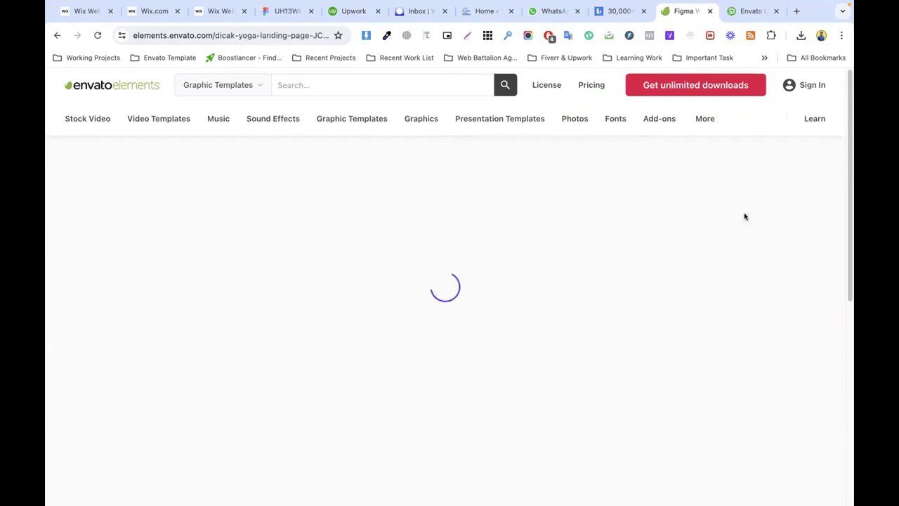
pyautogui.tripleClick(129, 177)
pyautogui.scroll(-2, 543, 260)
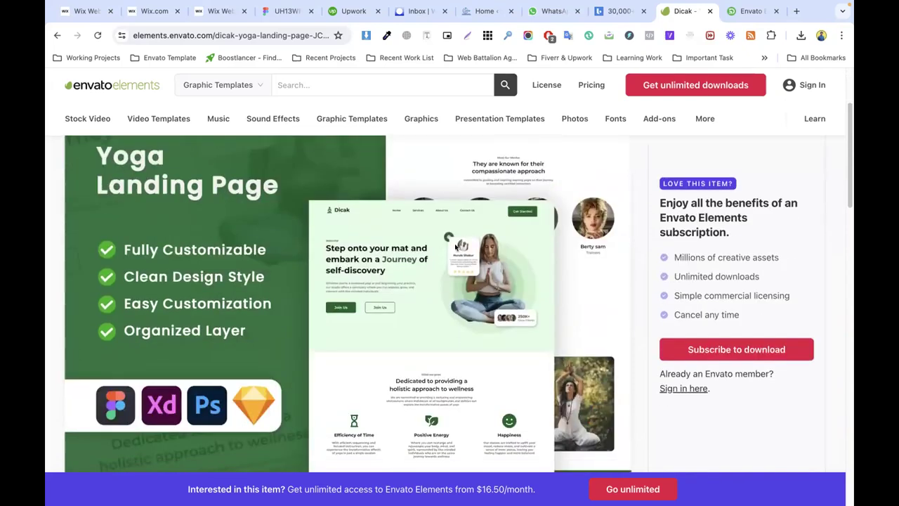
pyautogui.scroll(-3, 456, 246)
pyautogui.scroll(3, 348, 229)
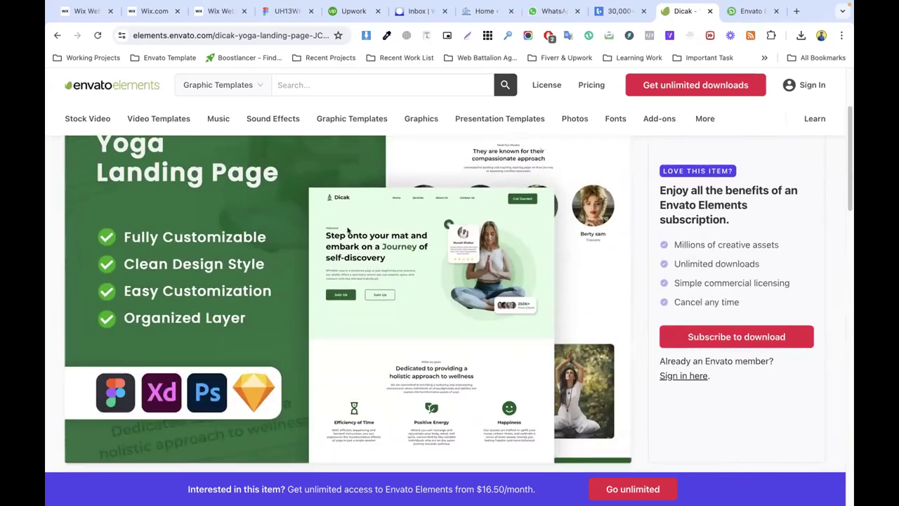
pyautogui.scroll(-2, 350, 235)
pyautogui.scroll(-2, 398, 247)
pyautogui.scroll(3, 148, 333)
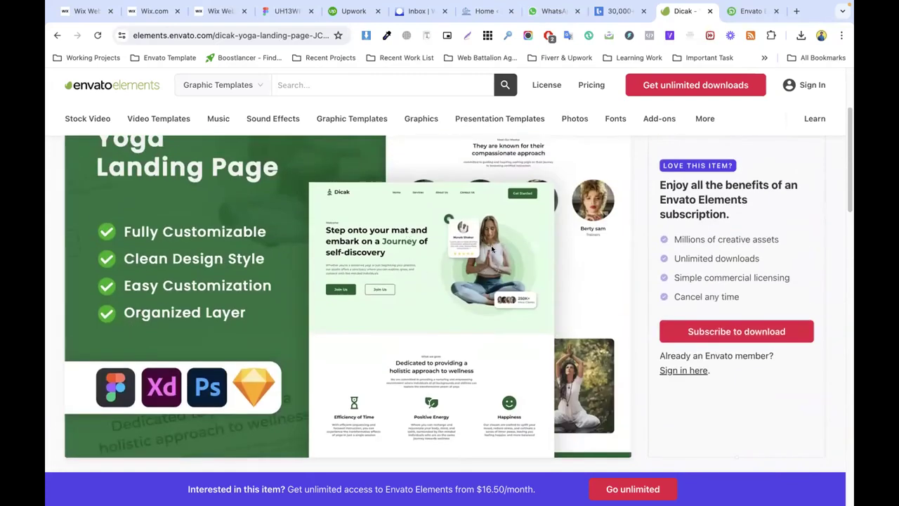
pyautogui.scroll(-4, 491, 247)
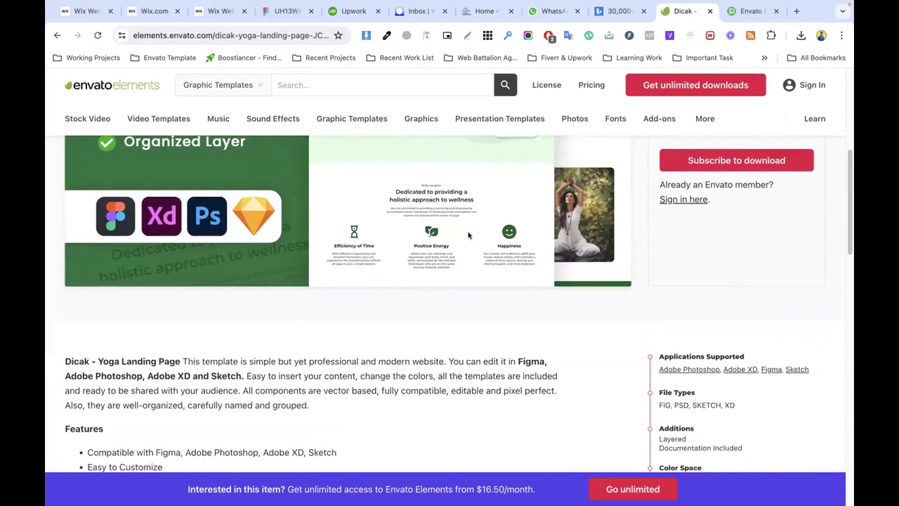
pyautogui.scroll(-4, 470, 231)
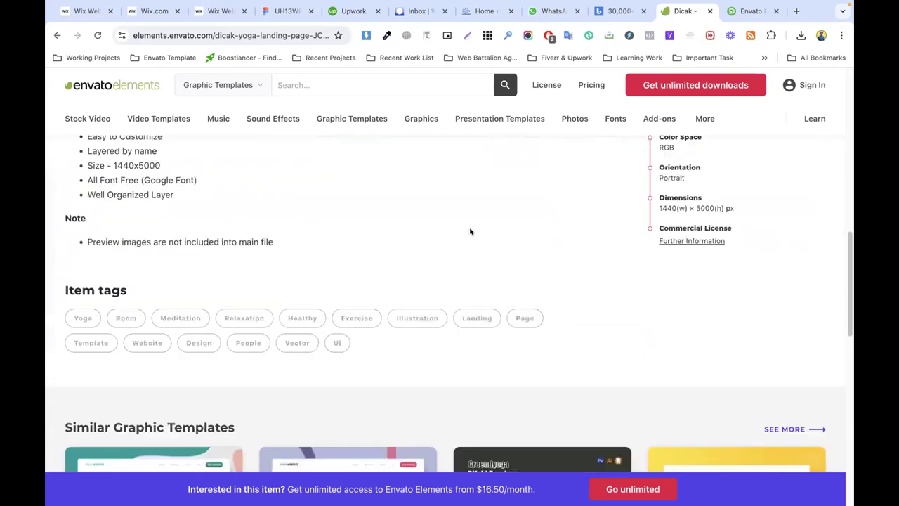
pyautogui.scroll(7, 471, 232)
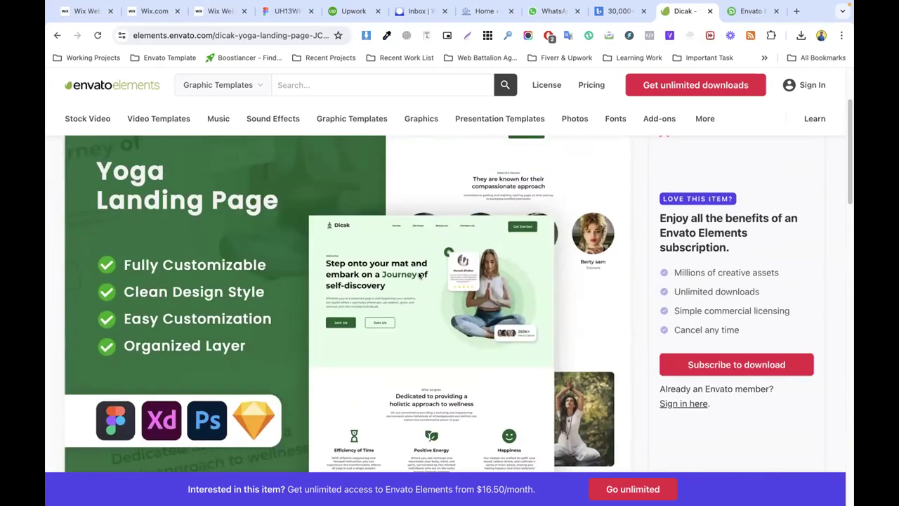
# Step: Go back from the Figma design to the recent files list
pyautogui.click(287, 11)
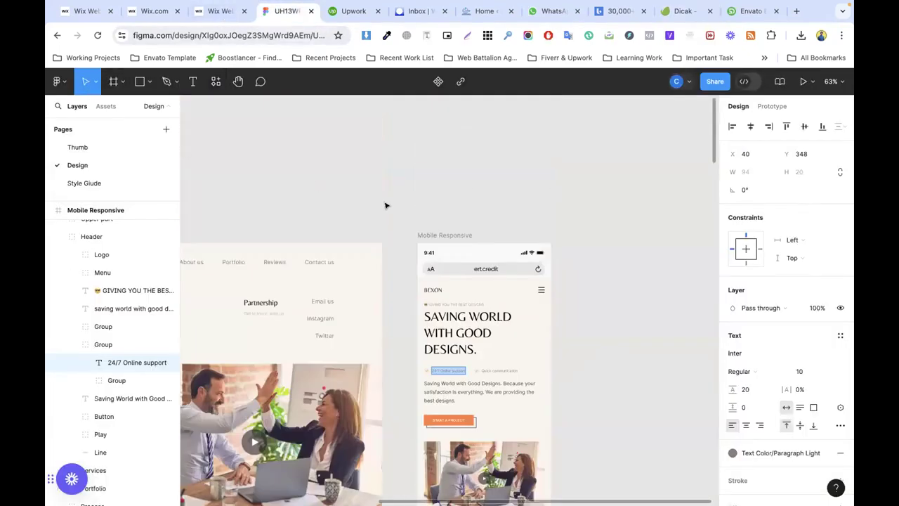
pyautogui.click(59, 81)
pyautogui.click(95, 111)
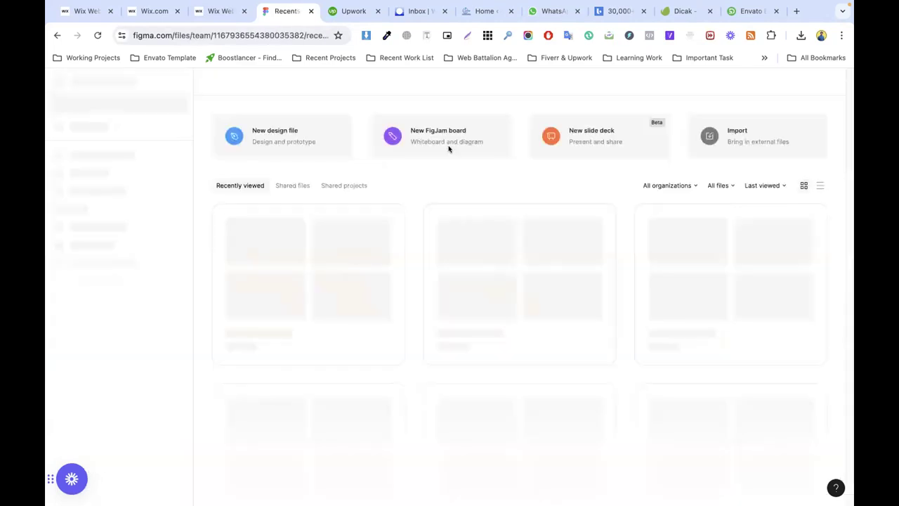
pyautogui.click(728, 134)
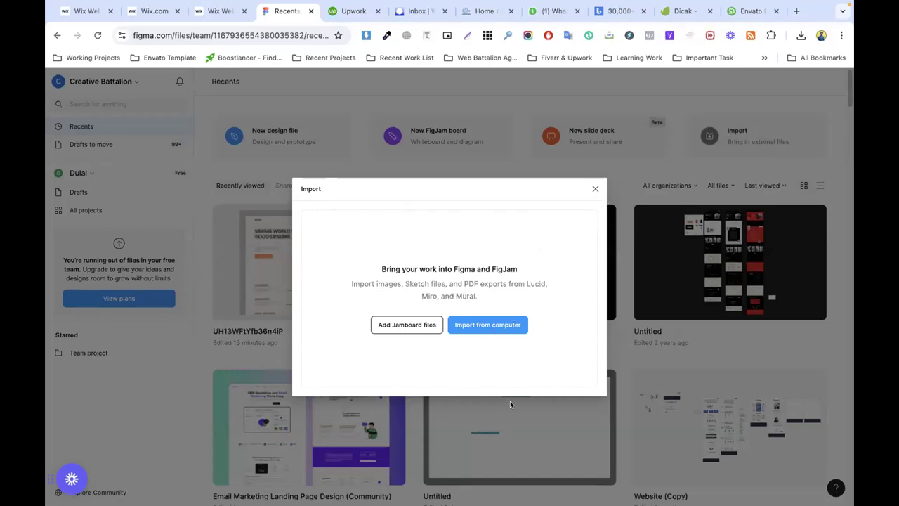
pyautogui.click(491, 324)
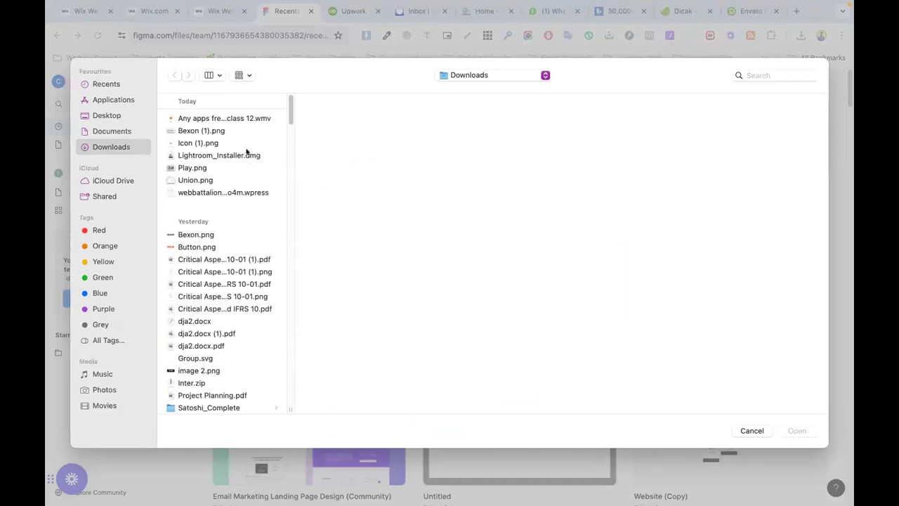
pyautogui.scroll(-3, 257, 295)
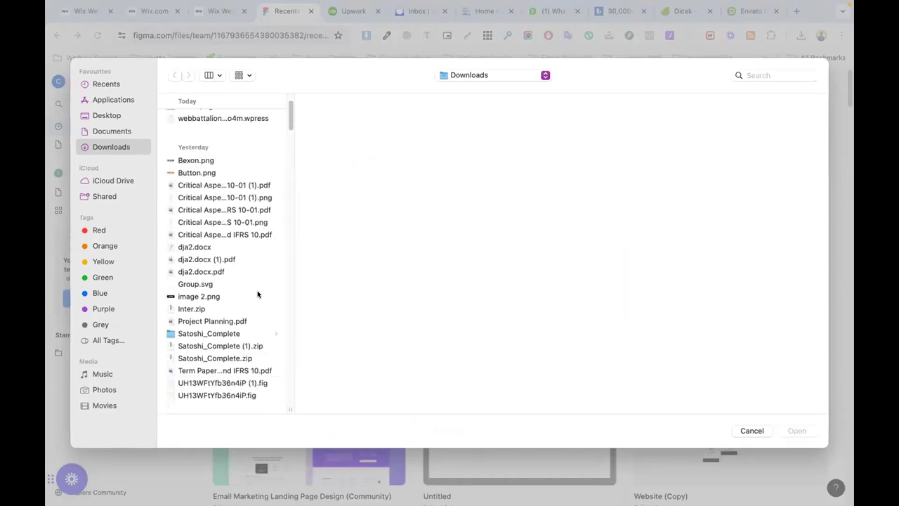
pyautogui.click(247, 396)
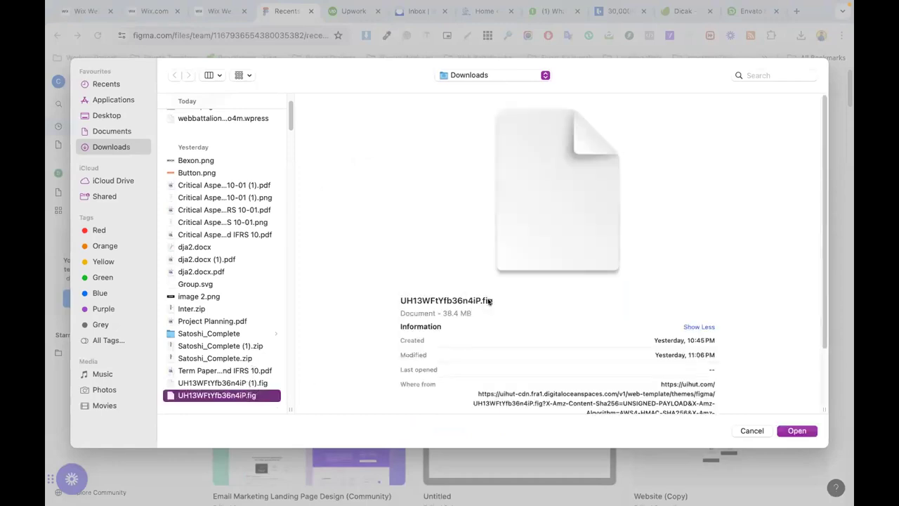
pyautogui.click(750, 431)
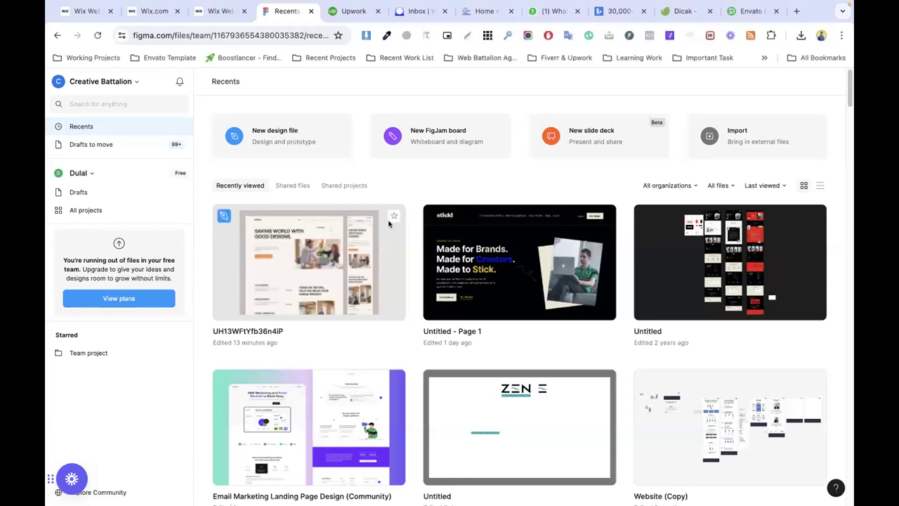
pyautogui.doubleClick(320, 243)
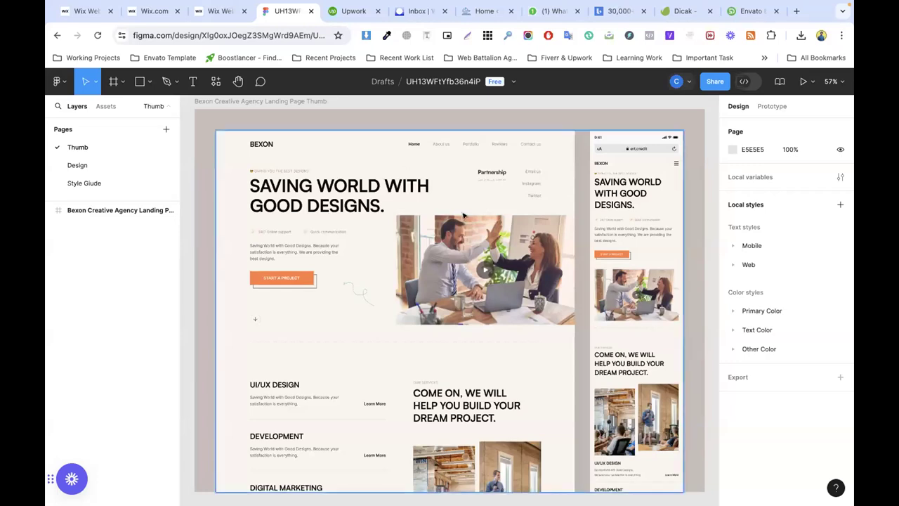
# Step: Open UIHUT's design resources and filter the listings to free web templates
pyautogui.click(749, 11)
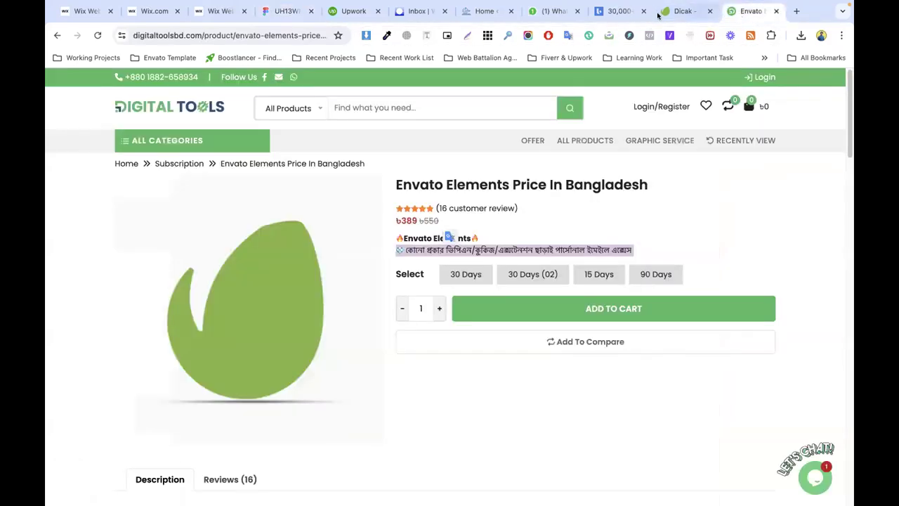
pyautogui.click(611, 10)
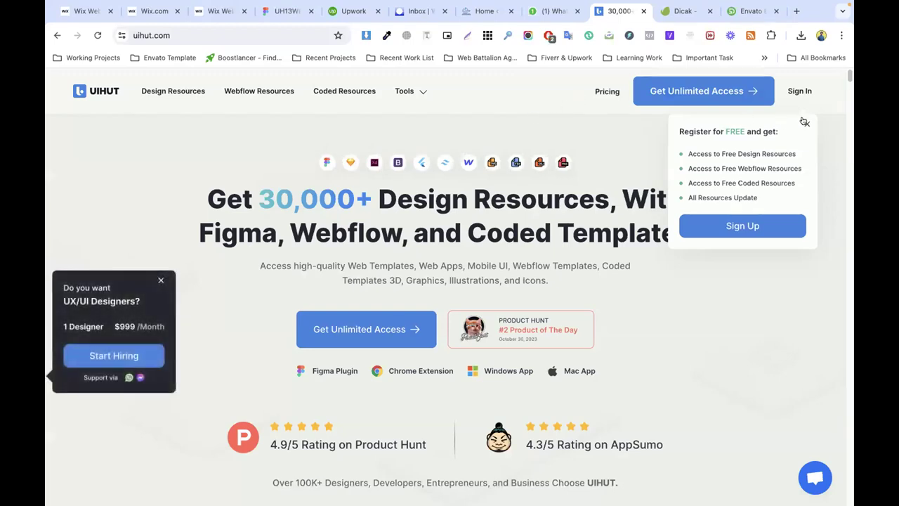
pyautogui.click(185, 94)
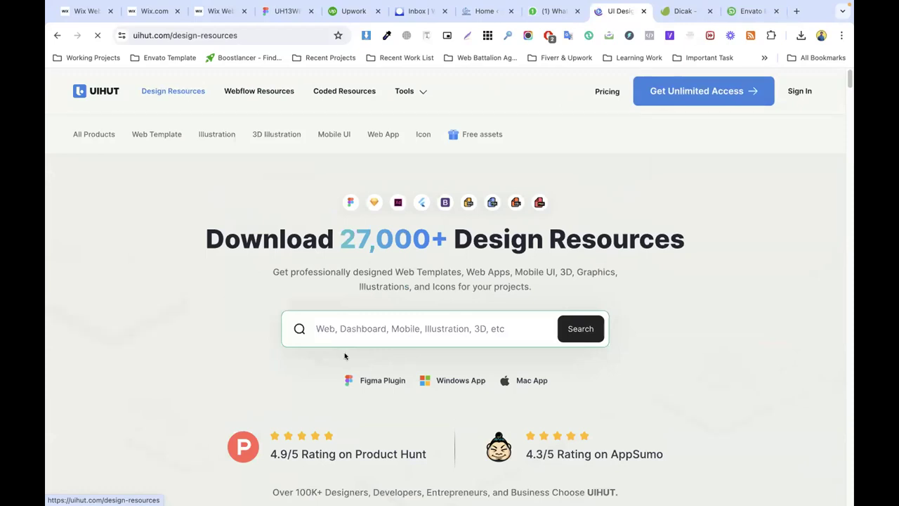
pyautogui.click(401, 328)
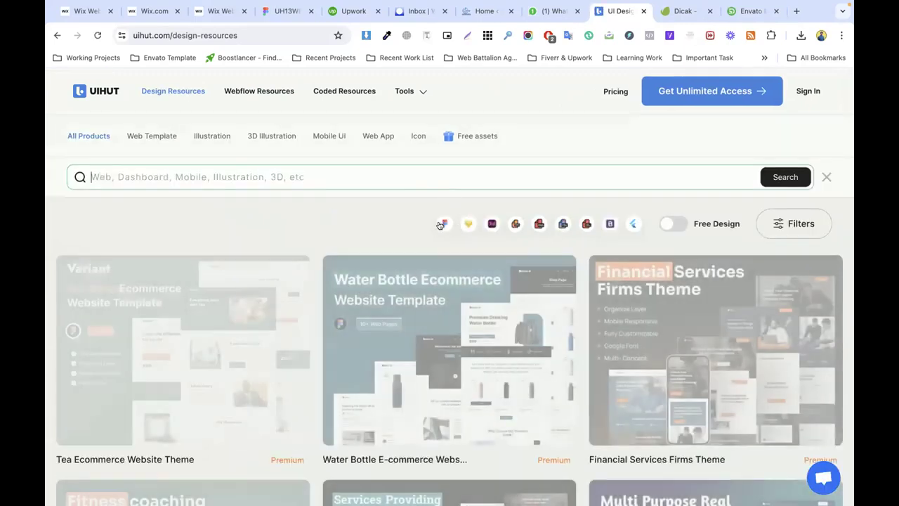
pyautogui.click(673, 223)
pyautogui.click(140, 136)
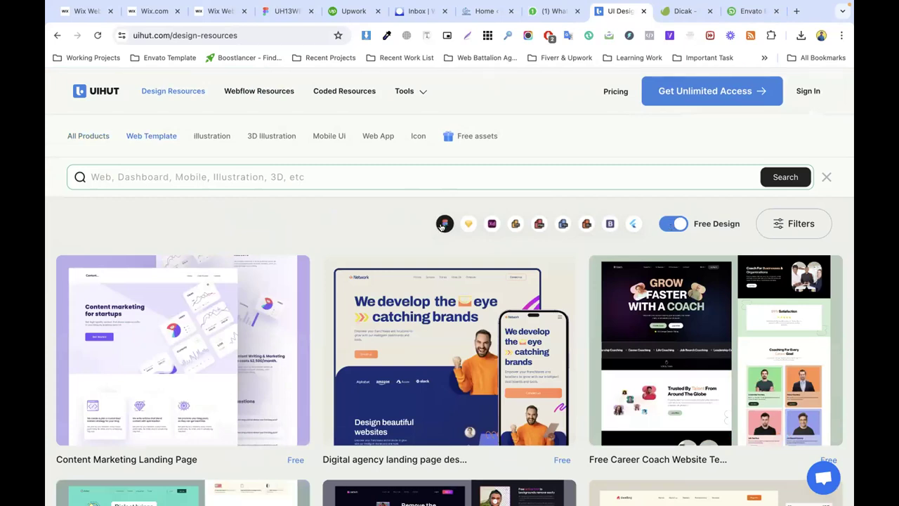
# Step: Scroll the free web templates down to the Bexon Creative Agency Landing card
pyautogui.scroll(-3, 387, 229)
pyautogui.scroll(2, 602, 267)
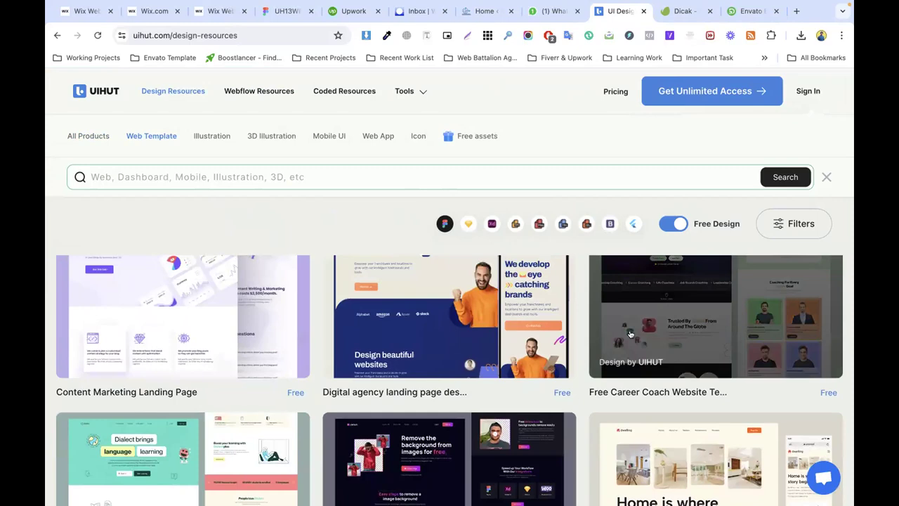
pyautogui.scroll(-4, 630, 334)
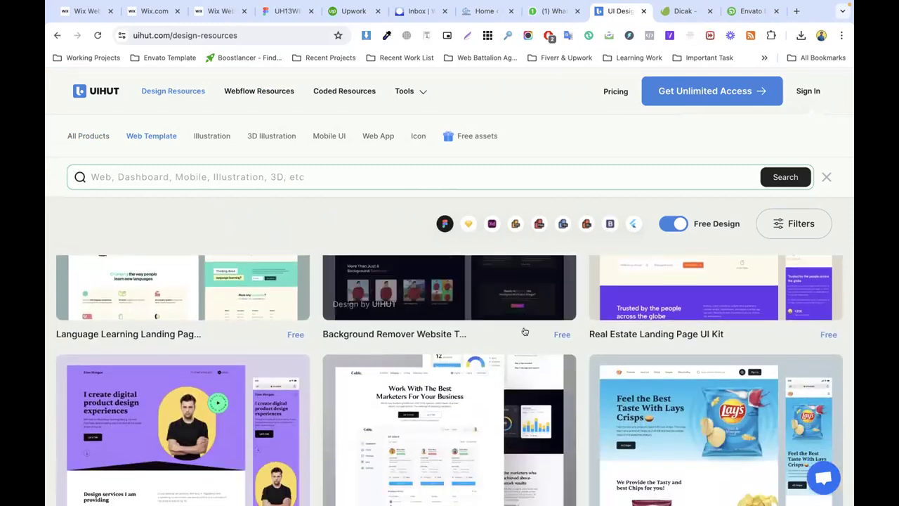
pyautogui.scroll(-2, 525, 331)
pyautogui.scroll(-1, 532, 319)
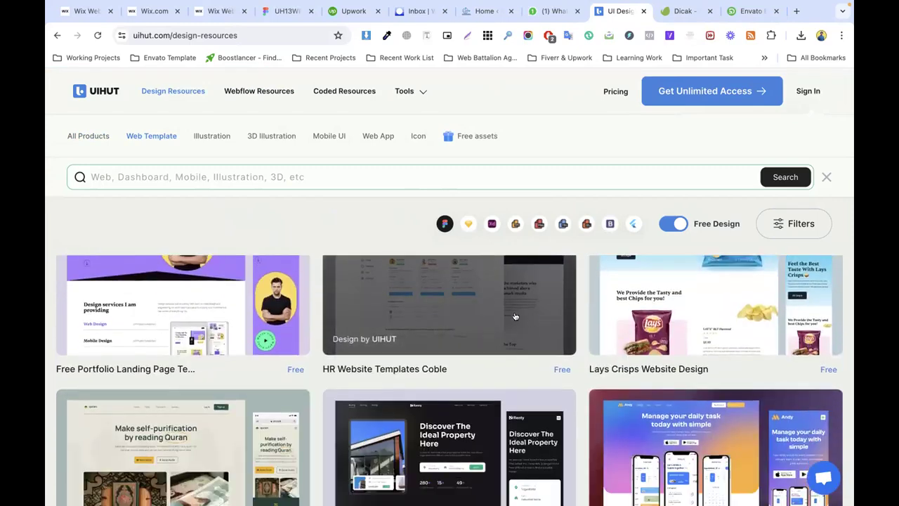
pyautogui.scroll(-2, 195, 333)
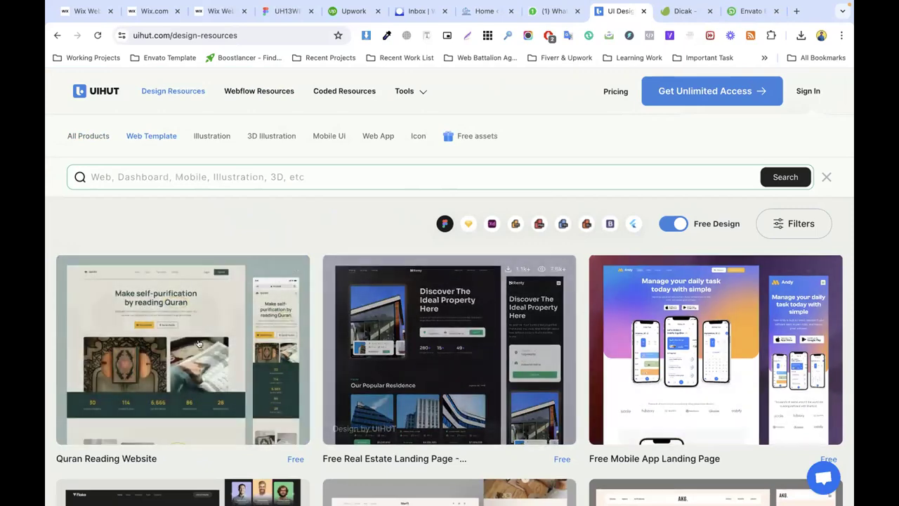
pyautogui.scroll(-2, 197, 305)
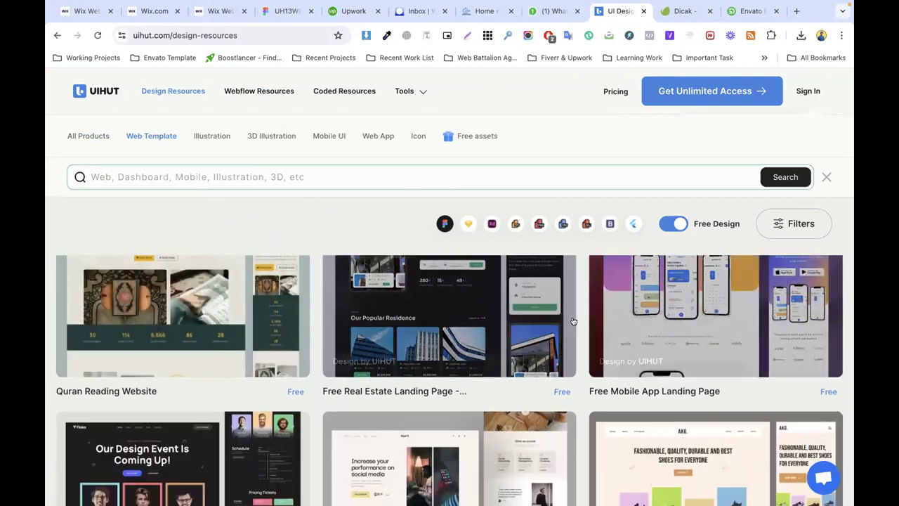
pyautogui.scroll(-6, 696, 322)
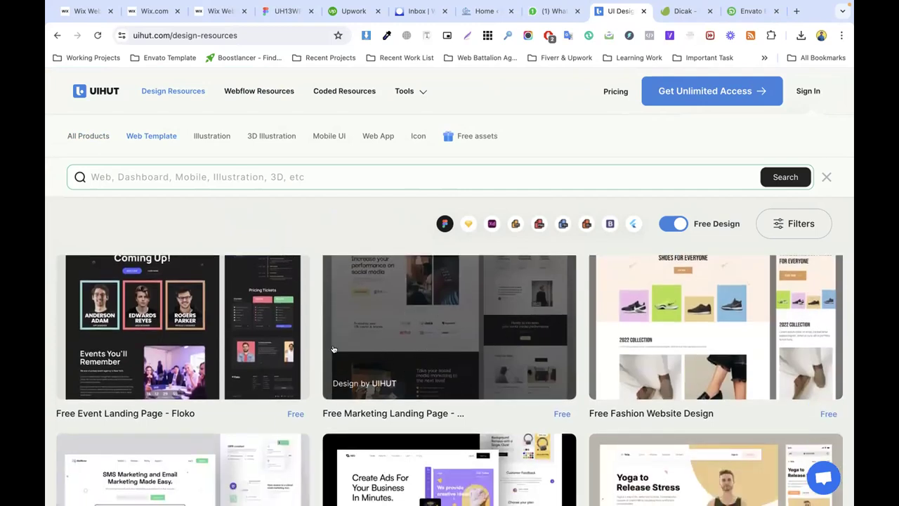
pyautogui.scroll(-5, 653, 350)
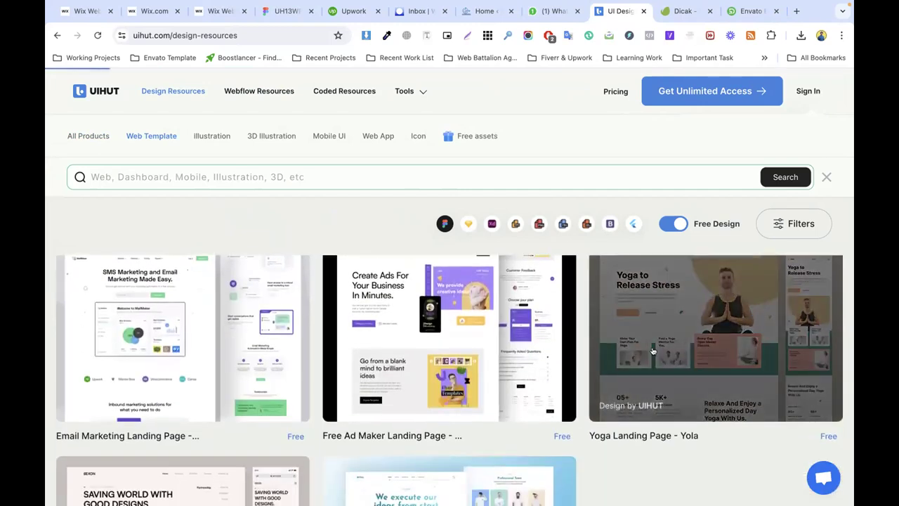
pyautogui.scroll(1, 403, 323)
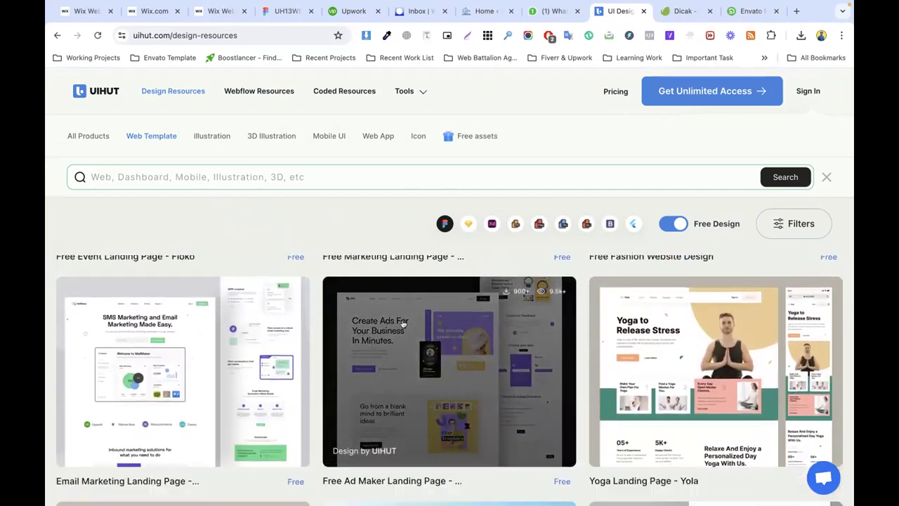
pyautogui.scroll(-5, 403, 323)
# Step: Open the Bexon Creative Agency Landing Page template, select its title, and scroll its preview
pyautogui.click(135, 341)
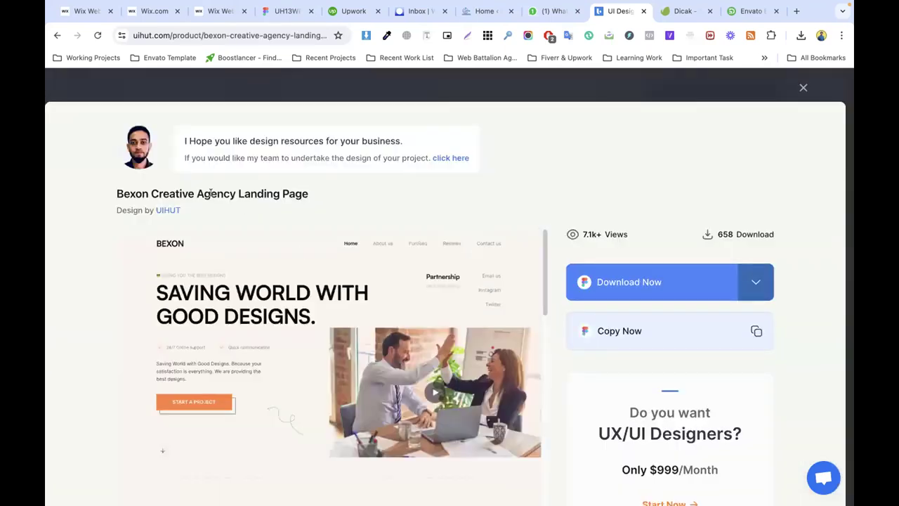
pyautogui.tripleClick(195, 193)
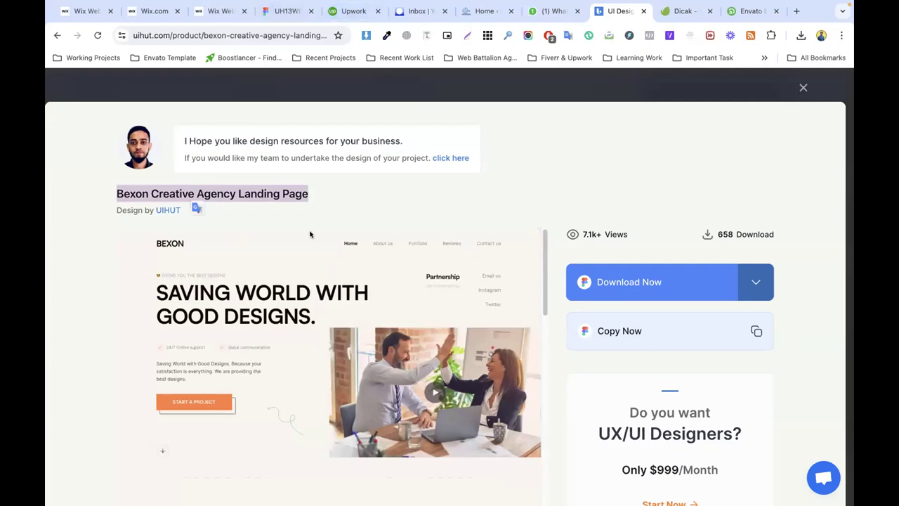
pyautogui.scroll(-2, 722, 244)
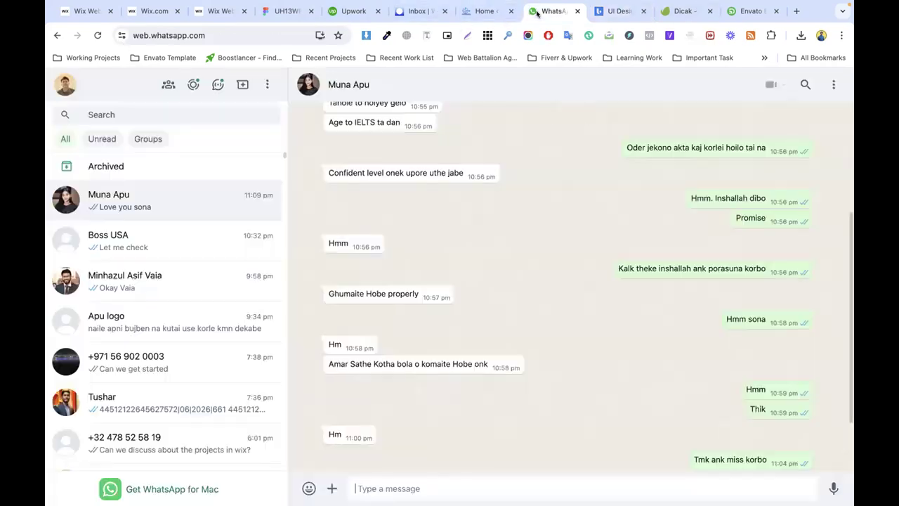
# Step: Check the Wix inbox and WordPress dashboard, close WhatsApp Web, and return to Figma
pyautogui.click(552, 10)
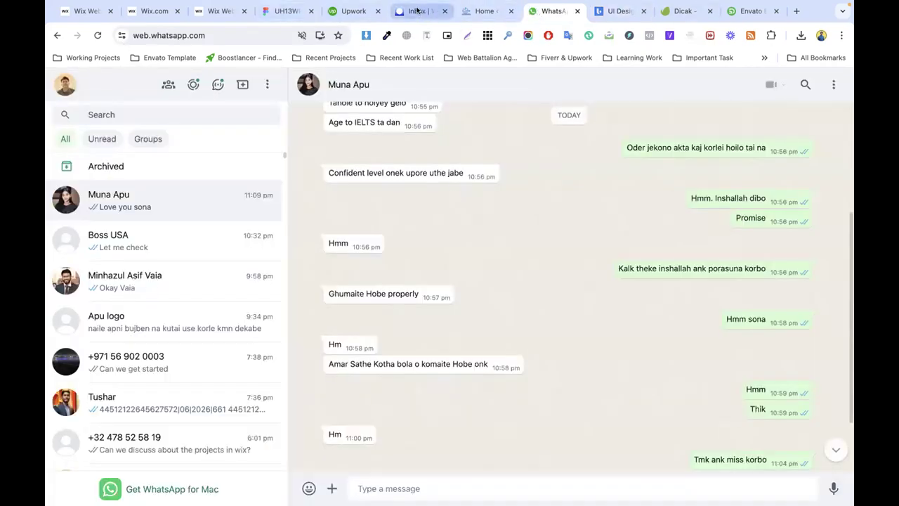
pyautogui.click(420, 11)
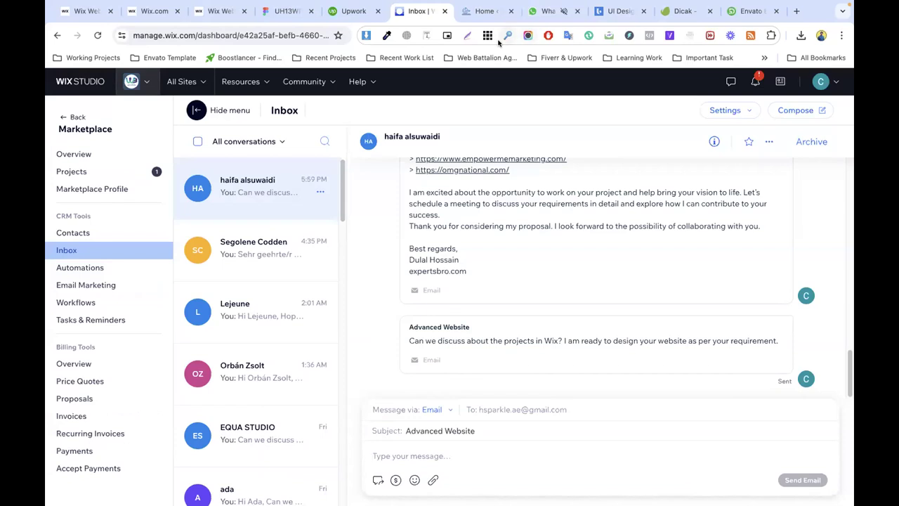
pyautogui.click(485, 11)
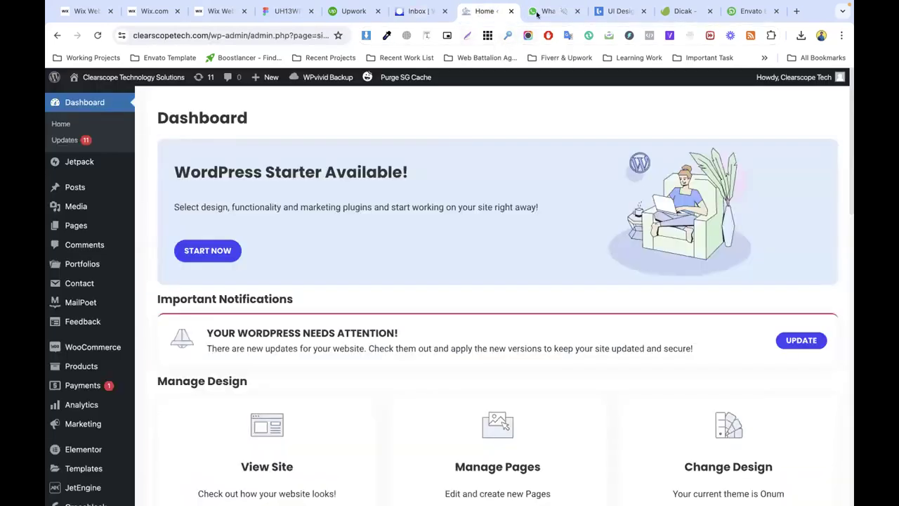
pyautogui.click(577, 11)
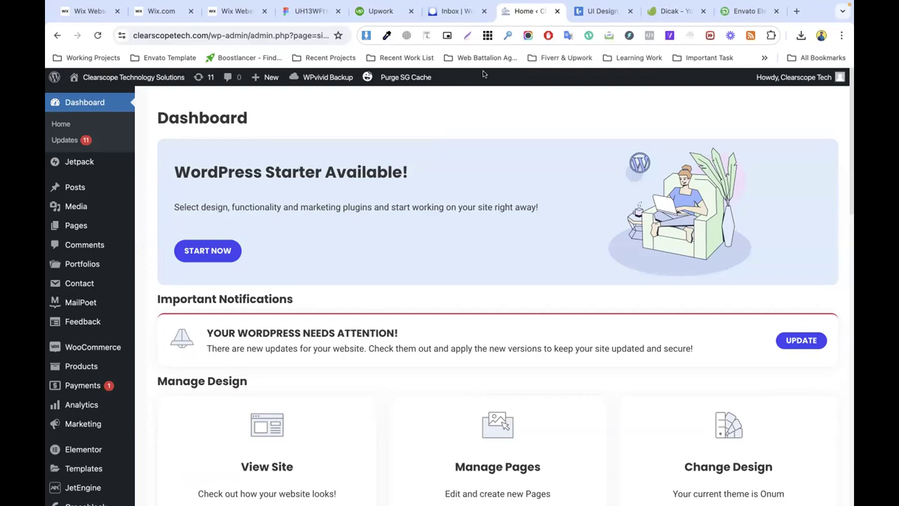
pyautogui.click(307, 11)
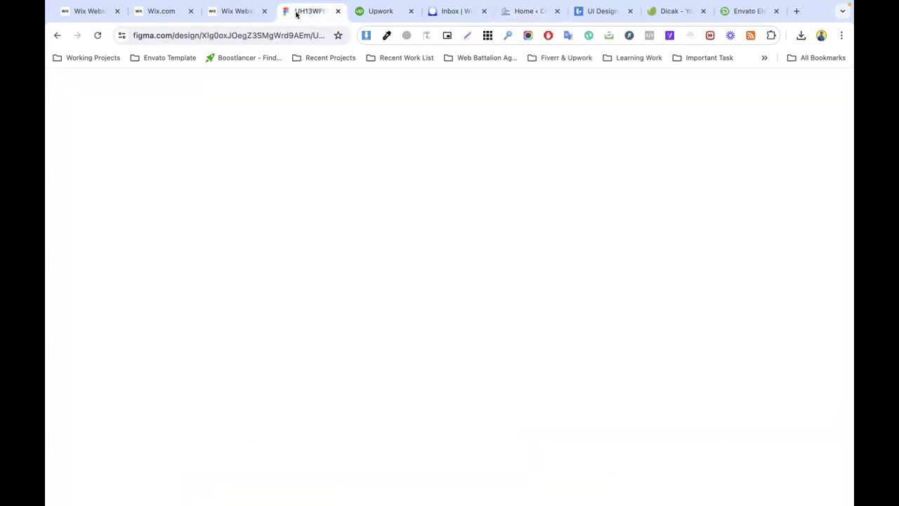
# Step: Review the services section on the Figma file's Design page, then return to Wix
pyautogui.scroll(-3, 329, 203)
pyautogui.scroll(3, 329, 203)
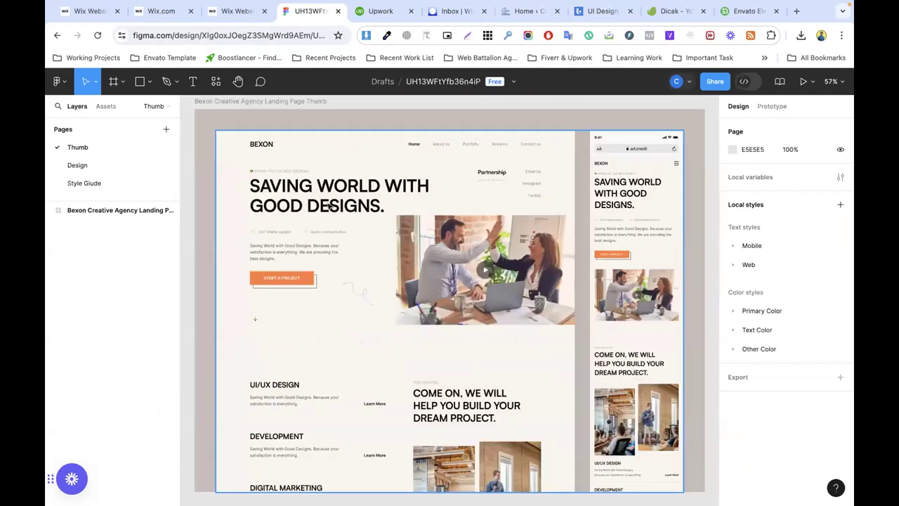
pyautogui.click(74, 166)
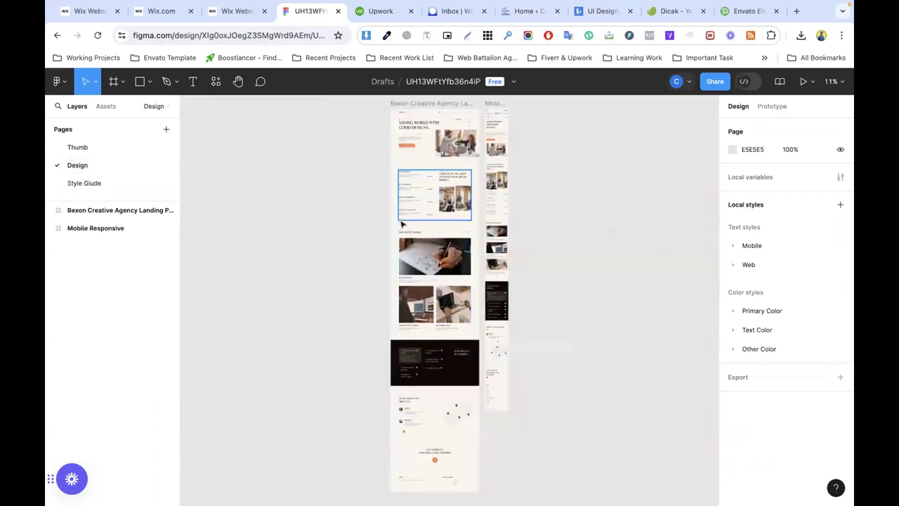
pyautogui.scroll(3, 426, 245)
pyautogui.scroll(5, 426, 245)
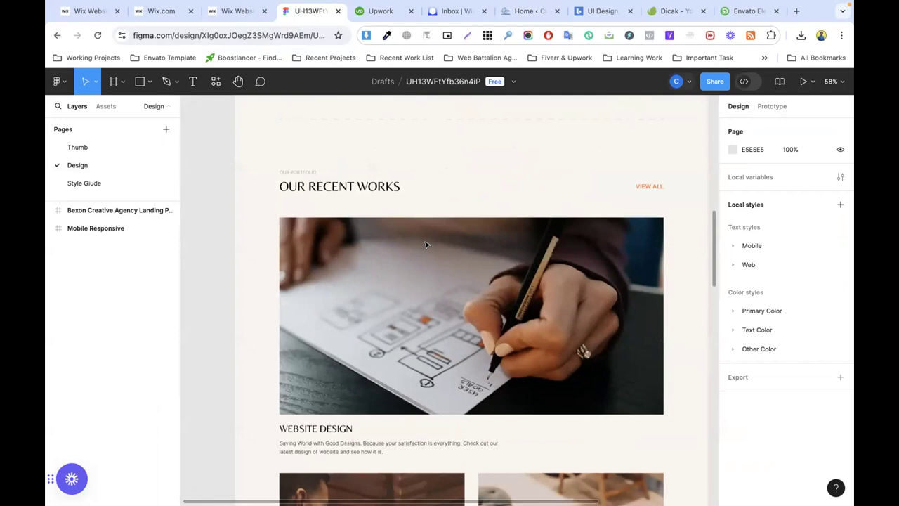
pyautogui.scroll(3, 426, 225)
pyautogui.scroll(2, 454, 291)
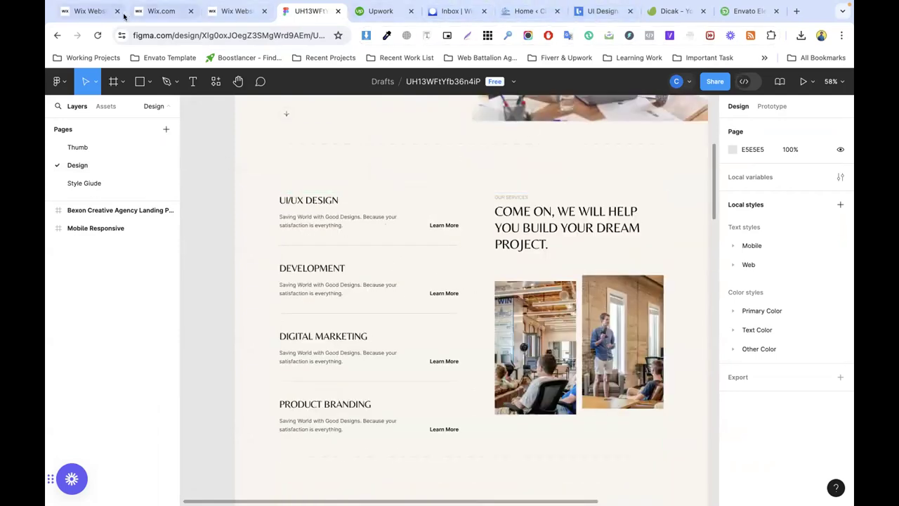
pyautogui.click(235, 11)
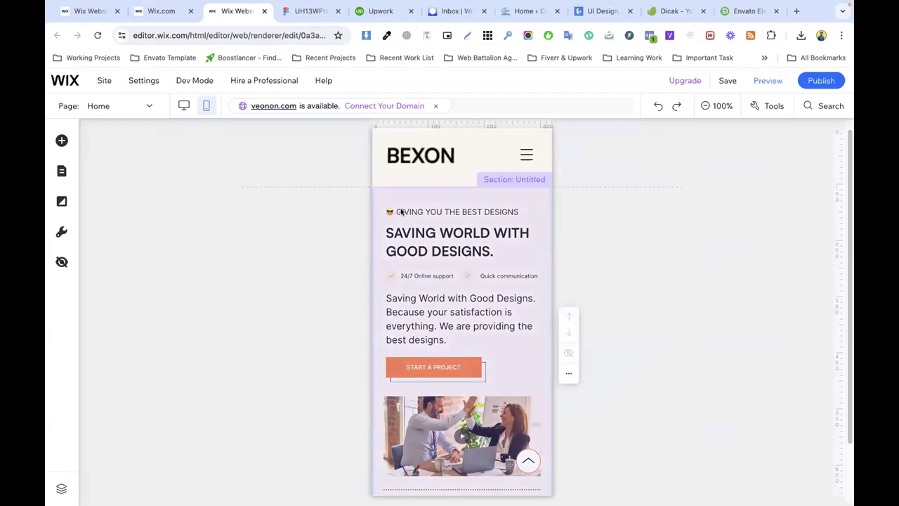
# Step: Switch the Wix editor to desktop view and shorten the hero section
pyautogui.click(183, 105)
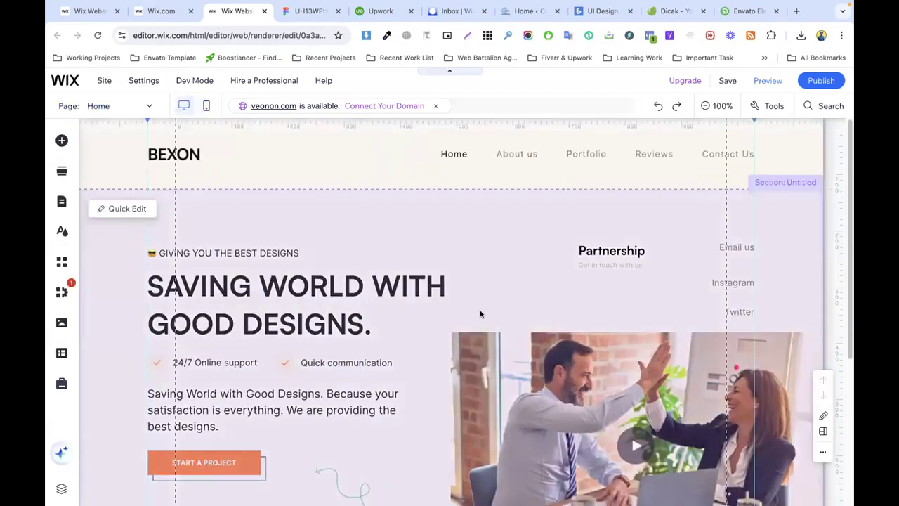
pyautogui.scroll(-5, 457, 311)
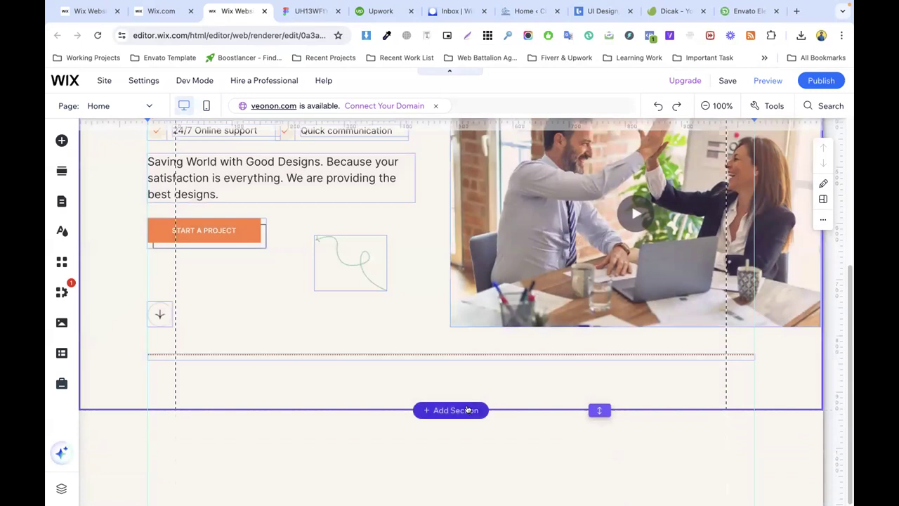
pyautogui.moveTo(599, 410); pyautogui.dragTo(582, 373)
pyautogui.scroll(2, 446, 409)
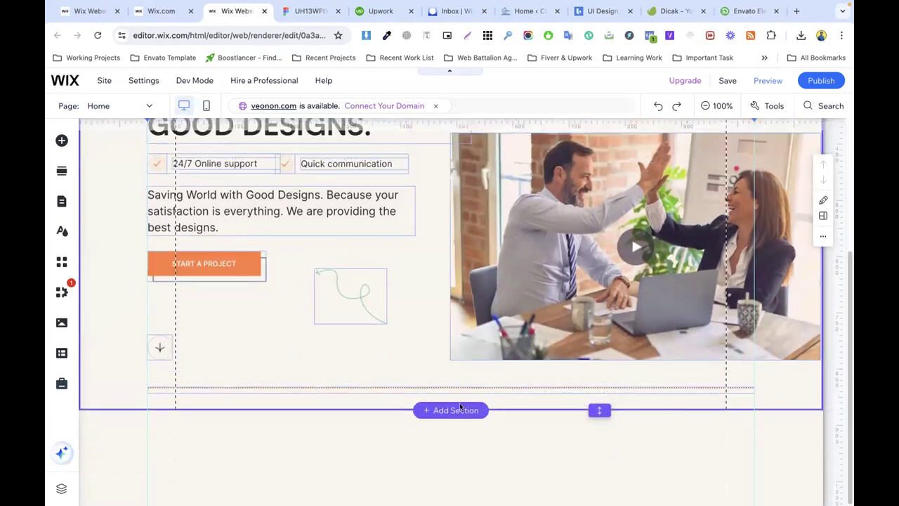
pyautogui.scroll(-3, 449, 412)
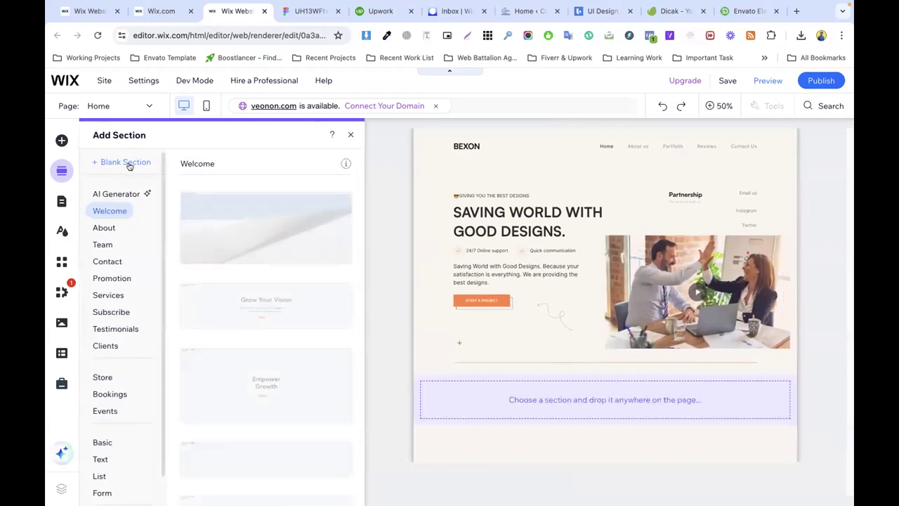
# Step: Add a blank section below the hero and check its Section Settings without renaming it
pyautogui.click(131, 166)
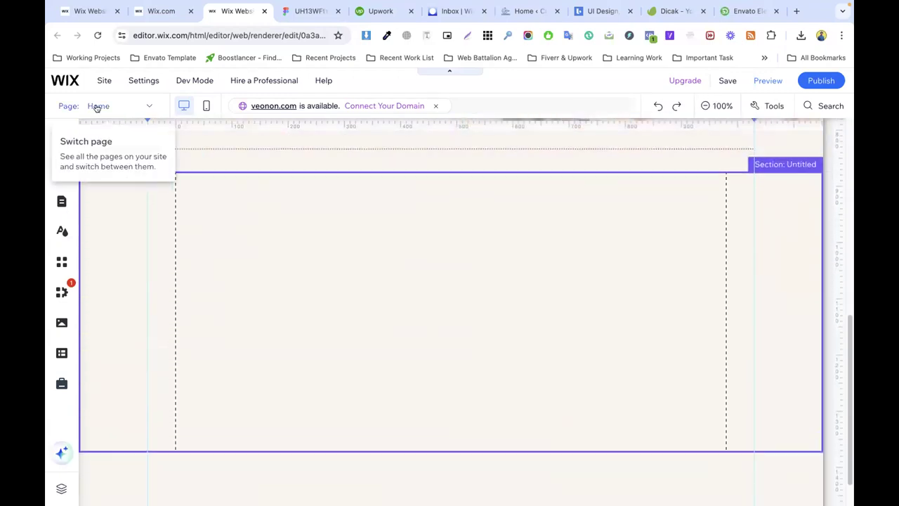
pyautogui.click(142, 105)
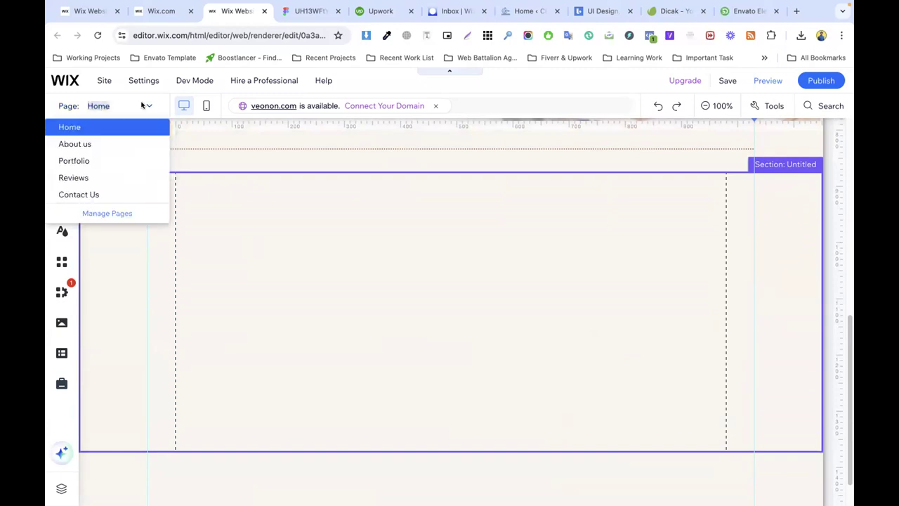
pyautogui.click(360, 278)
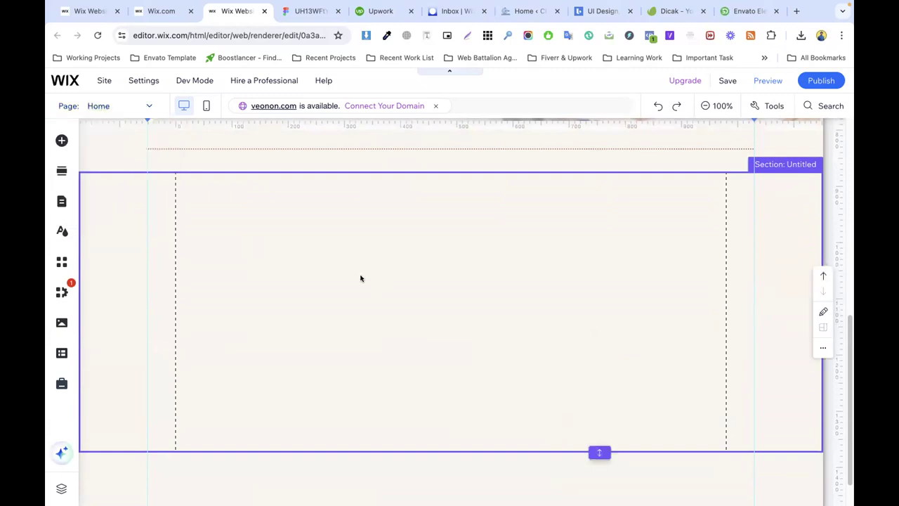
pyautogui.rightClick(663, 216)
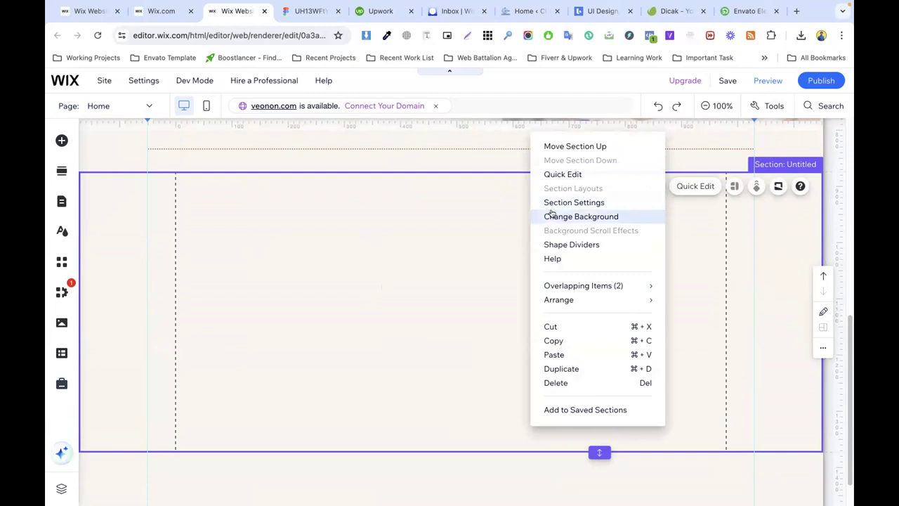
pyautogui.click(573, 203)
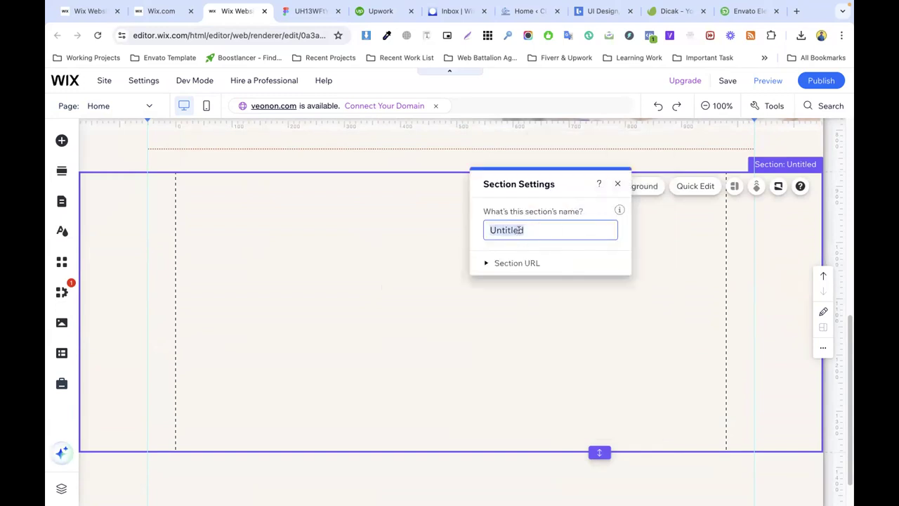
pyautogui.click(618, 184)
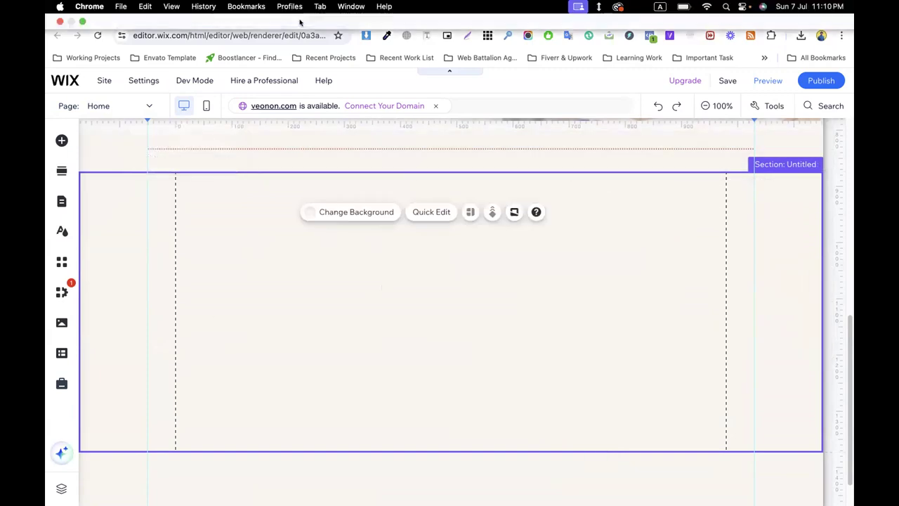
pyautogui.click(303, 11)
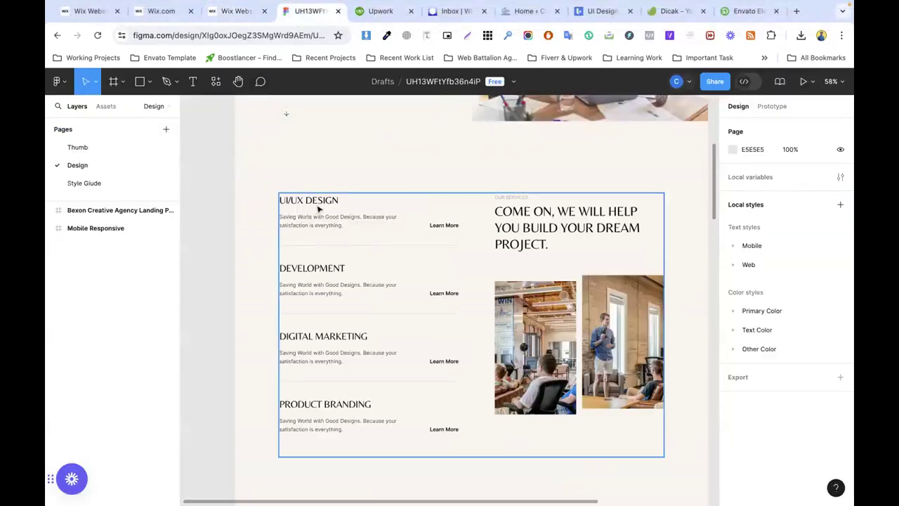
# Step: Inspect Figma's 1170 × 801 services group down to the PRODUCT BRANDING row (546×110)
pyautogui.click(314, 270)
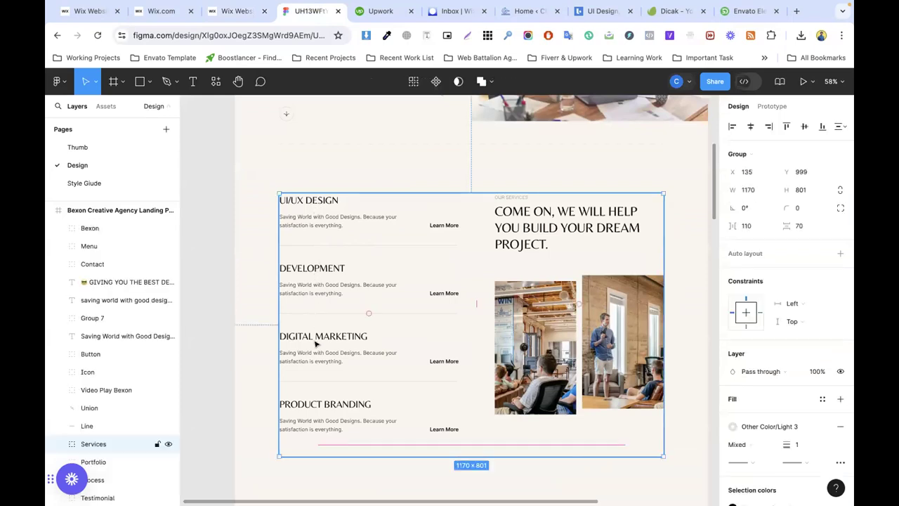
pyautogui.doubleClick(330, 411)
pyautogui.doubleClick(329, 411)
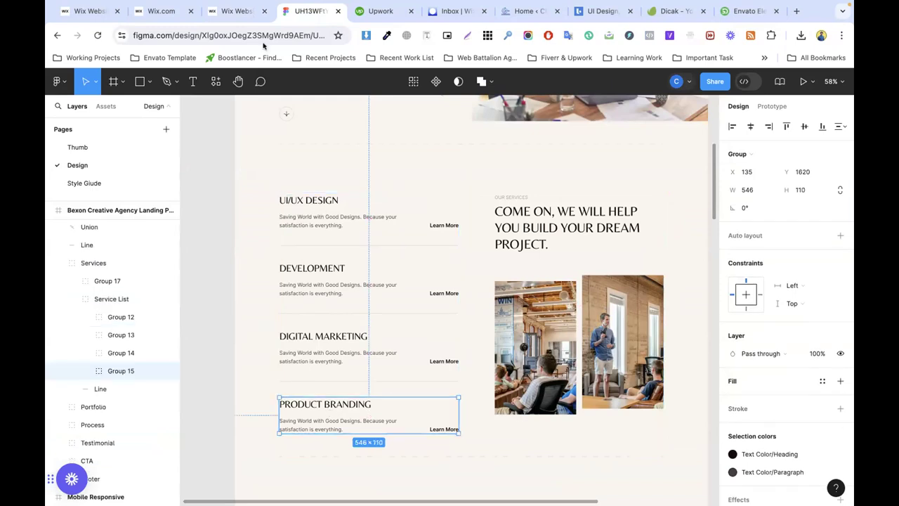
pyautogui.click(235, 11)
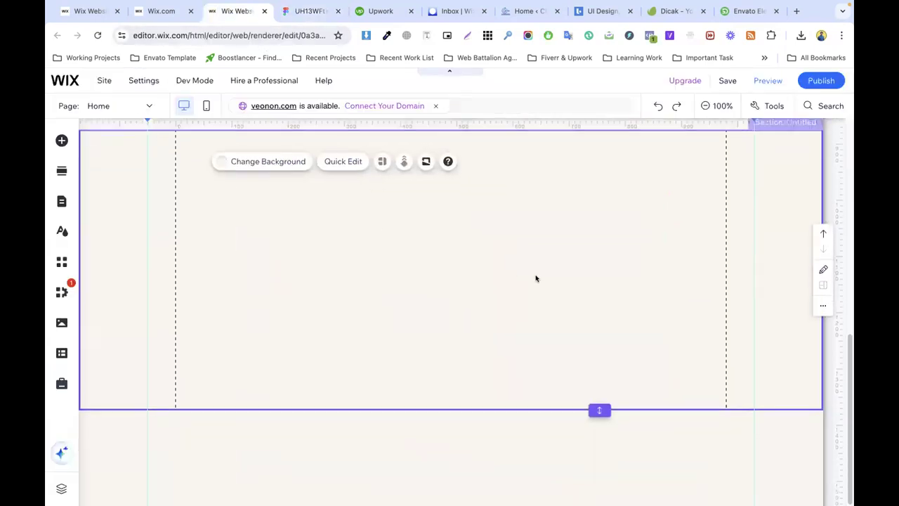
# Step: Make the empty section taller and add the numbered-list hover repeater from Interactive elements
pyautogui.moveTo(599, 410); pyautogui.dragTo(599, 484)
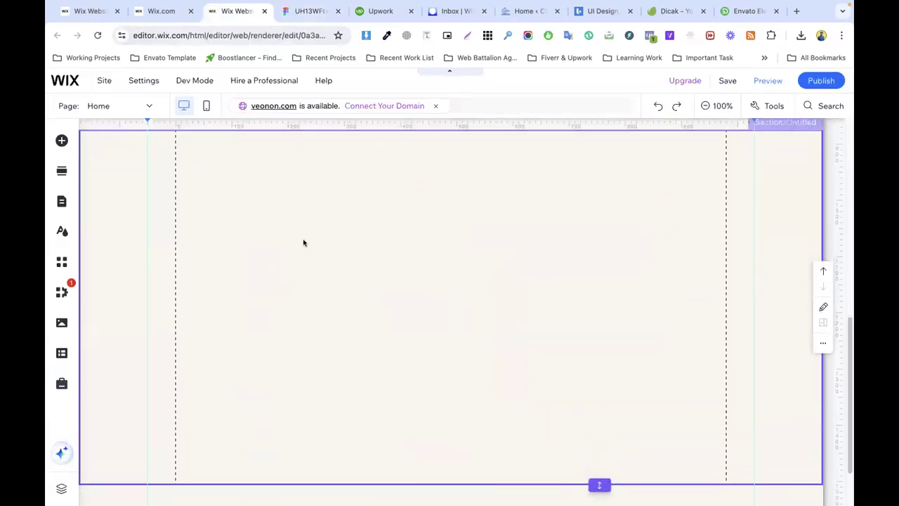
pyautogui.click(60, 140)
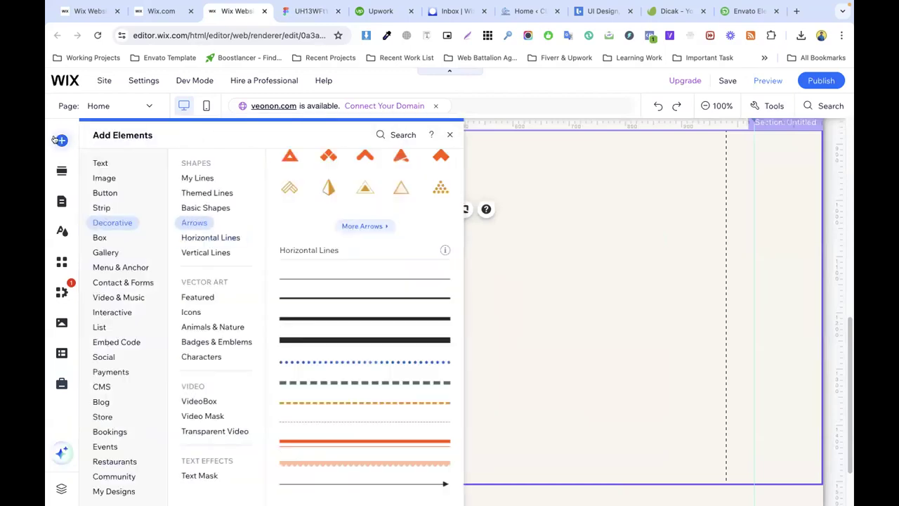
pyautogui.click(111, 312)
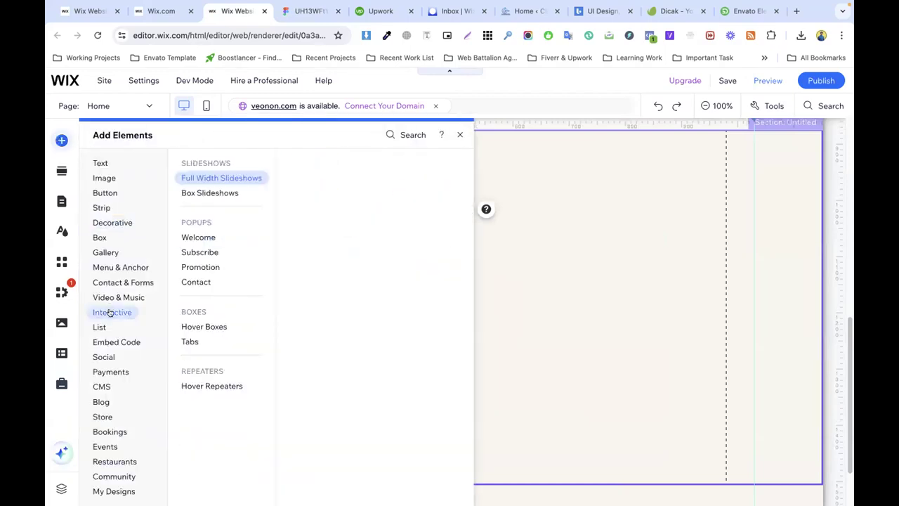
pyautogui.click(224, 387)
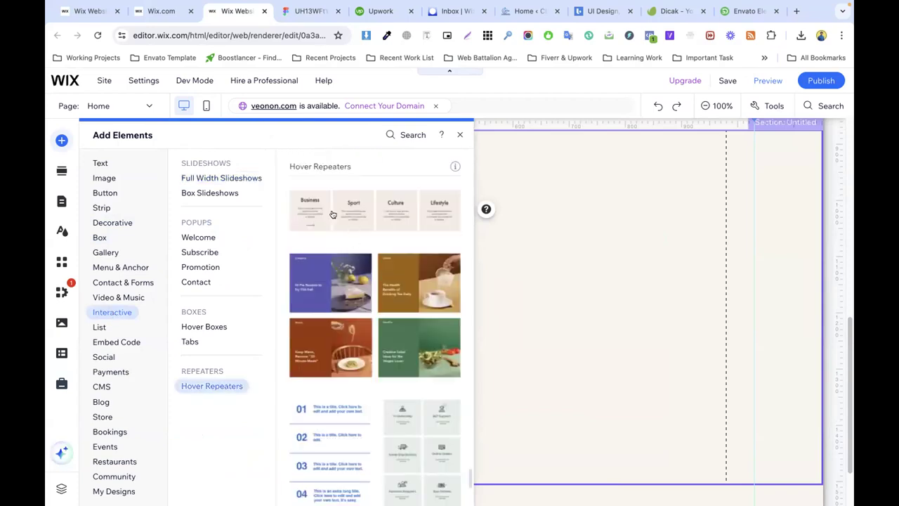
pyautogui.scroll(-3, 300, 254)
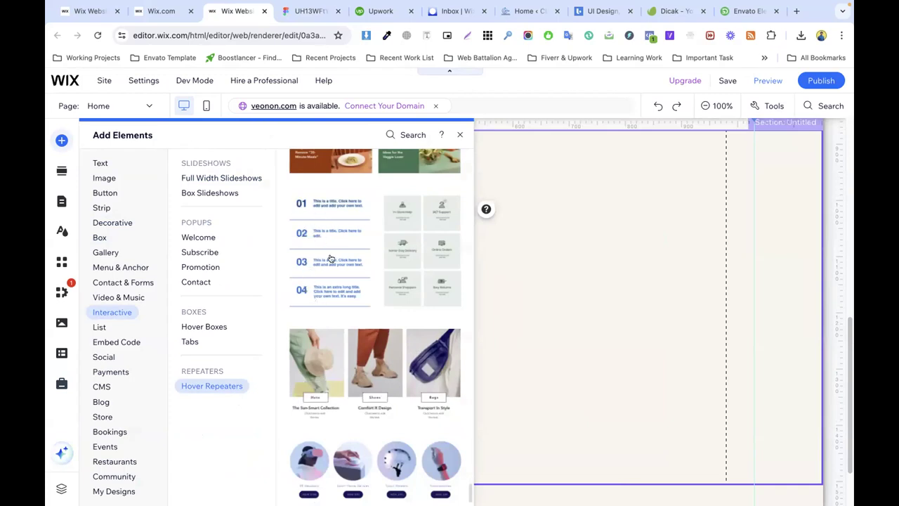
pyautogui.moveTo(320, 252); pyautogui.dragTo(333, 289)
# Step: Move the 01–04 repeater list against the section's left edge
pyautogui.click(519, 260)
pyautogui.scroll(2, 519, 260)
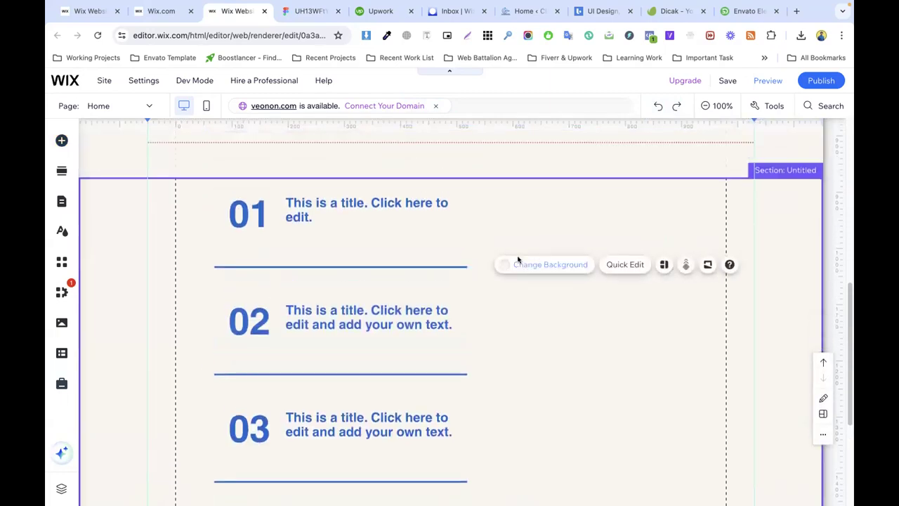
pyautogui.click(360, 326)
pyautogui.scroll(-2, 363, 280)
pyautogui.moveTo(322, 256); pyautogui.dragTo(293, 257)
pyautogui.click(307, 11)
pyautogui.scroll(3, 310, 200)
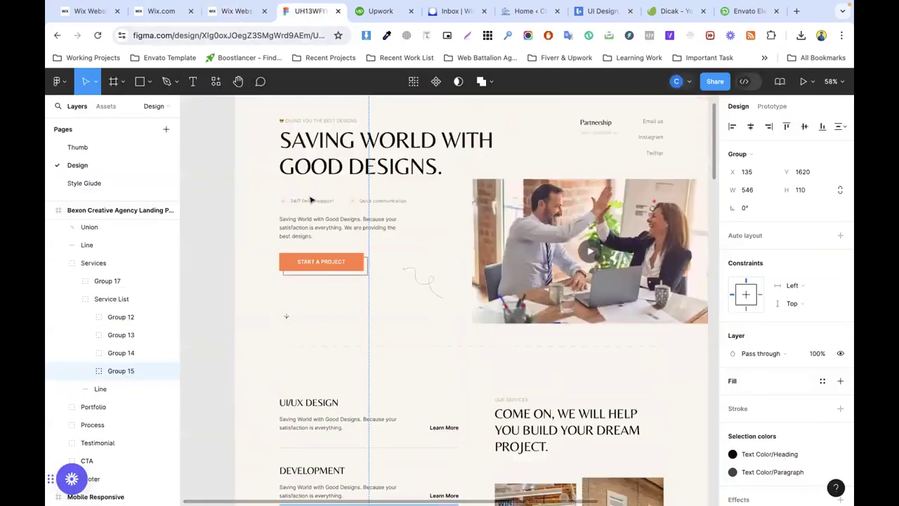
# Step: Adjust the repeater list's position within the Untitled section
pyautogui.click(248, 18)
pyautogui.scroll(-3, 271, 209)
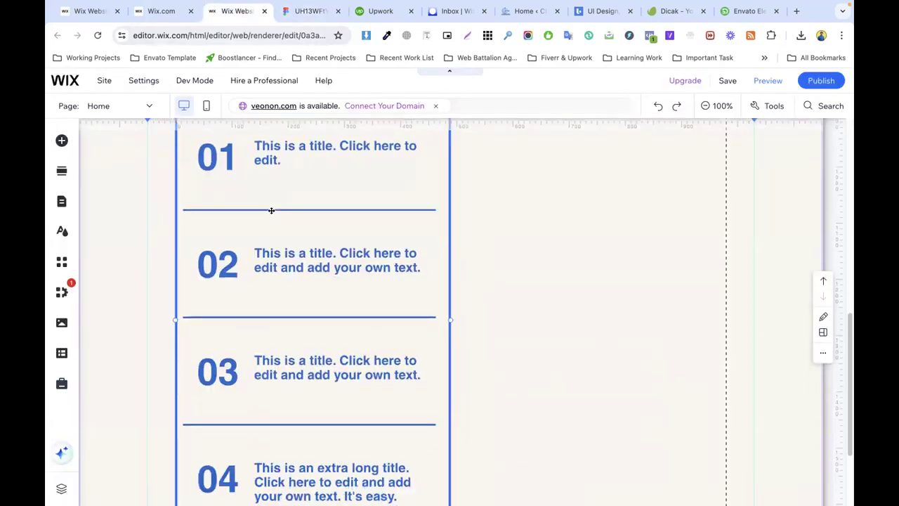
pyautogui.scroll(3, 477, 244)
pyautogui.moveTo(358, 244); pyautogui.dragTo(271, 255)
pyautogui.click(518, 243)
pyautogui.scroll(-2, 479, 235)
pyautogui.scroll(2, 275, 187)
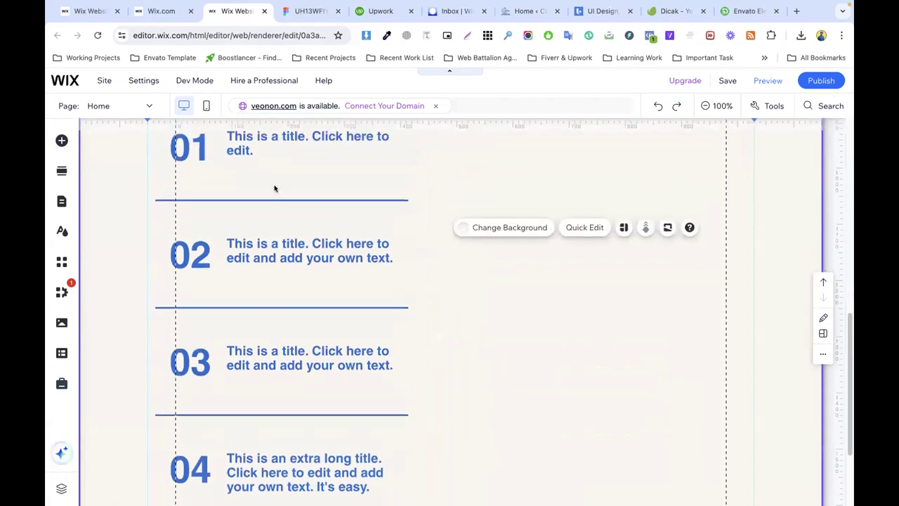
pyautogui.click(279, 213)
# Step: Copy the OUR SERVICES label from the Figma services heading and paste it into Wix
pyautogui.click(300, 11)
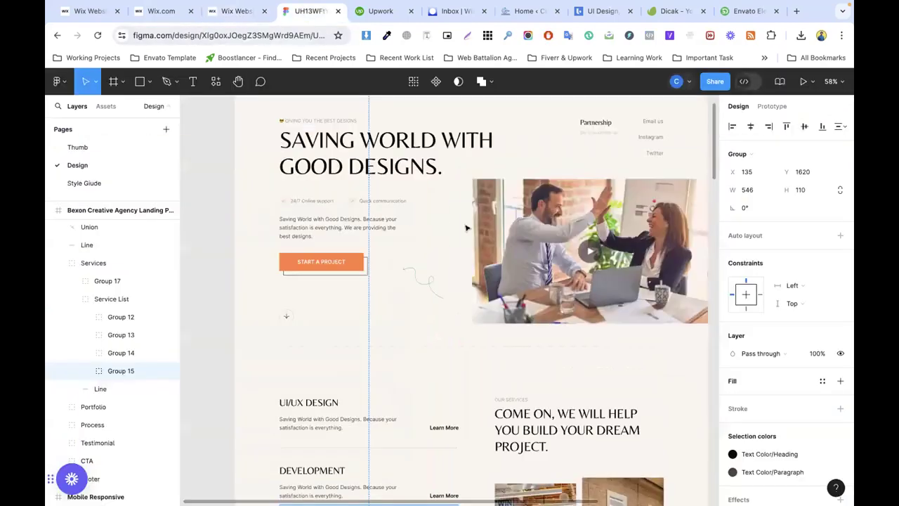
pyautogui.scroll(-5, 492, 260)
pyautogui.scroll(2, 478, 253)
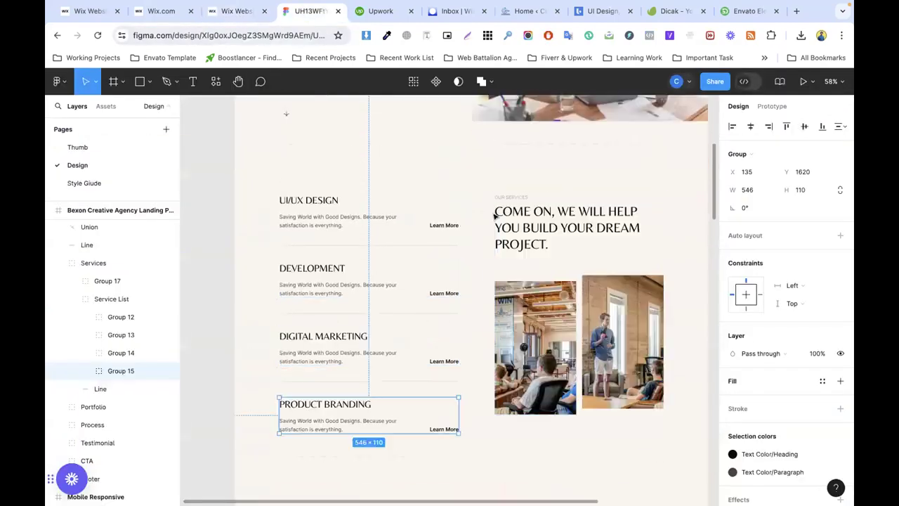
pyautogui.doubleClick(512, 191)
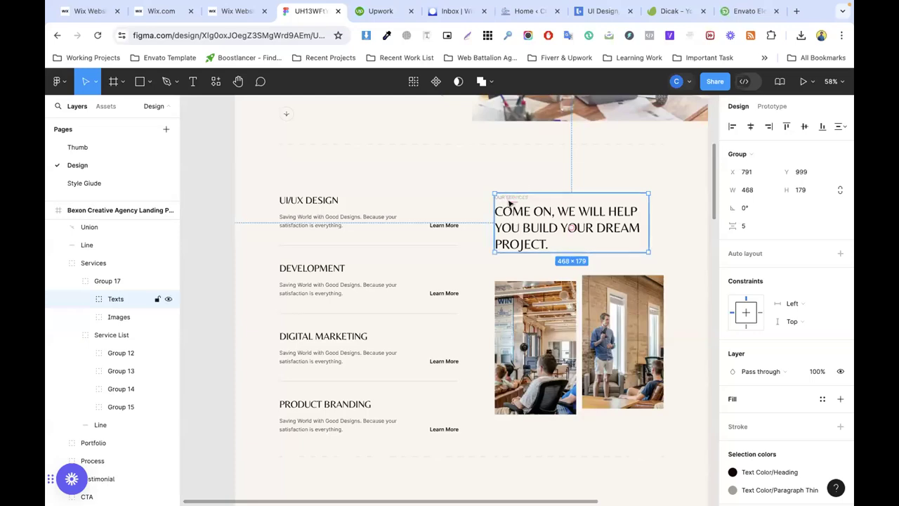
pyautogui.click(511, 201)
pyautogui.doubleClick(511, 196)
pyautogui.hotkey('ctrl', 'c')
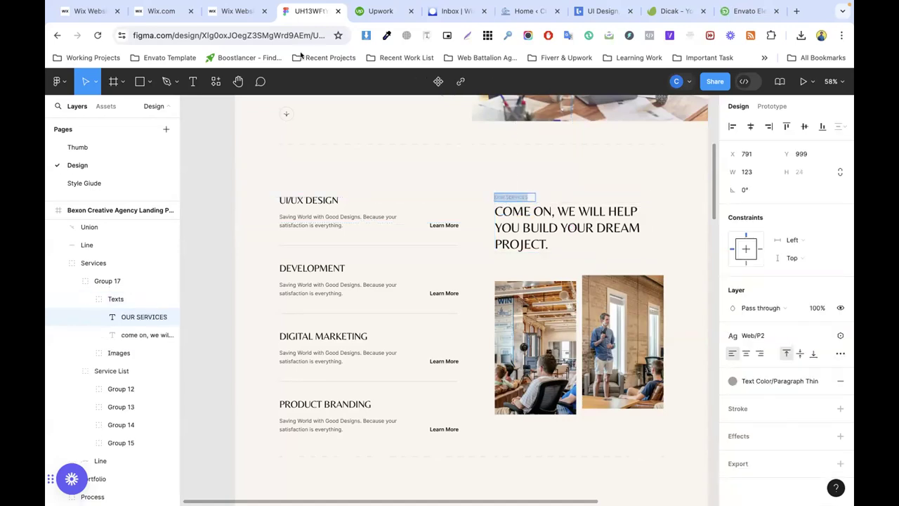
pyautogui.click(250, 11)
pyautogui.hotkey('ctrl', 'v')
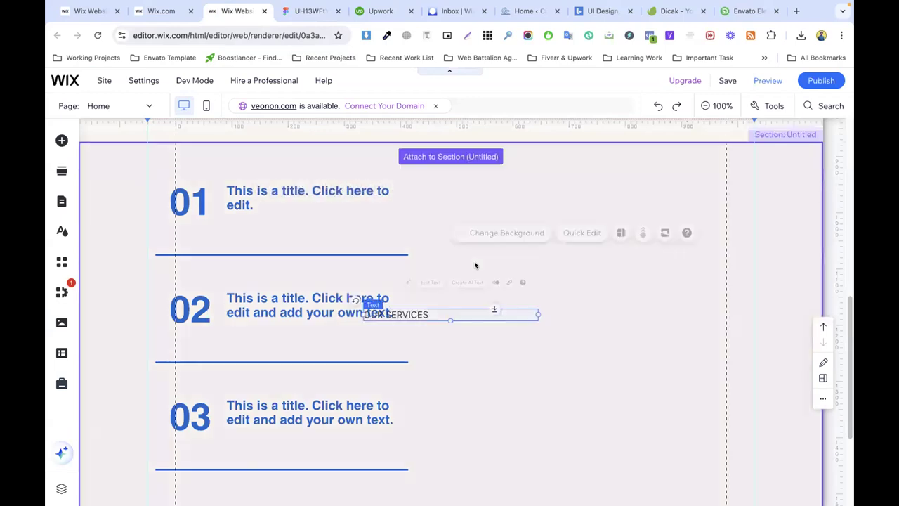
# Step: Move OUR SERVICES to the section's upper right and copy Figma's services heading sentence
pyautogui.moveTo(400, 313); pyautogui.dragTo(518, 187)
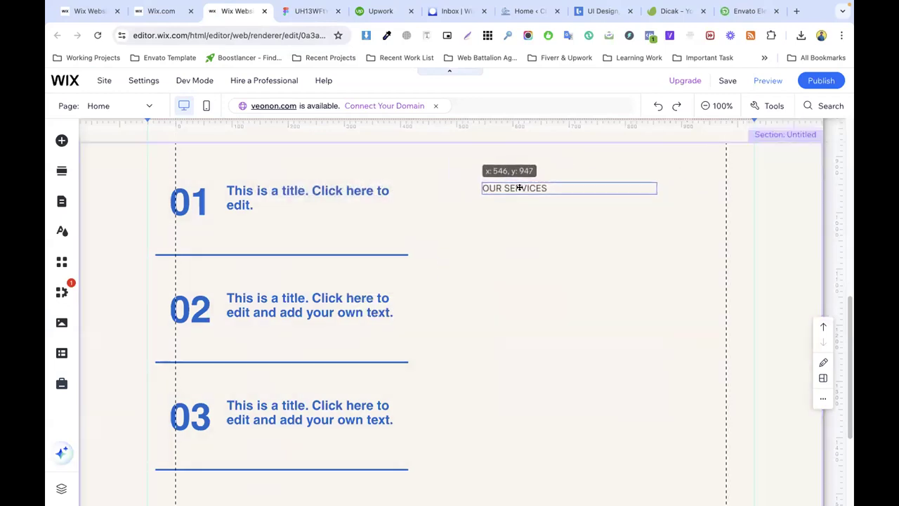
pyautogui.click(309, 10)
pyautogui.doubleClick(539, 210)
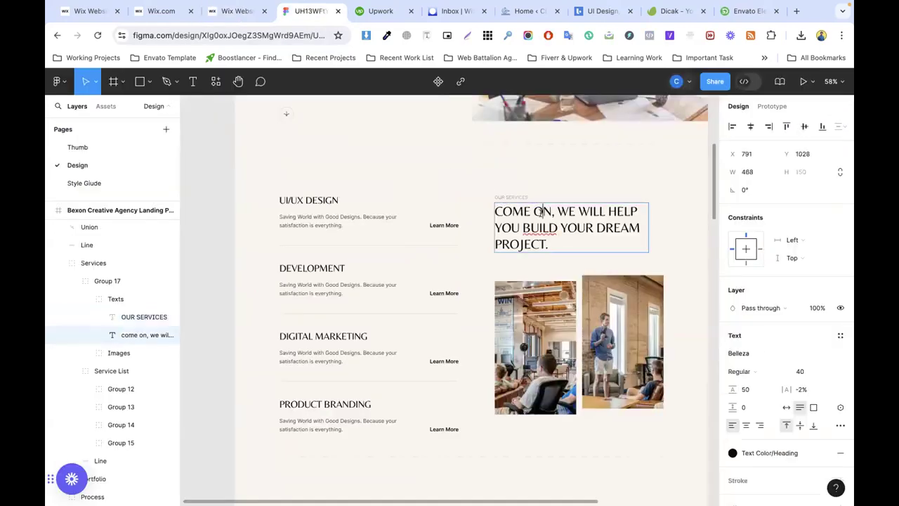
pyautogui.click(235, 11)
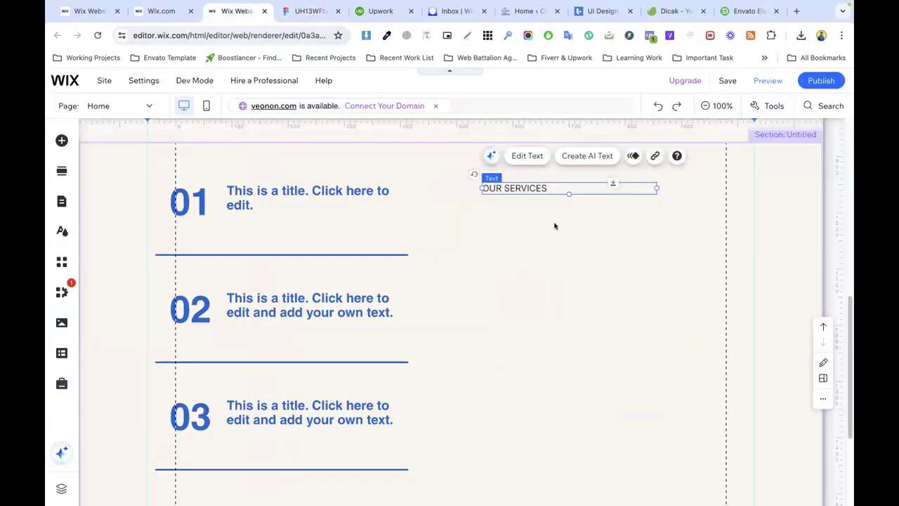
pyautogui.doubleClick(518, 188)
pyautogui.click(540, 216)
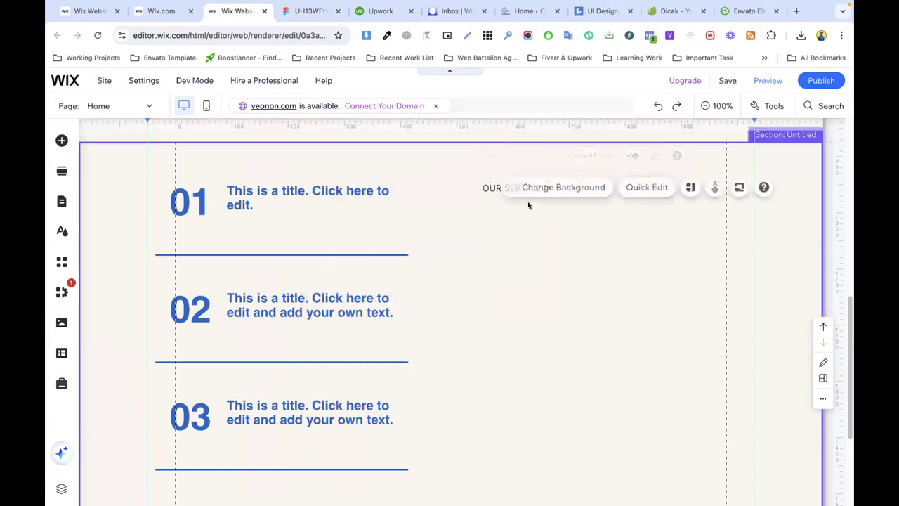
pyautogui.click(499, 187)
# Step: Duplicate OUR SERVICES beneath itself and fill the copy with "come on, we will help you build your dream project."
pyautogui.rightClick(507, 188)
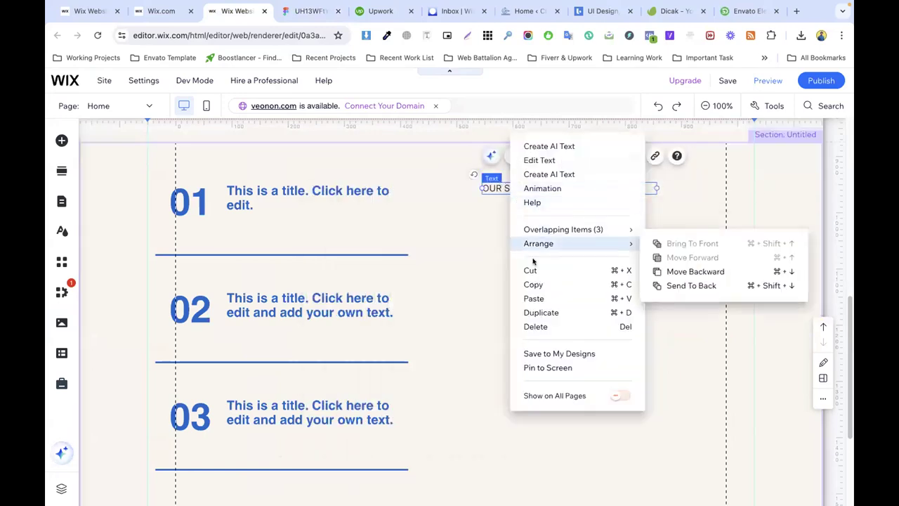
pyautogui.click(540, 312)
pyautogui.moveTo(512, 201); pyautogui.dragTo(499, 210)
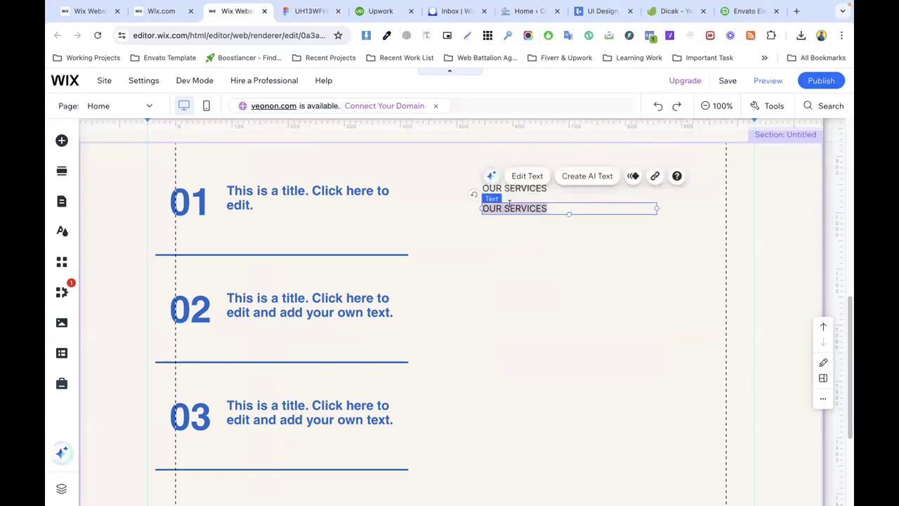
pyautogui.doubleClick(510, 203)
pyautogui.write('come on, we will help you build your dream project.')
pyautogui.hotkey('ctrl', 'a')
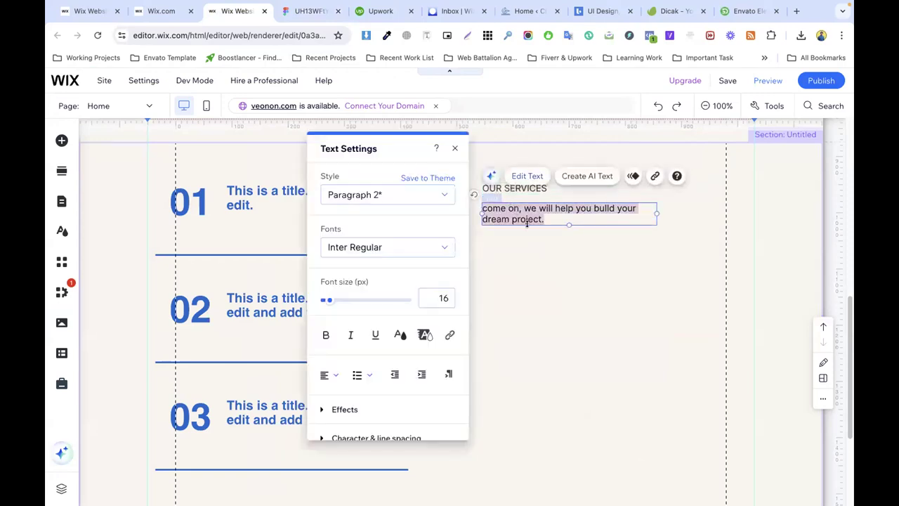
pyautogui.hotkey('ctrl', 't')
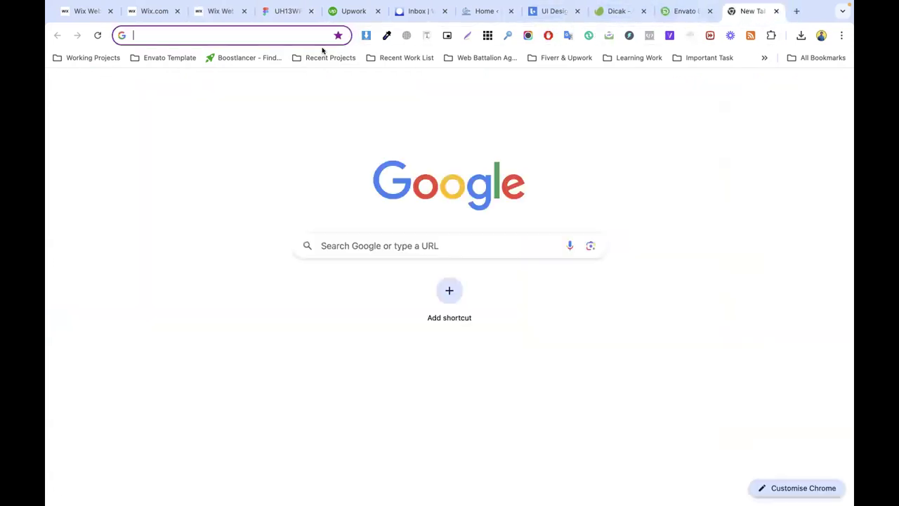
# Step: Have ChatGPT capitalise the sentence to "Come On, We Will Help You Build Your Dream Project."
pyautogui.click(296, 35)
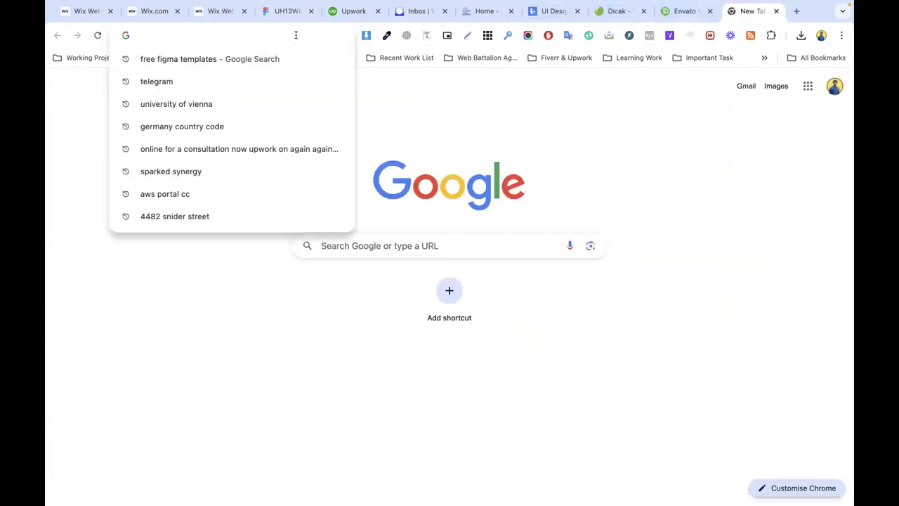
pyautogui.write('chat')
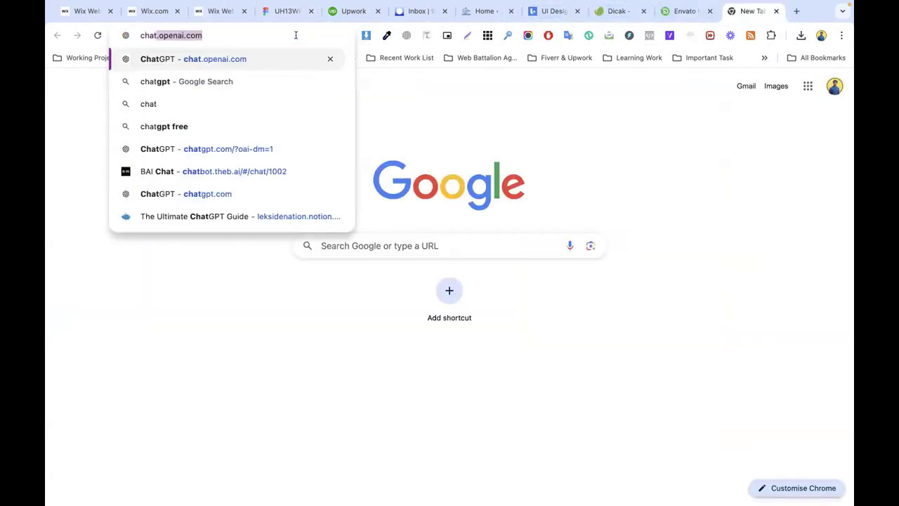
pyautogui.press('Return')
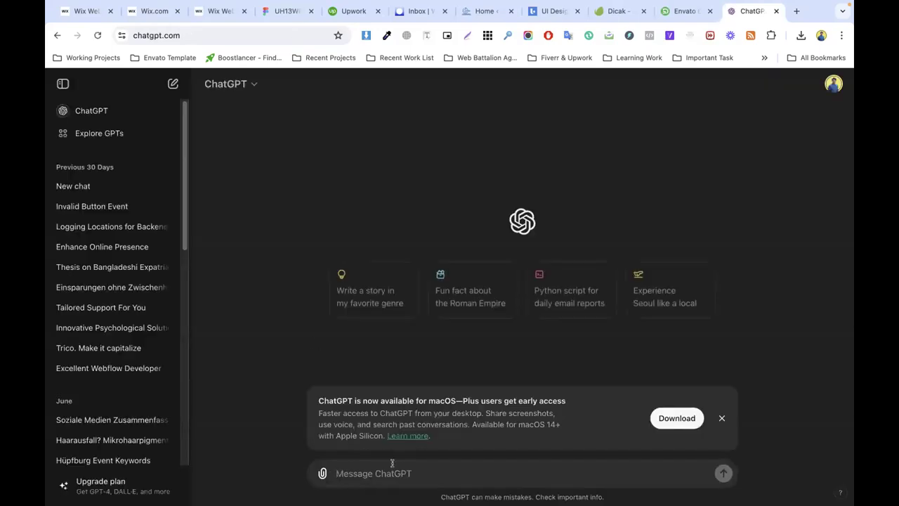
pyautogui.write('come on, we will help you build your dream project.')
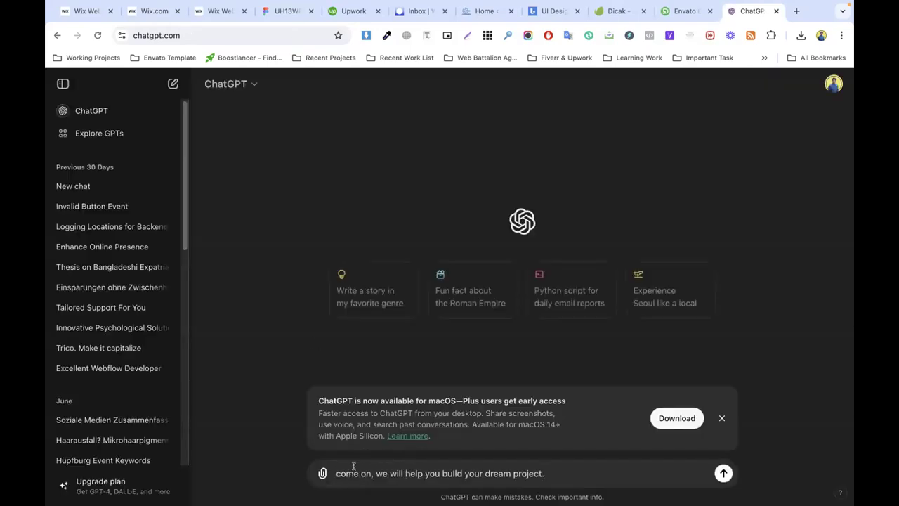
pyautogui.write('make this sentence capitalize')
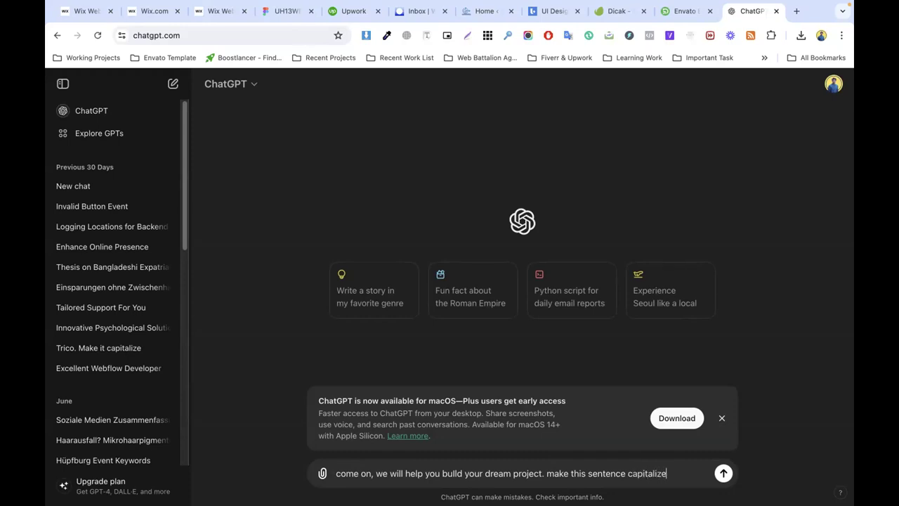
pyautogui.press('Return')
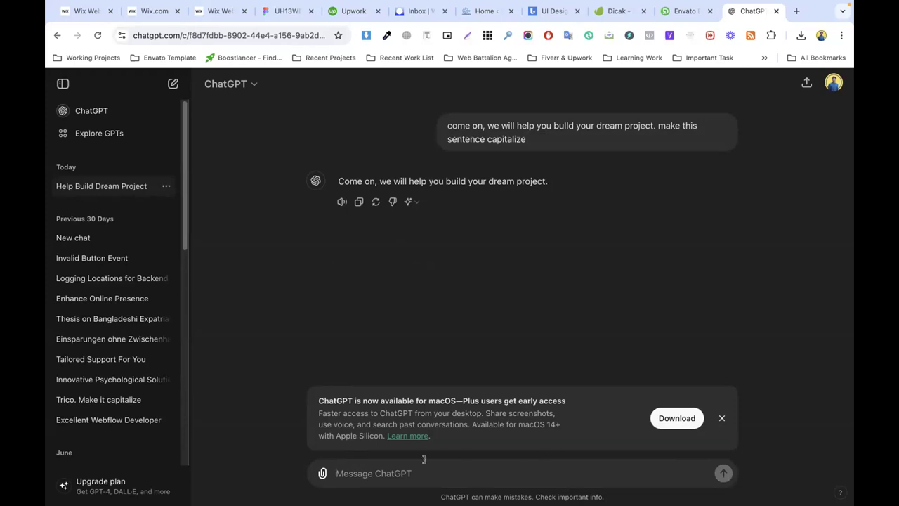
pyautogui.write('come on, we will help you build your dream project.')
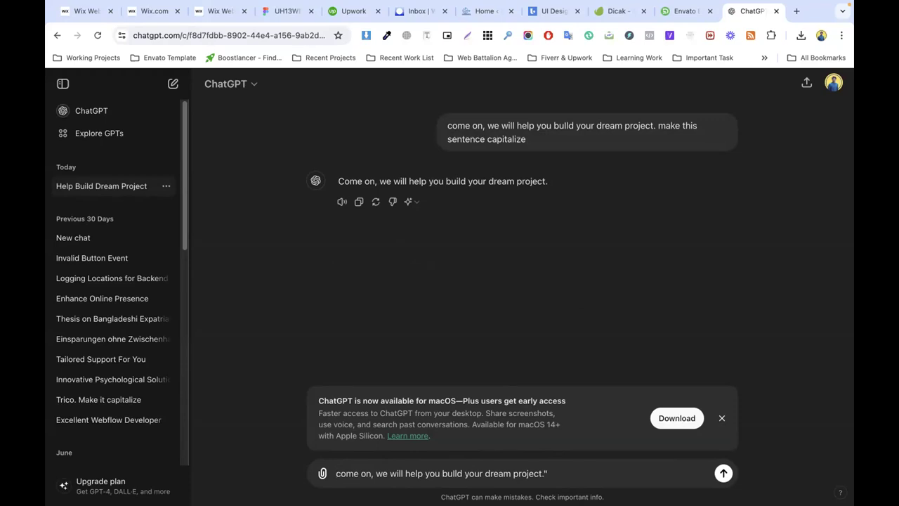
pyautogui.write('"')
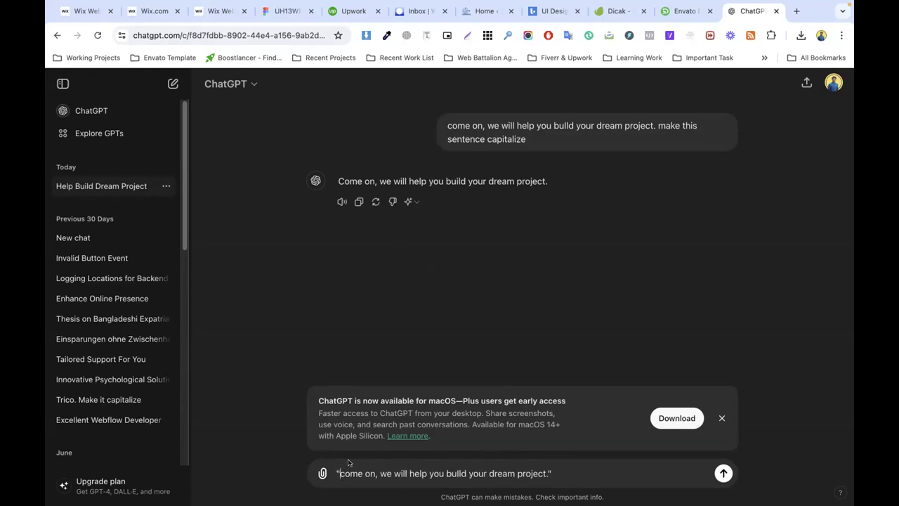
pyautogui.write('make')
pyautogui.write('mak')
pyautogui.write('e it Capital Letter')
pyautogui.press('Return')
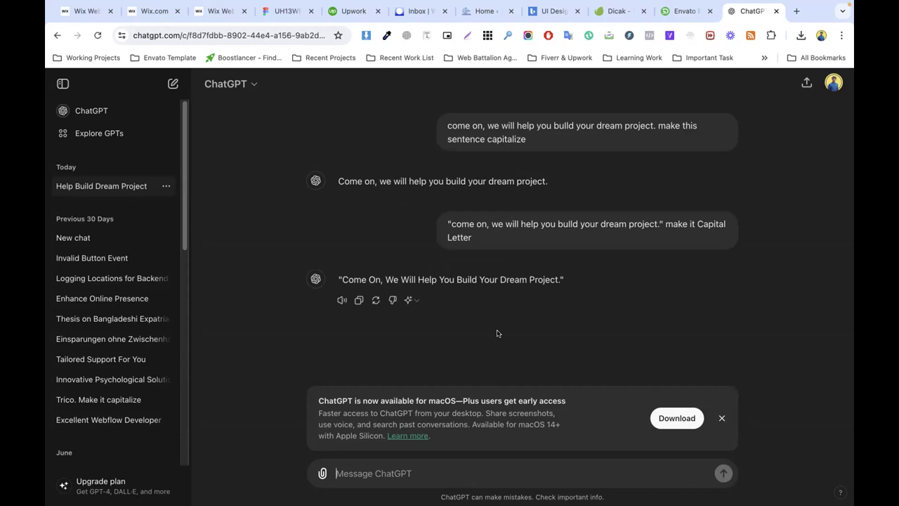
pyautogui.click(830, 82)
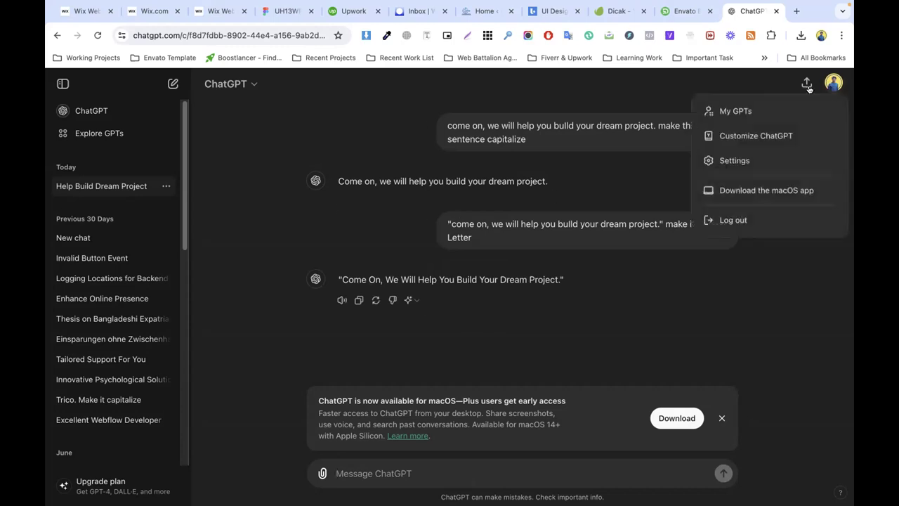
# Step: Log out of ChatGPT and sign back in with a Google account
pyautogui.click(730, 220)
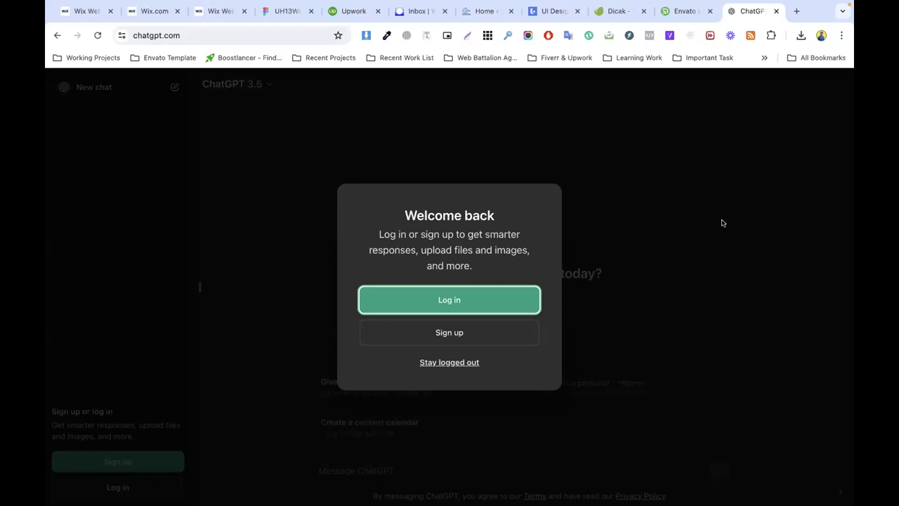
pyautogui.click(451, 305)
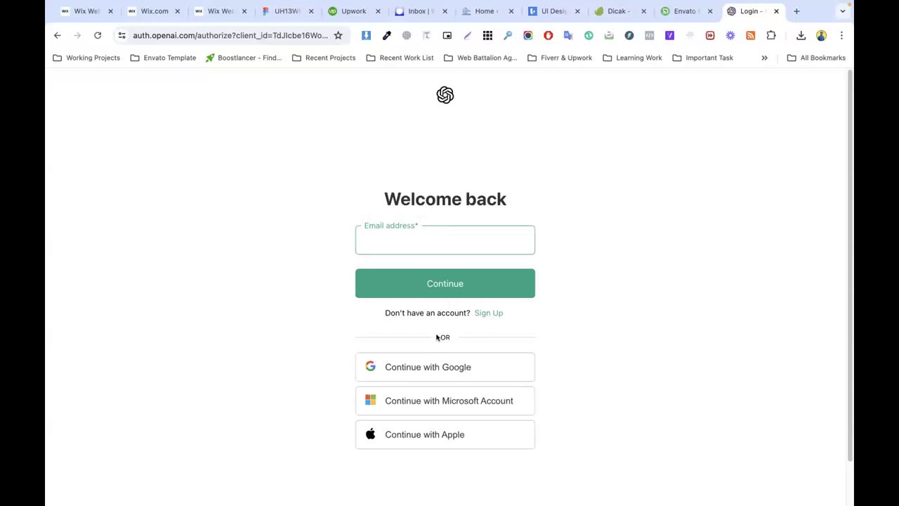
pyautogui.click(438, 366)
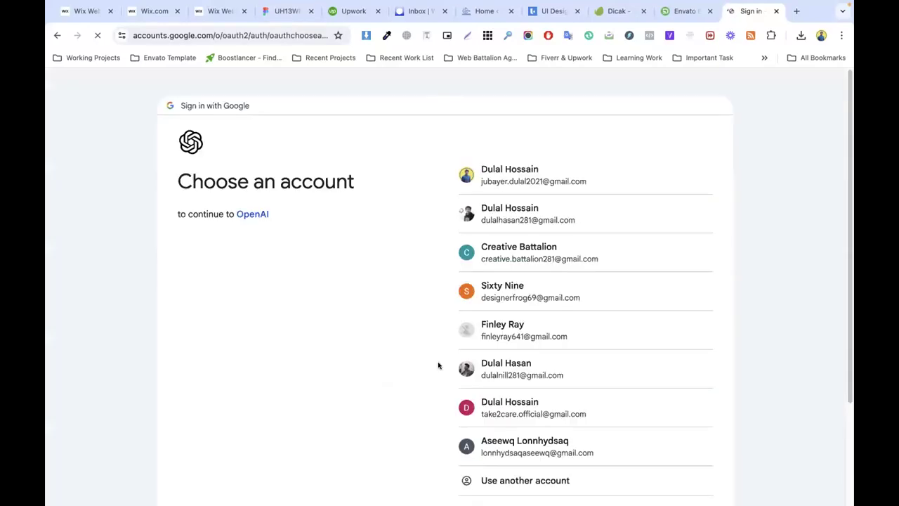
pyautogui.click(518, 219)
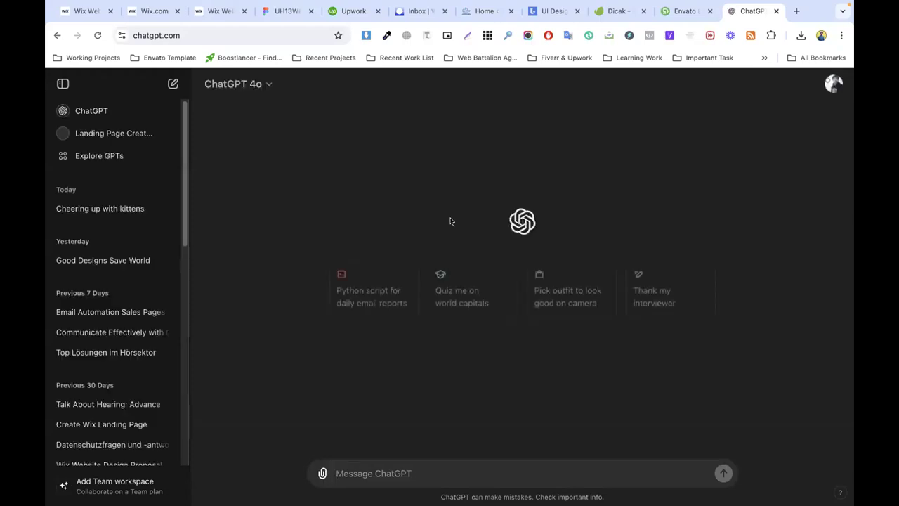
# Step: Paste the services sentence with 'make it capitalize', then copy ChatGPT's uppercase reply
pyautogui.write('Come on, we will help you build your dream project.')
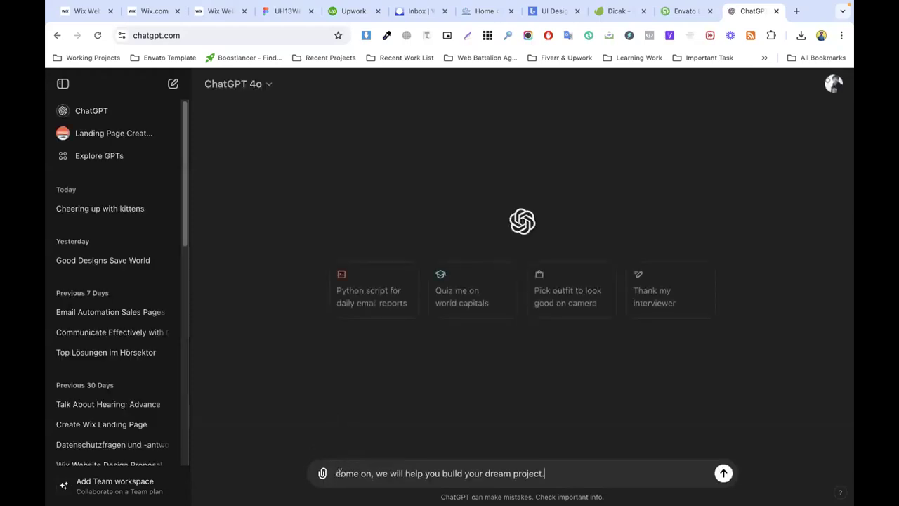
pyautogui.write('make it c')
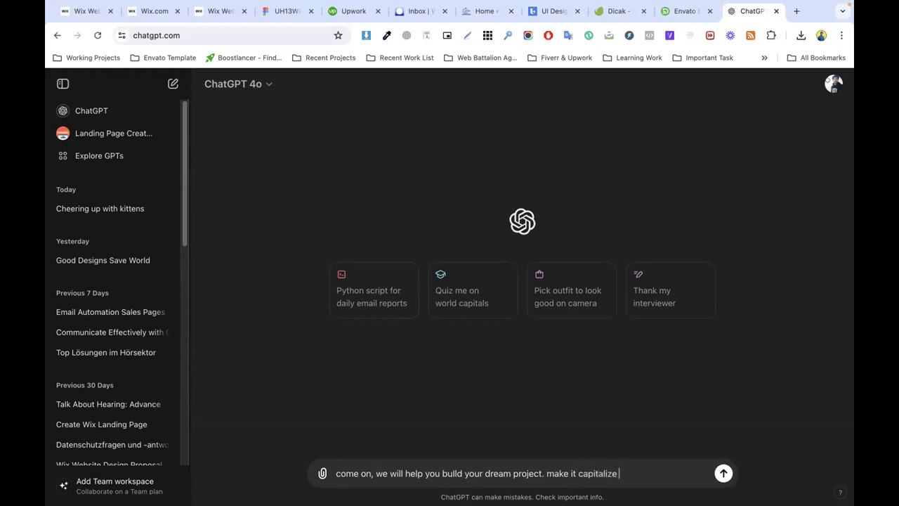
pyautogui.write('apitalize')
pyautogui.press('Return')
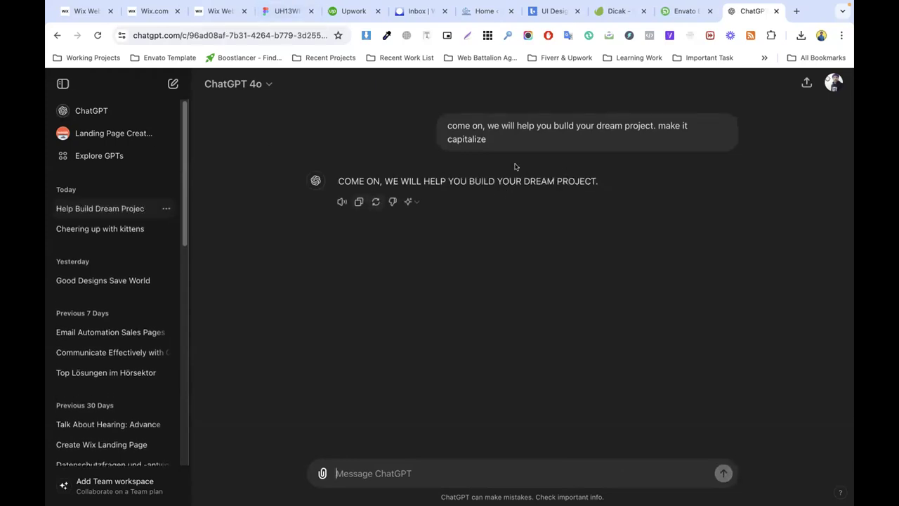
pyautogui.click(358, 202)
pyautogui.click(215, 11)
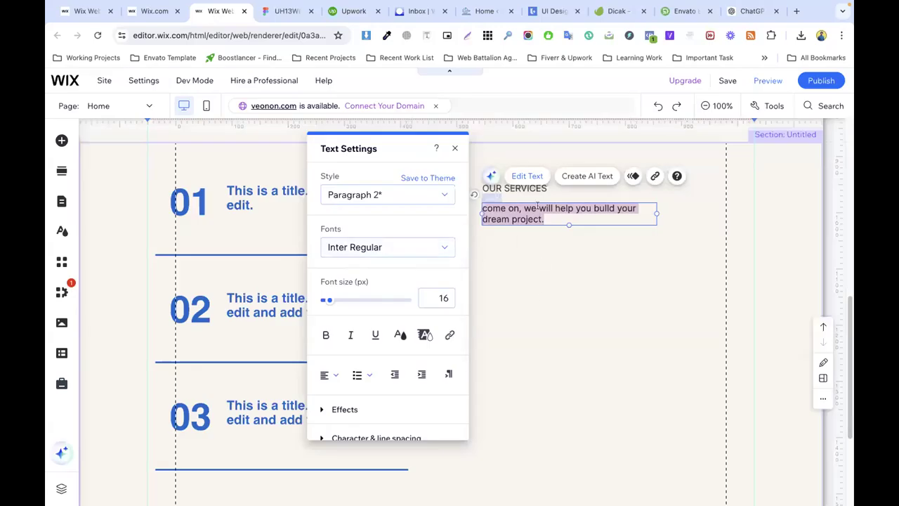
# Step: Replace the paragraph with the uppercase sentence, style it Heading 3, and widen its box
pyautogui.press('super+v')
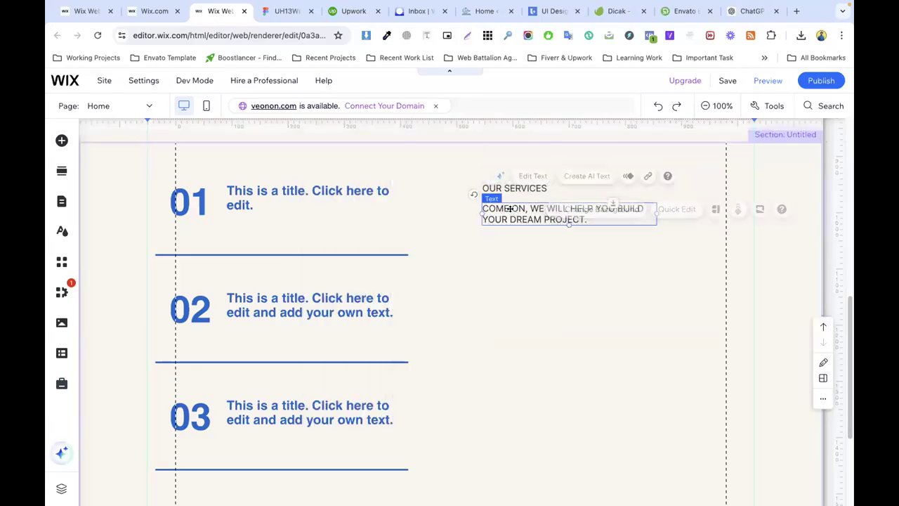
pyautogui.click(387, 195)
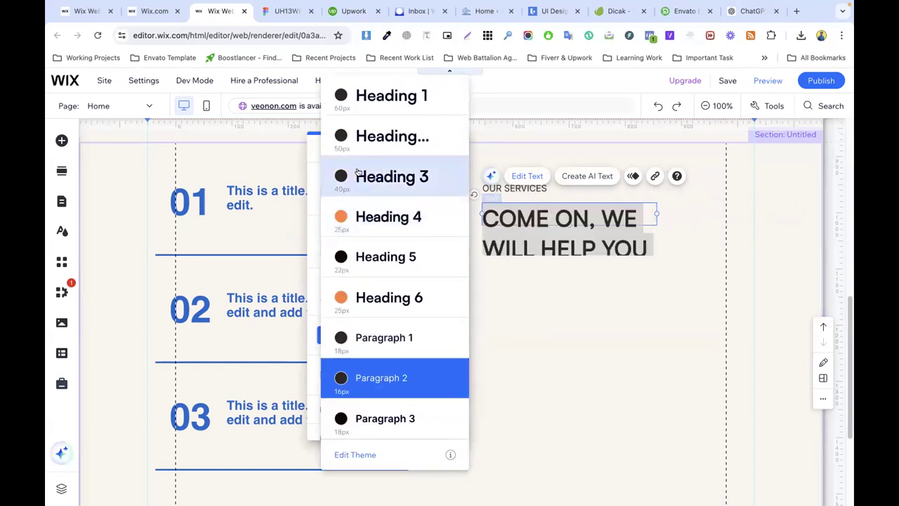
pyautogui.click(375, 176)
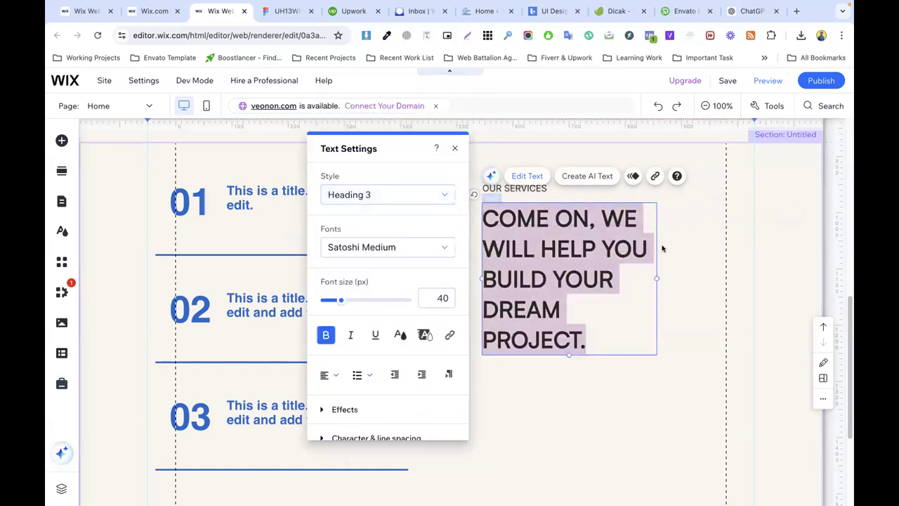
pyautogui.click(664, 250)
pyautogui.click(577, 258)
pyautogui.moveTo(654, 277); pyautogui.dragTo(755, 249)
# Step: Match the heading to the Figma design at 40 px and widen its box to 540
pyautogui.click(287, 11)
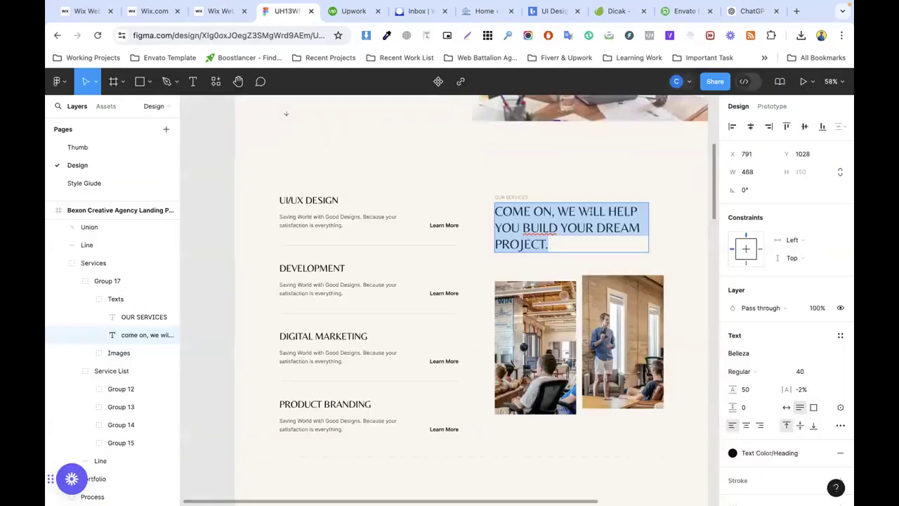
pyautogui.click(801, 372)
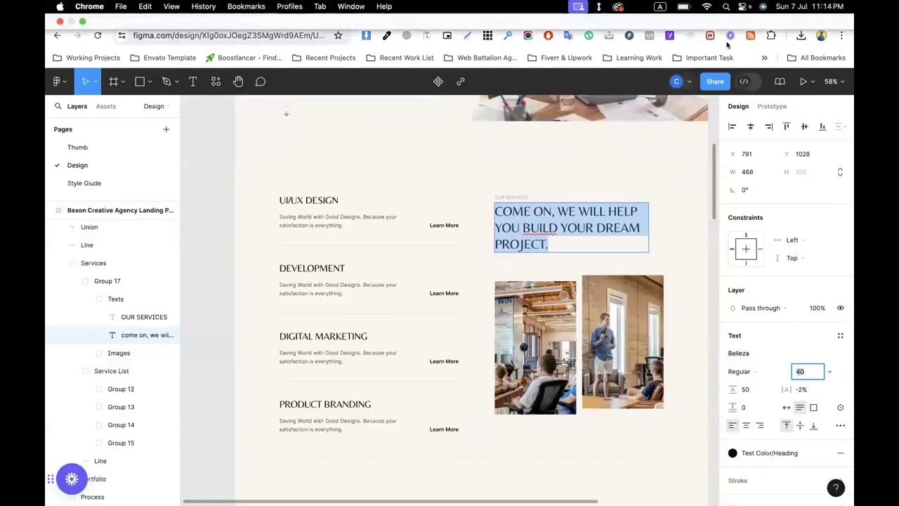
pyautogui.click(749, 13)
pyautogui.click(217, 11)
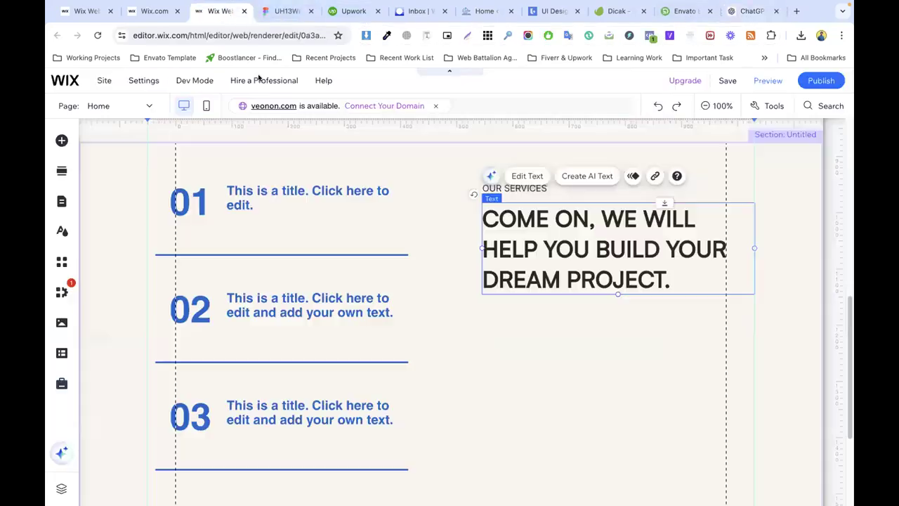
pyautogui.doubleClick(563, 242)
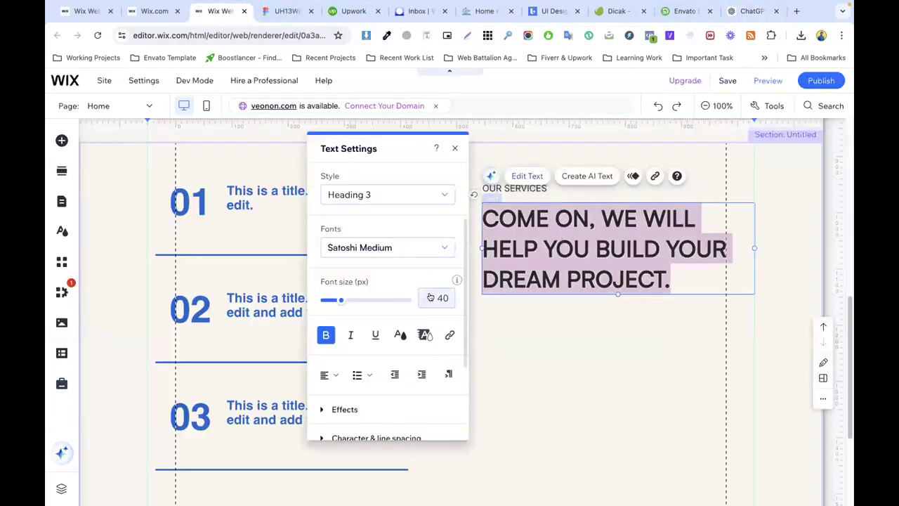
pyautogui.click(432, 296)
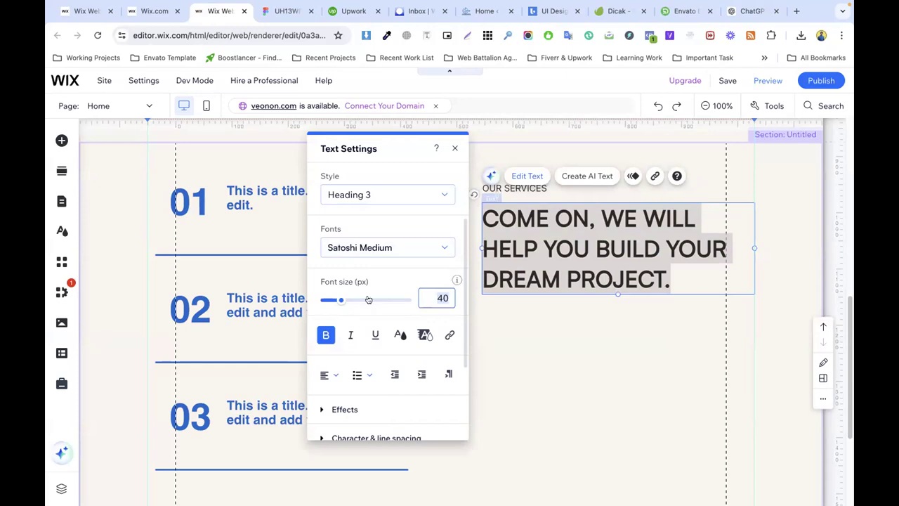
pyautogui.click(552, 308)
pyautogui.click(503, 261)
pyautogui.moveTo(482, 248); pyautogui.dragTo(450, 246)
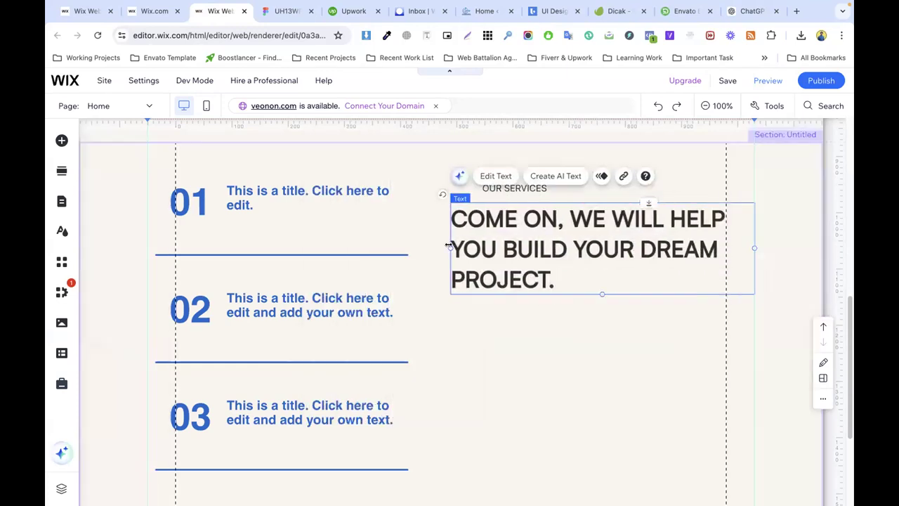
pyautogui.click(317, 232)
pyautogui.click(603, 241)
# Step: Move OUR SERVICES left to align with the heading's left edge
pyautogui.click(288, 10)
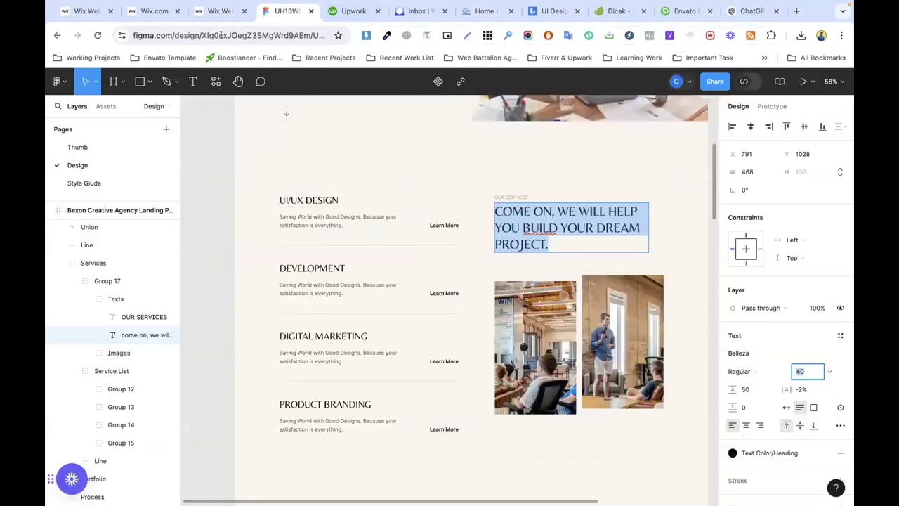
pyautogui.click(221, 11)
pyautogui.moveTo(525, 188); pyautogui.dragTo(496, 186)
pyautogui.click(538, 306)
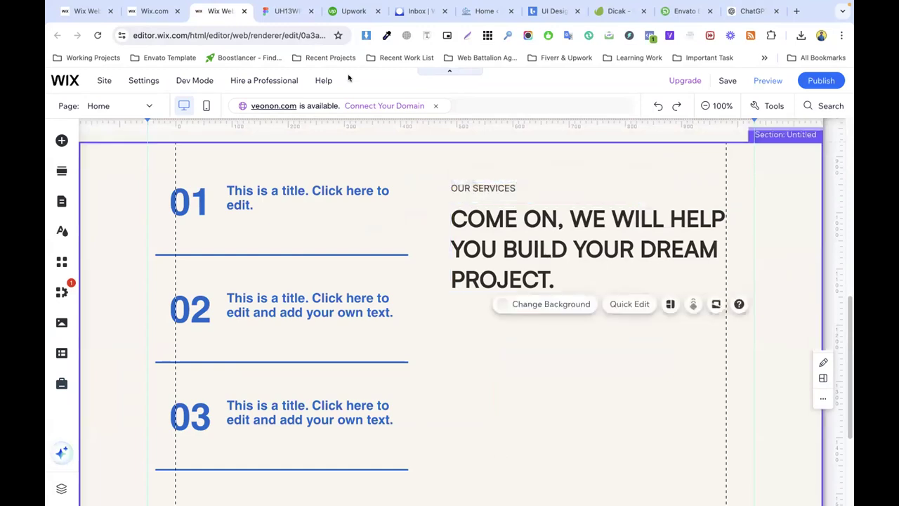
pyautogui.click(287, 11)
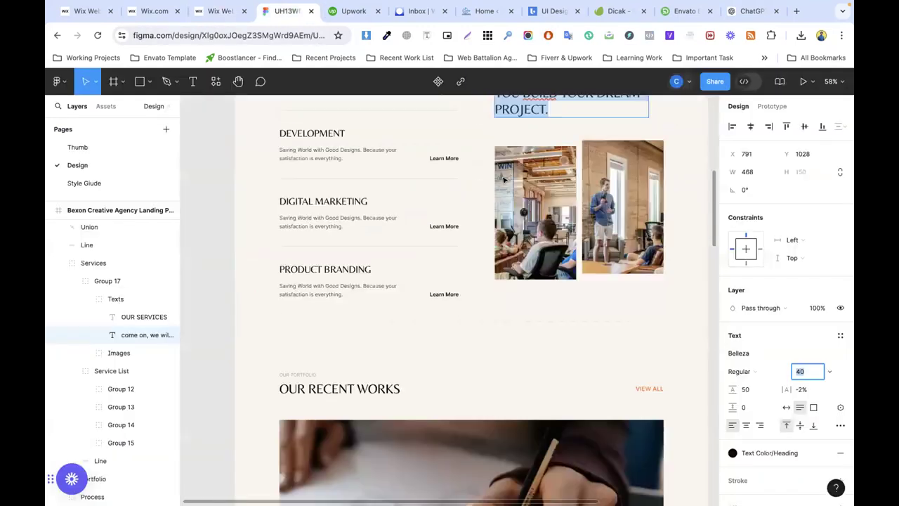
# Step: Select the Images group of two service photos inside the Services group
pyautogui.click(534, 207)
pyautogui.press('Escape')
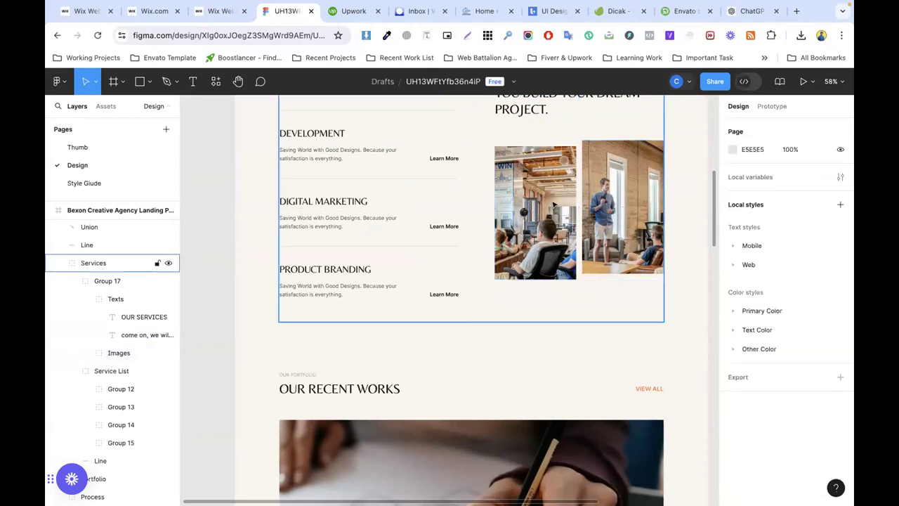
pyautogui.click(559, 199)
pyautogui.click(561, 199)
pyautogui.scroll(2, 555, 211)
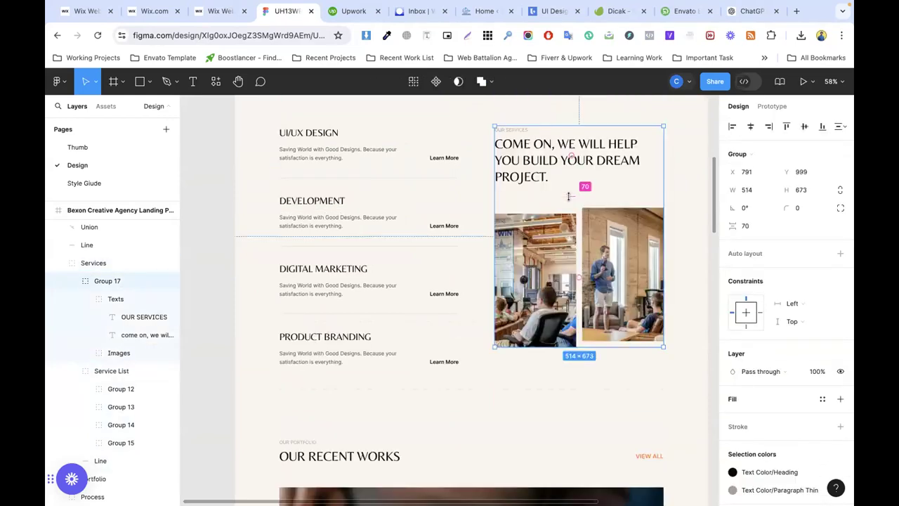
pyautogui.click(550, 232)
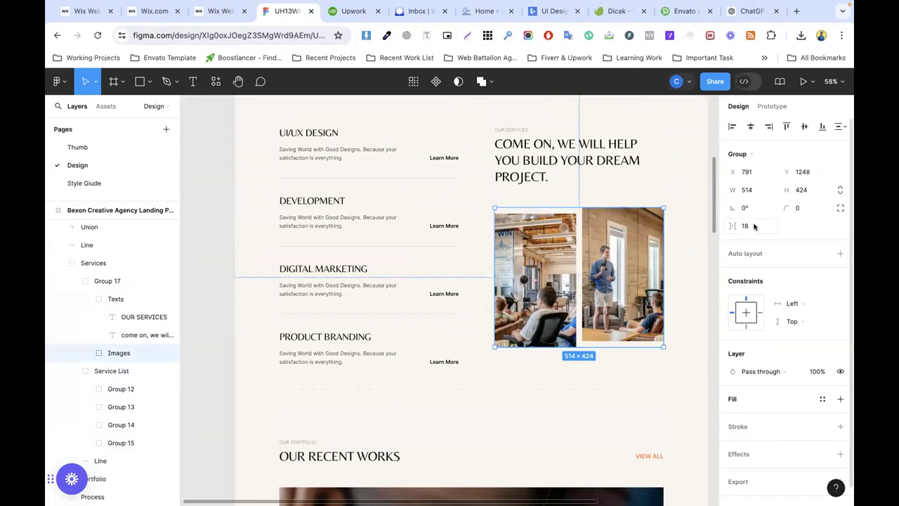
pyautogui.scroll(-1, 780, 394)
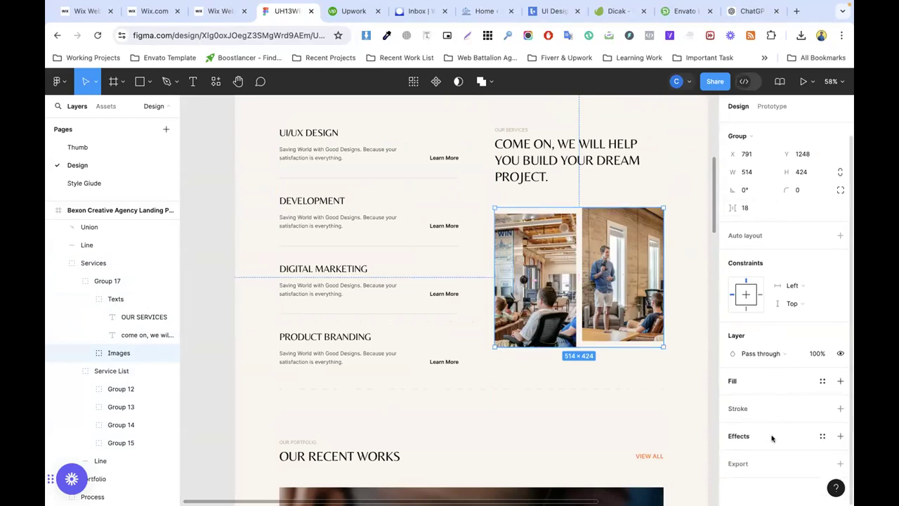
# Step: Add a 1x PNG export setting and export the group as Images.png
pyautogui.click(750, 463)
pyautogui.scroll(-4, 779, 432)
pyautogui.click(771, 465)
pyautogui.scroll(-5, 773, 421)
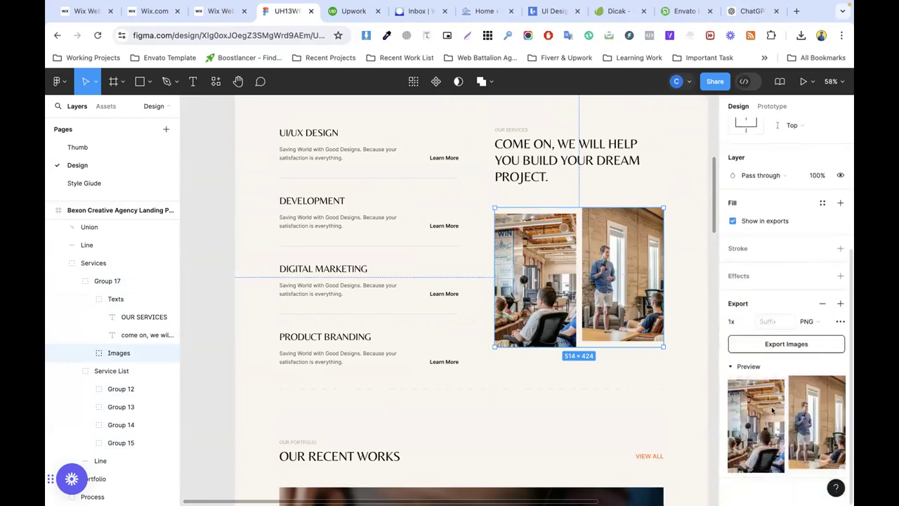
pyautogui.click(786, 343)
pyautogui.click(218, 11)
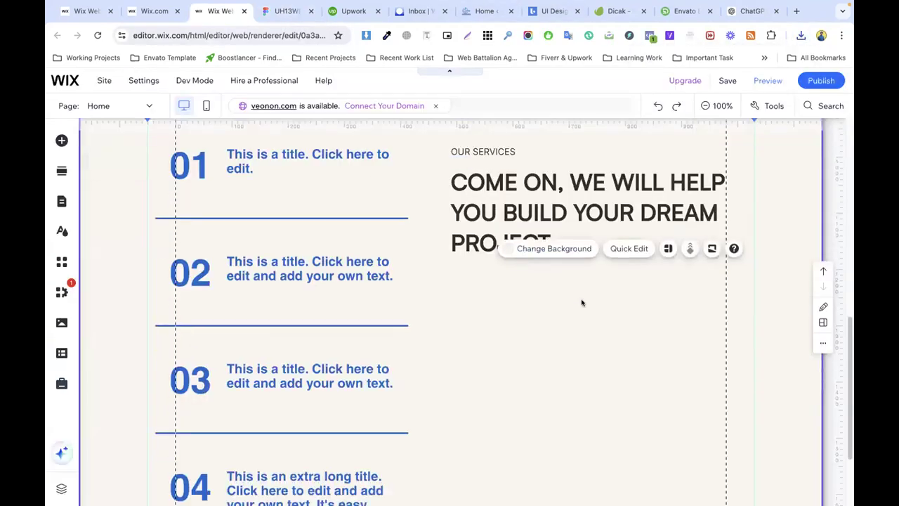
# Step: Copy the hero photo and paste it into the services section
pyautogui.scroll(-4, 583, 301)
pyautogui.scroll(10, 351, 212)
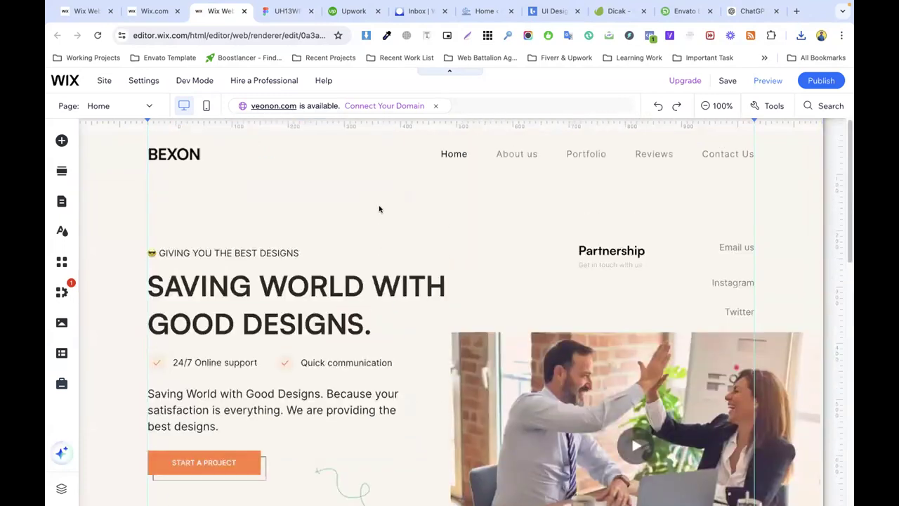
pyautogui.scroll(-2, 587, 302)
pyautogui.click(582, 284)
pyautogui.rightClick(535, 266)
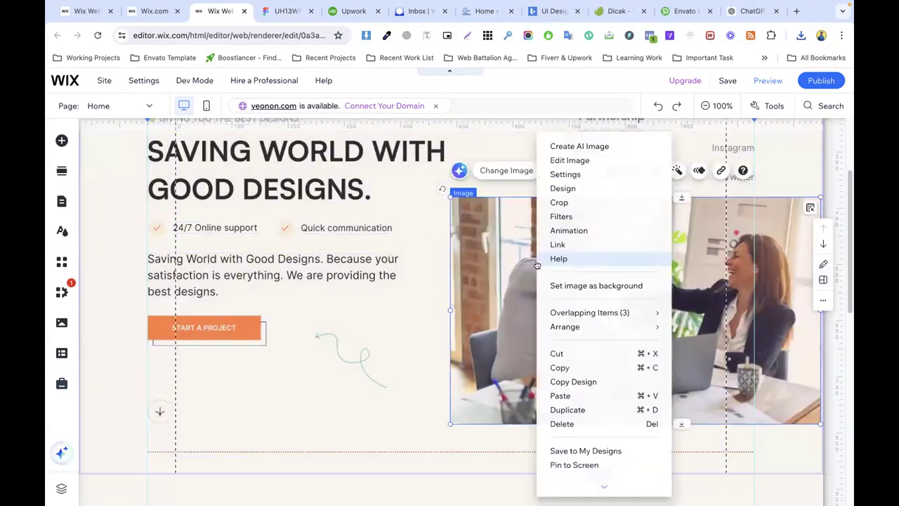
pyautogui.click(576, 369)
pyautogui.scroll(-8, 571, 332)
pyautogui.rightClick(537, 255)
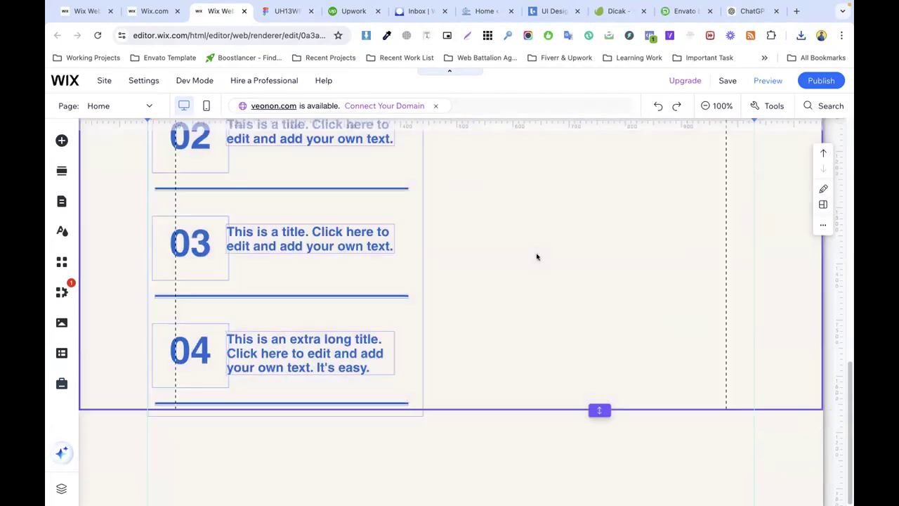
pyautogui.click(562, 353)
# Step: Place the pasted photo right of the services list and narrow it to 540 px
pyautogui.moveTo(632, 313); pyautogui.dragTo(490, 198)
pyautogui.scroll(2, 576, 232)
pyautogui.moveTo(564, 333); pyautogui.dragTo(603, 322)
pyautogui.moveTo(818, 376); pyautogui.dragTo(751, 373)
# Step: Replace the photo by uploading Images.png from recent downloads
pyautogui.click(494, 234)
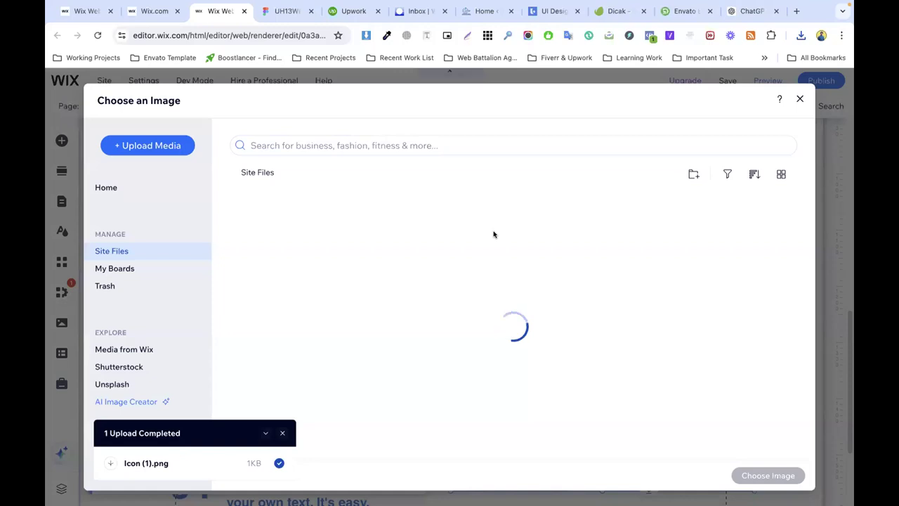
pyautogui.click(801, 35)
pyautogui.moveTo(690, 87); pyautogui.dragTo(411, 195)
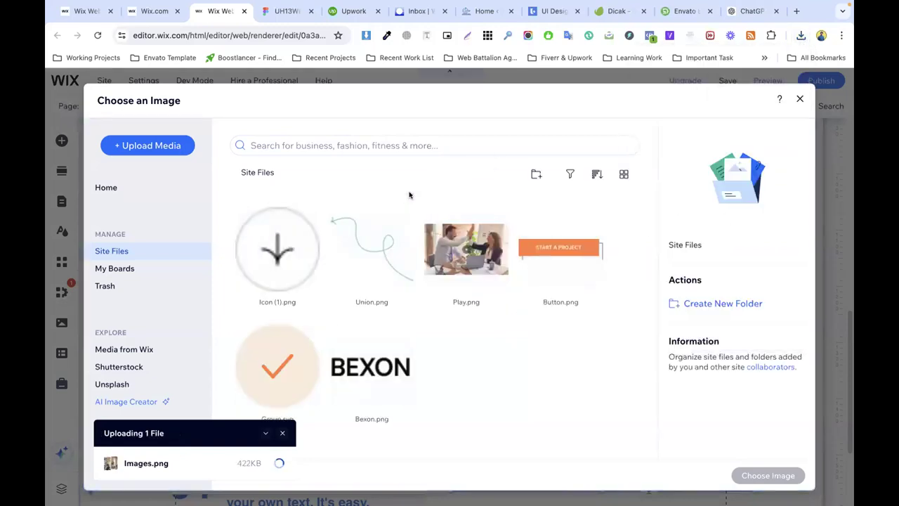
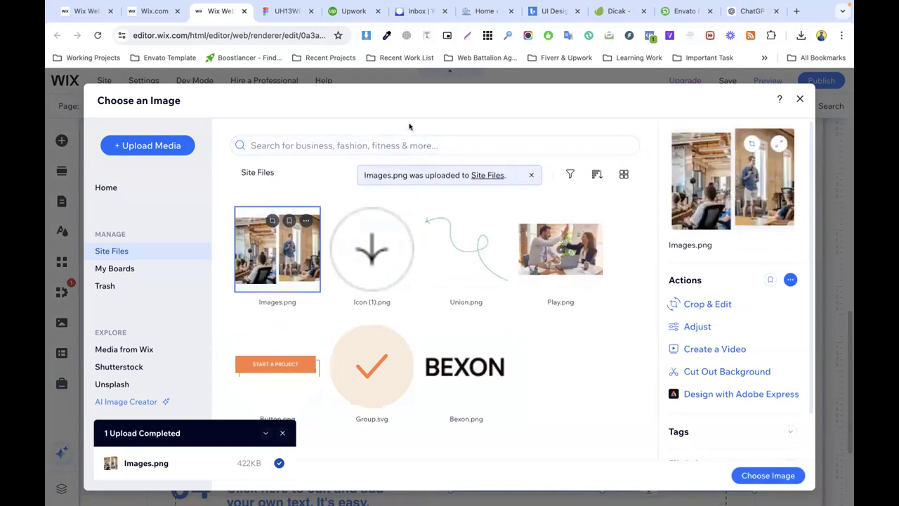
# Step: Place the uploaded Images.png two-photo picture in the services section
pyautogui.click(758, 475)
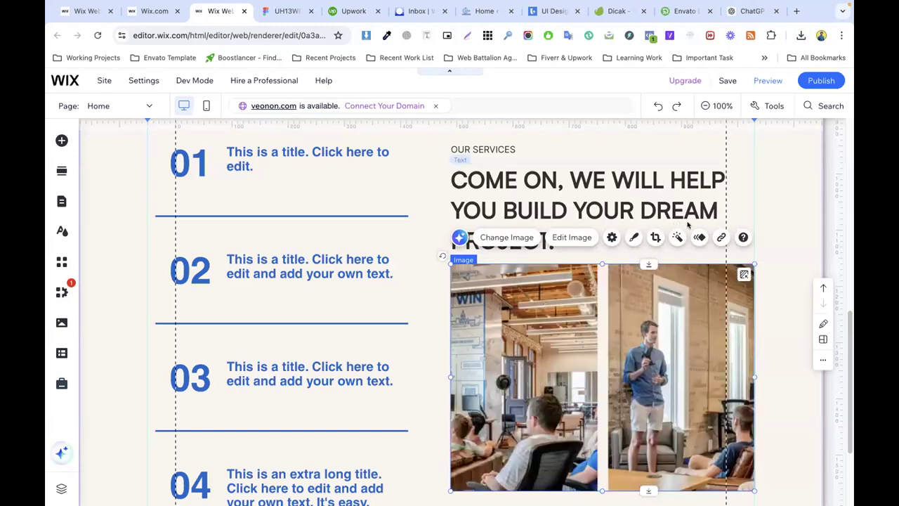
pyautogui.click(763, 226)
pyautogui.scroll(-2, 602, 251)
pyautogui.click(601, 252)
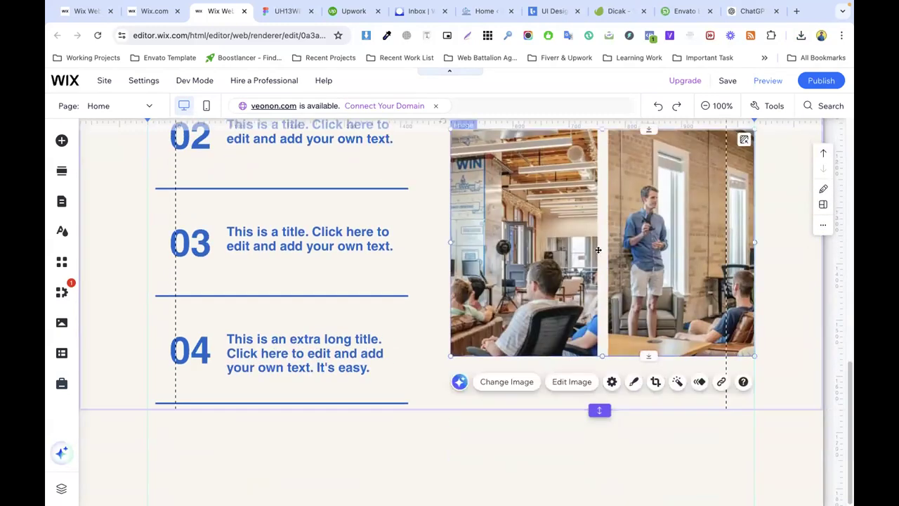
pyautogui.scroll(2, 601, 251)
# Step: Compare with the Figma design and try cropping the services image, leaving it unchanged
pyautogui.click(284, 10)
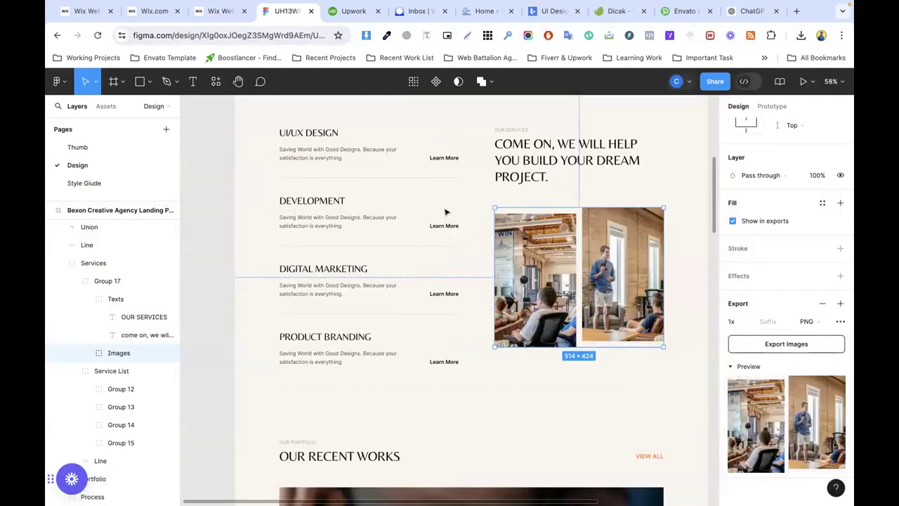
pyautogui.click(596, 360)
pyautogui.click(231, 14)
pyautogui.scroll(-1, 572, 304)
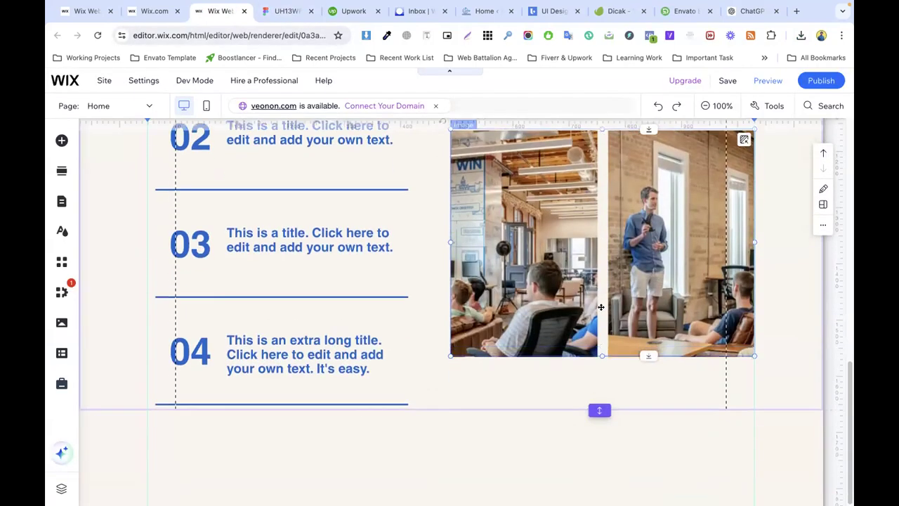
pyautogui.click(656, 381)
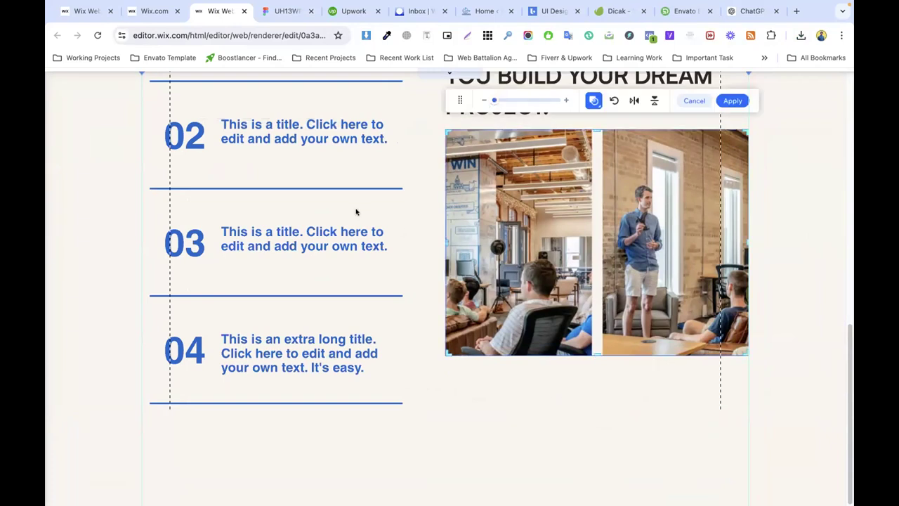
pyautogui.click(357, 211)
pyautogui.scroll(1, 363, 224)
pyautogui.scroll(1, 363, 223)
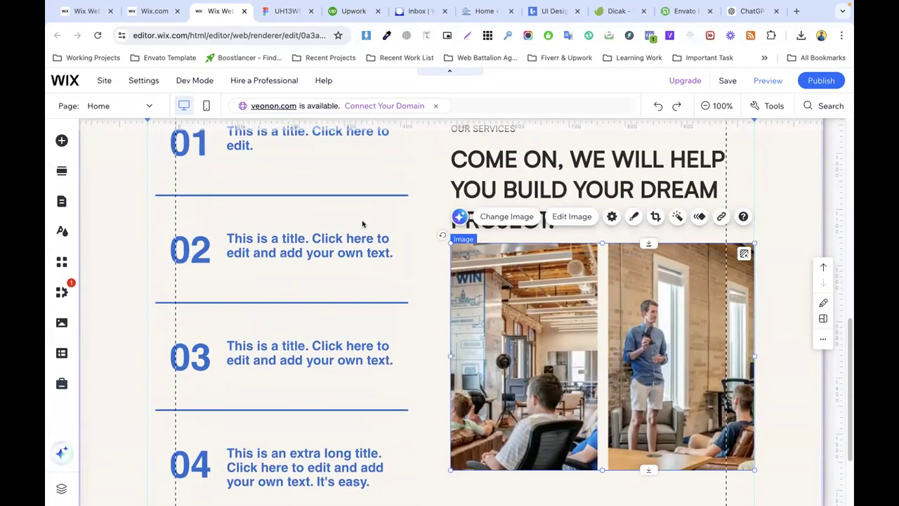
# Step: Reset the services image to its original proportions from its Settings
pyautogui.click(611, 217)
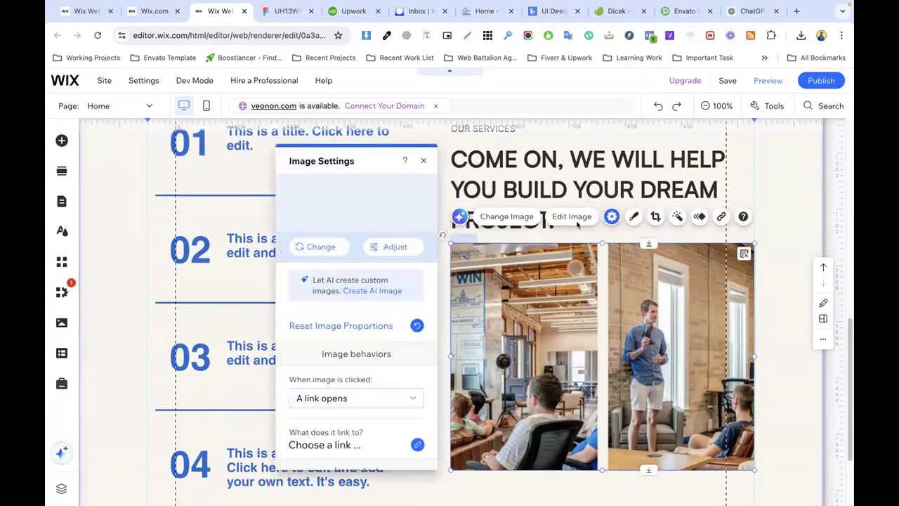
pyautogui.click(316, 325)
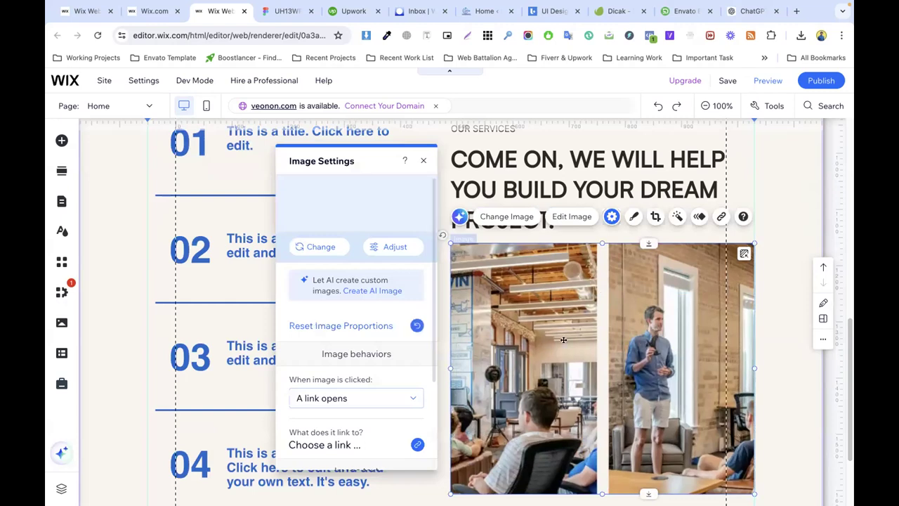
pyautogui.click(778, 328)
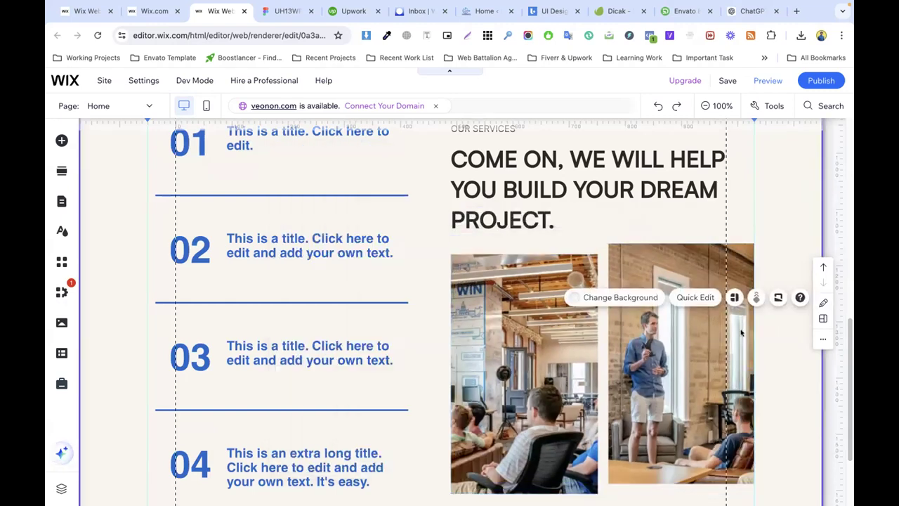
pyautogui.scroll(-2, 614, 312)
pyautogui.click(562, 275)
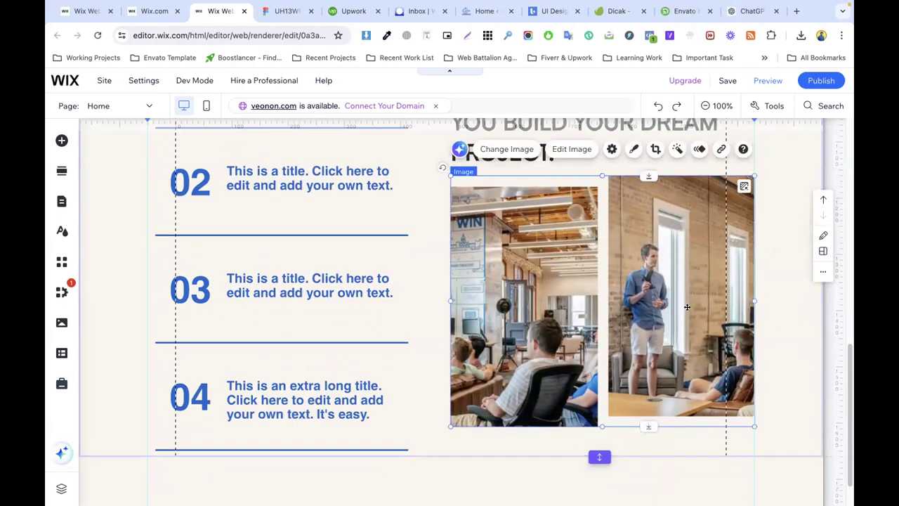
pyautogui.click(668, 443)
pyautogui.scroll(2, 609, 301)
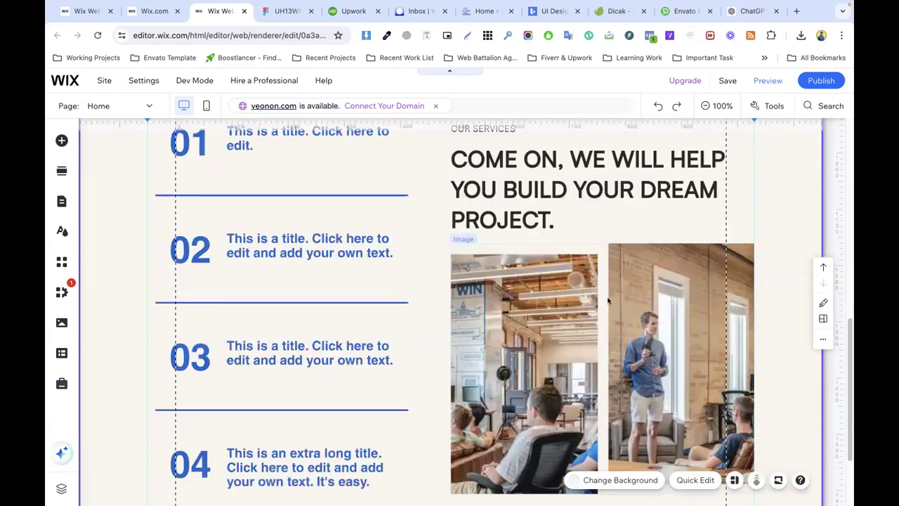
pyautogui.click(568, 278)
# Step: In Figma, drill into the photo group to select the nested Images group
pyautogui.click(286, 10)
pyautogui.doubleClick(520, 268)
pyautogui.doubleClick(520, 269)
# Step: In Figma, select the Rectangle 19 photo and export it as a PNG
pyautogui.doubleClick(520, 268)
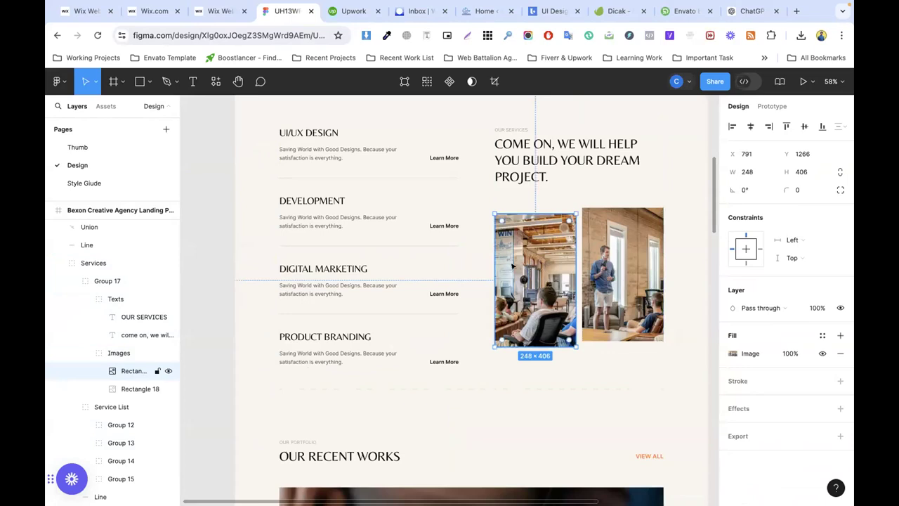
pyautogui.click(119, 353)
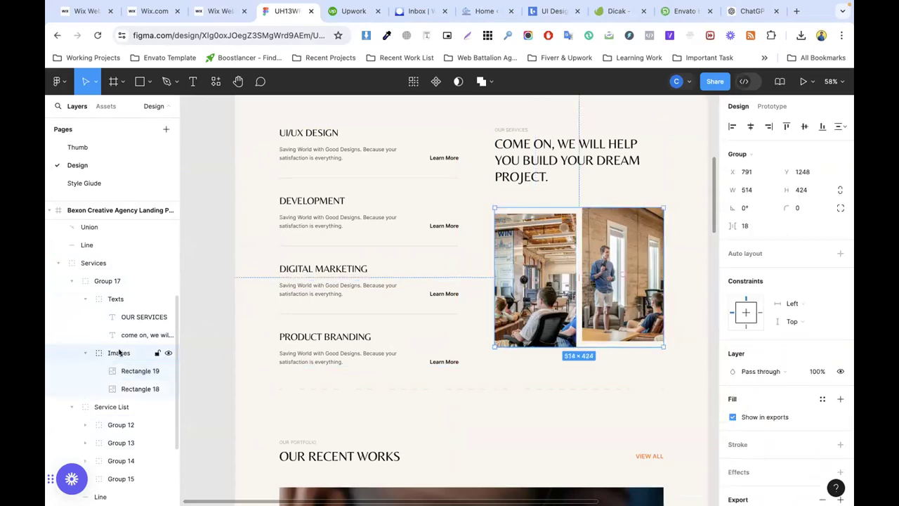
pyautogui.click(128, 372)
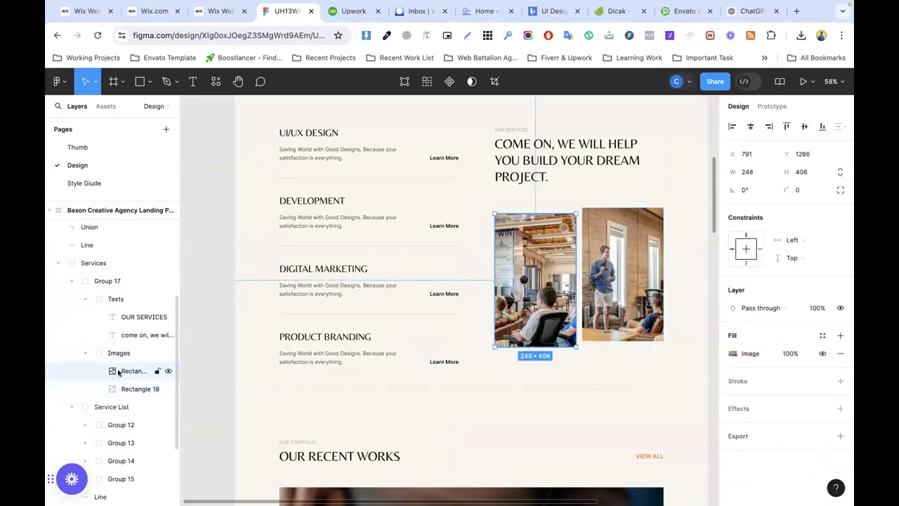
pyautogui.click(751, 439)
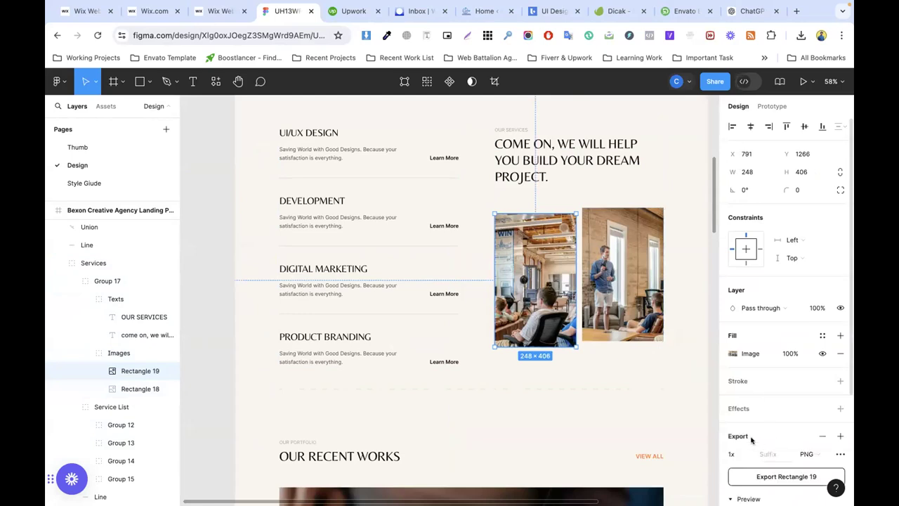
pyautogui.scroll(-3, 796, 337)
pyautogui.click(785, 324)
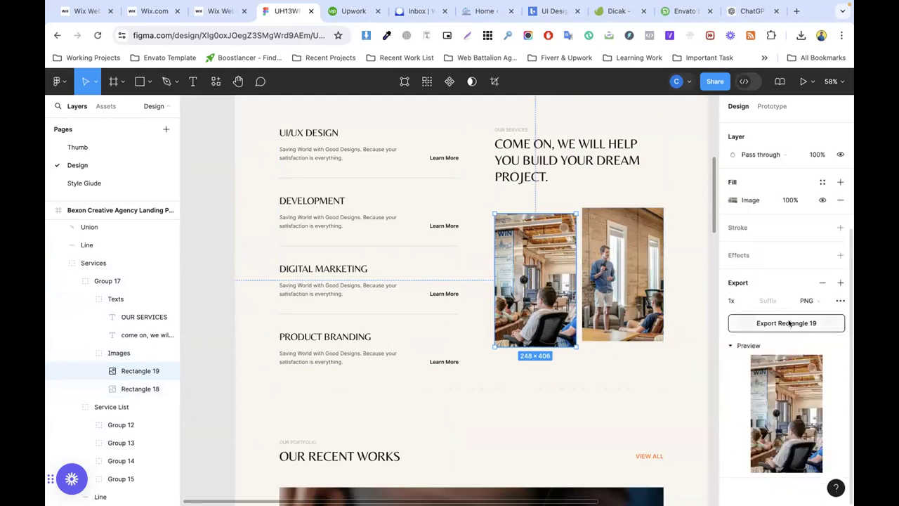
# Step: Narrow the Wix image to one photo's width and replace it with Rectangle 19.png
pyautogui.click(247, 11)
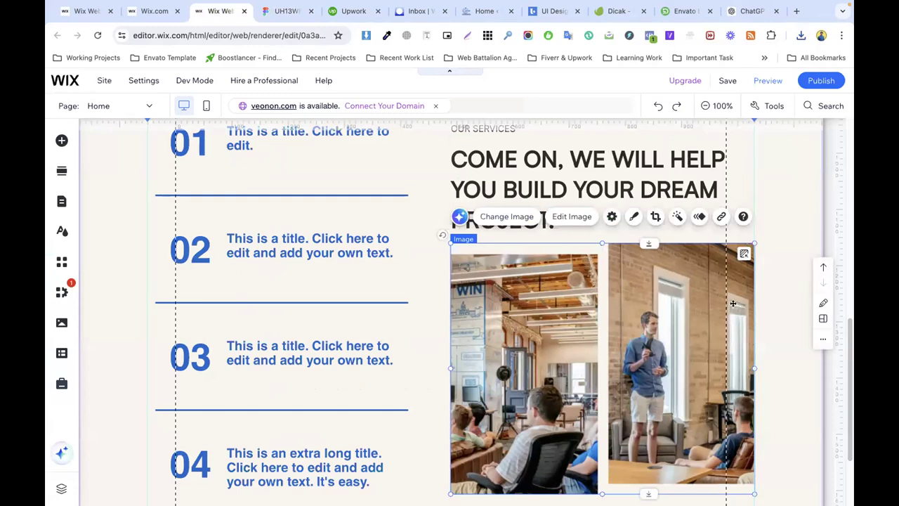
pyautogui.moveTo(751, 367); pyautogui.dragTo(597, 367)
pyautogui.click(487, 217)
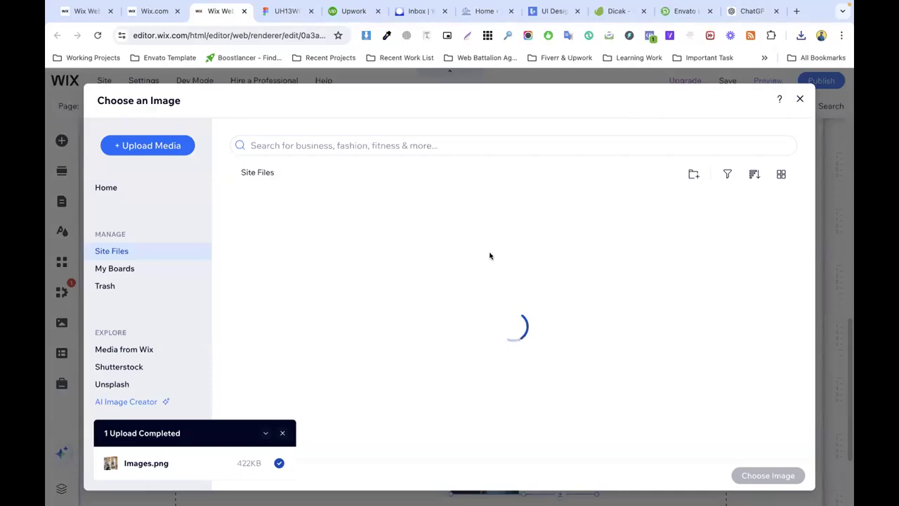
pyautogui.click(801, 35)
pyautogui.moveTo(651, 111); pyautogui.dragTo(363, 259)
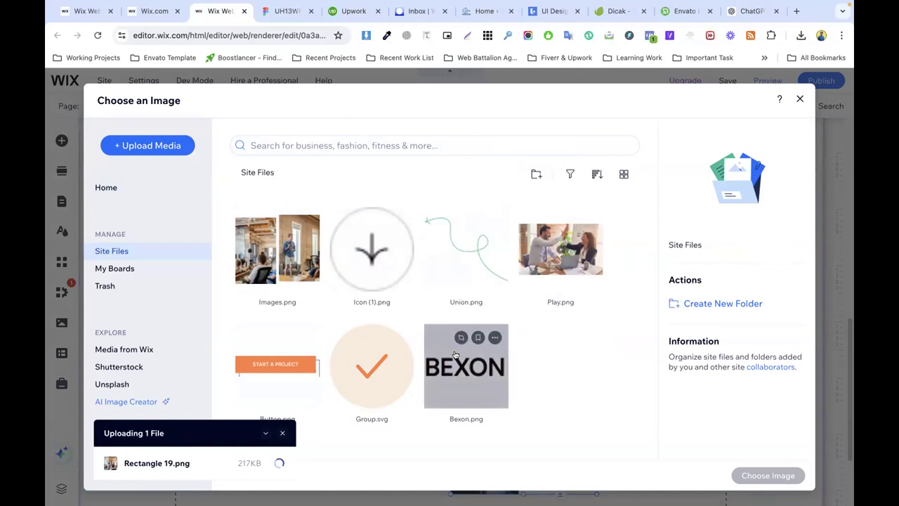
pyautogui.click(768, 476)
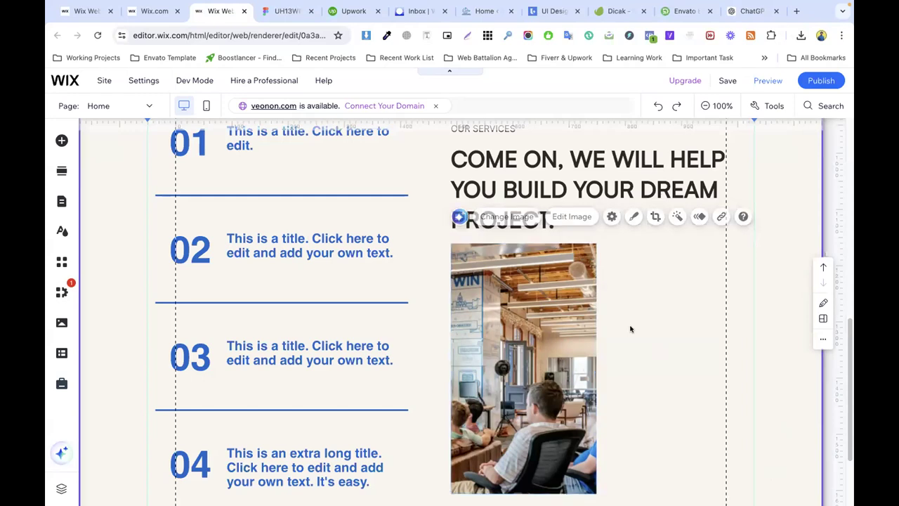
# Step: Paste a duplicate of the photo and move it right of the original
pyautogui.rightClick(502, 338)
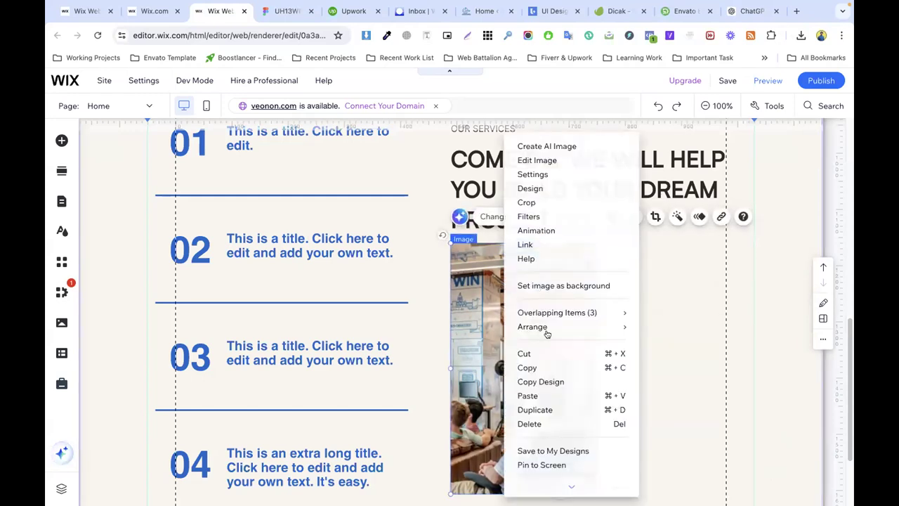
pyautogui.click(546, 396)
pyautogui.moveTo(619, 338); pyautogui.dragTo(653, 336)
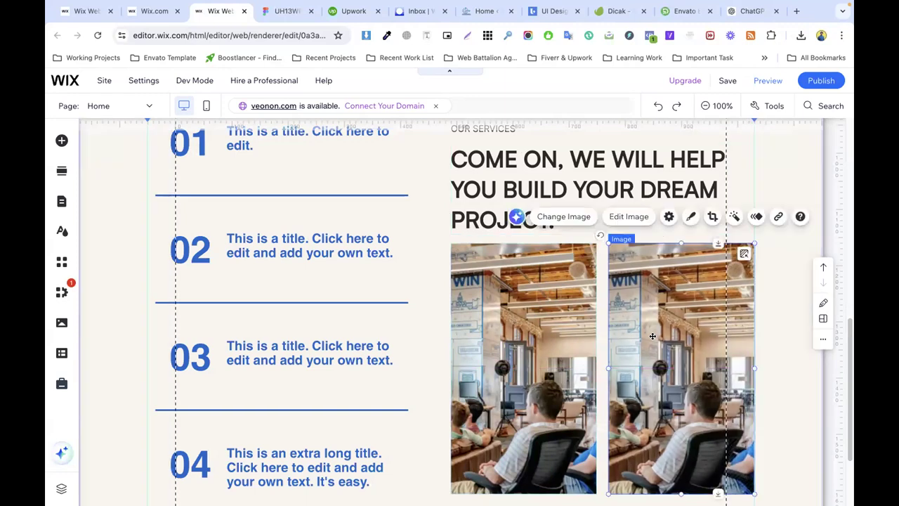
# Step: Export Rectangle 18 from Figma as a PNG for the duplicate photo
pyautogui.click(562, 217)
pyautogui.click(281, 11)
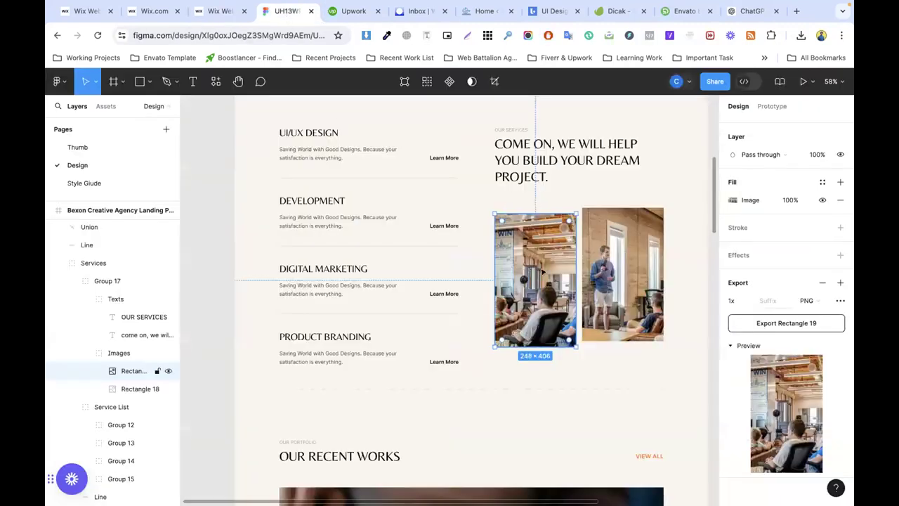
pyautogui.click(773, 436)
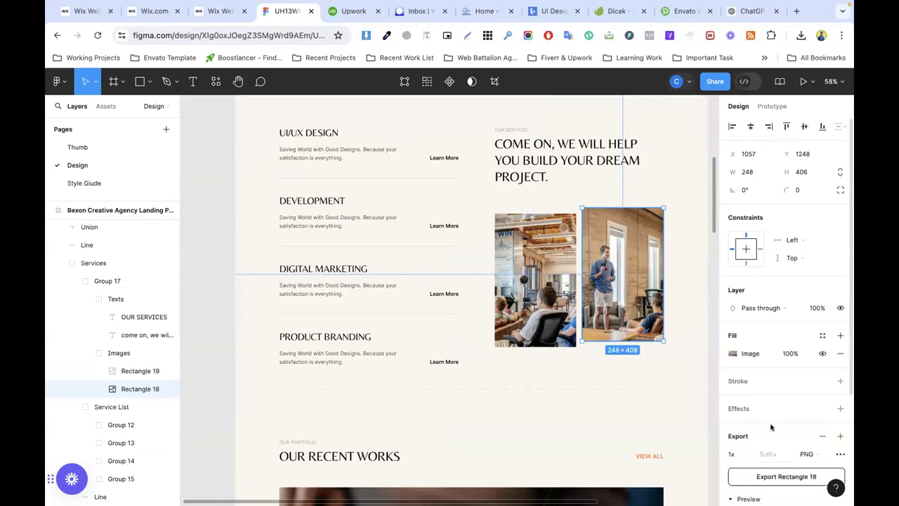
pyautogui.scroll(-2, 783, 407)
pyautogui.click(781, 324)
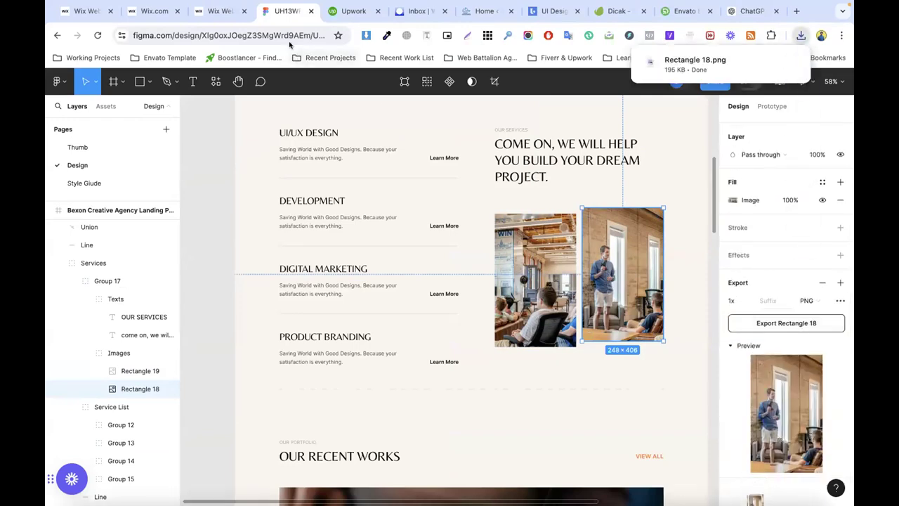
# Step: Upload Rectangle 18.png as the right photo and shorten it slightly
pyautogui.click(218, 11)
pyautogui.click(802, 34)
pyautogui.moveTo(706, 89); pyautogui.dragTo(309, 279)
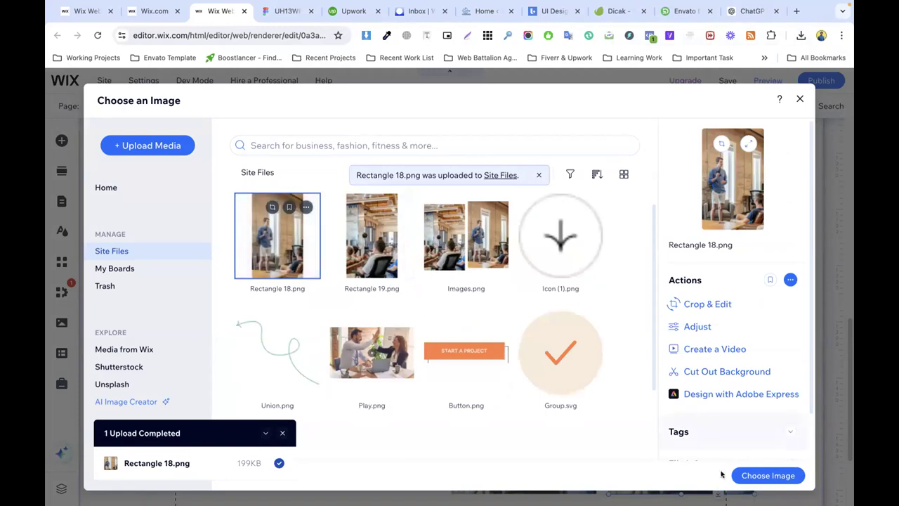
pyautogui.click(756, 476)
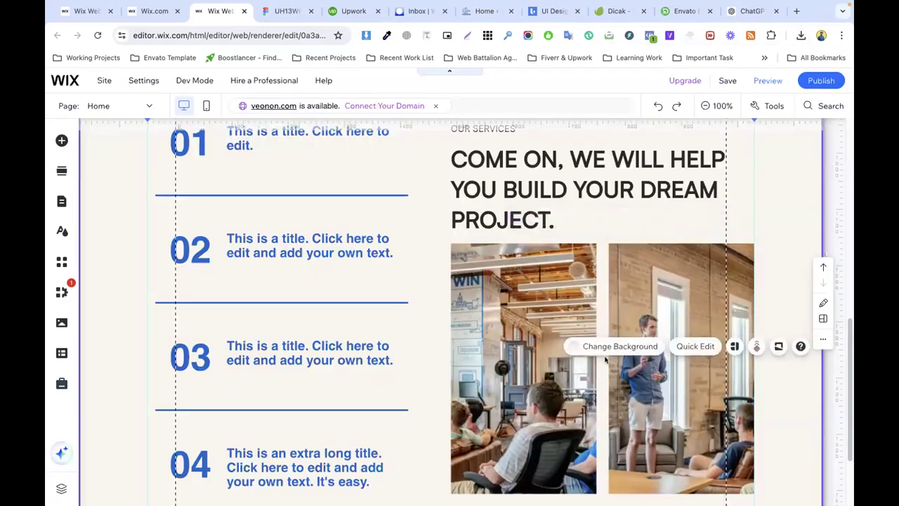
pyautogui.scroll(-2, 626, 418)
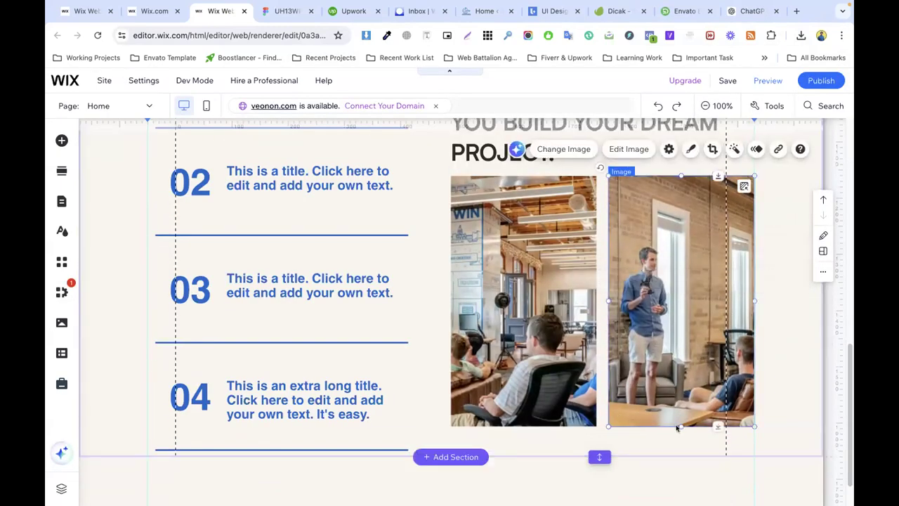
pyautogui.moveTo(679, 419); pyautogui.dragTo(679, 412)
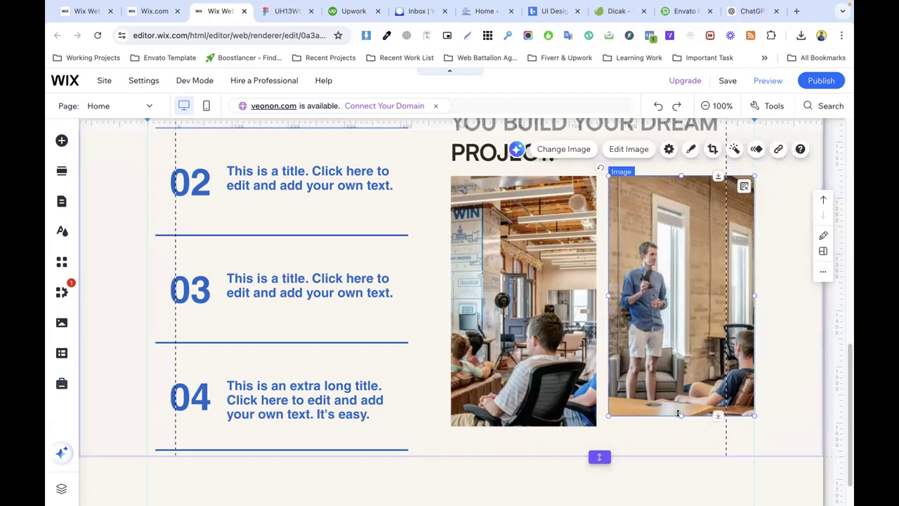
# Step: Clear the Figma selection and pan to show both photos and the services list
pyautogui.click(278, 11)
pyautogui.scroll(-3, 617, 302)
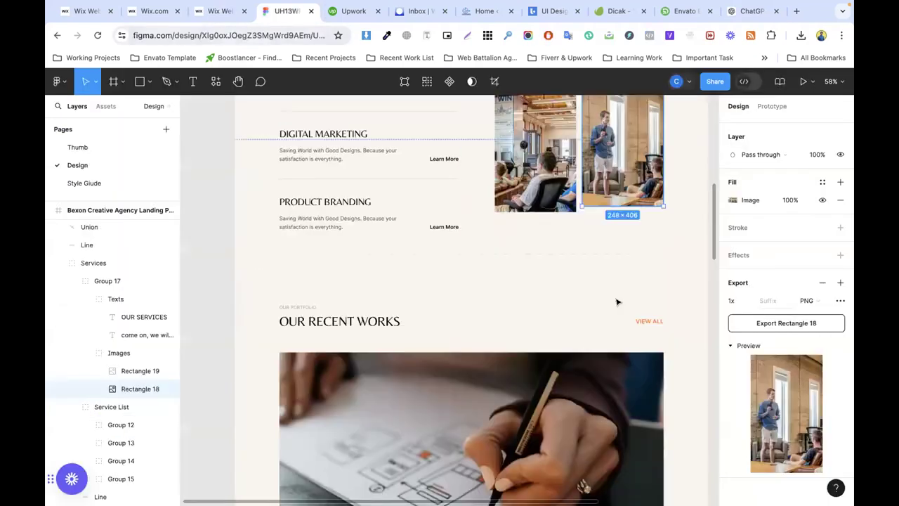
pyautogui.click(563, 249)
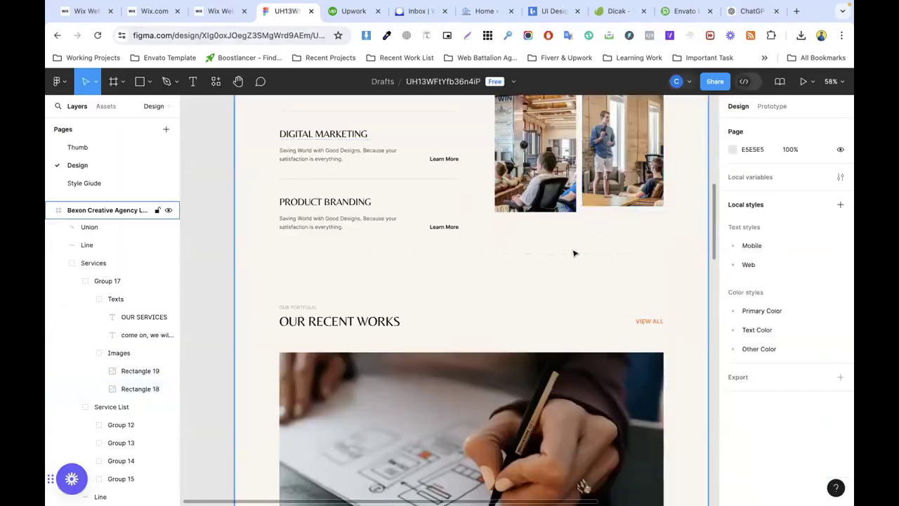
pyautogui.scroll(5, 574, 253)
pyautogui.moveTo(541, 217); pyautogui.dragTo(421, 318)
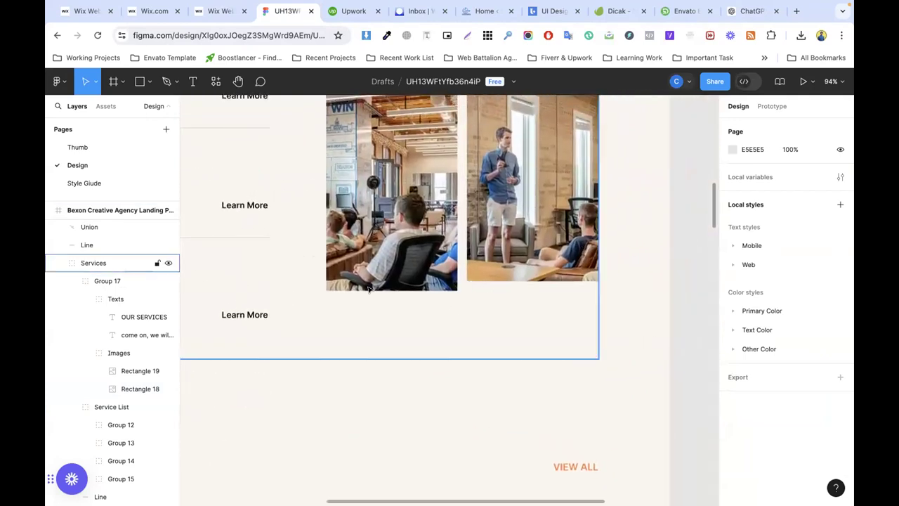
pyautogui.hscroll(-8, 485, 210)
pyautogui.scroll(3, 486, 210)
pyautogui.scroll(4, 485, 210)
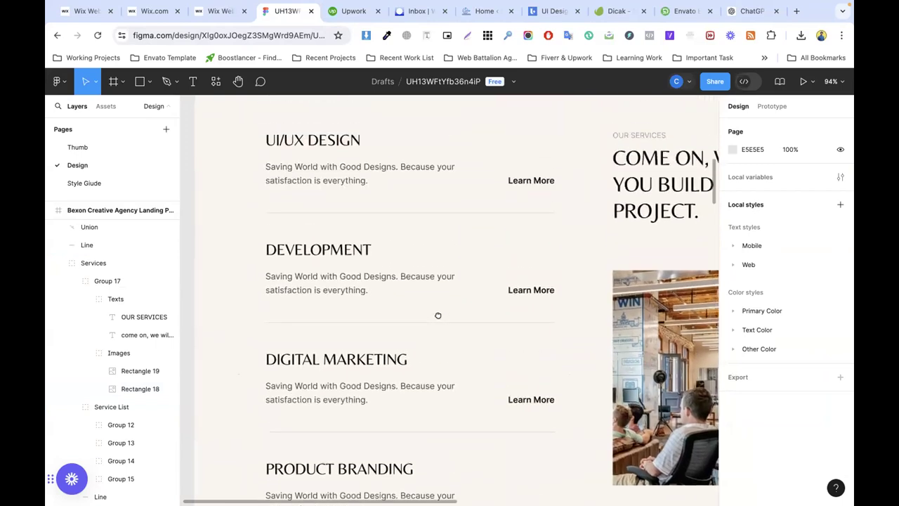
# Step: Select the full UI/UX DESIGN heading text in Figma and return to Wix
pyautogui.click(329, 167)
pyautogui.doubleClick(323, 167)
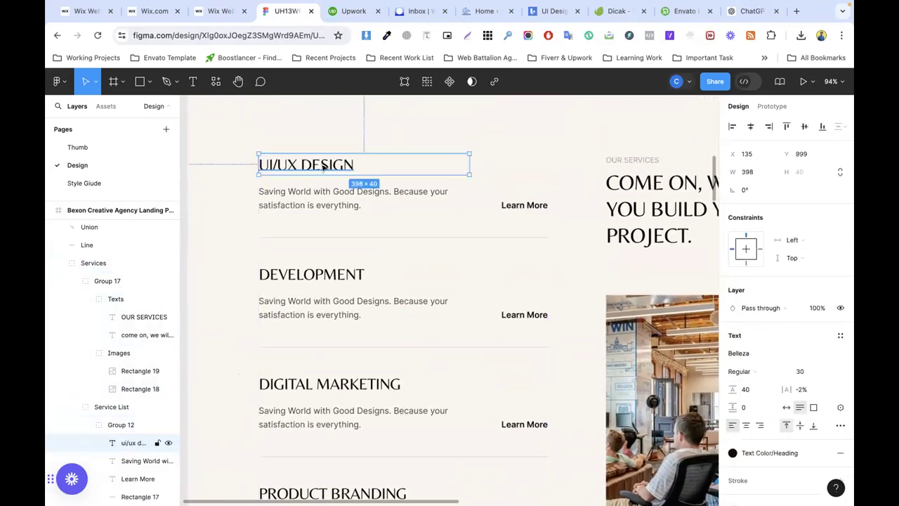
pyautogui.doubleClick(332, 164)
pyautogui.doubleClick(330, 163)
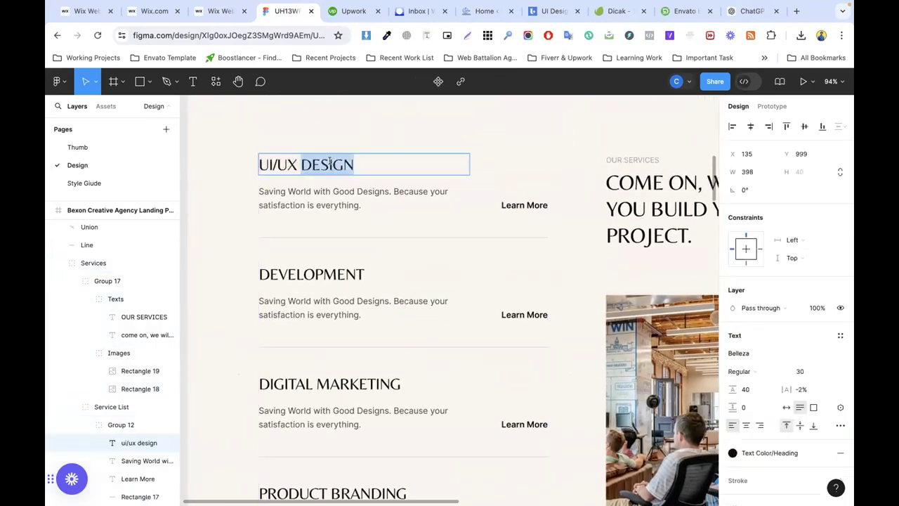
pyautogui.tripleClick(329, 163)
pyautogui.click(353, 10)
pyautogui.click(419, 10)
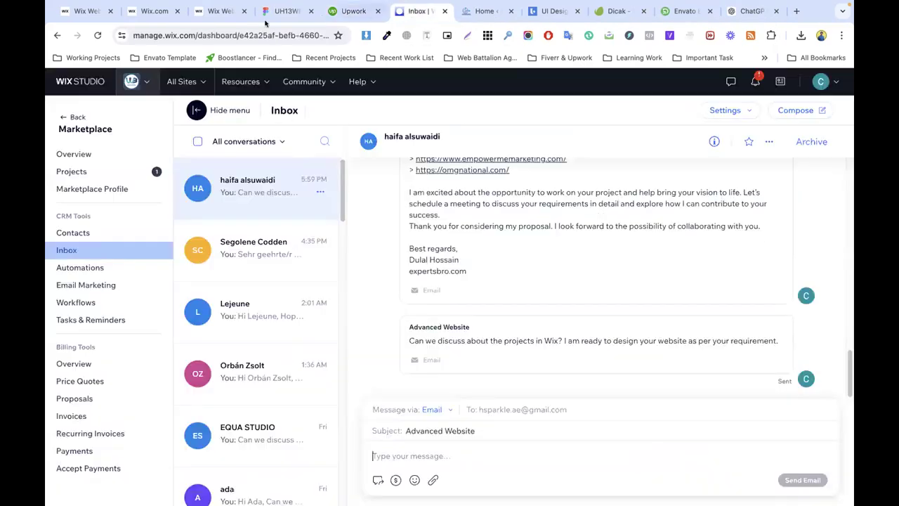
pyautogui.click(220, 10)
pyautogui.scroll(2, 257, 225)
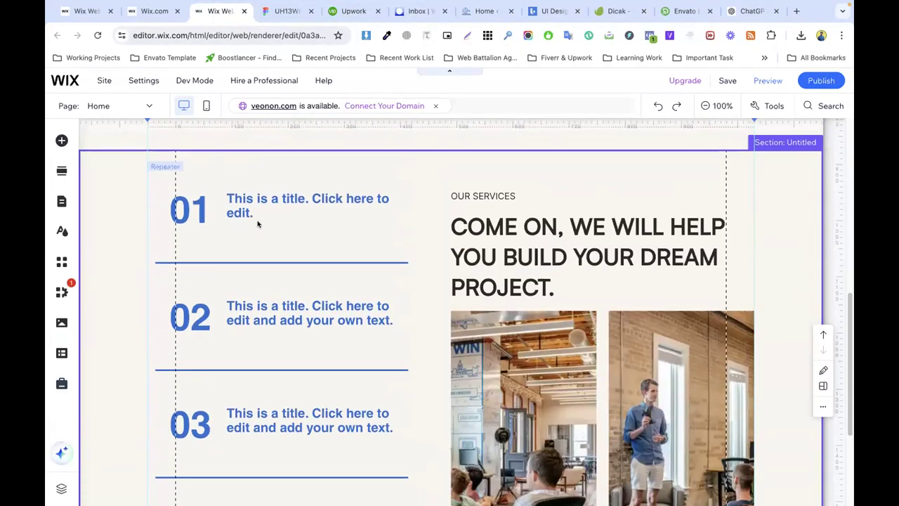
# Step: Delete the 01 number text from every services repeater item
pyautogui.click(237, 207)
pyautogui.click(239, 190)
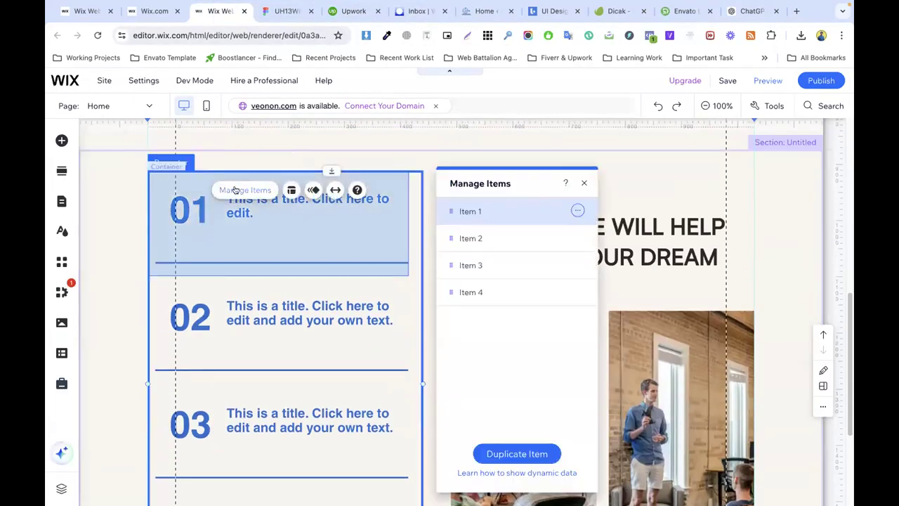
pyautogui.click(189, 209)
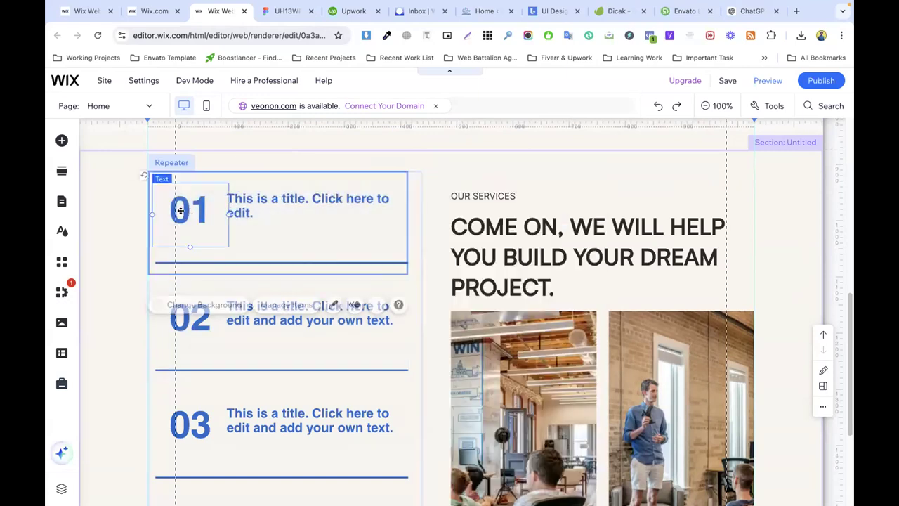
pyautogui.rightClick(189, 211)
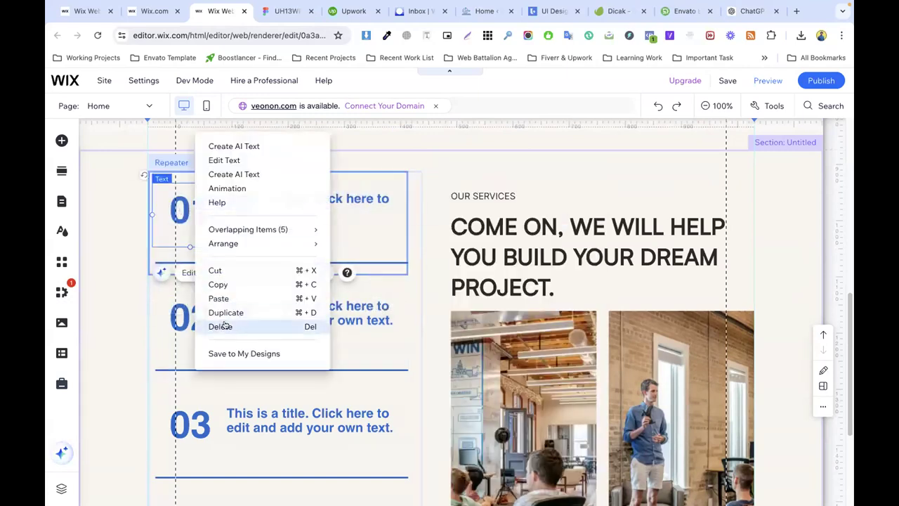
pyautogui.click(223, 325)
# Step: Move the first title to the item's left edge and widen it to one line
pyautogui.click(205, 211)
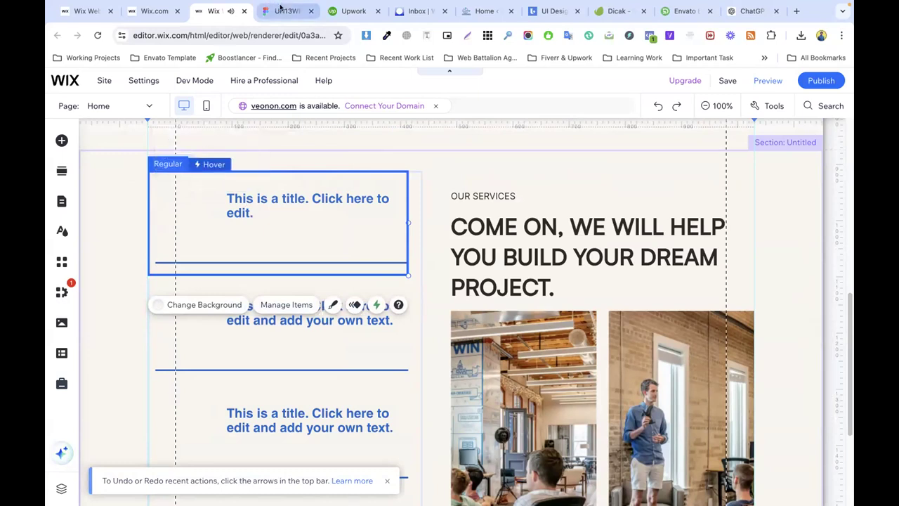
pyautogui.click(280, 7)
pyautogui.click(227, 11)
pyautogui.moveTo(277, 205); pyautogui.dragTo(202, 187)
pyautogui.moveTo(314, 194); pyautogui.dragTo(343, 192)
# Step: Give the title the Heading 4 text style in black
pyautogui.doubleClick(259, 188)
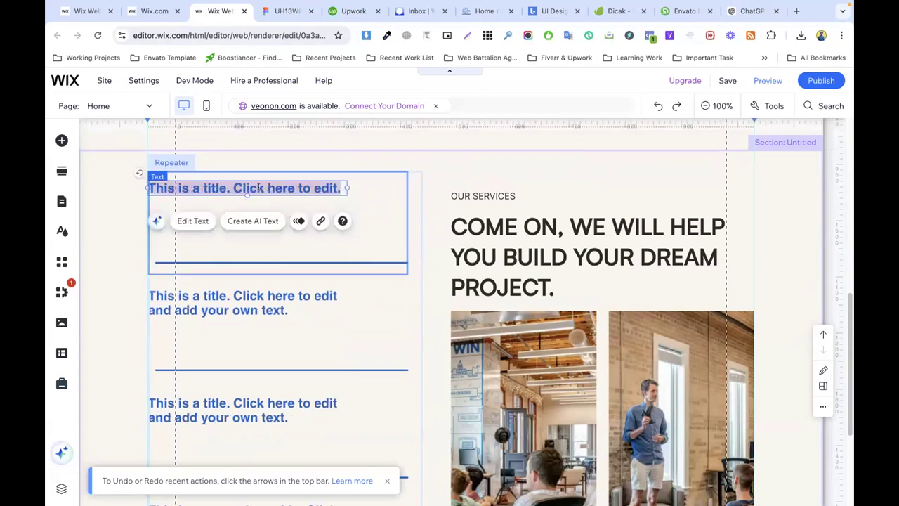
pyautogui.click(422, 244)
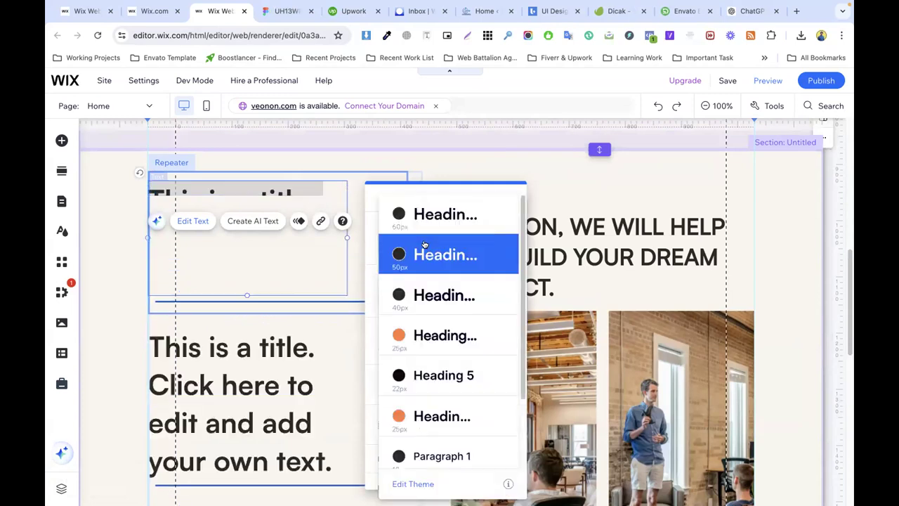
pyautogui.click(430, 337)
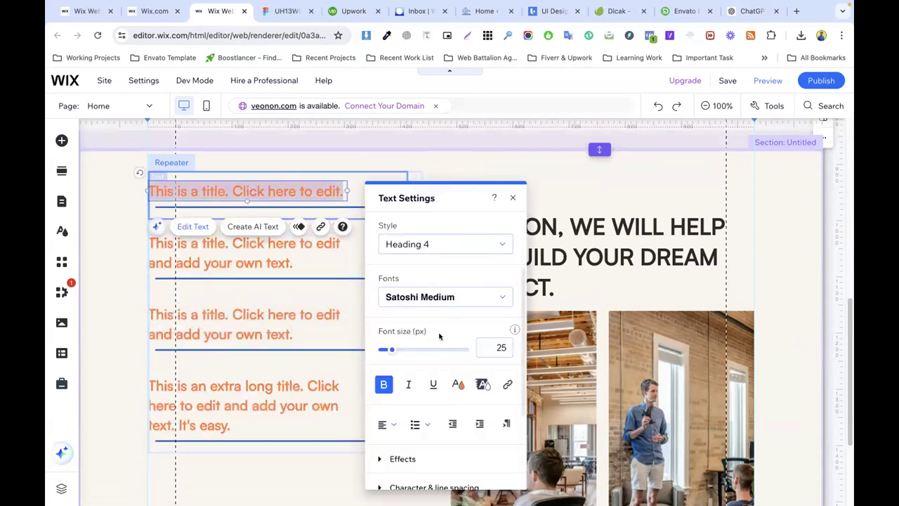
pyautogui.click(454, 383)
pyautogui.click(398, 294)
# Step: Copy the UI/UX DESIGN heading from Figma and paste it over the placeholder title
pyautogui.click(284, 11)
pyautogui.tripleClick(307, 161)
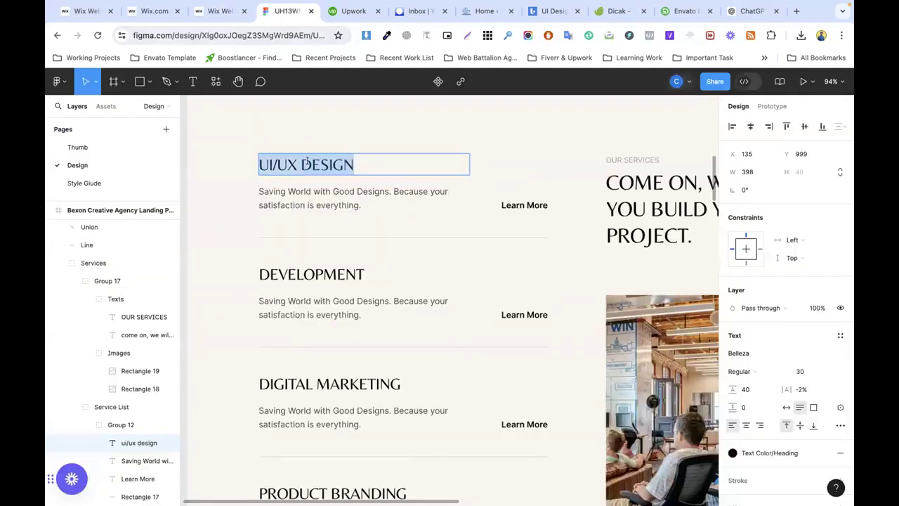
pyautogui.click(219, 12)
pyautogui.tripleClick(268, 188)
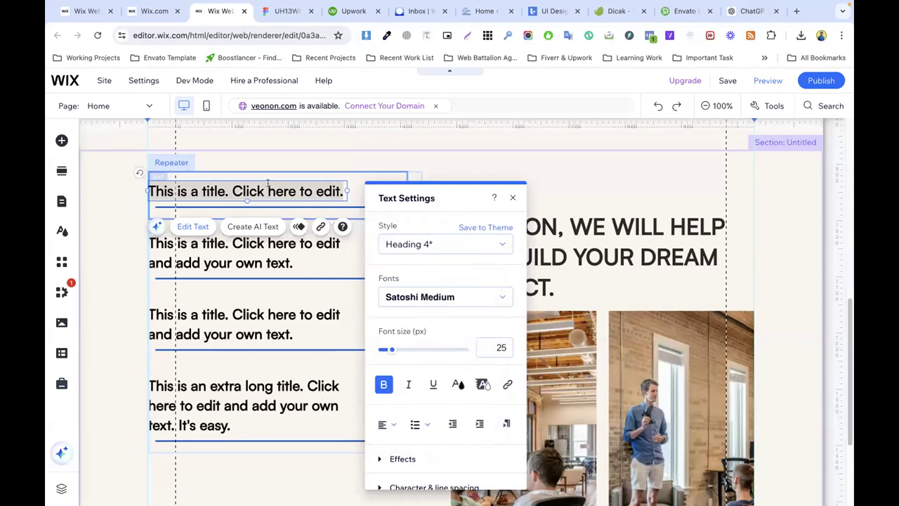
pyautogui.hotkey('ctrl', 'v')
pyautogui.click(252, 193)
pyautogui.click(170, 193)
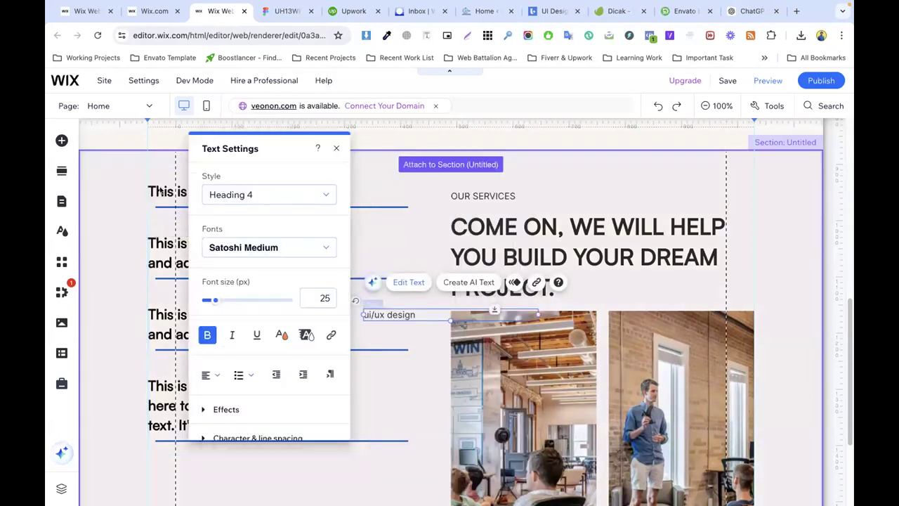
pyautogui.click(175, 191)
# Step: Re-paste the heading so the first title reads 'ui/ux design' and select it
pyautogui.click(198, 189)
pyautogui.doubleClick(199, 190)
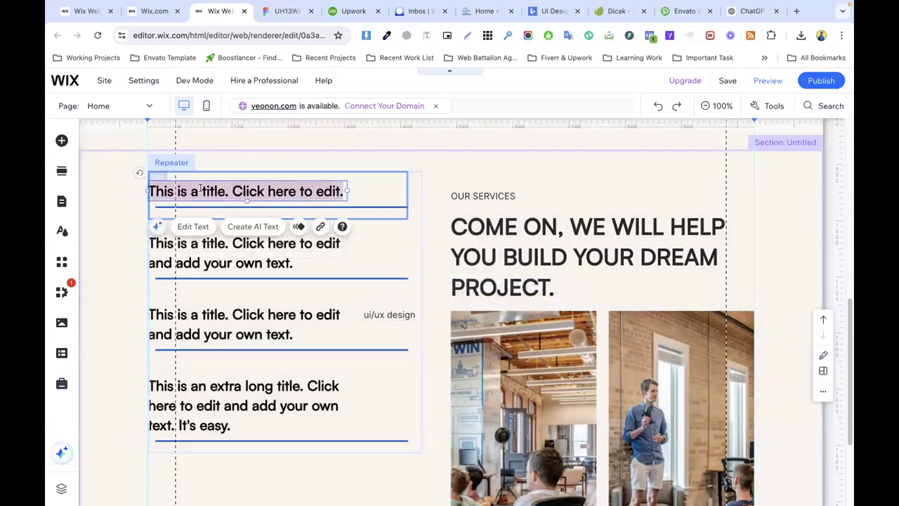
pyautogui.write('ui/ux design')
pyautogui.hotkey('ctrl', 'a')
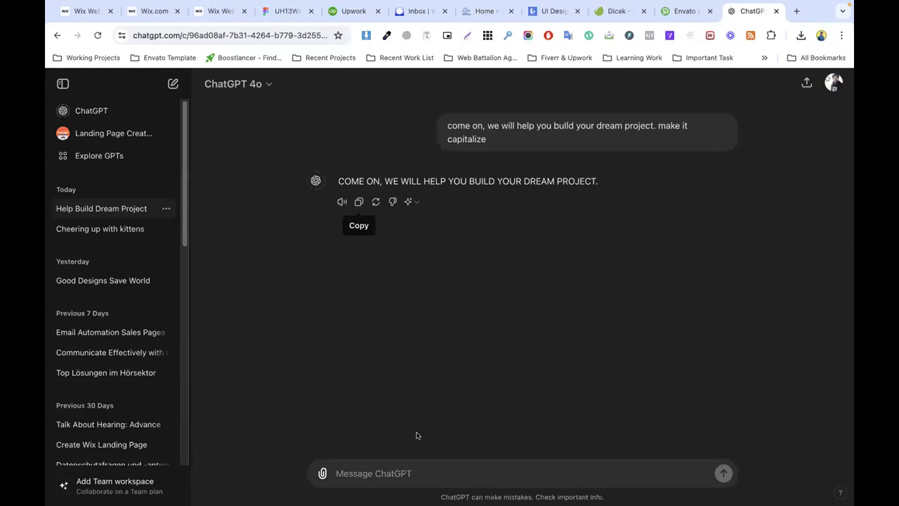
pyautogui.click(751, 11)
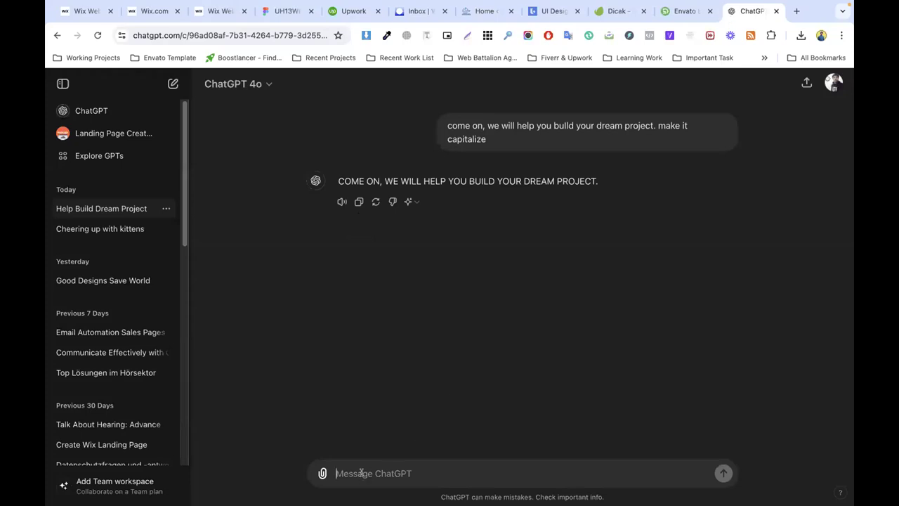
# Step: Have ChatGPT capitalise 'ui/ux design' and select its 'UI/UX DESIGN' reply
pyautogui.write('ui/ux design')
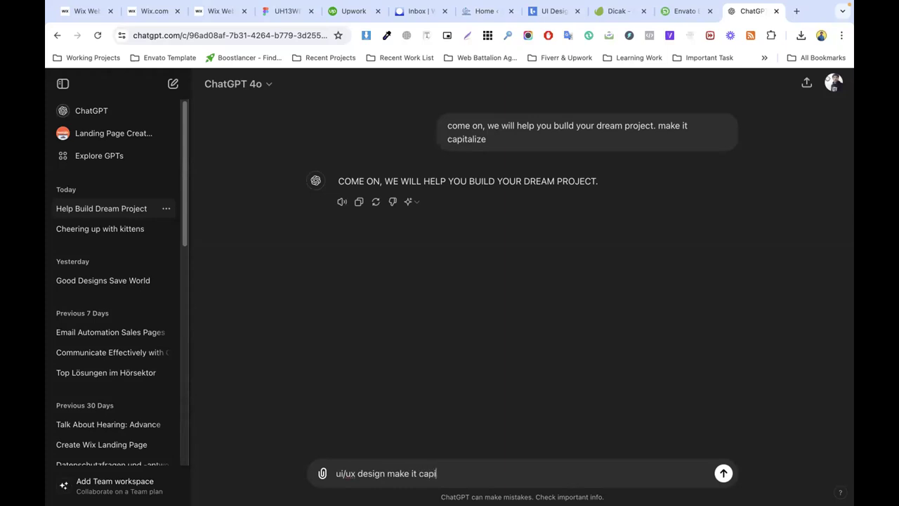
pyautogui.press('Return')
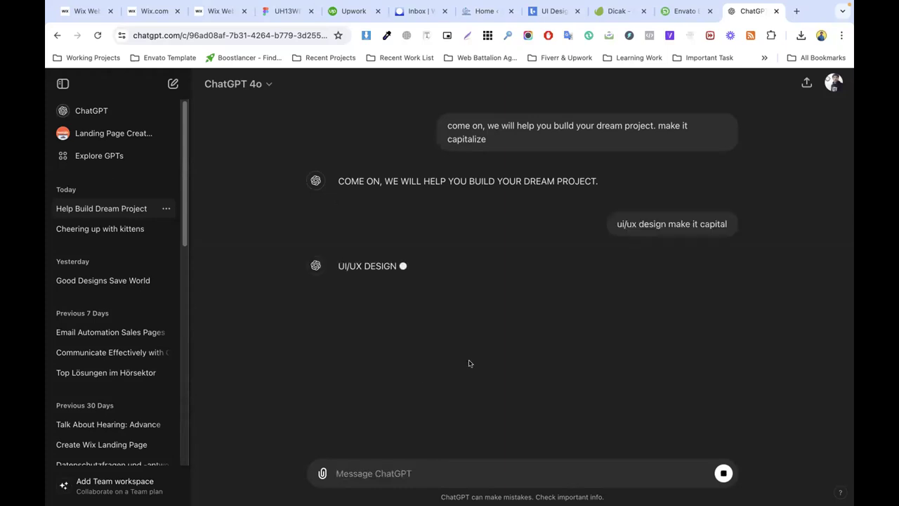
pyautogui.tripleClick(354, 267)
pyautogui.hotkey('ctrl', 'c')
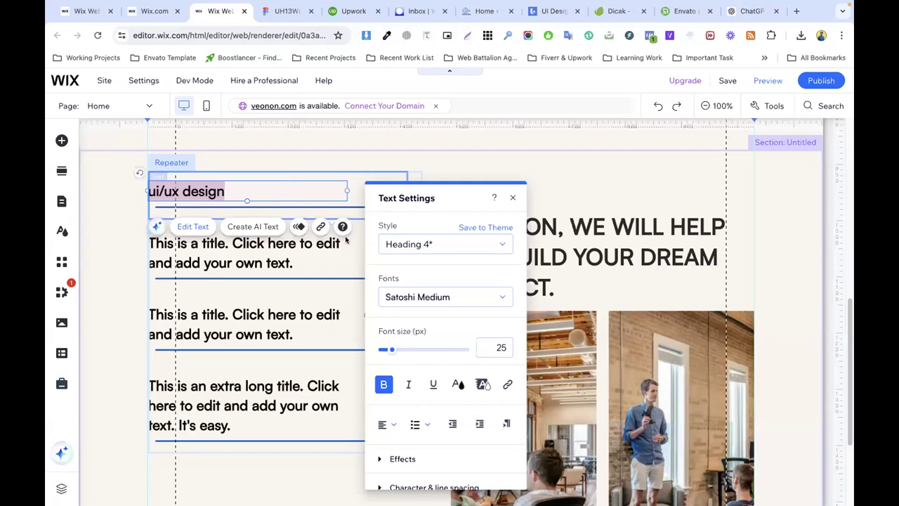
pyautogui.click(215, 10)
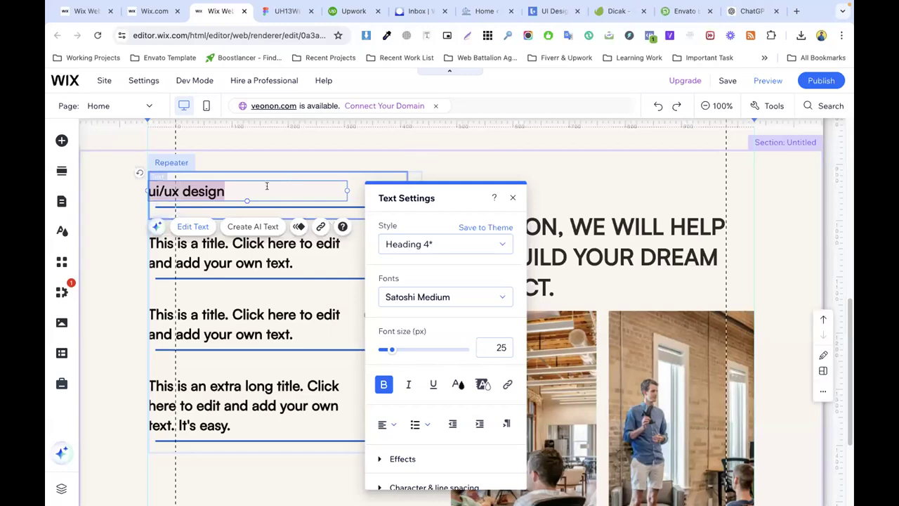
# Step: Replace the first service title with 'UI/UX DESIGN'
pyautogui.hotkey('ctrl', 'v')
pyautogui.hotkey('ctrl', 'a')
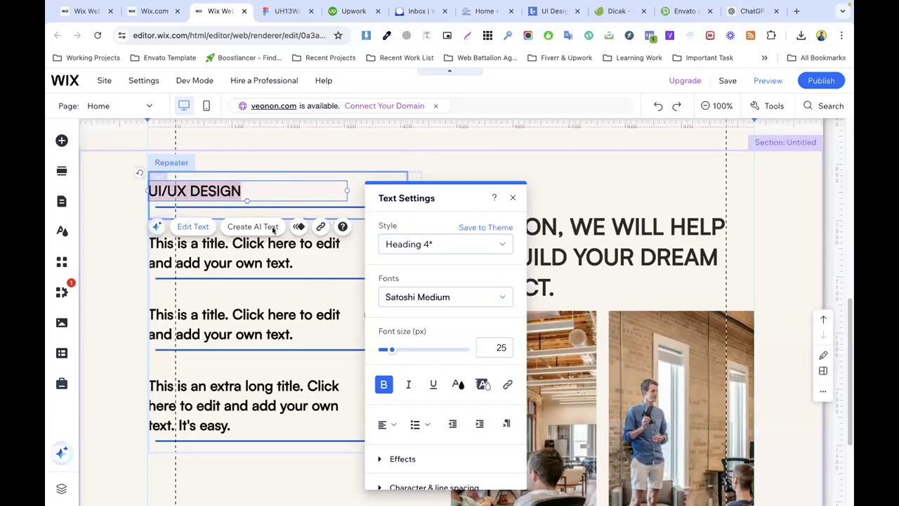
pyautogui.click(284, 268)
# Step: Make the repeater items taller and move the divider line lower under the title
pyautogui.click(289, 208)
pyautogui.click(437, 236)
pyautogui.click(302, 203)
pyautogui.click(284, 204)
pyautogui.click(285, 206)
pyautogui.click(293, 214)
pyautogui.moveTo(291, 218); pyautogui.dragTo(288, 264)
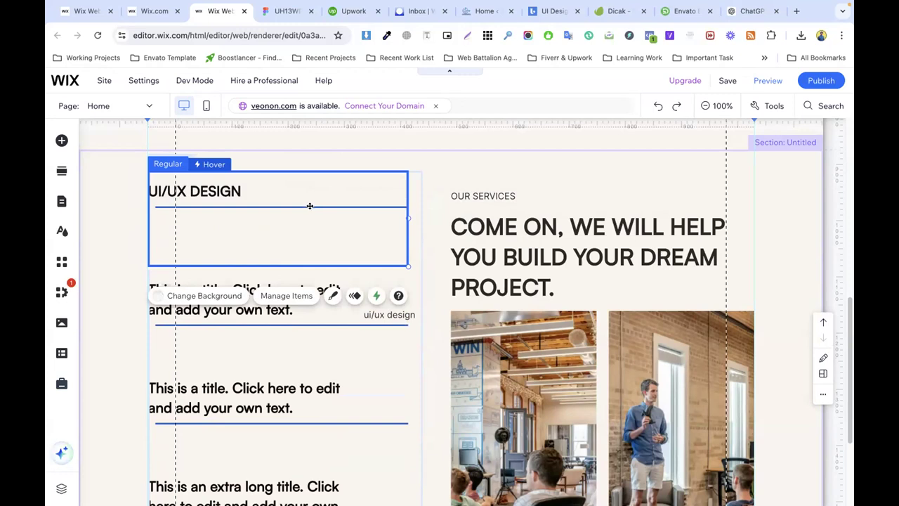
pyautogui.moveTo(307, 205); pyautogui.dragTo(302, 241)
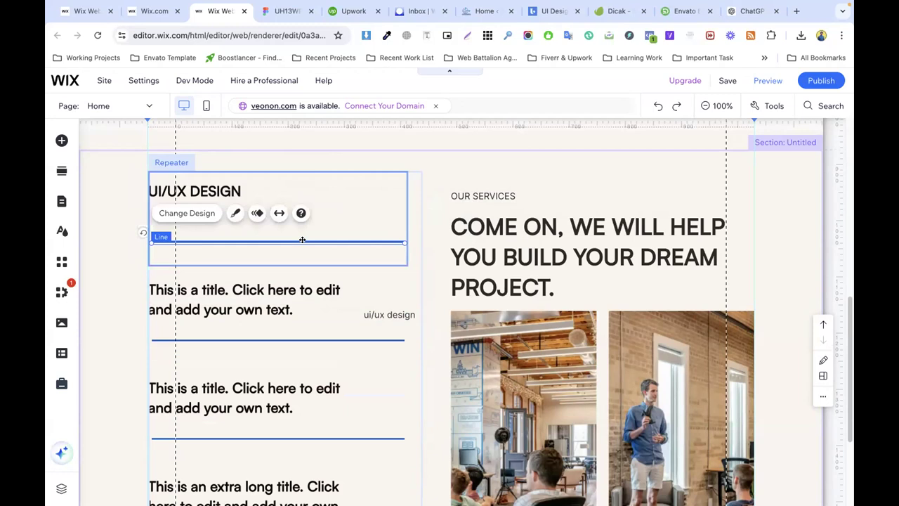
pyautogui.click(298, 179)
# Step: Check the Figma description paragraph and nudge the divider line slightly lower
pyautogui.click(287, 11)
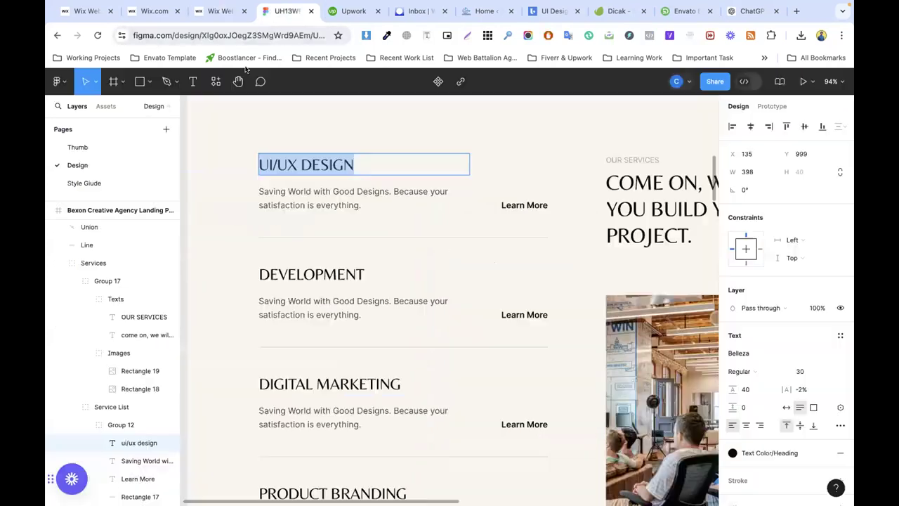
pyautogui.click(363, 197)
pyautogui.click(220, 17)
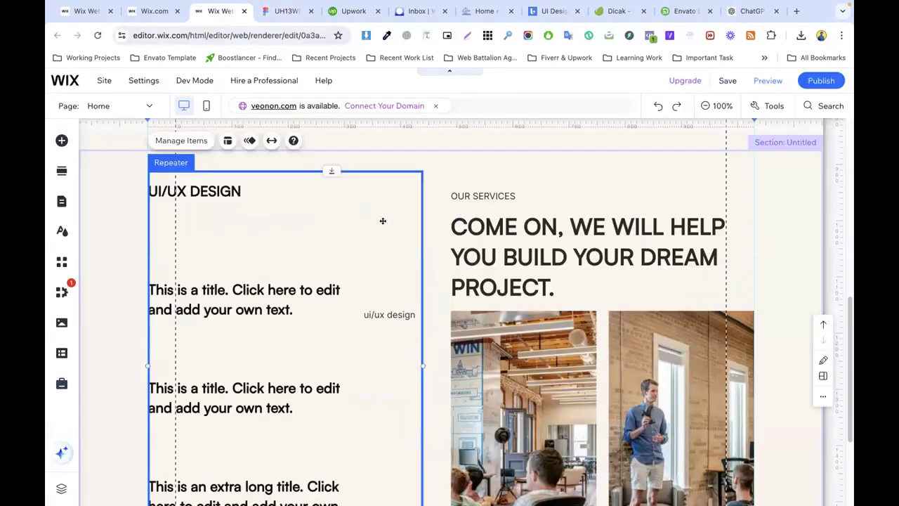
pyautogui.click(285, 239)
pyautogui.click(286, 241)
pyautogui.click(286, 242)
pyautogui.moveTo(286, 242); pyautogui.dragTo(283, 259)
# Step: Select all of the description paragraph text in the Figma design
pyautogui.click(230, 195)
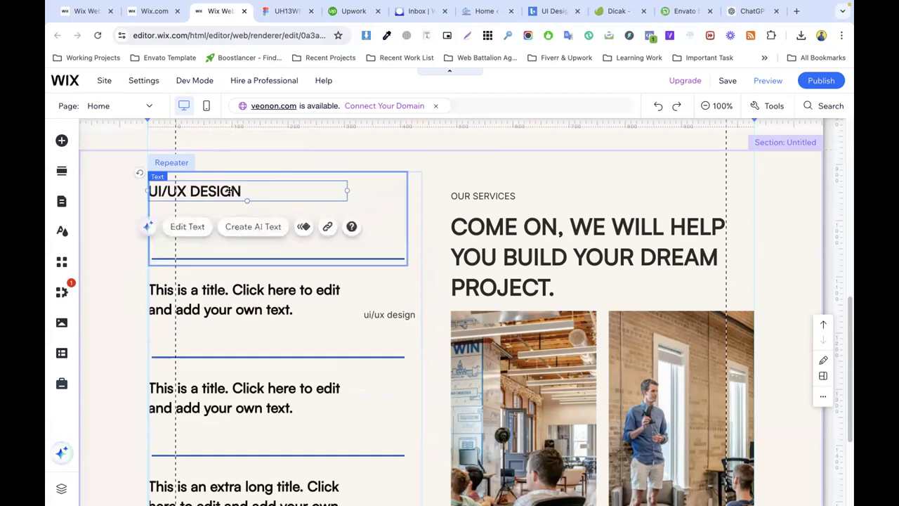
pyautogui.rightClick(231, 198)
pyautogui.click(488, 220)
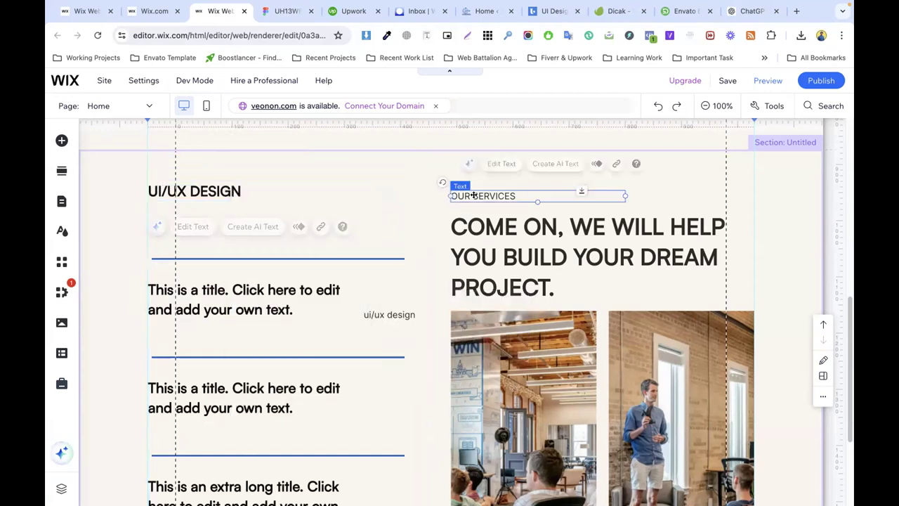
pyautogui.click(291, 10)
pyautogui.doubleClick(322, 193)
pyautogui.click(308, 190)
pyautogui.press('super+a')
pyautogui.press('super+c')
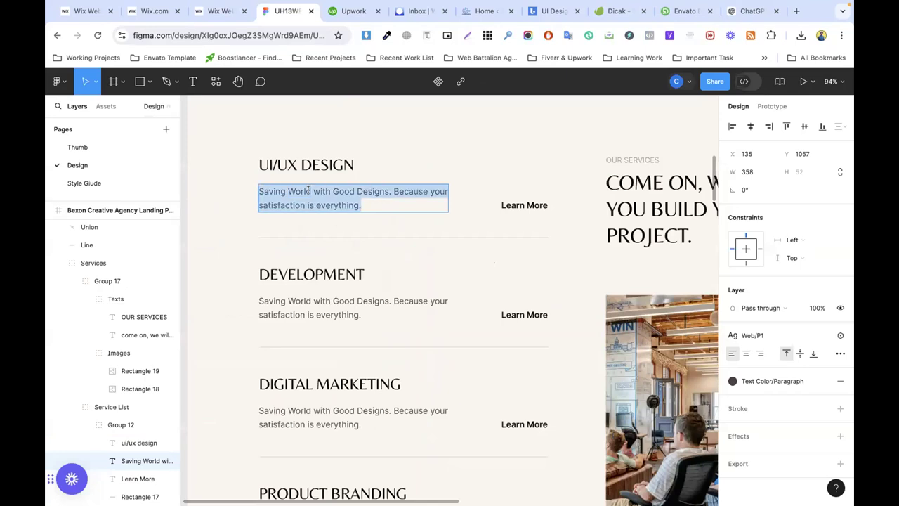
# Step: Paste the description paragraph into the first repeater item, widen it and position it
pyautogui.click(218, 11)
pyautogui.click(262, 204)
pyautogui.press('super+v')
pyautogui.moveTo(404, 328); pyautogui.dragTo(184, 209)
pyautogui.moveTo(321, 211); pyautogui.dragTo(390, 212)
pyautogui.moveTo(285, 207); pyautogui.dragTo(289, 210)
# Step: Match the first service description's font to the Figma paragraph, Inter Regular 16 px
pyautogui.click(287, 11)
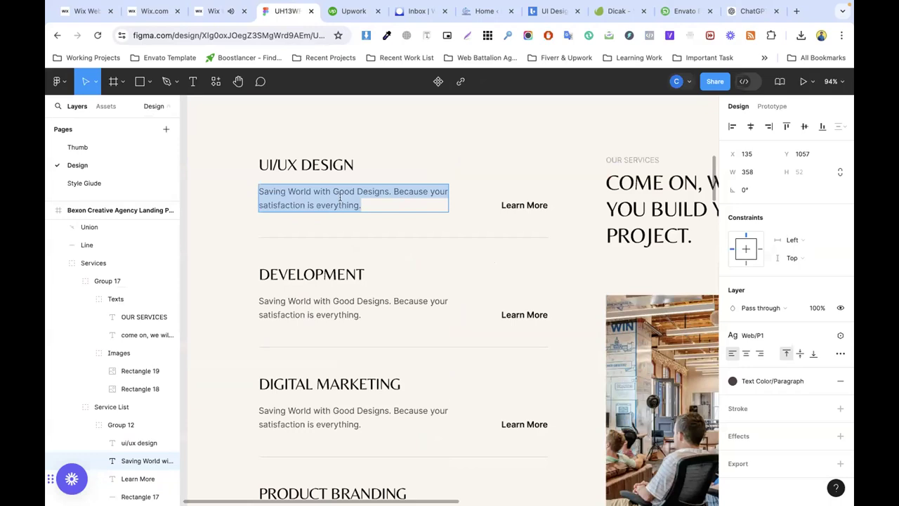
pyautogui.click(823, 335)
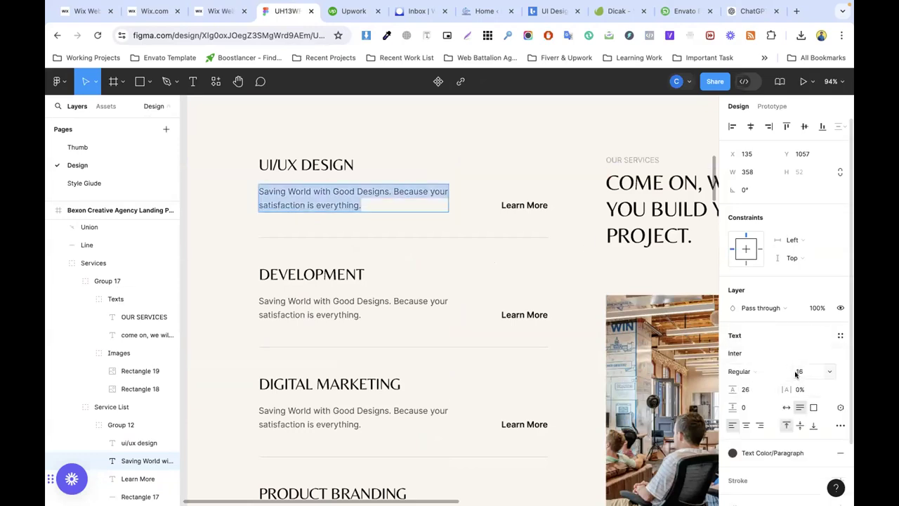
pyautogui.click(220, 11)
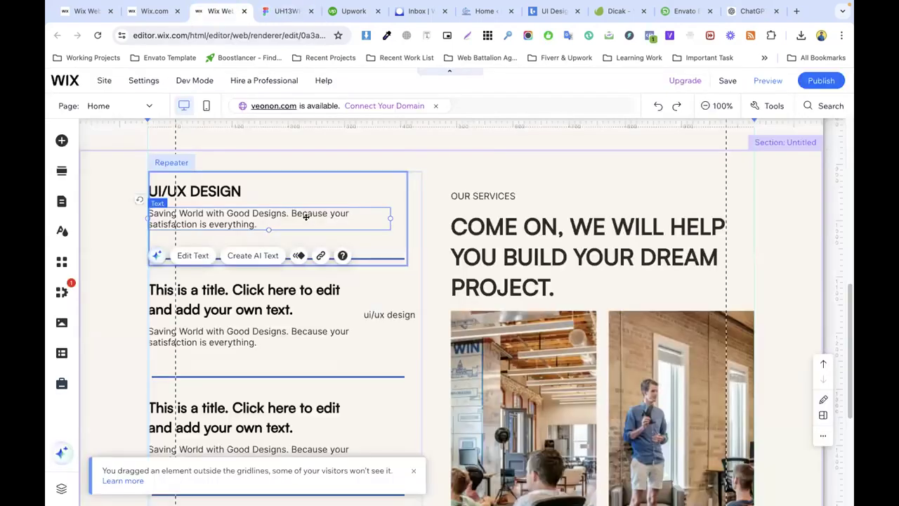
pyautogui.doubleClick(302, 216)
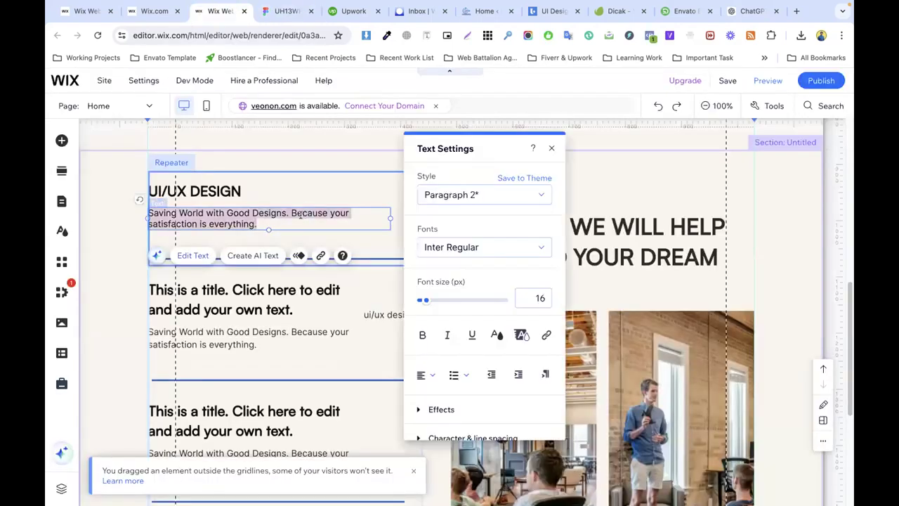
pyautogui.click(286, 10)
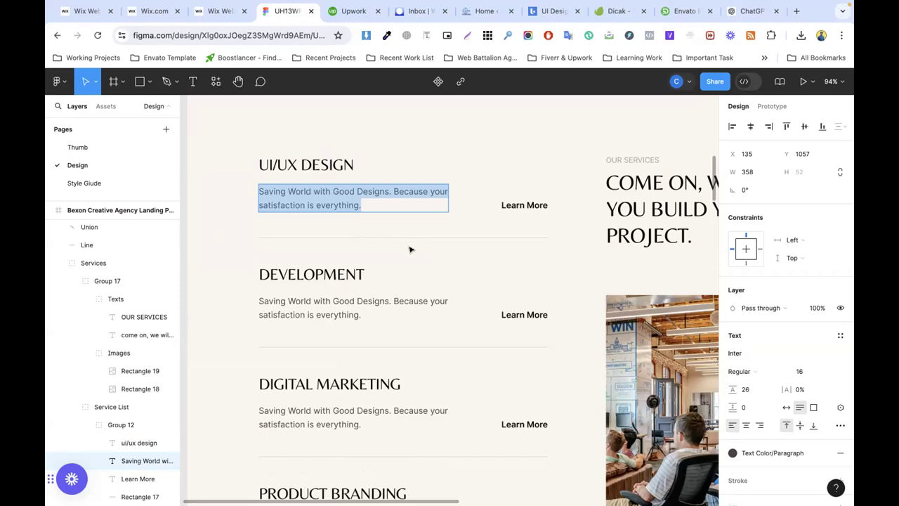
pyautogui.click(220, 11)
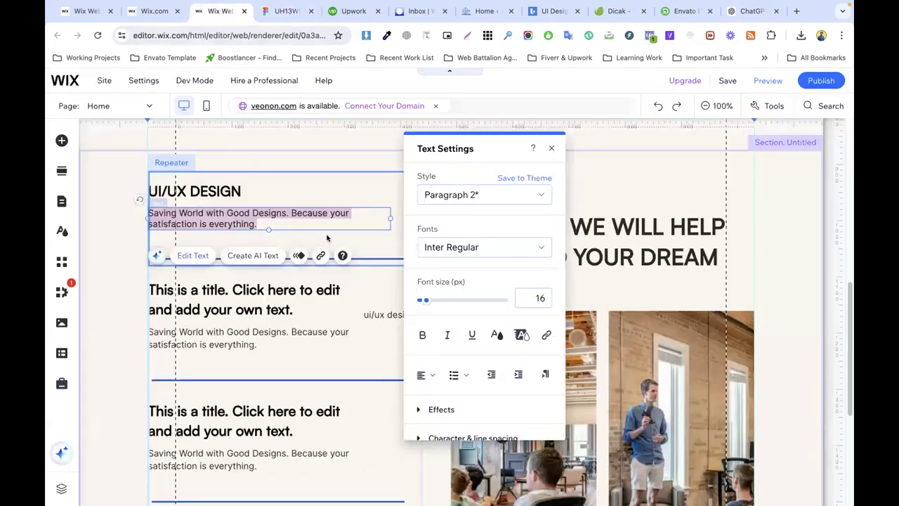
pyautogui.click(384, 241)
# Step: Narrow the UI/UX DESIGN description box to W 384 and go back to Figma
pyautogui.click(371, 216)
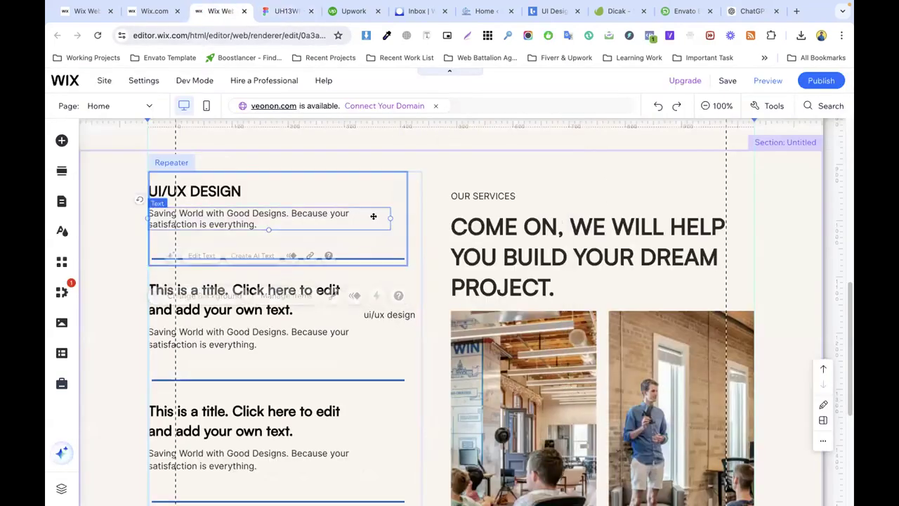
pyautogui.moveTo(391, 218); pyautogui.dragTo(421, 216)
pyautogui.click(406, 216)
pyautogui.click(284, 10)
# Step: Inspect the Figma divider line's fill colour, D8D0C7
pyautogui.press('Escape')
pyautogui.click(318, 237)
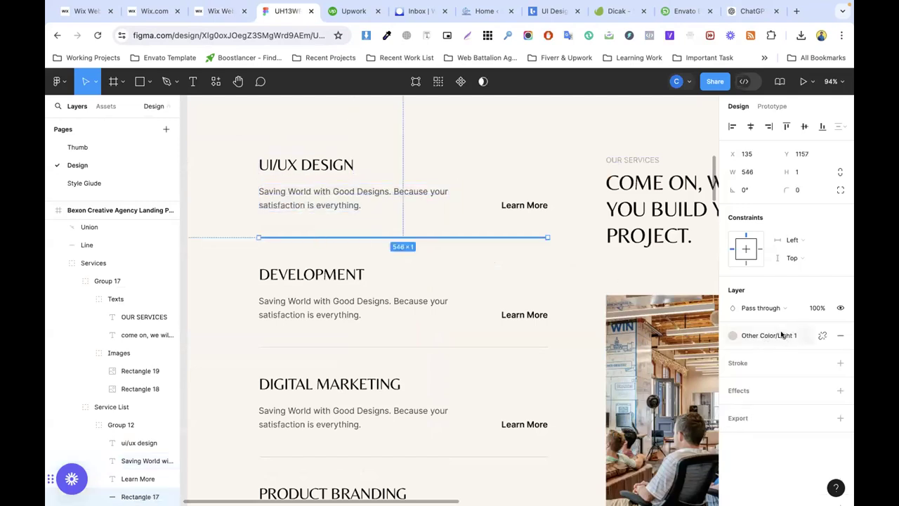
pyautogui.click(818, 335)
pyautogui.click(756, 354)
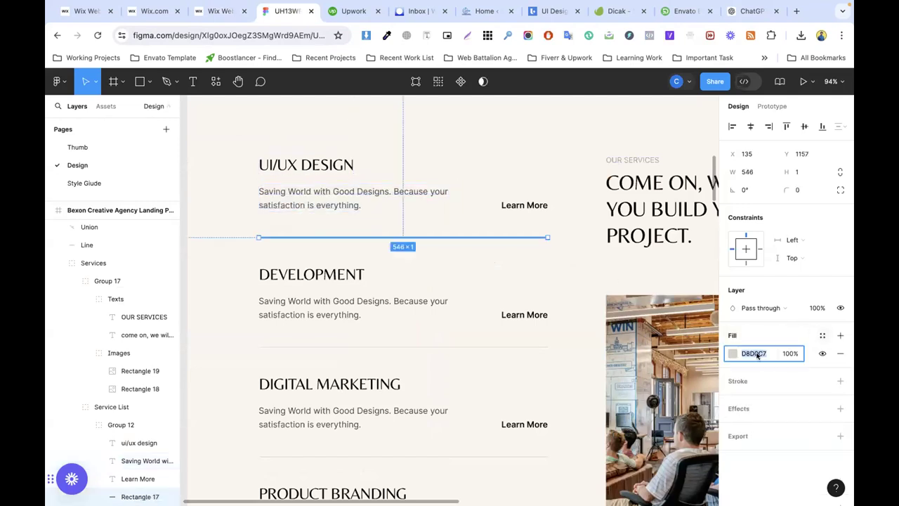
pyautogui.click(775, 331)
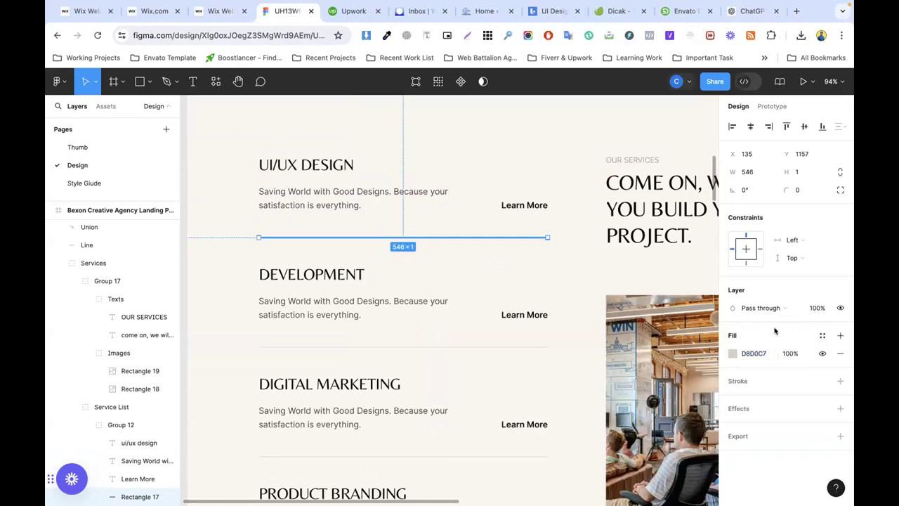
pyautogui.click(758, 381)
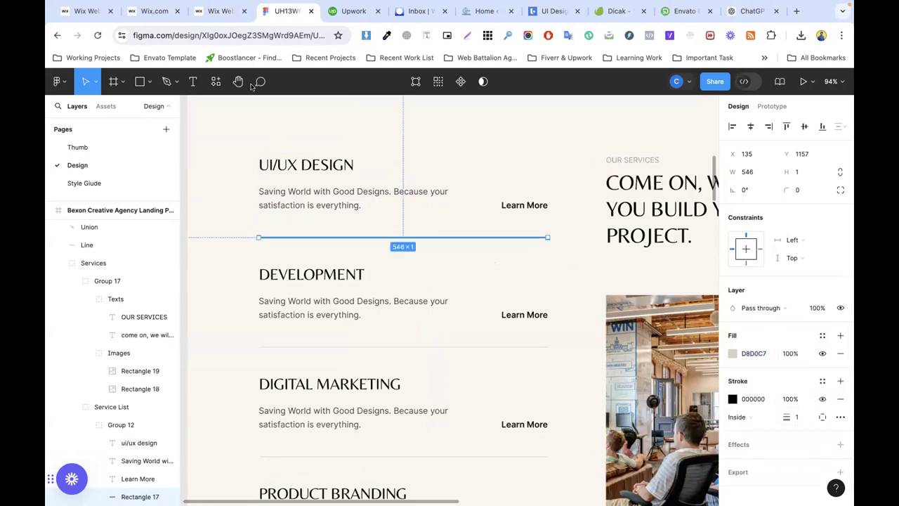
# Step: Set the Wix divider line's width to 1 px
pyautogui.click(218, 11)
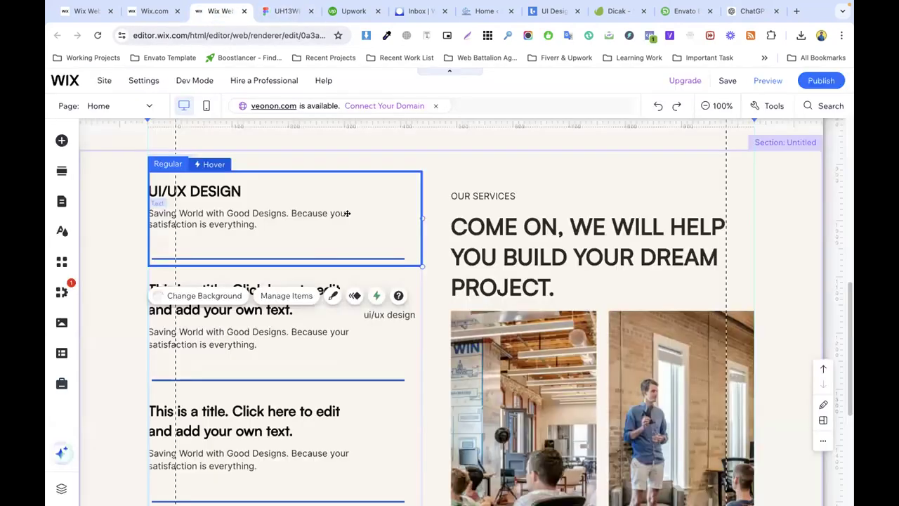
pyautogui.click(329, 258)
pyautogui.click(236, 231)
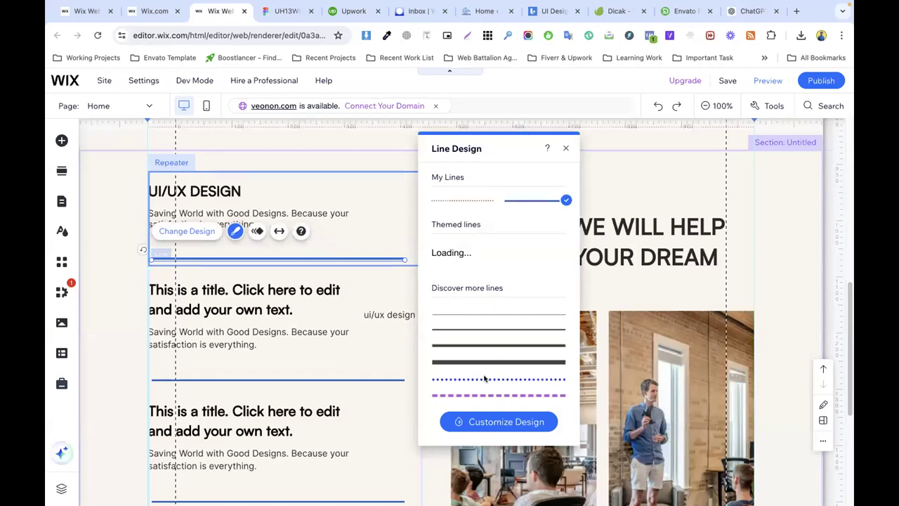
pyautogui.click(499, 422)
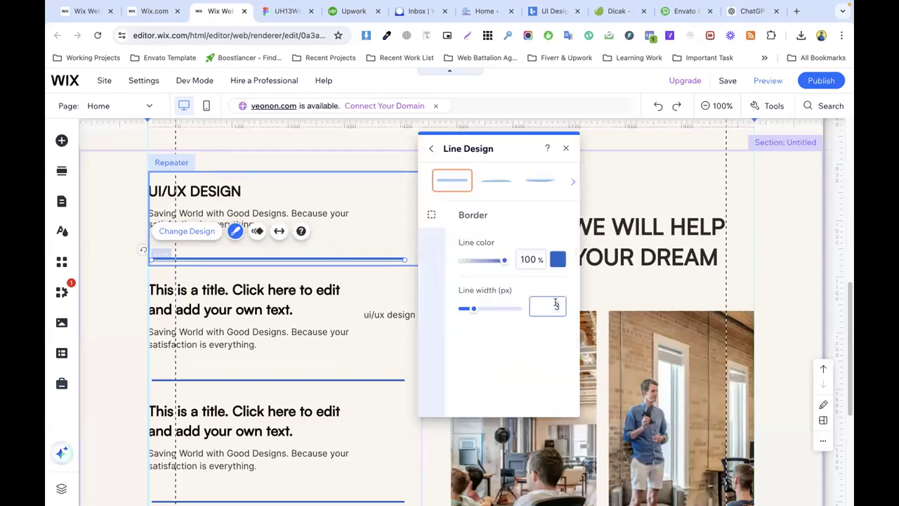
pyautogui.press('Down')
pyautogui.press('BackSpace')
pyautogui.write('1')
# Step: Give the divider line the custom light beige colour #D8D0C7
pyautogui.click(558, 260)
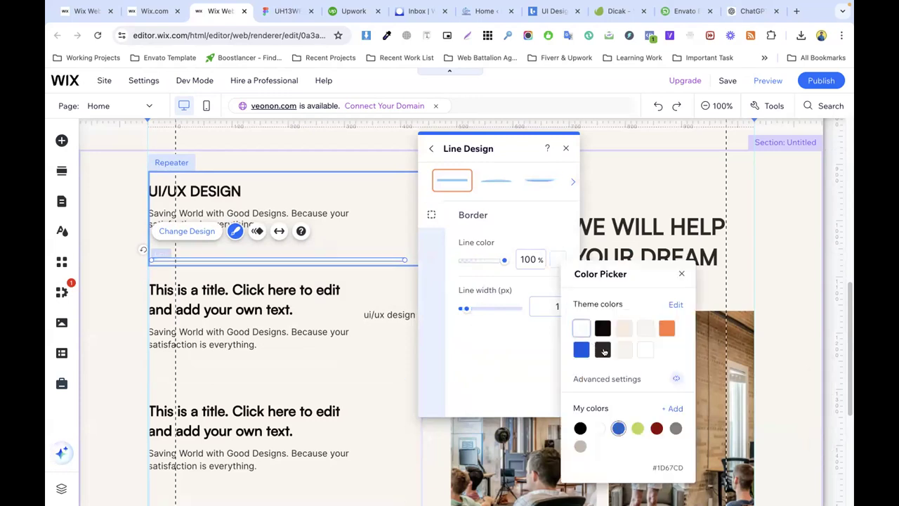
pyautogui.click(673, 409)
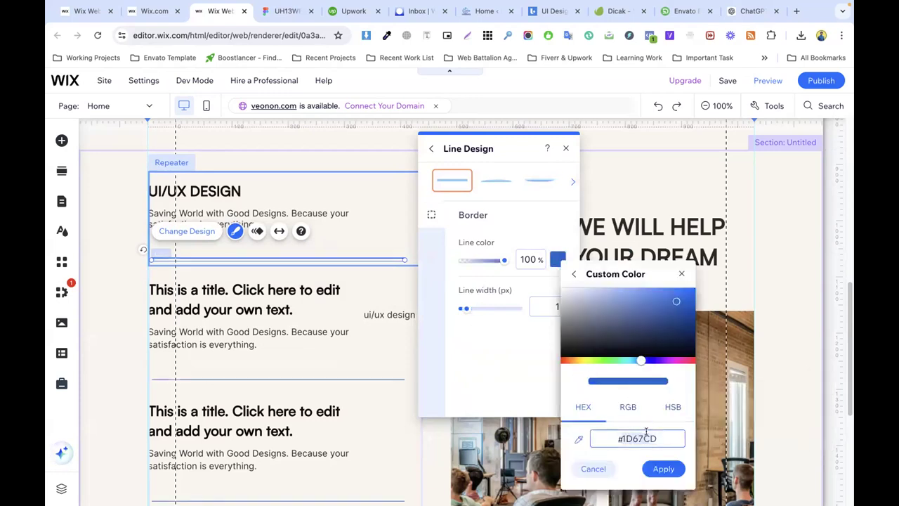
pyautogui.write('#D8D0C7')
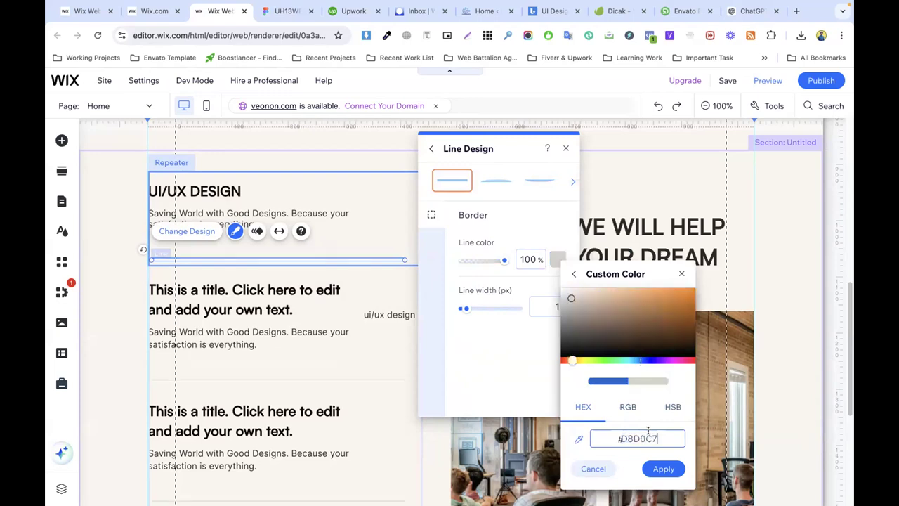
pyautogui.click(663, 469)
pyautogui.click(357, 286)
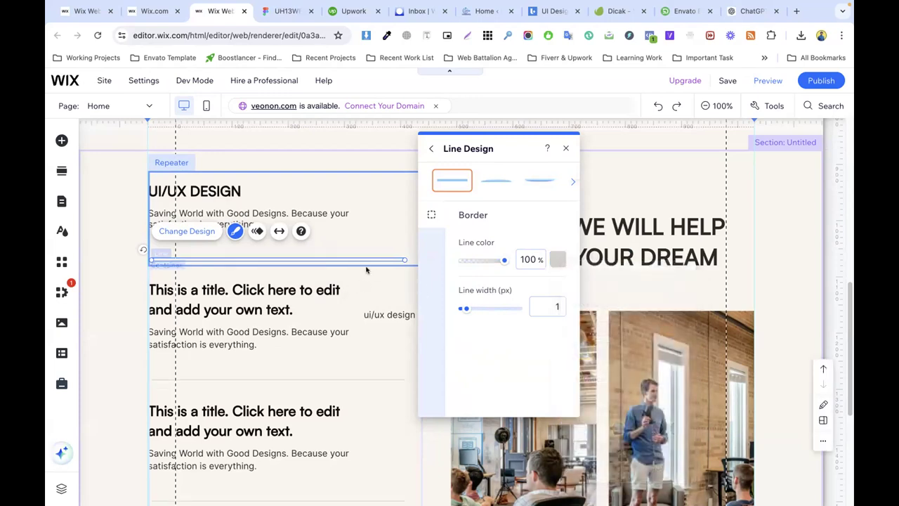
pyautogui.click(359, 246)
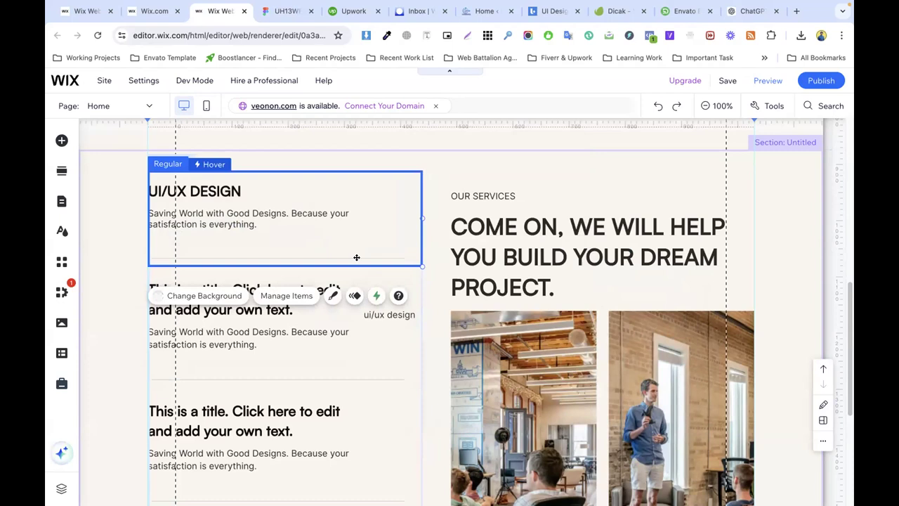
# Step: Lengthen the divider line to span the first repeater item's width
pyautogui.click(405, 260)
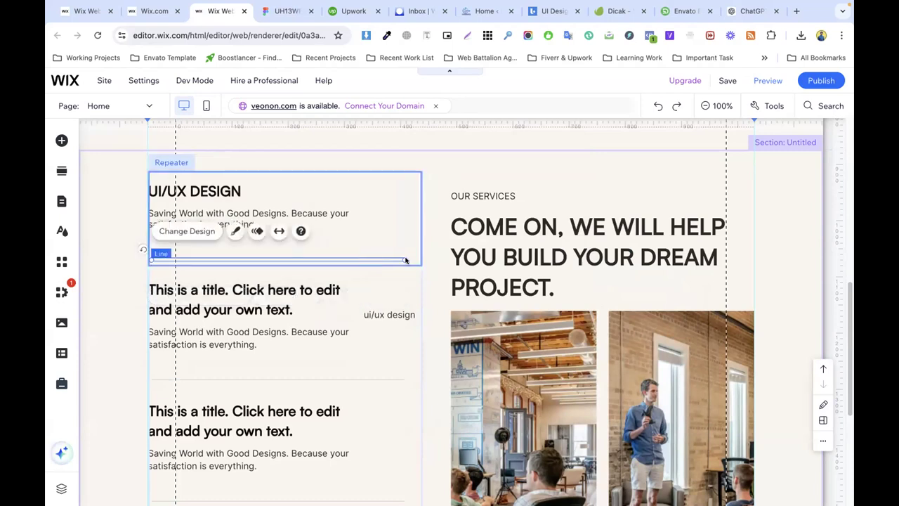
pyautogui.moveTo(403, 258); pyautogui.dragTo(421, 259)
pyautogui.click(430, 292)
pyautogui.click(166, 255)
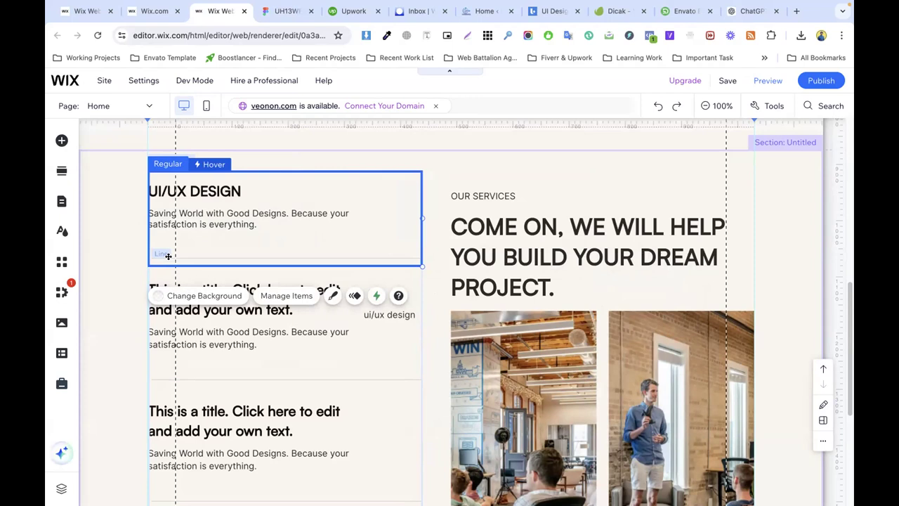
pyautogui.doubleClick(181, 256)
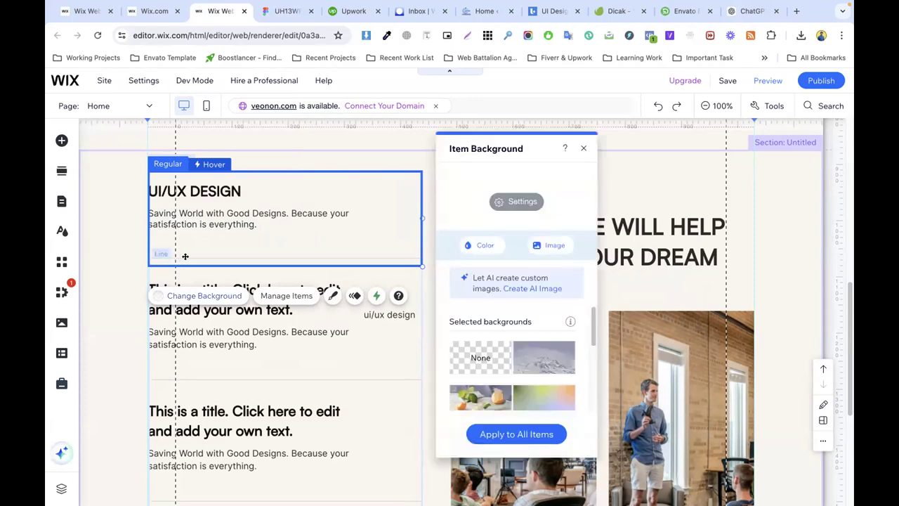
pyautogui.click(184, 257)
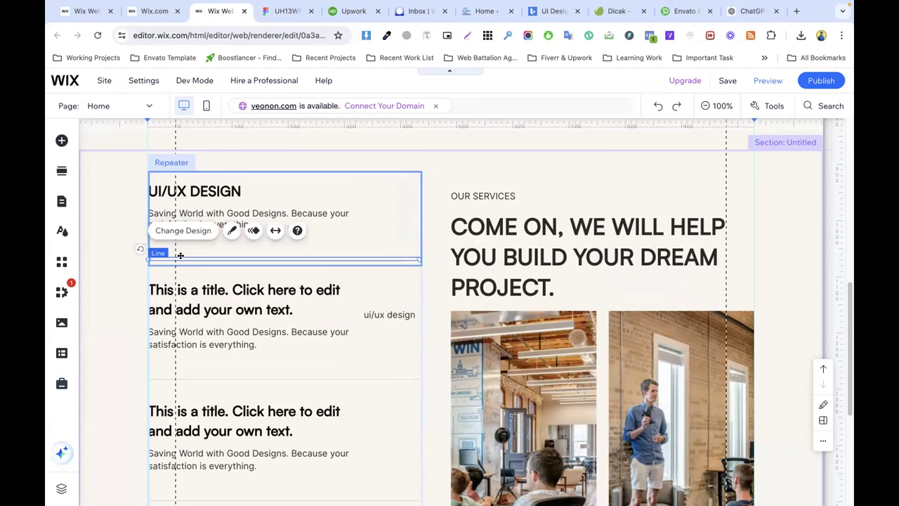
pyautogui.click(253, 288)
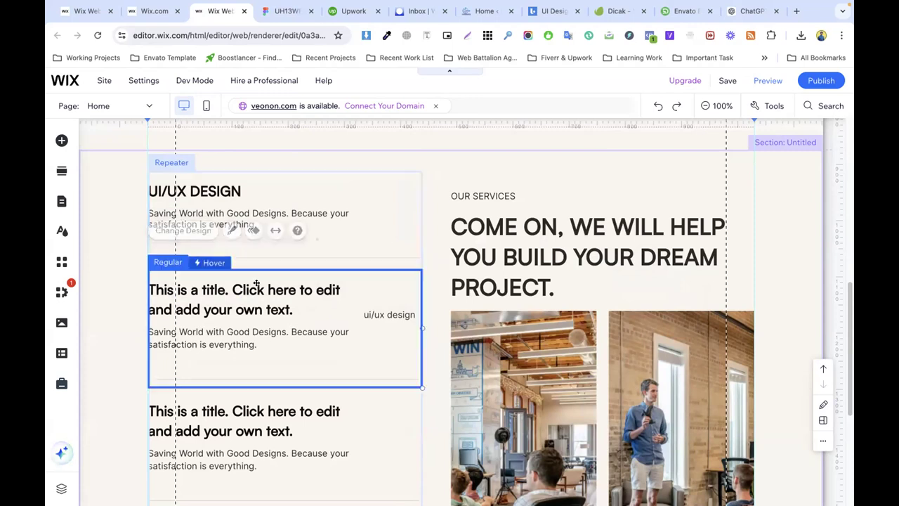
# Step: Select and copy the first Learn More text in the Figma Services group
pyautogui.click(438, 281)
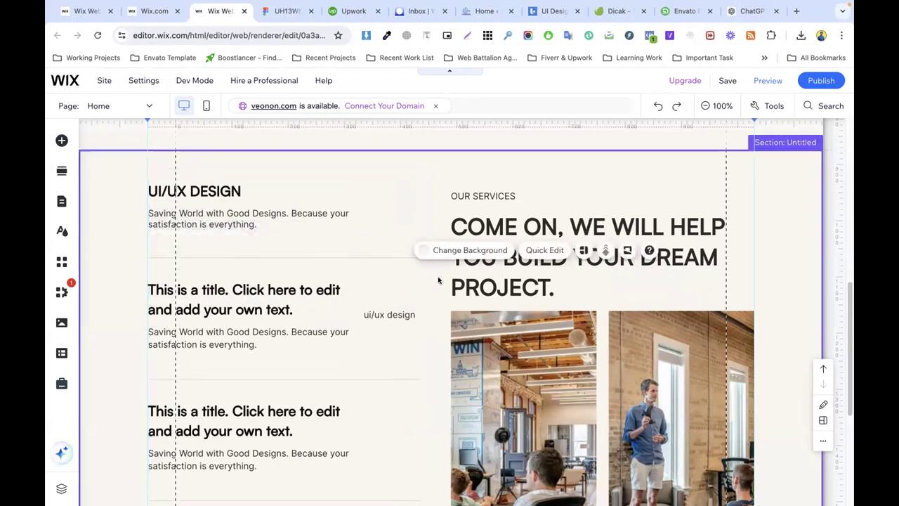
pyautogui.click(284, 9)
pyautogui.click(416, 210)
pyautogui.click(560, 224)
pyautogui.doubleClick(508, 207)
pyautogui.doubleClick(518, 207)
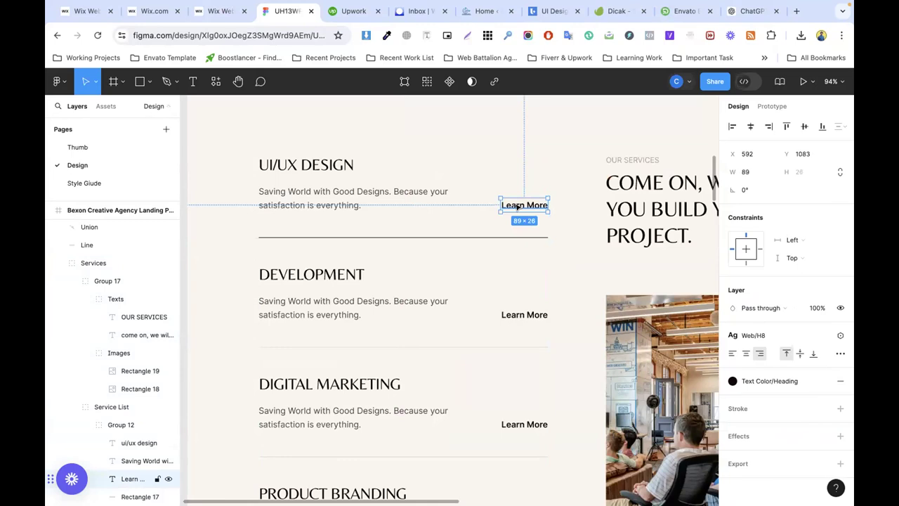
pyautogui.doubleClick(517, 206)
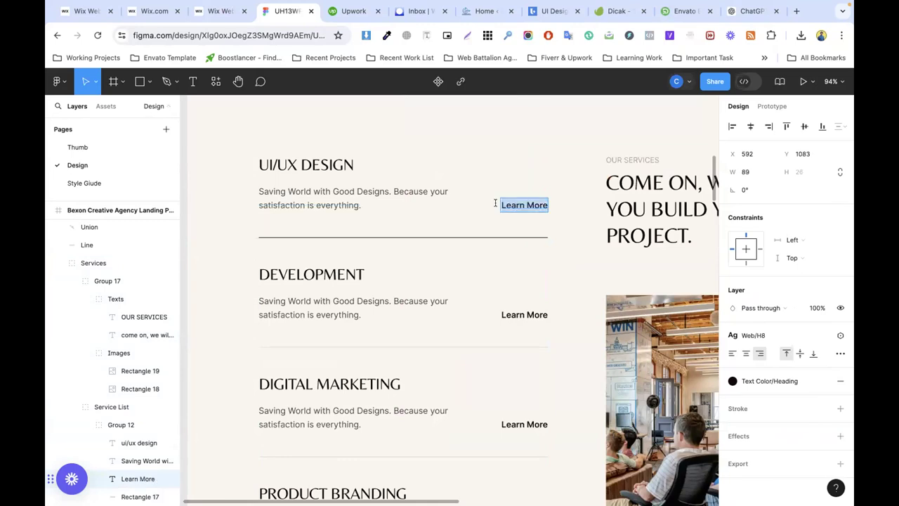
# Step: Place the Learn More text in the services repeater and shrink its box to fit
pyautogui.click(215, 9)
pyautogui.click(351, 231)
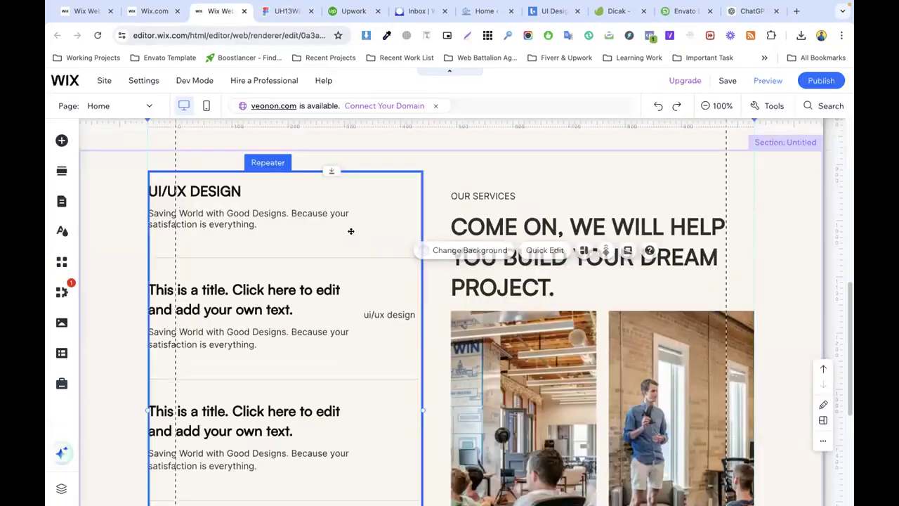
pyautogui.moveTo(390, 315); pyautogui.dragTo(415, 211)
pyautogui.click(285, 11)
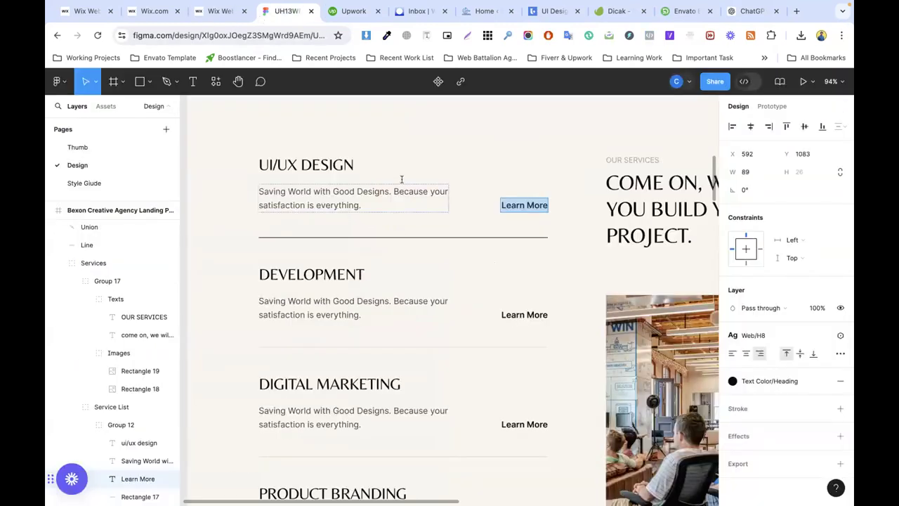
pyautogui.click(214, 11)
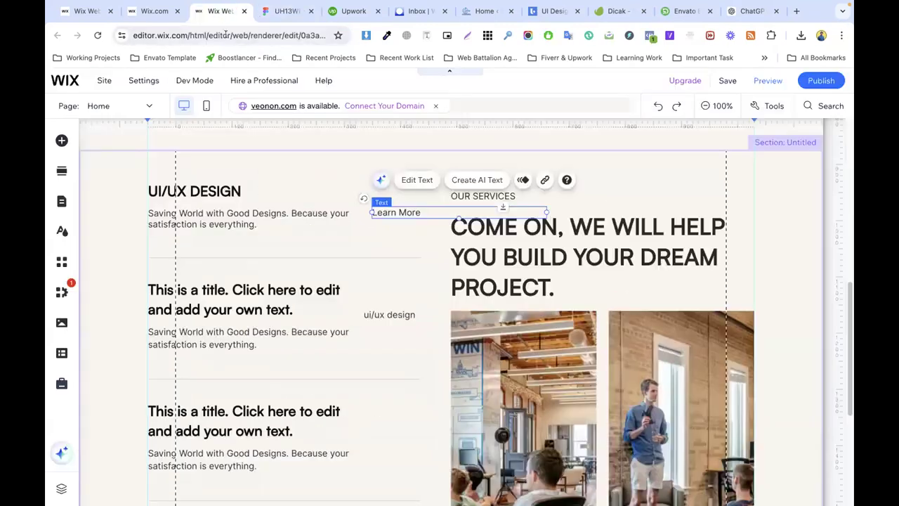
pyautogui.moveTo(544, 210); pyautogui.dragTo(383, 212)
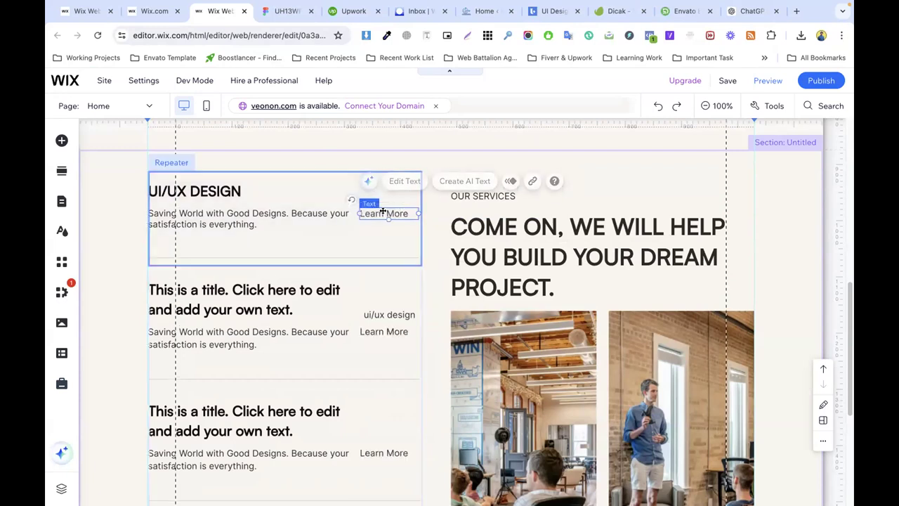
# Step: Delete the stray 'ui/ux design' text dropped into the repeater item
pyautogui.click(381, 333)
pyautogui.click(383, 331)
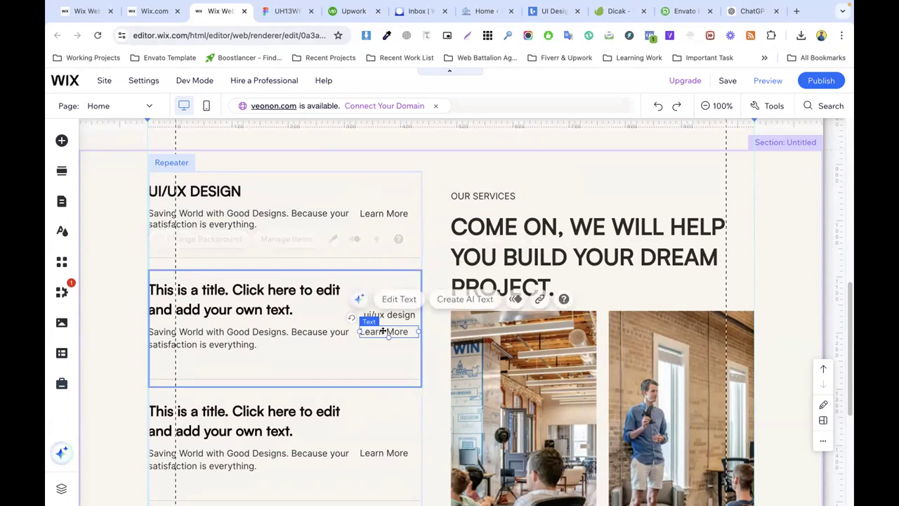
pyautogui.moveTo(390, 318); pyautogui.dragTo(382, 316)
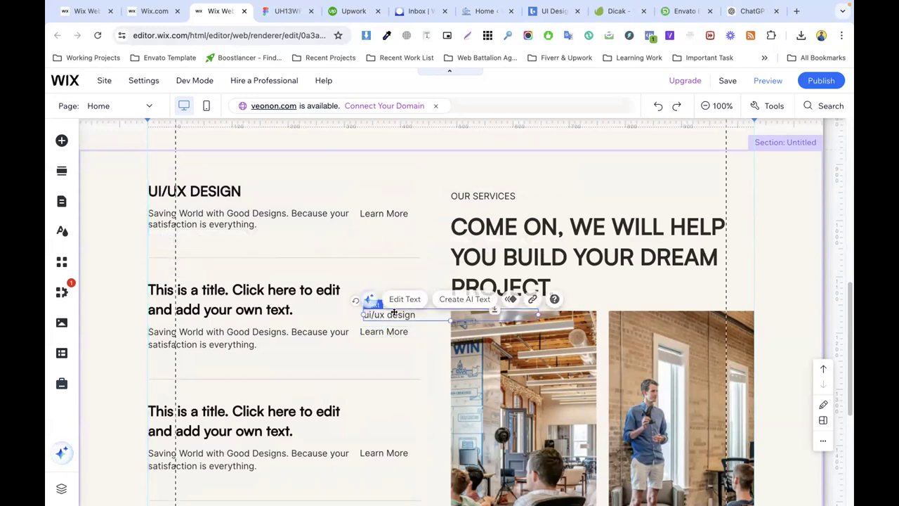
pyautogui.rightClick(395, 316)
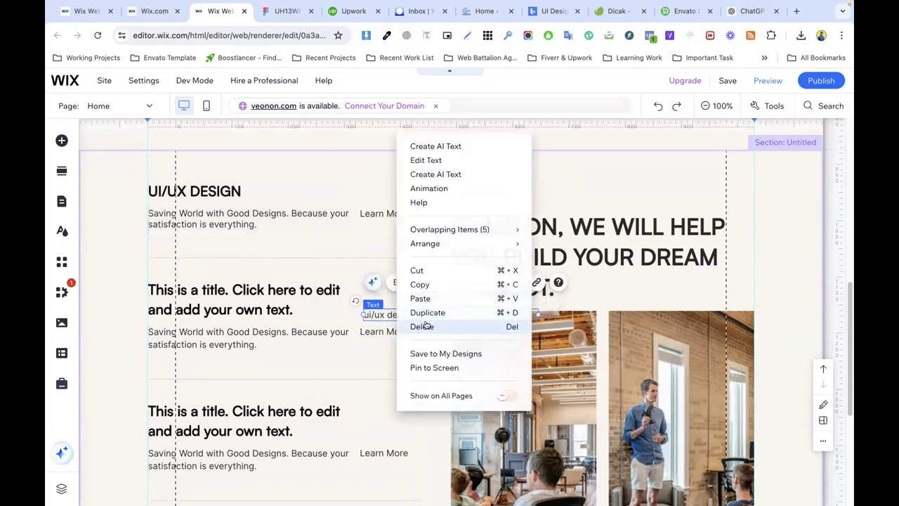
pyautogui.click(425, 325)
pyautogui.moveTo(436, 277); pyautogui.dragTo(421, 242)
pyautogui.click(442, 242)
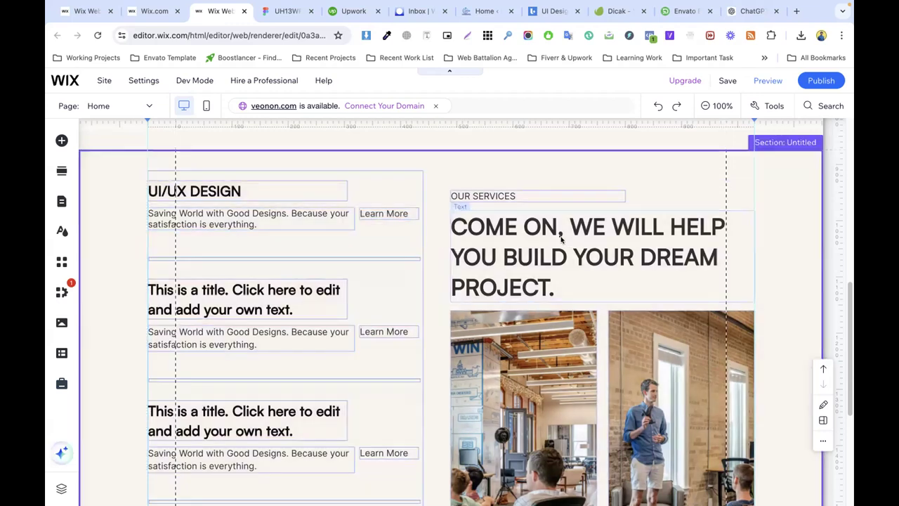
# Step: Narrow the COME ON heading from the left and align OUR SERVICES with it
pyautogui.click(481, 230)
pyautogui.moveTo(447, 256); pyautogui.dragTo(473, 256)
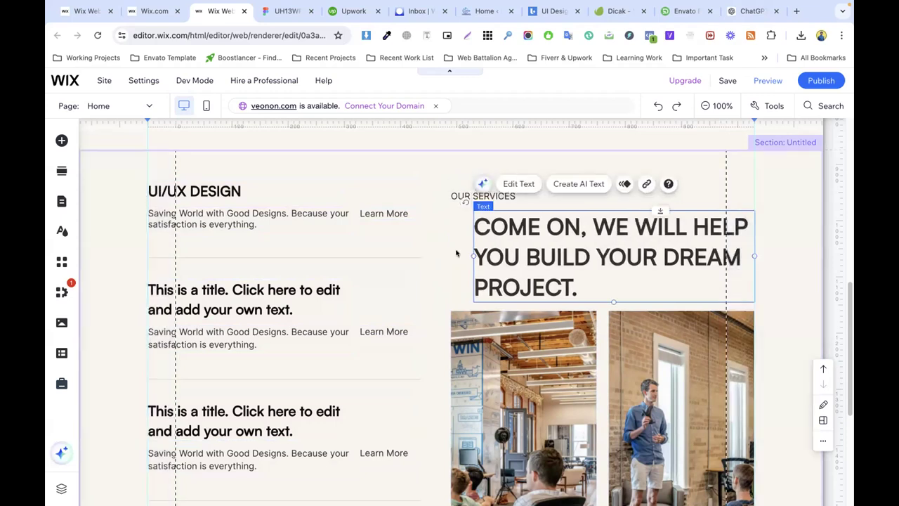
pyautogui.moveTo(468, 197); pyautogui.dragTo(491, 196)
# Step: Narrow the right office photo and shift the left photo to the heading's left edge
pyautogui.click(453, 366)
pyautogui.scroll(-2, 453, 368)
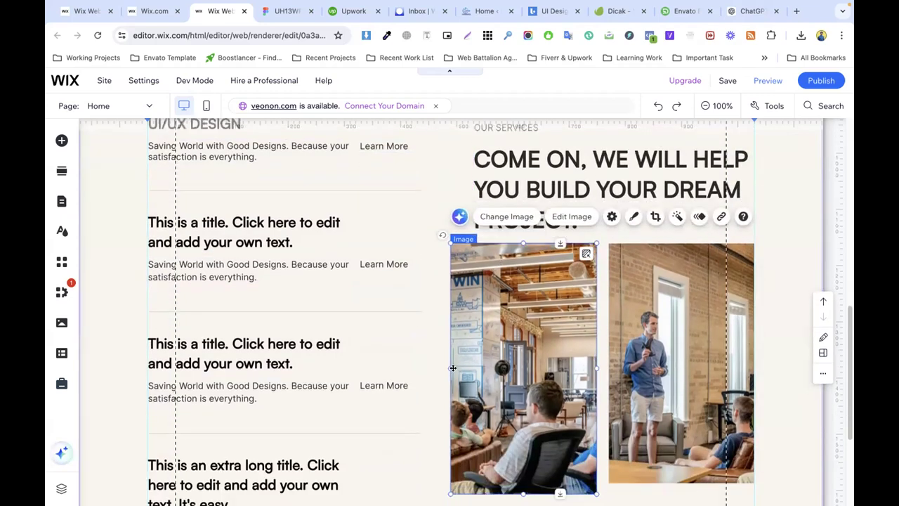
pyautogui.moveTo(648, 328)
pyautogui.mouseDown()
pyautogui.moveTo(657, 329)
pyautogui.moveTo(649, 329)
pyautogui.mouseUp()
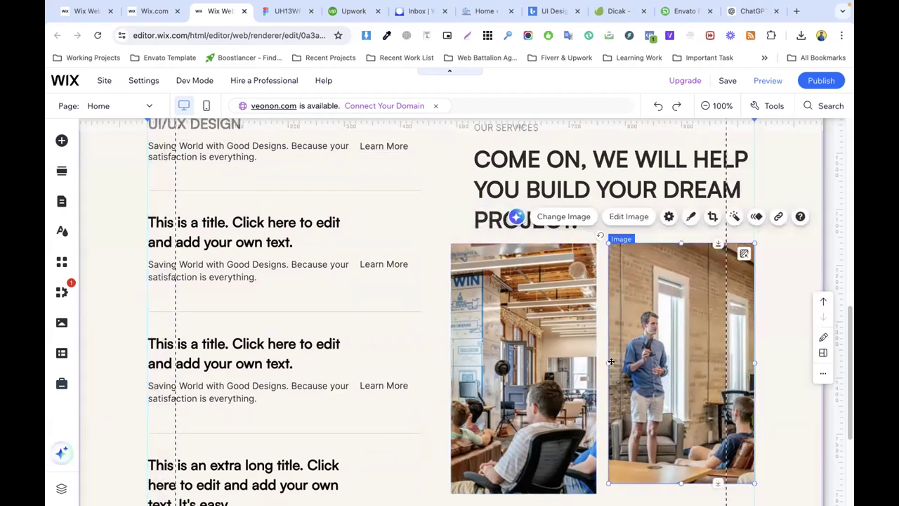
pyautogui.moveTo(606, 361); pyautogui.dragTo(623, 362)
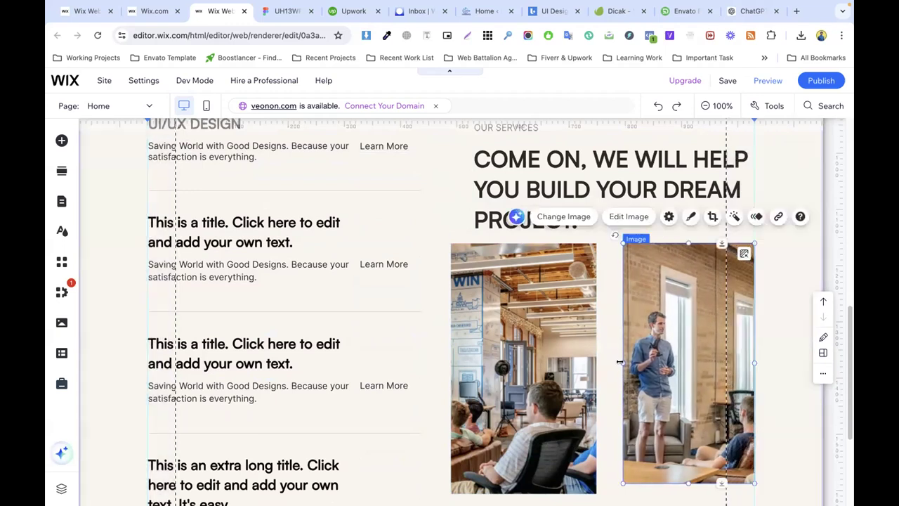
pyautogui.click(507, 351)
pyautogui.moveTo(508, 351); pyautogui.dragTo(564, 351)
pyautogui.moveTo(465, 365); pyautogui.dragTo(472, 366)
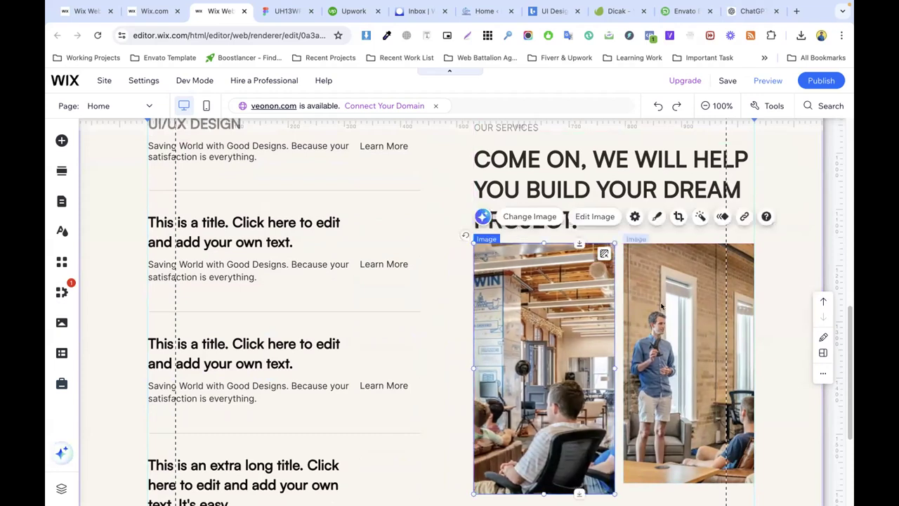
# Step: Nudge the COME ON heading slightly left into alignment
pyautogui.click(457, 307)
pyautogui.scroll(1, 457, 307)
pyautogui.click(508, 261)
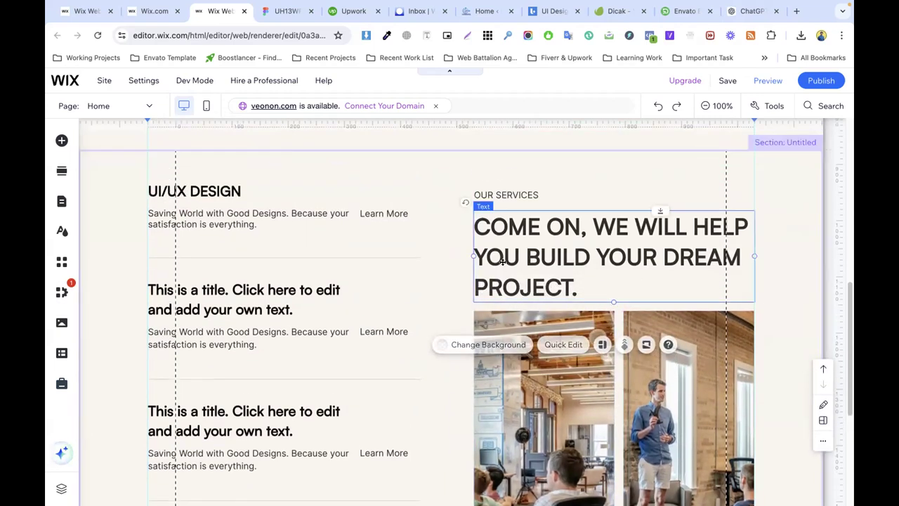
pyautogui.moveTo(508, 262); pyautogui.dragTo(509, 262)
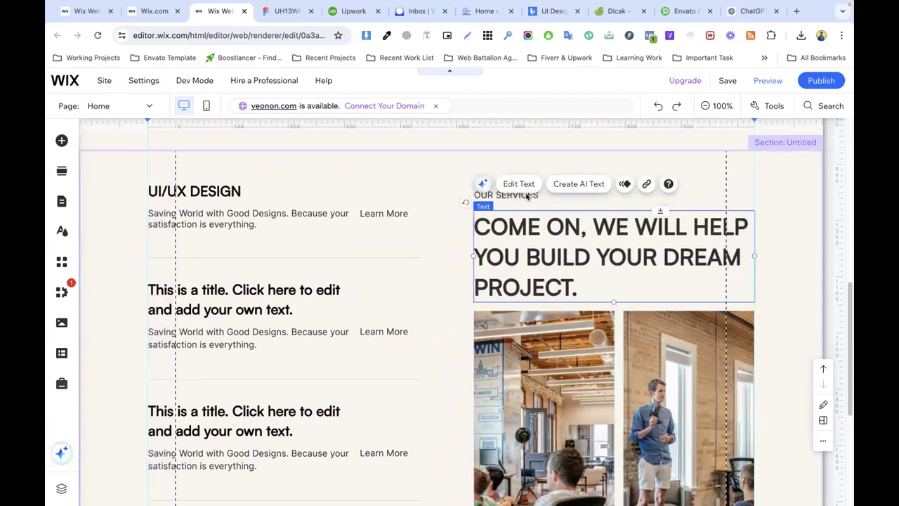
pyautogui.click(437, 251)
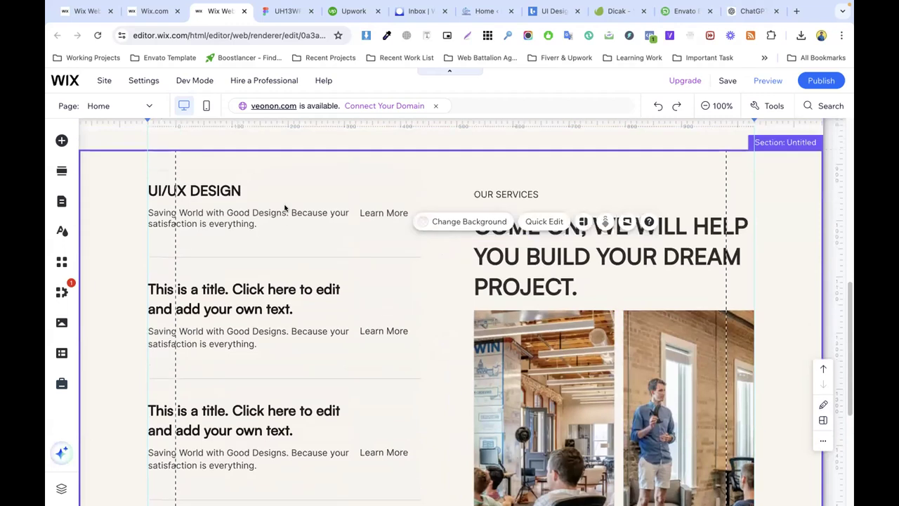
pyautogui.click(417, 240)
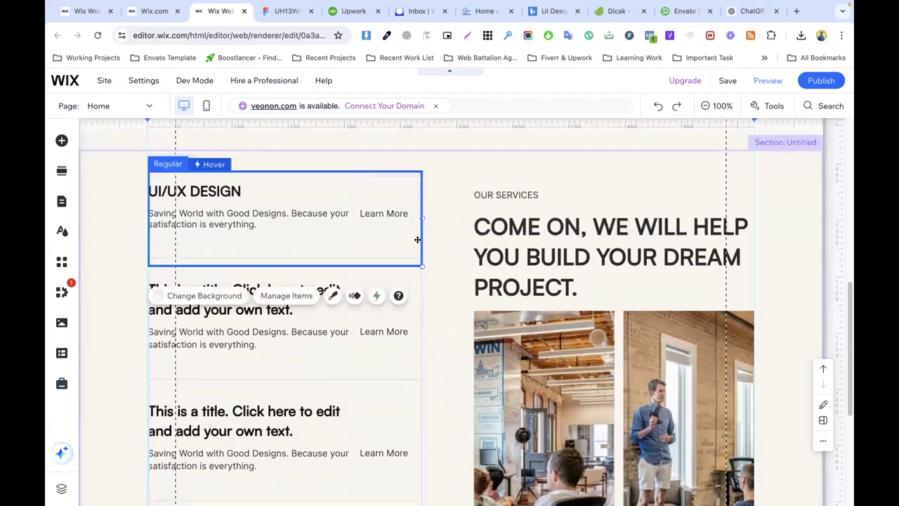
# Step: Widen the repeater to 504 px and move the Learn More text further right
pyautogui.moveTo(420, 217); pyautogui.dragTo(437, 217)
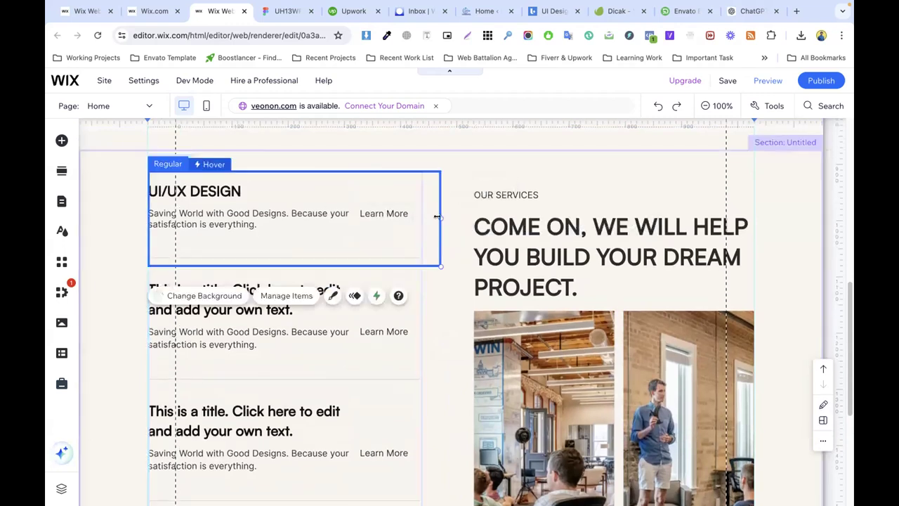
pyautogui.moveTo(380, 210); pyautogui.dragTo(402, 215)
pyautogui.click(415, 233)
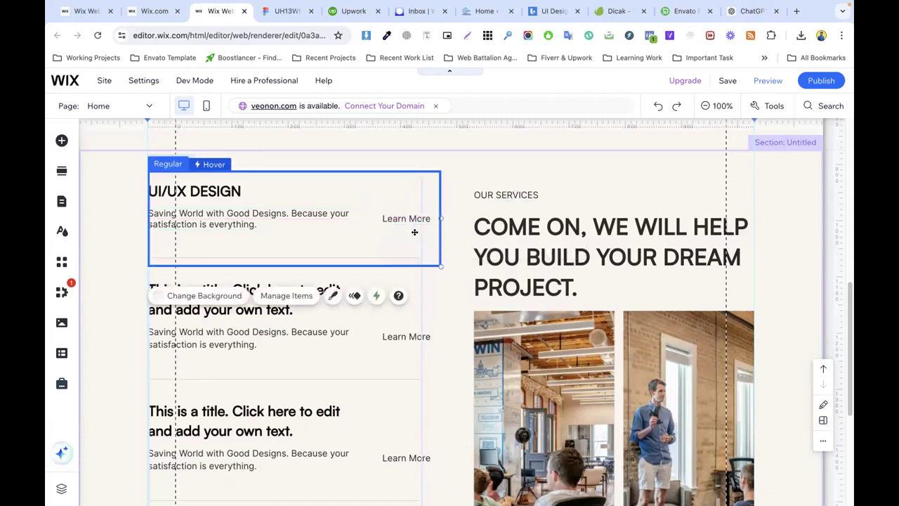
pyautogui.click(420, 273)
pyautogui.click(413, 178)
pyautogui.click(447, 186)
pyautogui.click(381, 182)
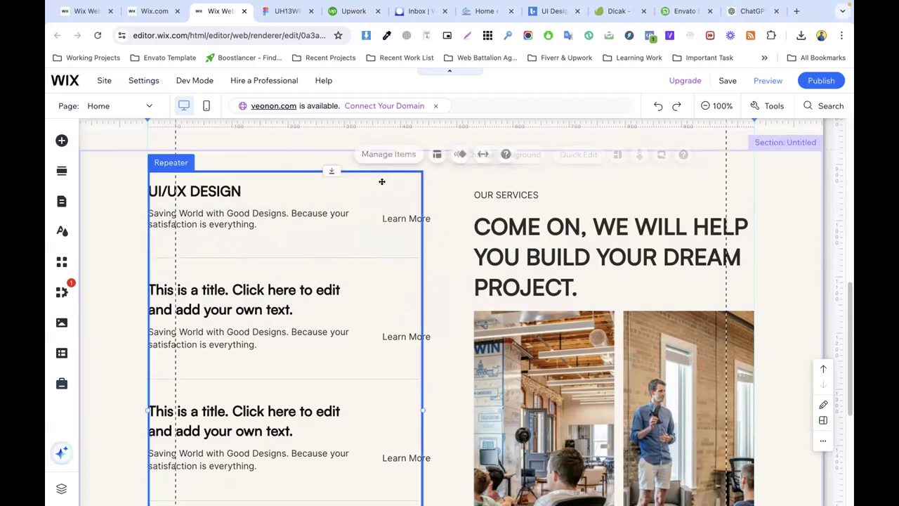
pyautogui.click(423, 199)
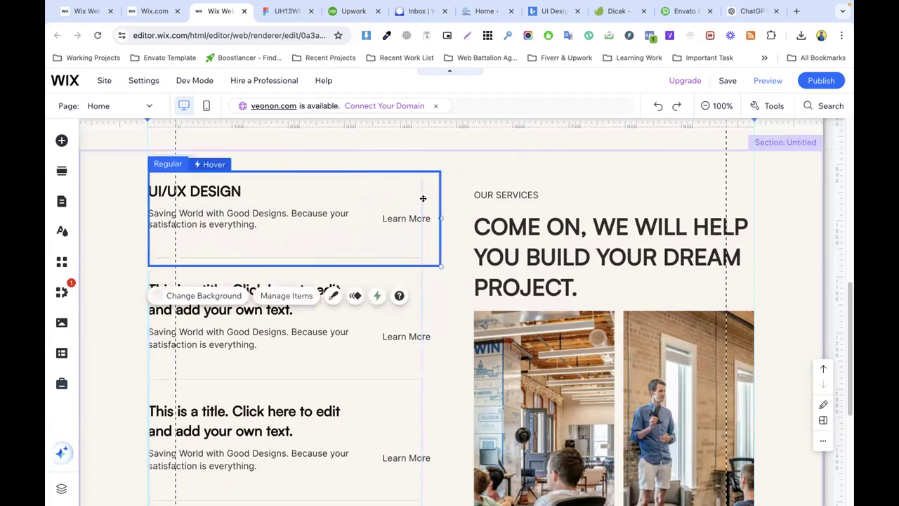
pyautogui.click(465, 164)
pyautogui.click(418, 215)
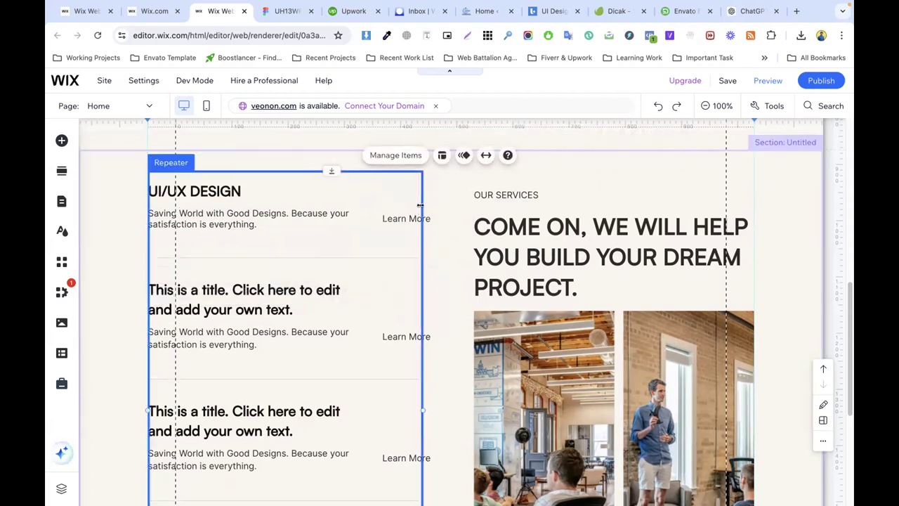
pyautogui.moveTo(422, 205); pyautogui.dragTo(430, 205)
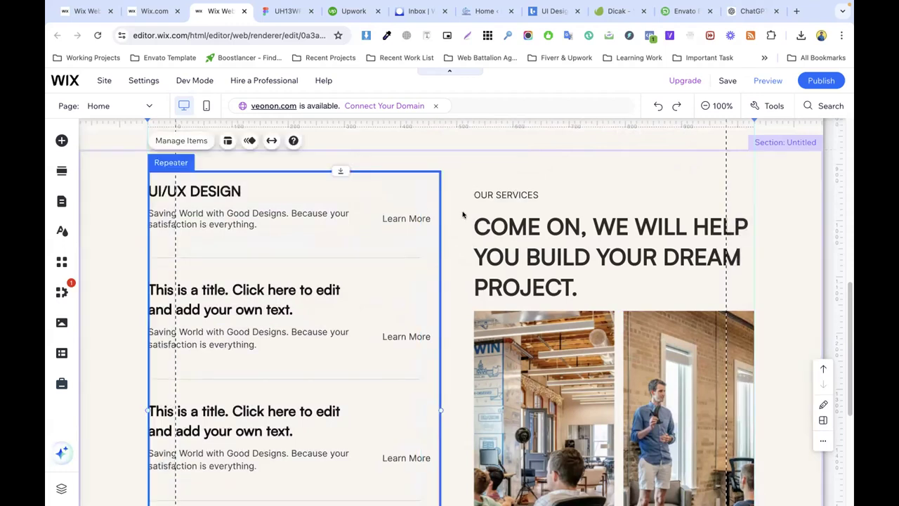
pyautogui.click(464, 213)
# Step: Resize the Learn More text box to 97 px wide
pyautogui.click(395, 218)
pyautogui.click(397, 218)
pyautogui.click(400, 217)
pyautogui.doubleClick(402, 217)
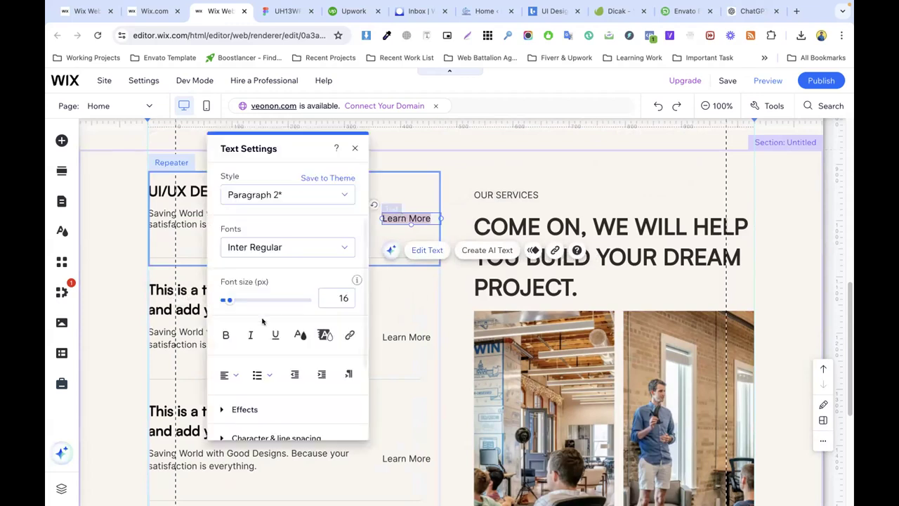
pyautogui.click(474, 204)
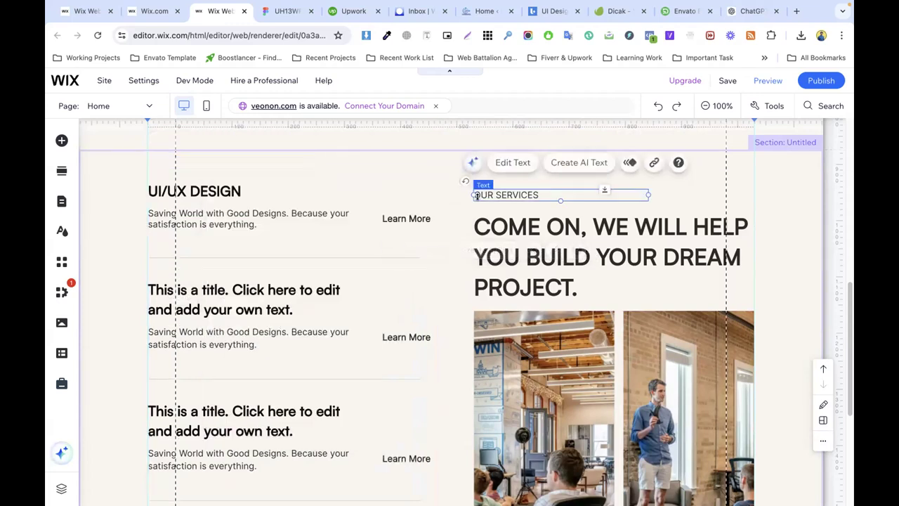
pyautogui.click(402, 217)
pyautogui.click(402, 216)
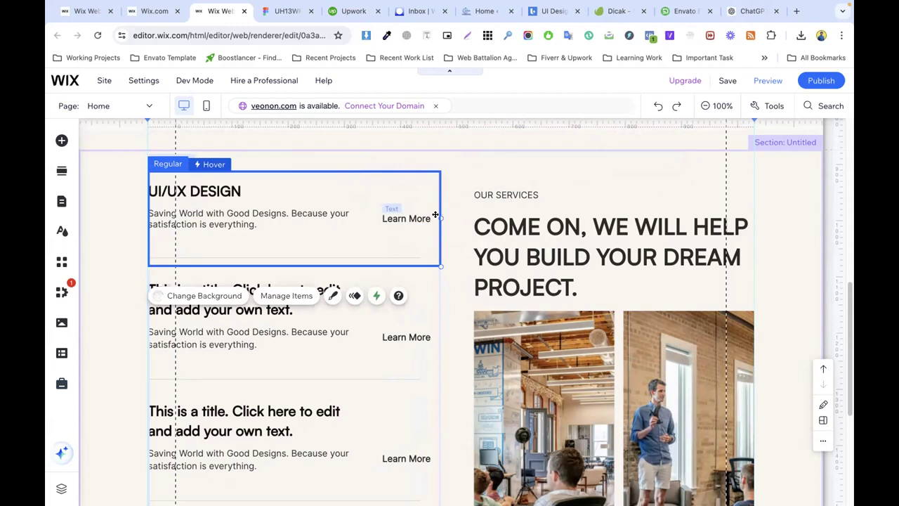
pyautogui.click(435, 215)
pyautogui.moveTo(436, 216); pyautogui.dragTo(434, 216)
pyautogui.click(453, 231)
pyautogui.scroll(-2, 364, 220)
pyautogui.scroll(1, 361, 214)
pyautogui.scroll(2, 361, 214)
# Step: Delete repeater Items 2, 3 and 4, leaving only Item 1
pyautogui.click(250, 261)
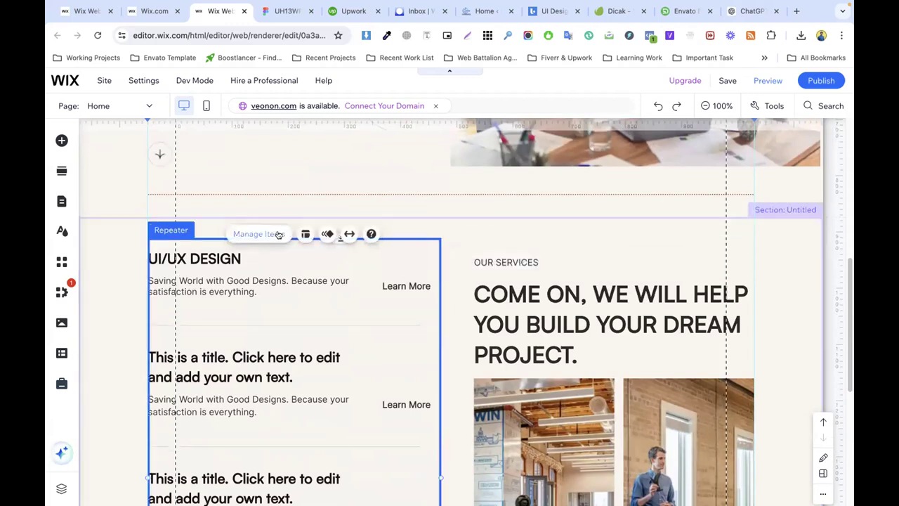
pyautogui.click(257, 235)
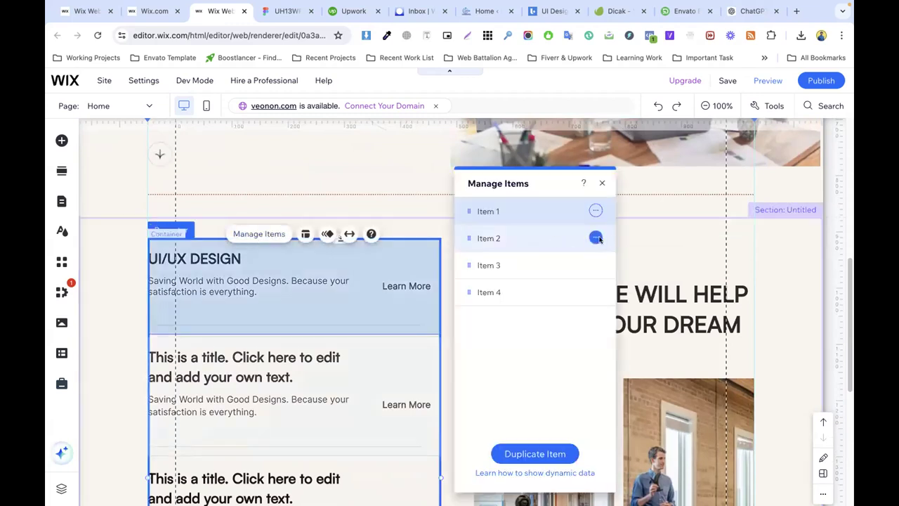
pyautogui.click(597, 238)
pyautogui.click(643, 252)
pyautogui.click(596, 238)
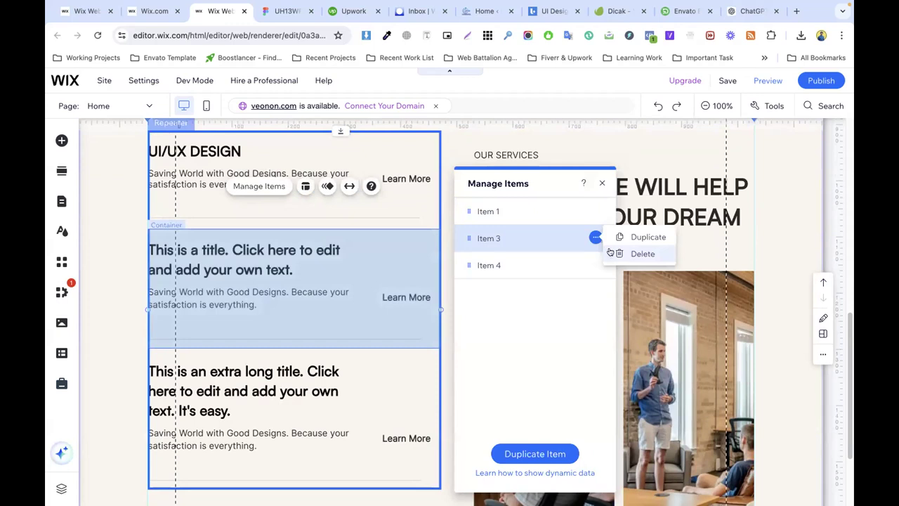
pyautogui.click(643, 252)
pyautogui.click(596, 237)
pyautogui.click(641, 255)
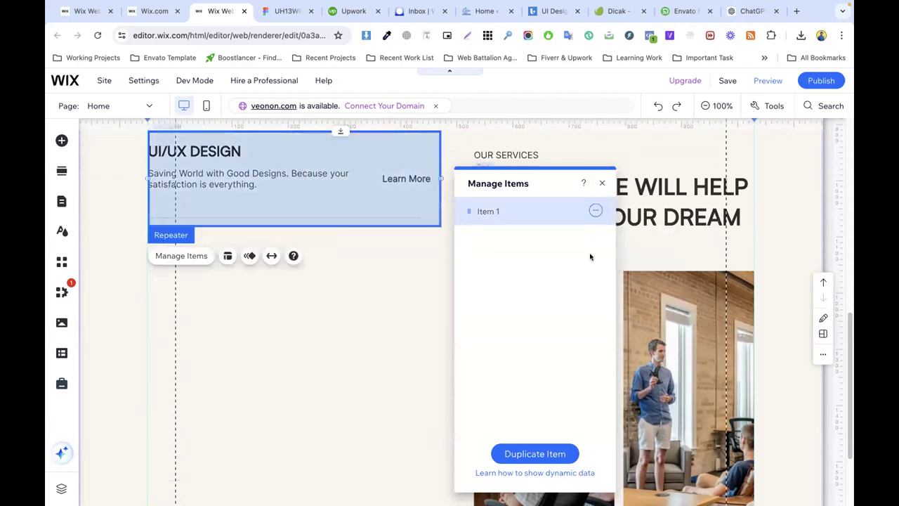
# Step: Duplicate Item 1 three times so the repeater holds four matching items
pyautogui.click(594, 212)
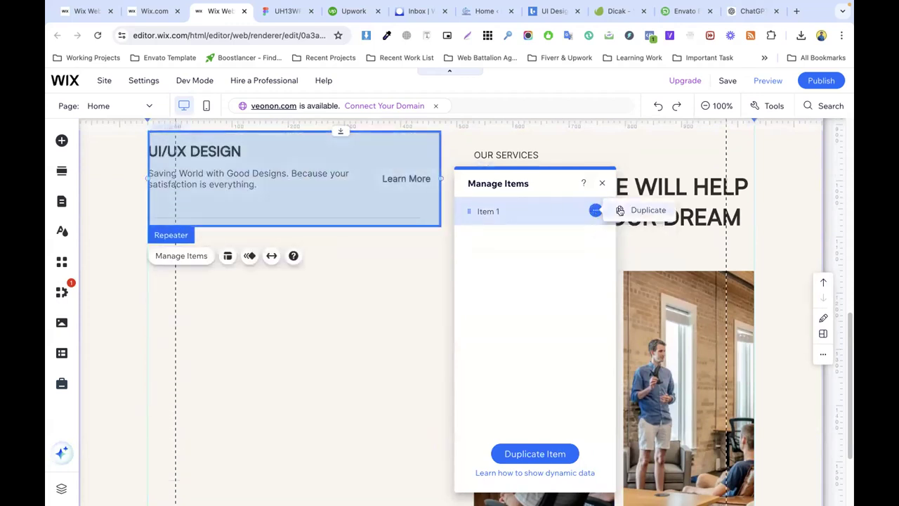
pyautogui.click(629, 210)
pyautogui.click(596, 238)
pyautogui.click(631, 237)
pyautogui.click(596, 264)
pyautogui.click(639, 264)
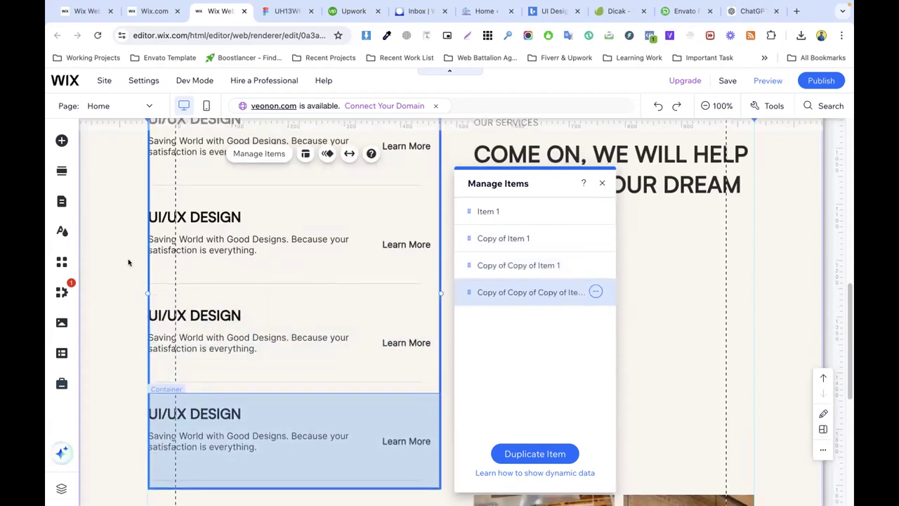
pyautogui.click(118, 261)
# Step: Move both office photos up beneath the heading
pyautogui.scroll(-2, 473, 251)
pyautogui.scroll(-1, 473, 250)
pyautogui.scroll(2, 552, 265)
pyautogui.click(577, 377)
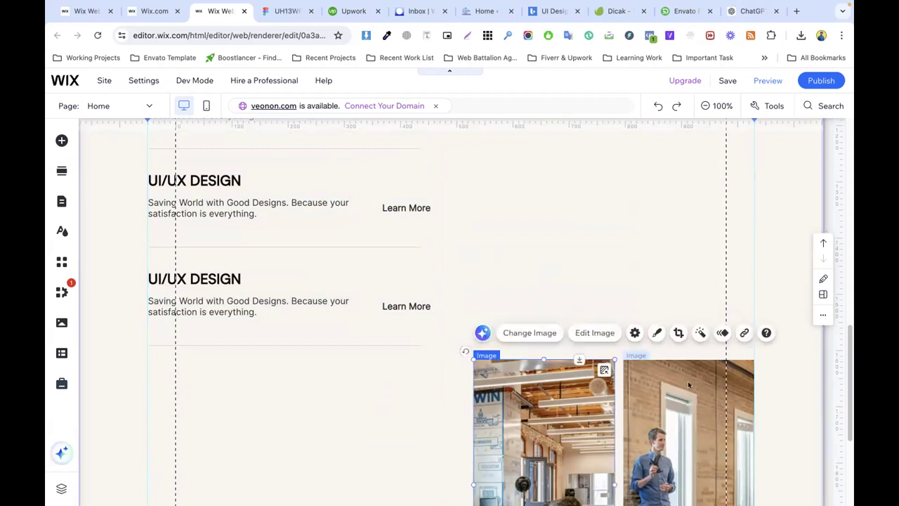
pyautogui.keyDown('shift'); pyautogui.click(698, 384); pyautogui.keyUp('shift')
pyautogui.moveTo(698, 384); pyautogui.dragTo(699, 267)
# Step: Move the OUR SERVICES label and COME ON heading up slightly
pyautogui.scroll(2, 696, 254)
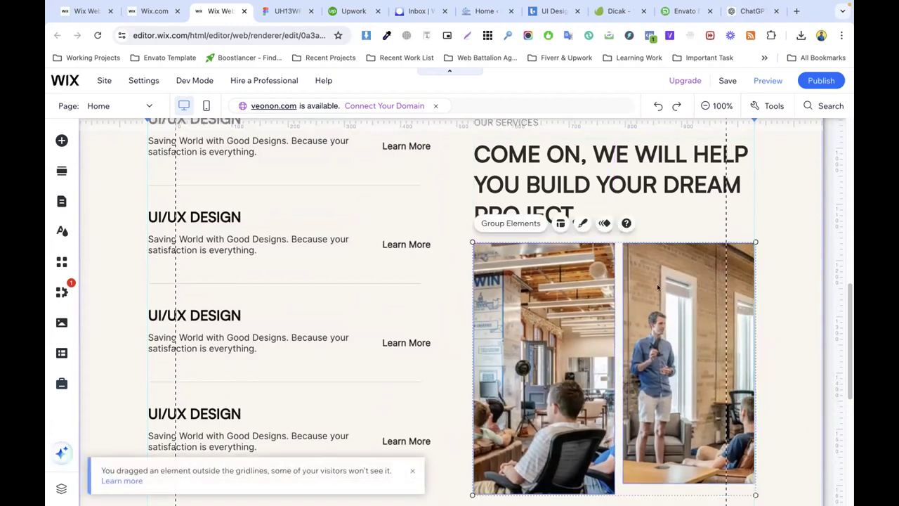
pyautogui.scroll(2, 564, 233)
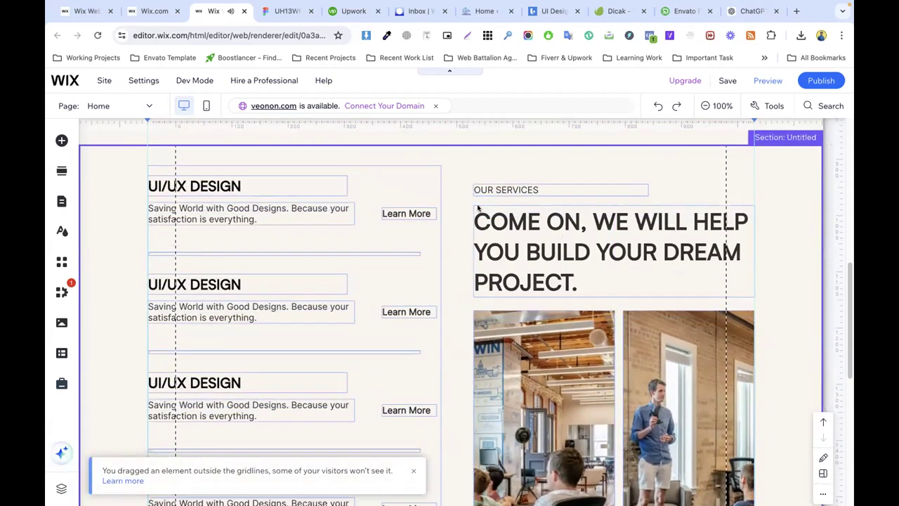
pyautogui.click(492, 189)
pyautogui.moveTo(603, 183); pyautogui.dragTo(603, 174)
pyautogui.click(680, 221)
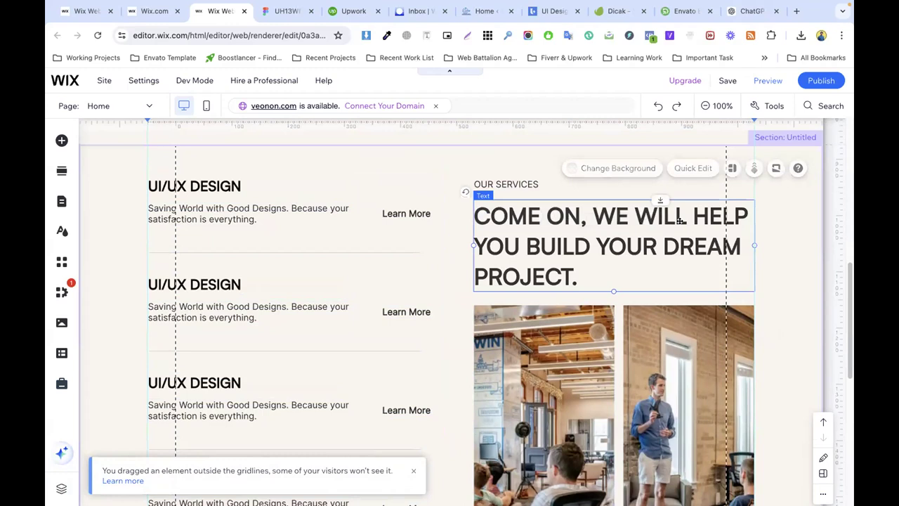
pyautogui.moveTo(680, 221); pyautogui.dragTo(696, 220)
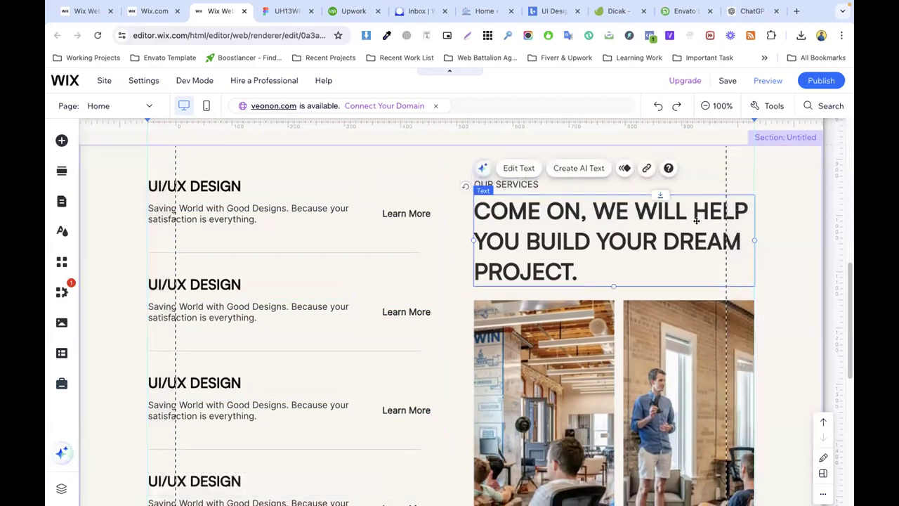
pyautogui.click(763, 230)
# Step: Shorten the services section to 862 px tall to fit its content
pyautogui.scroll(-5, 544, 239)
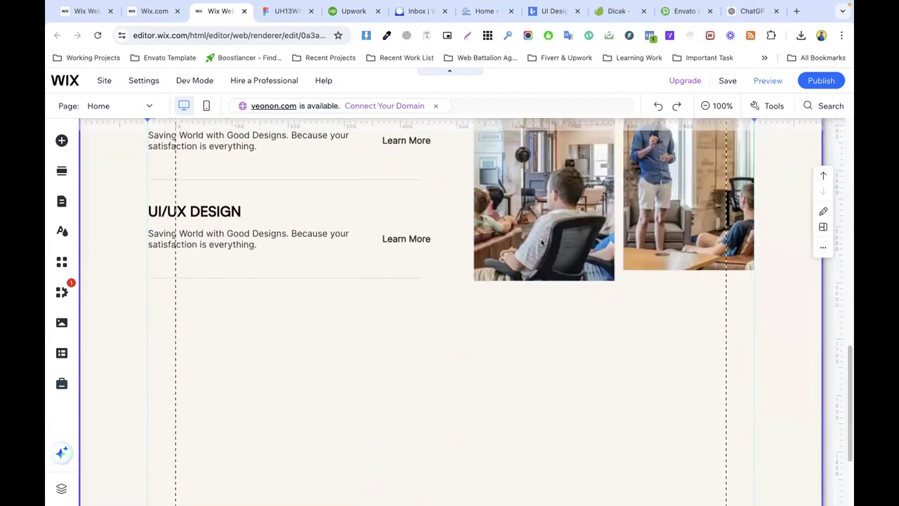
pyautogui.scroll(-1, 493, 312)
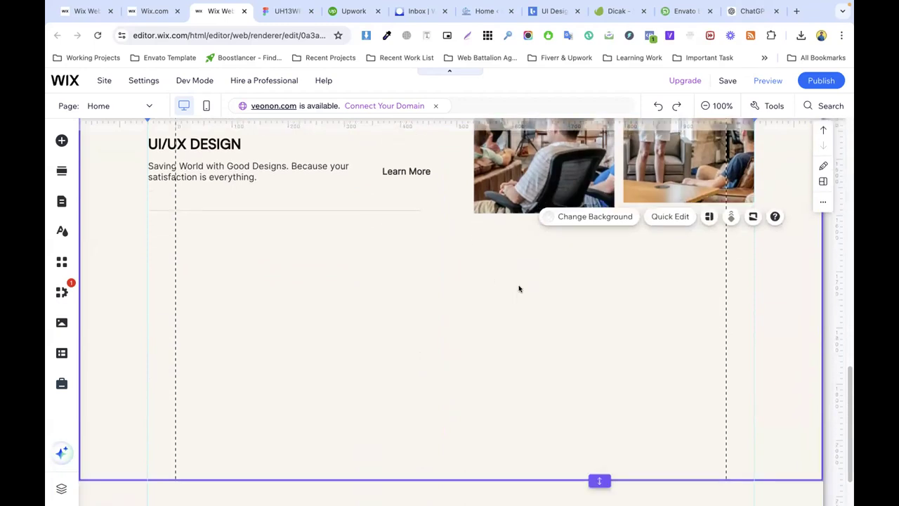
pyautogui.scroll(-1, 519, 288)
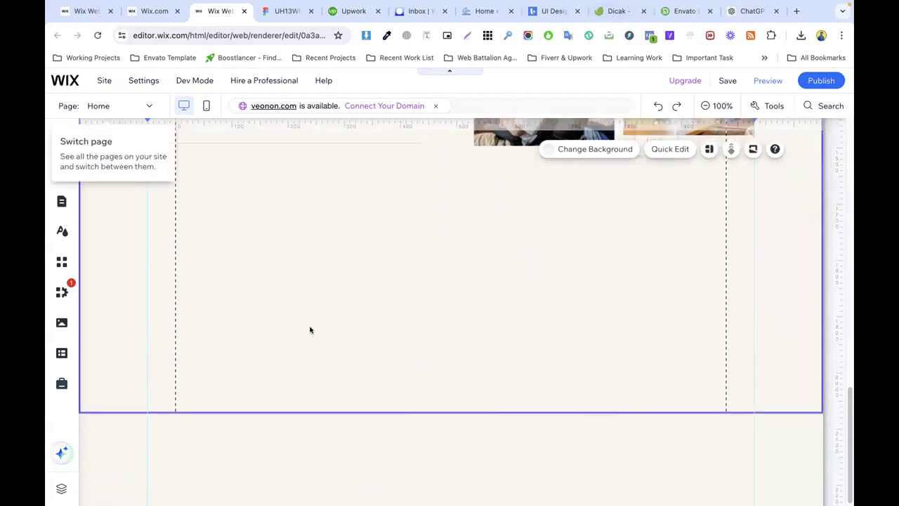
pyautogui.moveTo(599, 413); pyautogui.dragTo(574, 185)
# Step: Publish the site
pyautogui.scroll(3, 501, 239)
pyautogui.scroll(3, 500, 239)
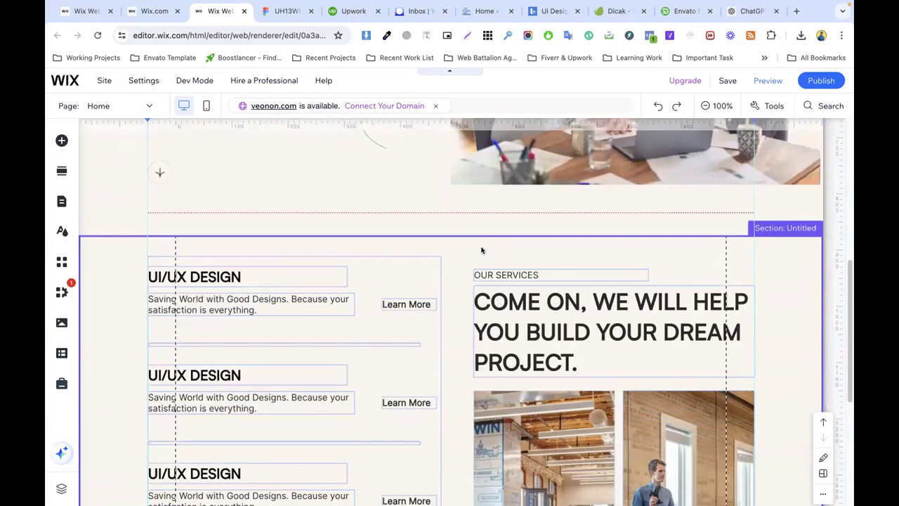
pyautogui.click(821, 81)
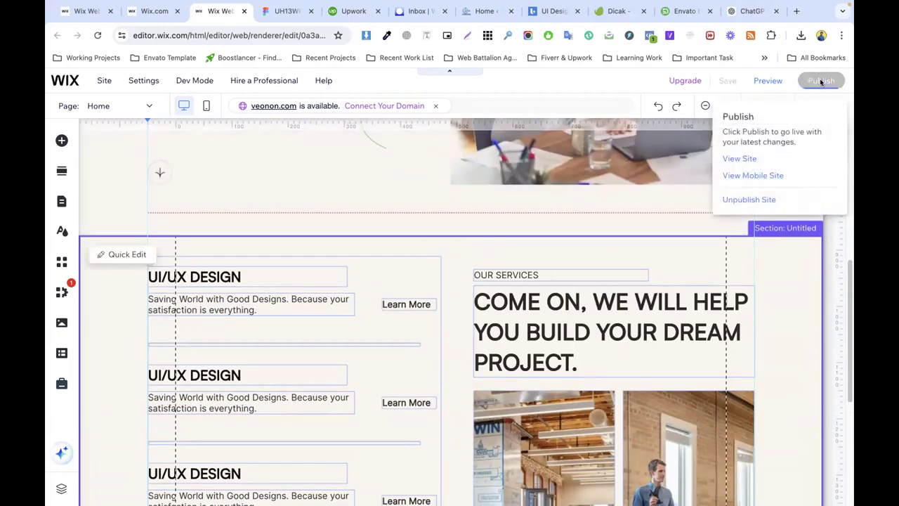
# Step: In Figma, locate the Our Recent Works section and select its OUR PORTFOLIO label
pyautogui.click(288, 11)
pyautogui.scroll(-3, 415, 239)
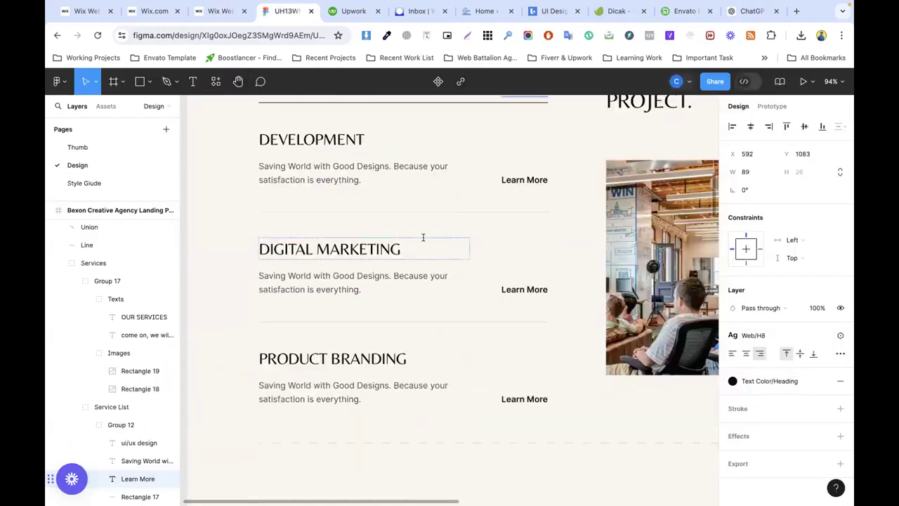
pyautogui.scroll(-3, 583, 255)
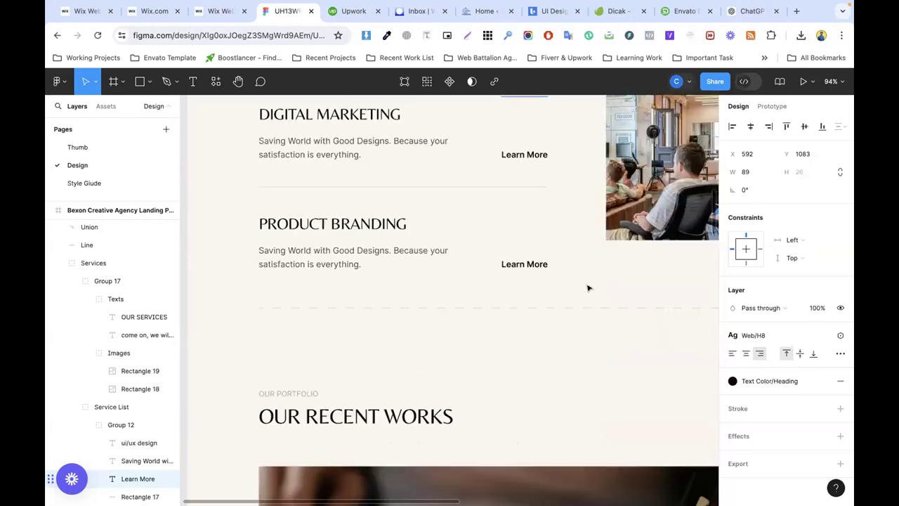
pyautogui.scroll(-5, 589, 288)
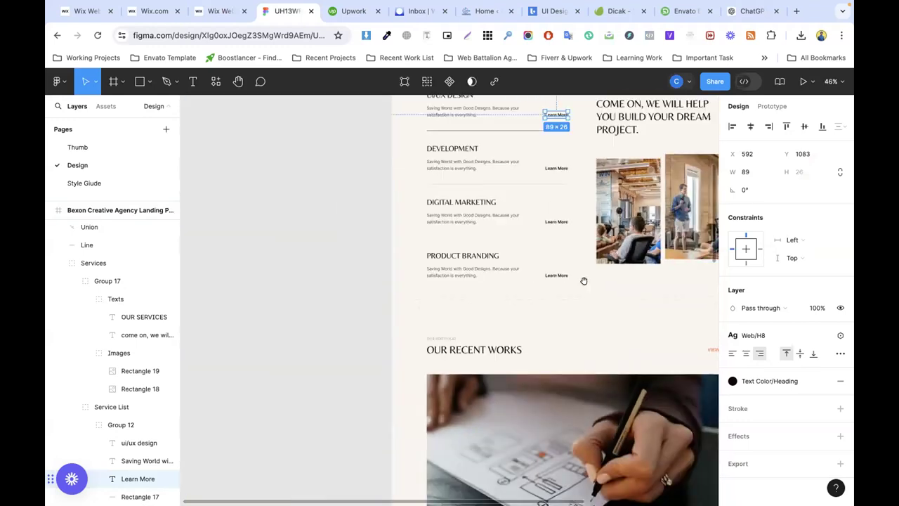
pyautogui.hscroll(5, 584, 282)
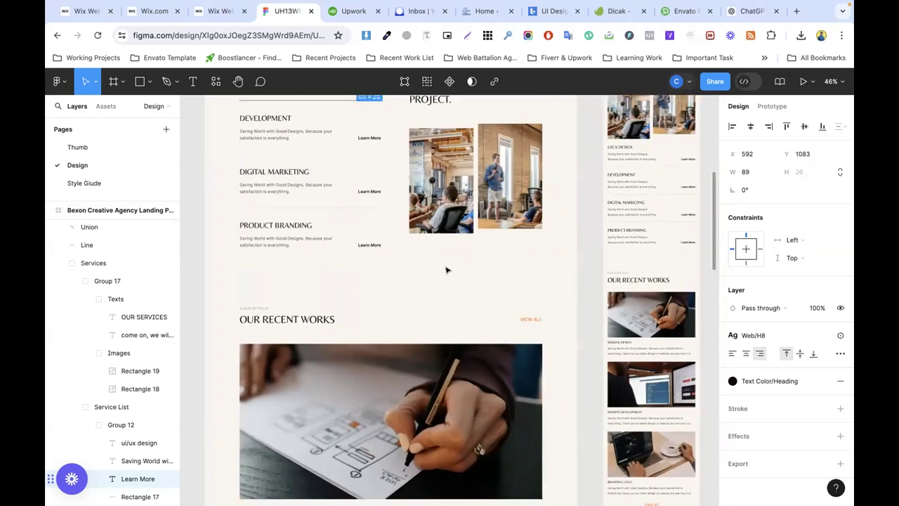
pyautogui.scroll(3, 446, 270)
pyautogui.scroll(-2, 454, 270)
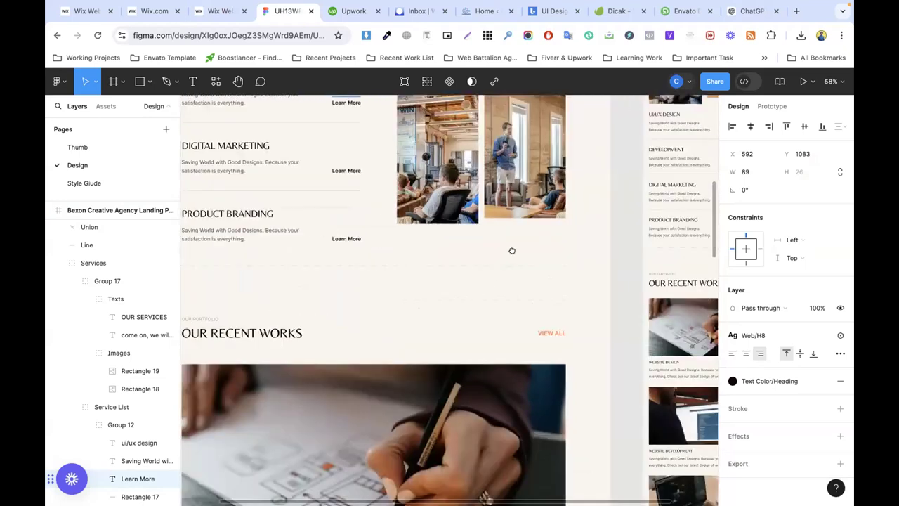
pyautogui.scroll(-5, 512, 250)
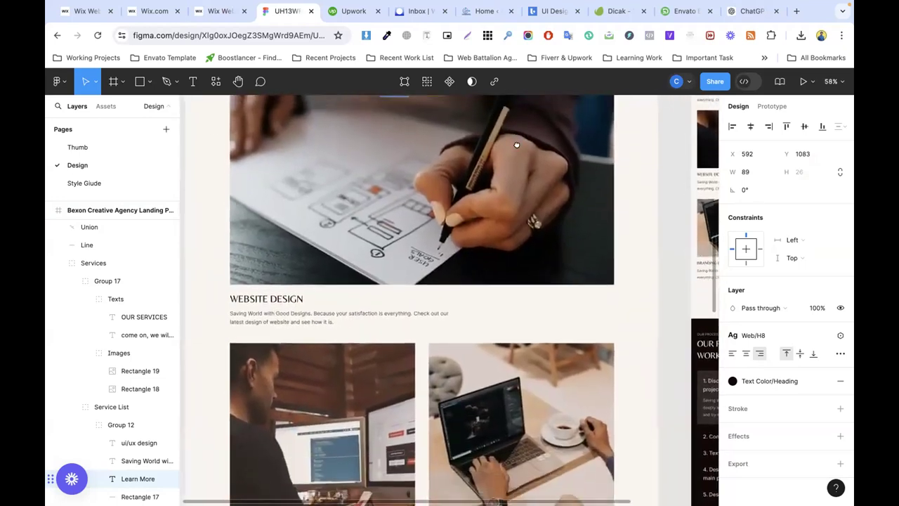
pyautogui.moveTo(518, 145); pyautogui.dragTo(518, 224)
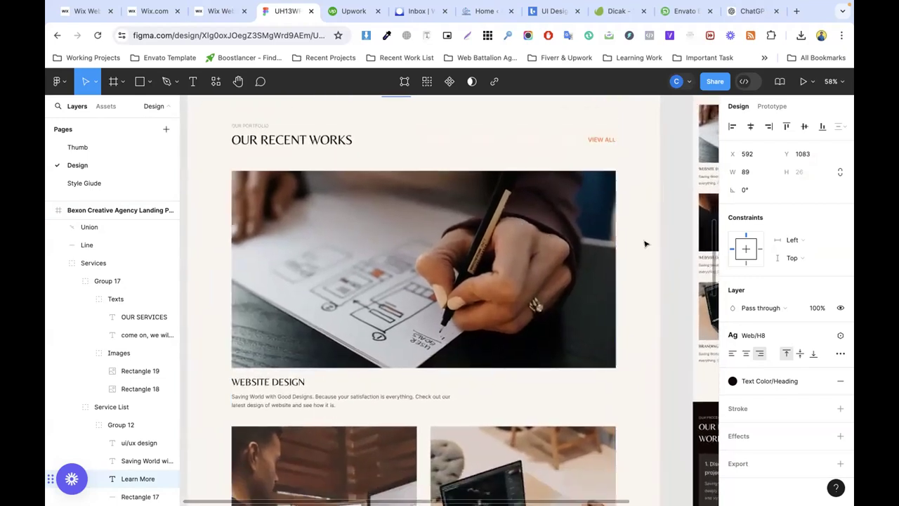
pyautogui.scroll(-5, 609, 294)
pyautogui.scroll(5, 606, 296)
pyautogui.scroll(2, 533, 303)
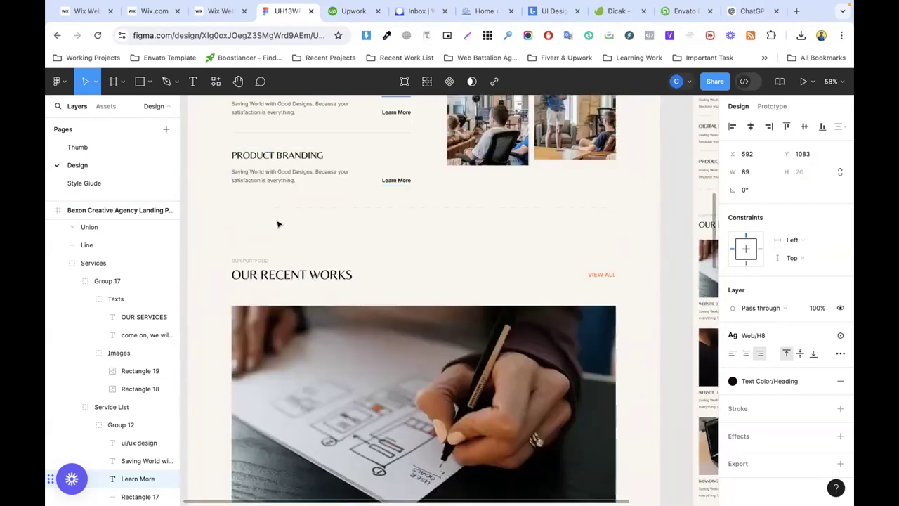
pyautogui.click(253, 261)
pyautogui.click(221, 11)
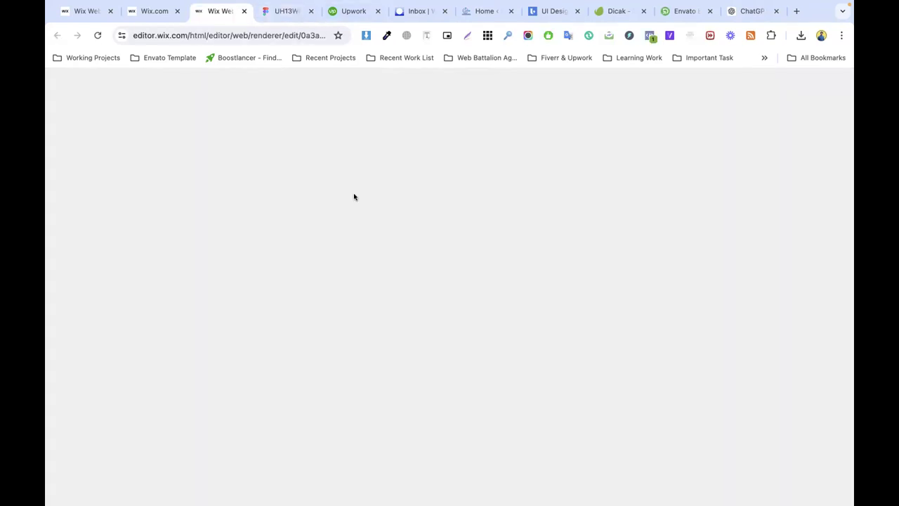
# Step: Dismiss the publish confirmation and copy the OUR SERVICES label and heading
pyautogui.click(596, 391)
pyautogui.scroll(-2, 506, 281)
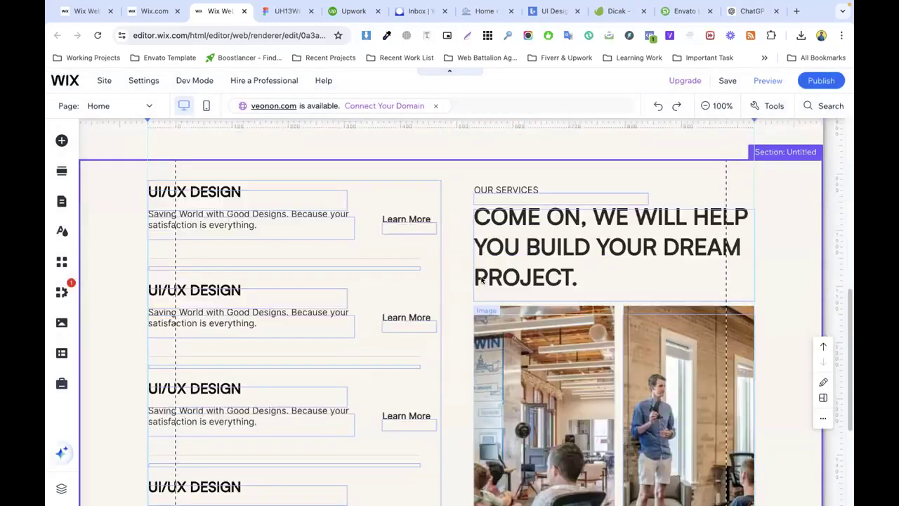
pyautogui.click(503, 209)
pyautogui.keyDown('shift'); pyautogui.click(523, 272); pyautogui.keyUp('shift')
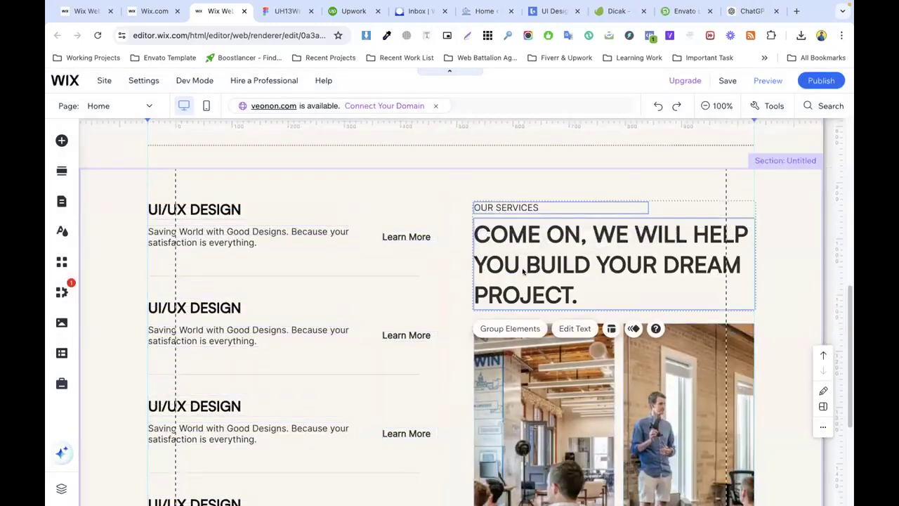
pyautogui.rightClick(524, 272)
pyautogui.click(564, 269)
# Step: Add a Blank Section and paste the label and heading at its top left
pyautogui.scroll(-3, 465, 393)
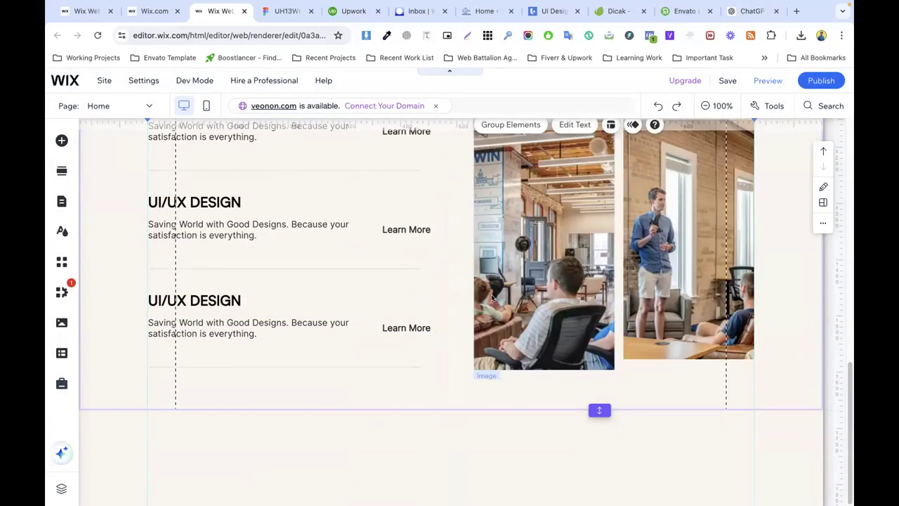
pyautogui.click(458, 411)
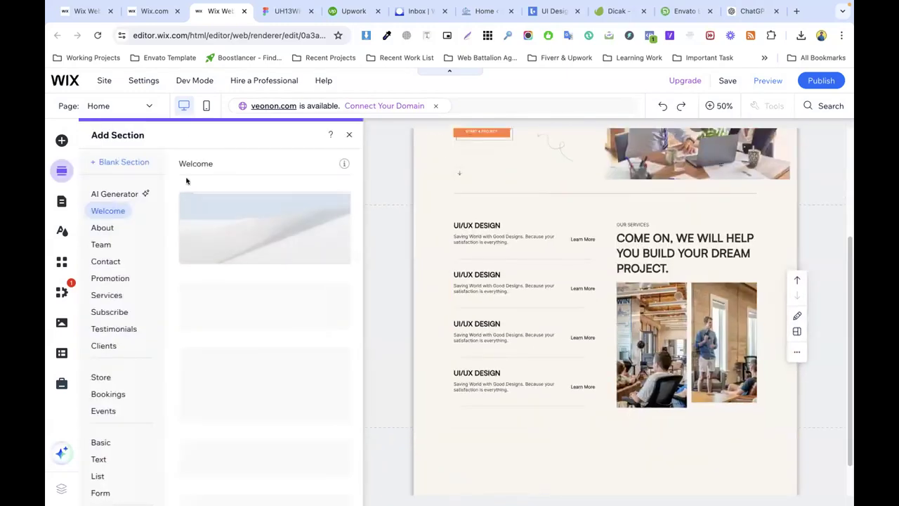
pyautogui.click(113, 164)
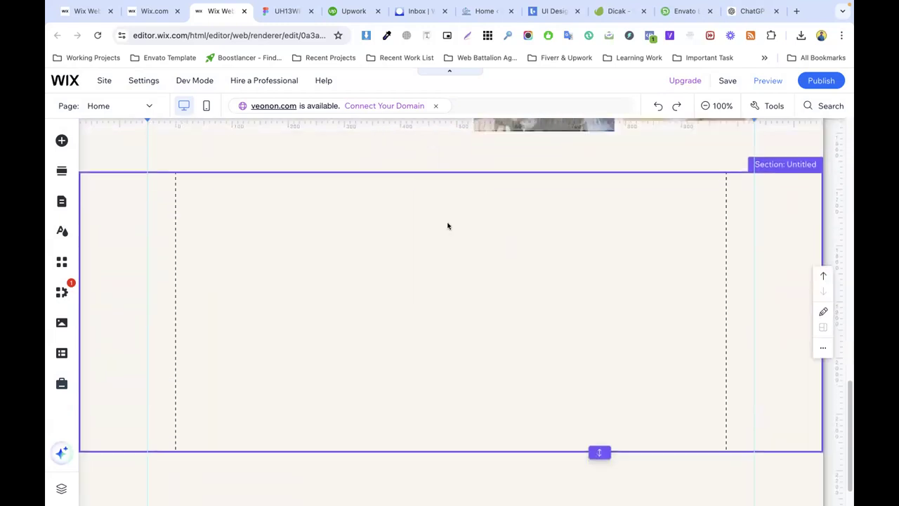
pyautogui.rightClick(344, 243)
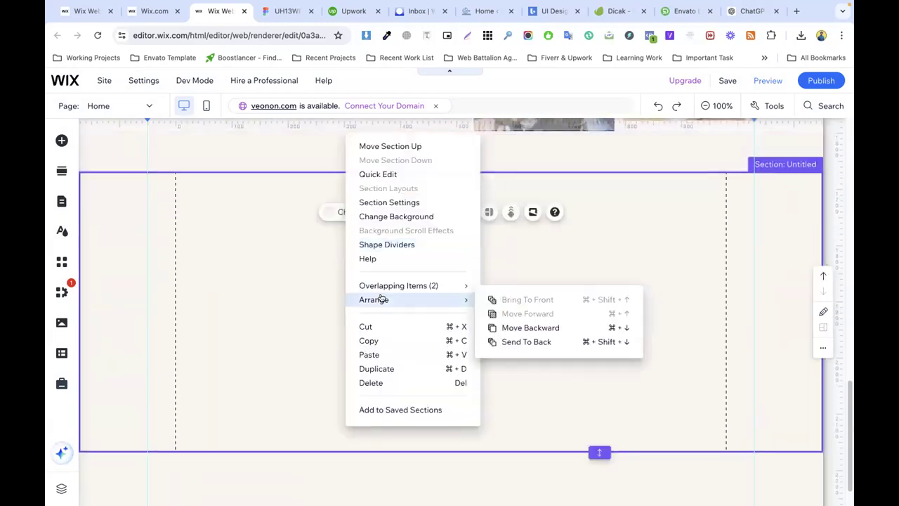
pyautogui.click(375, 355)
pyautogui.moveTo(484, 290); pyautogui.dragTo(277, 254)
pyautogui.click(510, 229)
# Step: Copy the divider line above the services
pyautogui.scroll(10, 420, 191)
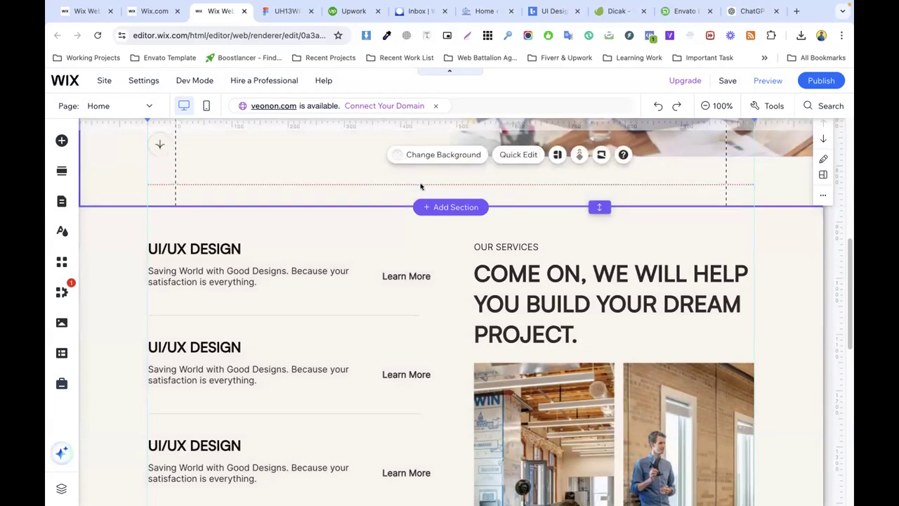
pyautogui.click(421, 185)
pyautogui.rightClick(421, 186)
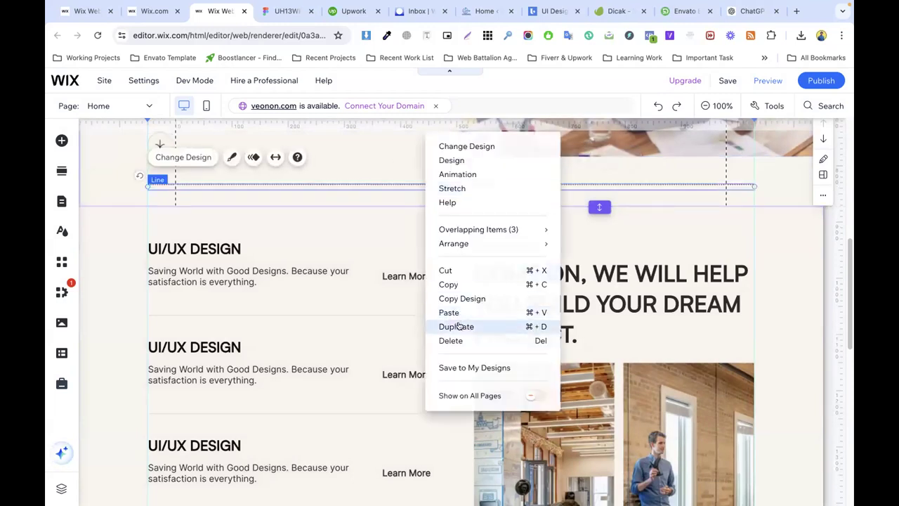
pyautogui.click(449, 284)
pyautogui.scroll(-3, 407, 270)
pyautogui.scroll(-2, 407, 269)
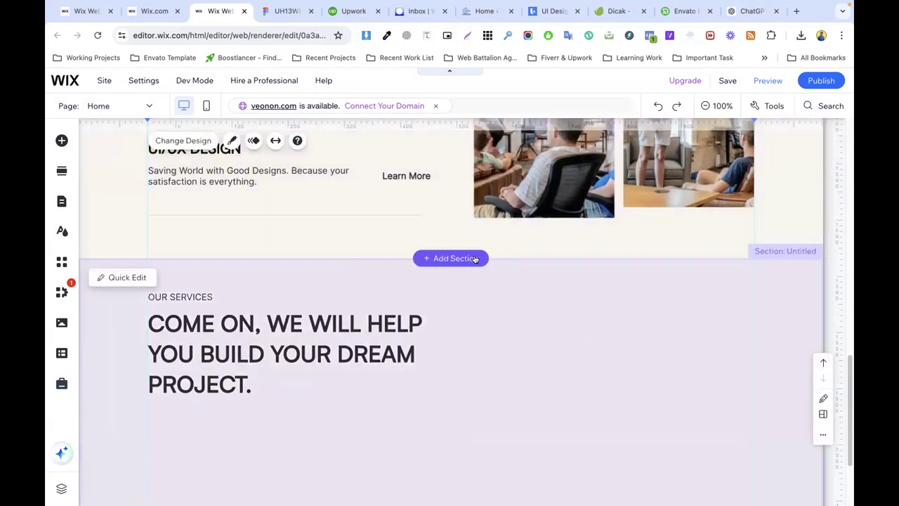
# Step: Paste the divider at the services section's bottom-left and shorten the section down to it
pyautogui.moveTo(599, 259); pyautogui.dragTo(599, 300)
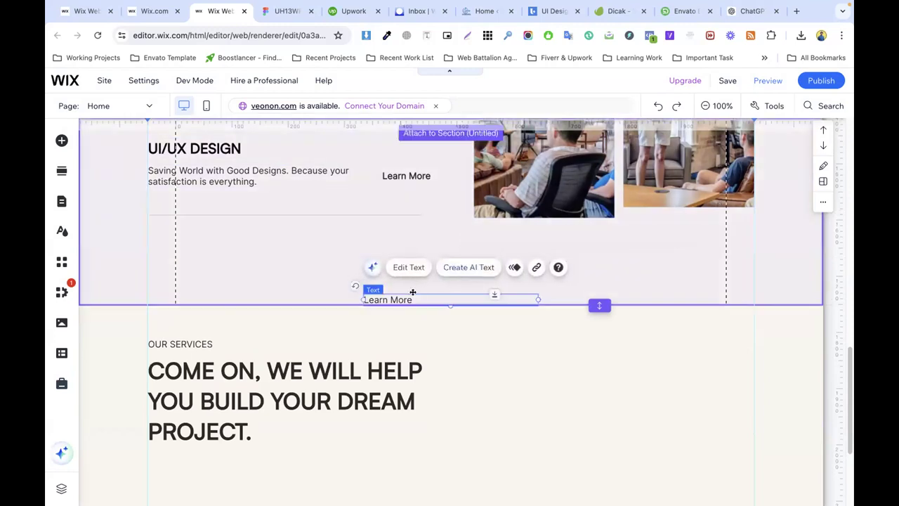
pyautogui.press('super+z')
pyautogui.rightClick(408, 244)
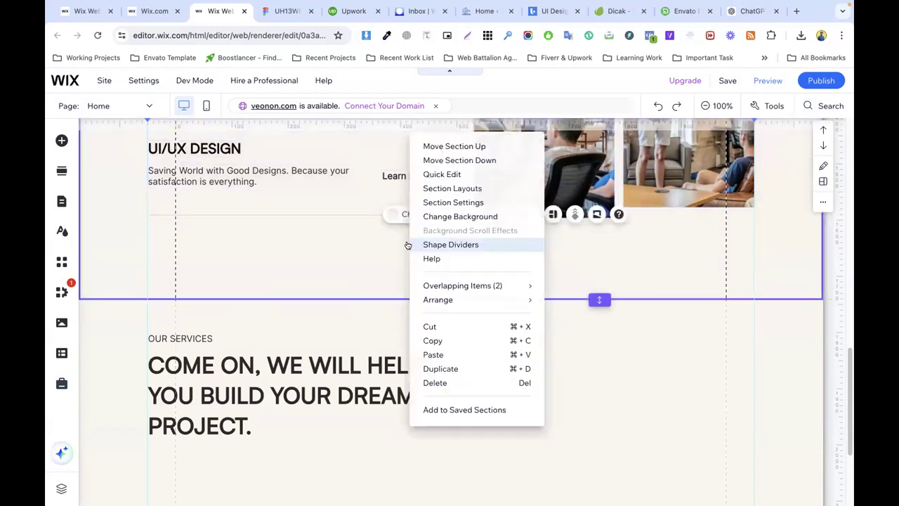
pyautogui.click(440, 354)
pyautogui.moveTo(526, 242); pyautogui.dragTo(249, 255)
pyautogui.click(469, 271)
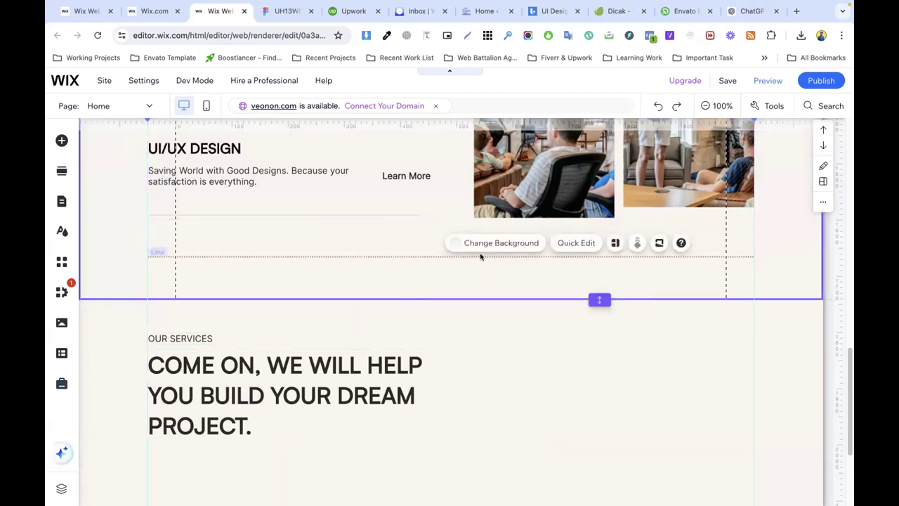
pyautogui.moveTo(482, 256); pyautogui.dragTo(482, 265)
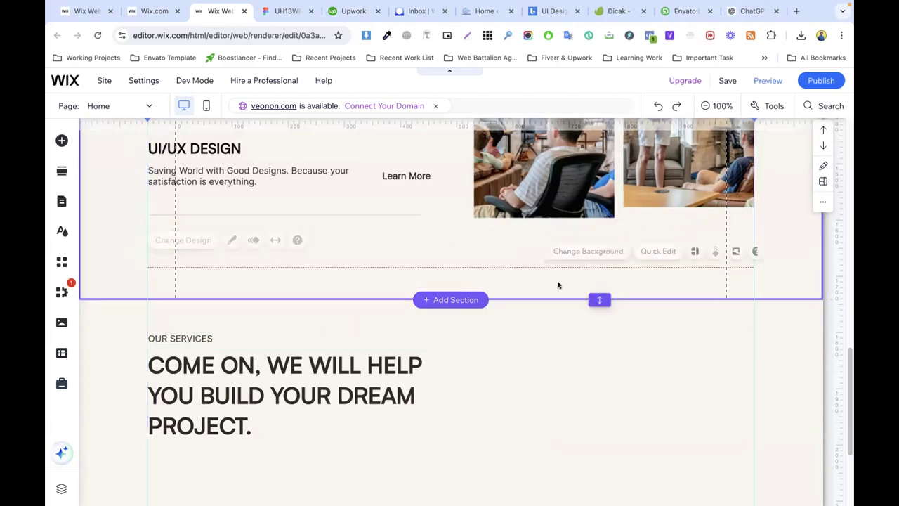
pyautogui.moveTo(599, 298); pyautogui.dragTo(598, 277)
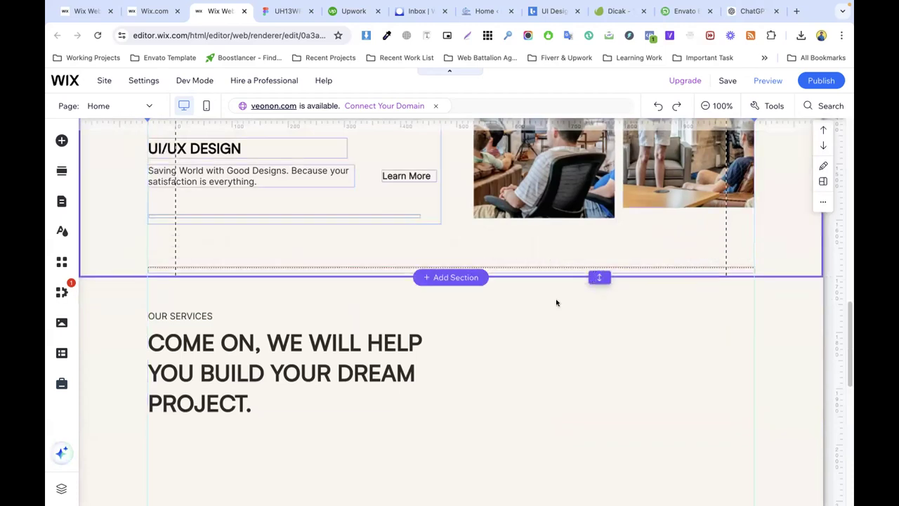
# Step: Copy the OUR PORTFOLIO text from the Figma design
pyautogui.click(466, 335)
pyautogui.click(288, 11)
pyautogui.scroll(-4, 259, 191)
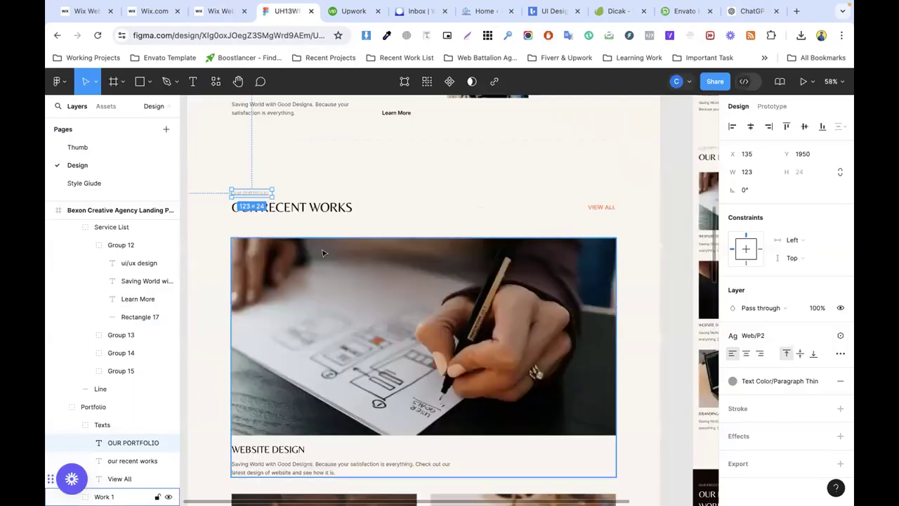
pyautogui.scroll(4, 258, 191)
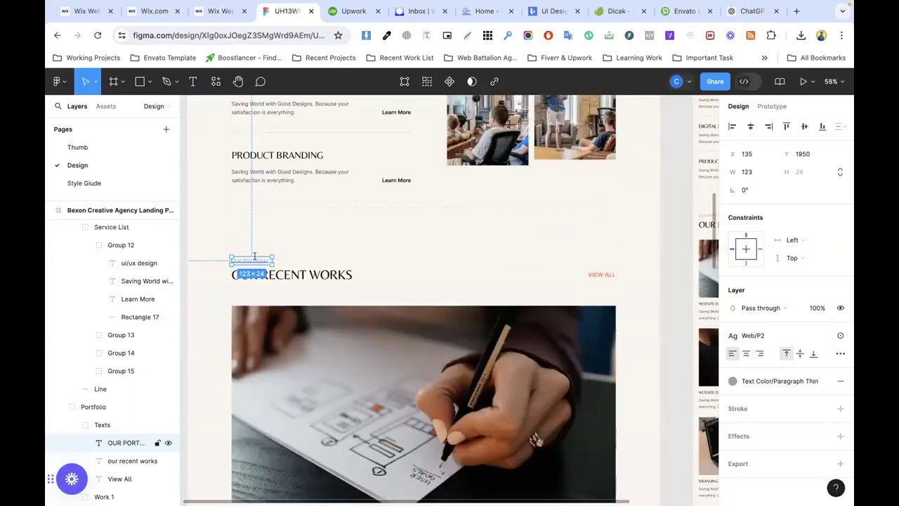
pyautogui.doubleClick(254, 257)
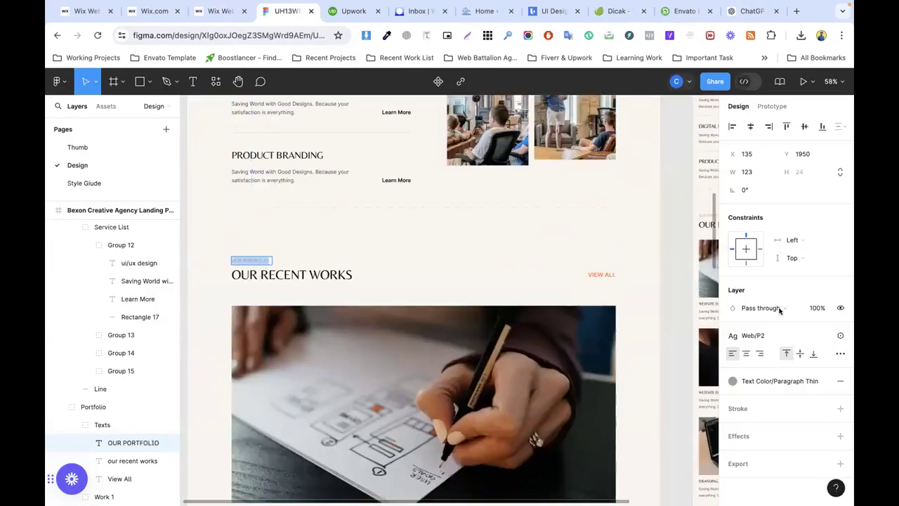
pyautogui.click(218, 10)
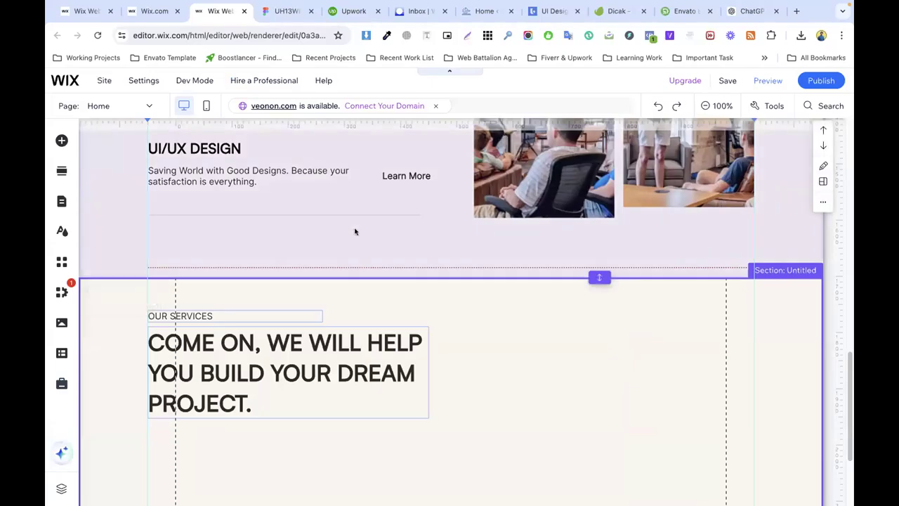
# Step: Replace the new section's OUR SERVICES label text with OUR PORTFOLIO
pyautogui.click(184, 314)
pyautogui.doubleClick(184, 315)
pyautogui.write('OUR PORTFOLIO')
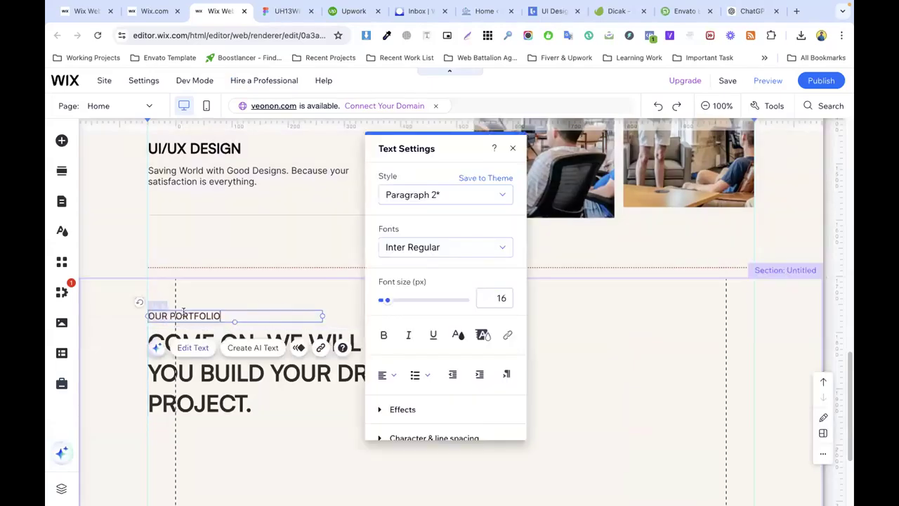
# Step: Colour the label grey #897C76, then open its colour style options in Figma
pyautogui.click(457, 334)
pyautogui.click(416, 340)
pyautogui.click(453, 340)
pyautogui.click(284, 10)
pyautogui.click(797, 383)
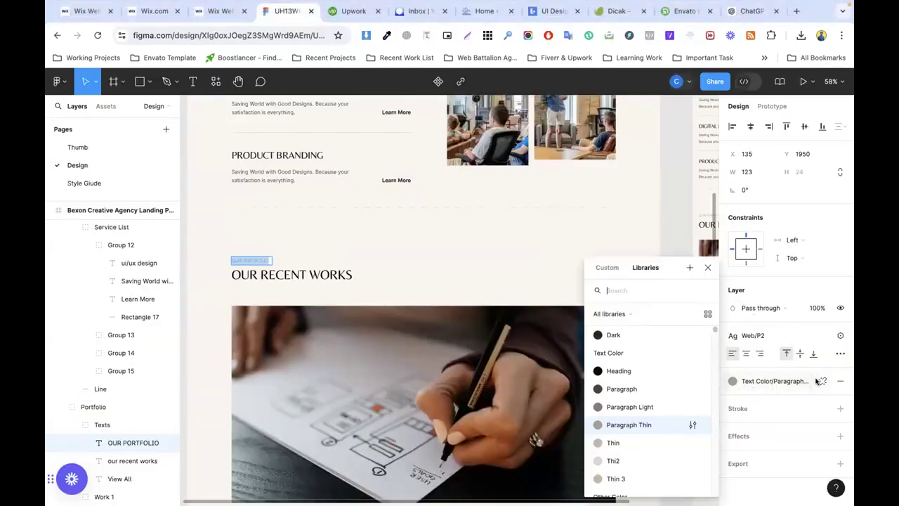
# Step: Detach the Figma colour style and copy the label's fill hex A89F94
pyautogui.click(820, 381)
pyautogui.click(821, 381)
pyautogui.click(745, 403)
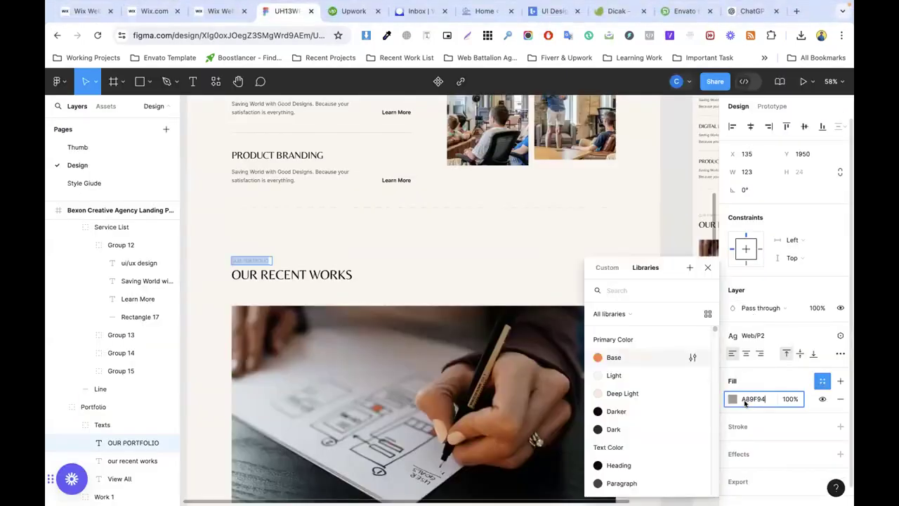
pyautogui.click(220, 10)
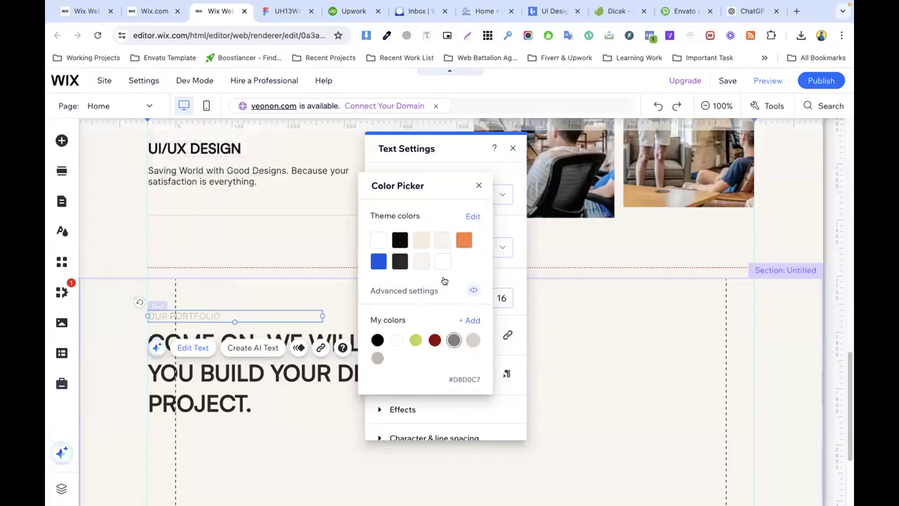
# Step: Add A89F94 as a custom colour and apply it to the OUR PORTFOLIO label
pyautogui.click(469, 320)
pyautogui.doubleClick(448, 349)
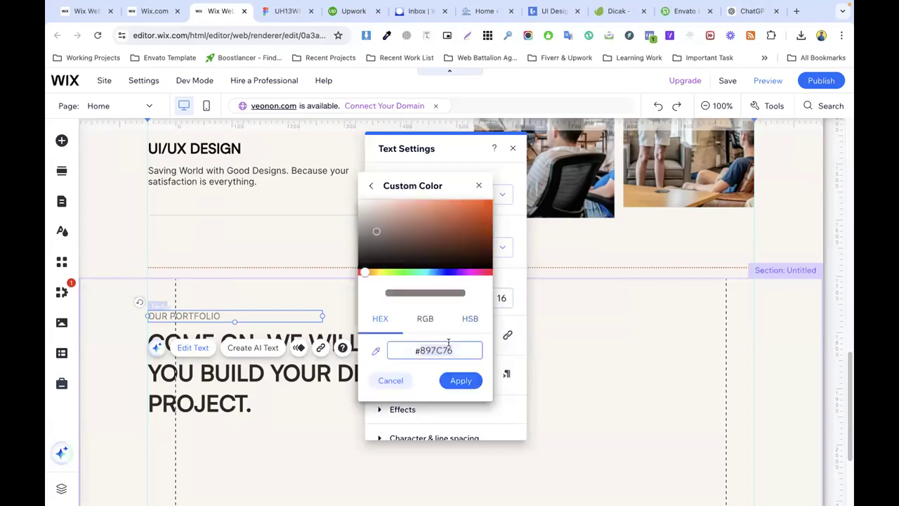
pyautogui.write('A89F94')
pyautogui.click(460, 380)
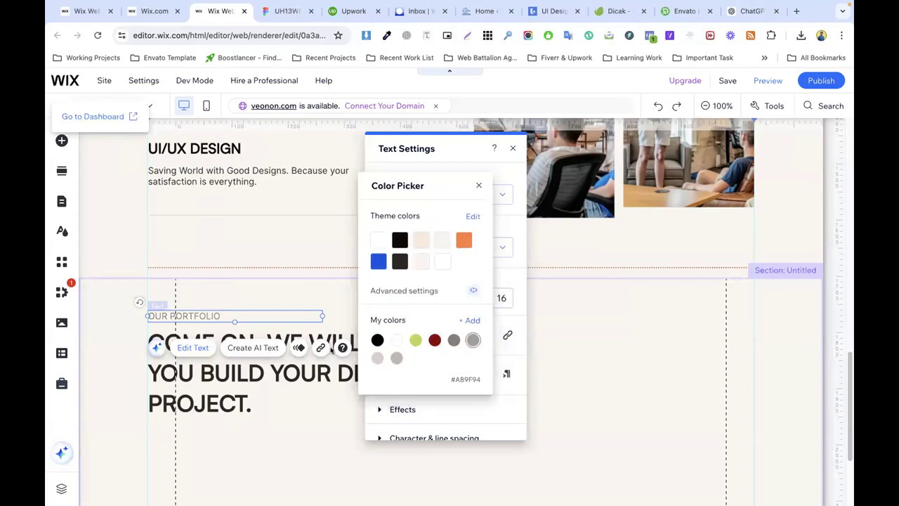
pyautogui.click(327, 301)
# Step: Replace the large heading text with 'our recent works' copied from Figma
pyautogui.click(320, 331)
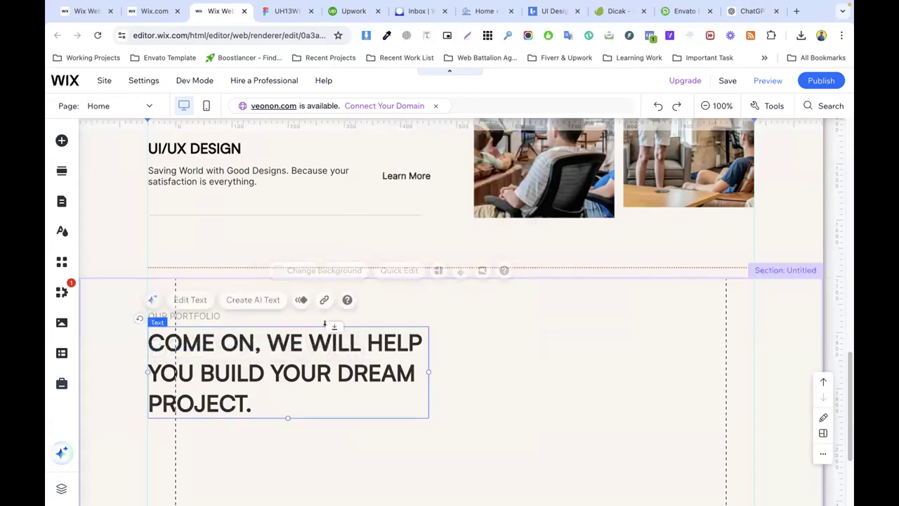
pyautogui.click(282, 11)
pyautogui.click(294, 274)
pyautogui.hotkey('ctrl', 'c')
pyautogui.click(219, 11)
pyautogui.doubleClick(249, 384)
pyautogui.hotkey('ctrl', 'v')
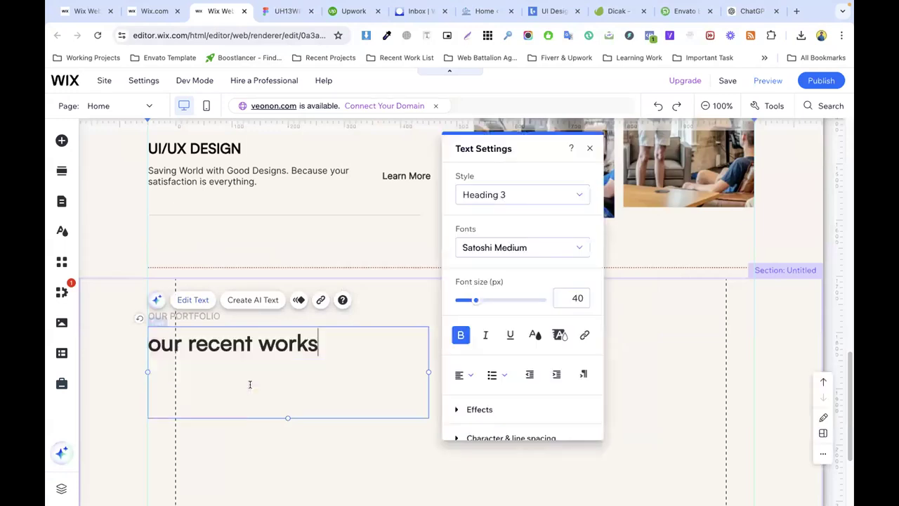
pyautogui.click(241, 368)
pyautogui.click(153, 342)
pyautogui.click(160, 343)
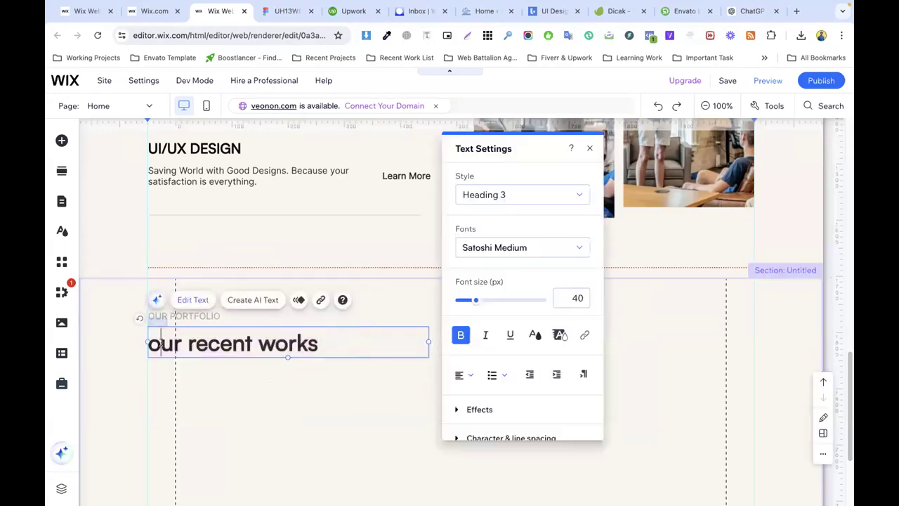
# Step: Have ChatGPT capitalise the heading and copy its reply, OUR RECENT WORKS
pyautogui.write('O')
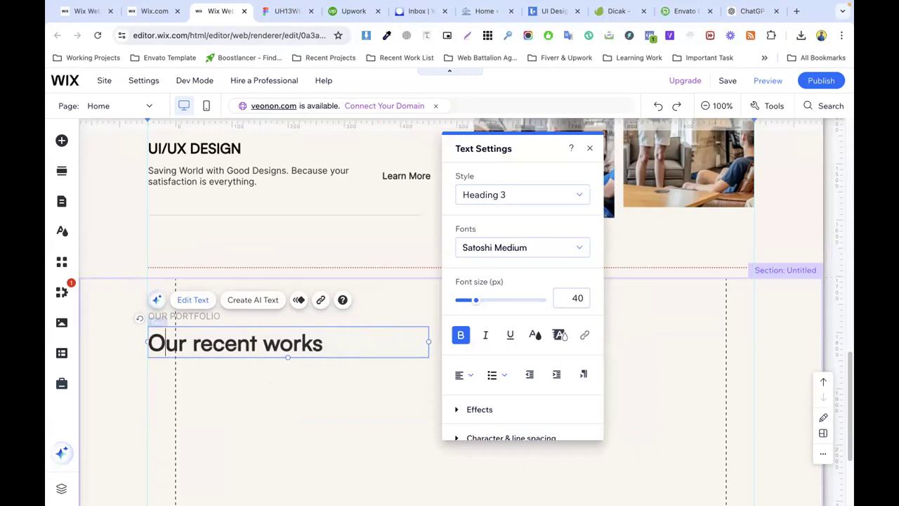
pyautogui.click(286, 10)
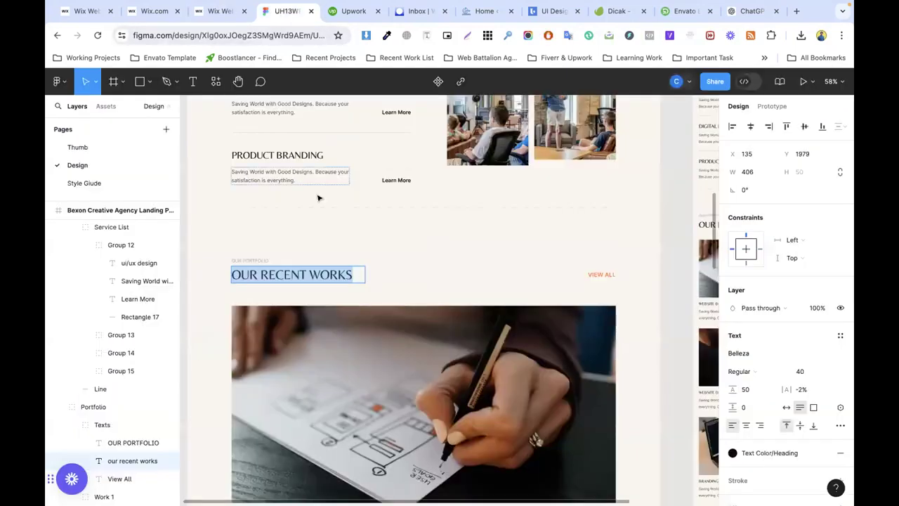
pyautogui.click(752, 10)
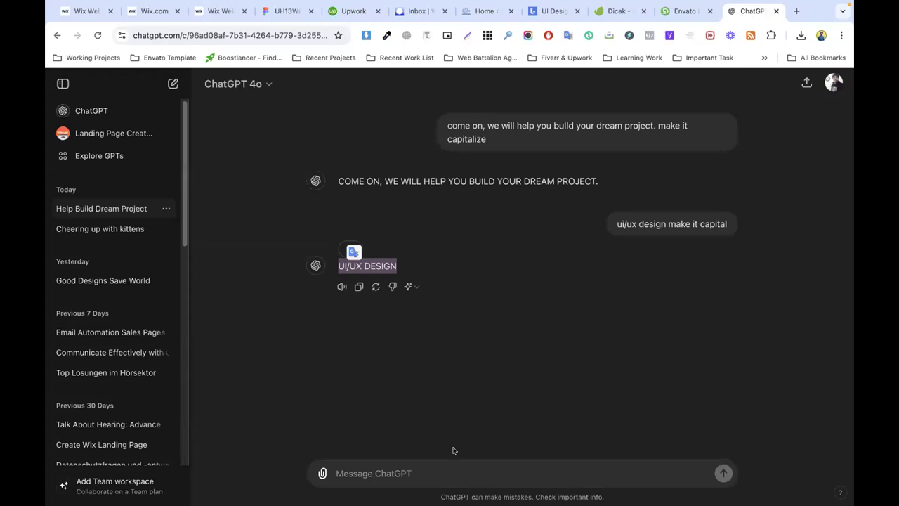
pyautogui.press('Return')
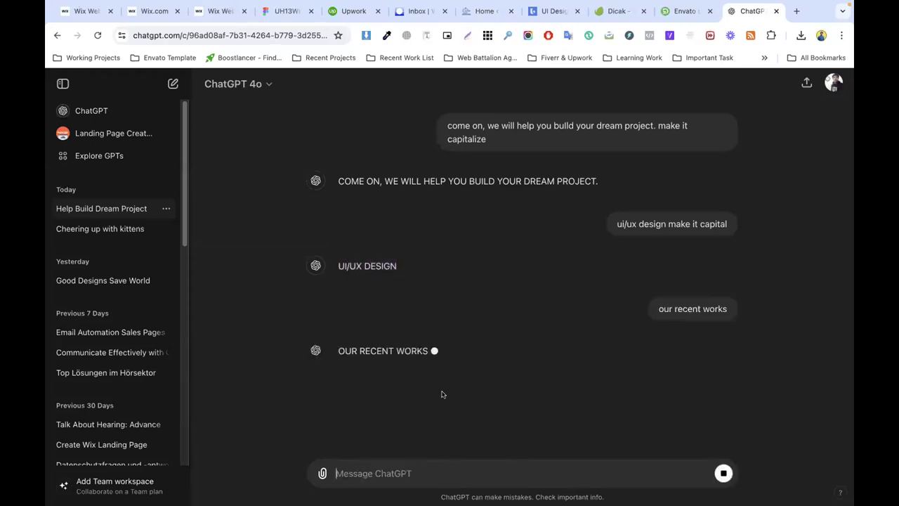
pyautogui.tripleClick(361, 349)
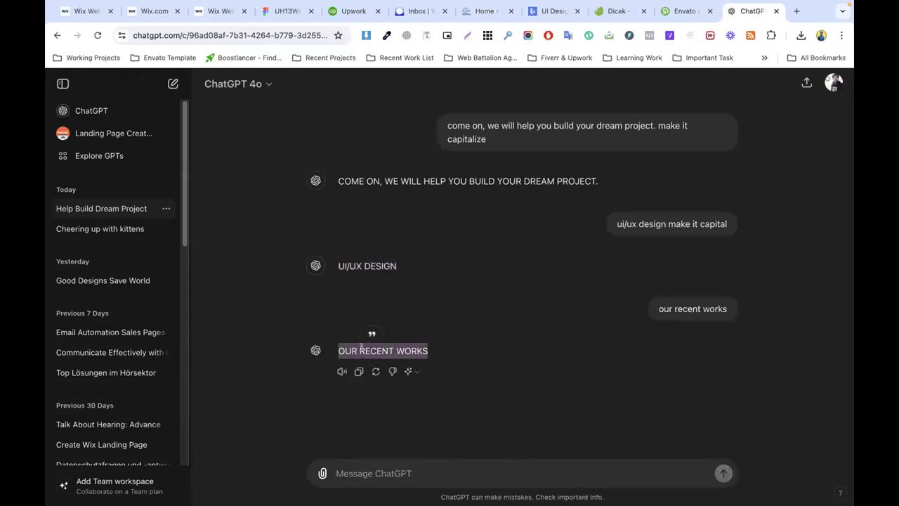
pyautogui.click(220, 11)
pyautogui.hotkey('ctrl', 'a')
# Step: Paste OUR RECENT WORKS into the heading and check its font size
pyautogui.hotkey('ctrl', 'v')
pyautogui.press('Escape')
pyautogui.doubleClick(206, 340)
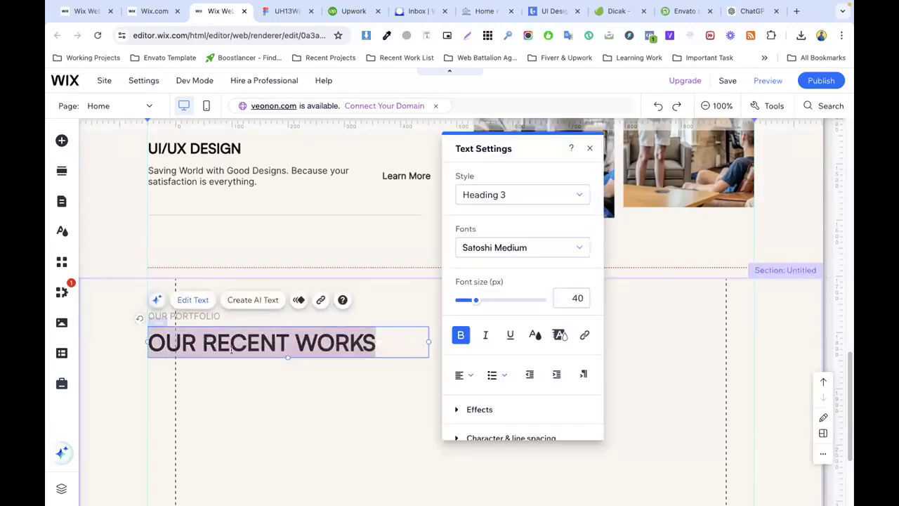
pyautogui.click(345, 368)
pyautogui.doubleClick(358, 341)
pyautogui.click(572, 298)
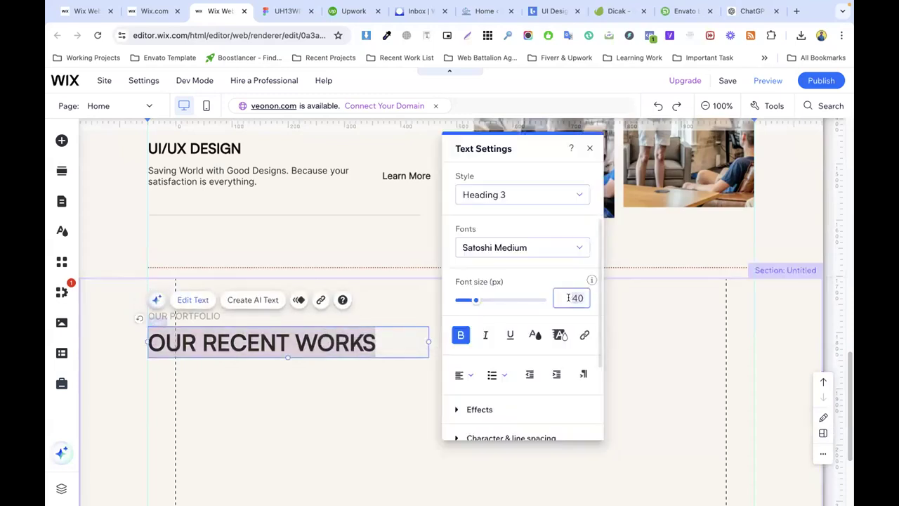
# Step: Drag the portfolio section's bottom edge down to make it taller
pyautogui.click(349, 402)
pyautogui.scroll(-3, 387, 321)
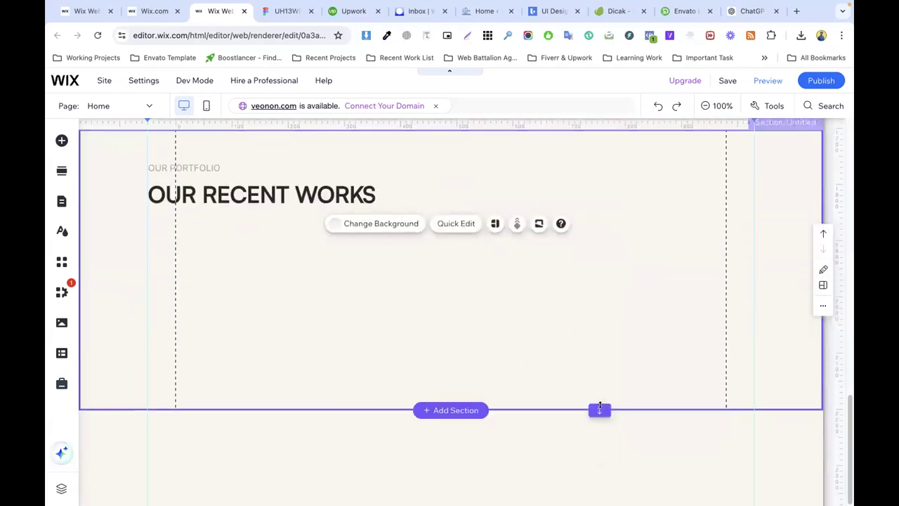
pyautogui.moveTo(600, 410); pyautogui.dragTo(597, 504)
pyautogui.scroll(-1, 364, 248)
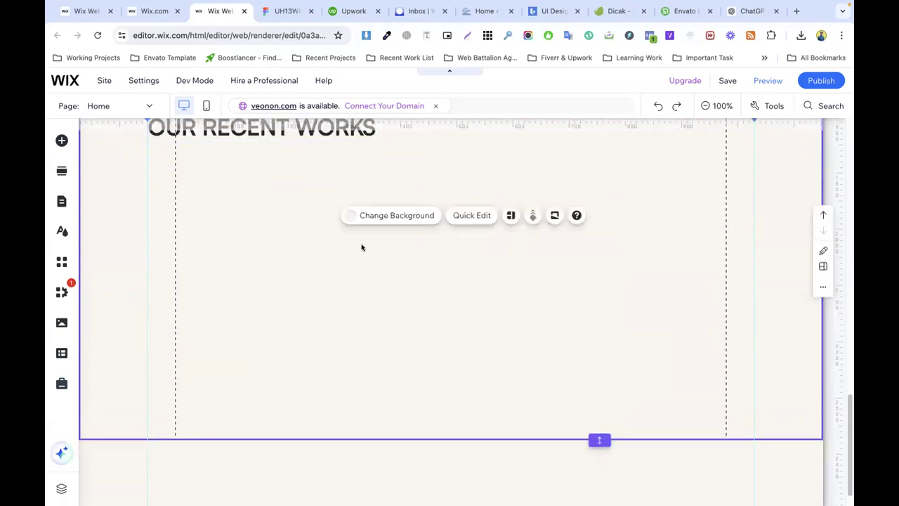
# Step: Check the VIEW ALL text in the Figma design, then open Add Elements
pyautogui.click(295, 10)
pyautogui.scroll(-2, 492, 281)
pyautogui.scroll(1, 560, 216)
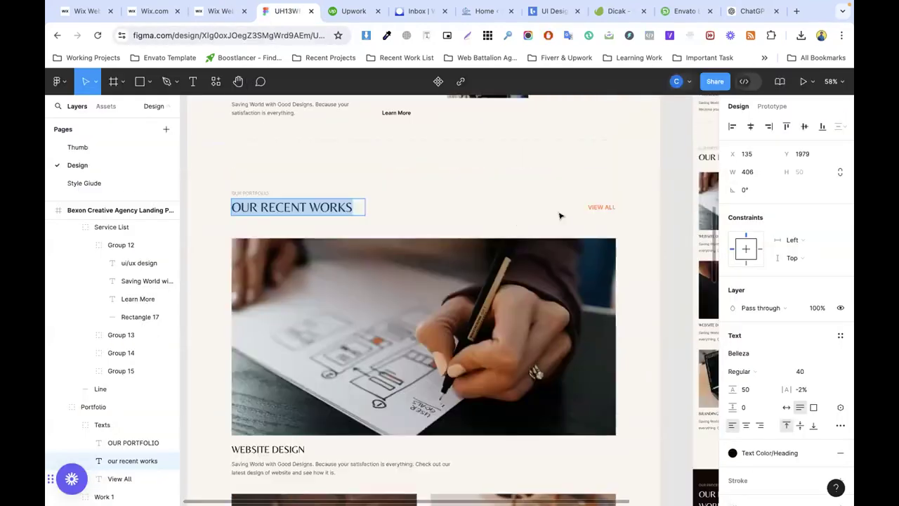
pyautogui.click(594, 207)
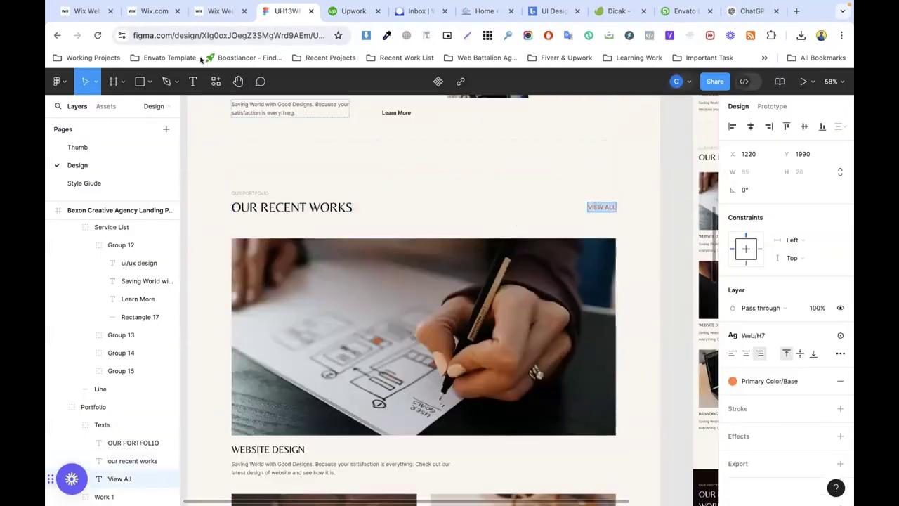
pyautogui.click(221, 10)
pyautogui.click(60, 140)
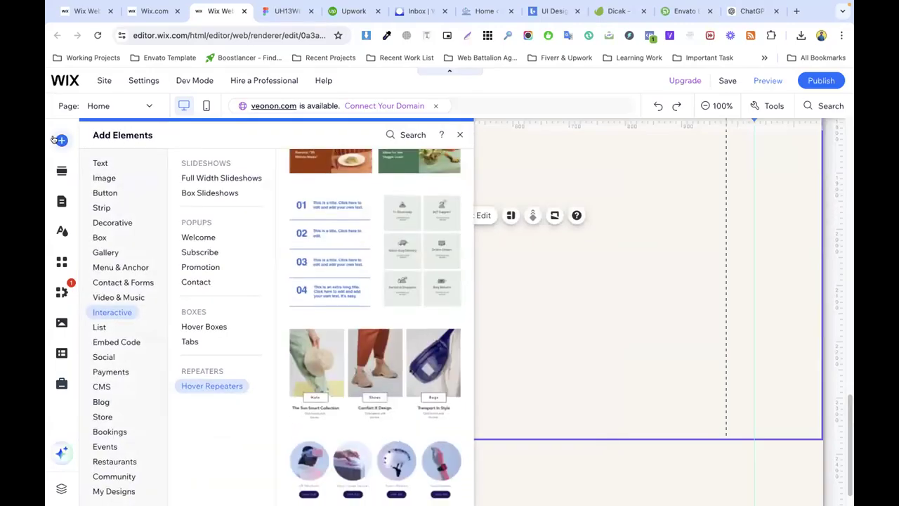
# Step: Place an orange Themed Button at the right edge beside the OUR RECENT WORKS heading
pyautogui.moveTo(99, 196)
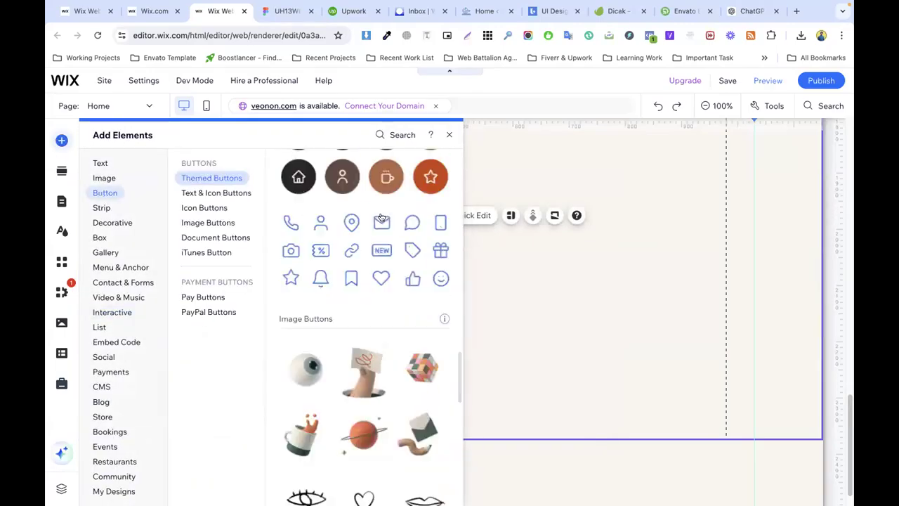
pyautogui.moveTo(414, 243); pyautogui.dragTo(606, 185)
pyautogui.scroll(4, 631, 248)
pyautogui.scroll(-2, 632, 252)
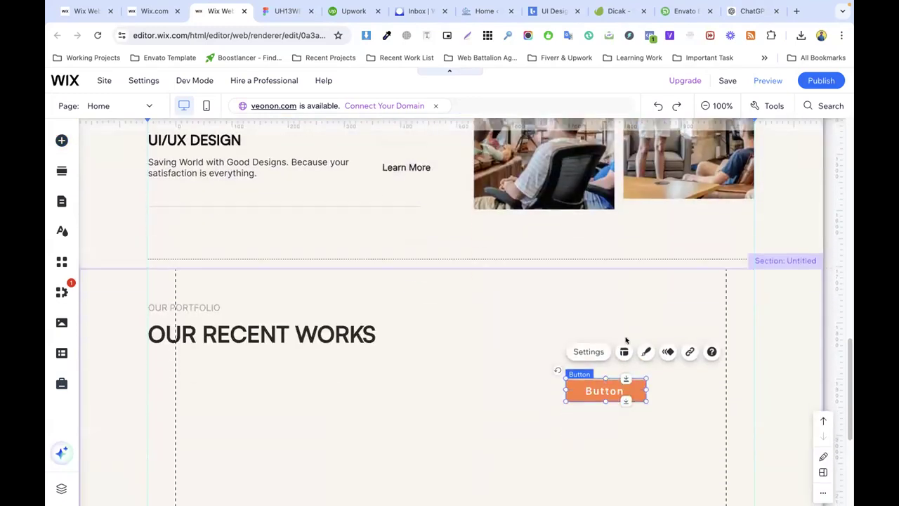
pyautogui.moveTo(594, 389); pyautogui.dragTo(675, 312)
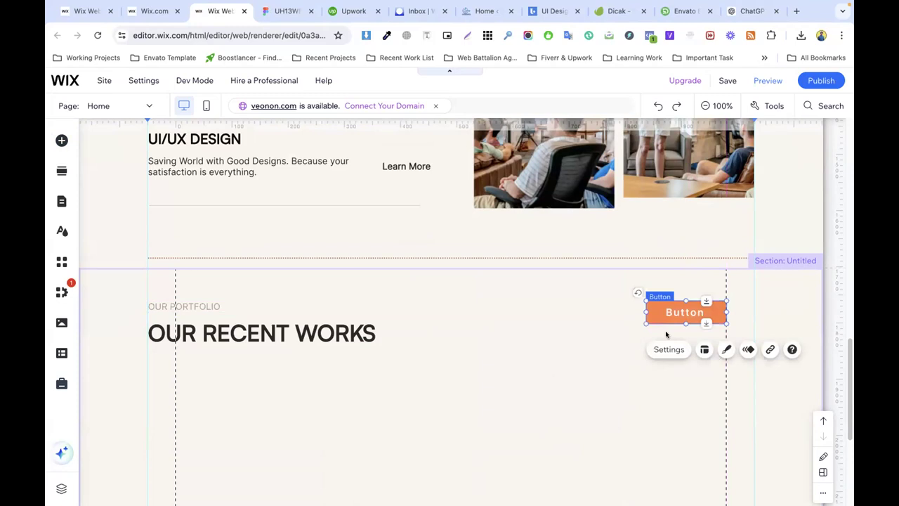
pyautogui.click(655, 347)
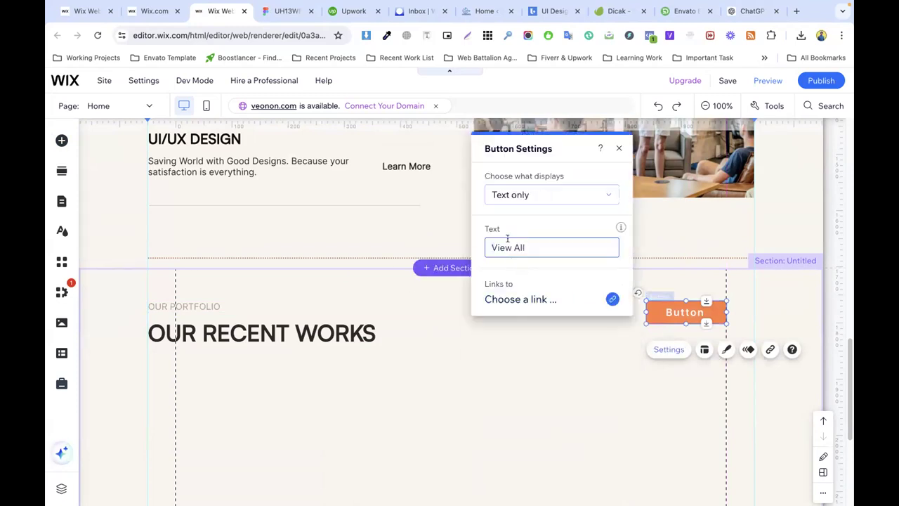
# Step: Apply the View All label and right-align the button's text
pyautogui.click(438, 321)
pyautogui.scroll(-1, 337, 302)
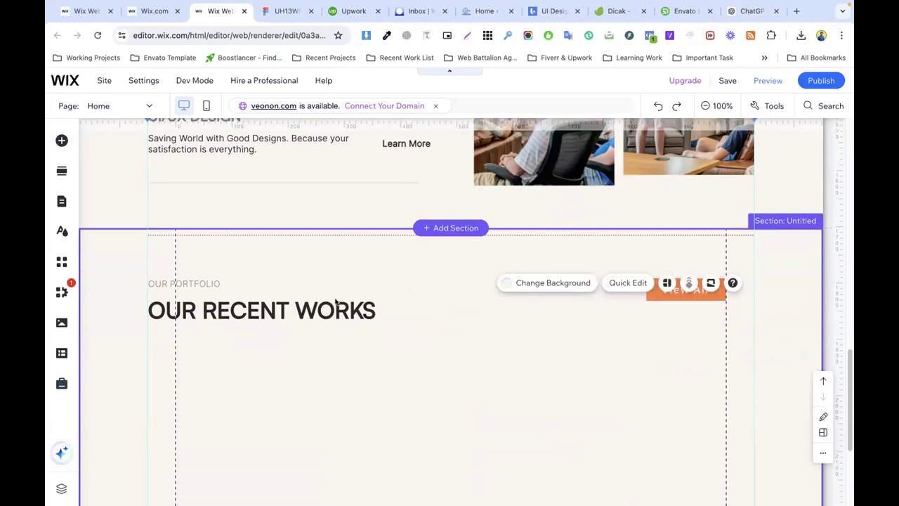
pyautogui.scroll(-3, 335, 302)
pyautogui.click(679, 215)
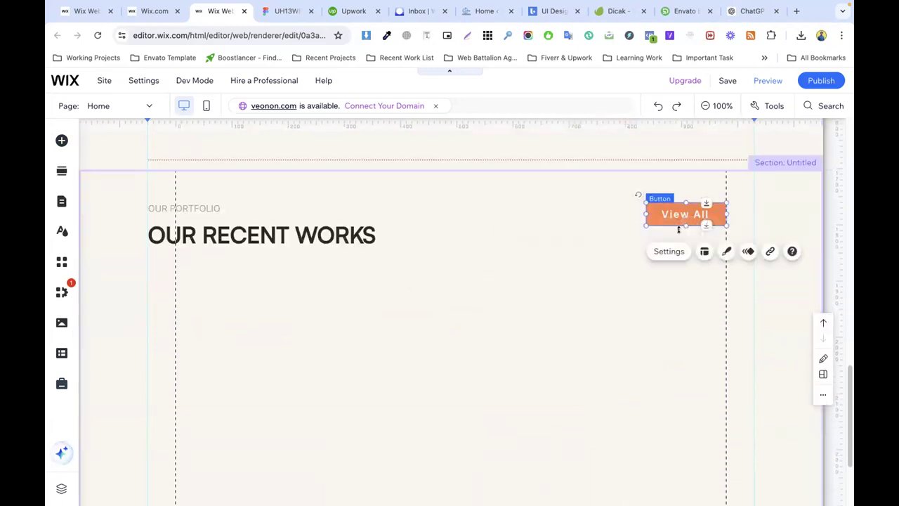
pyautogui.click(697, 253)
pyautogui.click(552, 332)
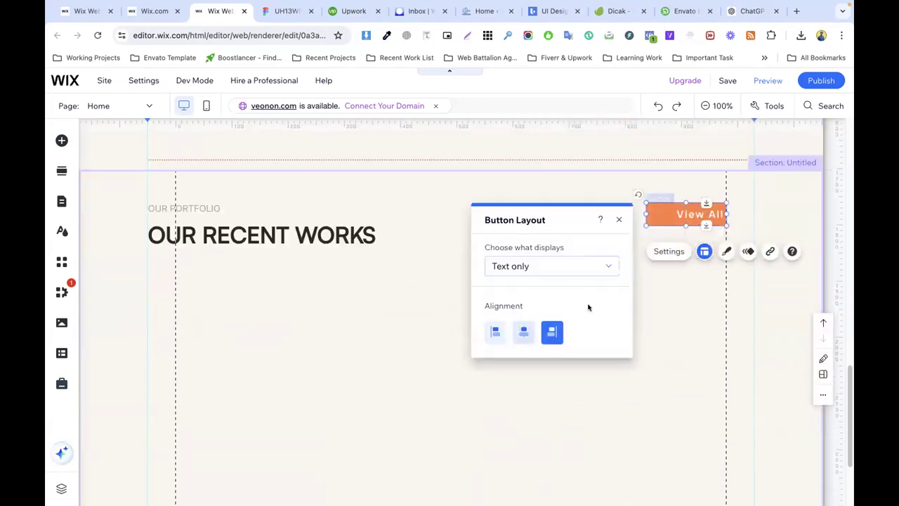
# Step: Give the View All button a transparent background
pyautogui.click(726, 250)
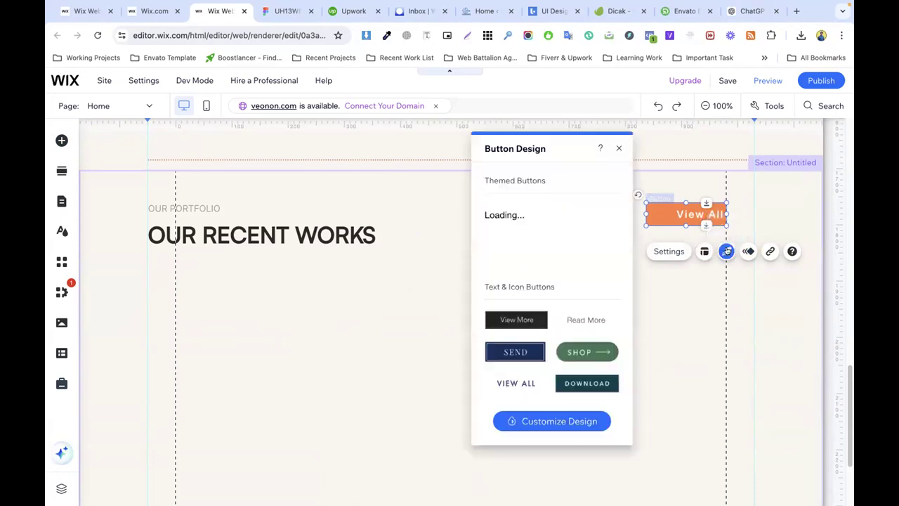
pyautogui.click(551, 419)
pyautogui.click(541, 209)
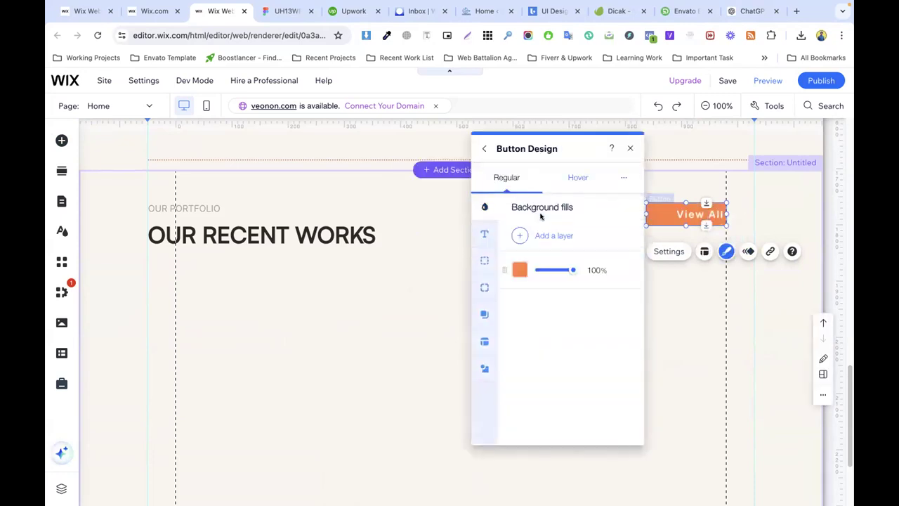
pyautogui.click(531, 271)
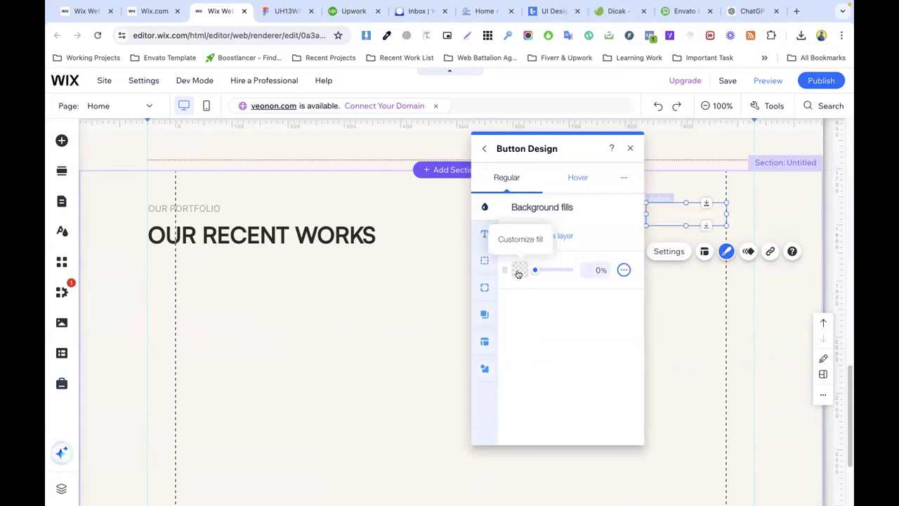
pyautogui.click(485, 234)
pyautogui.scroll(-4, 560, 321)
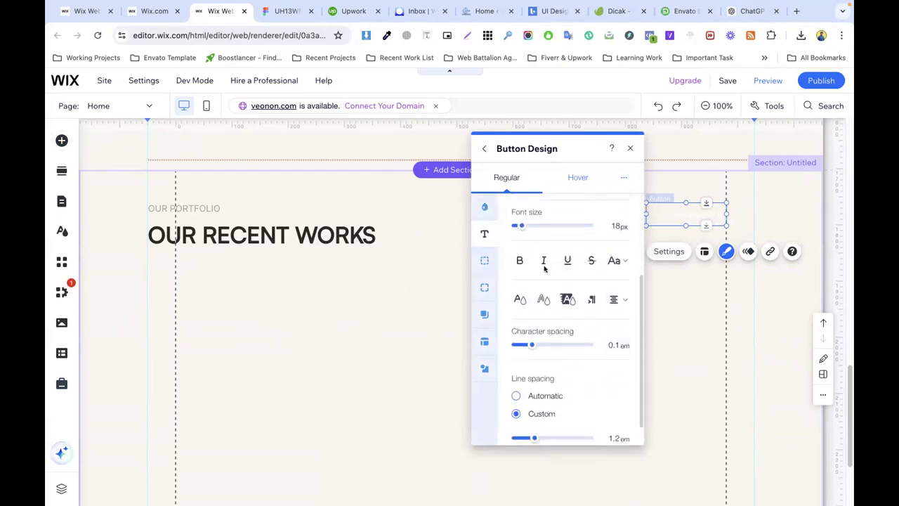
pyautogui.click(522, 300)
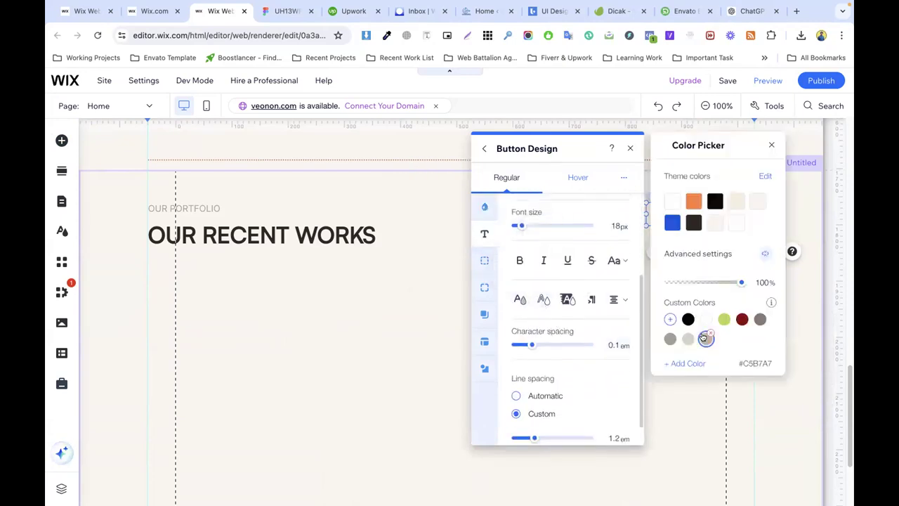
pyautogui.click(436, 288)
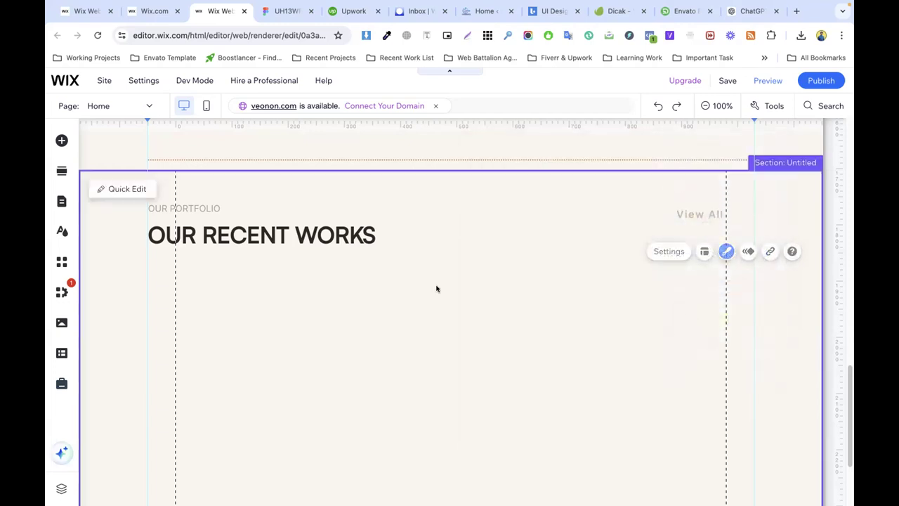
# Step: Set the View All button's text colour to orange
pyautogui.click(698, 212)
pyautogui.click(669, 251)
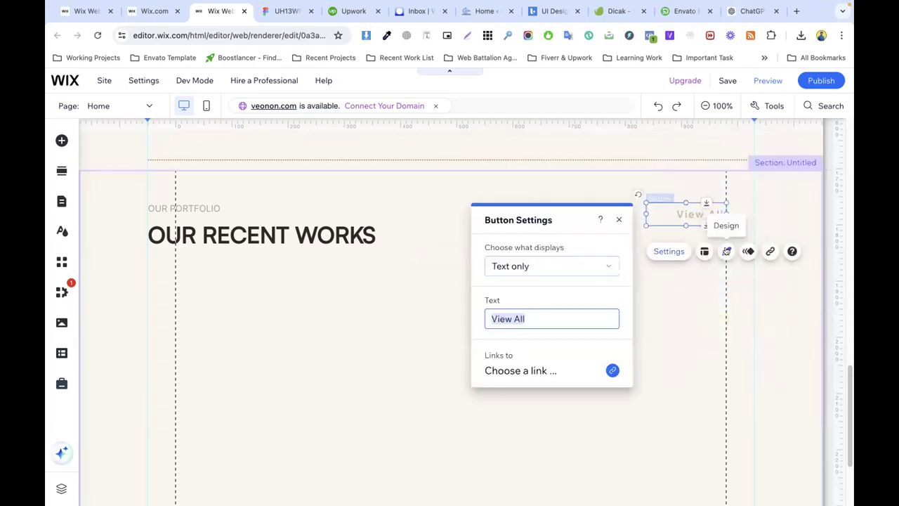
pyautogui.click(726, 251)
pyautogui.click(552, 421)
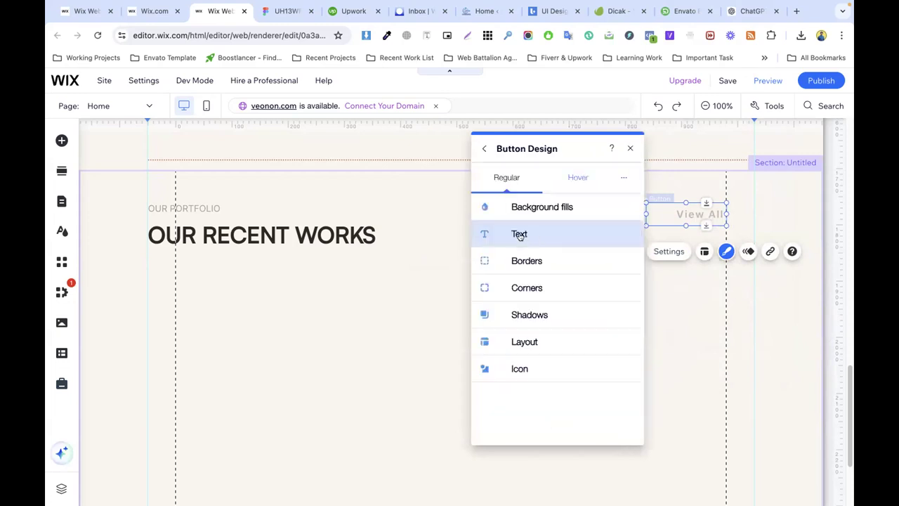
pyautogui.click(521, 234)
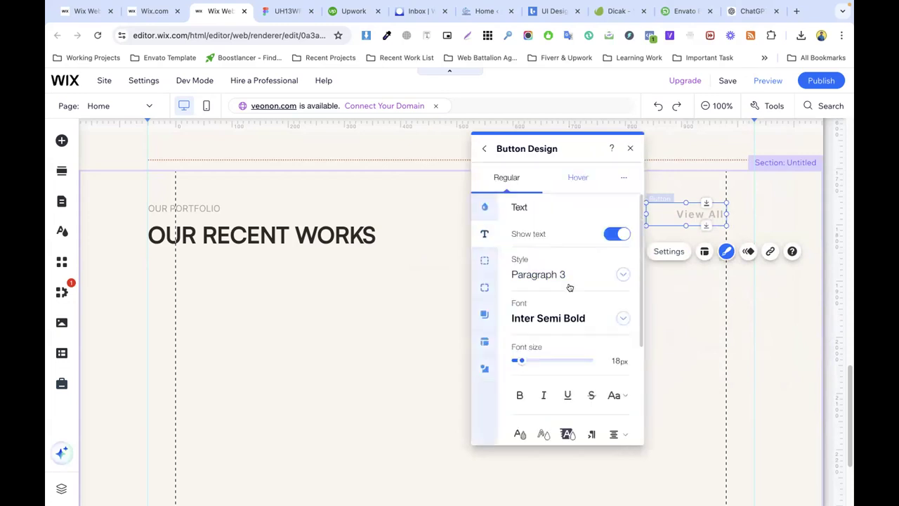
pyautogui.click(520, 434)
pyautogui.click(444, 251)
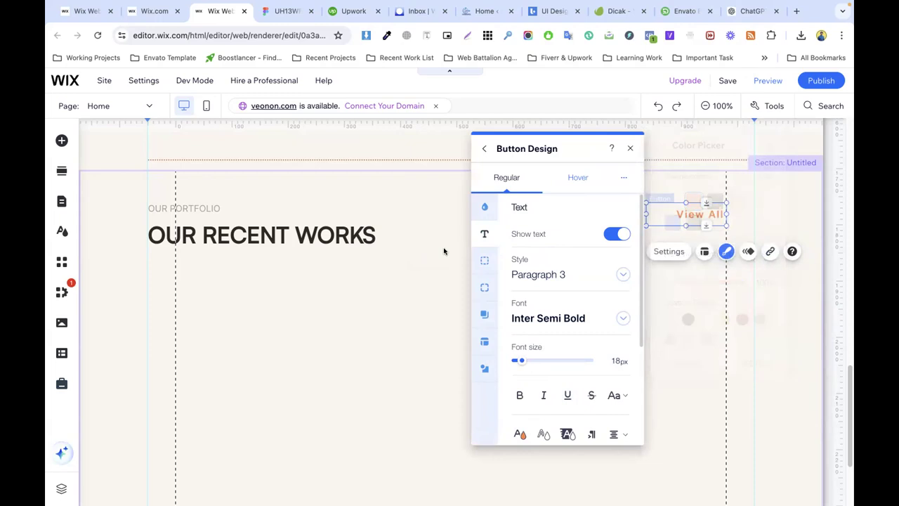
# Step: Move the View All button slightly lower, level with the heading
pyautogui.click(699, 214)
pyautogui.moveTo(700, 213); pyautogui.dragTo(699, 223)
pyautogui.click(539, 271)
pyautogui.scroll(-2, 442, 237)
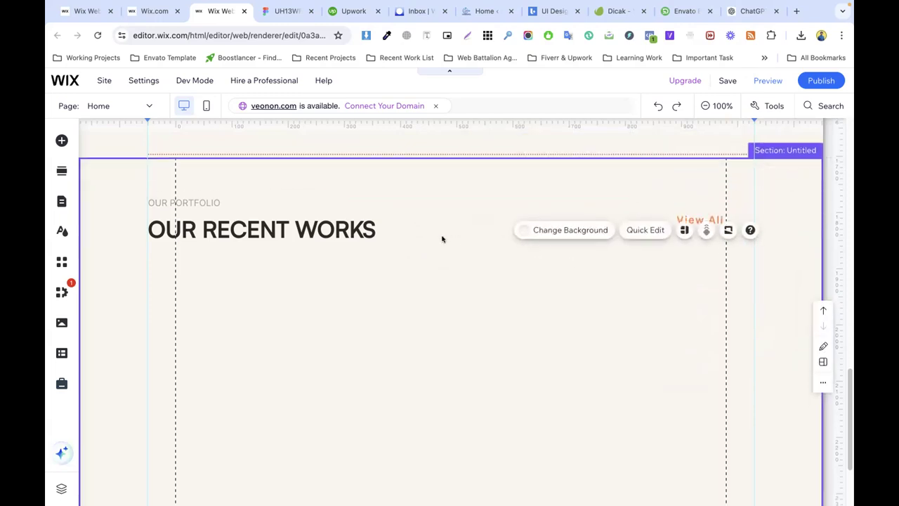
pyautogui.scroll(-2, 389, 241)
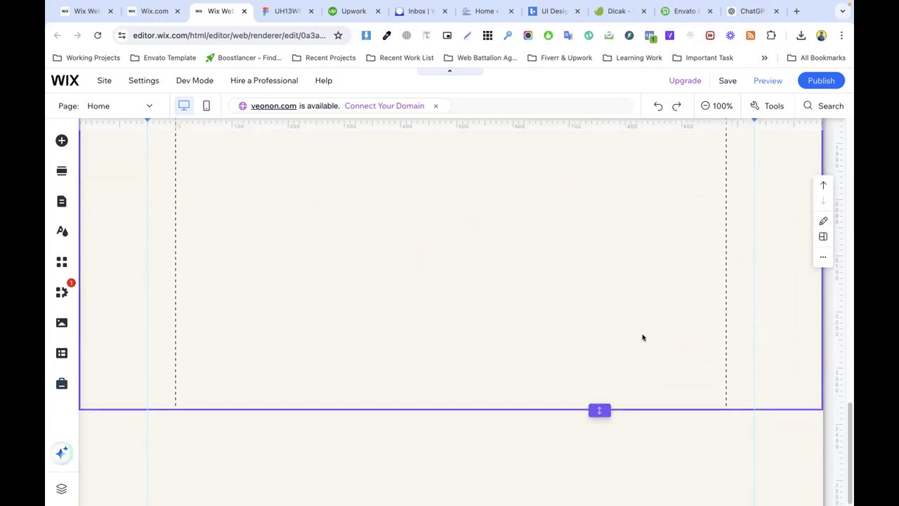
# Step: Export Figma's first portfolio image, Rectangle 21, as a PNG
pyautogui.click(281, 15)
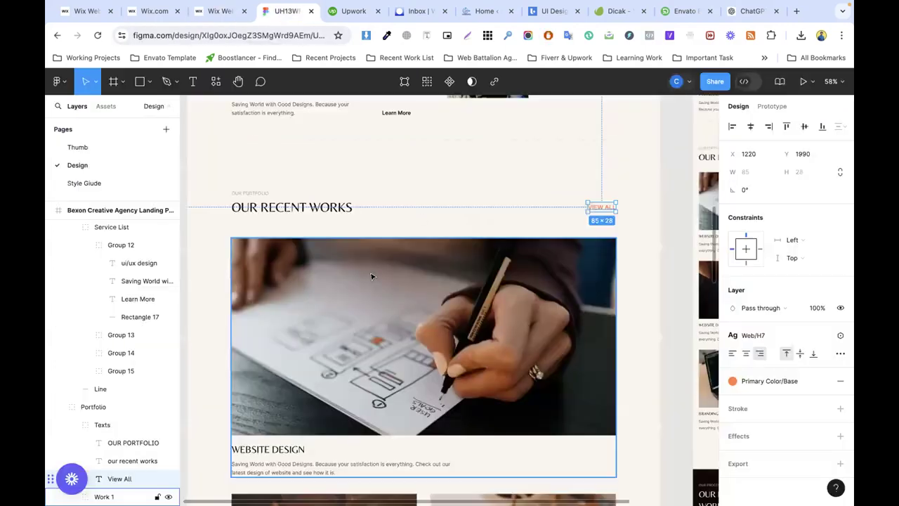
pyautogui.scroll(-4, 373, 274)
pyautogui.click(367, 230)
pyautogui.scroll(2, 405, 250)
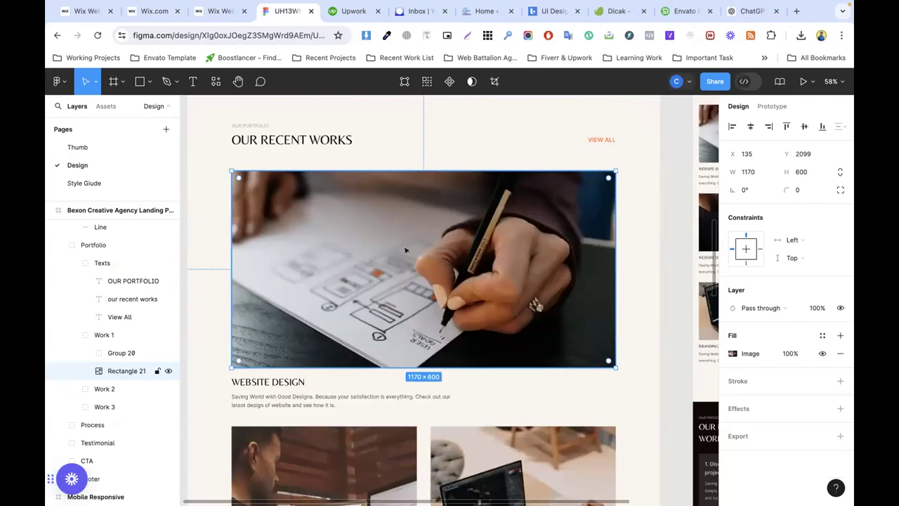
pyautogui.click(840, 435)
pyautogui.scroll(-3, 767, 428)
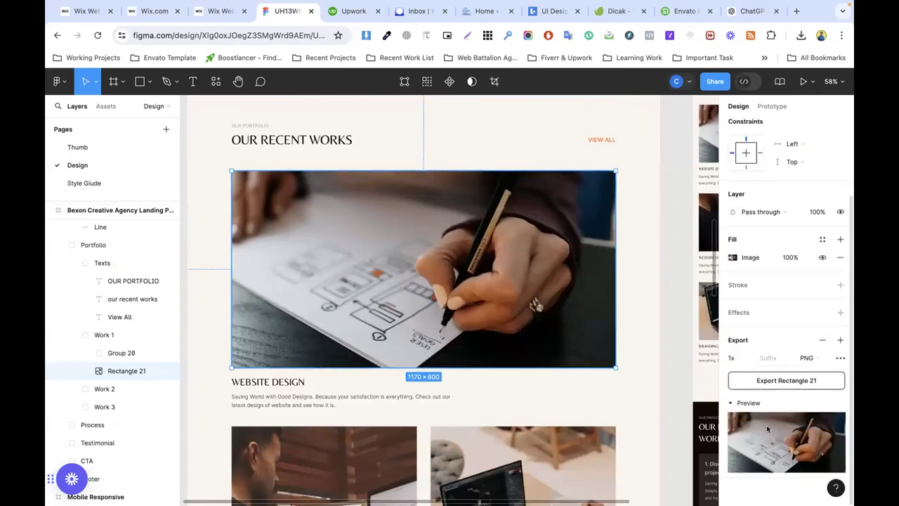
pyautogui.click(773, 381)
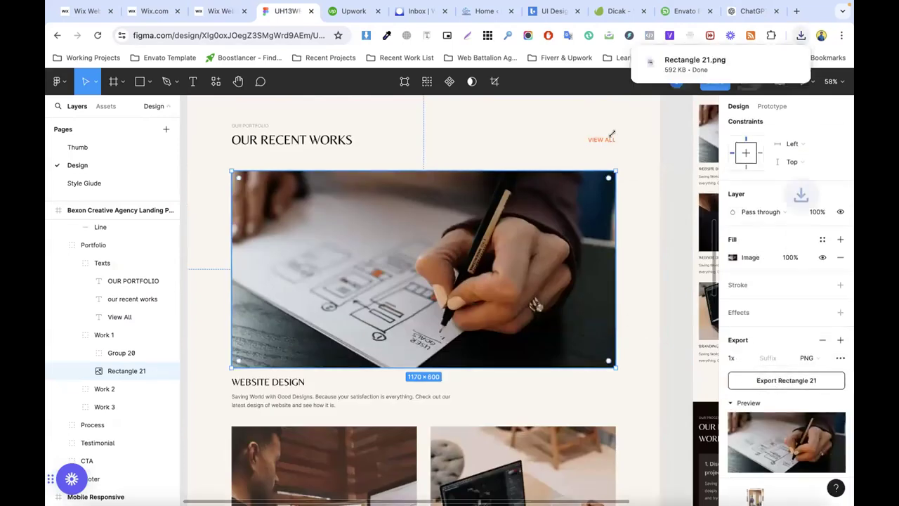
pyautogui.click(228, 12)
pyautogui.scroll(5, 421, 264)
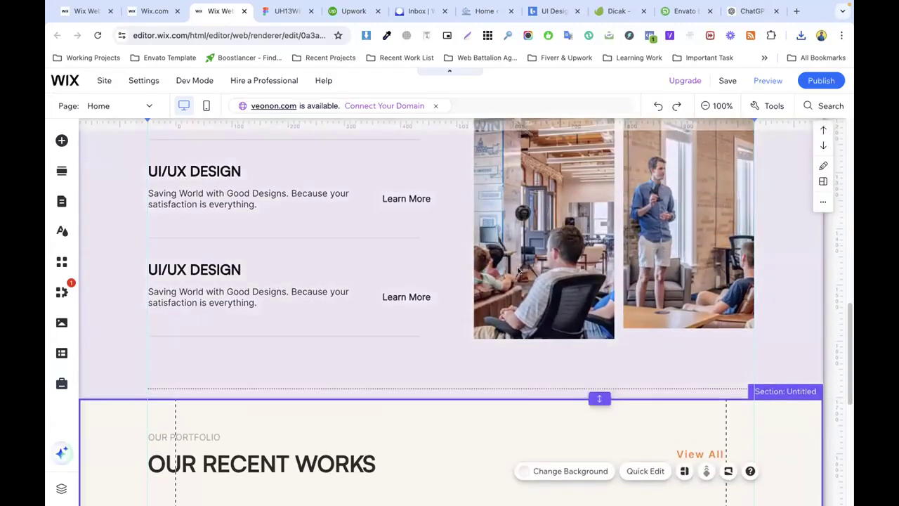
# Step: Copy the services image into the portfolio section, placed under OUR RECENT WORKS and widened
pyautogui.rightClick(510, 259)
pyautogui.click(536, 368)
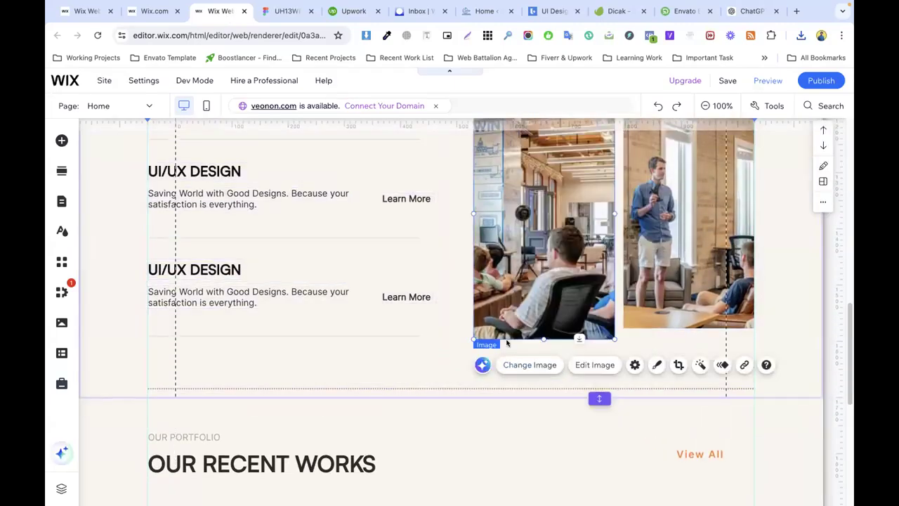
pyautogui.scroll(-4, 352, 288)
pyautogui.hotkey('ctrl', 'v')
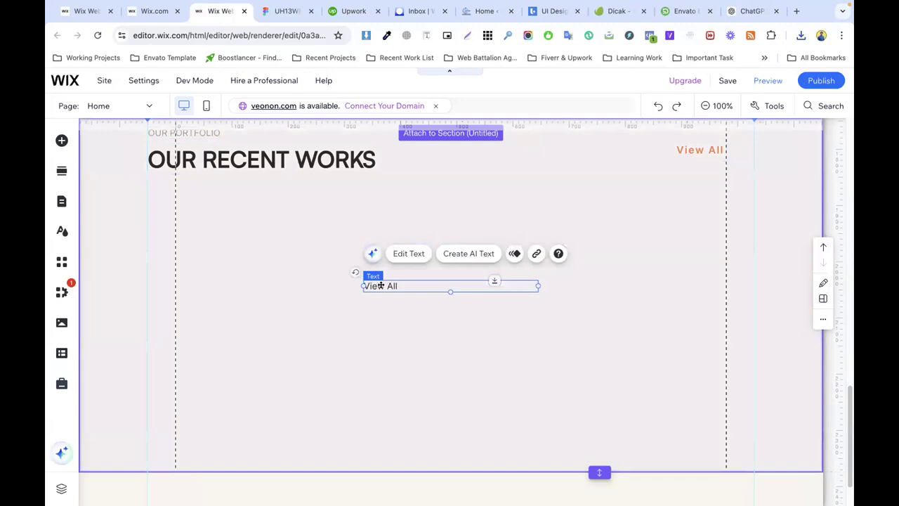
pyautogui.hotkey('ctrl', 'z')
pyautogui.rightClick(338, 275)
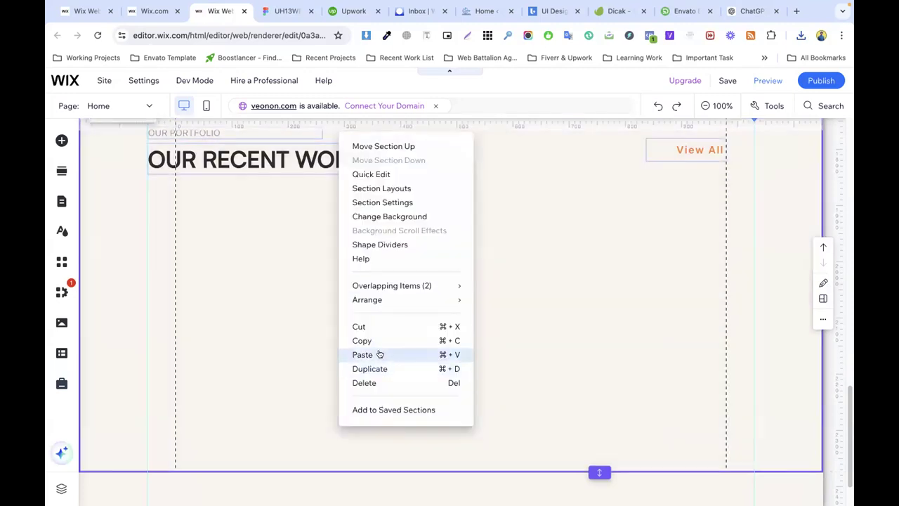
pyautogui.click(401, 353)
pyautogui.moveTo(456, 305); pyautogui.dragTo(192, 229)
pyautogui.moveTo(291, 307); pyautogui.dragTo(754, 313)
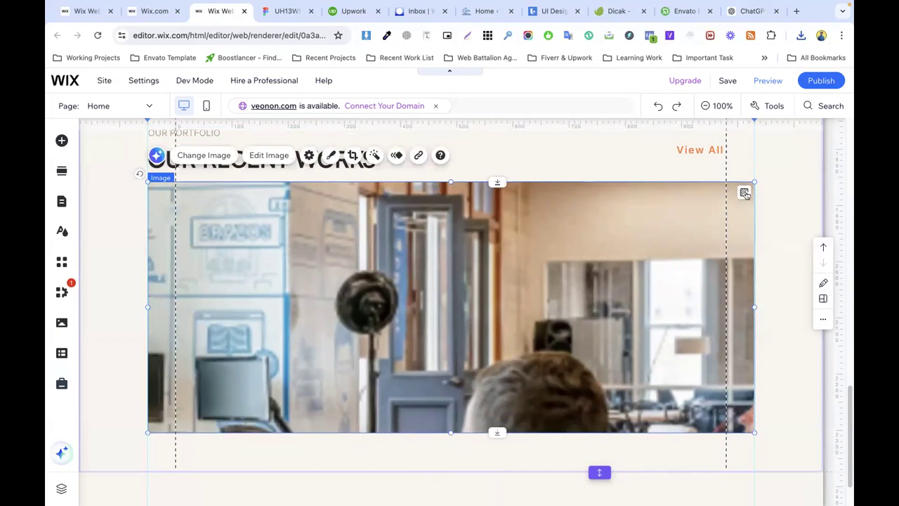
# Step: Upload Rectangle 21.png to site files and use it as the portfolio image
pyautogui.click(201, 154)
pyautogui.click(801, 35)
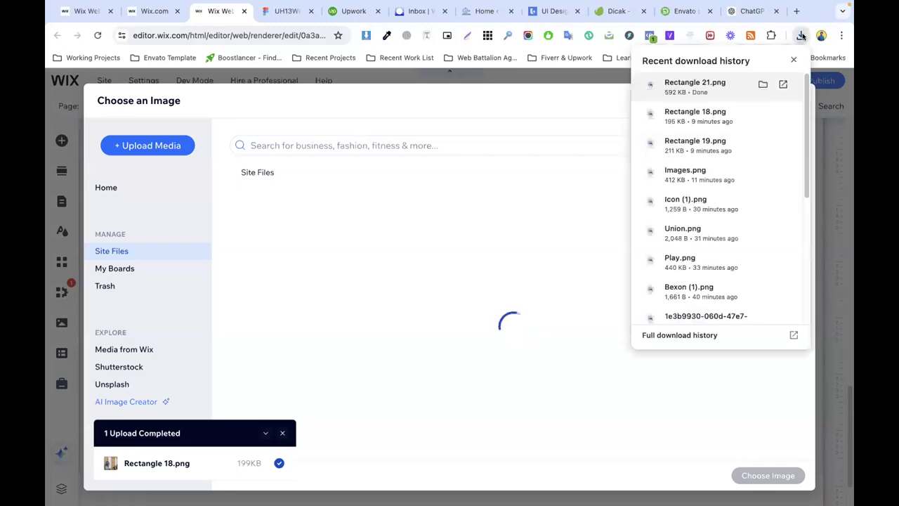
pyautogui.moveTo(693, 80); pyautogui.dragTo(452, 324)
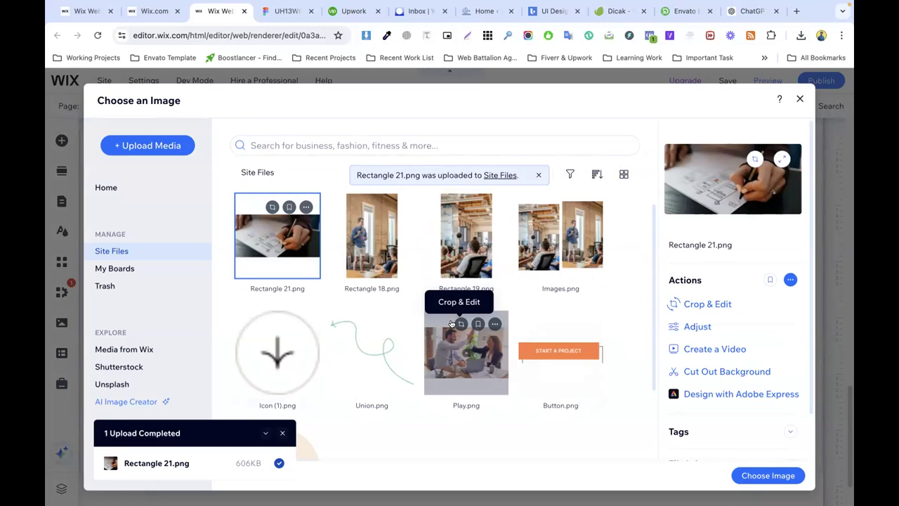
pyautogui.click(753, 475)
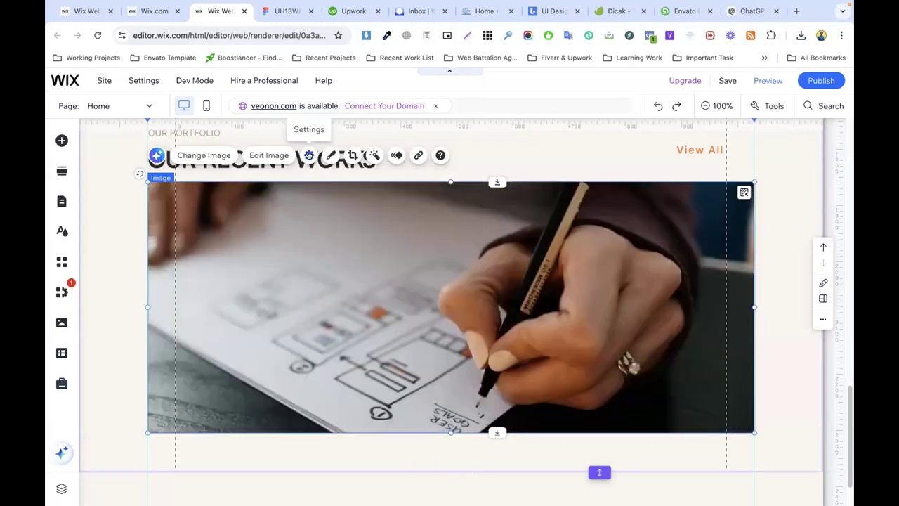
# Step: Reset the sketch image to its original proportions and make the portfolio section taller
pyautogui.click(309, 155)
pyautogui.click(668, 314)
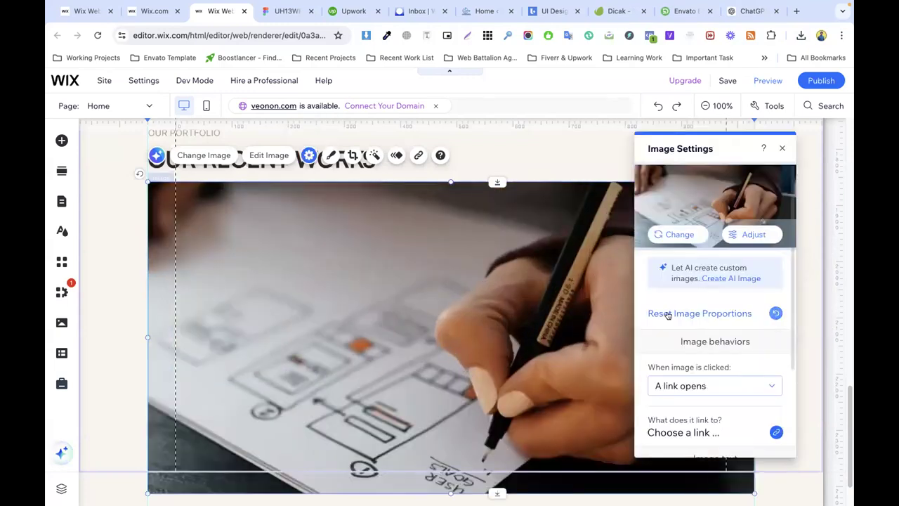
pyautogui.click(110, 288)
pyautogui.scroll(-2, 435, 319)
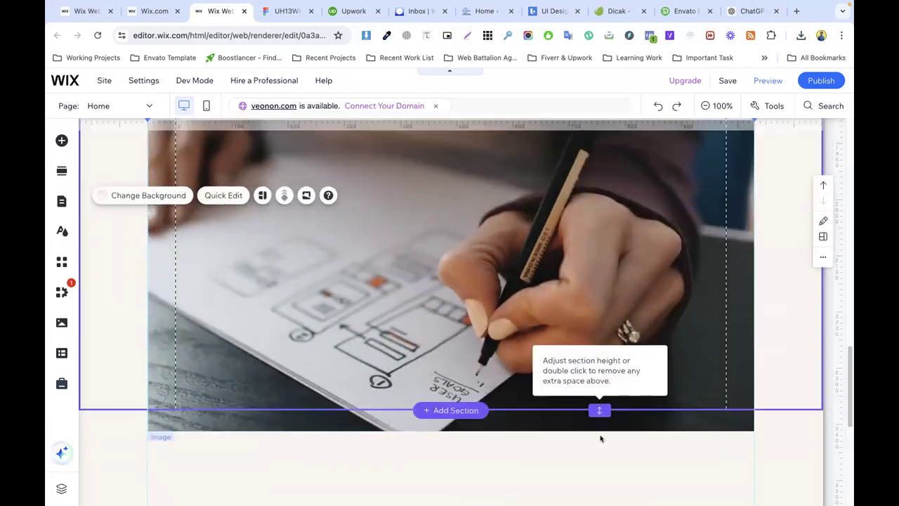
pyautogui.moveTo(600, 409); pyautogui.dragTo(599, 496)
pyautogui.scroll(-2, 478, 352)
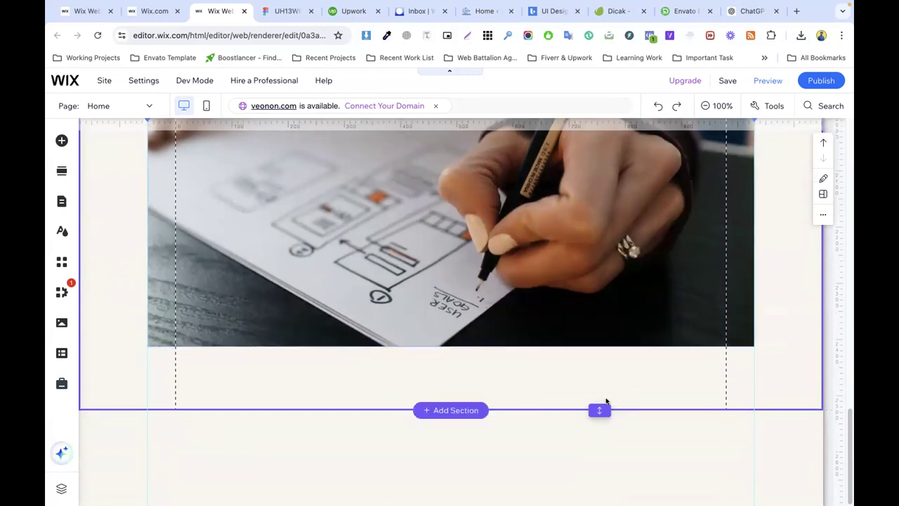
pyautogui.moveTo(599, 409); pyautogui.dragTo(600, 447)
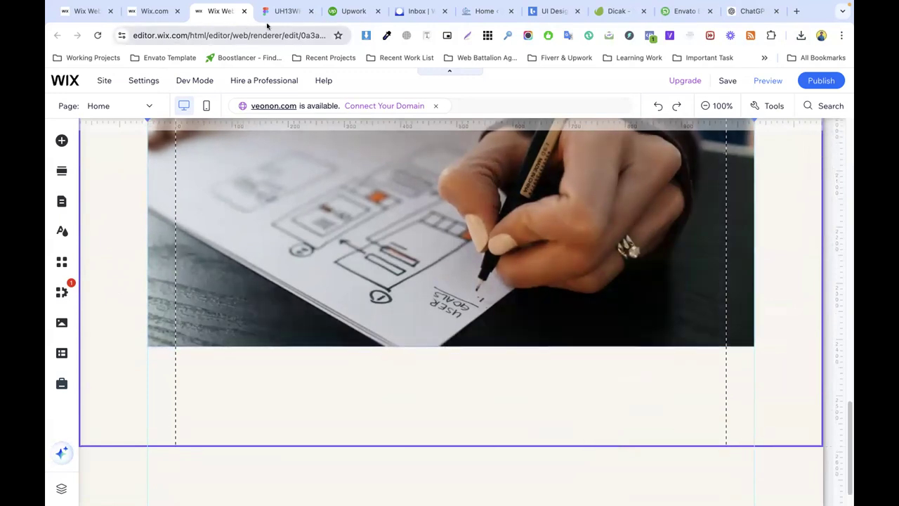
# Step: In Figma, select the WEBSITE DESIGN heading and description group
pyautogui.click(271, 16)
pyautogui.scroll(-3, 538, 305)
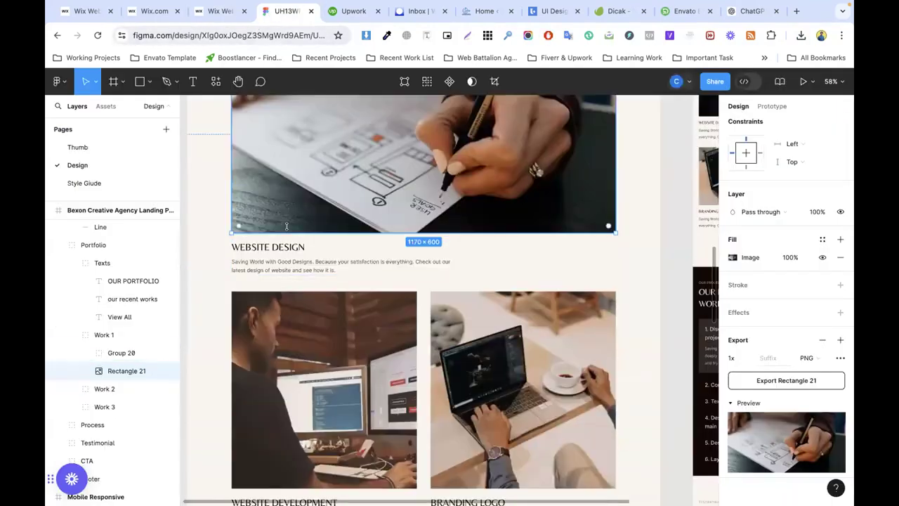
pyautogui.click(258, 238)
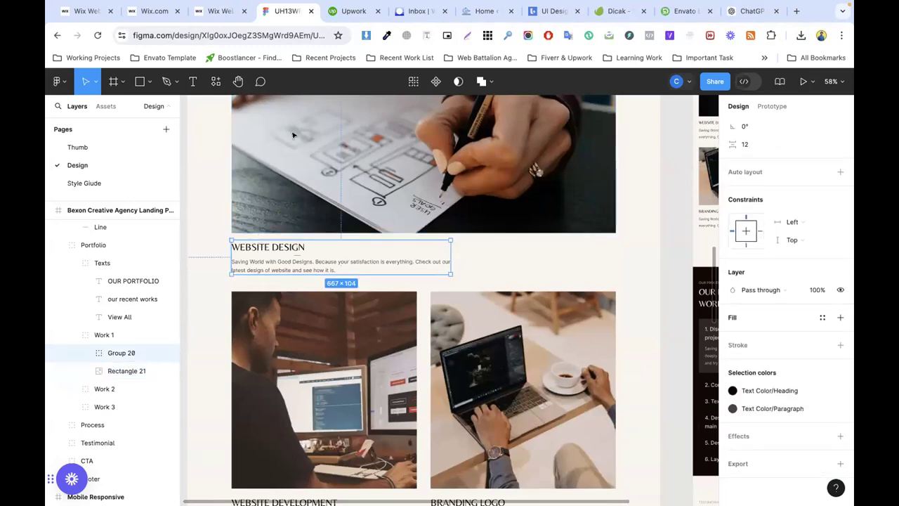
# Step: Paste the website design text into the portfolio section below the image and widen its box
pyautogui.click(219, 11)
pyautogui.click(304, 369)
pyautogui.press('super+v')
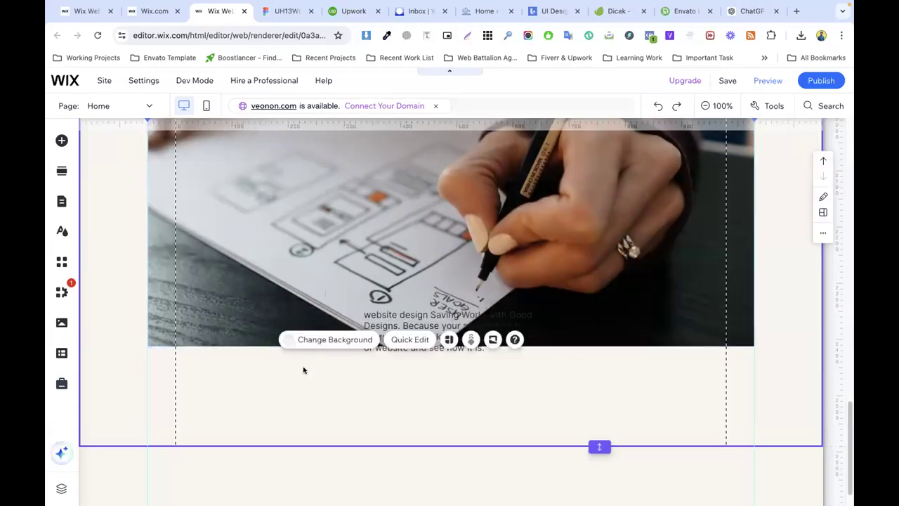
pyautogui.click(407, 324)
pyautogui.moveTo(407, 324); pyautogui.dragTo(192, 371)
pyautogui.moveTo(322, 382); pyautogui.dragTo(457, 383)
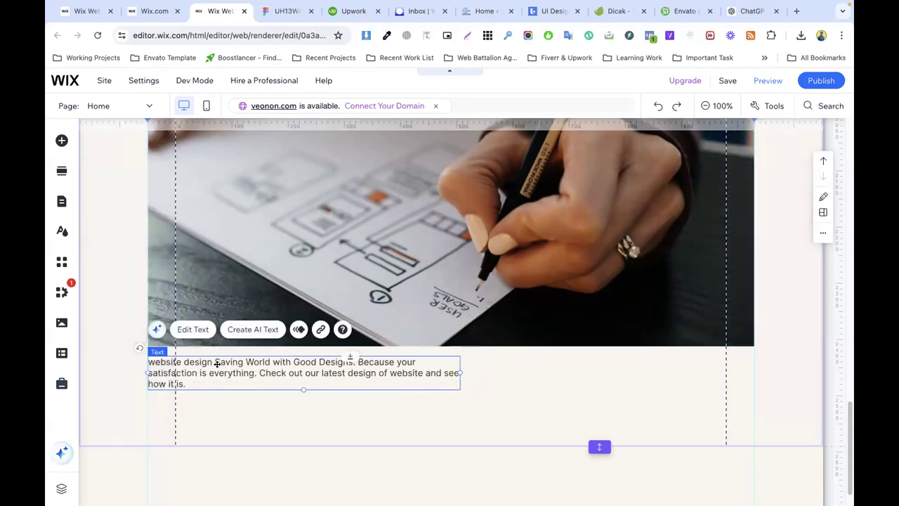
# Step: Break the description onto a new line after 'website design' and select that heading text
pyautogui.click(214, 360)
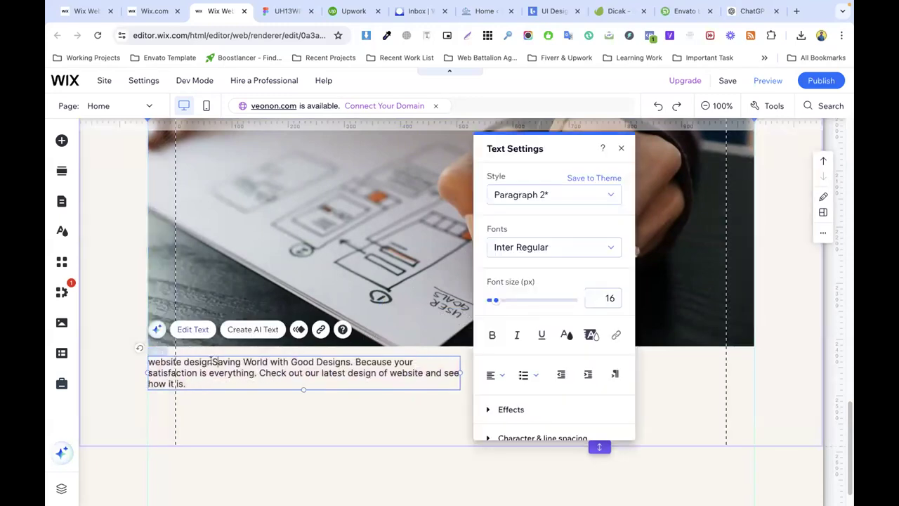
pyautogui.press('Return')
pyautogui.moveTo(223, 360); pyautogui.dragTo(147, 362)
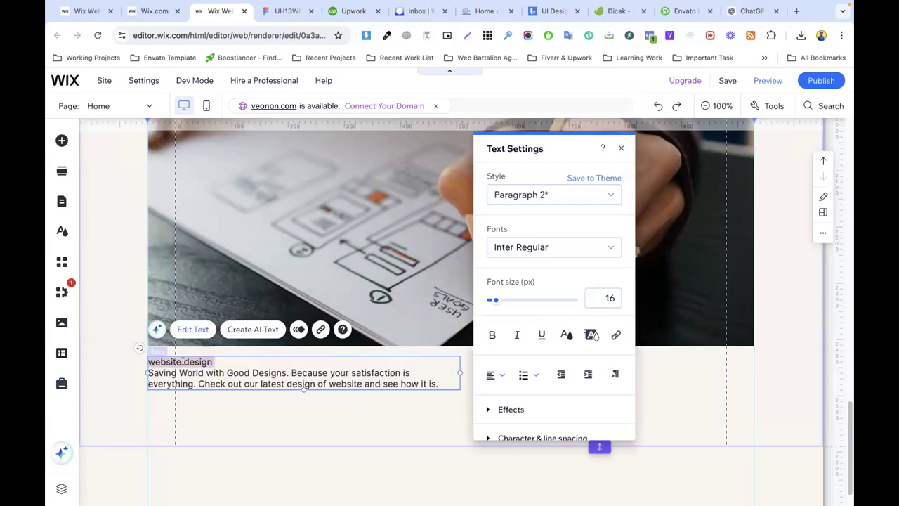
pyautogui.click(284, 11)
pyautogui.click(220, 11)
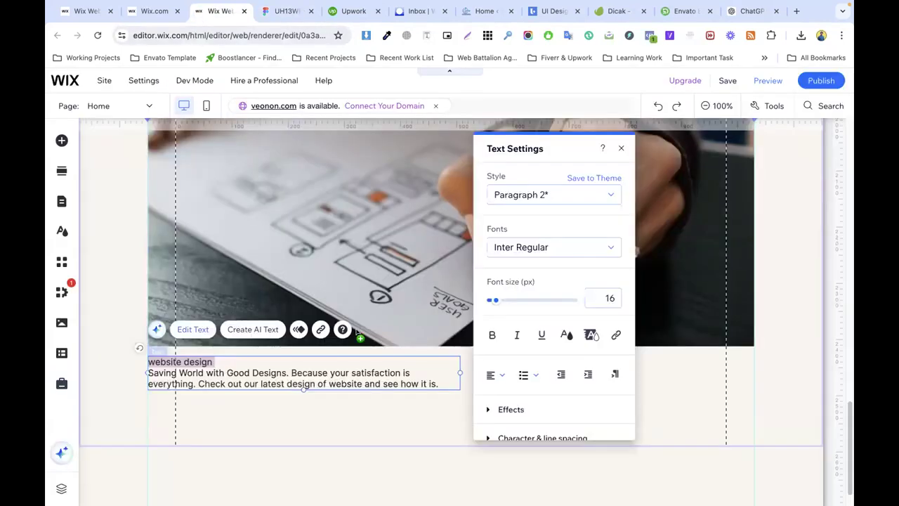
# Step: Copy the UI/UX DESIGN heading and description from the services list
pyautogui.scroll(5, 365, 323)
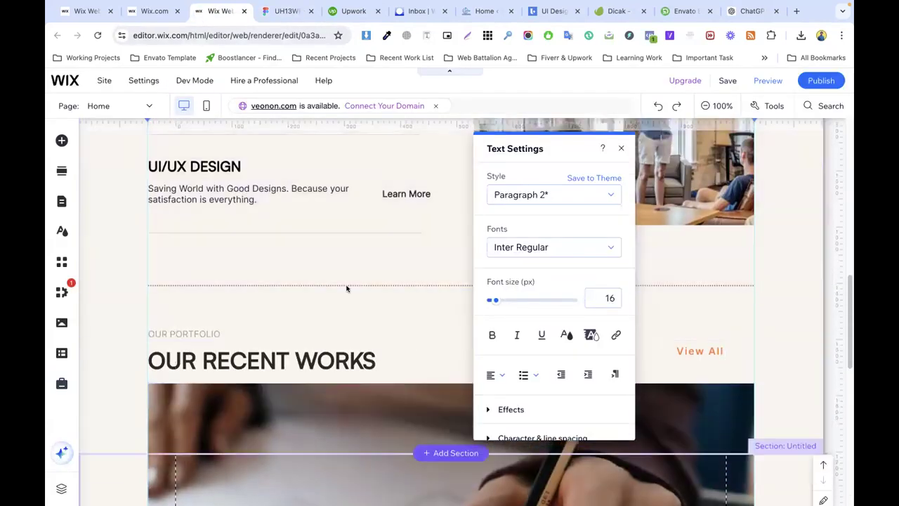
pyautogui.scroll(3, 330, 274)
pyautogui.click(213, 188)
pyautogui.click(206, 163)
pyautogui.click(220, 163)
pyautogui.click(220, 163)
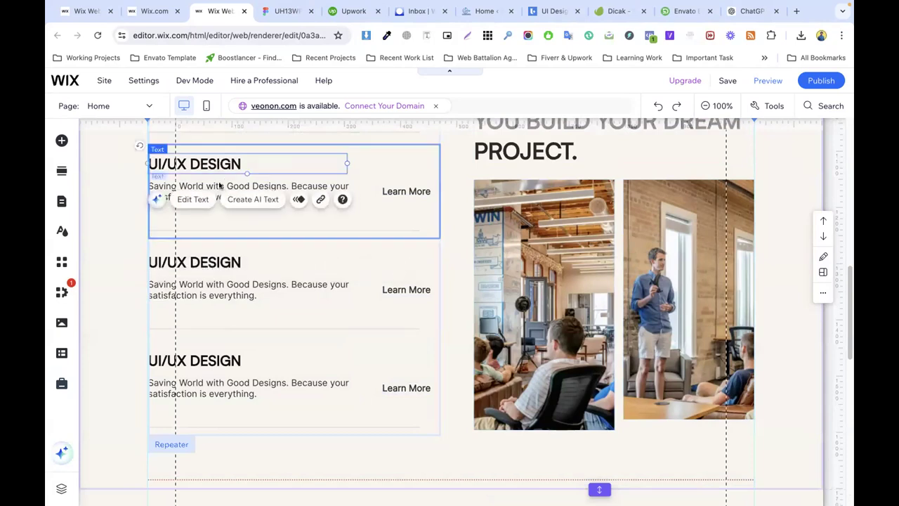
pyautogui.keyDown('shift'); pyautogui.click(220, 186); pyautogui.keyUp('shift')
pyautogui.rightClick(219, 184)
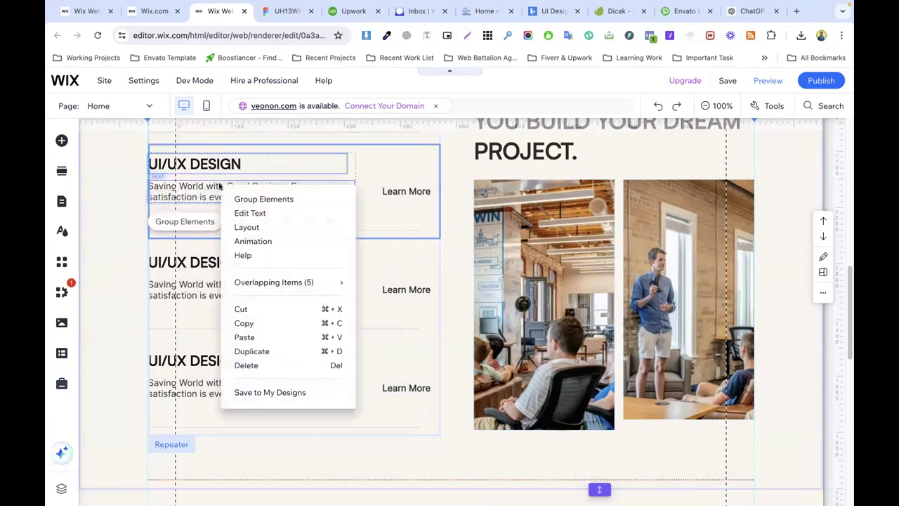
pyautogui.click(245, 324)
# Step: Paste the heading and description into the portfolio section and delete the old website design text
pyautogui.scroll(-10, 249, 330)
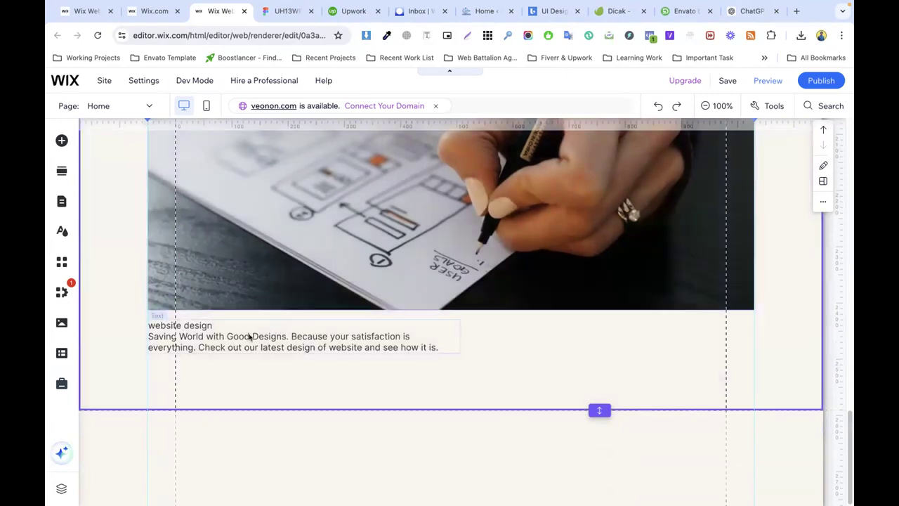
pyautogui.click(250, 338)
pyautogui.rightClick(216, 328)
pyautogui.click(247, 299)
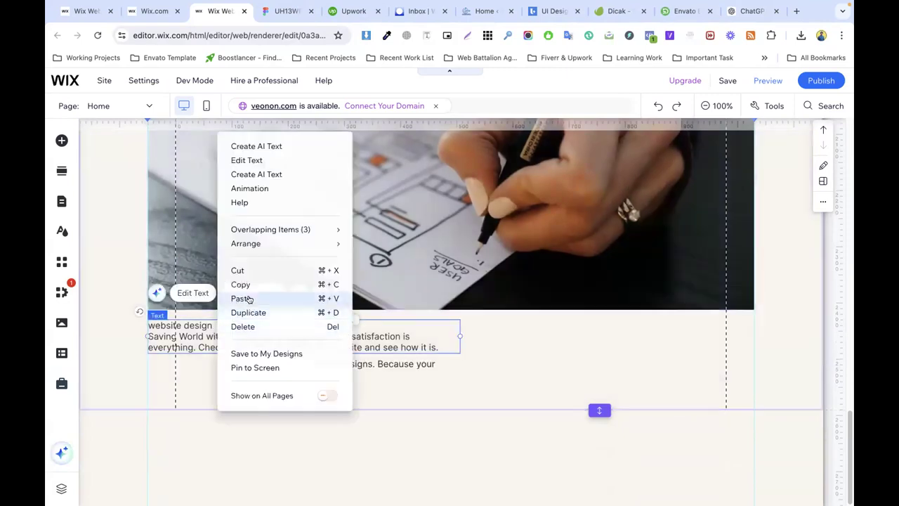
pyautogui.click(197, 334)
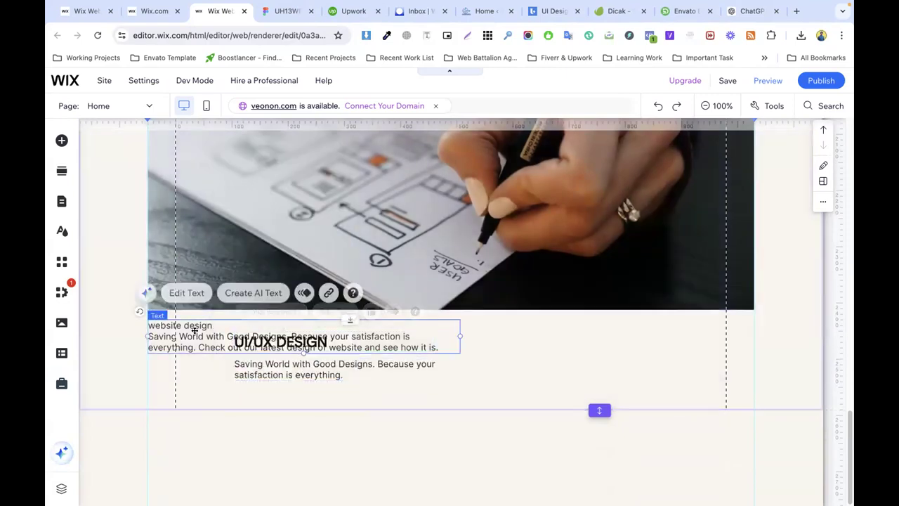
pyautogui.rightClick(197, 334)
pyautogui.click(235, 328)
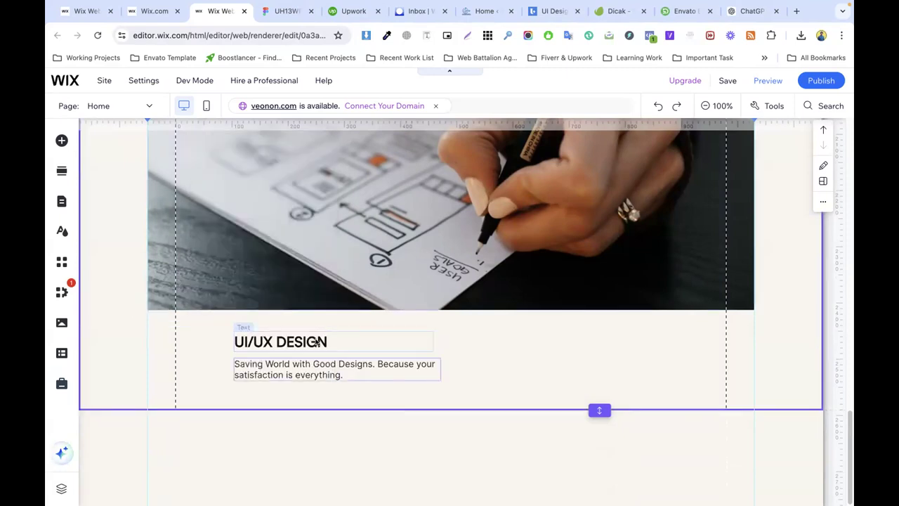
# Step: Move the heading and paragraph left under the image and extend the section downward
pyautogui.click(302, 340)
pyautogui.keyDown('shift'); pyautogui.click(302, 364); pyautogui.keyUp('shift')
pyautogui.moveTo(302, 364); pyautogui.dragTo(216, 354)
pyautogui.click(411, 354)
pyautogui.moveTo(600, 409); pyautogui.dragTo(600, 505)
pyautogui.scroll(-3, 501, 315)
pyautogui.moveTo(599, 409); pyautogui.dragTo(599, 486)
pyautogui.click(285, 11)
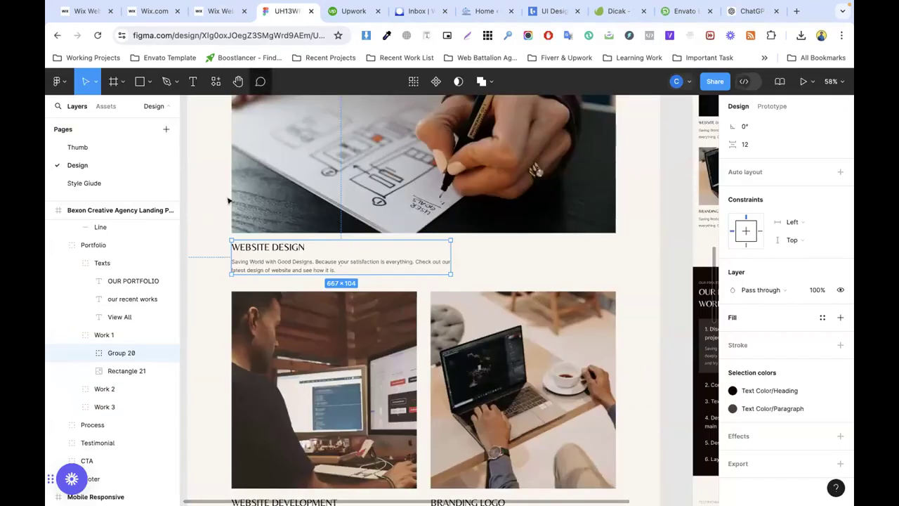
# Step: Paste the full Figma description into the Wix paragraph and widen it to fit two lines
pyautogui.doubleClick(321, 267)
pyautogui.doubleClick(310, 261)
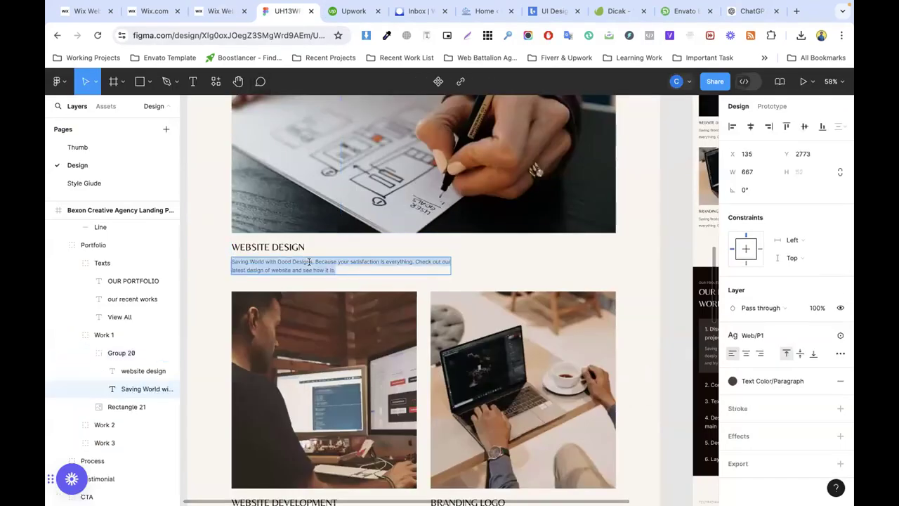
pyautogui.click(220, 11)
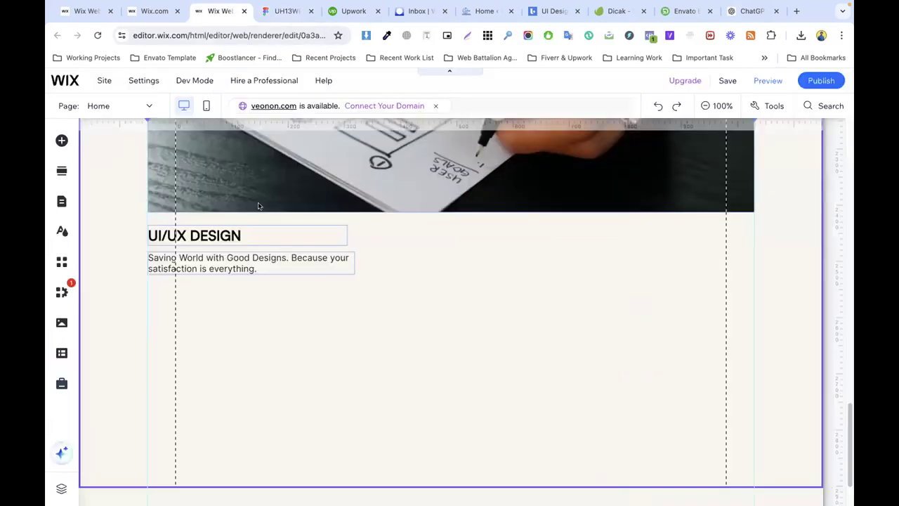
pyautogui.click(290, 256)
pyautogui.doubleClick(289, 255)
pyautogui.hotkey('ctrl', 'v')
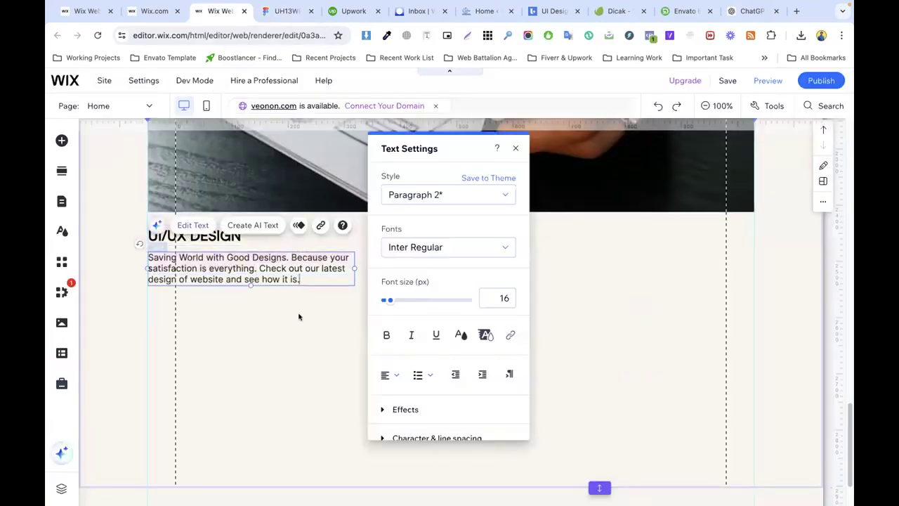
pyautogui.click(299, 316)
pyautogui.click(333, 270)
pyautogui.moveTo(354, 268); pyautogui.dragTo(529, 272)
# Step: Export the Website Development image (Rectangle 22) from Figma as a PNG
pyautogui.hotkey('ctrl', 'Tab')
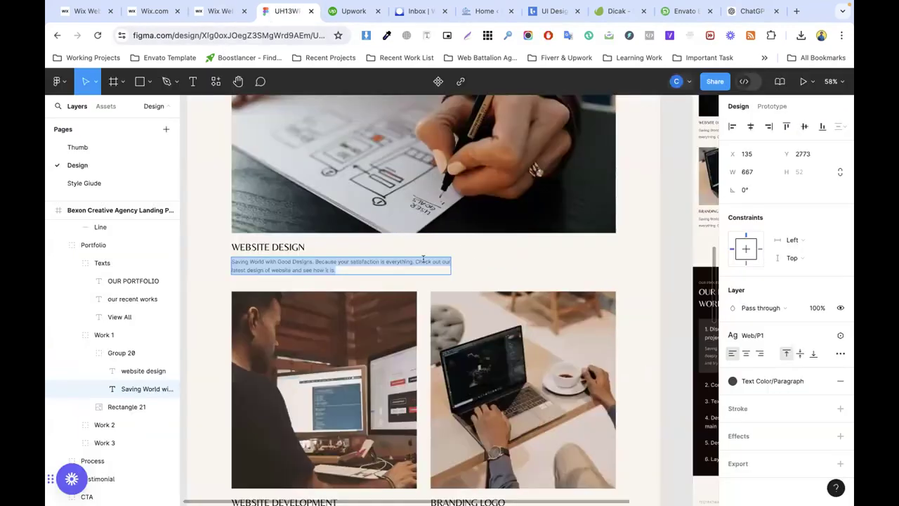
pyautogui.press('Escape')
pyautogui.scroll(-3, 421, 253)
pyautogui.scroll(1, 421, 251)
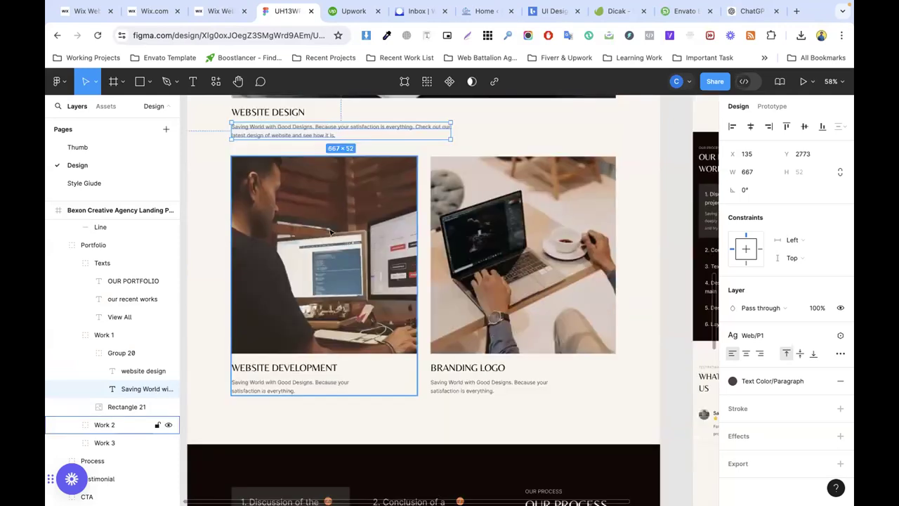
pyautogui.click(378, 253)
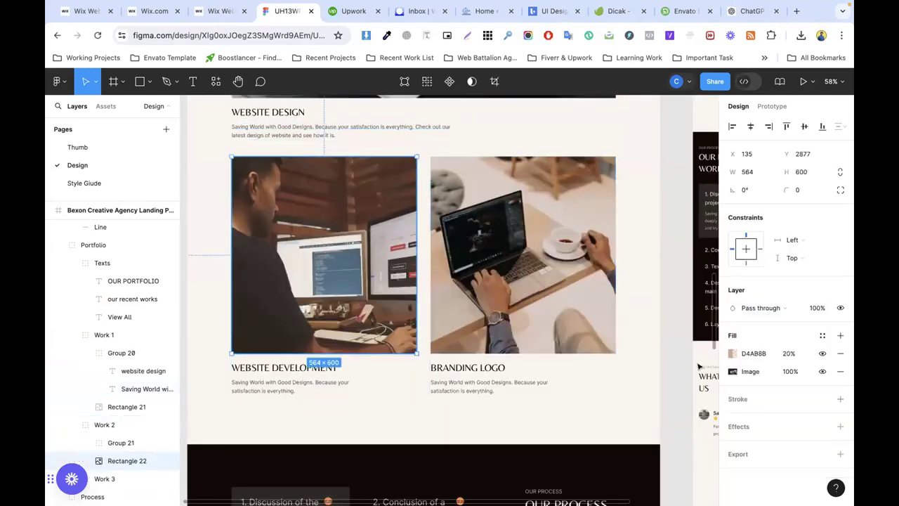
pyautogui.click(745, 454)
pyautogui.scroll(-5, 787, 351)
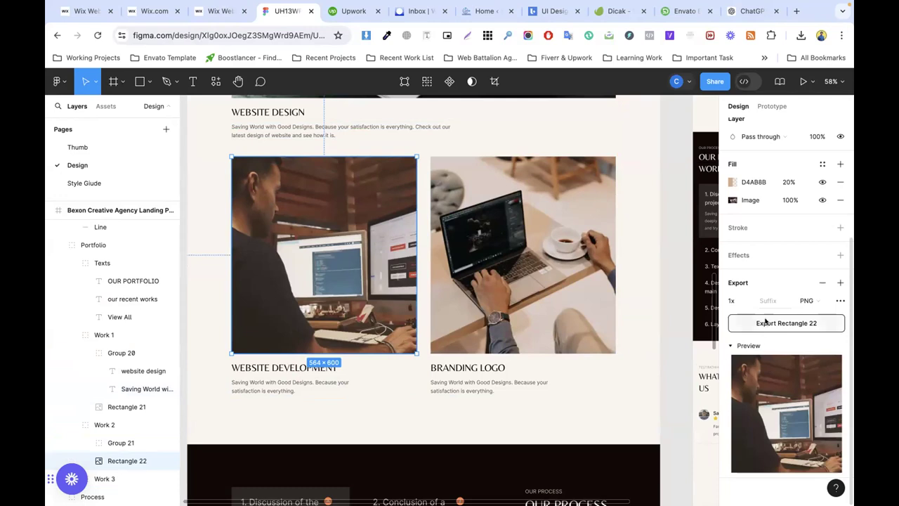
pyautogui.click(787, 322)
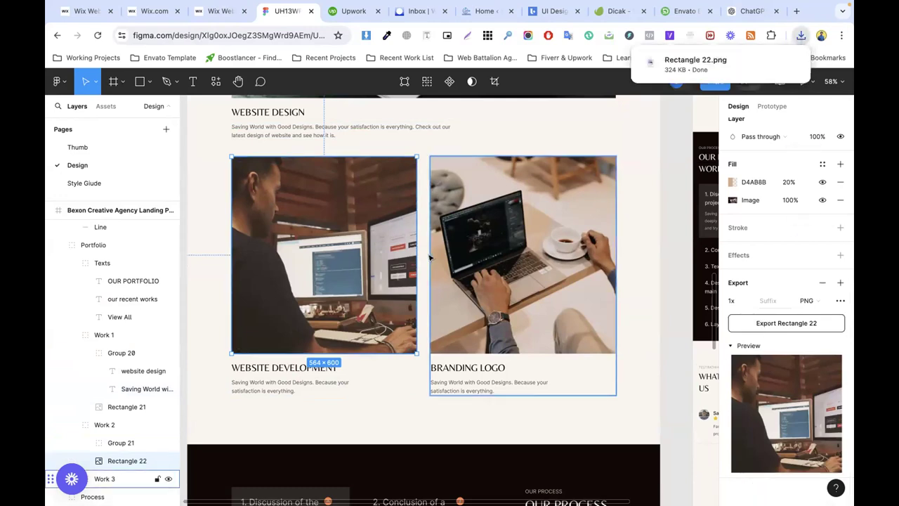
pyautogui.click(219, 11)
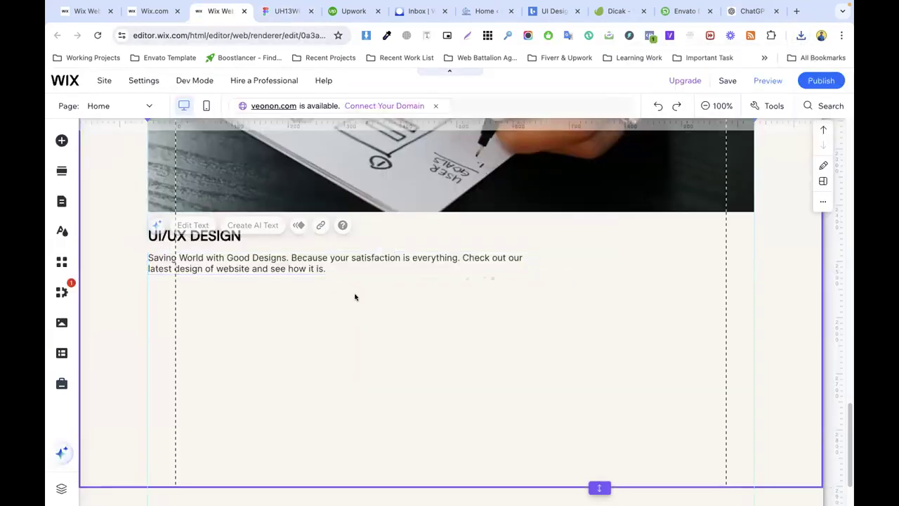
# Step: Duplicate the top image and move and resize the copy below the UI/UX DESIGN text
pyautogui.rightClick(376, 168)
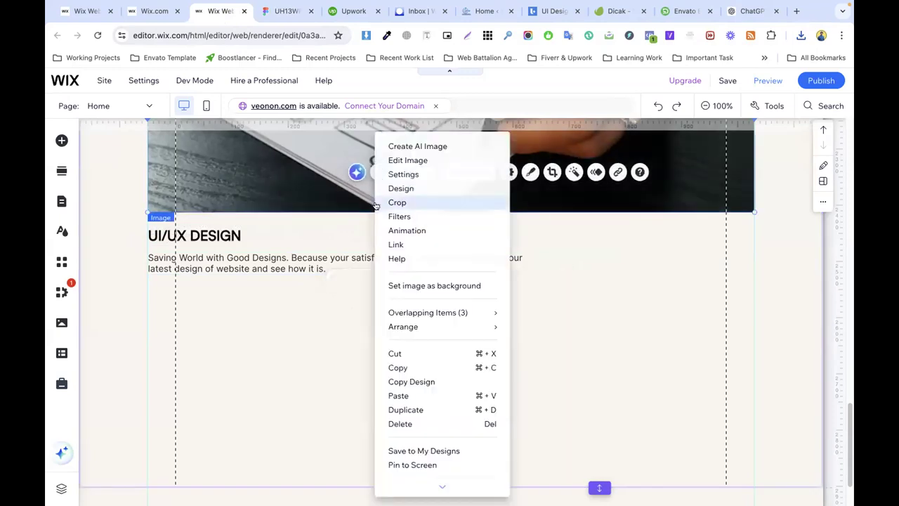
pyautogui.click(407, 408)
pyautogui.moveTo(353, 188); pyautogui.dragTo(355, 368)
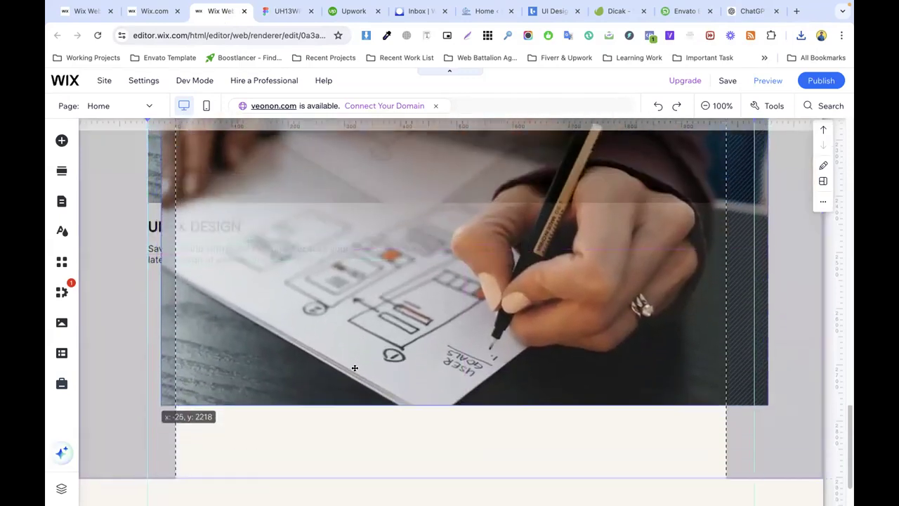
pyautogui.moveTo(420, 367); pyautogui.dragTo(420, 366)
pyautogui.click(111, 287)
pyautogui.moveTo(599, 410); pyautogui.dragTo(599, 500)
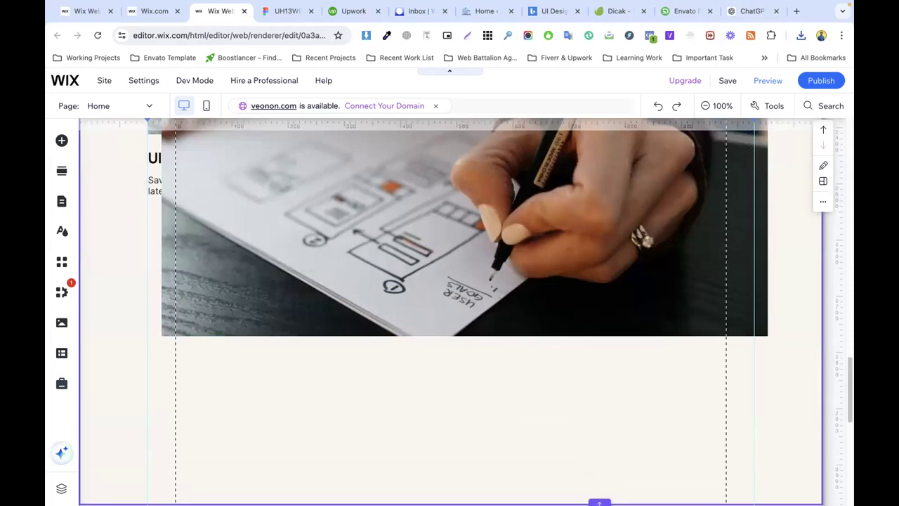
pyautogui.scroll(-1, 428, 293)
pyautogui.scroll(2, 385, 237)
pyautogui.moveTo(322, 285); pyautogui.dragTo(309, 411)
pyautogui.moveTo(751, 369); pyautogui.dragTo(454, 372)
# Step: Trim the image copy from the top so the text above is uncovered
pyautogui.scroll(-2, 504, 306)
pyautogui.click(504, 306)
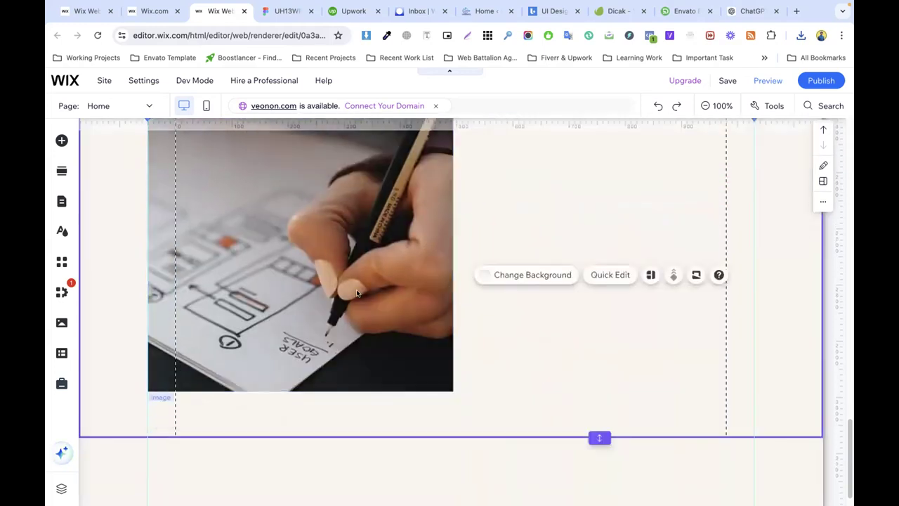
pyautogui.scroll(2, 319, 284)
pyautogui.click(319, 284)
pyautogui.moveTo(297, 144); pyautogui.dragTo(295, 213)
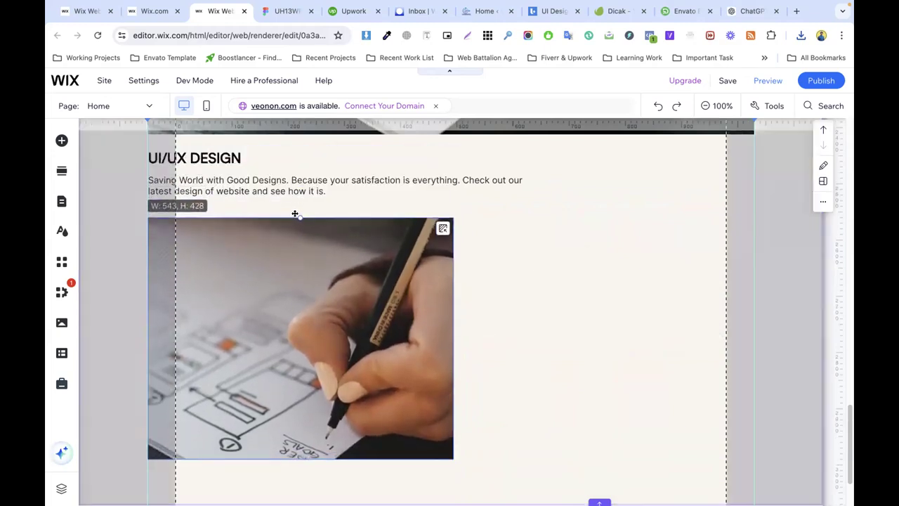
pyautogui.click(516, 261)
# Step: Duplicate the image beside the original, sizing both columns to 514 × 428 px
pyautogui.scroll(-1, 484, 257)
pyautogui.click(354, 364)
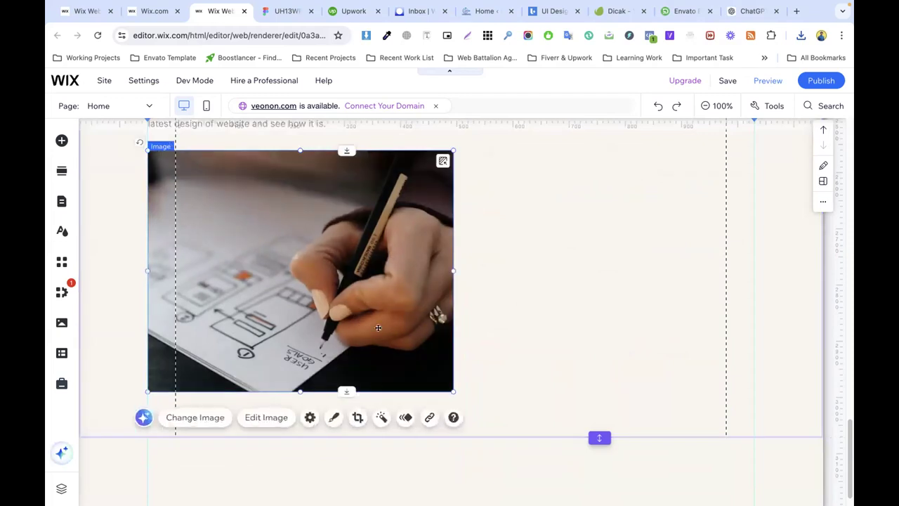
pyautogui.press('super+d')
pyautogui.moveTo(374, 280); pyautogui.dragTo(661, 266)
pyautogui.click(347, 259)
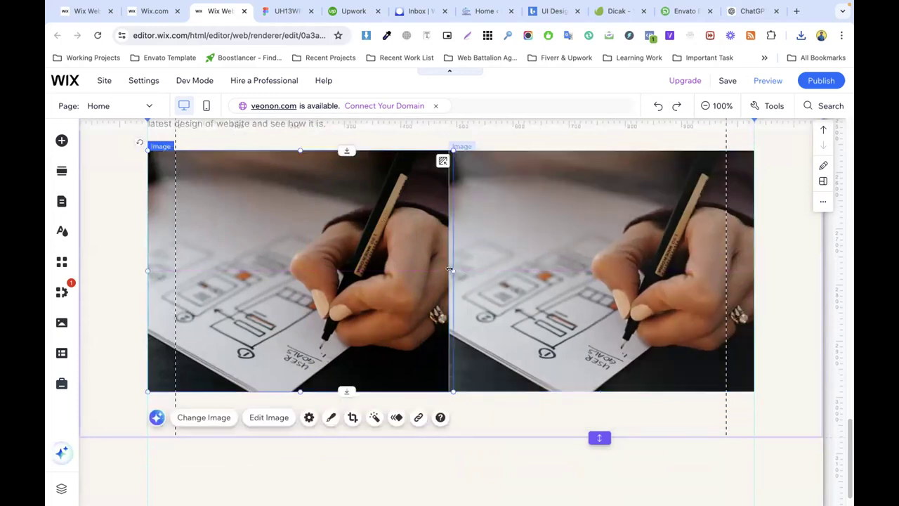
pyautogui.moveTo(451, 270)
pyautogui.mouseDown()
pyautogui.moveTo(467, 269)
pyautogui.moveTo(431, 269)
pyautogui.moveTo(459, 268)
pyautogui.mouseUp()
pyautogui.click(449, 268)
pyautogui.click(430, 274)
pyautogui.click(456, 268)
pyautogui.scroll(1, 437, 277)
pyautogui.click(358, 233)
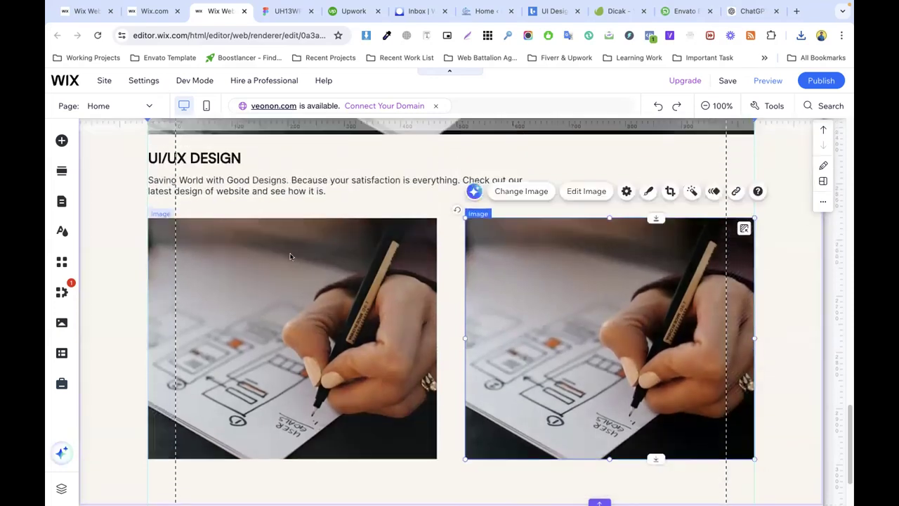
pyautogui.click(491, 271)
pyautogui.scroll(-2, 443, 293)
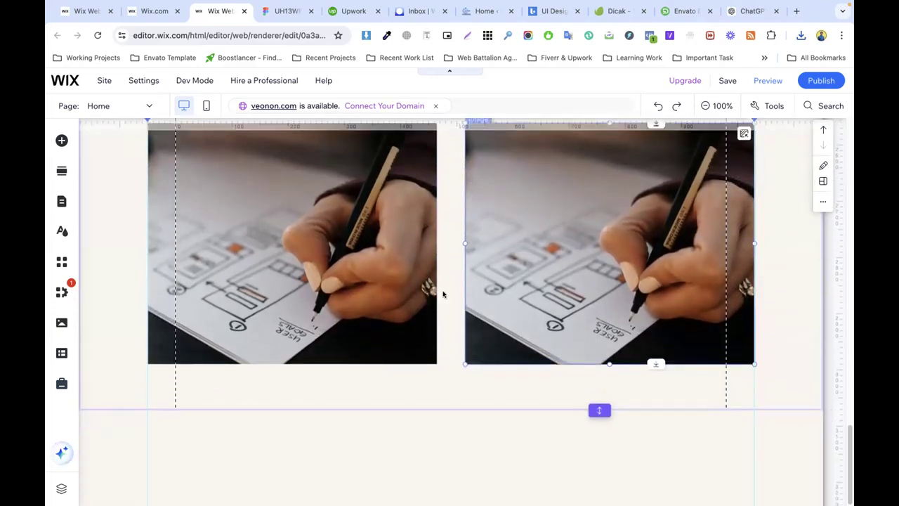
# Step: Make the portfolio section taller to leave room for the captions
pyautogui.click(454, 328)
pyautogui.moveTo(599, 410); pyautogui.dragTo(602, 477)
pyautogui.scroll(4, 297, 258)
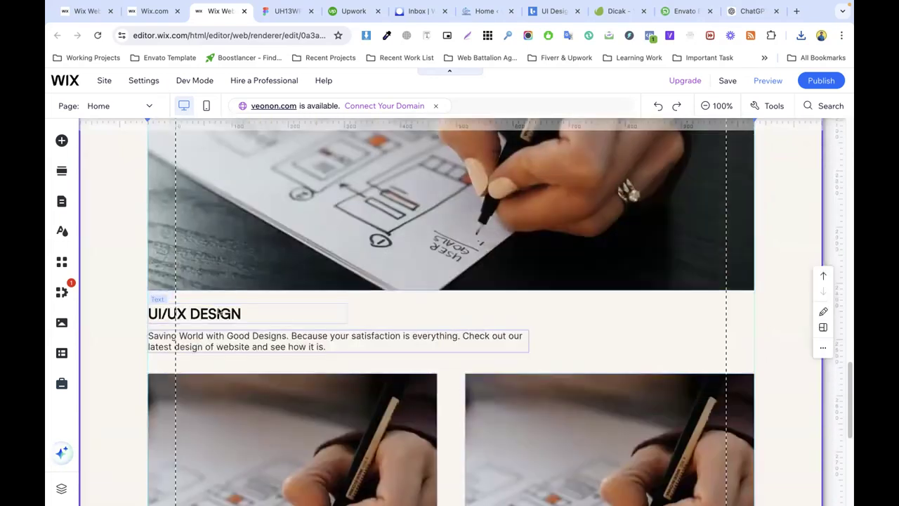
# Step: Duplicate the UI/UX DESIGN heading and paragraph below the left image, narrowing the paragraph to the image width
pyautogui.click(216, 310)
pyautogui.keyDown('shift'); pyautogui.click(228, 335); pyautogui.keyUp('shift')
pyautogui.rightClick(227, 335)
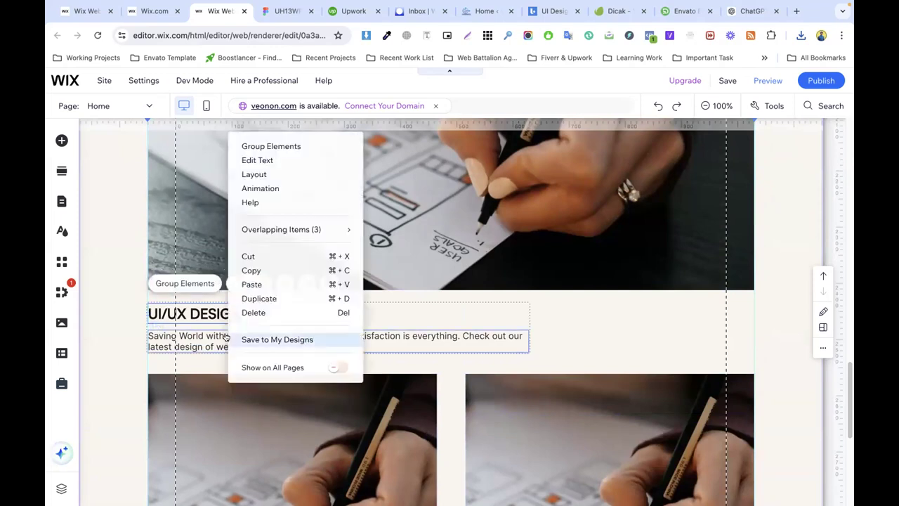
pyautogui.click(268, 299)
pyautogui.scroll(-2, 268, 302)
pyautogui.moveTo(317, 227); pyautogui.dragTo(311, 338)
pyautogui.scroll(-3, 311, 333)
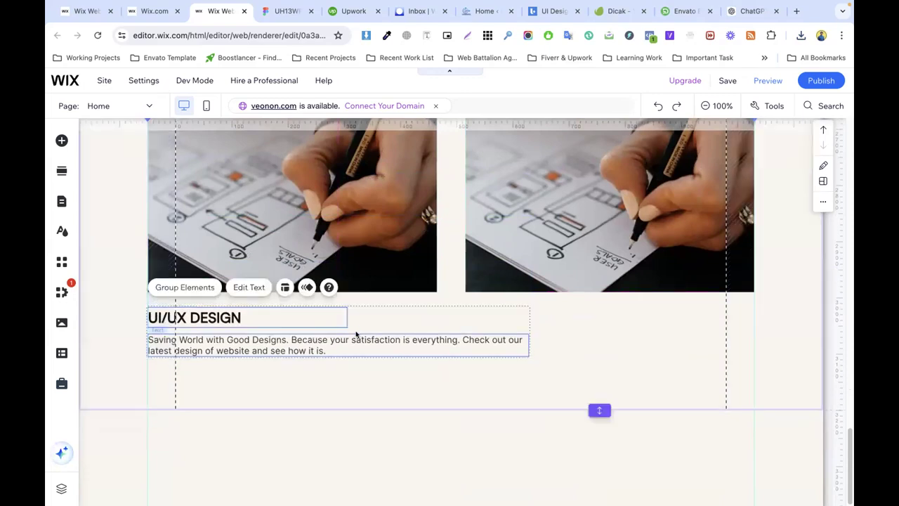
pyautogui.click(598, 342)
pyautogui.click(450, 347)
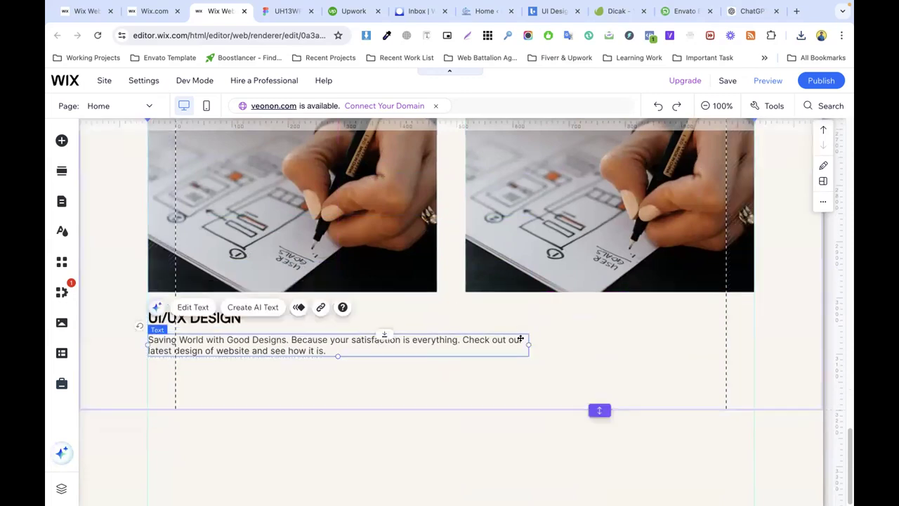
pyautogui.moveTo(523, 341); pyautogui.dragTo(401, 347)
pyautogui.click(290, 320)
# Step: Copy that heading and paragraph pair and place it under the right image
pyautogui.click(290, 320)
pyautogui.keyDown('shift'); pyautogui.click(232, 339); pyautogui.keyUp('shift')
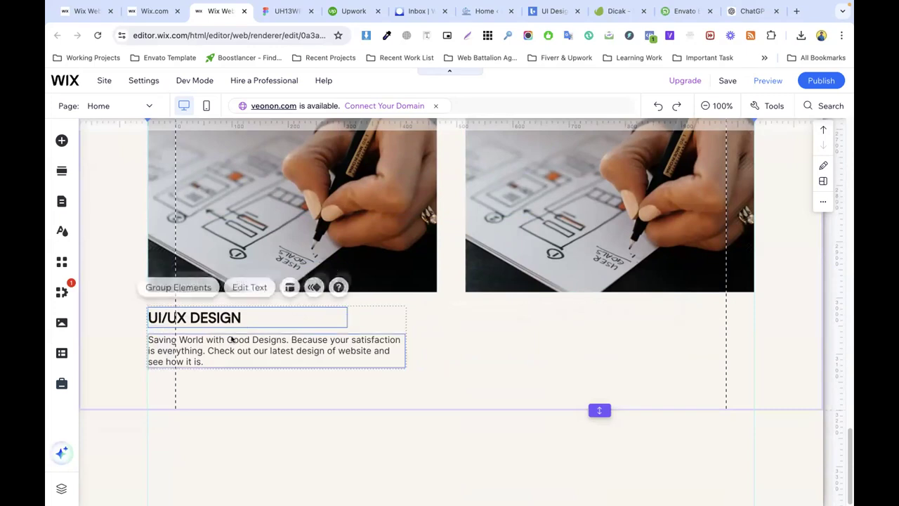
pyautogui.hotkey('ctrl', 'c')
pyautogui.hotkey('ctrl', 'v')
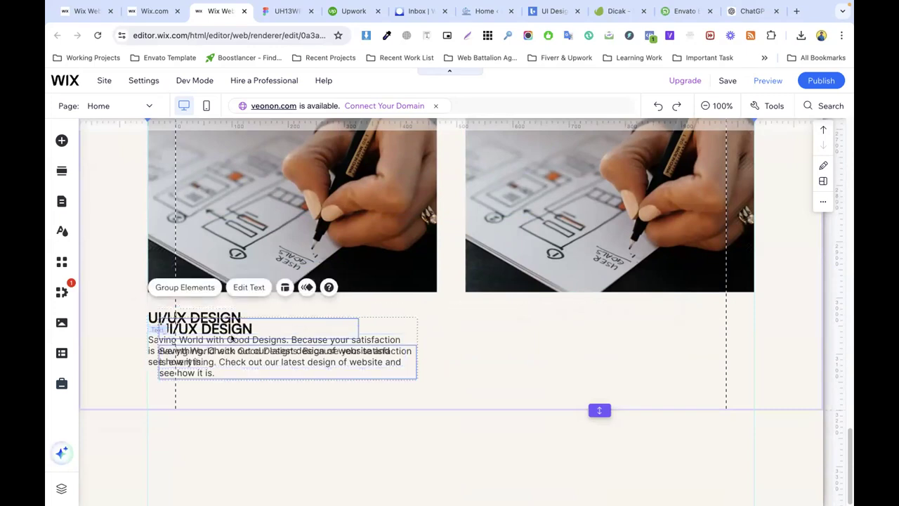
pyautogui.moveTo(232, 339); pyautogui.dragTo(559, 337)
pyautogui.scroll(2, 502, 301)
# Step: Return to the Figma design and scroll down to the Our Process section
pyautogui.scroll(-2, 500, 299)
pyautogui.click(284, 11)
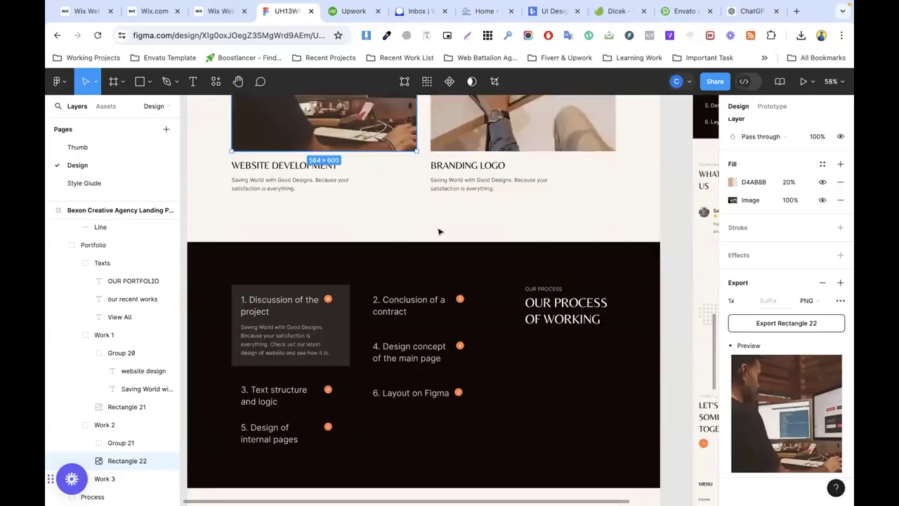
pyautogui.scroll(-2, 467, 187)
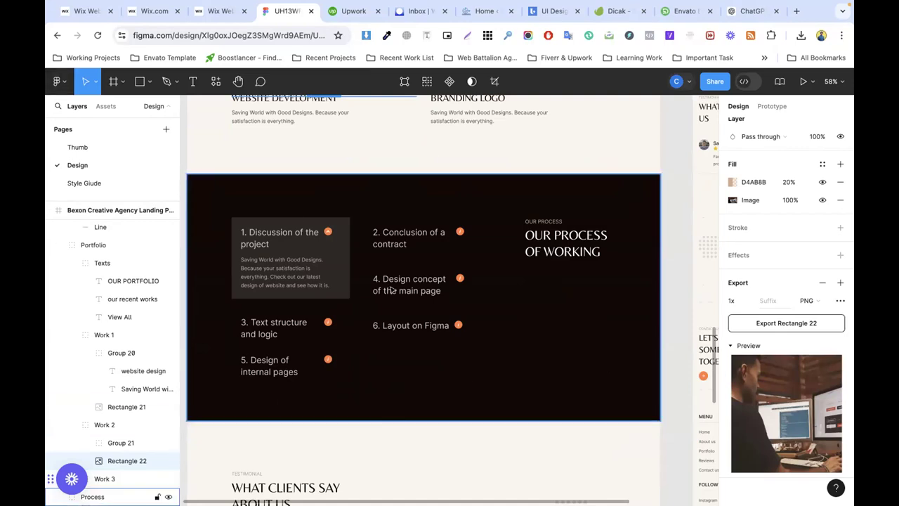
# Step: Look over the Our Process and 'What Clients Say About Us' sections of the Figma design
pyautogui.scroll(-5, 391, 290)
pyautogui.scroll(4, 356, 255)
pyautogui.scroll(-3, 421, 263)
pyautogui.scroll(-3, 453, 269)
pyautogui.scroll(3, 454, 269)
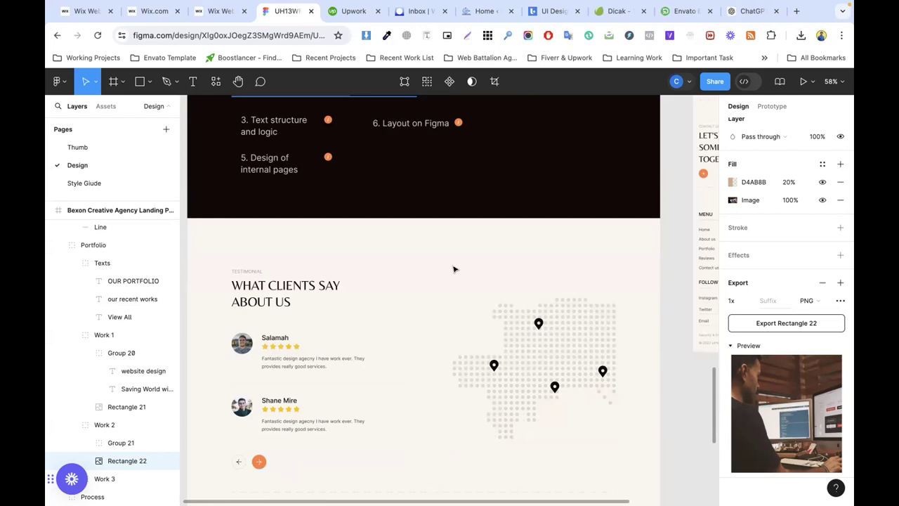
pyautogui.click(215, 11)
# Step: Insert a blank section below and give it a solid near-black #110804 background
pyautogui.click(459, 410)
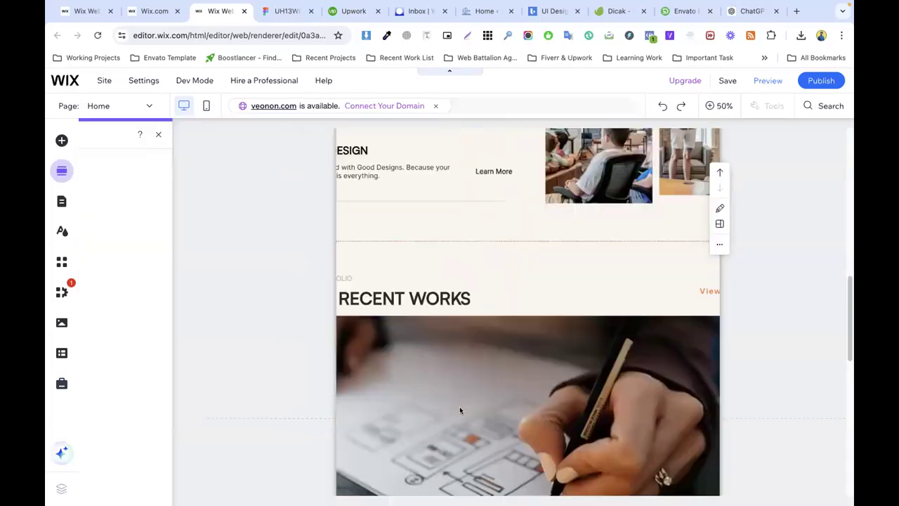
pyautogui.click(103, 163)
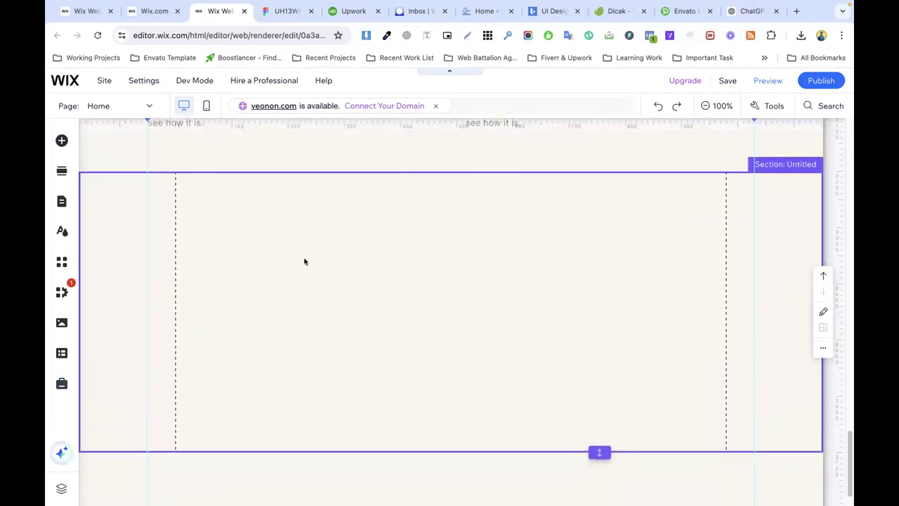
pyautogui.click(341, 232)
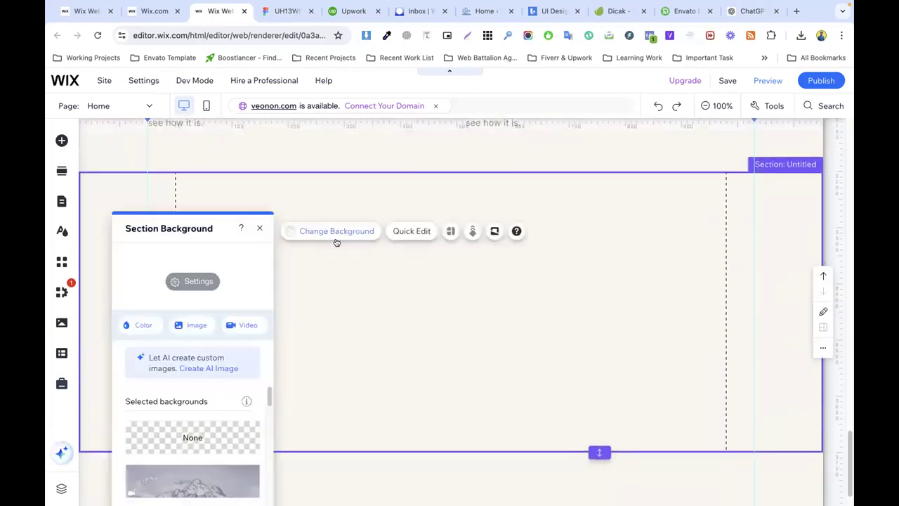
pyautogui.click(141, 326)
pyautogui.click(185, 351)
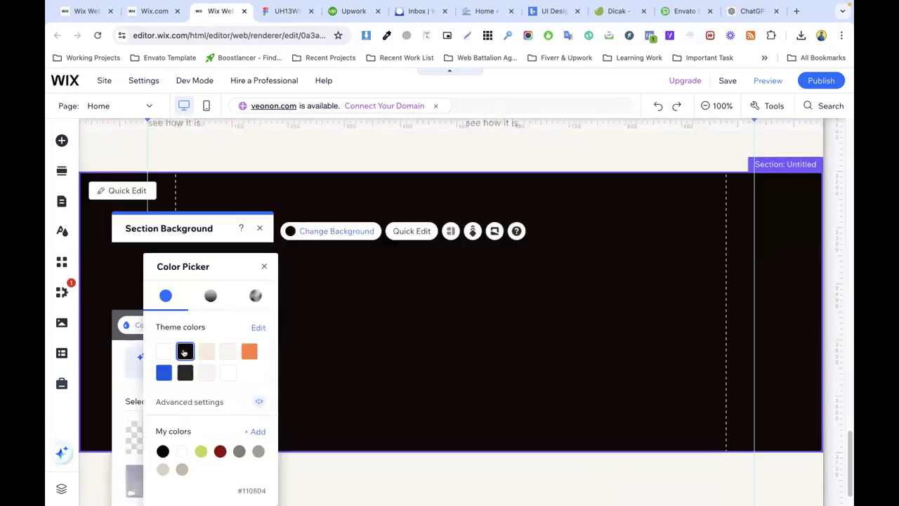
pyautogui.click(382, 332)
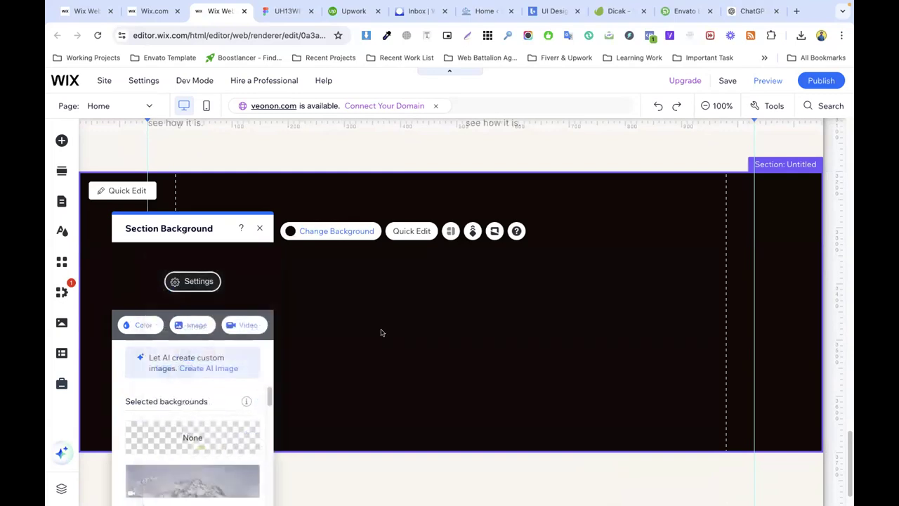
pyautogui.click(287, 11)
pyautogui.scroll(5, 345, 212)
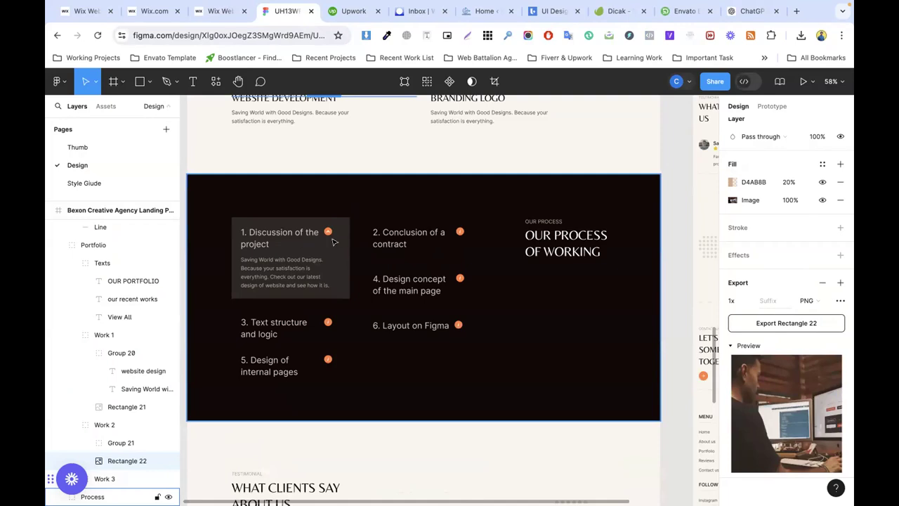
# Step: Inspect the first Process card's heading and description and the orange step icons in Figma
pyautogui.click(284, 271)
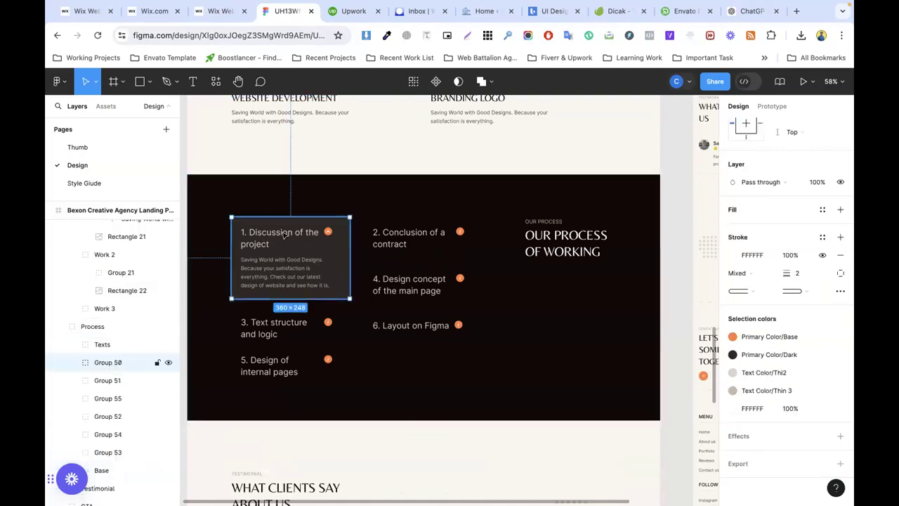
pyautogui.doubleClick(270, 275)
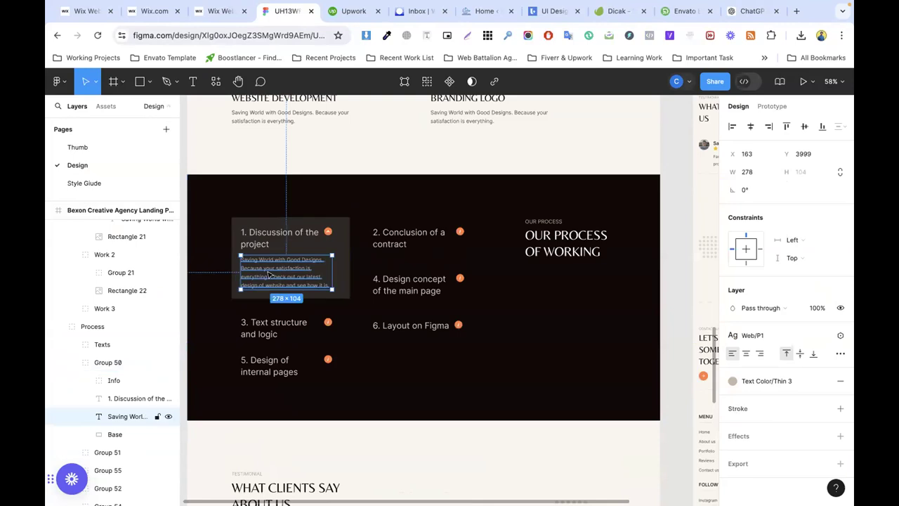
pyautogui.doubleClick(448, 231)
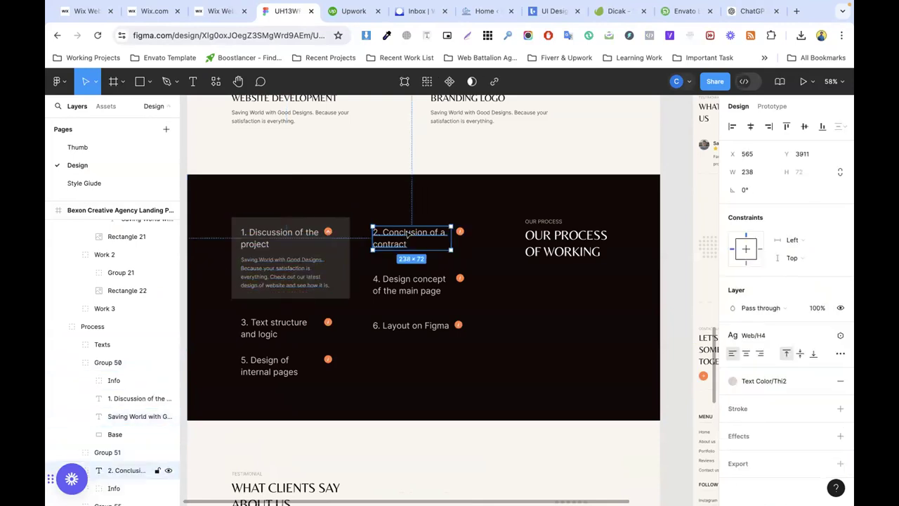
pyautogui.click(460, 231)
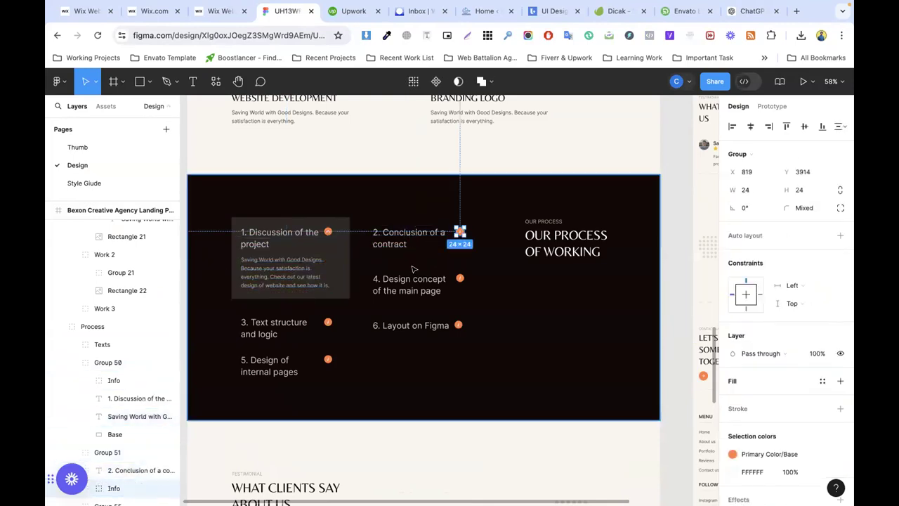
pyautogui.click(459, 279)
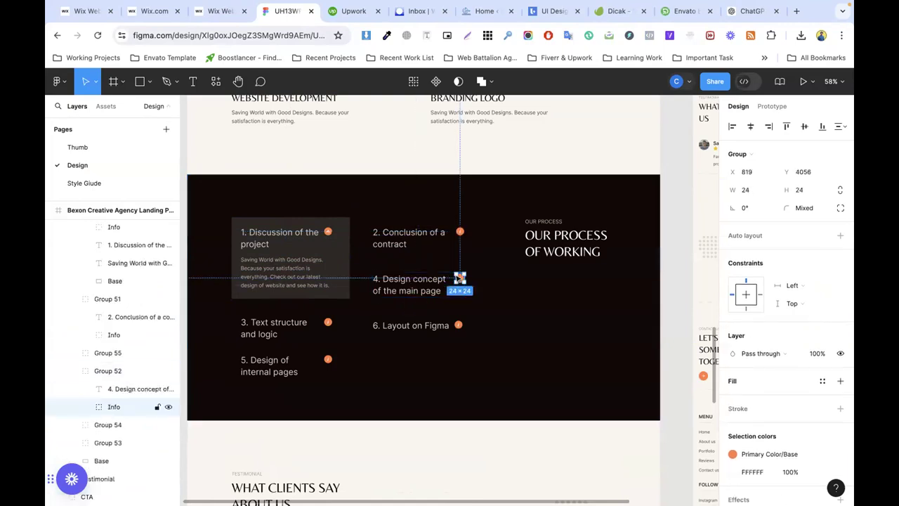
pyautogui.tripleClick(458, 325)
pyautogui.click(512, 317)
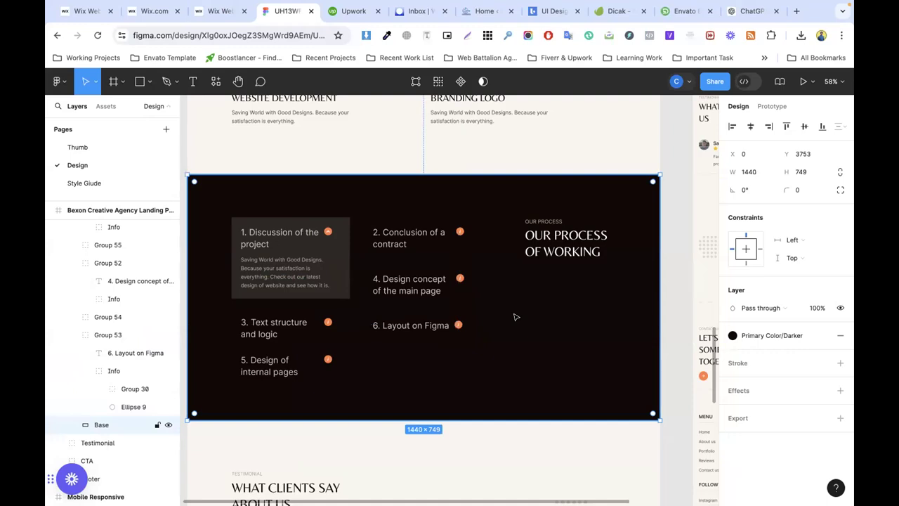
pyautogui.click(459, 231)
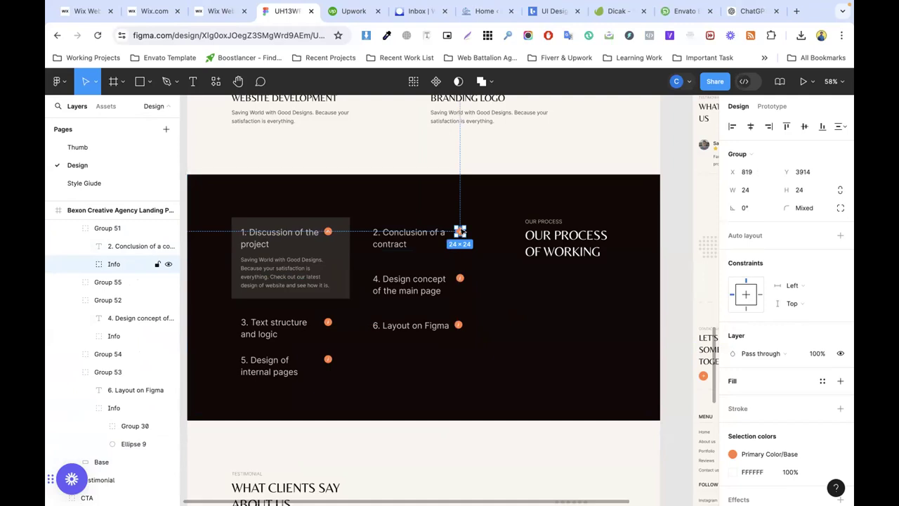
pyautogui.click(265, 258)
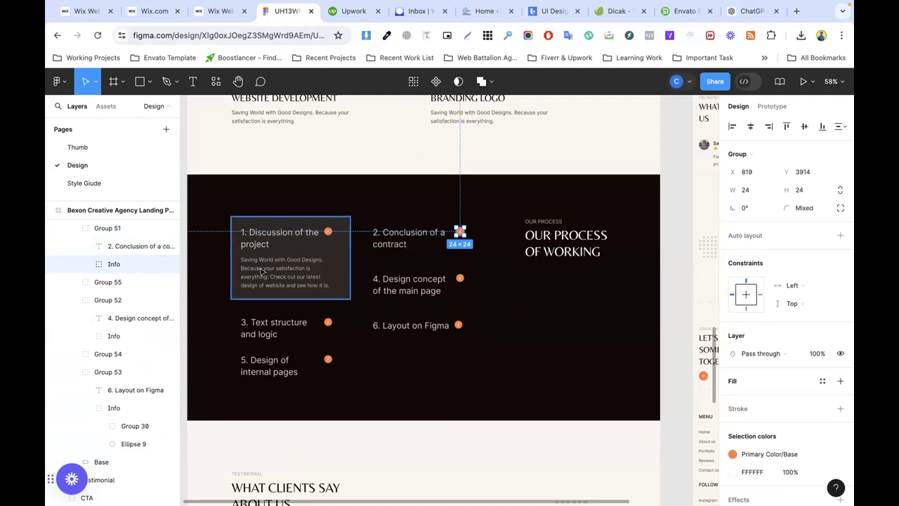
pyautogui.doubleClick(272, 273)
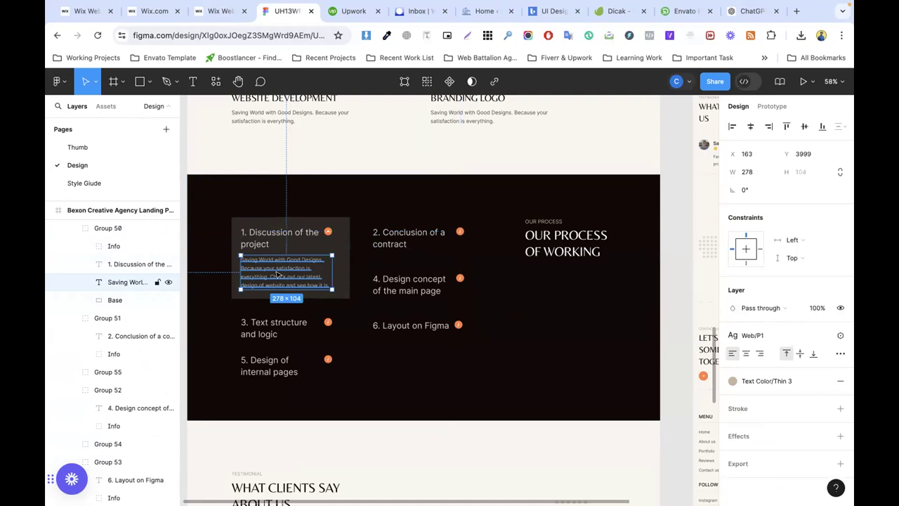
pyautogui.click(217, 11)
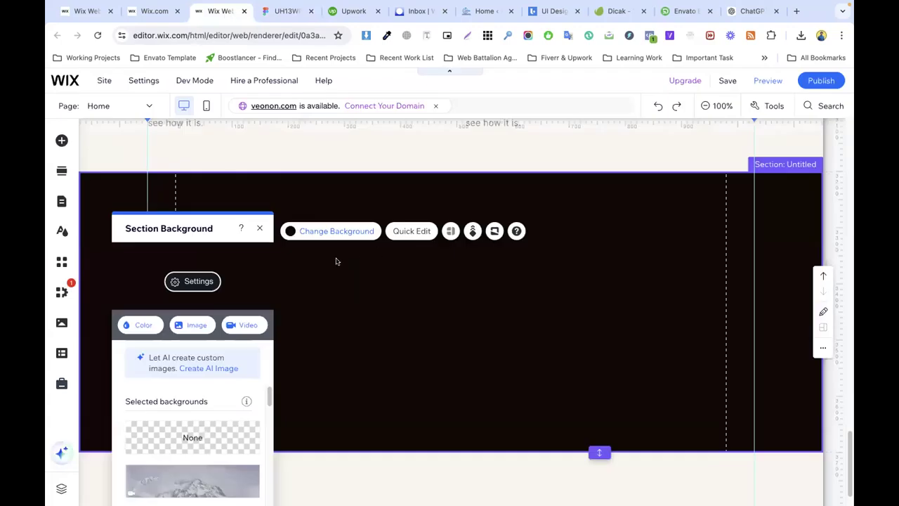
# Step: Close the Wix section background settings and reopen the accidentally closed Figma tab
pyautogui.click(259, 230)
pyautogui.click(310, 11)
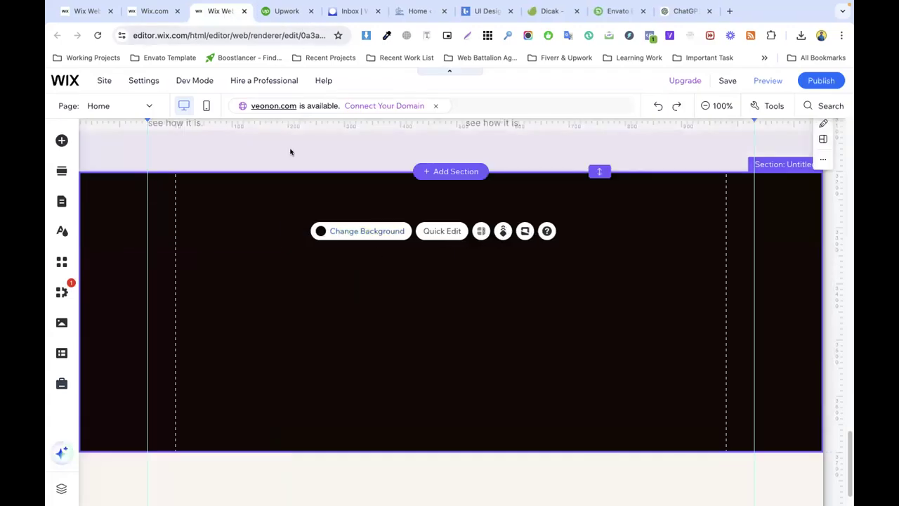
pyautogui.press('super+shift+t')
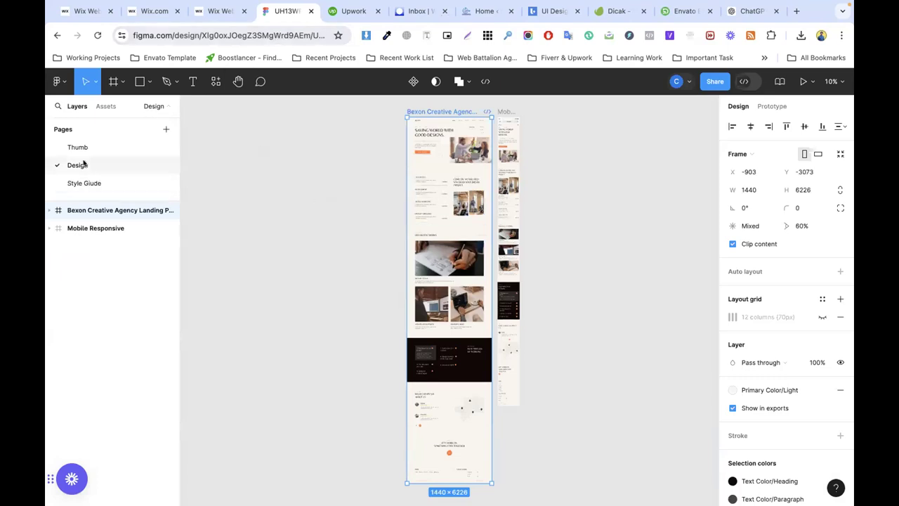
# Step: Zoom and pan the Figma canvas to the Our Process section with its six steps
pyautogui.scroll(5, 476, 197)
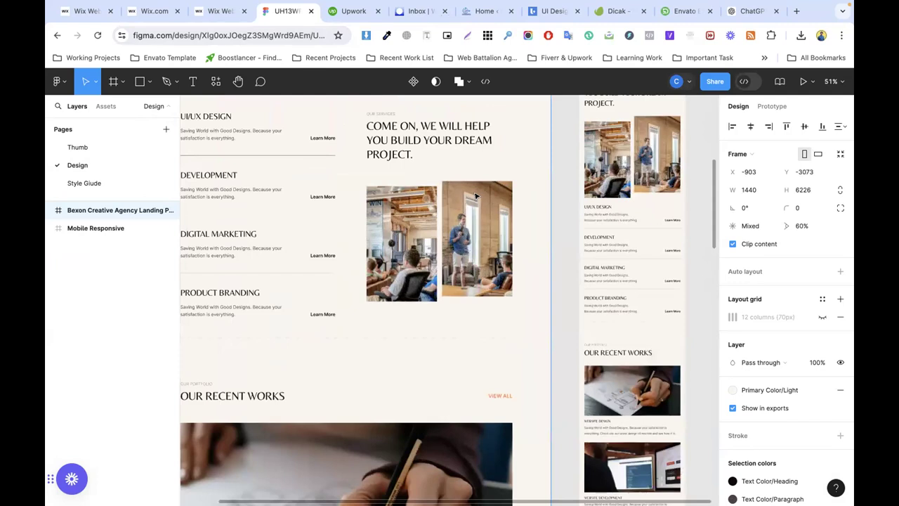
pyautogui.scroll(-6, 411, 216)
pyautogui.scroll(-2, 412, 216)
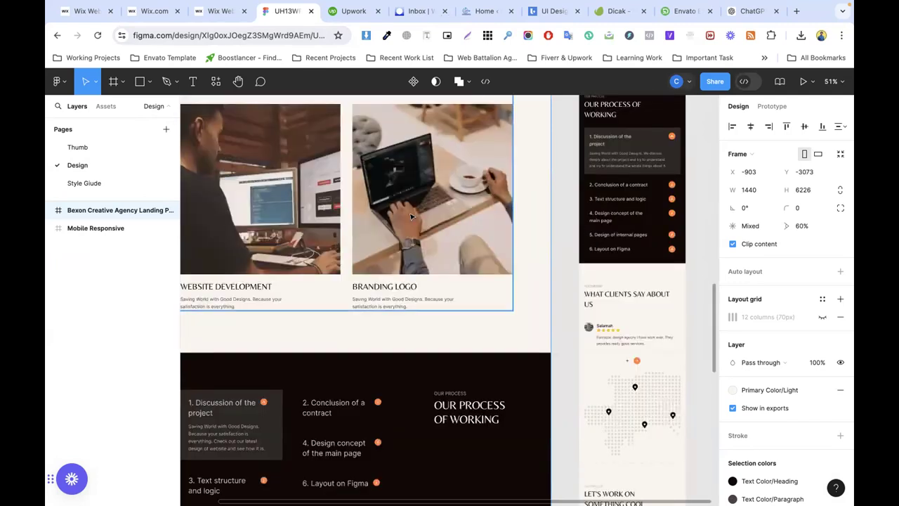
pyautogui.scroll(-3, 412, 216)
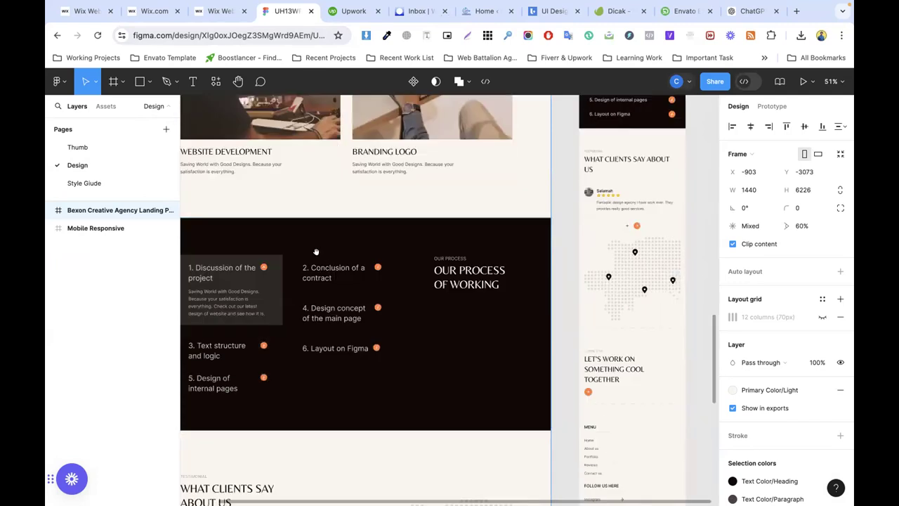
pyautogui.hscroll(-3, 365, 249)
pyautogui.scroll(-1, 365, 249)
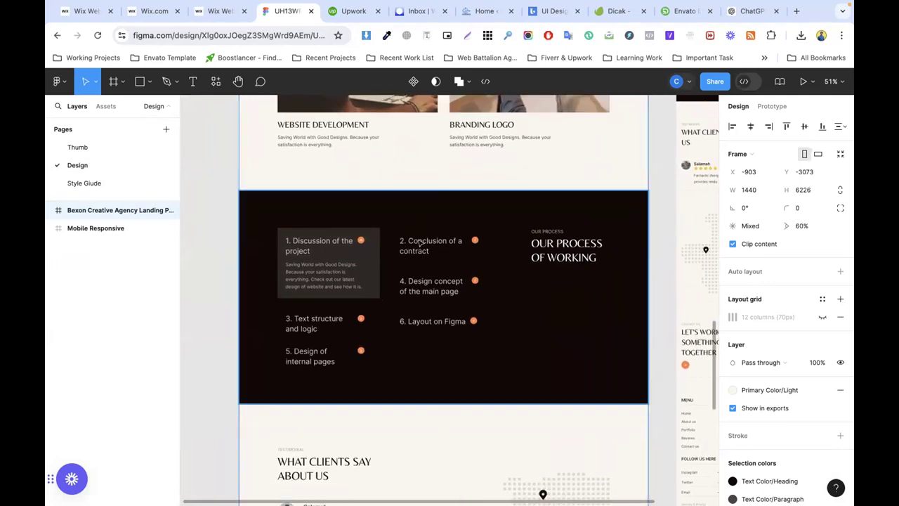
pyautogui.scroll(2, 381, 235)
pyautogui.hscroll(-3, 342, 241)
pyautogui.scroll(-2, 343, 241)
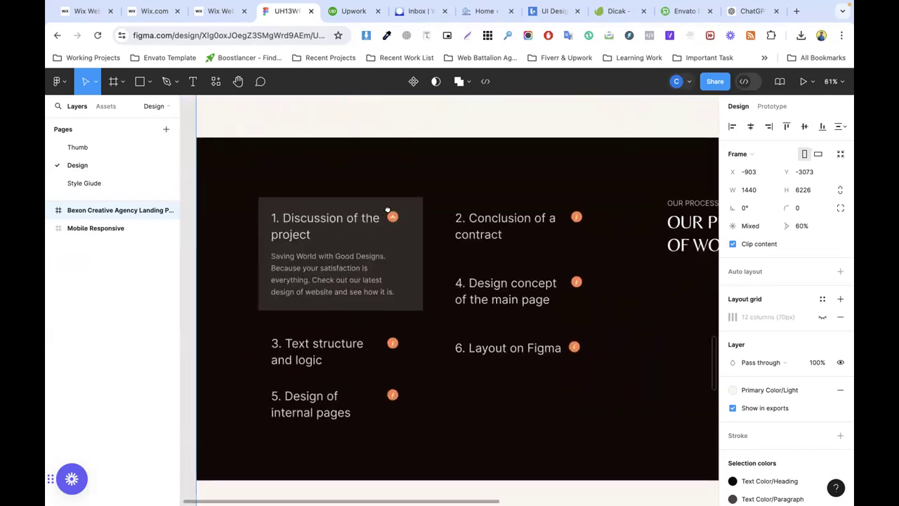
# Step: Make the black section taller and drop a light container box into it
pyautogui.click(218, 11)
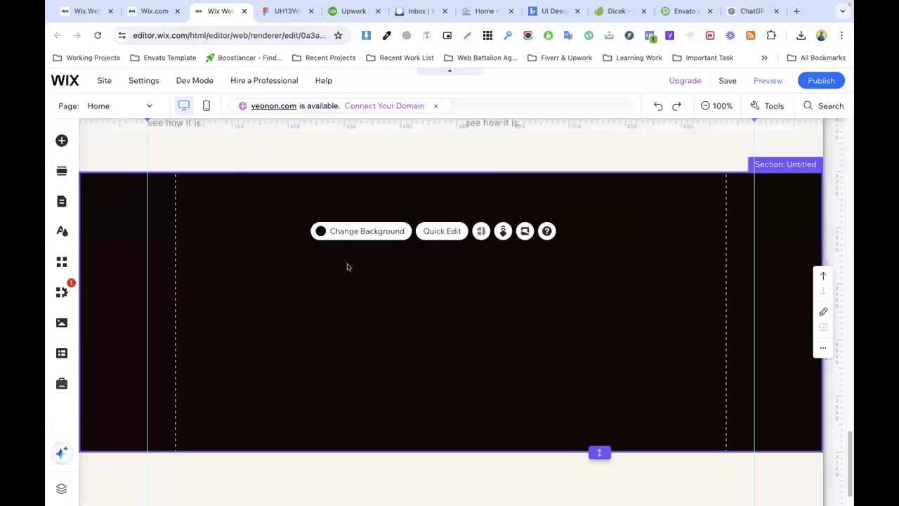
pyautogui.scroll(1, 347, 267)
pyautogui.scroll(-2, 398, 303)
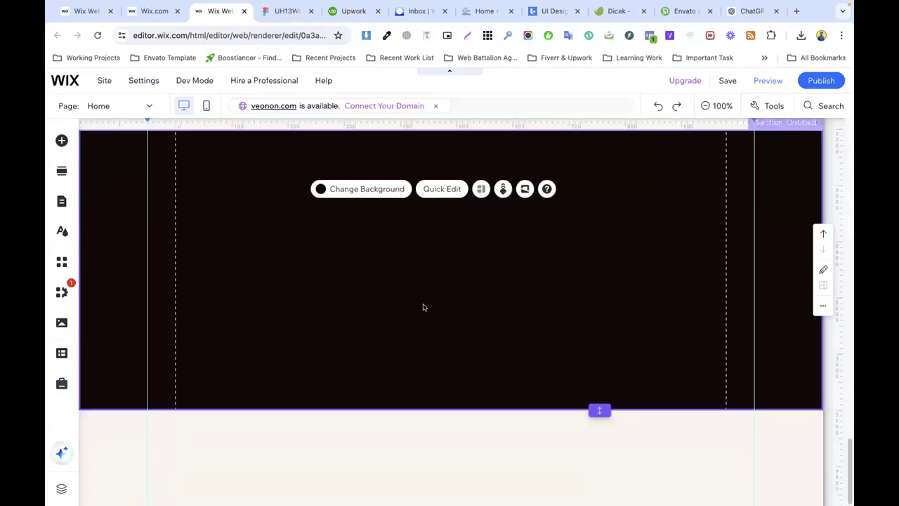
pyautogui.moveTo(600, 410); pyautogui.dragTo(599, 450)
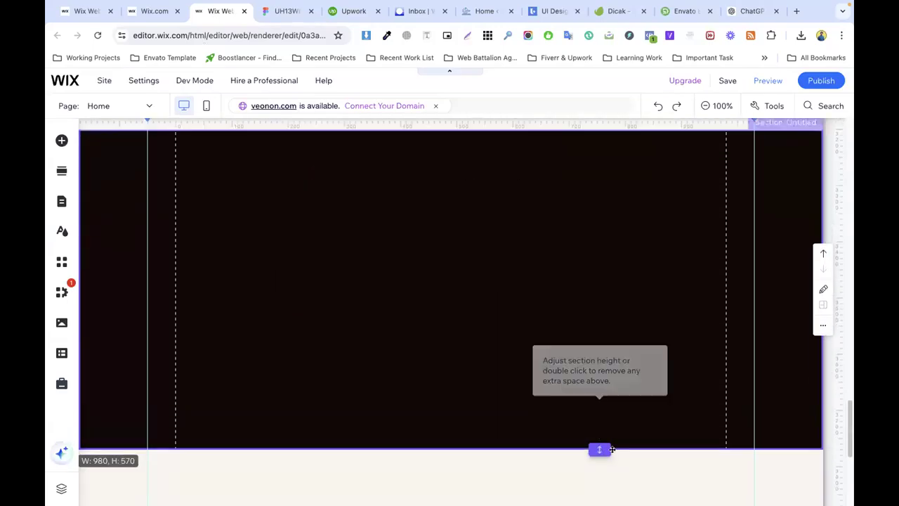
pyautogui.click(62, 141)
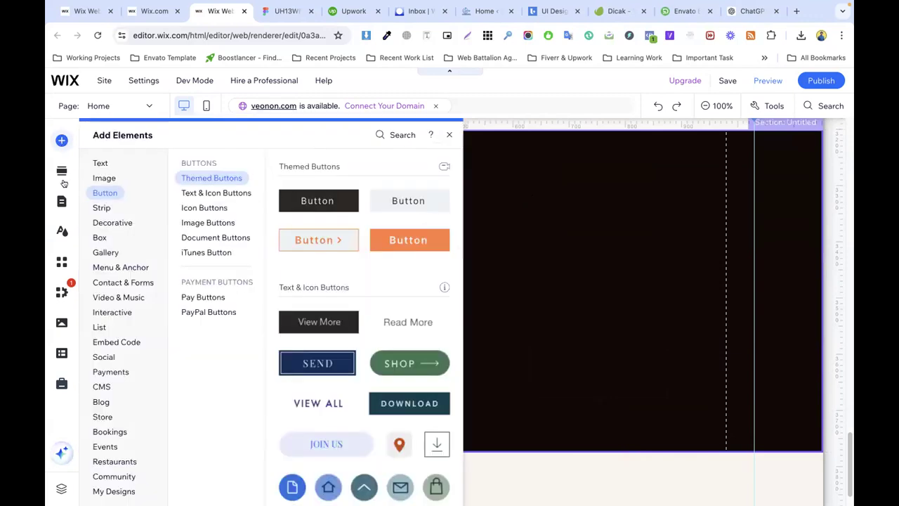
pyautogui.moveTo(91, 241)
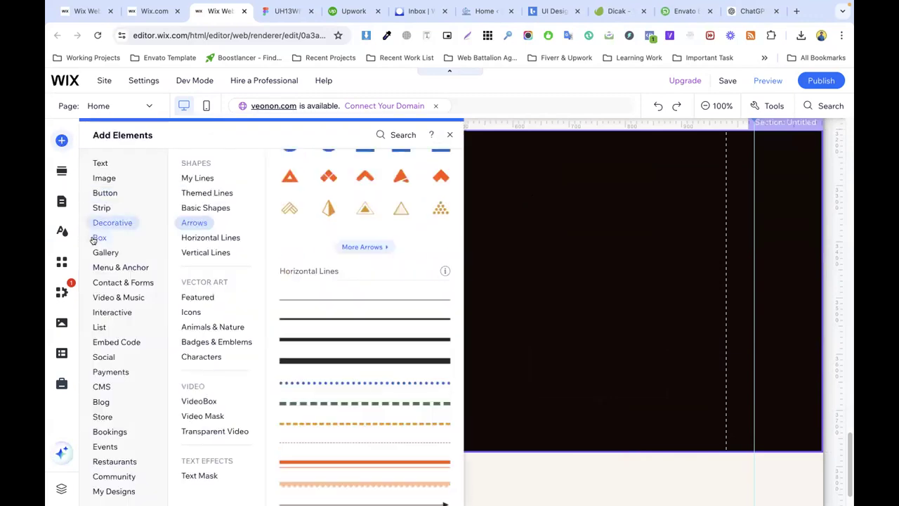
pyautogui.moveTo(302, 214); pyautogui.dragTo(287, 257)
# Step: Narrow the container box to the width of the first Figma process card
pyautogui.click(285, 11)
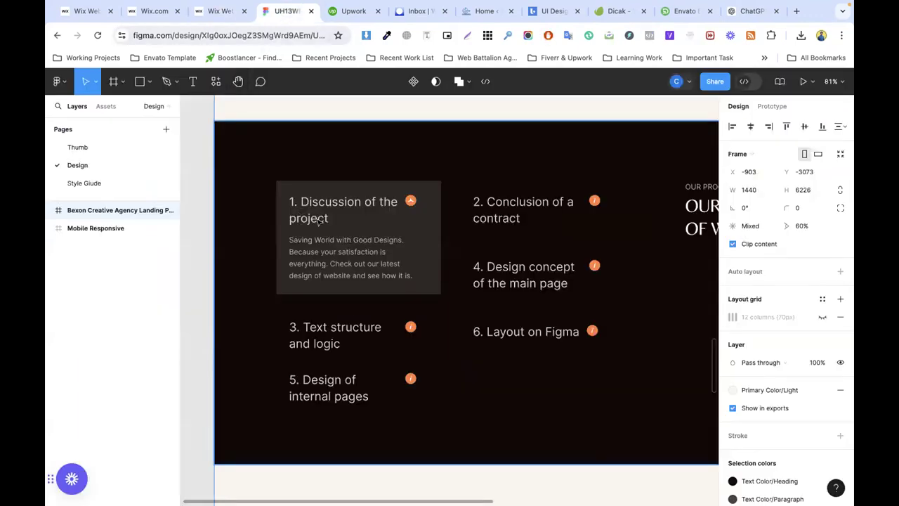
pyautogui.scroll(5, 319, 221)
pyautogui.scroll(-3, 327, 221)
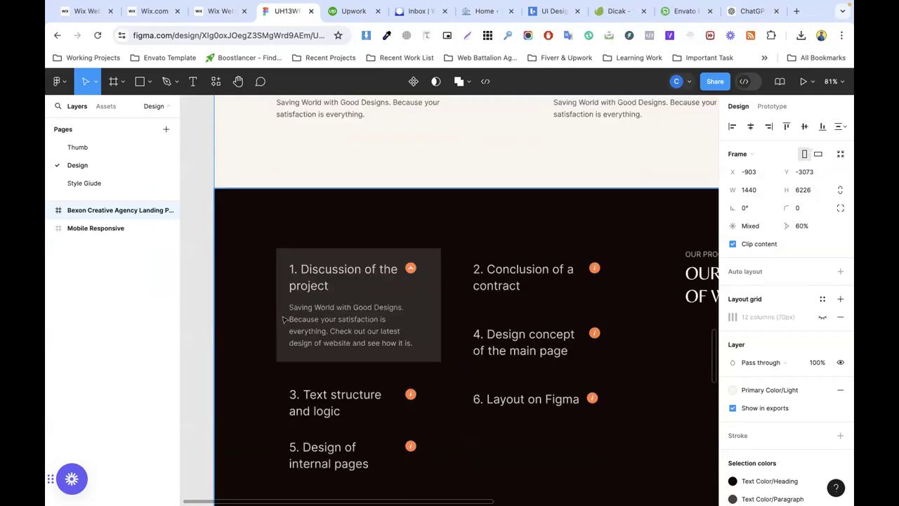
pyautogui.click(215, 11)
pyautogui.scroll(2, 260, 237)
pyautogui.scroll(-2, 378, 240)
pyautogui.moveTo(464, 238); pyautogui.dragTo(364, 238)
pyautogui.click(453, 220)
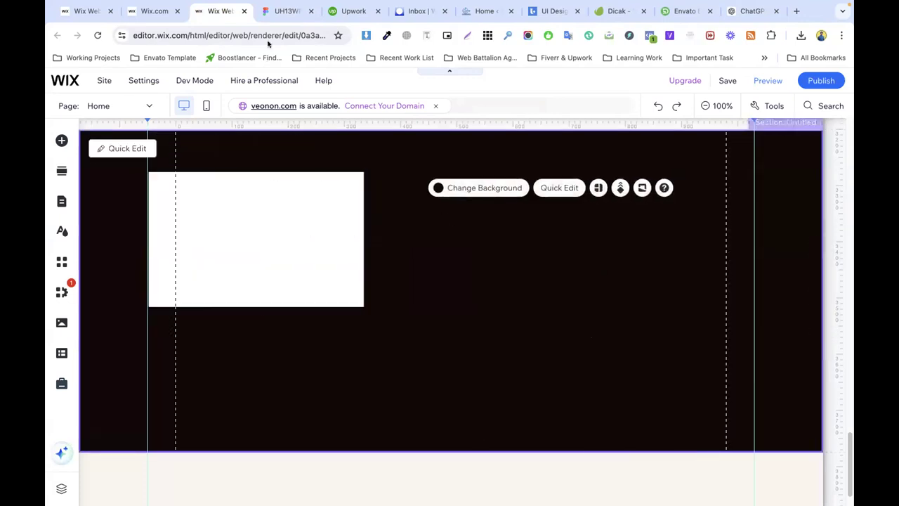
pyautogui.click(285, 12)
# Step: Copy the 'Discussion of the project' heading from Figma and paste it into the Wix section
pyautogui.click(337, 270)
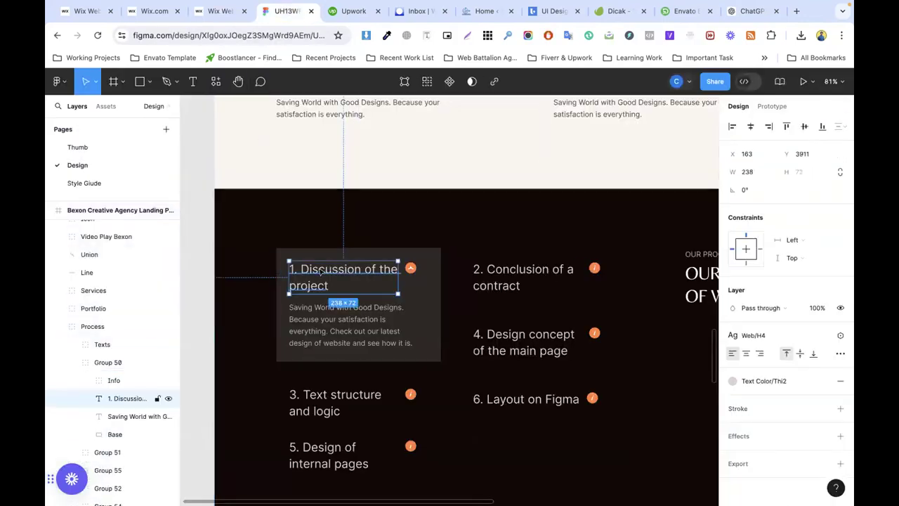
pyautogui.doubleClick(320, 271)
pyautogui.hotkey('ctrl', 'c')
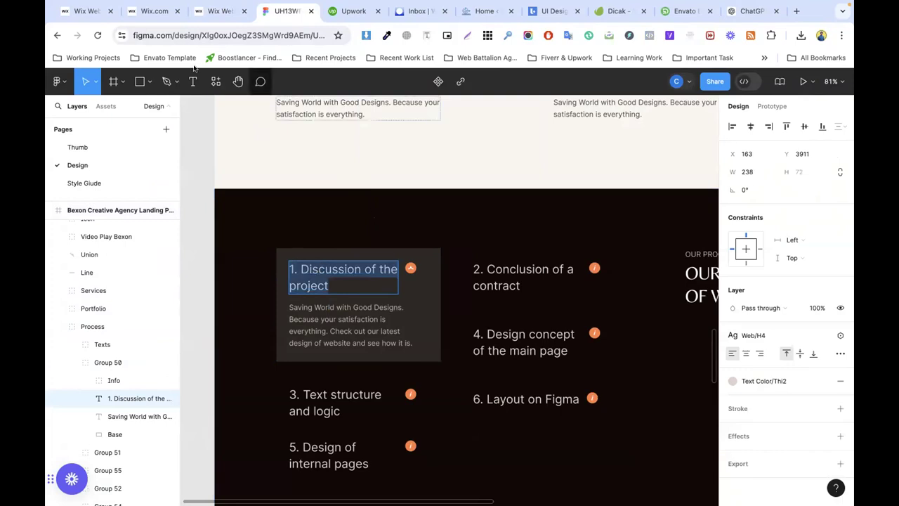
pyautogui.hotkey('ctrl', 'shift', 'Tab')
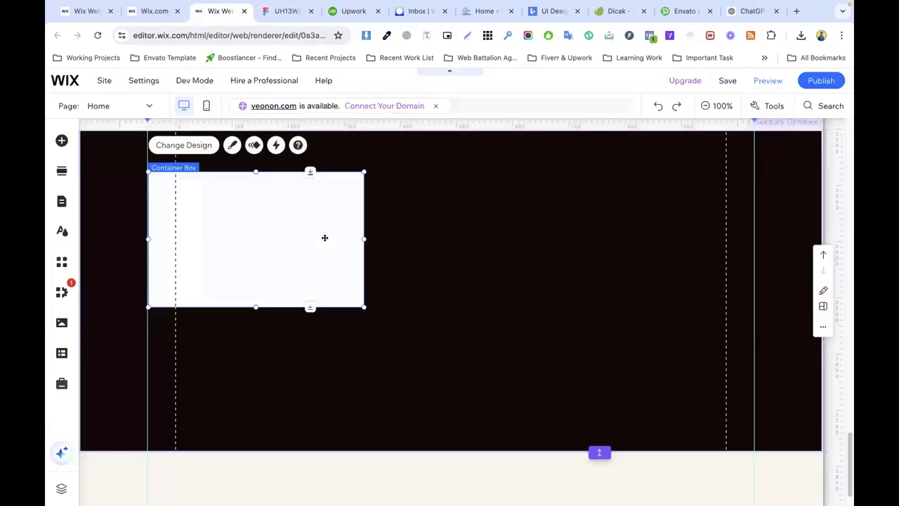
pyautogui.hotkey('ctrl', 'v')
pyautogui.doubleClick(418, 288)
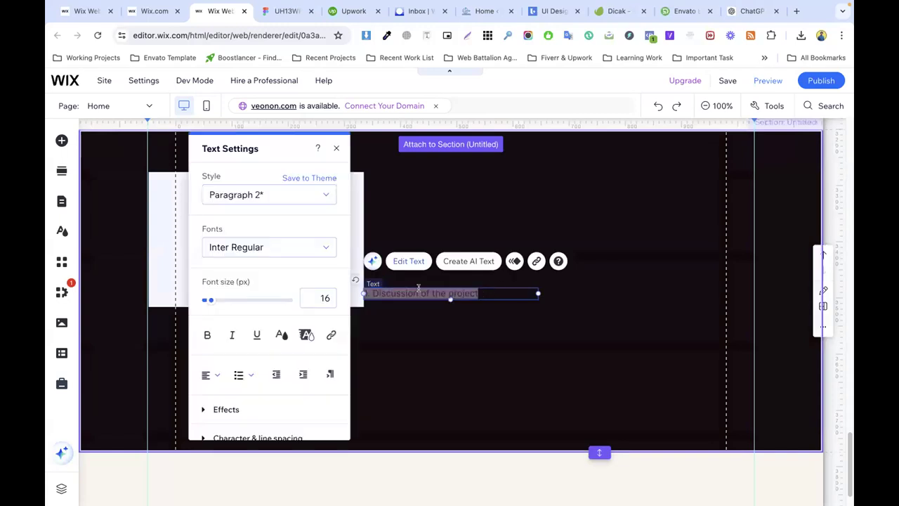
# Step: Copy the card background's hex colour 2F2927 from the Figma design
pyautogui.click(287, 11)
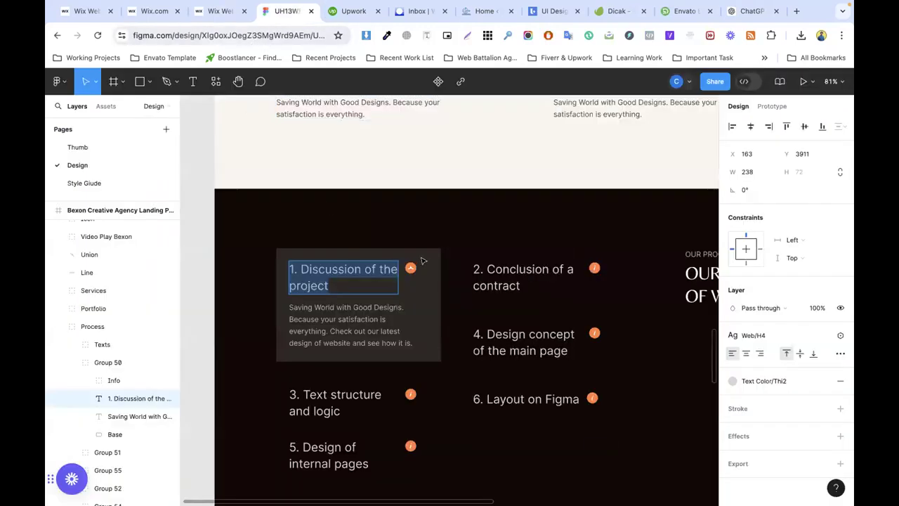
pyautogui.click(422, 261)
pyautogui.click(822, 336)
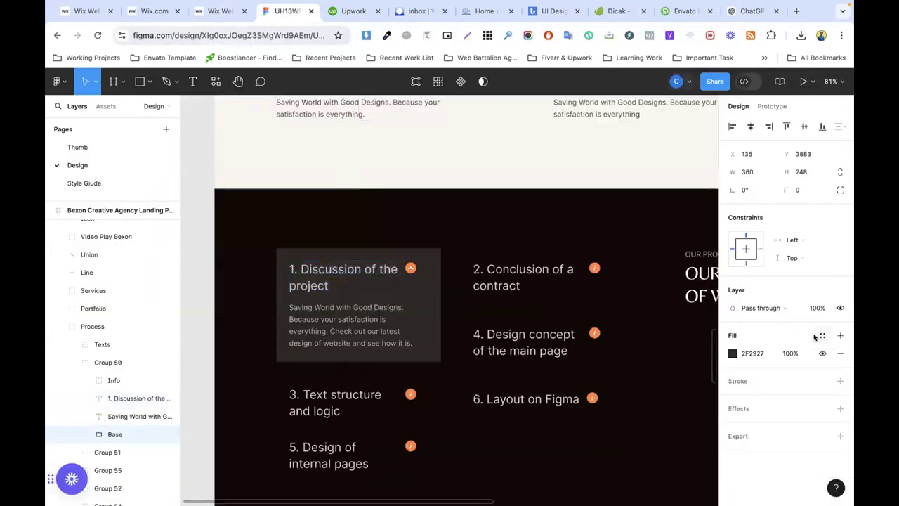
pyautogui.click(758, 353)
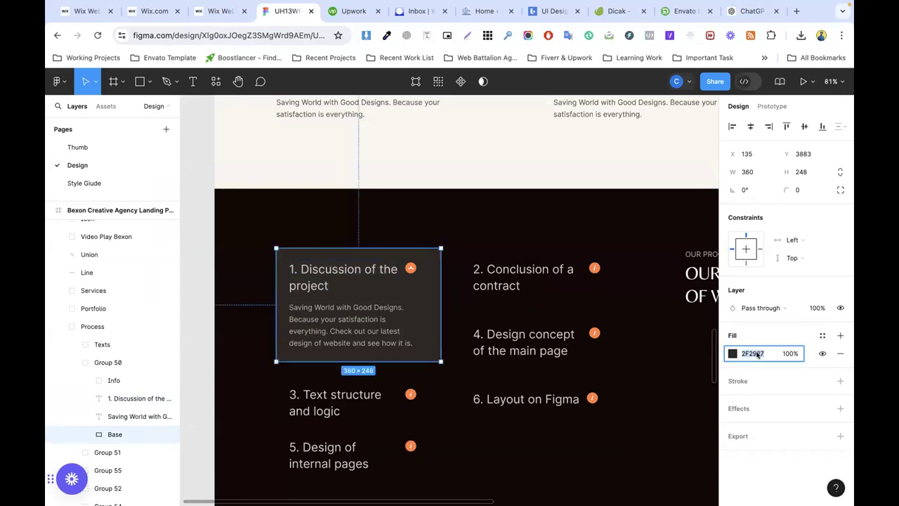
pyautogui.click(220, 11)
# Step: Open the container box's Customize Design fill settings
pyautogui.click(418, 321)
pyautogui.click(349, 230)
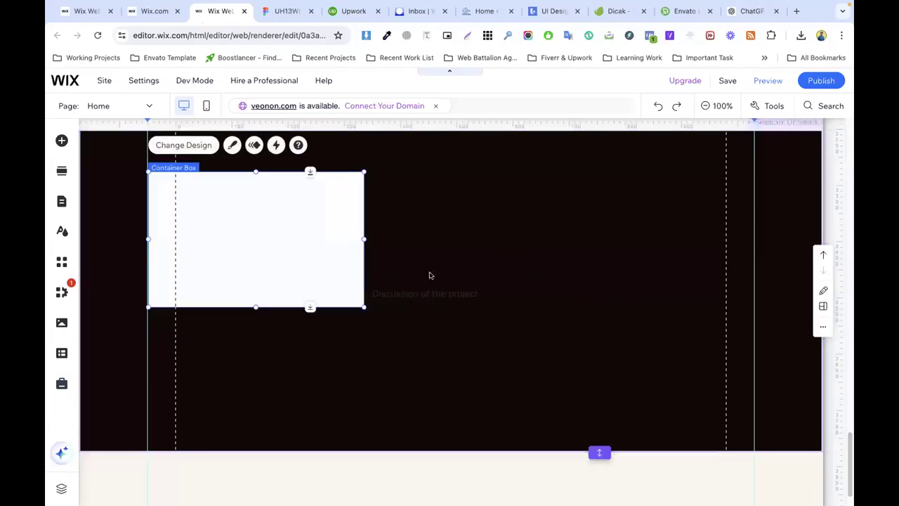
pyautogui.click(232, 145)
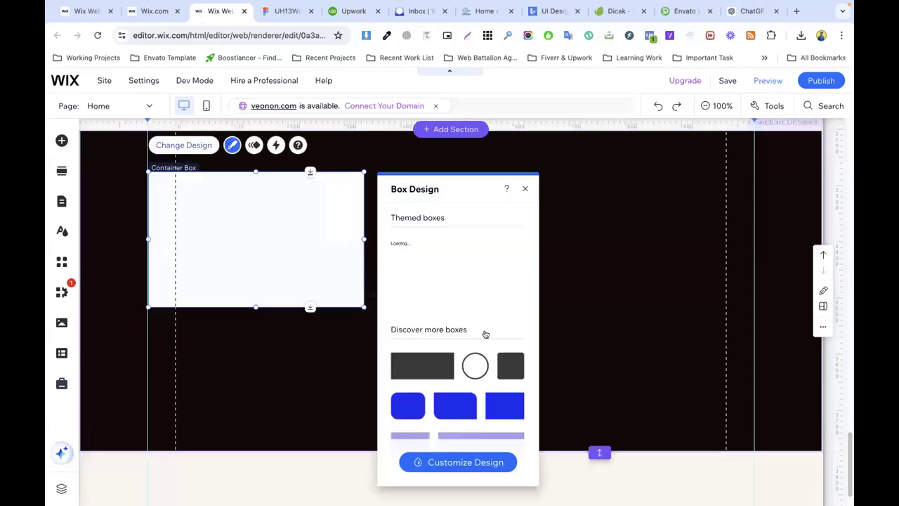
pyautogui.click(441, 465)
pyautogui.click(456, 255)
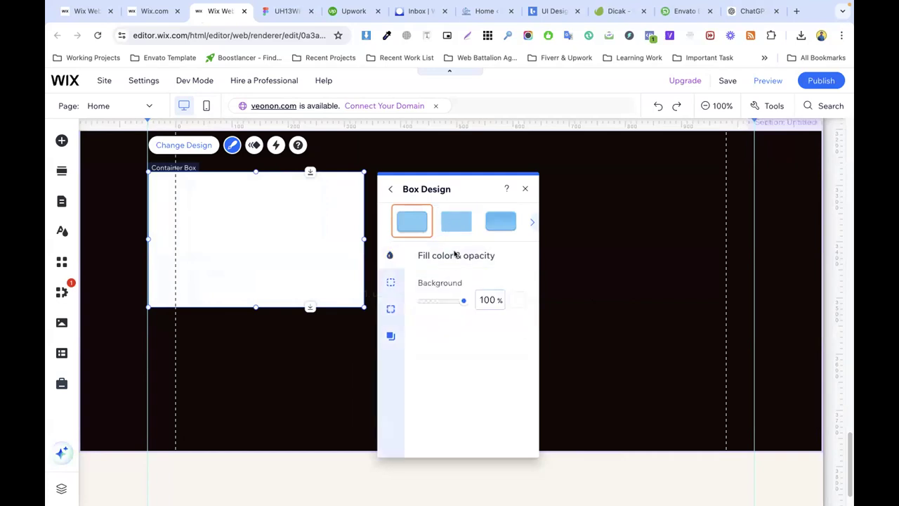
pyautogui.moveTo(456, 188); pyautogui.dragTo(555, 157)
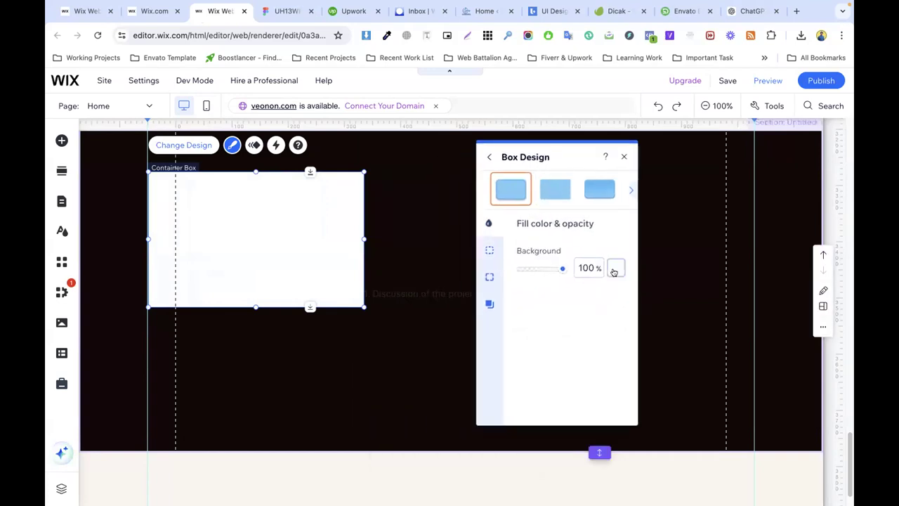
# Step: Fill the box with custom colour #2F2927 and move the heading text inside it
pyautogui.click(615, 269)
pyautogui.click(728, 417)
pyautogui.click(703, 449)
pyautogui.write('#2F2927')
pyautogui.click(720, 480)
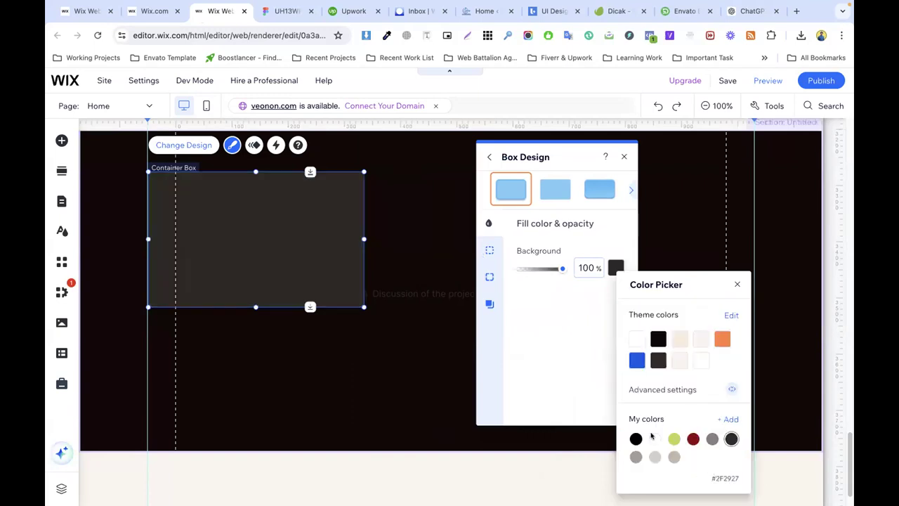
pyautogui.click(289, 347)
pyautogui.click(295, 345)
pyautogui.click(285, 239)
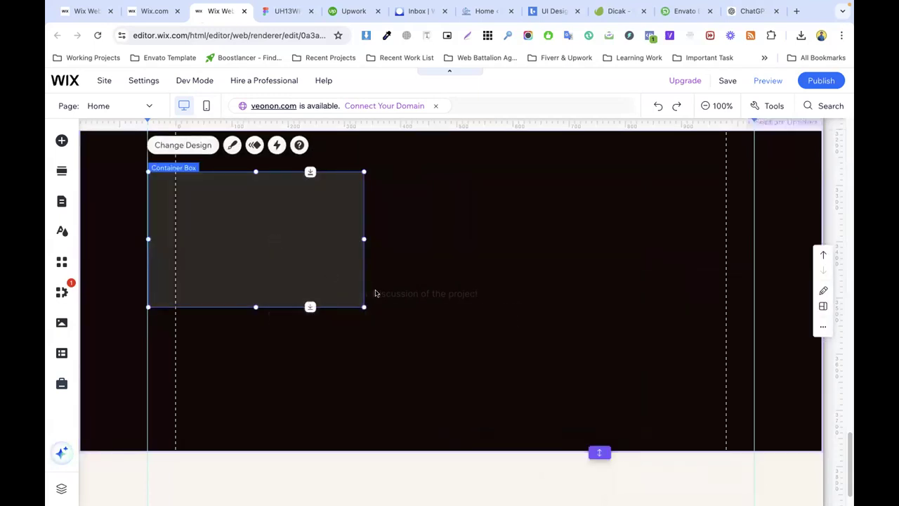
pyautogui.moveTo(398, 295); pyautogui.dragTo(215, 194)
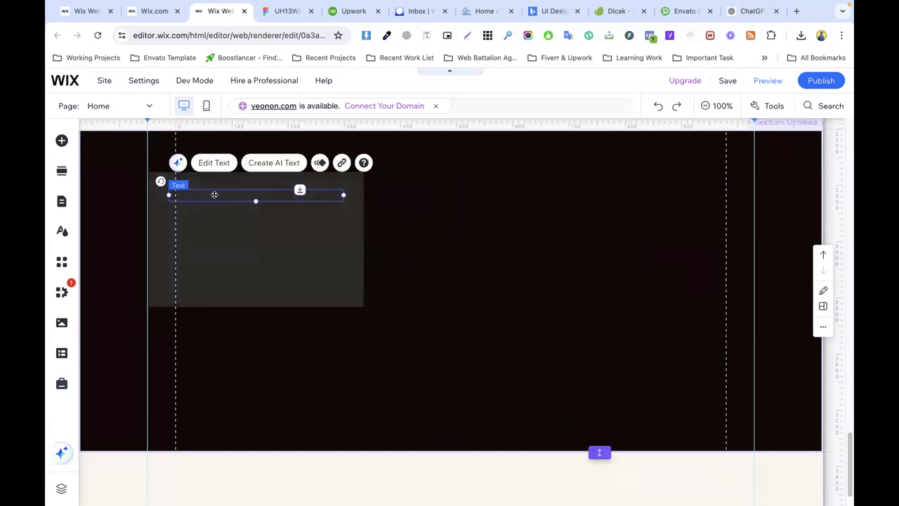
# Step: Check the card heading's Figma styling: colour DDD3CE and font size 26
pyautogui.doubleClick(213, 195)
pyautogui.click(503, 335)
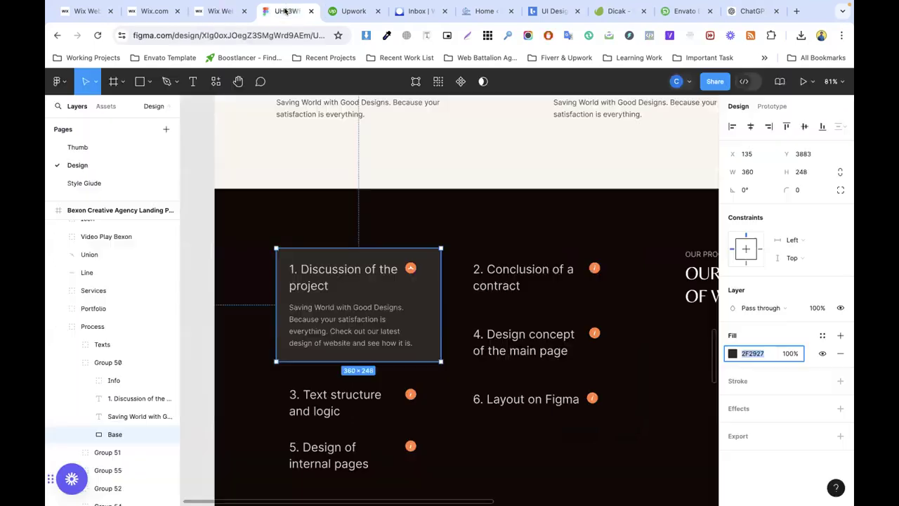
pyautogui.click(288, 11)
pyautogui.doubleClick(320, 265)
pyautogui.doubleClick(318, 266)
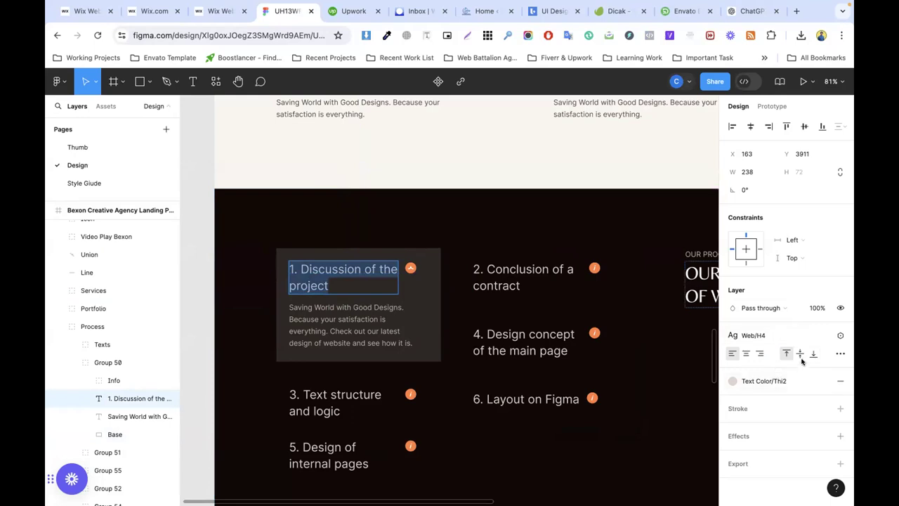
pyautogui.click(822, 381)
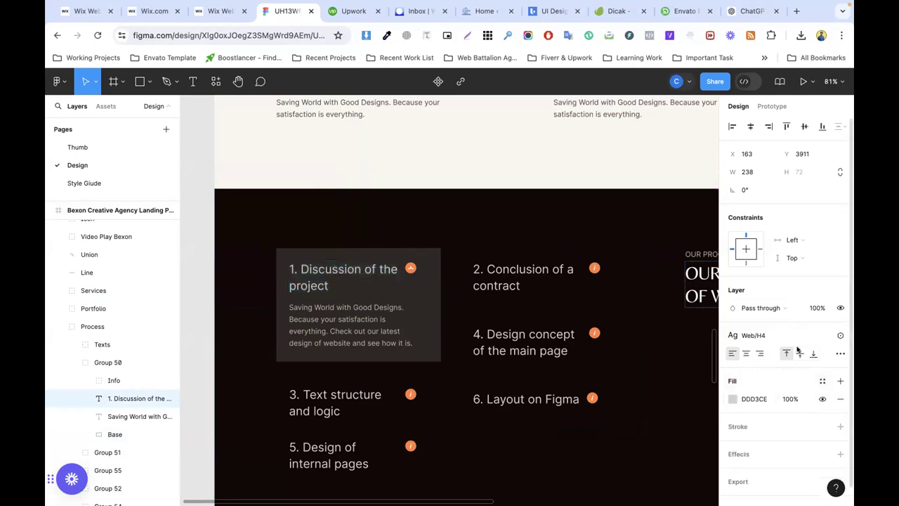
pyautogui.click(822, 335)
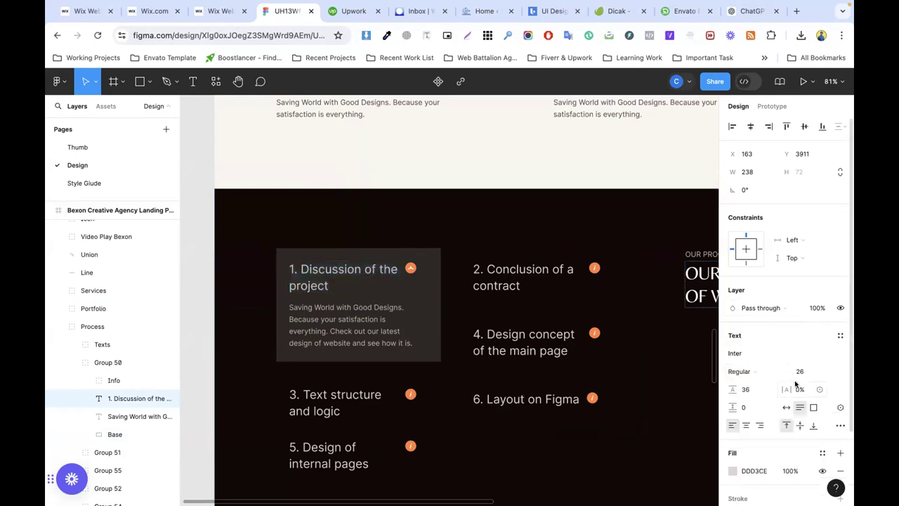
pyautogui.click(226, 13)
# Step: Make the Wix heading white at 26 px and narrow it to wrap onto two lines
pyautogui.click(275, 193)
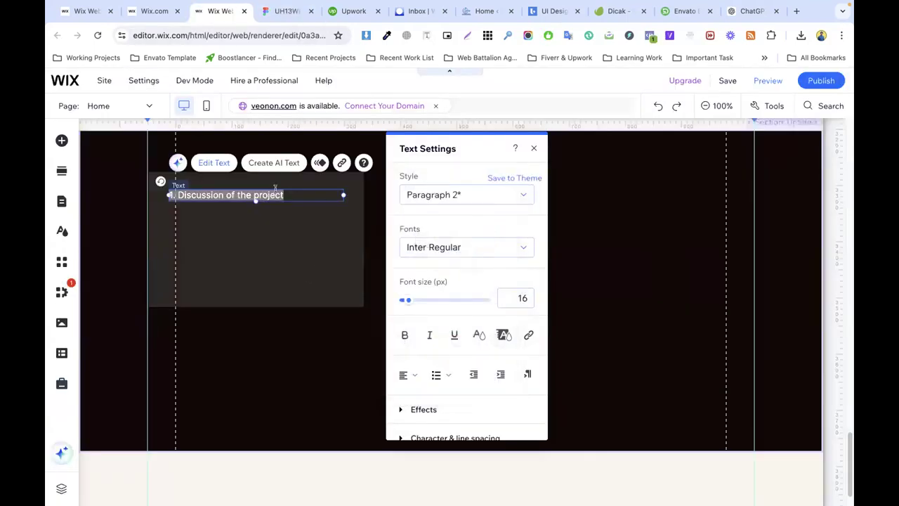
pyautogui.click(529, 299)
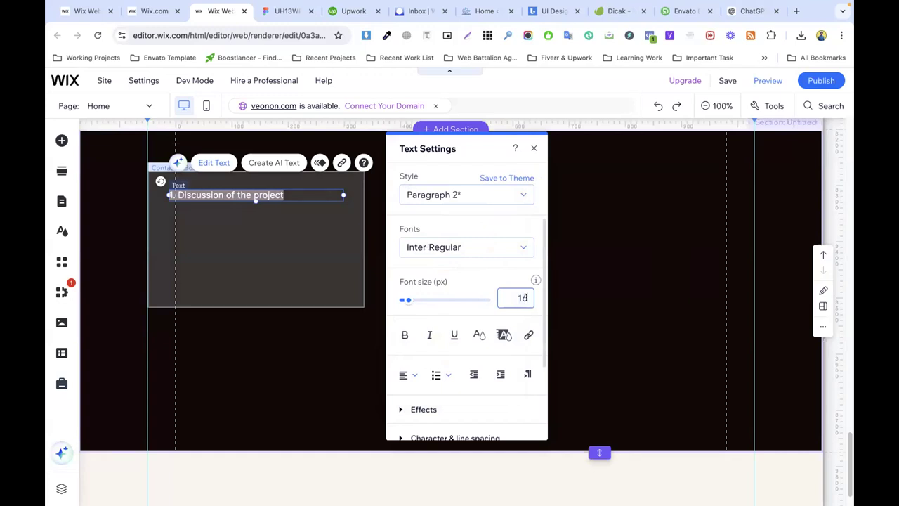
pyautogui.write('26')
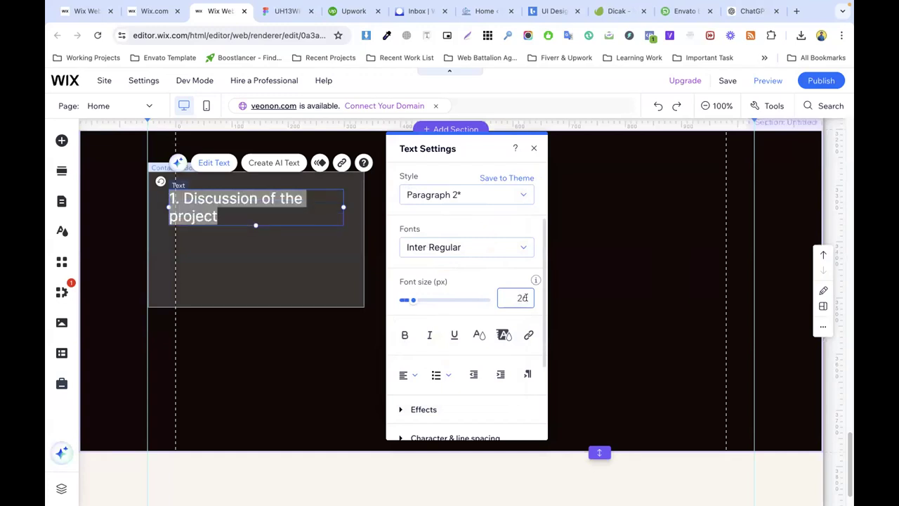
pyautogui.click(227, 235)
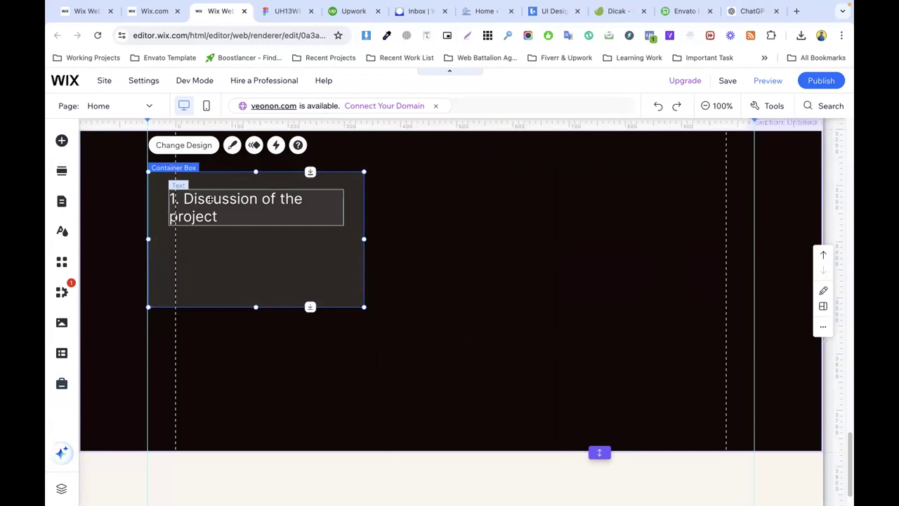
pyautogui.click(316, 208)
pyautogui.moveTo(339, 206); pyautogui.dragTo(320, 207)
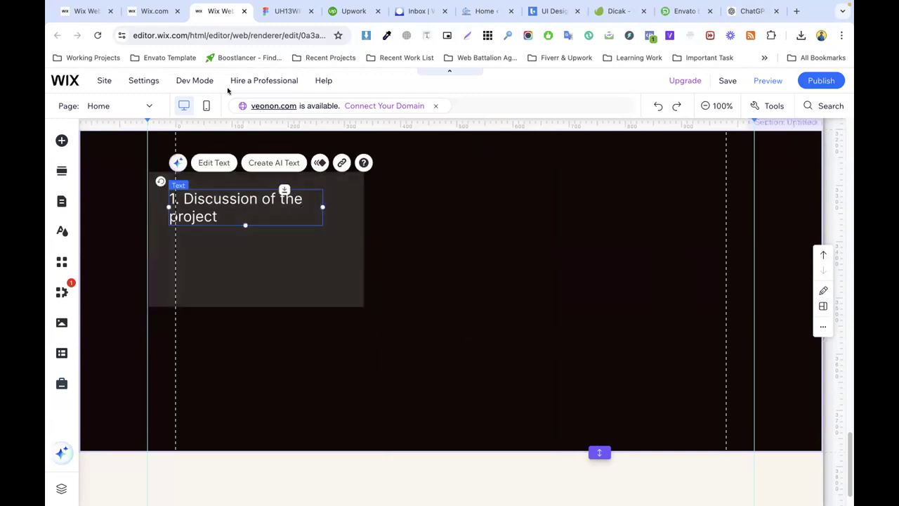
pyautogui.click(274, 10)
pyautogui.click(318, 314)
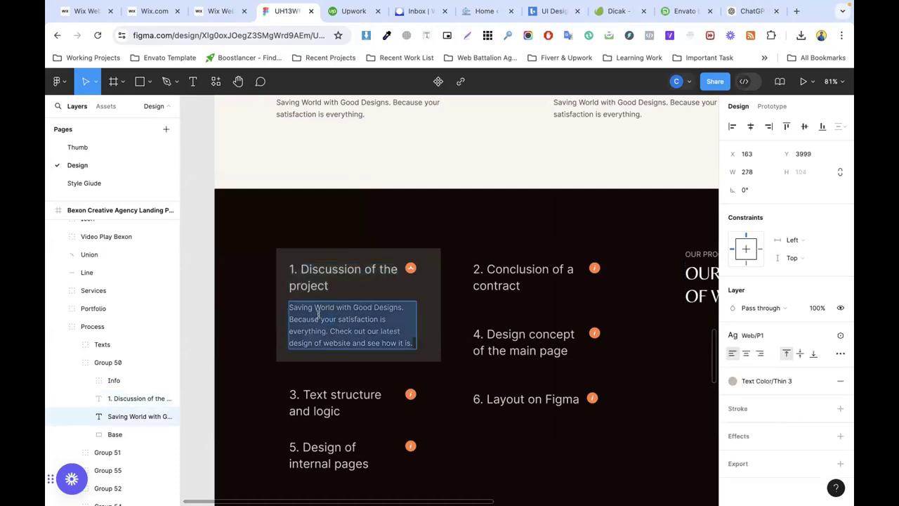
# Step: Paste the description paragraph into the grey box and colour it cream FAF5EF
pyautogui.click(218, 12)
pyautogui.click(316, 267)
pyautogui.hotkey('ctrl', 'v')
pyautogui.moveTo(439, 315); pyautogui.dragTo(243, 260)
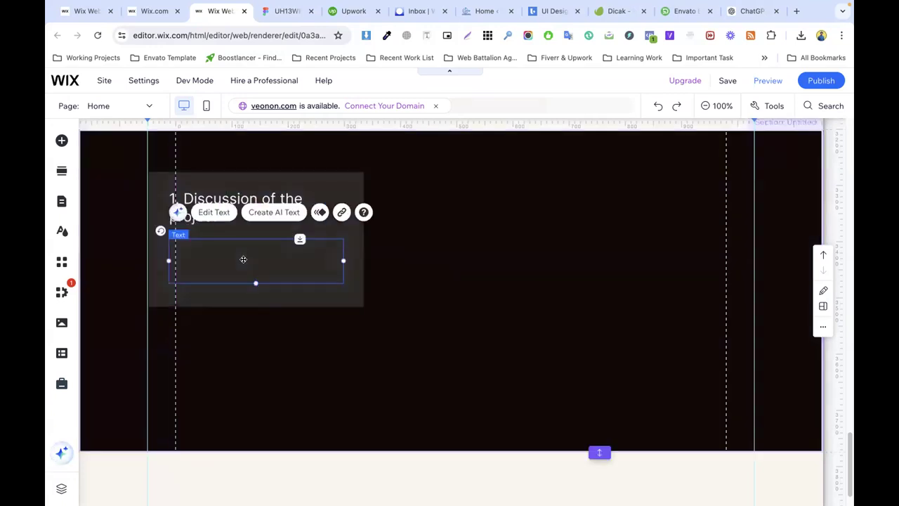
pyautogui.doubleClick(255, 257)
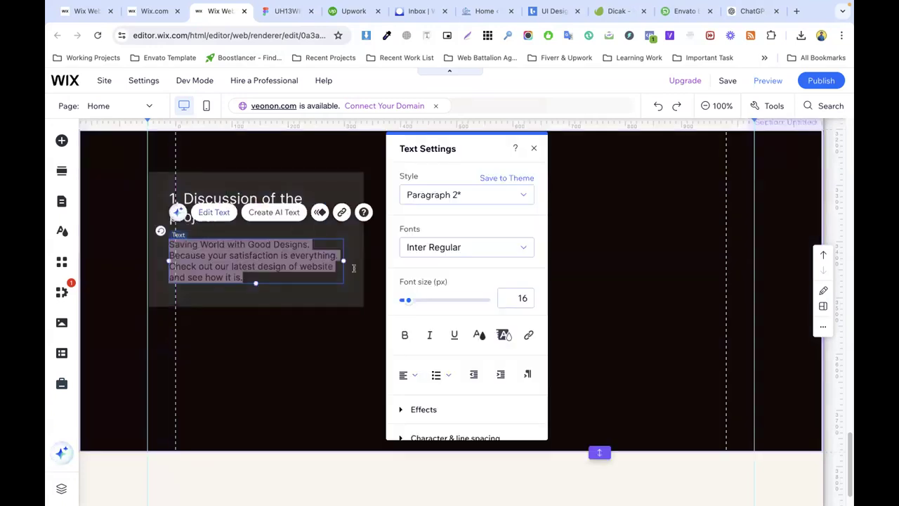
pyautogui.click(477, 335)
pyautogui.click(461, 261)
pyautogui.click(439, 261)
# Step: Compare the paragraph's styling against the Figma card description
pyautogui.click(285, 10)
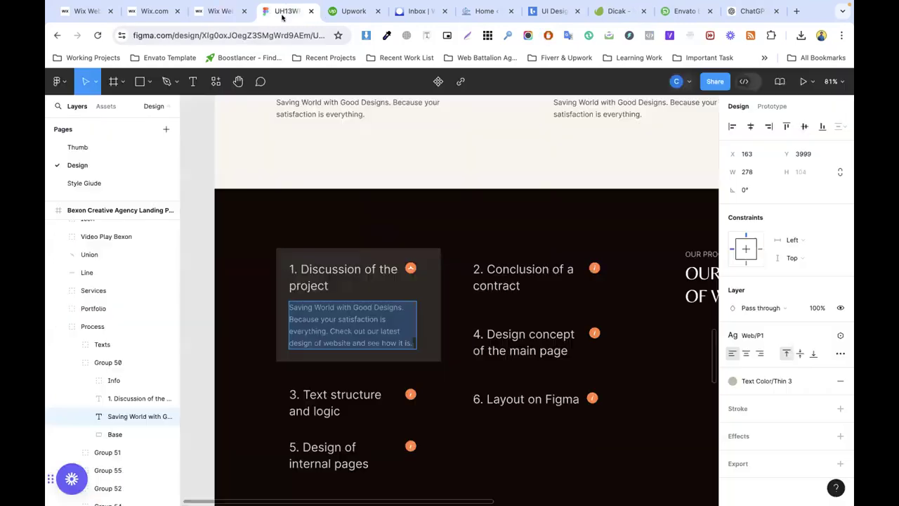
pyautogui.doubleClick(325, 319)
pyautogui.click(291, 294)
pyautogui.click(234, 277)
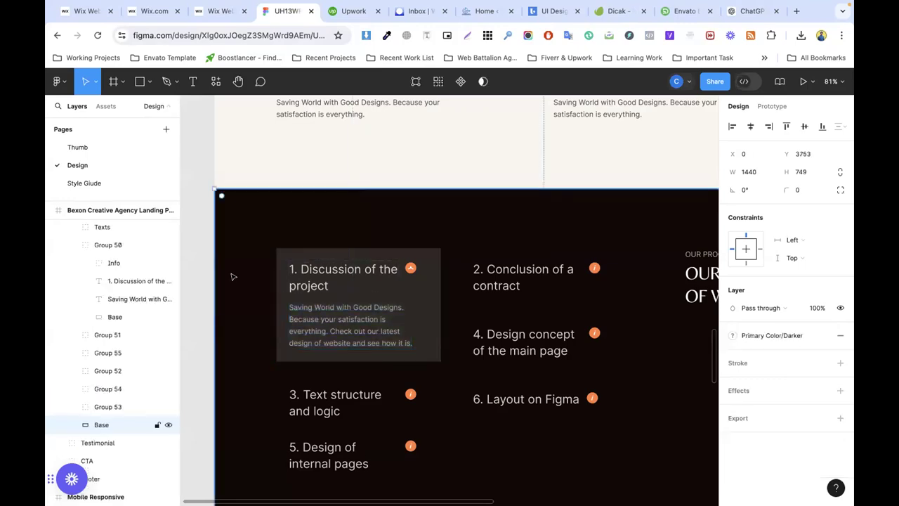
pyautogui.click(322, 317)
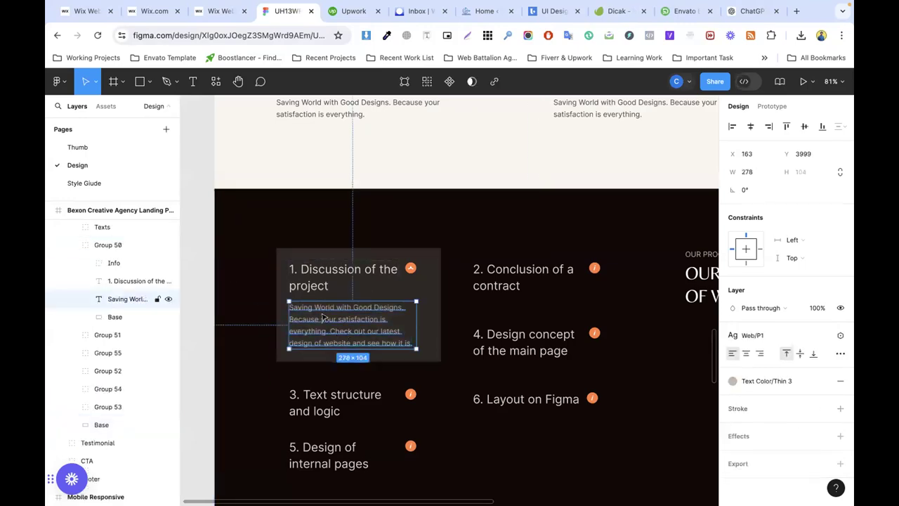
pyautogui.click(222, 11)
pyautogui.click(275, 266)
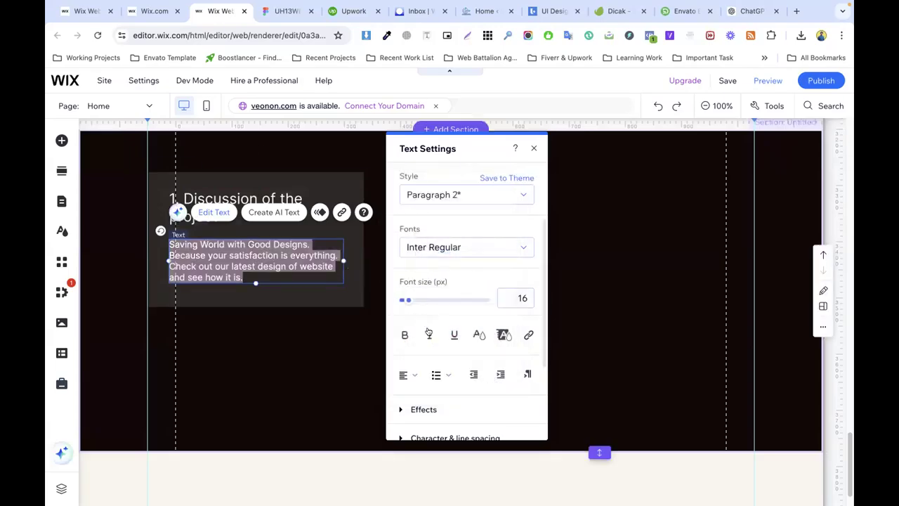
pyautogui.click(478, 334)
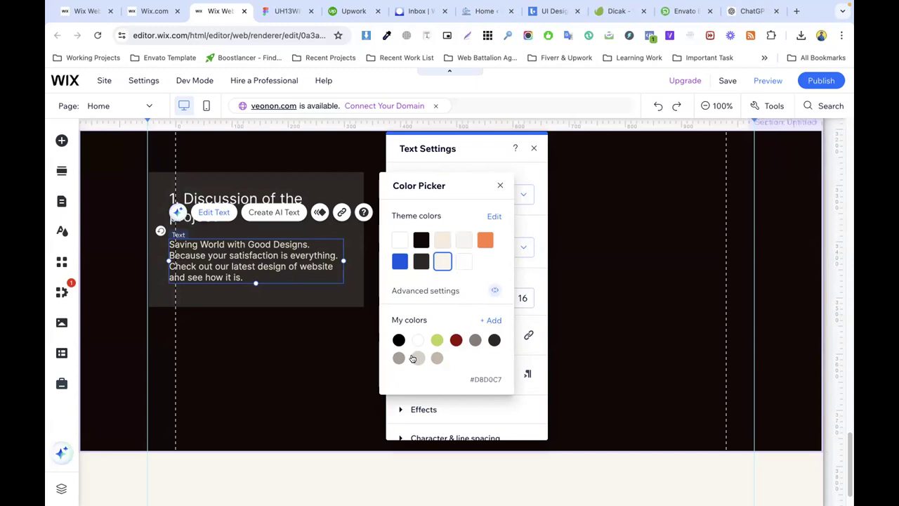
pyautogui.click(326, 342)
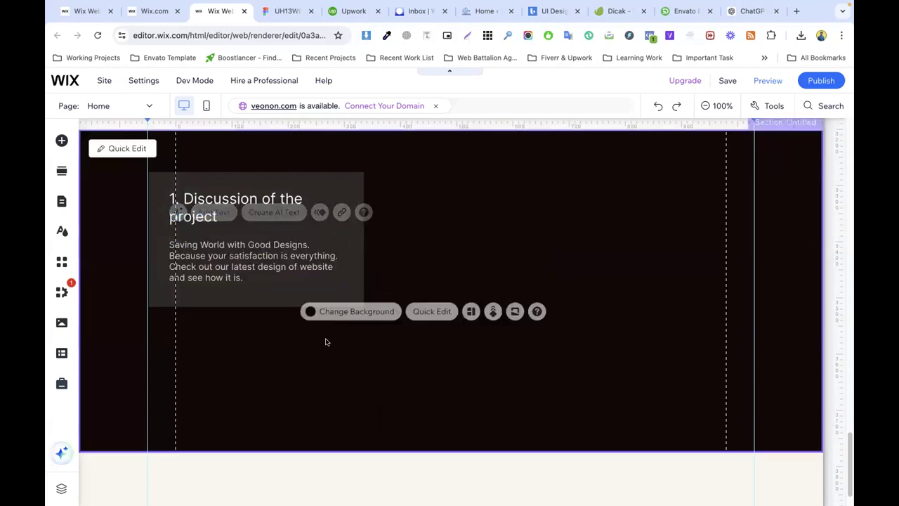
# Step: Set the description paragraph's line spacing to custom 1.4
pyautogui.doubleClick(238, 258)
pyautogui.scroll(-3, 484, 343)
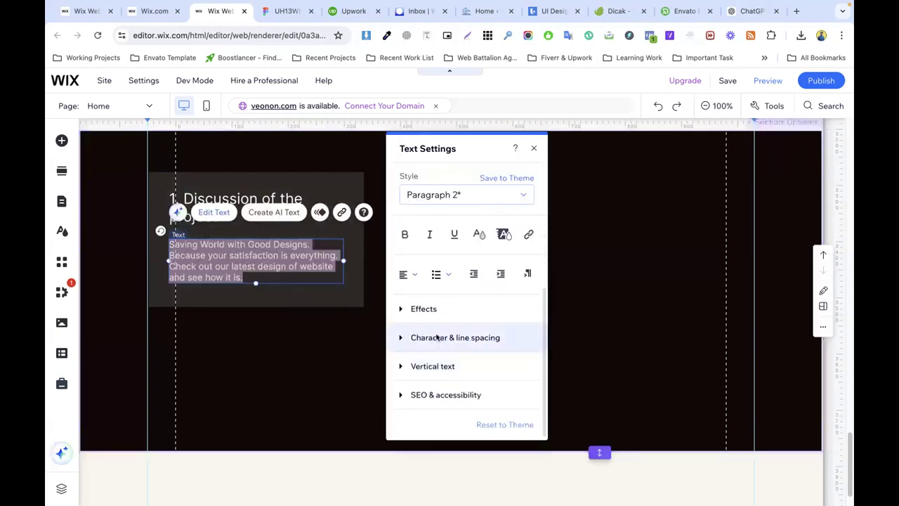
pyautogui.click(437, 338)
pyautogui.click(428, 336)
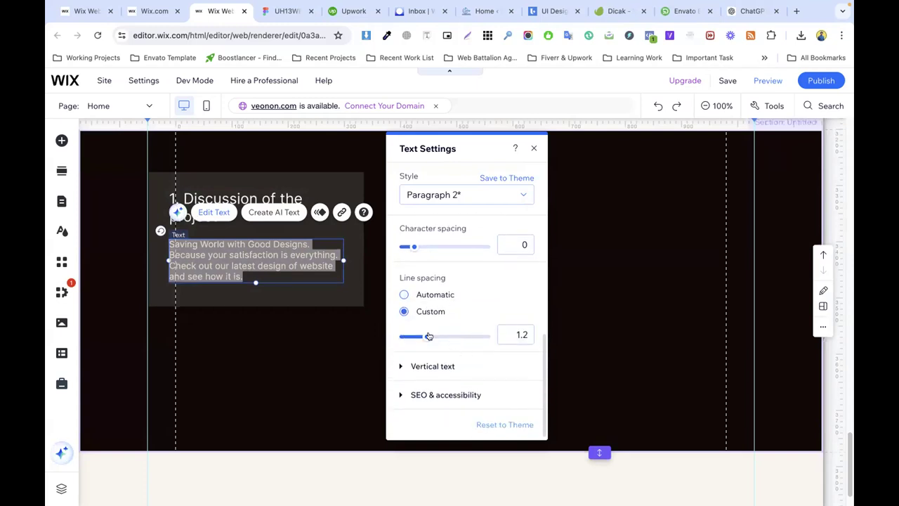
pyautogui.moveTo(429, 336); pyautogui.dragTo(431, 337)
pyautogui.click(314, 331)
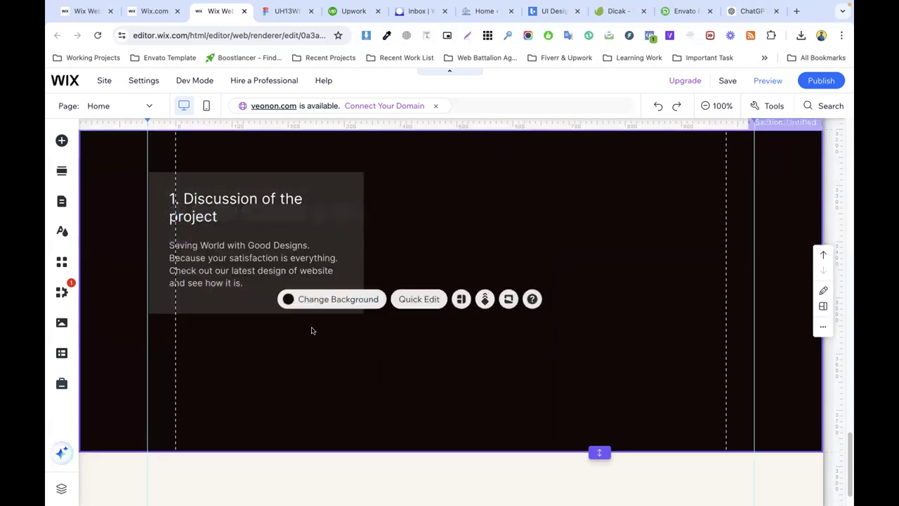
pyautogui.click(240, 265)
pyautogui.click(434, 255)
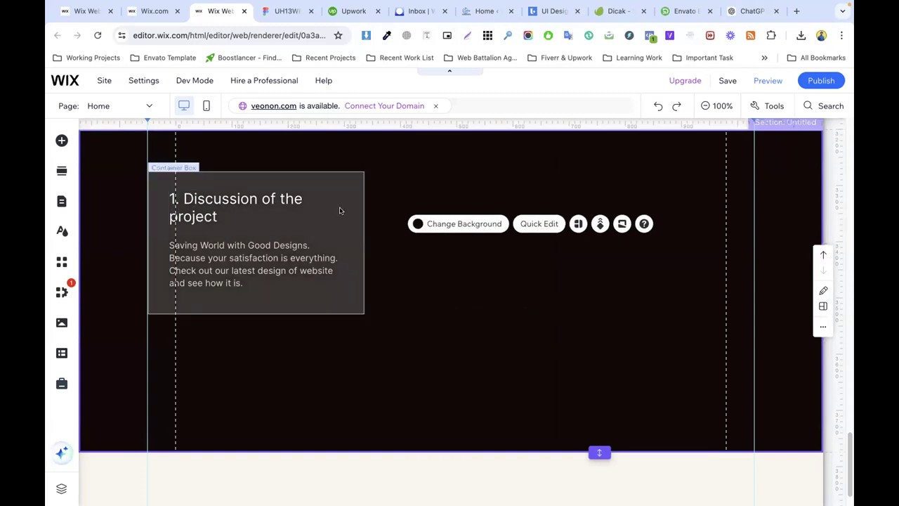
pyautogui.click(284, 11)
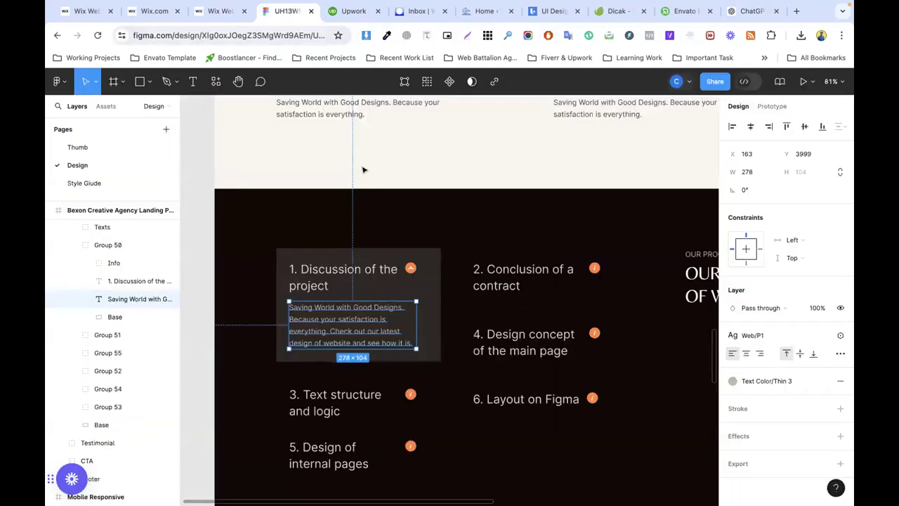
# Step: Add an SVG export setting to the orange 24×24 Info icon and export info.svg
pyautogui.click(410, 269)
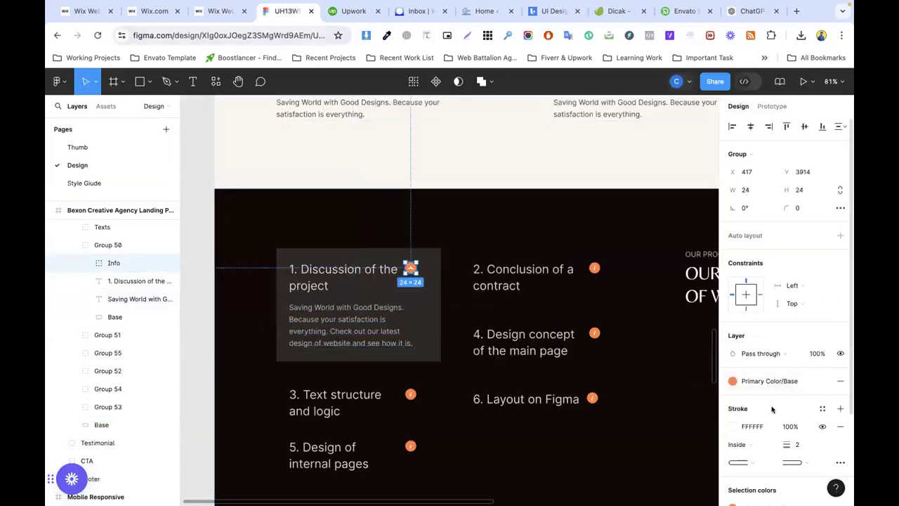
pyautogui.scroll(-2, 773, 410)
pyautogui.click(763, 462)
pyautogui.scroll(-2, 779, 422)
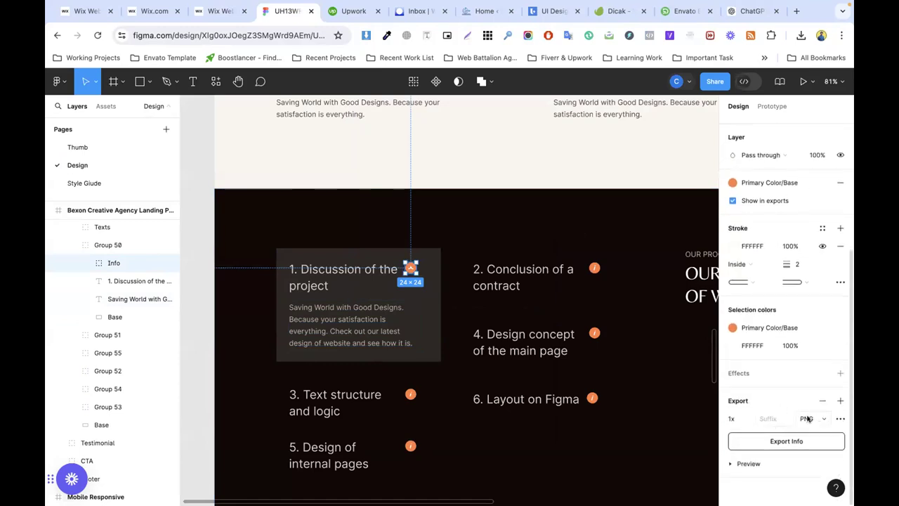
pyautogui.click(808, 419)
pyautogui.click(812, 443)
pyautogui.click(775, 440)
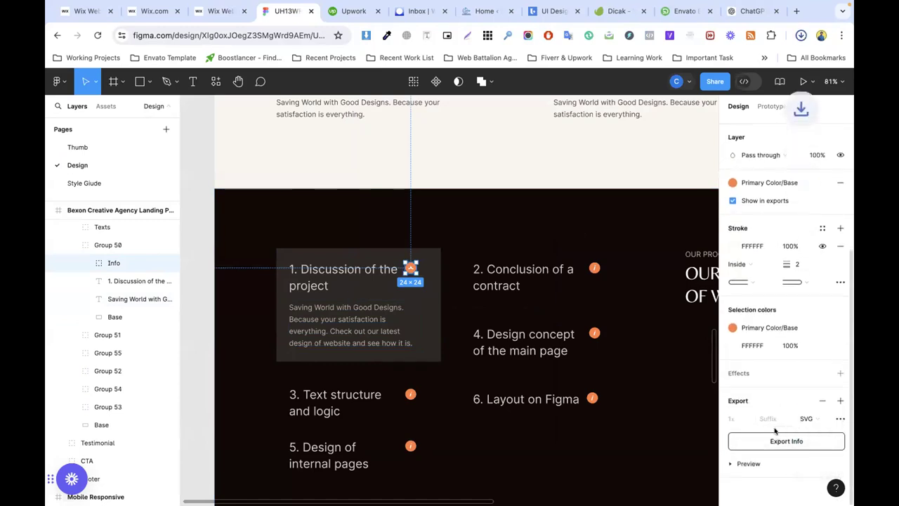
pyautogui.click(220, 10)
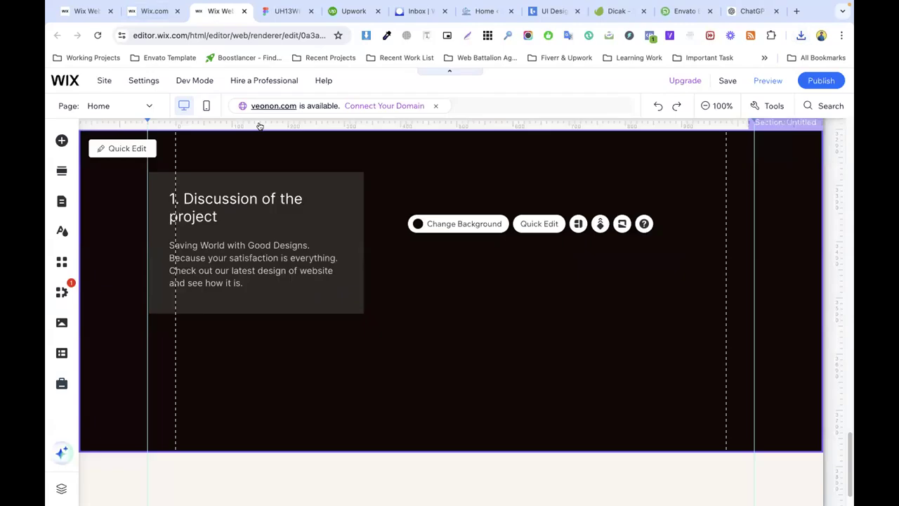
# Step: Ungroup the hero's 24/7 Online support group and copy its check-mark icon
pyautogui.scroll(15, 468, 243)
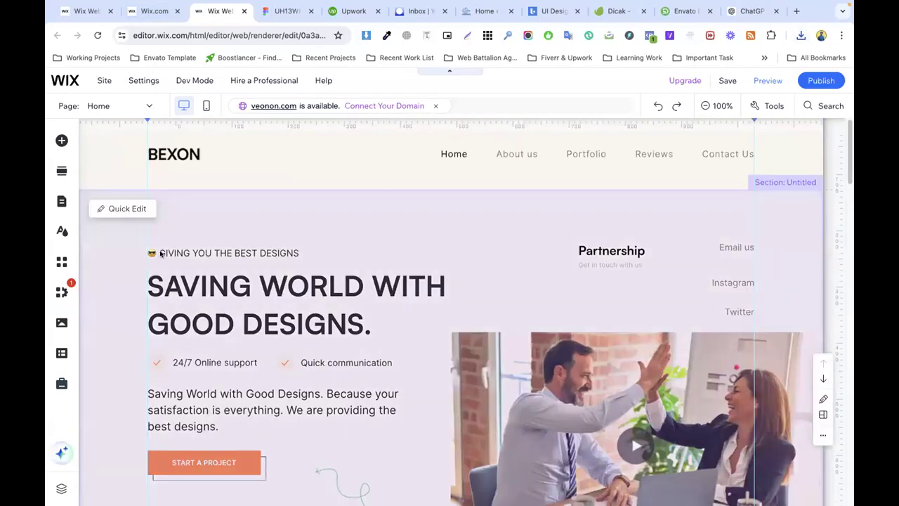
pyautogui.click(154, 360)
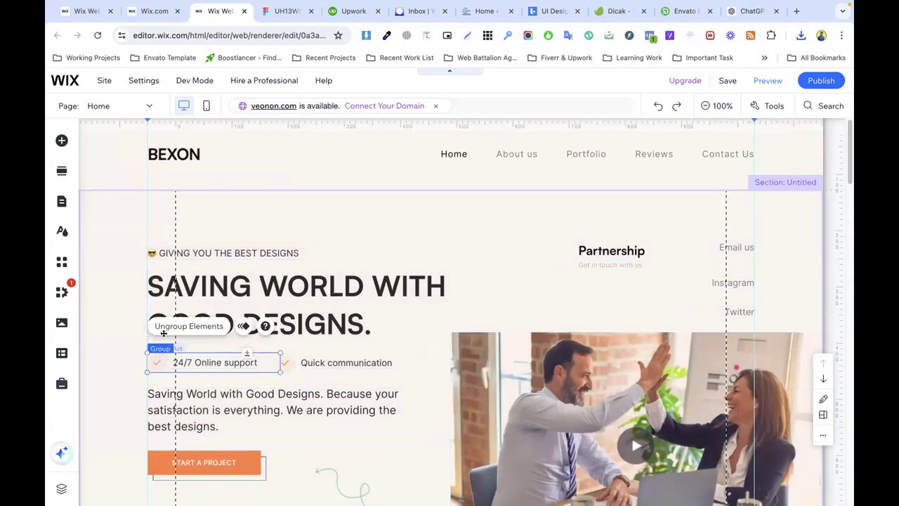
pyautogui.click(172, 328)
pyautogui.click(277, 335)
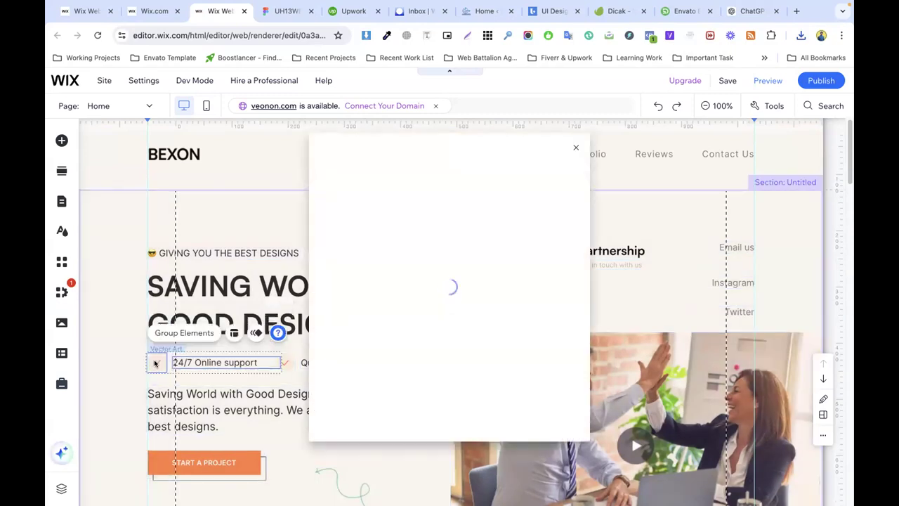
pyautogui.click(158, 361)
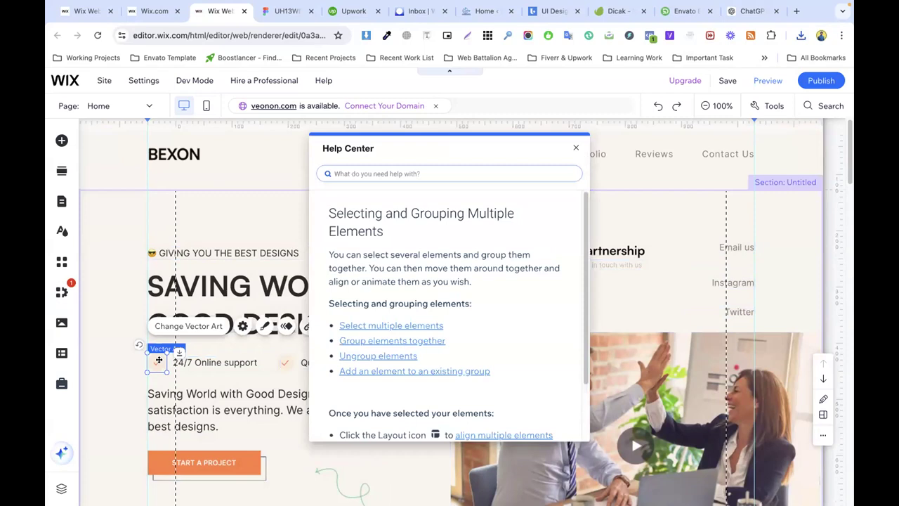
pyautogui.rightClick(158, 360)
pyautogui.click(184, 299)
pyautogui.scroll(-15, 275, 302)
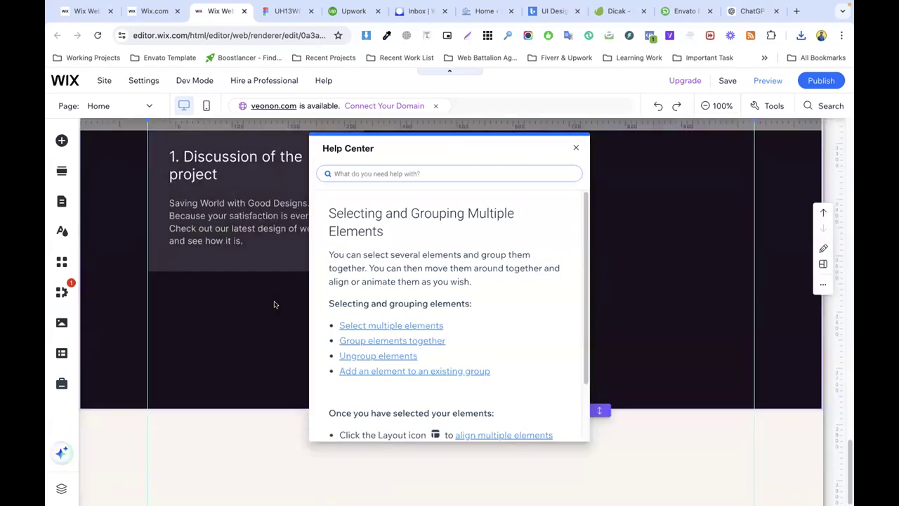
# Step: Paste the check-mark into the Discussion of the project card, shrunk beside the heading, ready to change its vector art
pyautogui.click(576, 148)
pyautogui.click(350, 321)
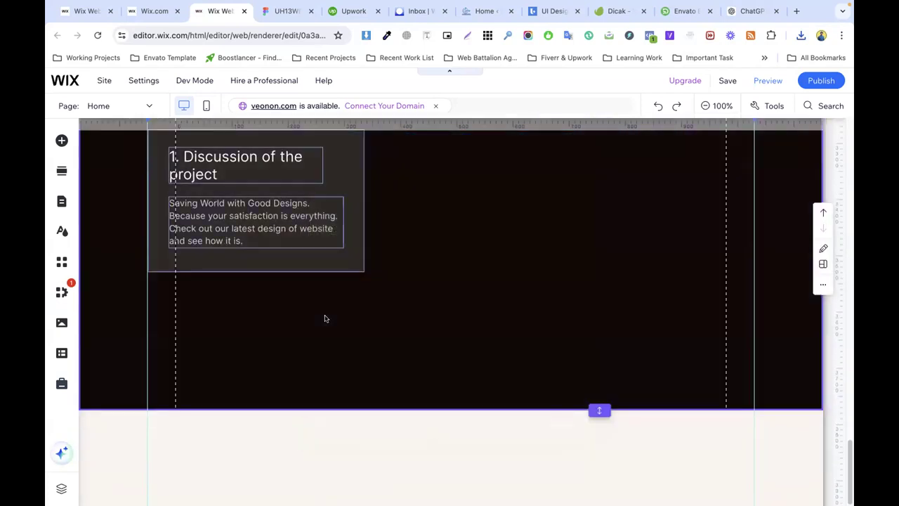
pyautogui.rightClick(325, 318)
pyautogui.click(356, 354)
pyautogui.moveTo(352, 324); pyautogui.dragTo(330, 162)
pyautogui.moveTo(333, 161); pyautogui.dragTo(333, 160)
pyautogui.scroll(2, 329, 238)
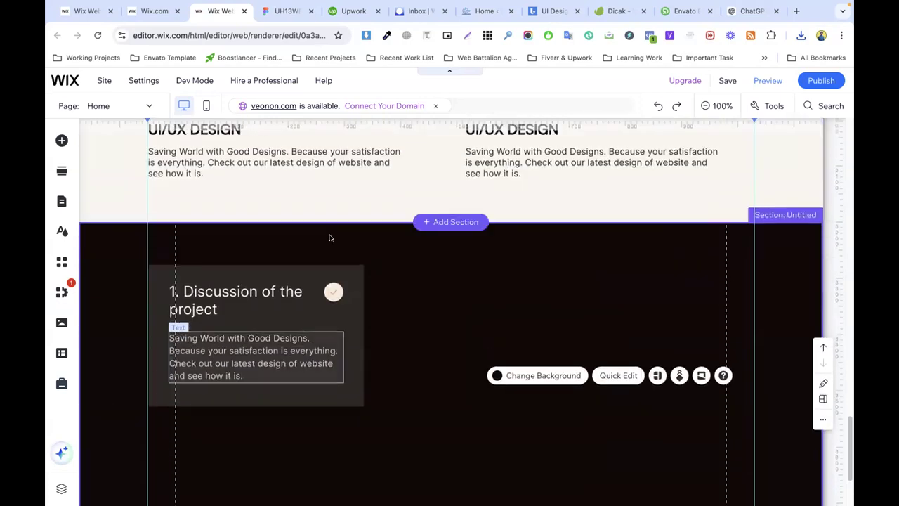
pyautogui.click(334, 292)
pyautogui.moveTo(343, 303); pyautogui.dragTo(333, 291)
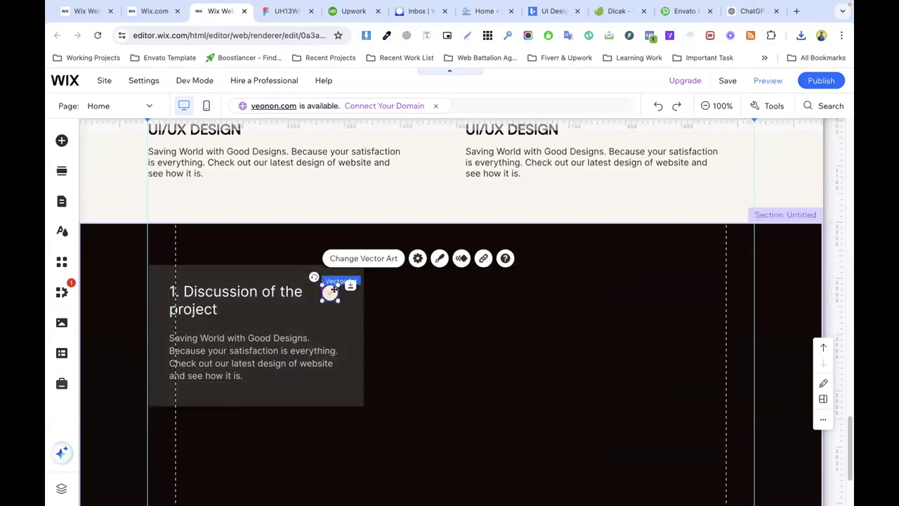
pyautogui.click(345, 258)
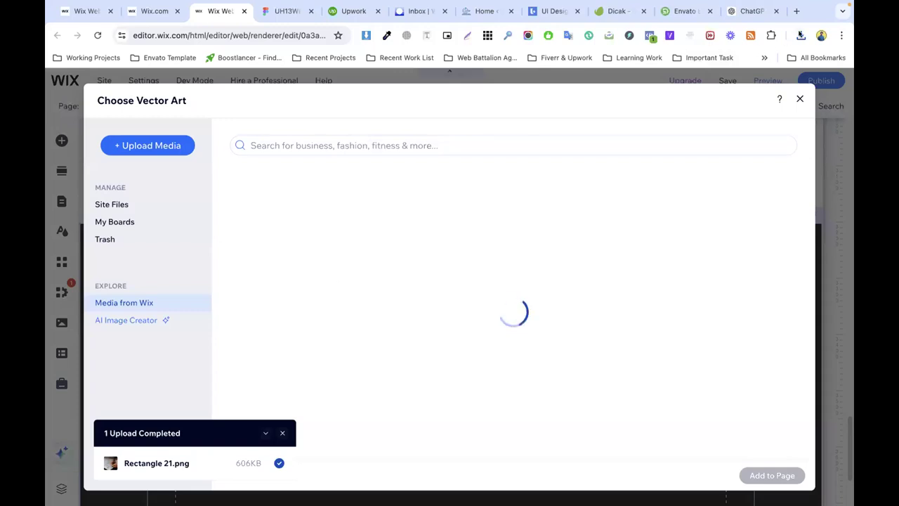
# Step: Upload info.svg from Downloads and place the orange Info.svg icon beside the card heading
pyautogui.click(801, 35)
pyautogui.moveTo(679, 88); pyautogui.dragTo(362, 256)
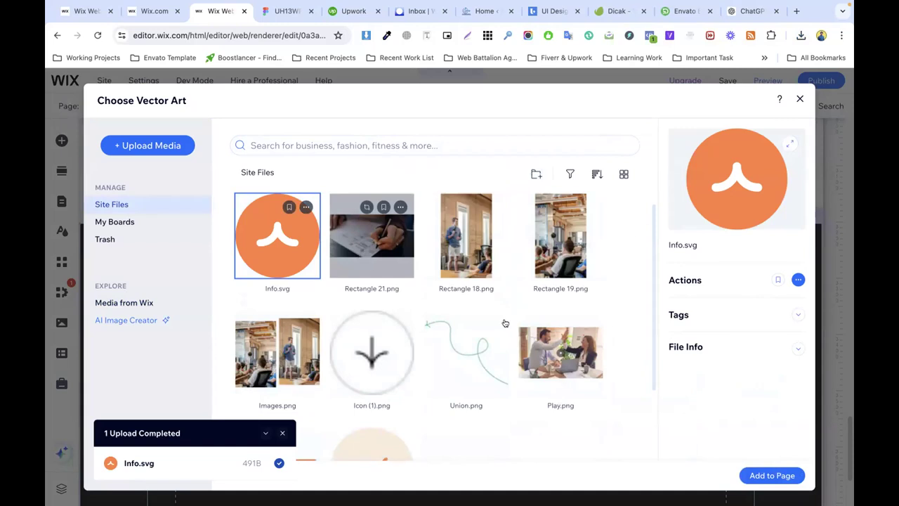
pyautogui.click(772, 475)
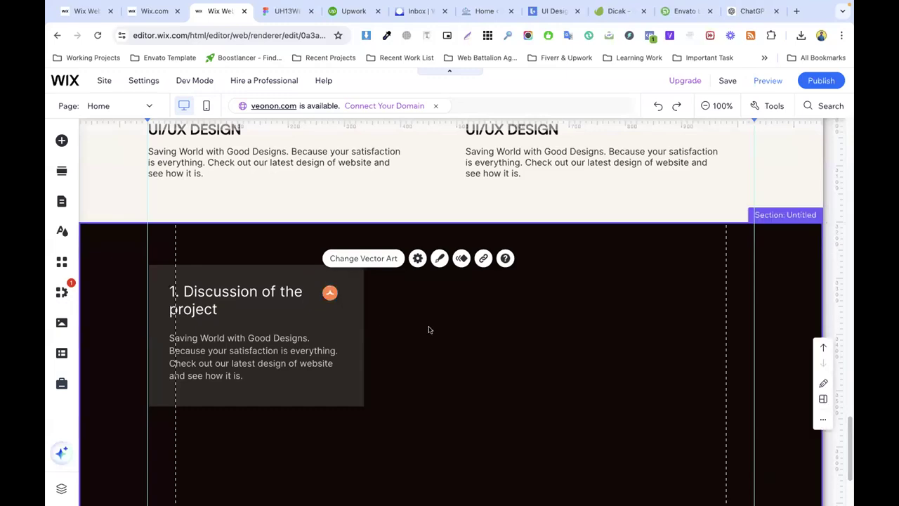
pyautogui.click(331, 295)
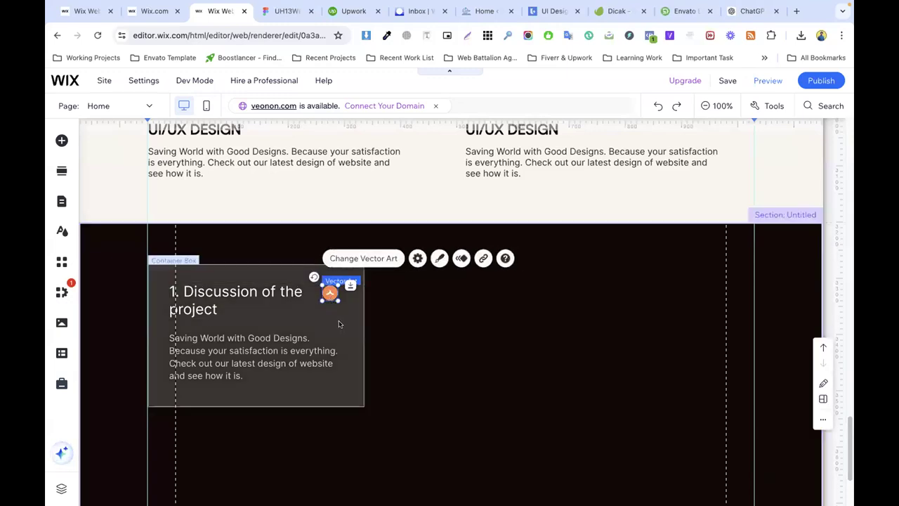
pyautogui.click(339, 324)
pyautogui.click(400, 334)
pyautogui.scroll(-2, 338, 295)
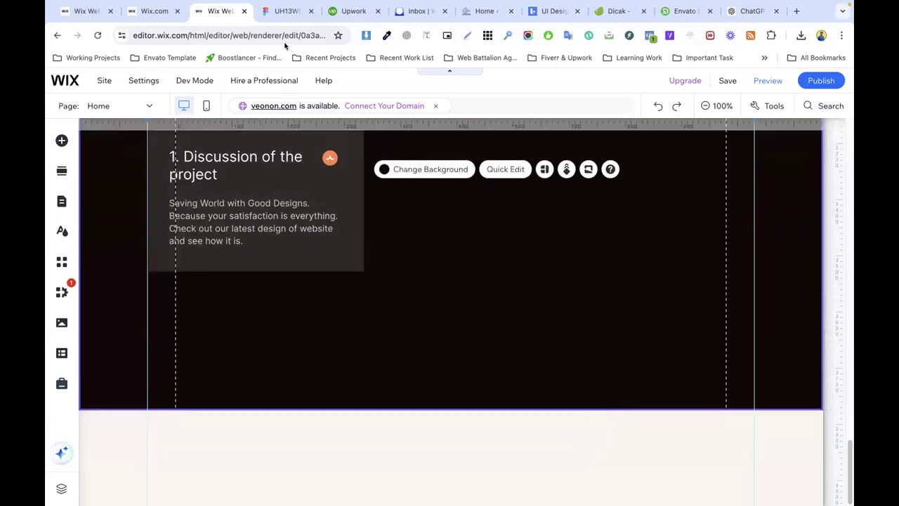
pyautogui.click(286, 11)
pyautogui.scroll(-5, 409, 267)
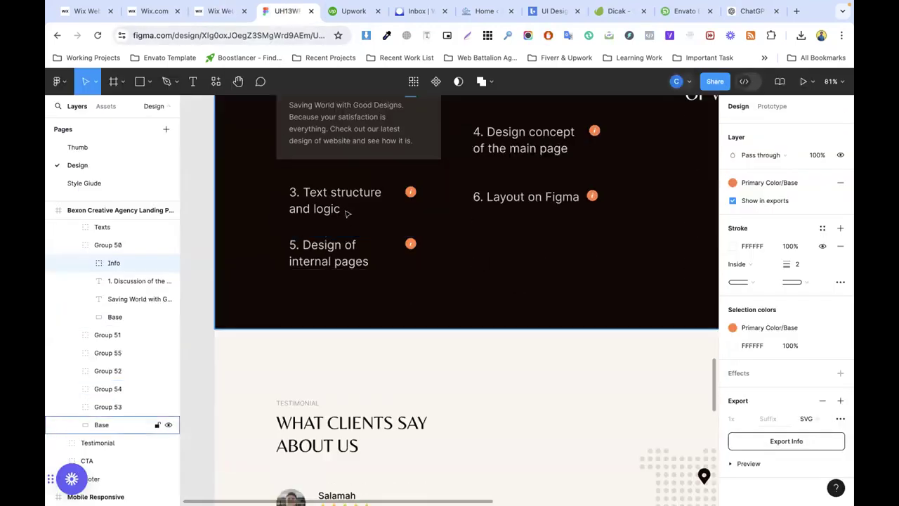
# Step: Copy the heading text '3. Text structure and logic' from the Figma step-3 card
pyautogui.click(349, 203)
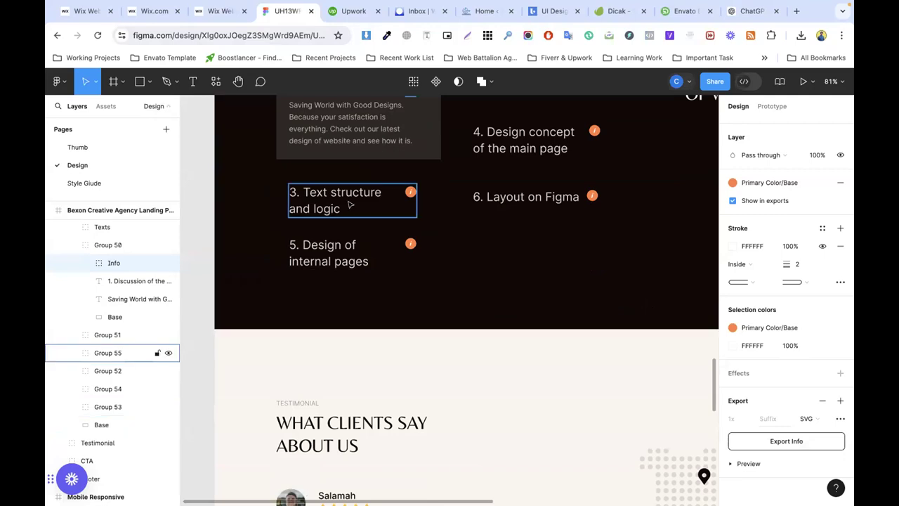
pyautogui.click(349, 204)
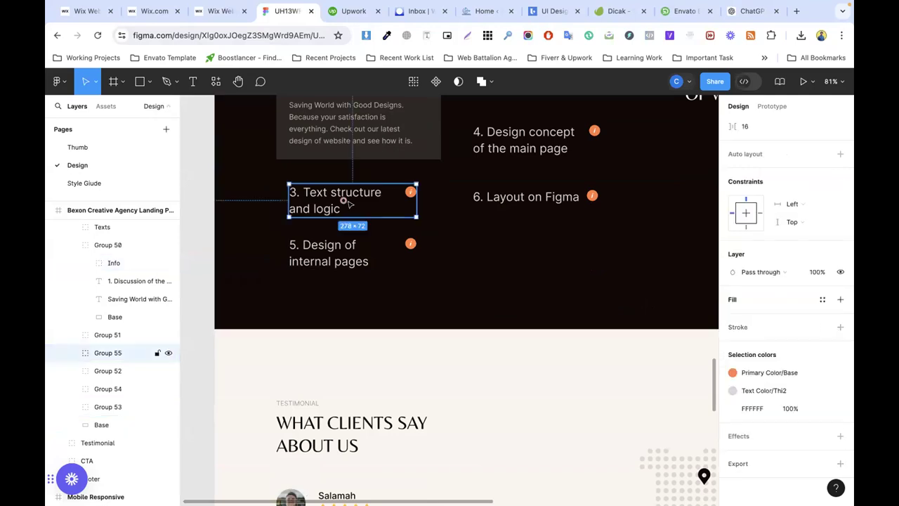
pyautogui.doubleClick(340, 203)
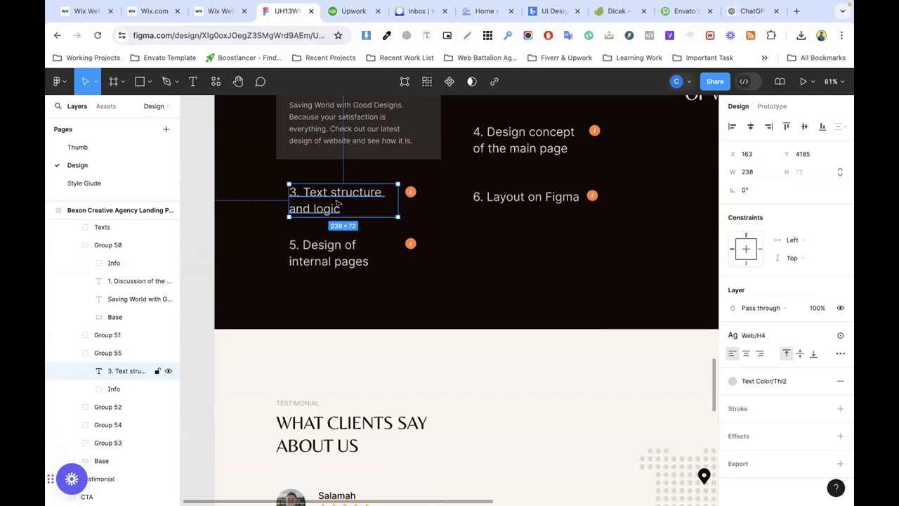
pyautogui.doubleClick(314, 197)
pyautogui.press('super+c')
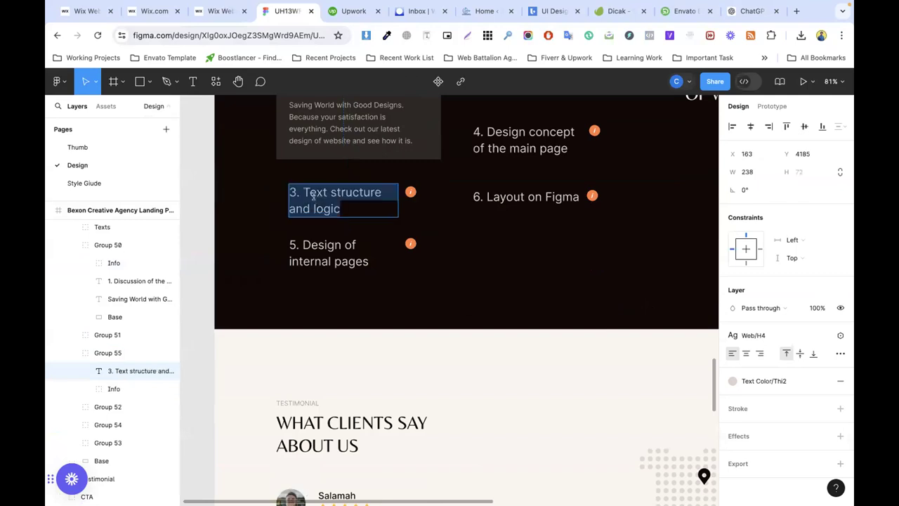
pyautogui.click(218, 11)
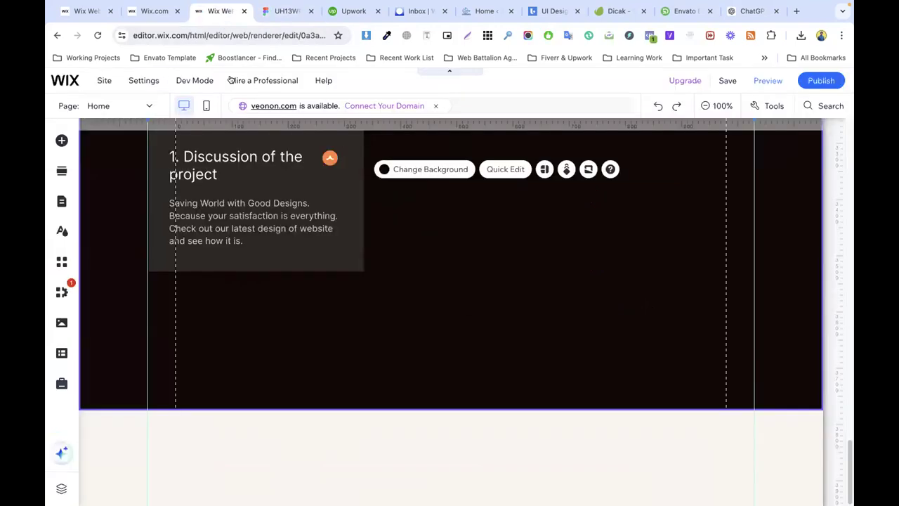
# Step: Extend the Process section and duplicate the first card, placing the copy below the original
pyautogui.click(301, 258)
pyautogui.moveTo(600, 410); pyautogui.dragTo(599, 492)
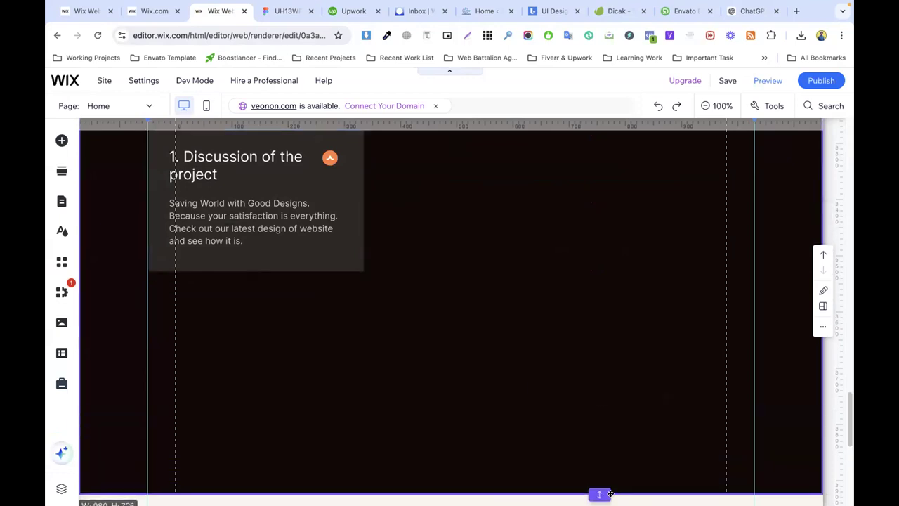
pyautogui.scroll(-2, 295, 242)
pyautogui.click(274, 197)
pyautogui.rightClick(274, 197)
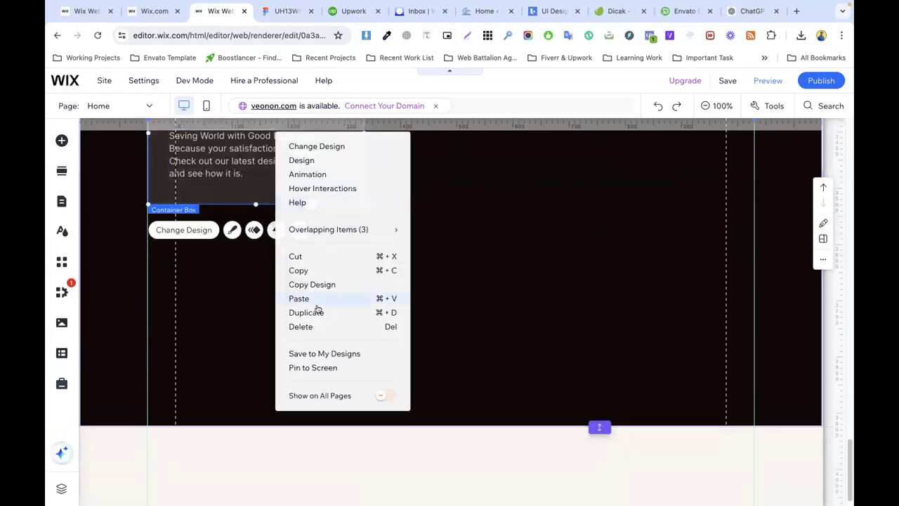
pyautogui.click(316, 313)
pyautogui.moveTo(328, 226); pyautogui.dragTo(289, 328)
pyautogui.click(445, 273)
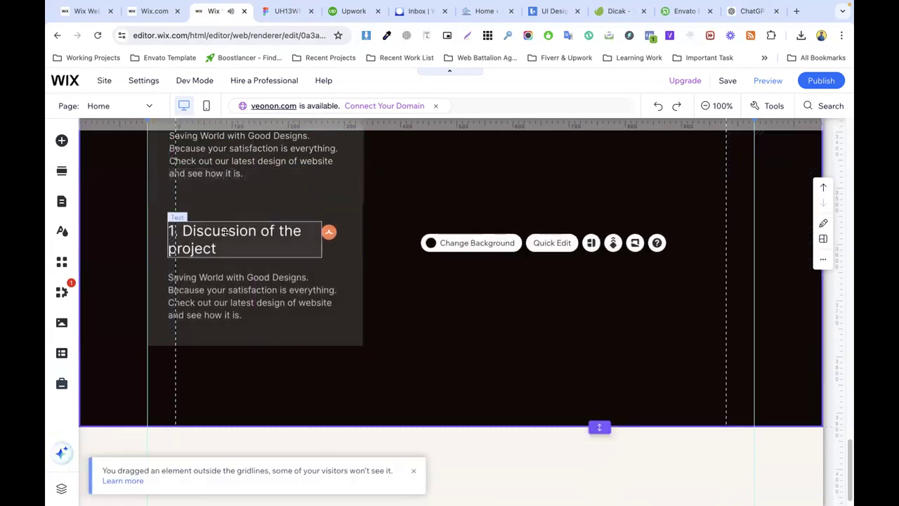
# Step: Retitle the copy '3. Text structure and logic', delete its paragraph, and shrink it to 124 px tall
pyautogui.click(225, 232)
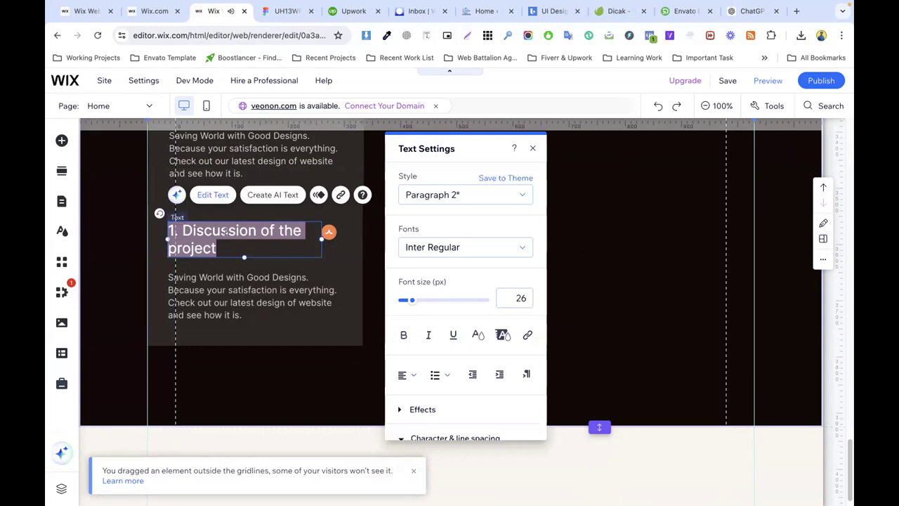
pyautogui.press('super+v')
pyautogui.click(238, 277)
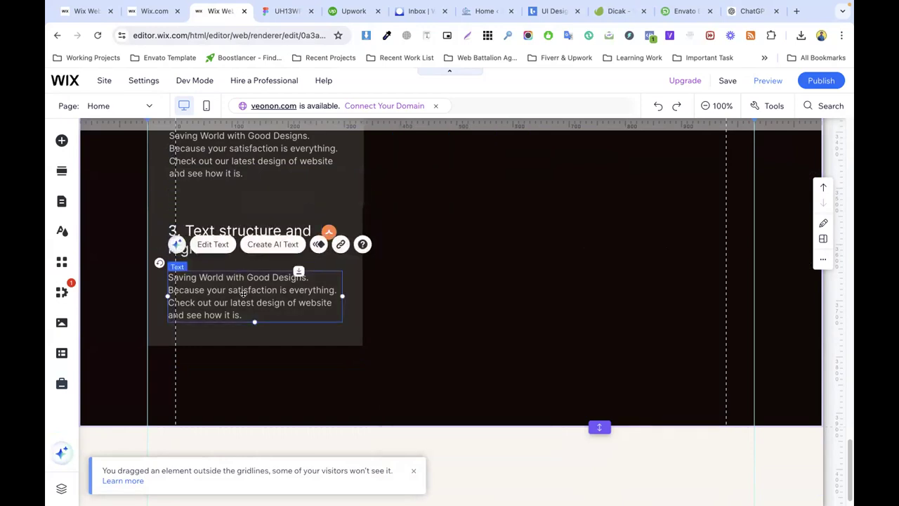
pyautogui.rightClick(246, 291)
pyautogui.click(277, 286)
pyautogui.rightClick(282, 303)
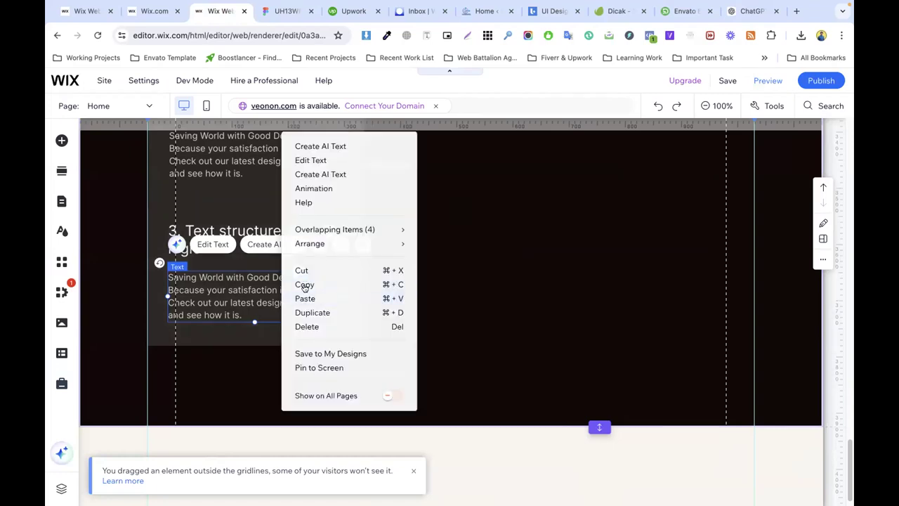
pyautogui.click(298, 327)
pyautogui.click(274, 321)
pyautogui.moveTo(254, 344); pyautogui.dragTo(247, 272)
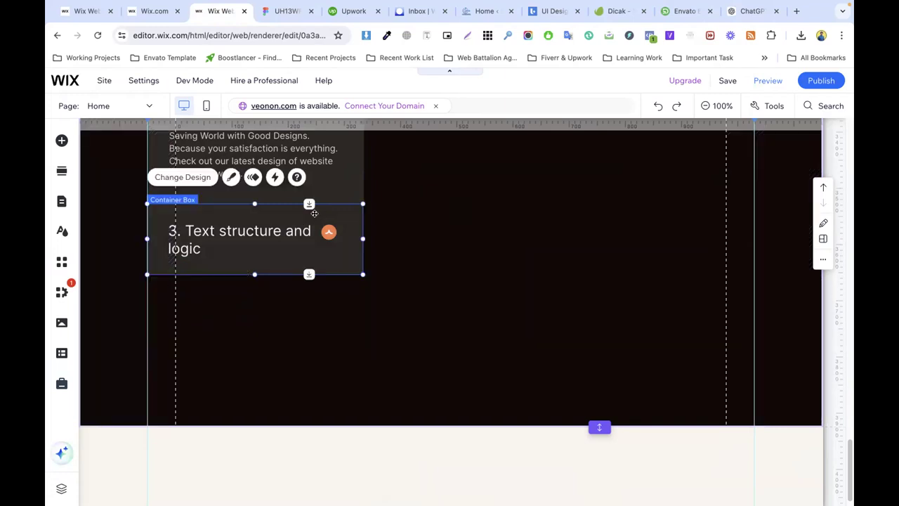
# Step: Give the step-3 card a black theme fill at 100% opacity
pyautogui.click(466, 237)
pyautogui.click(245, 210)
pyautogui.click(232, 177)
pyautogui.click(444, 422)
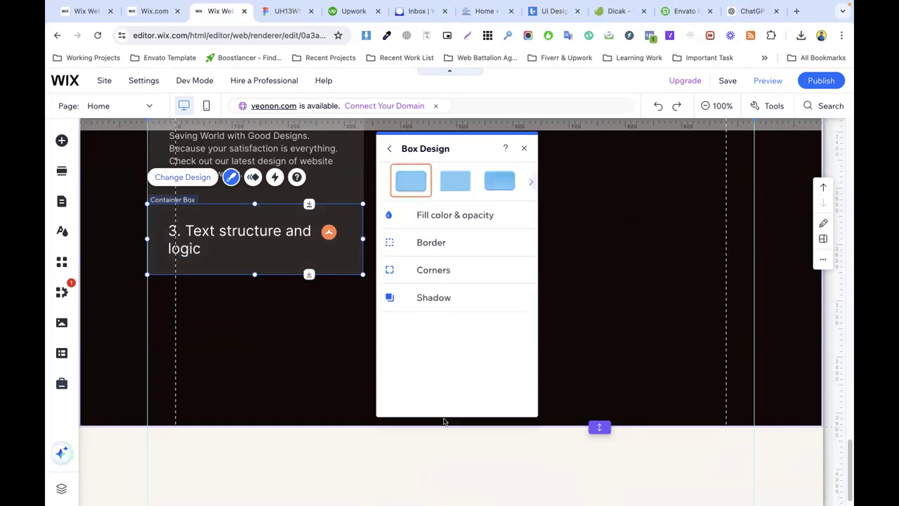
pyautogui.click(447, 222)
pyautogui.moveTo(425, 260); pyautogui.dragTo(473, 260)
pyautogui.click(516, 259)
pyautogui.click(560, 324)
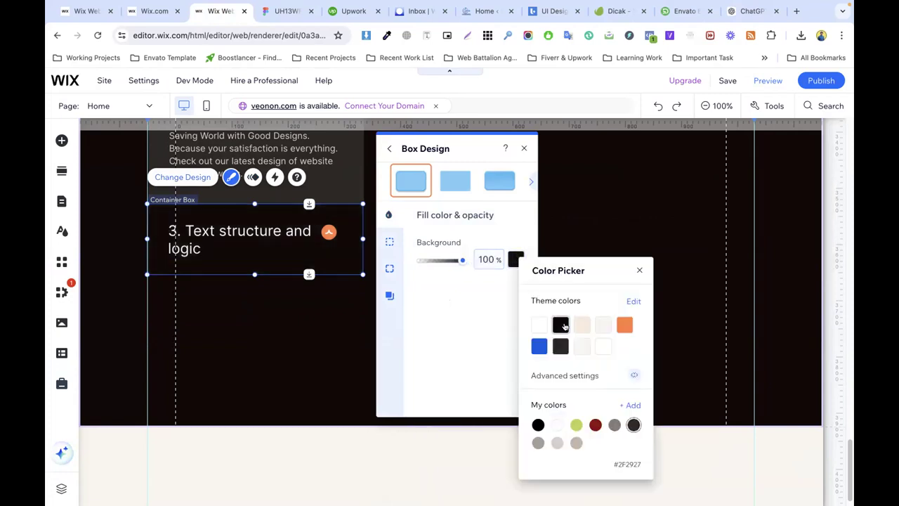
pyautogui.click(303, 310)
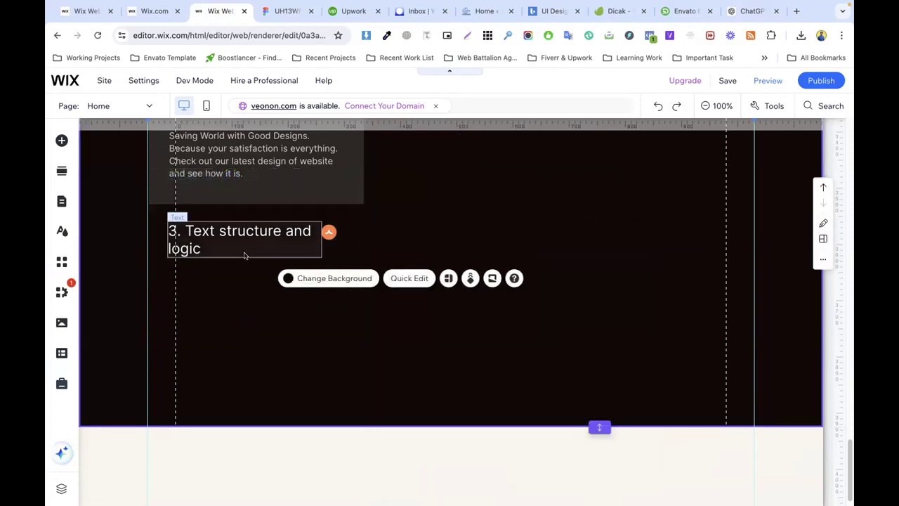
# Step: Trim the step-3 card's height from its top edge down to 111
pyautogui.click(218, 256)
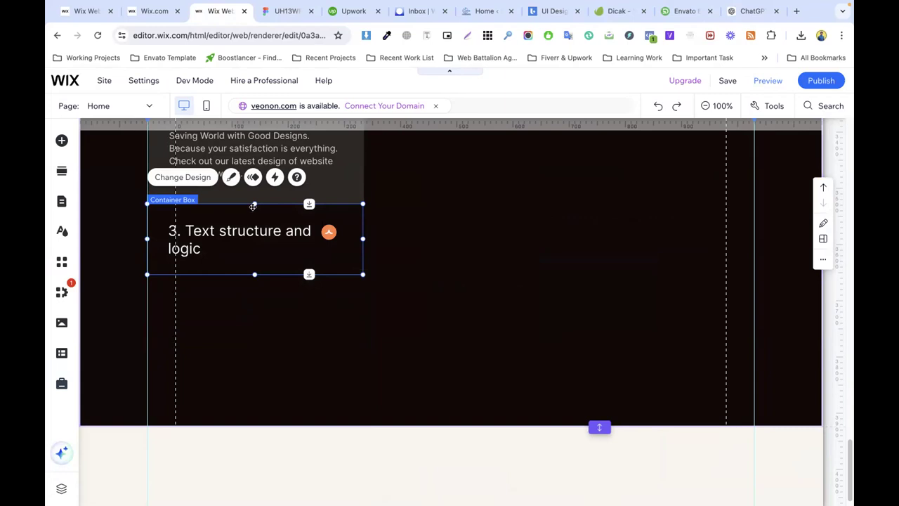
pyautogui.moveTo(253, 203); pyautogui.dragTo(254, 210)
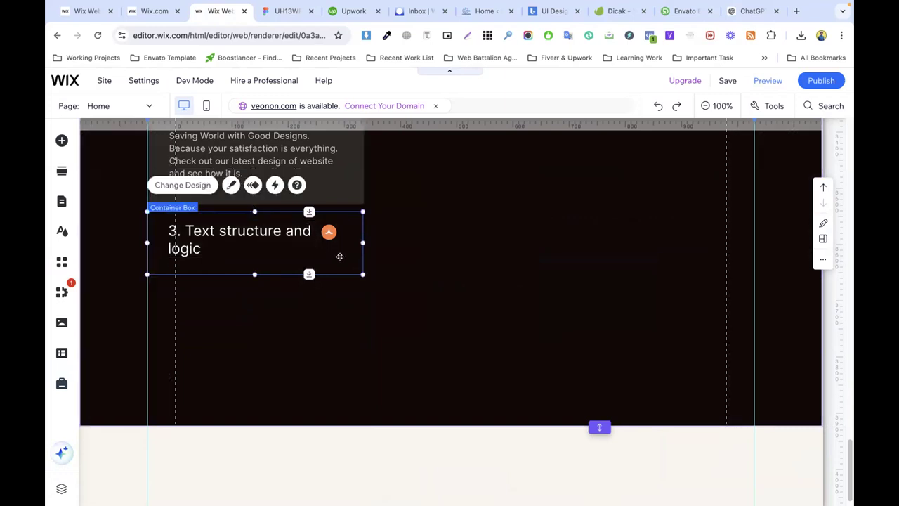
pyautogui.click(404, 256)
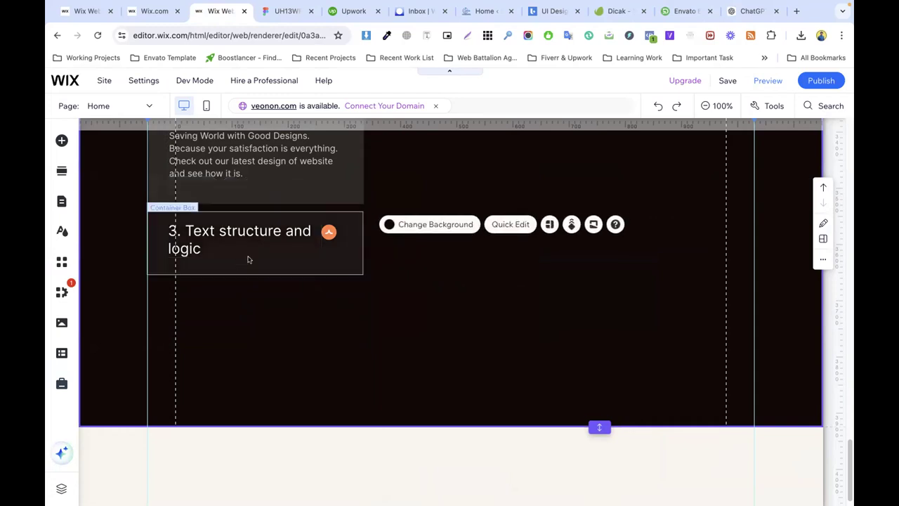
pyautogui.click(217, 251)
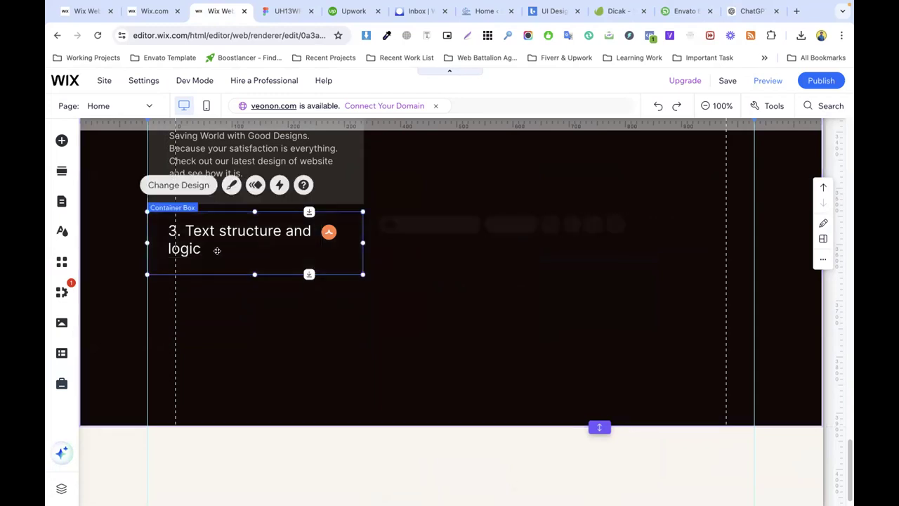
# Step: Start hover-state editing for the '3. Text structure and logic' card through Hover Interactions
pyautogui.click(274, 184)
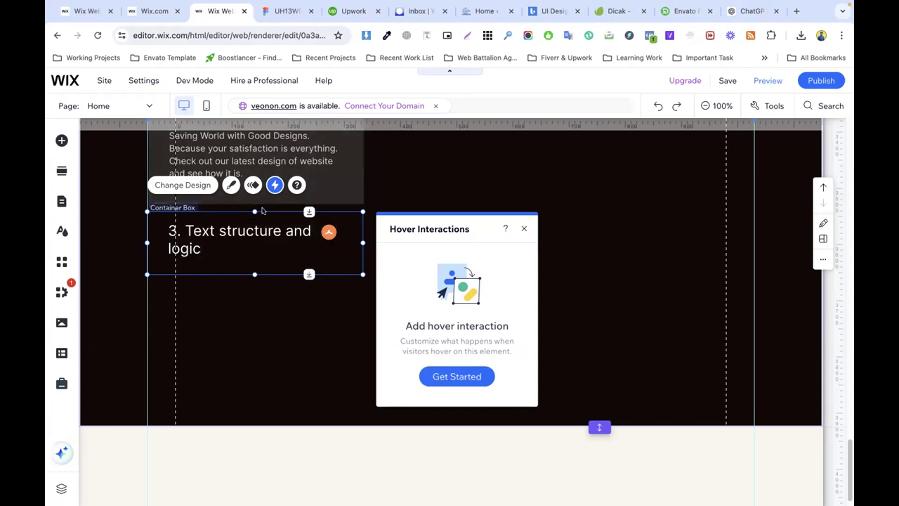
pyautogui.click(455, 377)
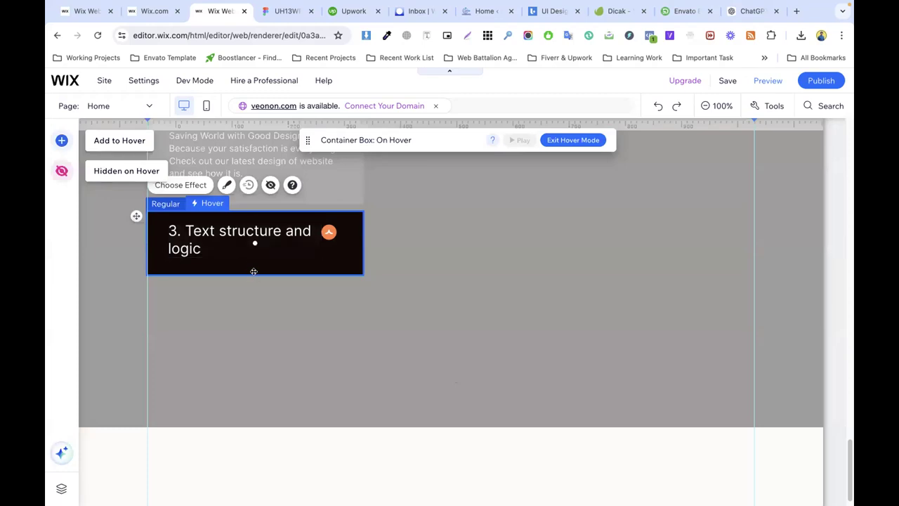
# Step: Add a placeholder paragraph under the heading in the step-3 card's hover state
pyautogui.click(115, 142)
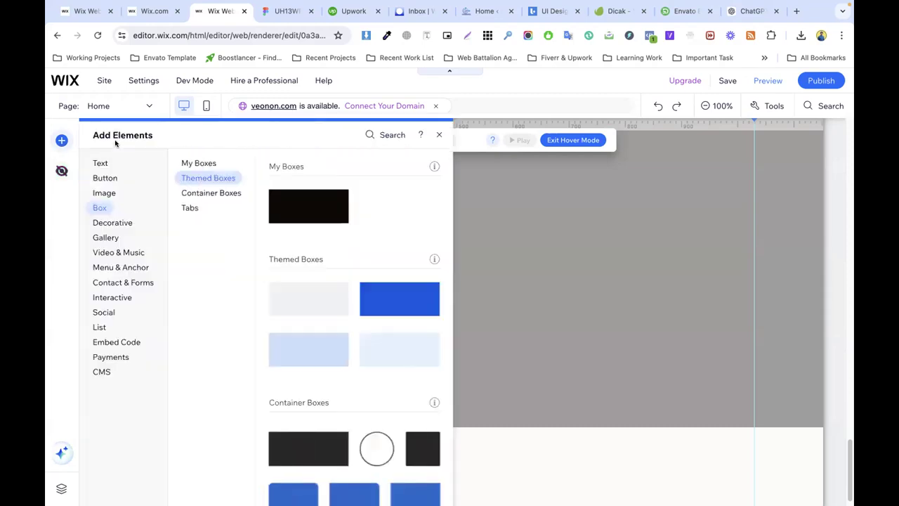
pyautogui.click(99, 164)
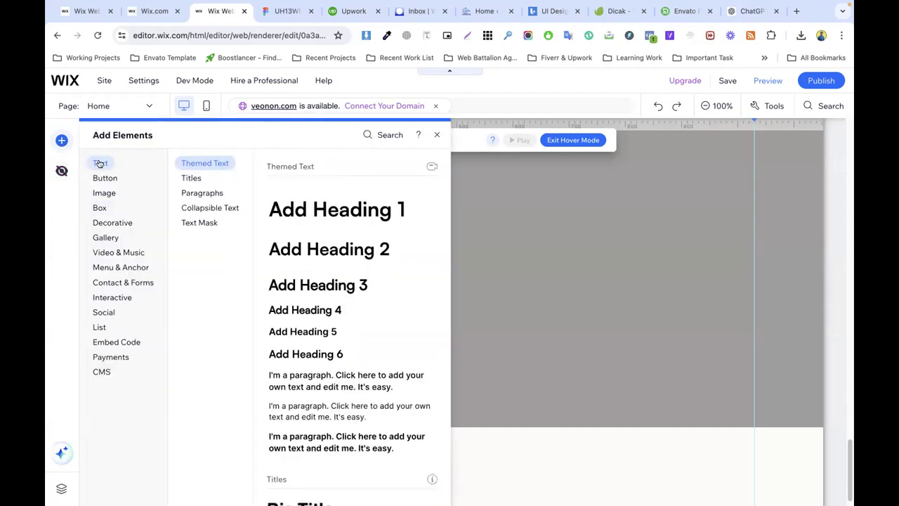
pyautogui.moveTo(309, 411); pyautogui.dragTo(212, 269)
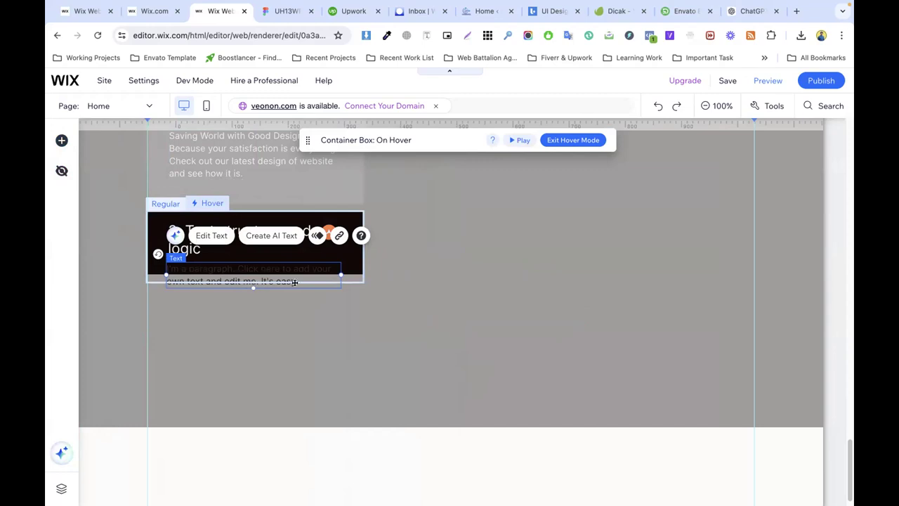
pyautogui.click(349, 278)
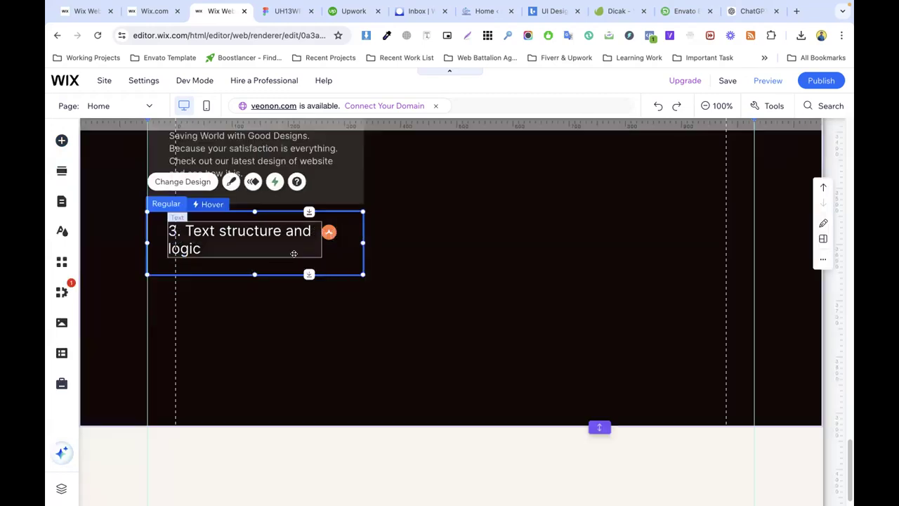
# Step: Re-enter the card's hover state and bring up the Box elements to add
pyautogui.click(212, 203)
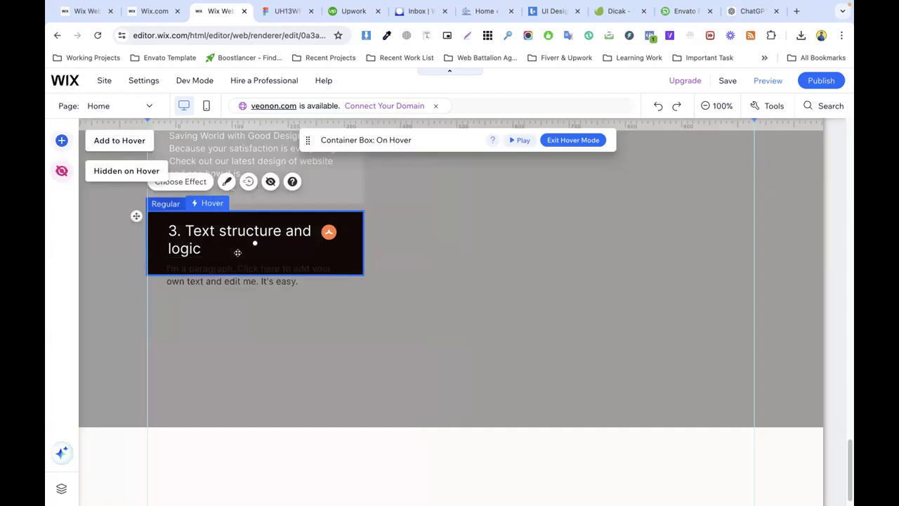
pyautogui.click(233, 248)
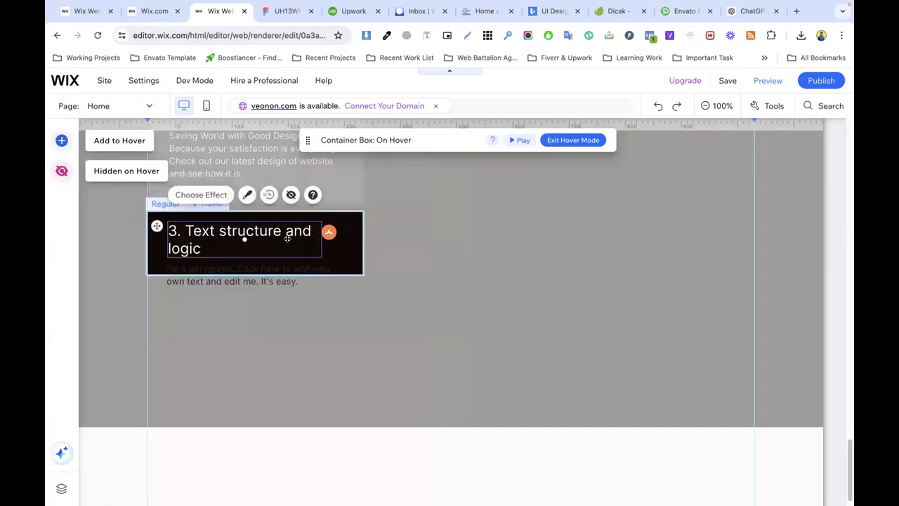
pyautogui.click(250, 265)
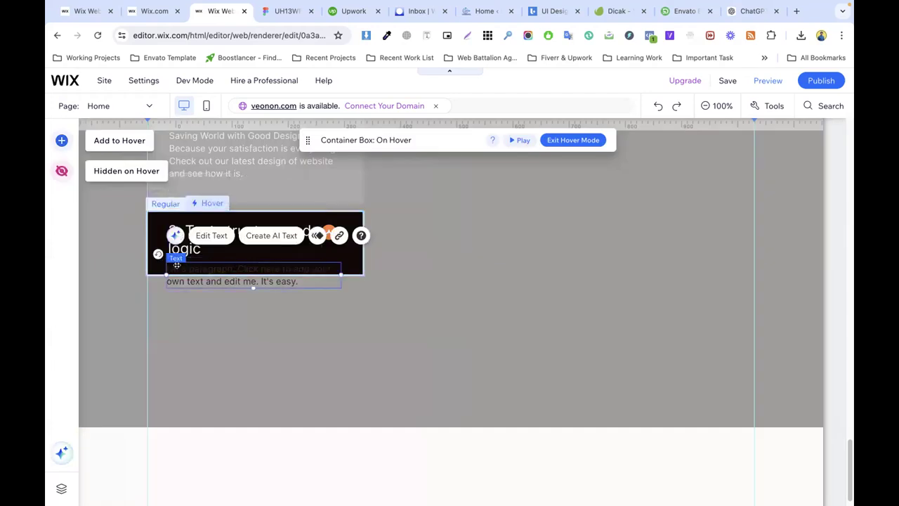
pyautogui.click(154, 267)
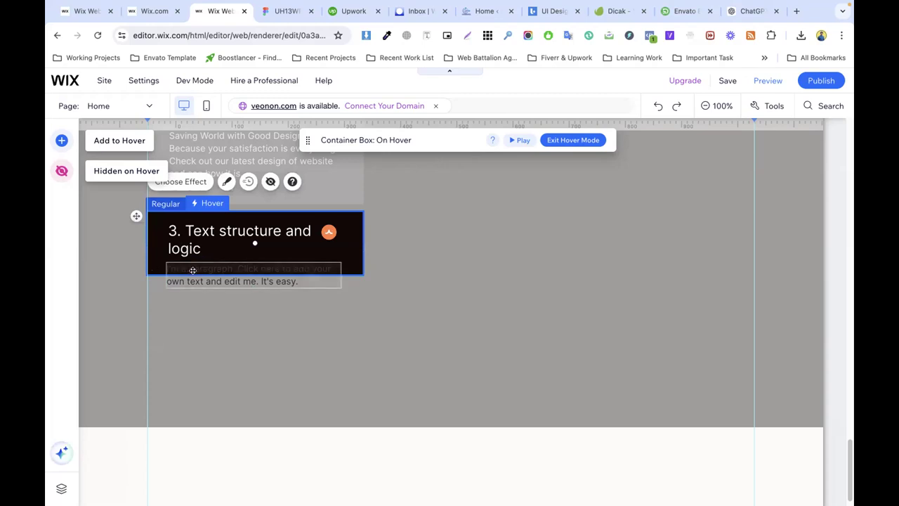
pyautogui.click(98, 141)
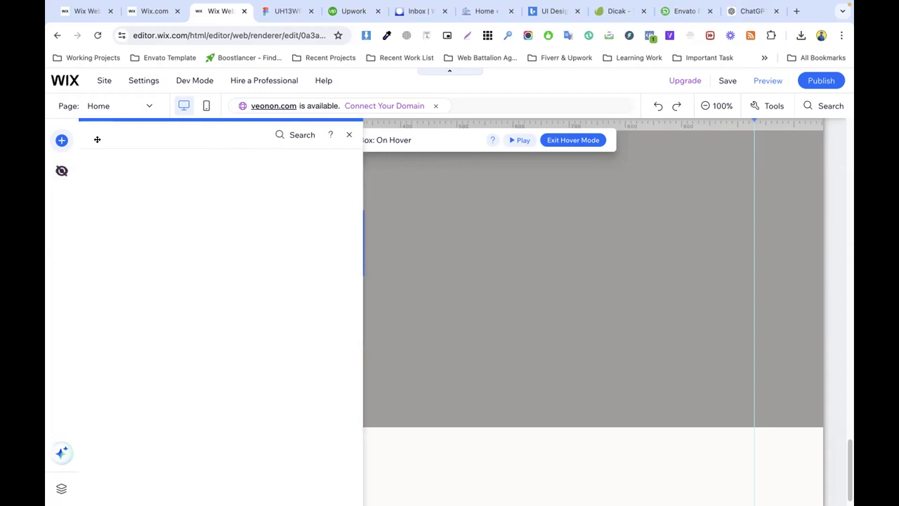
pyautogui.click(99, 207)
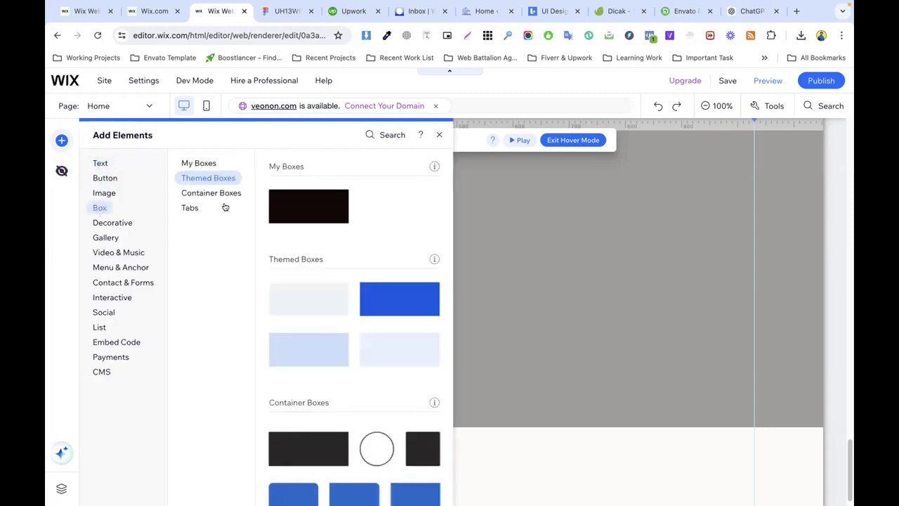
# Step: Drop a black box into the hover state, shorten and narrow it to card width, and move it below the card
pyautogui.moveTo(322, 208); pyautogui.dragTo(327, 275)
pyautogui.rightClick(408, 257)
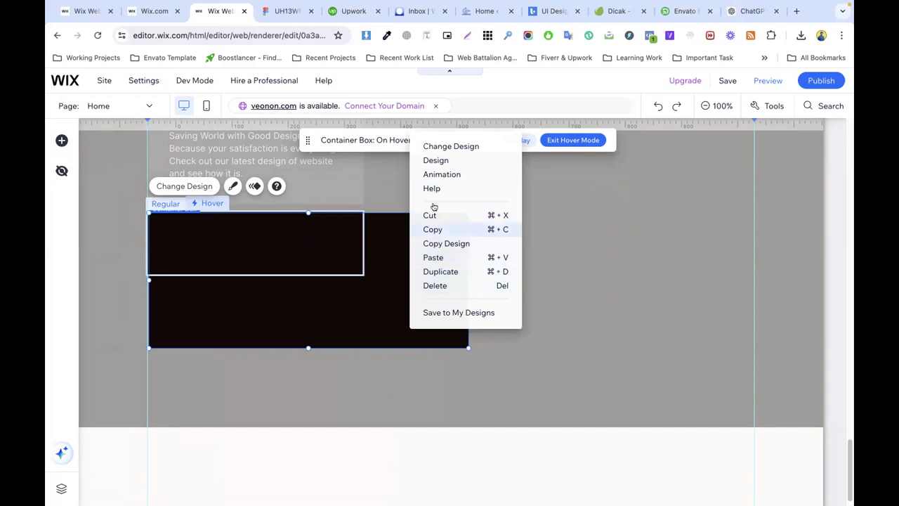
pyautogui.click(278, 234)
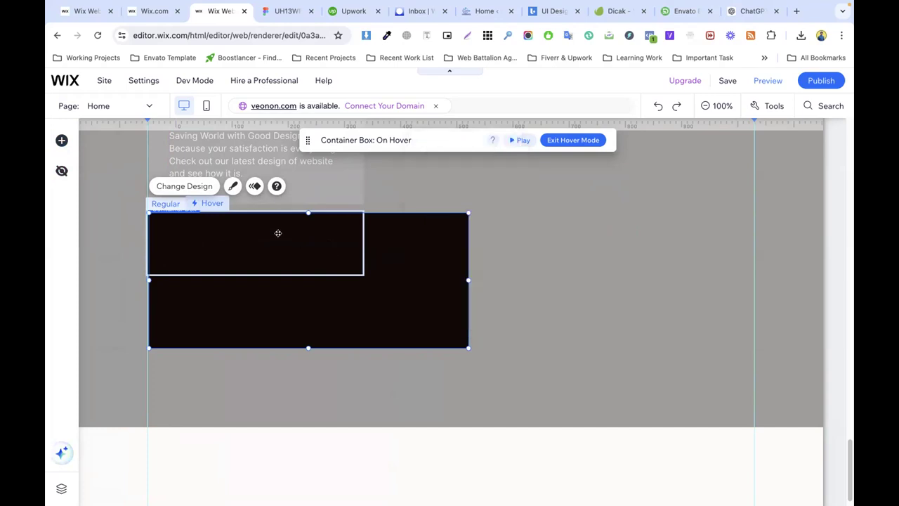
pyautogui.moveTo(307, 346); pyautogui.dragTo(295, 291)
pyautogui.rightClick(408, 260)
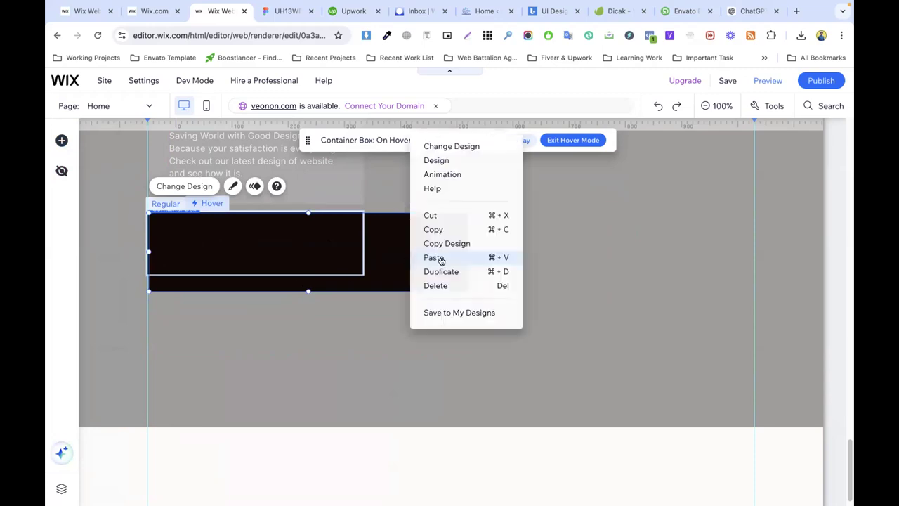
pyautogui.click(369, 249)
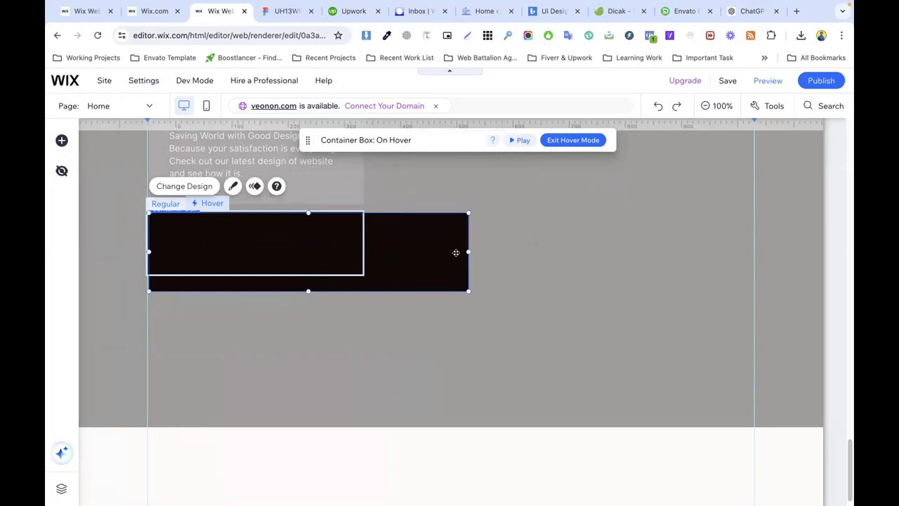
pyautogui.moveTo(468, 251); pyautogui.dragTo(363, 251)
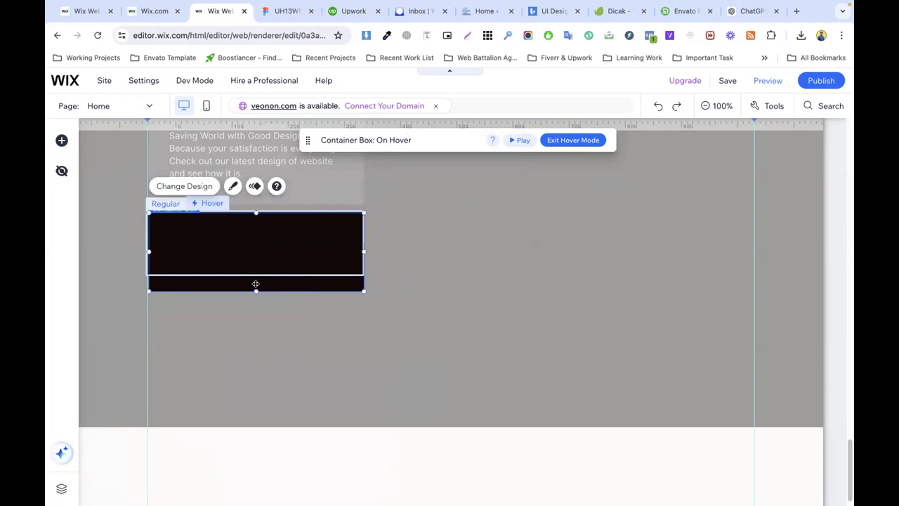
pyautogui.click(170, 207)
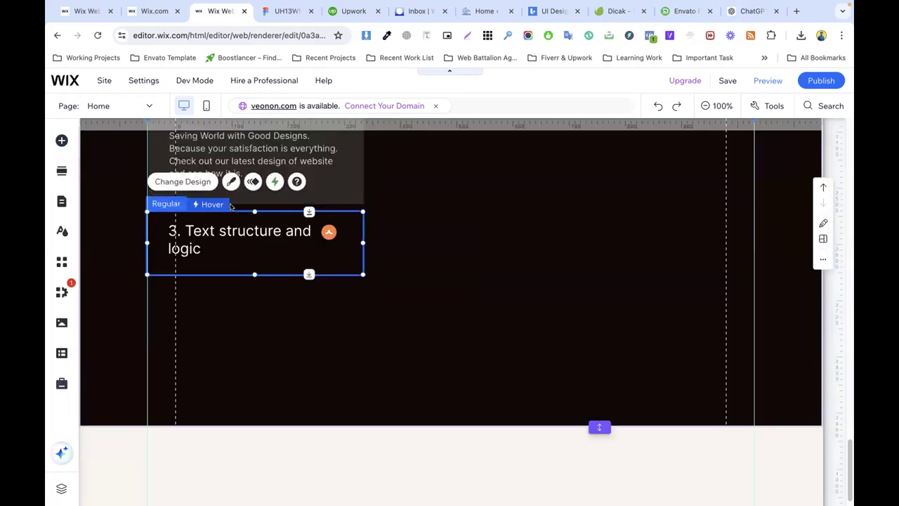
pyautogui.click(213, 203)
pyautogui.moveTo(245, 246); pyautogui.dragTo(245, 331)
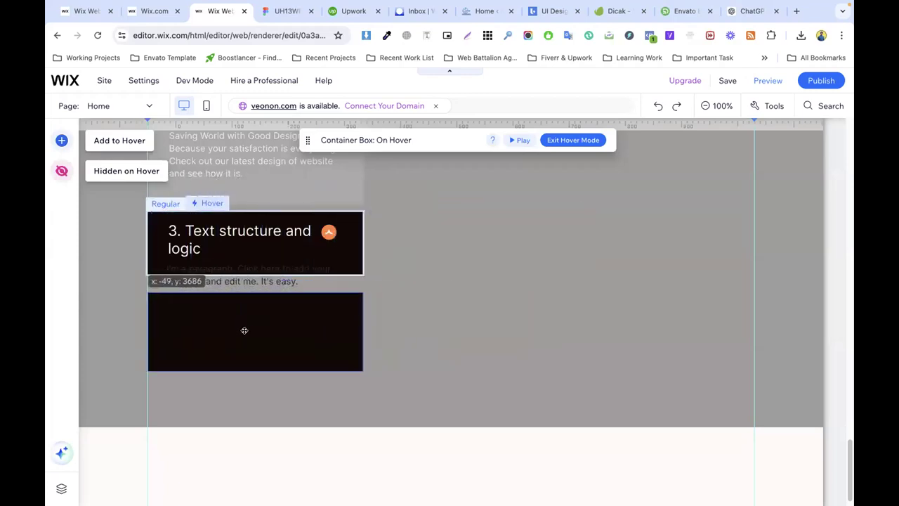
# Step: Nudge the hover paragraph and the heading slightly upward in the step-3 card
pyautogui.click(214, 232)
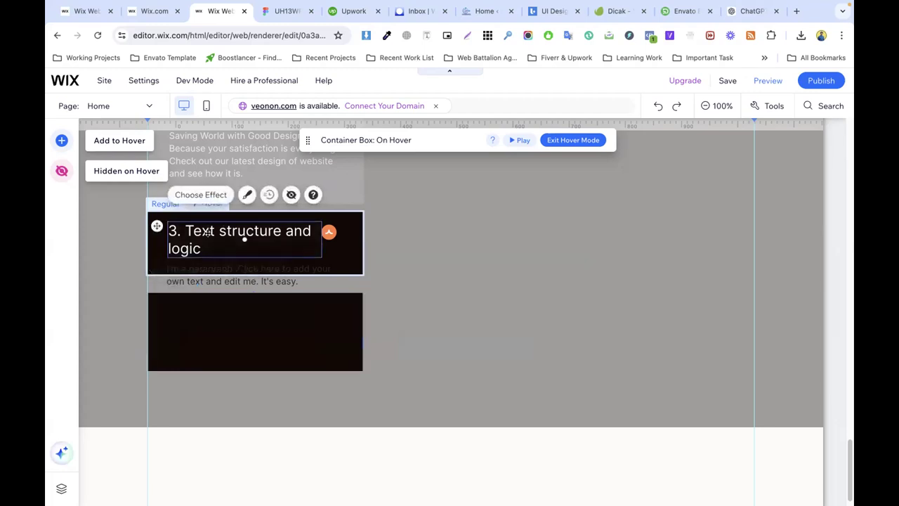
pyautogui.rightClick(215, 234)
pyautogui.moveTo(242, 260)
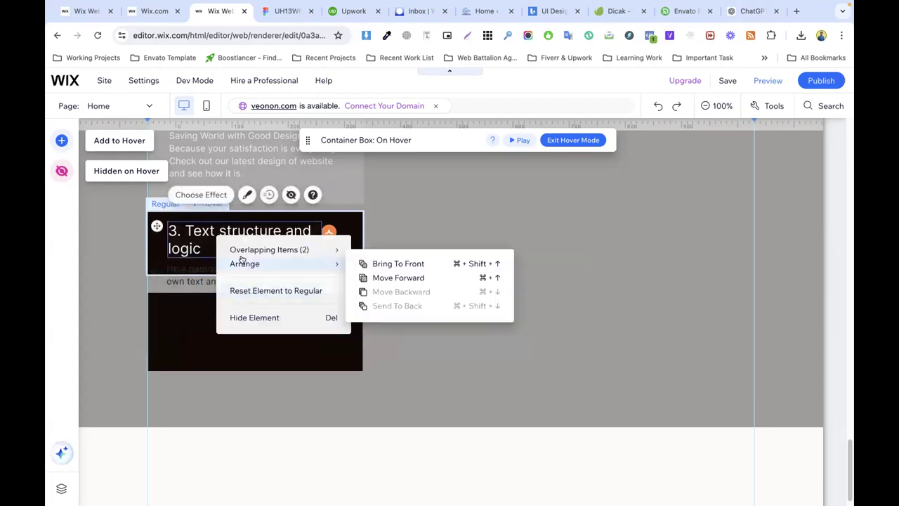
pyautogui.click(199, 266)
pyautogui.moveTo(204, 266); pyautogui.dragTo(231, 240)
pyautogui.click(230, 239)
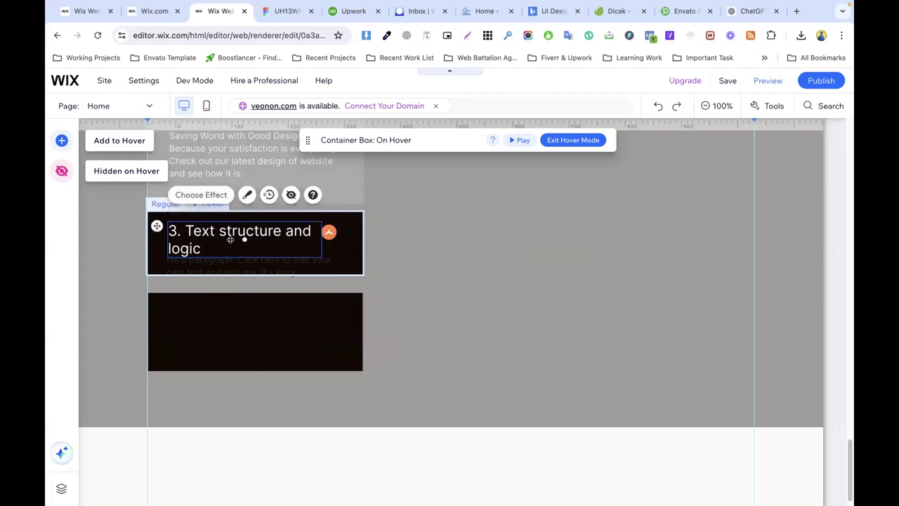
# Step: Set the hover paragraph's text colour to the white theme swatch
pyautogui.click(285, 265)
pyautogui.doubleClick(284, 266)
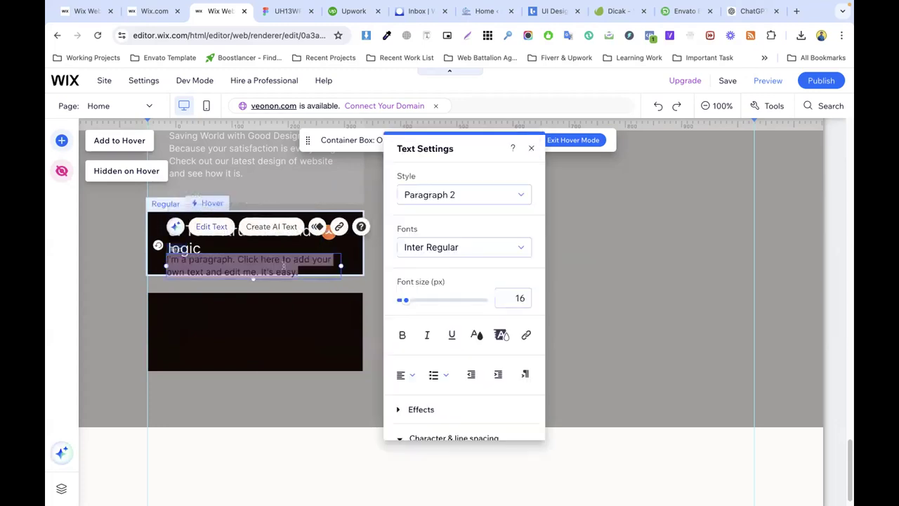
pyautogui.click(476, 333)
pyautogui.click(396, 242)
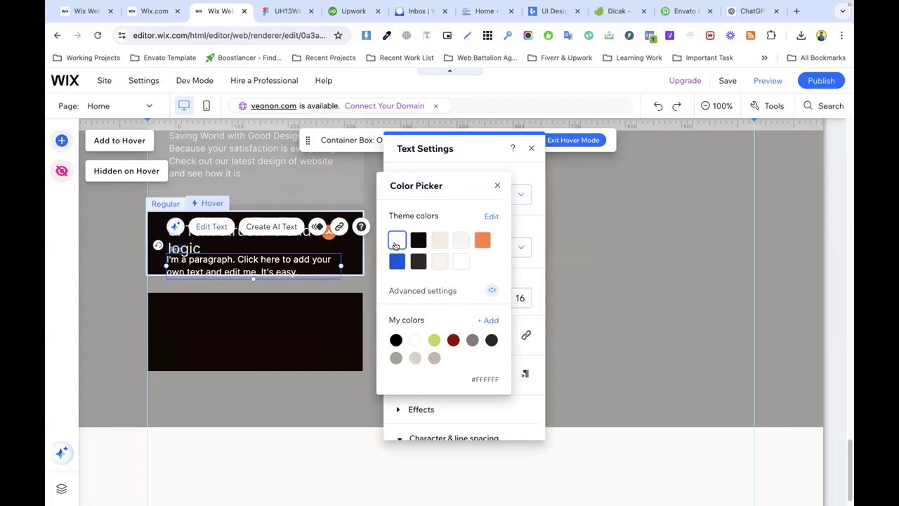
pyautogui.click(345, 261)
pyautogui.click(344, 264)
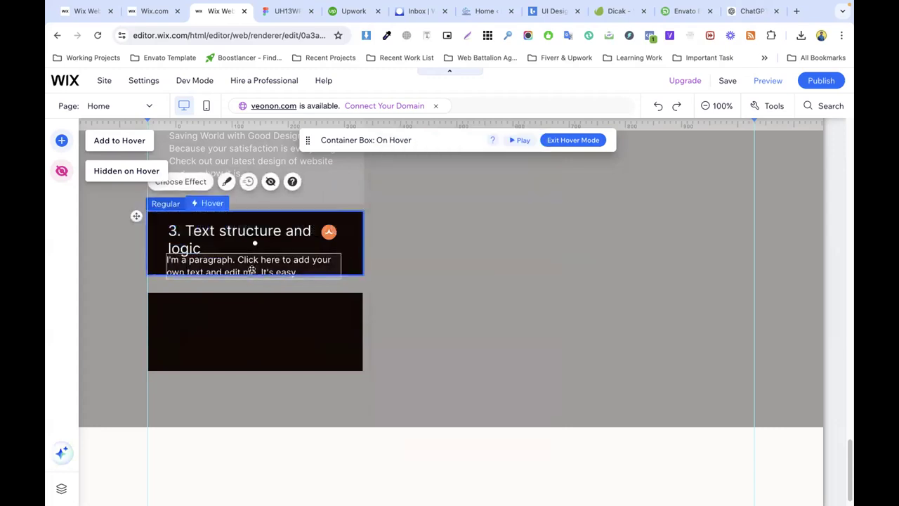
pyautogui.click(249, 272)
pyautogui.click(351, 267)
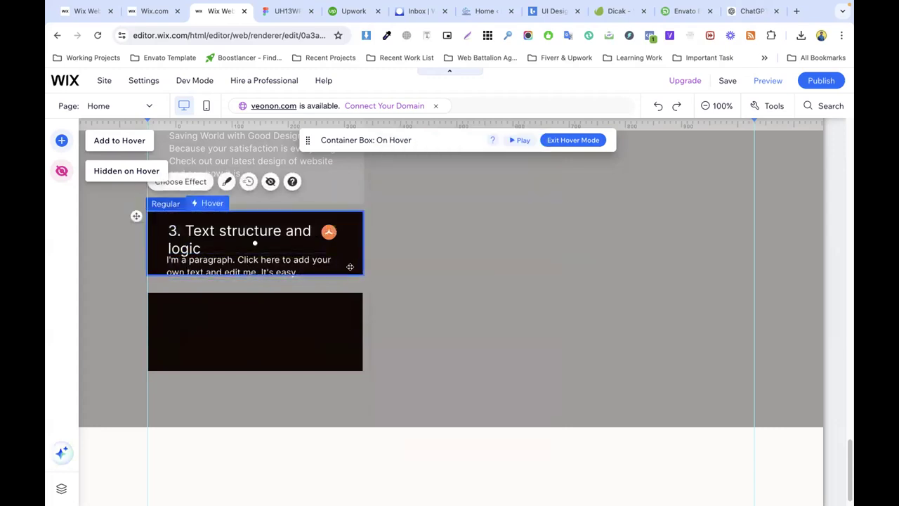
# Step: Turn on the Layers panel and the size and position toolbar
pyautogui.click(768, 105)
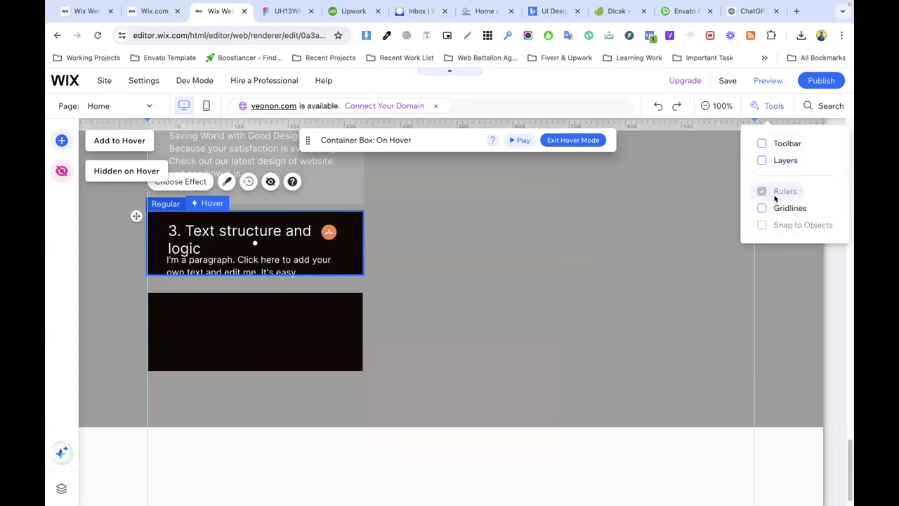
pyautogui.click(762, 161)
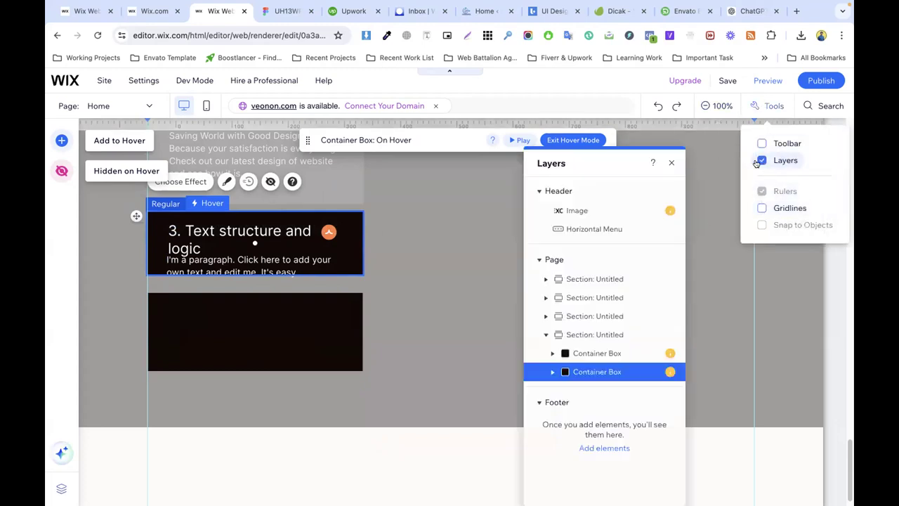
pyautogui.moveTo(668, 372)
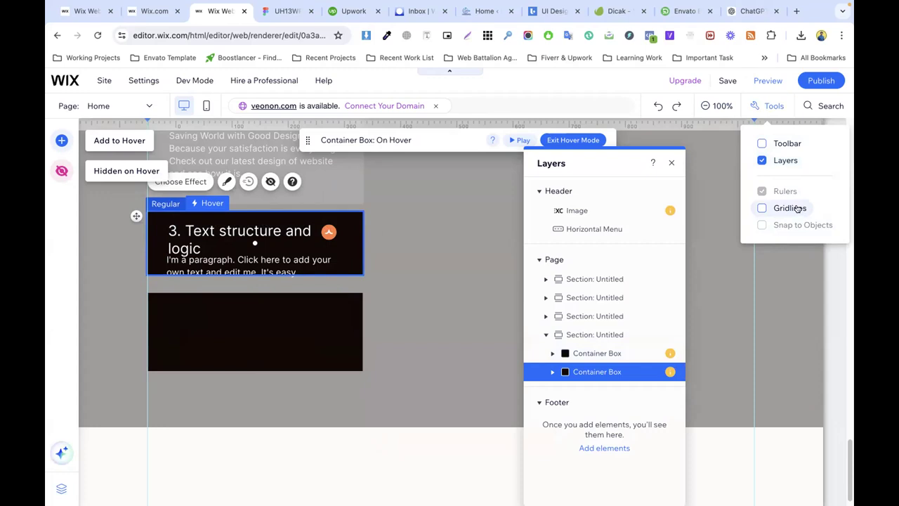
pyautogui.click(763, 143)
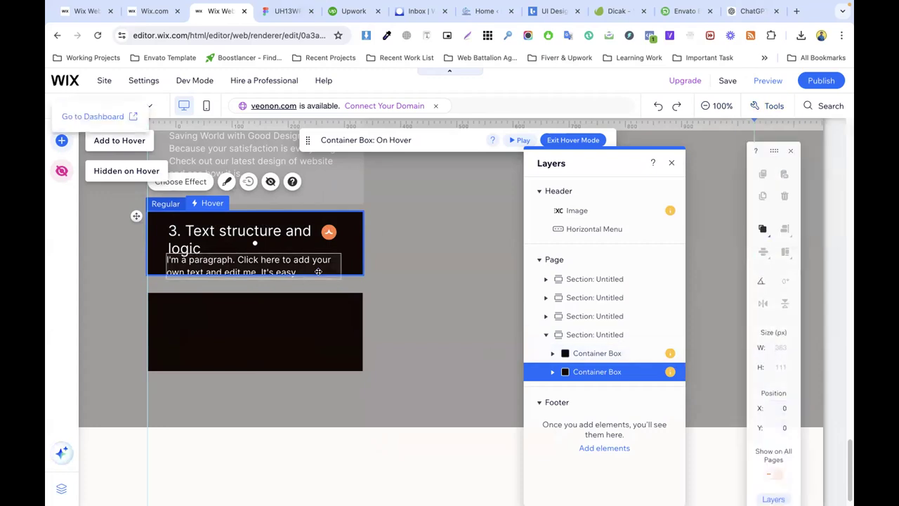
# Step: Move the white paragraph into the lower black box and reposition both to the right
pyautogui.click(251, 233)
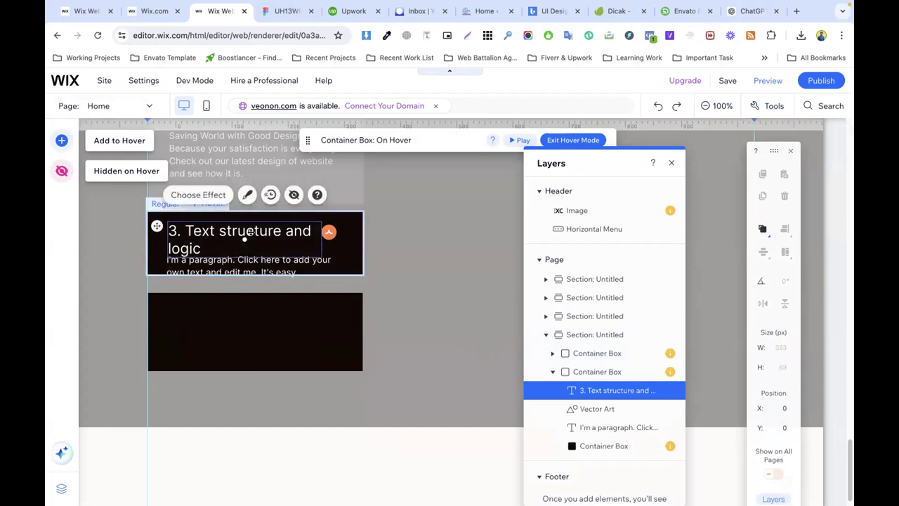
pyautogui.click(255, 316)
pyautogui.click(288, 273)
pyautogui.moveTo(299, 261); pyautogui.dragTo(302, 343)
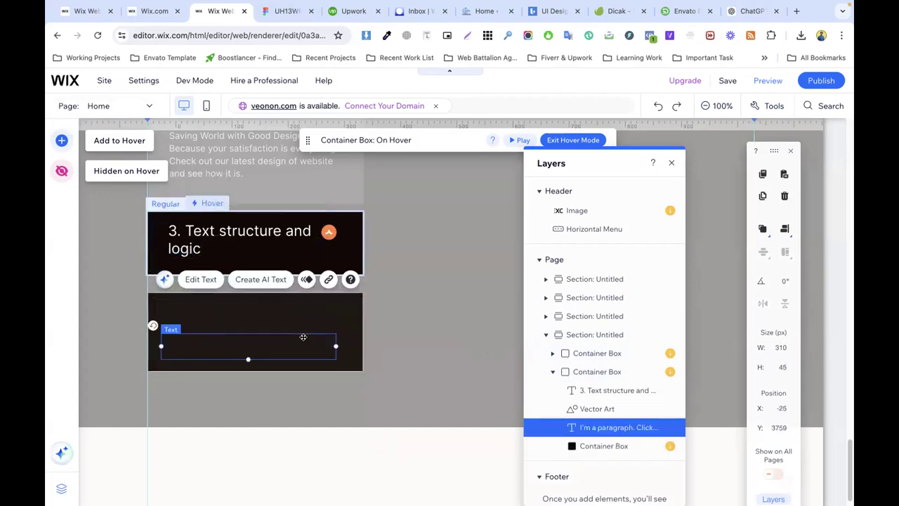
pyautogui.click(277, 336)
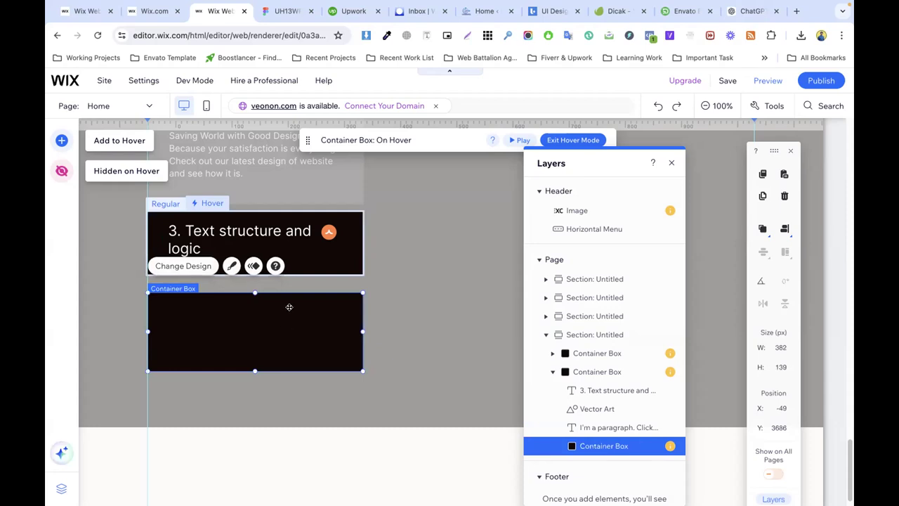
pyautogui.rightClick(289, 307)
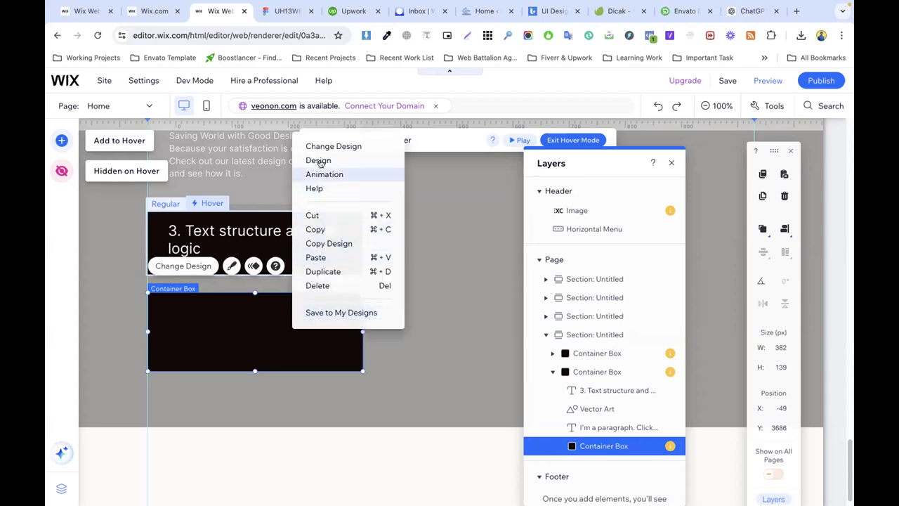
pyautogui.moveTo(223, 333); pyautogui.dragTo(397, 325)
pyautogui.moveTo(267, 330); pyautogui.dragTo(394, 313)
# Step: Send the black box behind the paragraph, then re-enter the card's hover state
pyautogui.doubleClick(394, 314)
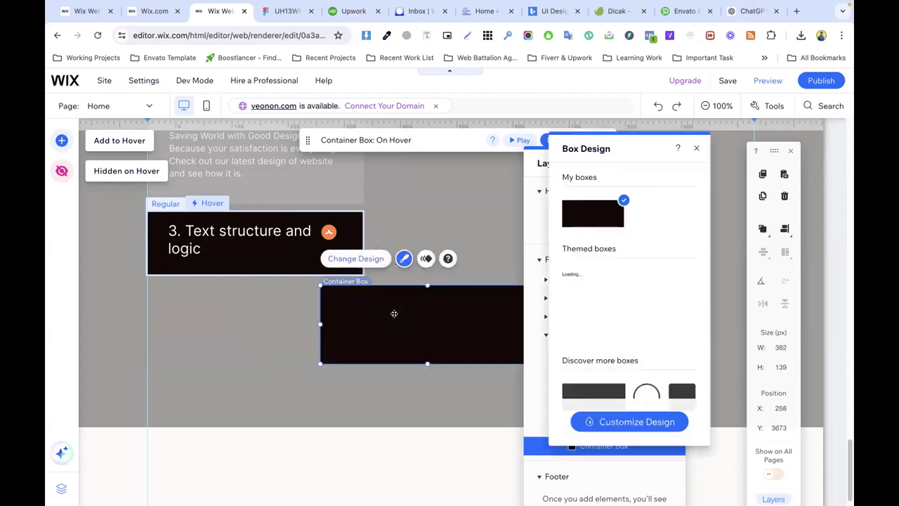
pyautogui.rightClick(395, 314)
pyautogui.moveTo(428, 229)
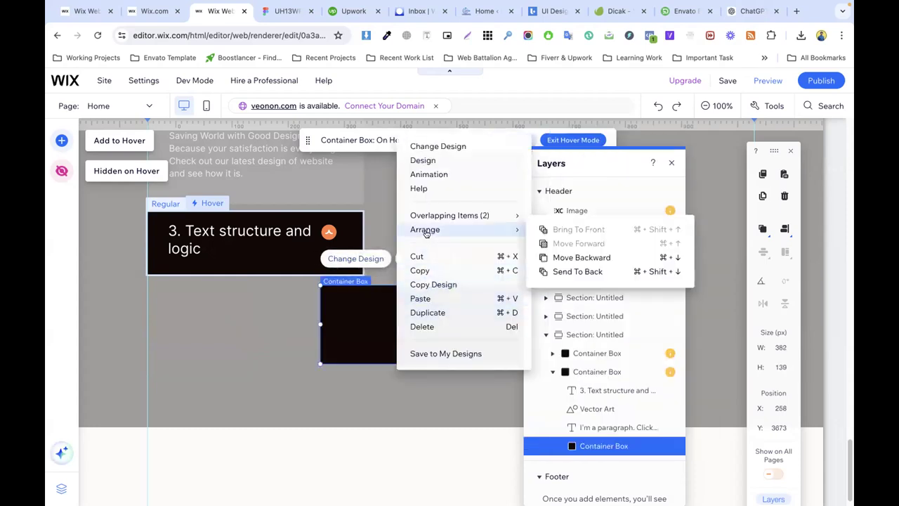
pyautogui.click(573, 271)
pyautogui.click(341, 342)
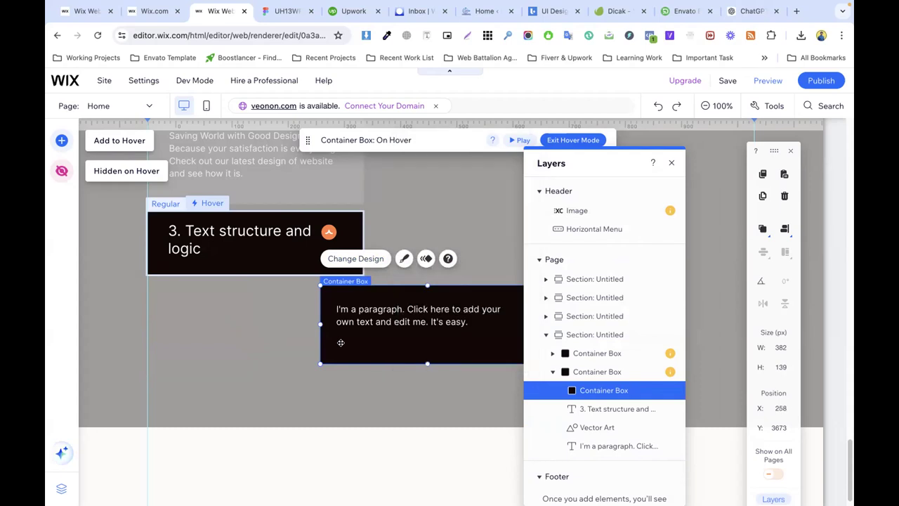
pyautogui.click(282, 332)
pyautogui.click(380, 320)
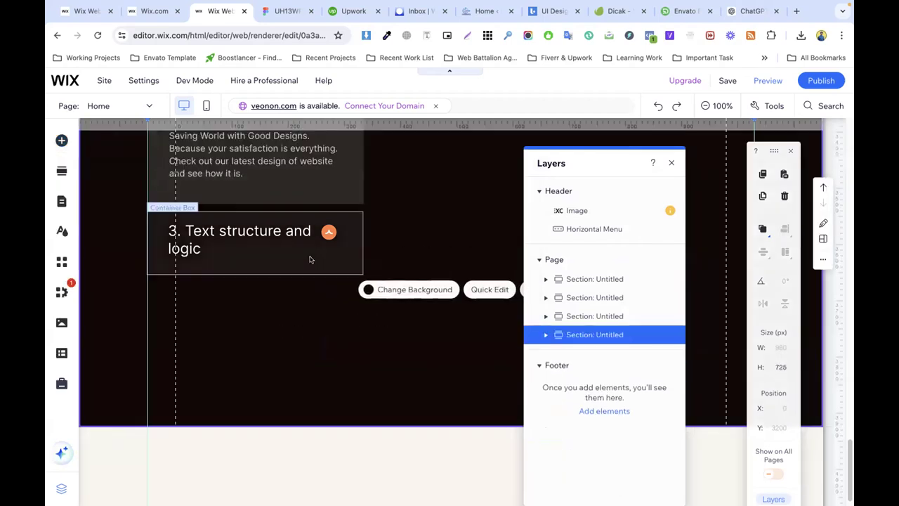
pyautogui.click(284, 241)
pyautogui.click(212, 203)
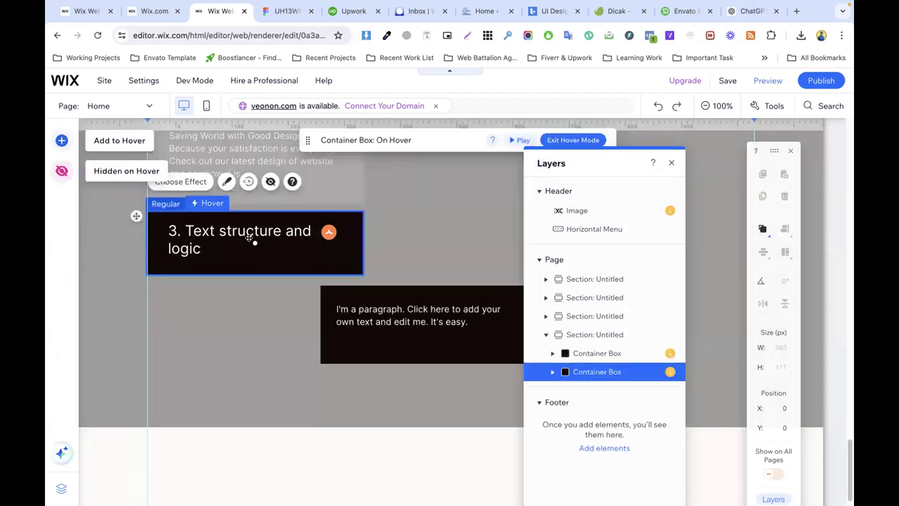
# Step: Align the black box beneath the heading card and shift the paragraph left inside it
pyautogui.click(369, 312)
pyautogui.click(370, 293)
pyautogui.moveTo(369, 293); pyautogui.dragTo(309, 293)
pyautogui.click(383, 311)
pyautogui.moveTo(383, 311); pyautogui.dragTo(322, 333)
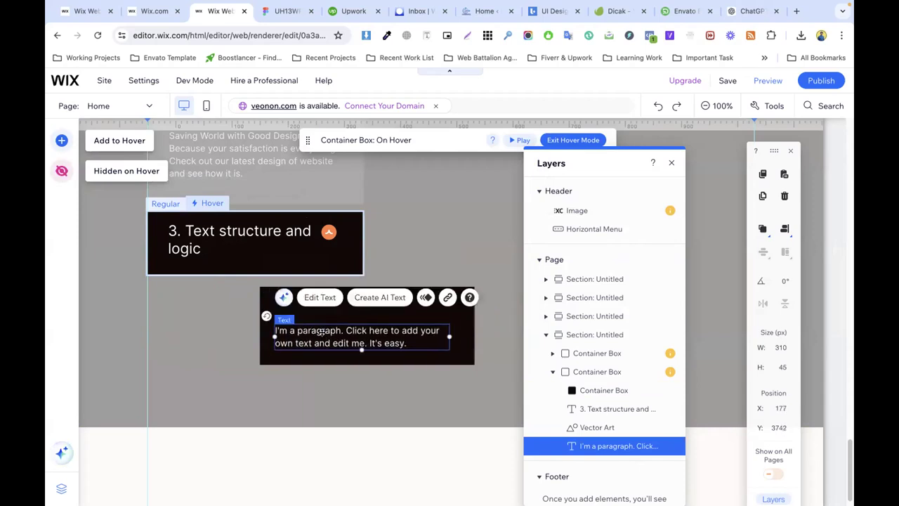
pyautogui.click(197, 232)
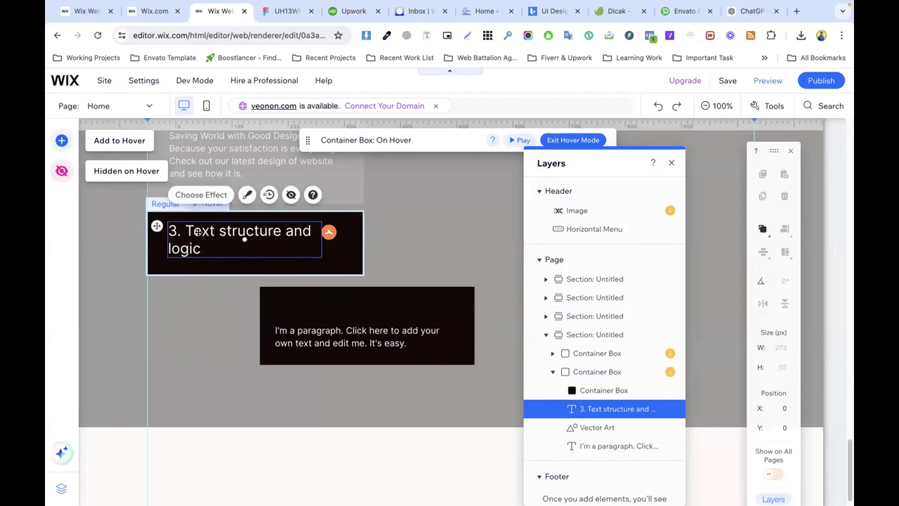
# Step: Add a Heading 3 into the lower black box and set its font size to 25
pyautogui.click(62, 140)
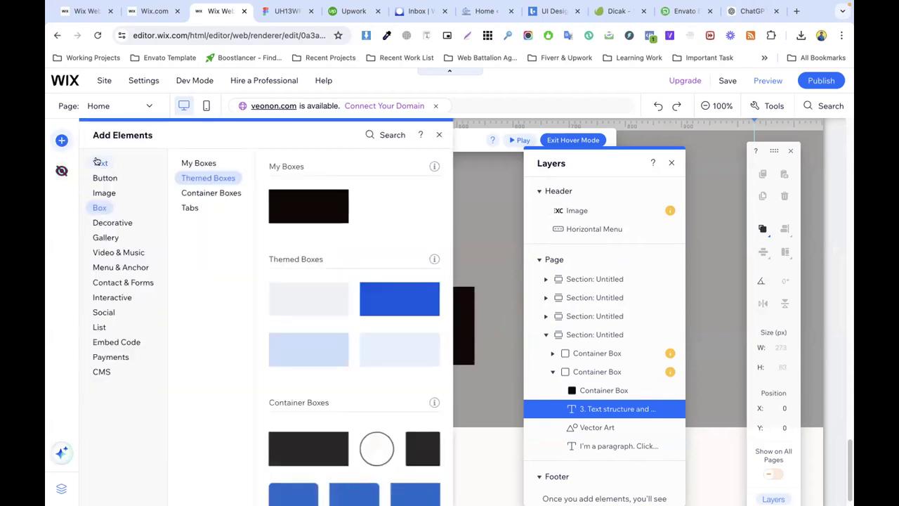
pyautogui.click(99, 162)
pyautogui.moveTo(316, 287); pyautogui.dragTo(369, 309)
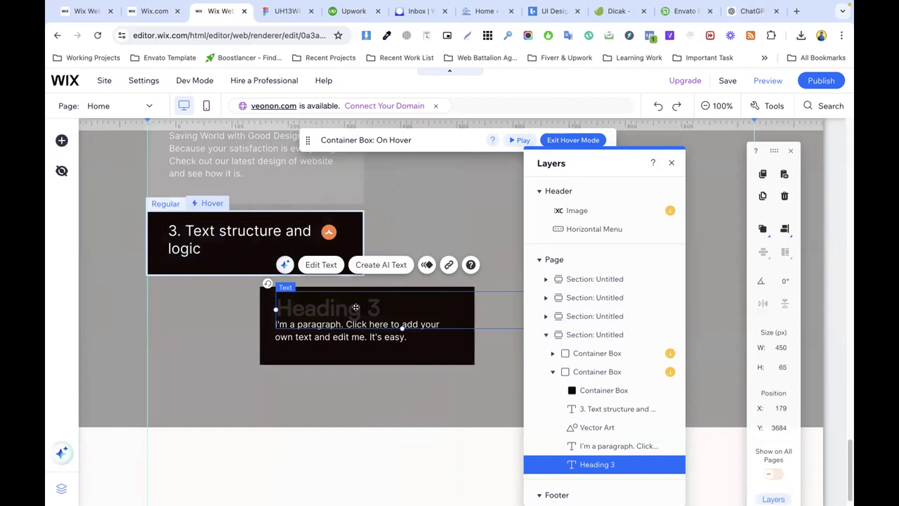
pyautogui.doubleClick(357, 308)
pyautogui.click(564, 300)
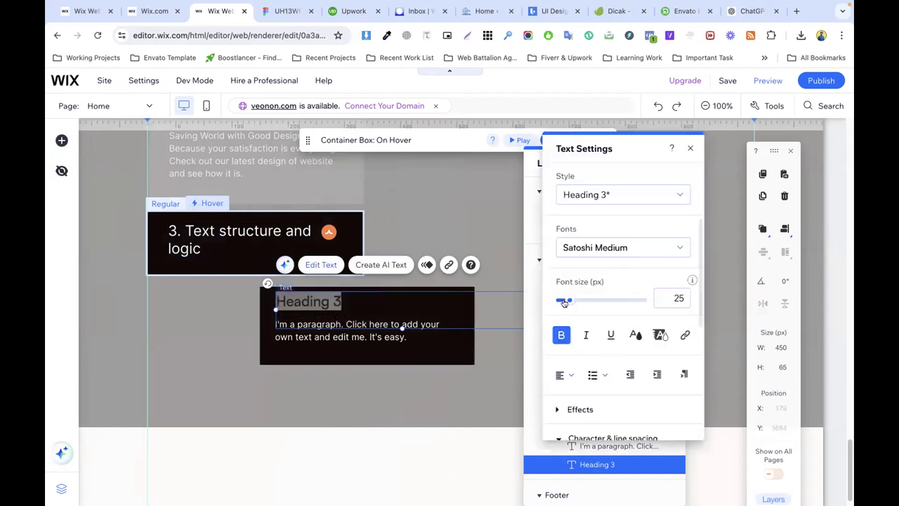
# Step: Replace the heading placeholder with the Figma title '3. Text structure and logic' and make it white
pyautogui.click(284, 11)
pyautogui.doubleClick(314, 199)
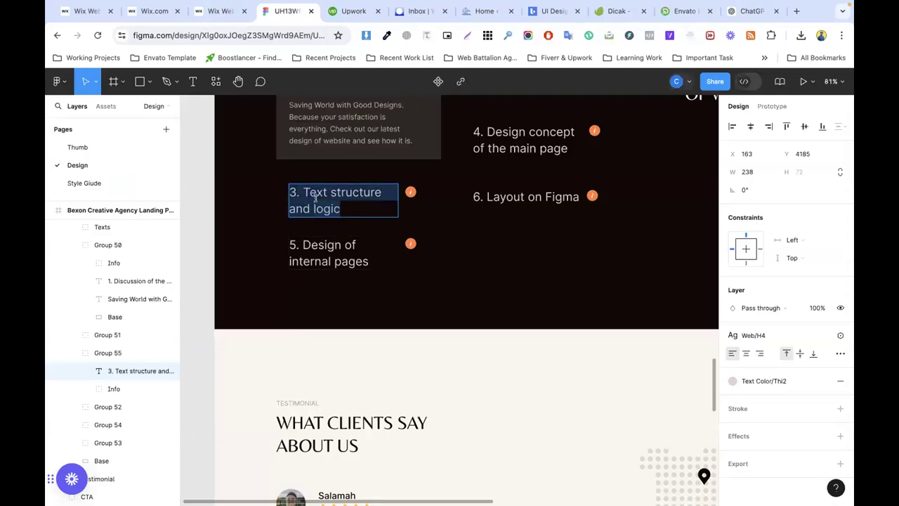
pyautogui.click(217, 11)
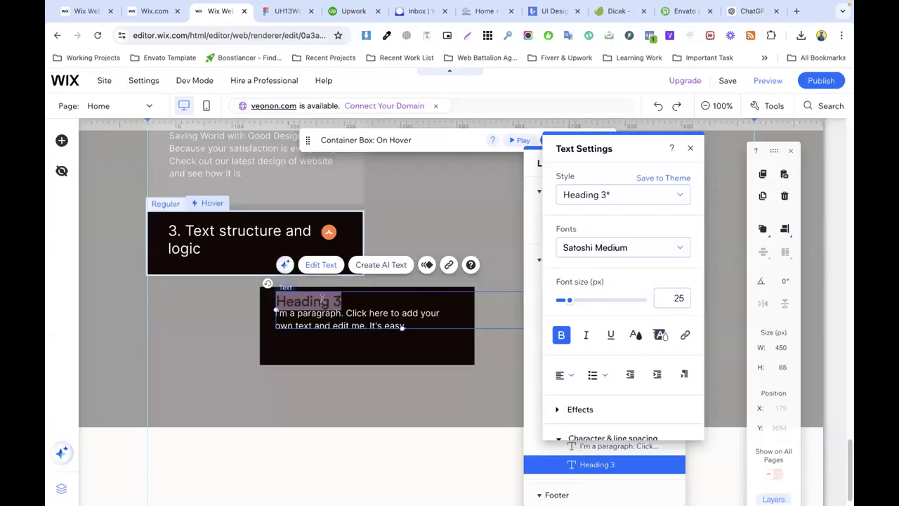
pyautogui.hotkey('ctrl', 'v')
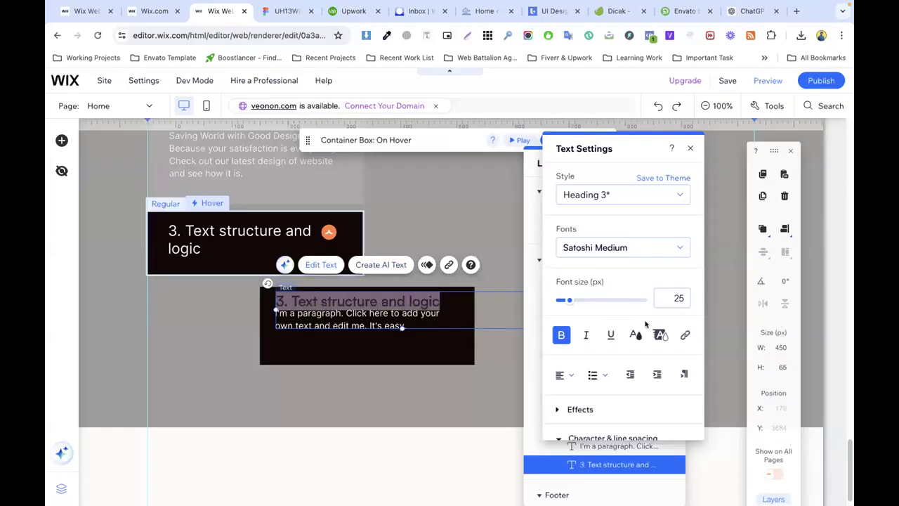
pyautogui.click(637, 335)
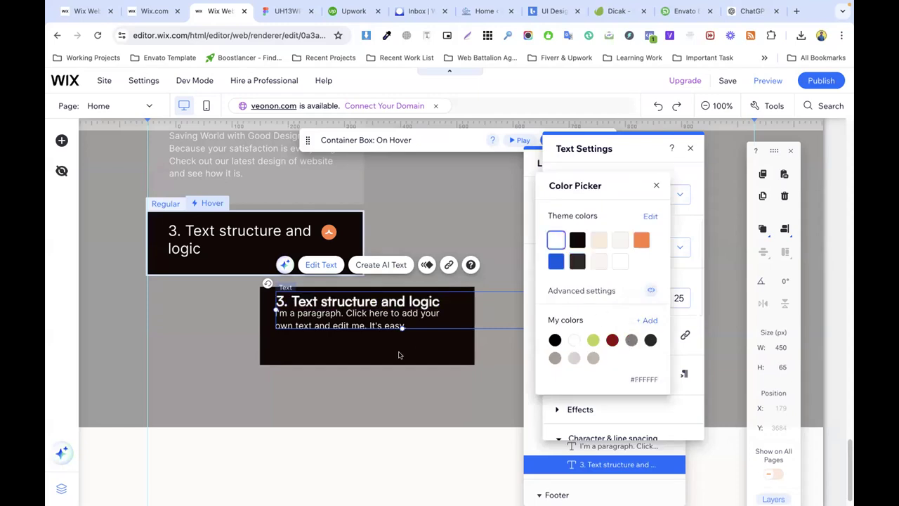
pyautogui.press('Escape')
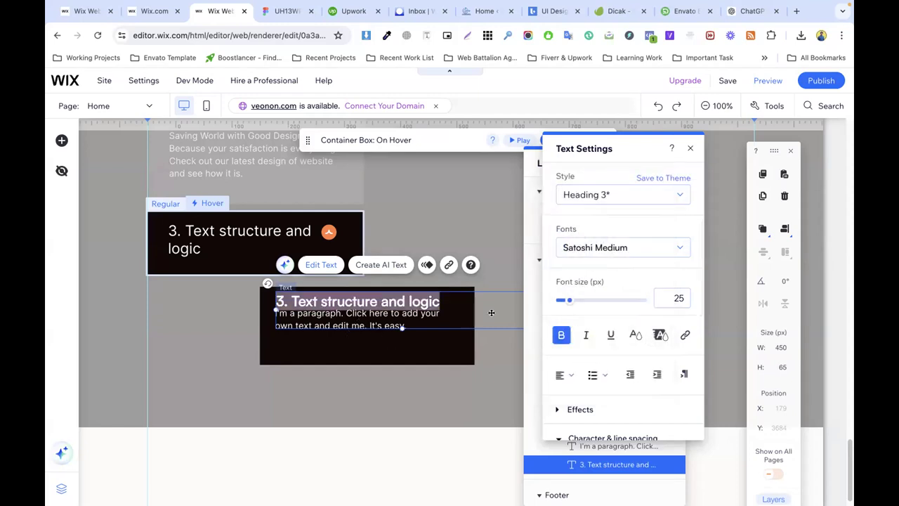
# Step: Close Text Settings and Layers, narrow the heading's text box, and select the hover container
pyautogui.click(690, 149)
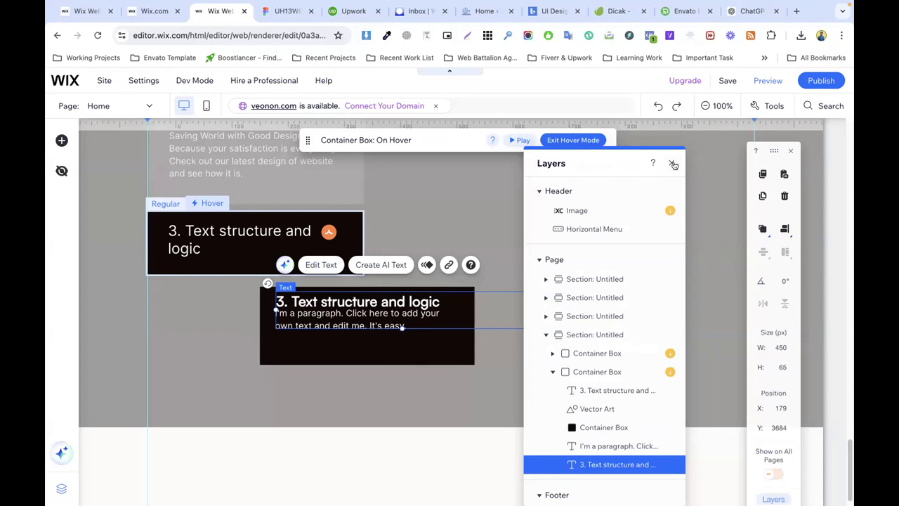
pyautogui.click(673, 163)
pyautogui.moveTo(527, 307); pyautogui.dragTo(450, 309)
pyautogui.click(366, 334)
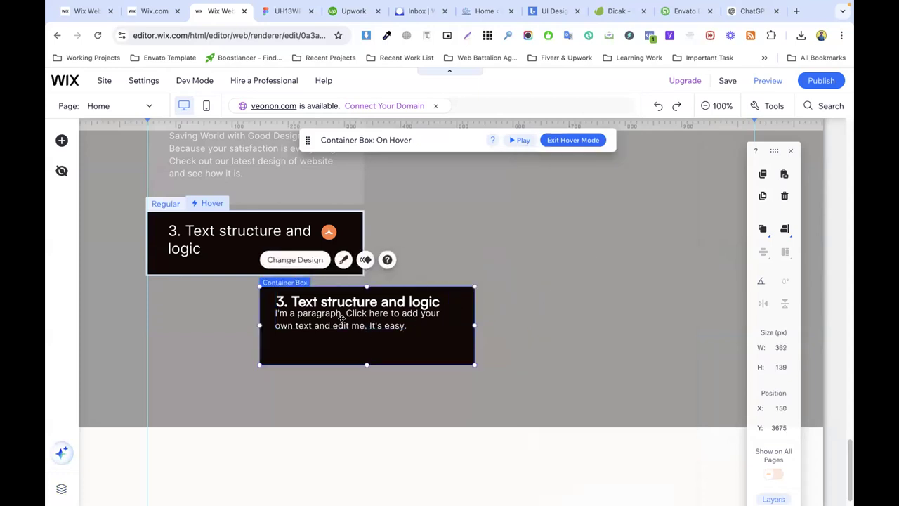
# Step: Nudge the heading slightly lower and widen the placeholder paragraph beneath it
pyautogui.click(345, 316)
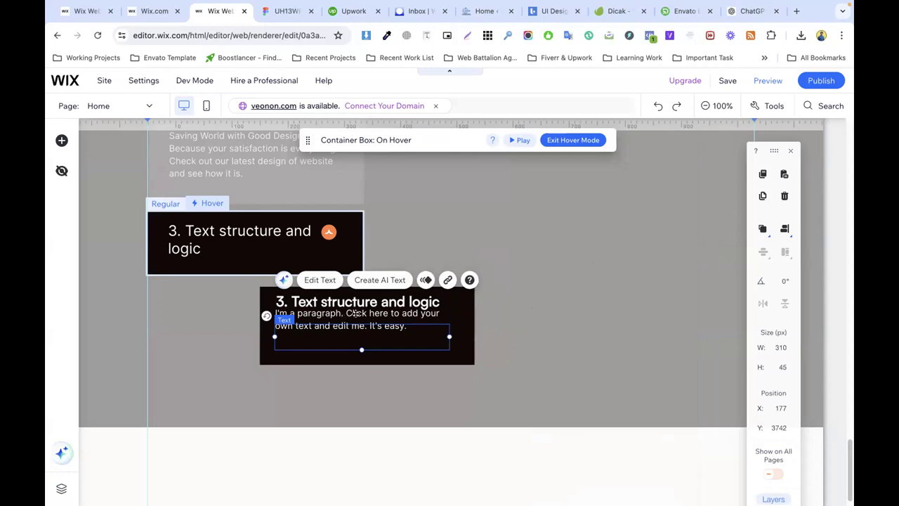
pyautogui.moveTo(355, 338); pyautogui.dragTo(357, 306)
pyautogui.hotkey('ctrl', 'z')
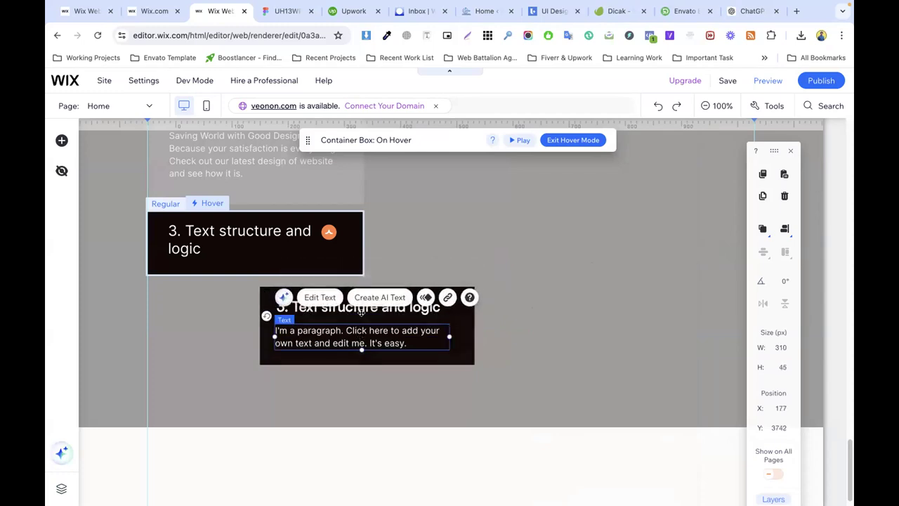
pyautogui.moveTo(359, 307); pyautogui.dragTo(357, 310)
pyautogui.click(417, 342)
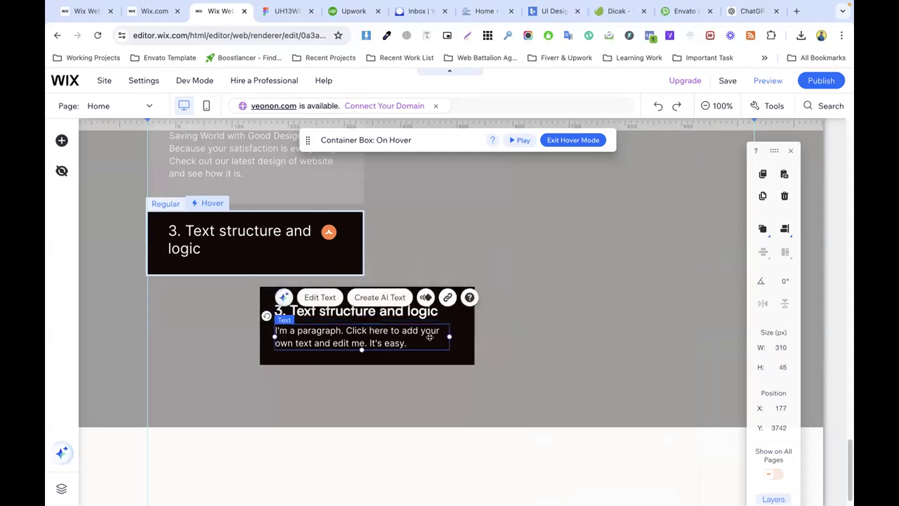
pyautogui.moveTo(448, 335); pyautogui.dragTo(456, 335)
# Step: Add an orange triangle icon from the Decorative elements to the card
pyautogui.rightClick(327, 230)
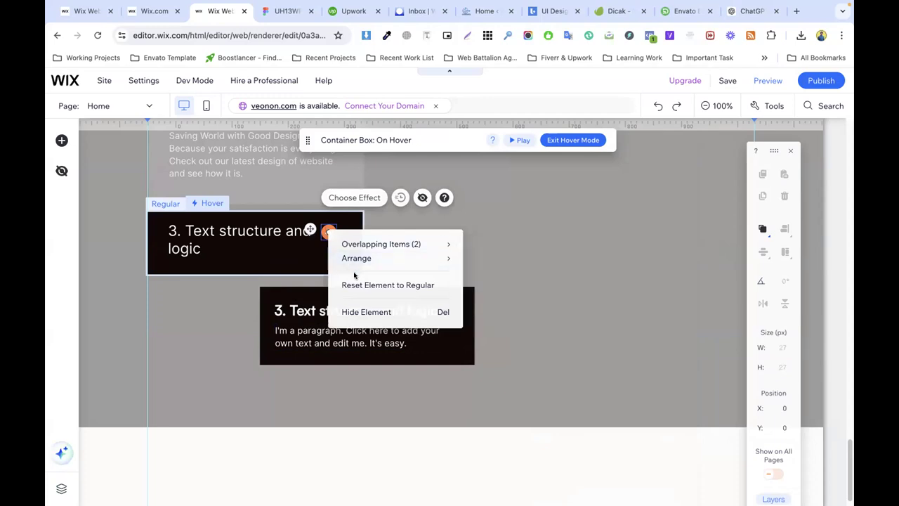
pyautogui.click(56, 141)
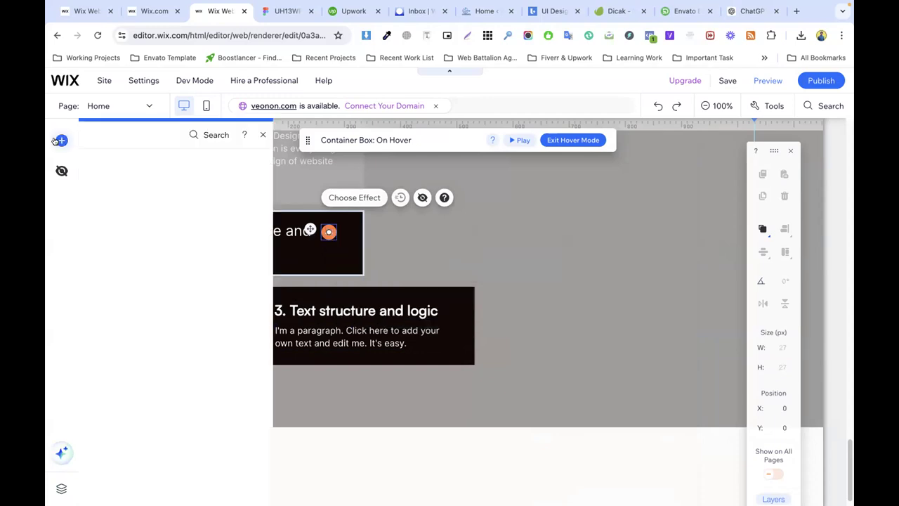
pyautogui.click(99, 207)
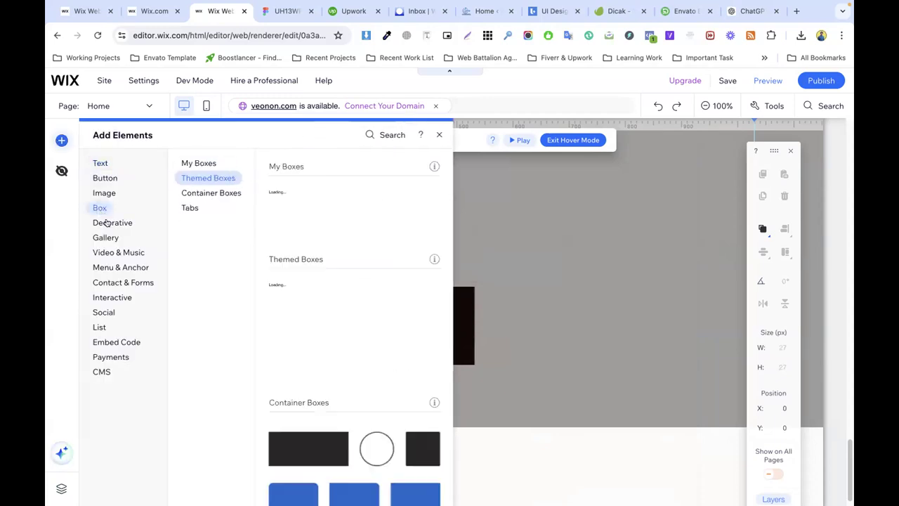
pyautogui.click(108, 224)
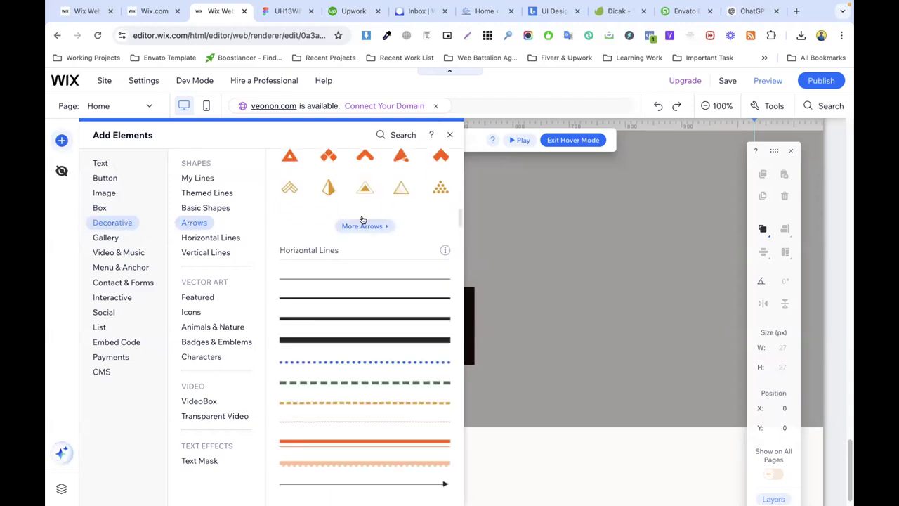
pyautogui.click(480, 307)
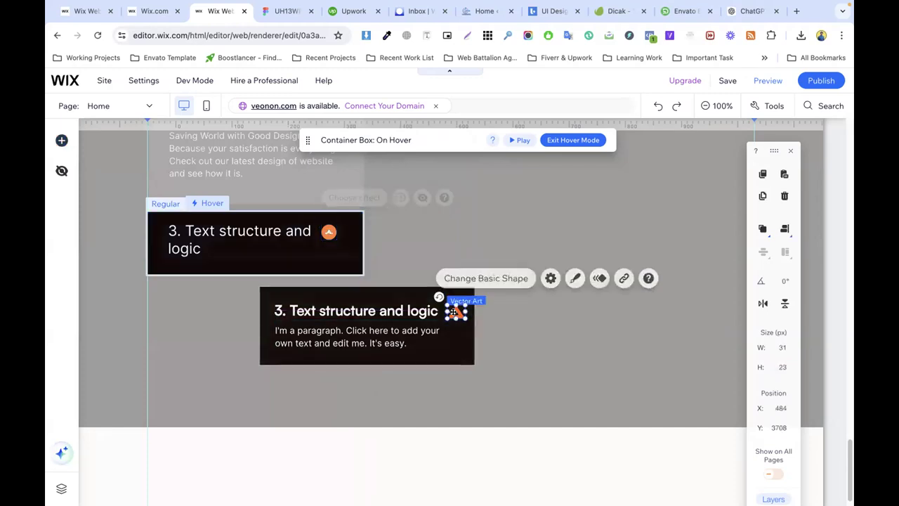
# Step: Move the hover container box onto the card area
pyautogui.click(445, 342)
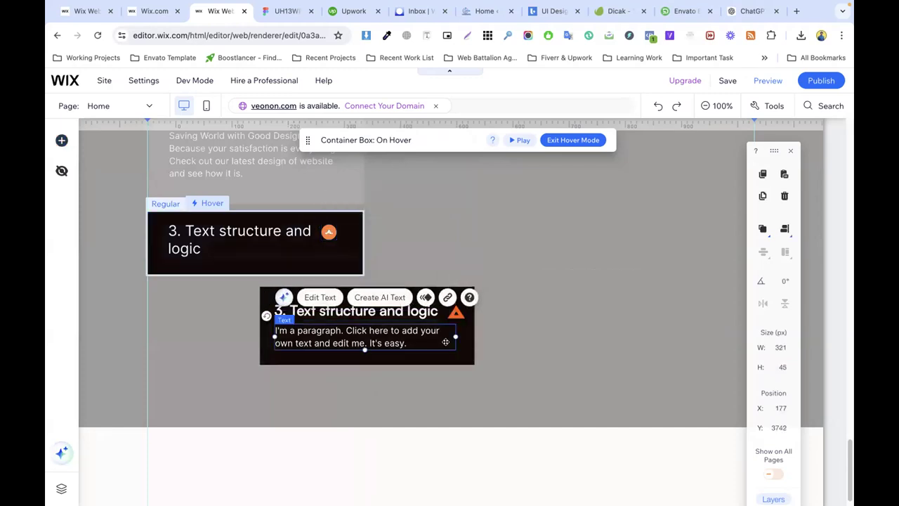
pyautogui.click(455, 359)
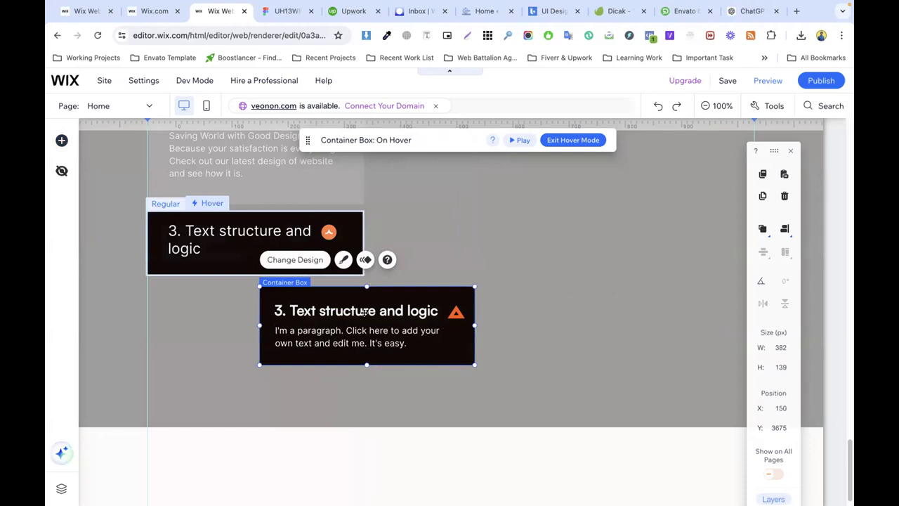
pyautogui.click(362, 312)
pyautogui.click(454, 313)
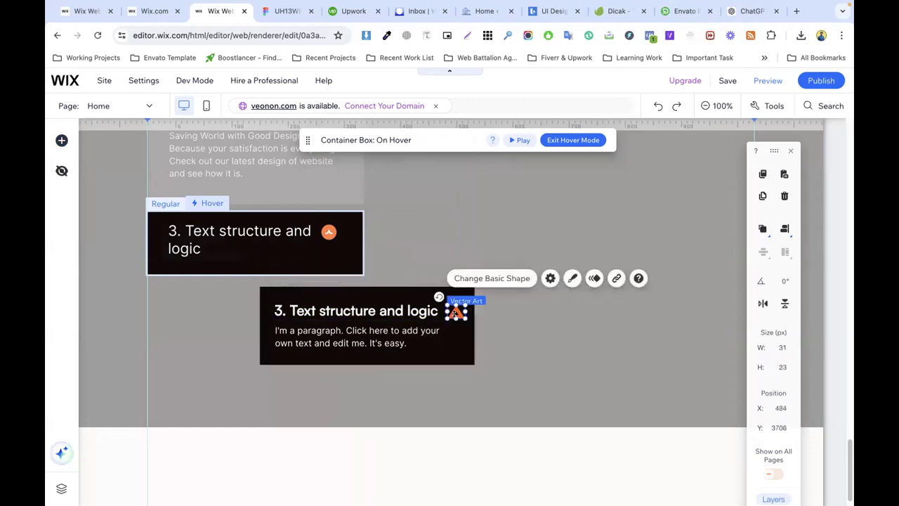
pyautogui.click(317, 289)
pyautogui.moveTo(317, 288); pyautogui.dragTo(212, 212)
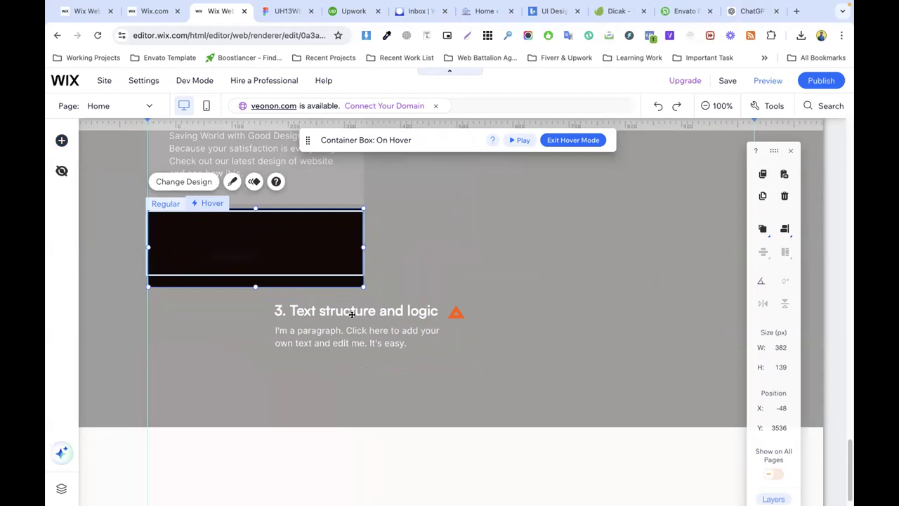
# Step: Move the heading, orange triangle and paragraph into the hover box
pyautogui.click(364, 310)
pyautogui.click(361, 330)
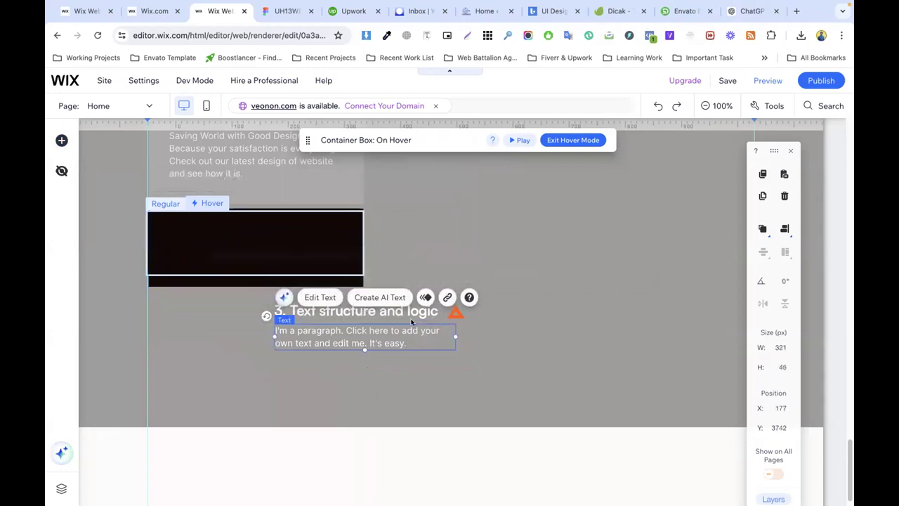
pyautogui.click(454, 311)
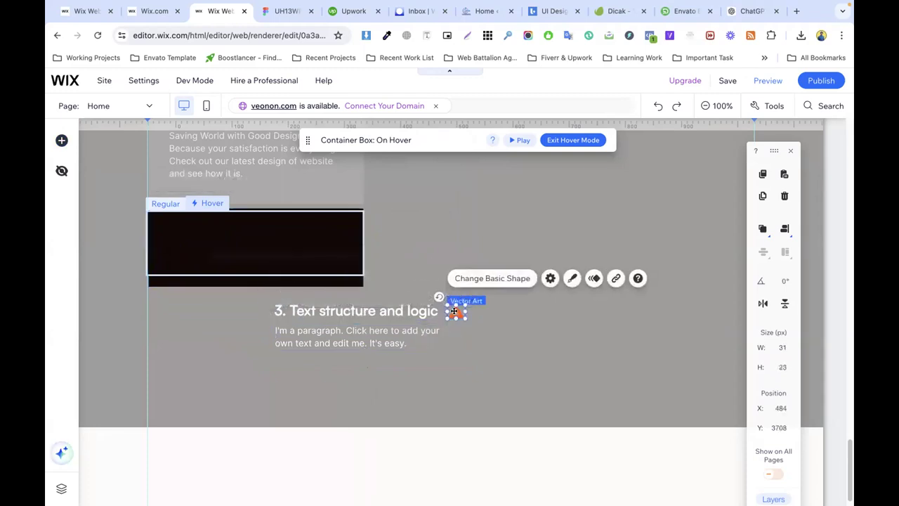
pyautogui.click(376, 311)
pyautogui.moveTo(376, 310); pyautogui.dragTo(256, 228)
pyautogui.moveTo(456, 312); pyautogui.dragTo(336, 229)
pyautogui.moveTo(353, 331); pyautogui.dragTo(240, 251)
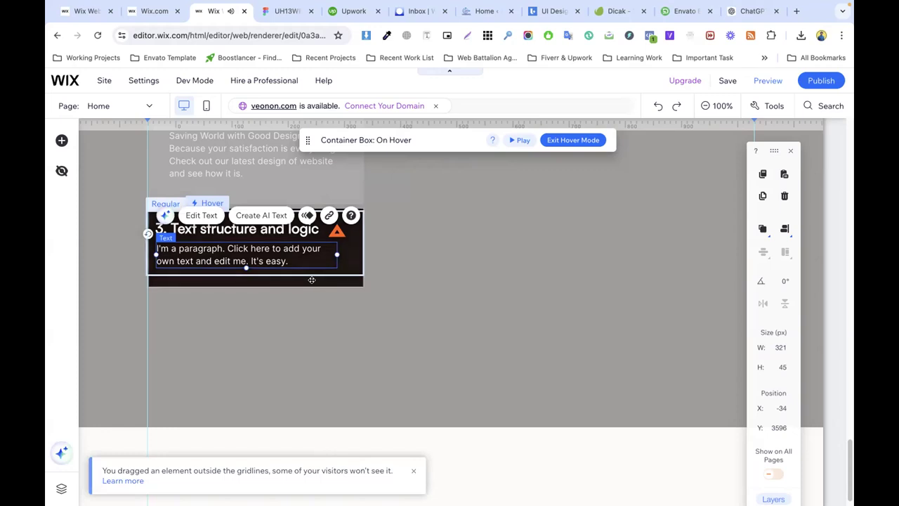
# Step: Shorten the hover box to fit the card and exit hover mode
pyautogui.click(285, 279)
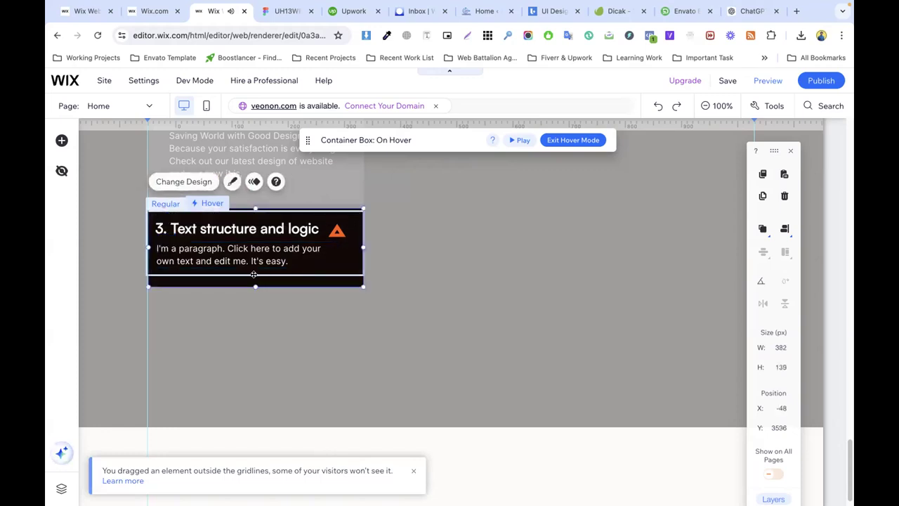
pyautogui.moveTo(254, 273); pyautogui.dragTo(371, 289)
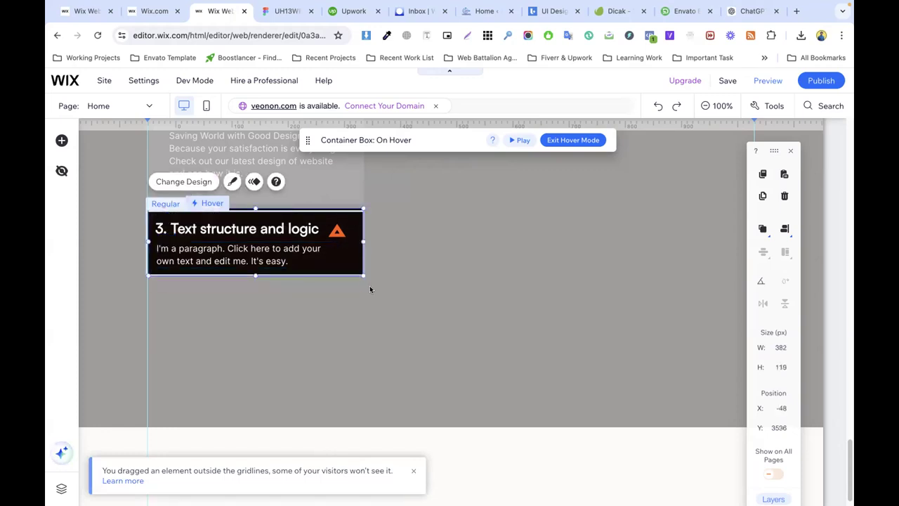
pyautogui.click(444, 283)
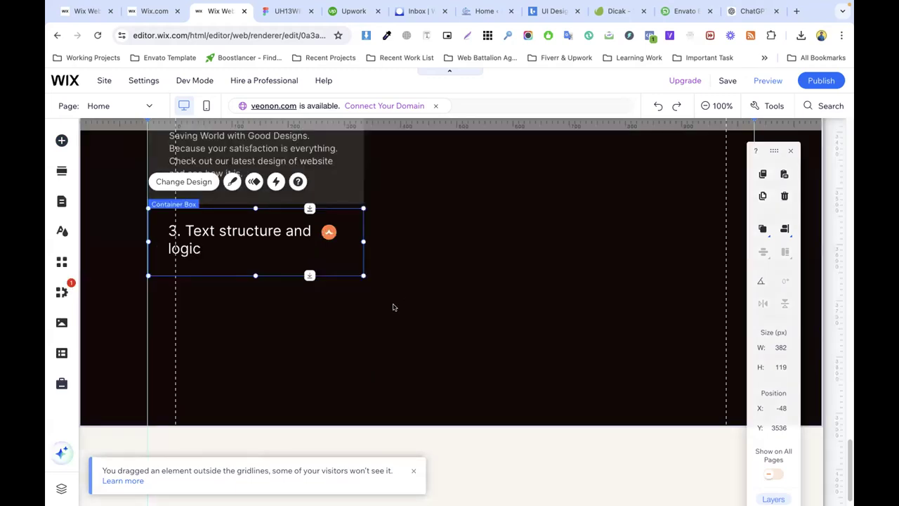
# Step: Preview the site and test the hover effect on the '3. Text structure and logic' card
pyautogui.click(393, 307)
pyautogui.click(760, 78)
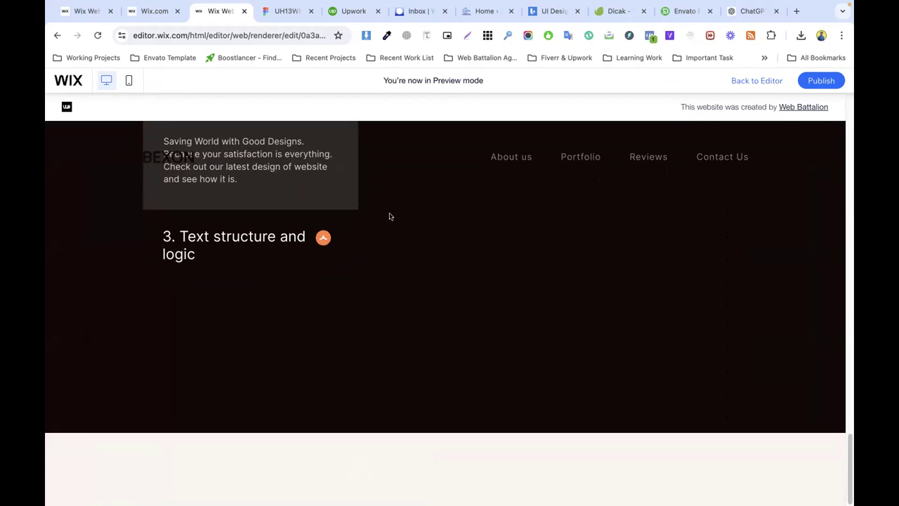
pyautogui.moveTo(272, 231)
# Step: In Figma, inspect the process step titles and finish editing '2. Conclusion of a contract'
pyautogui.hotkey('ctrl', 'Tab')
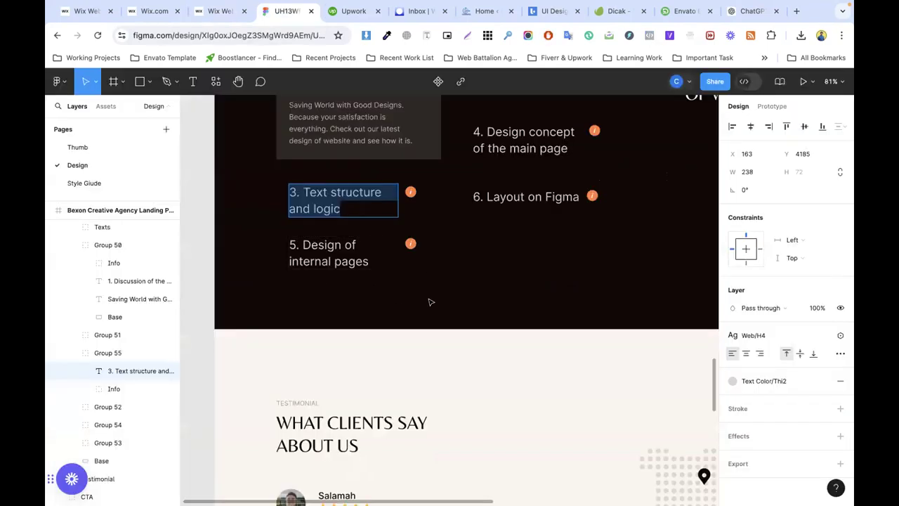
pyautogui.tripleClick(329, 248)
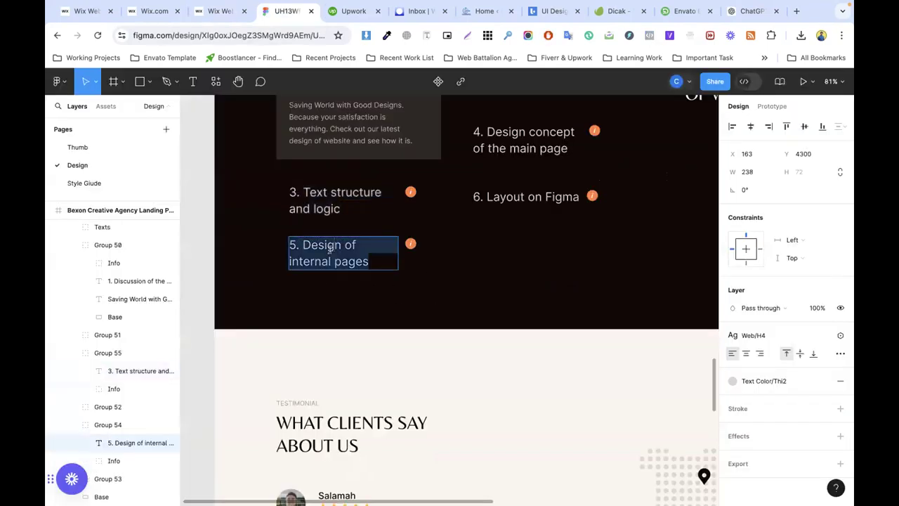
pyautogui.click(488, 197)
pyautogui.scroll(4, 543, 229)
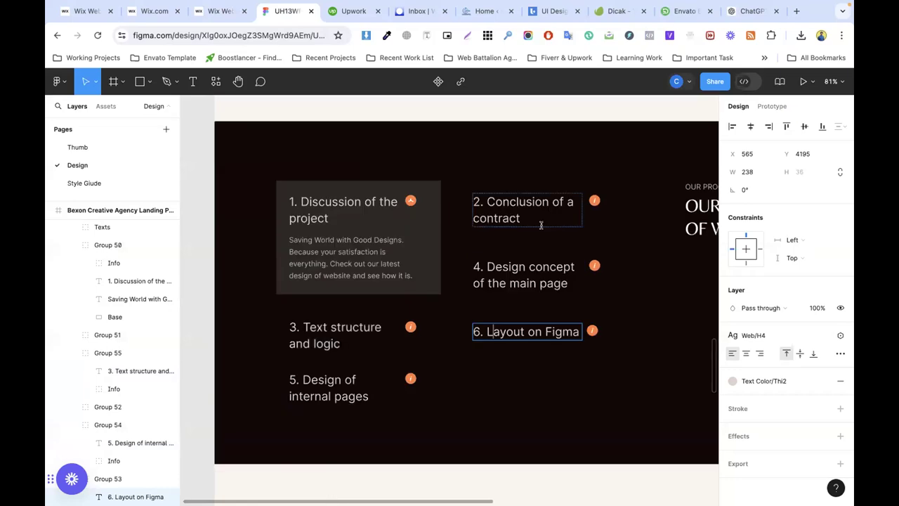
pyautogui.doubleClick(505, 212)
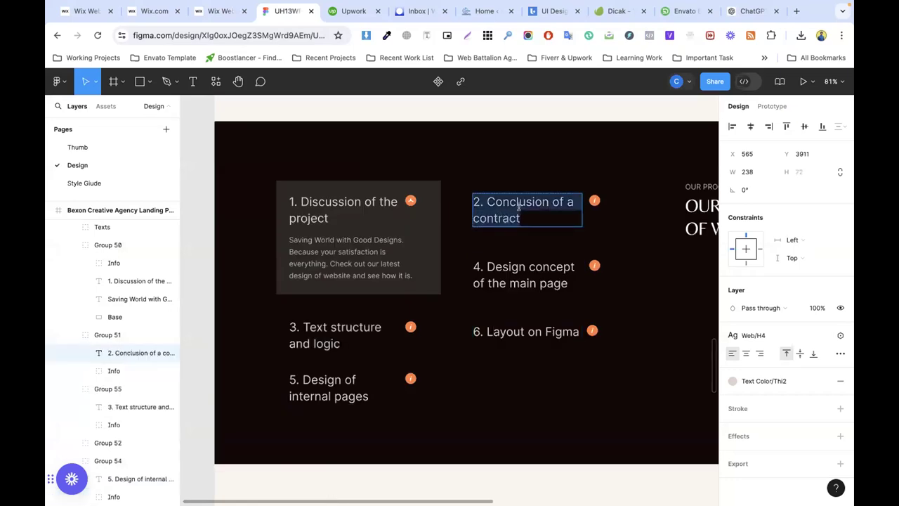
pyautogui.press('Escape')
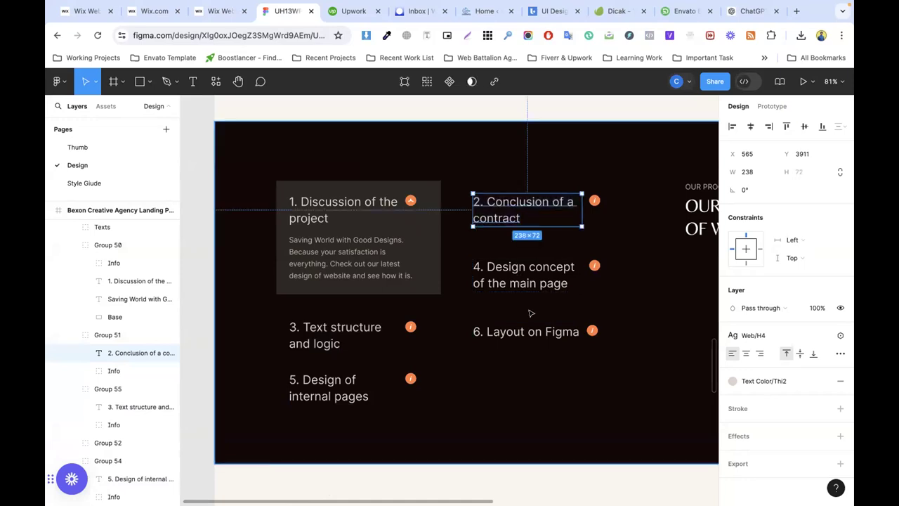
# Step: Inspect the '6. Layout on Figma' step, dark Base background and '3. Text structure and logic' group
pyautogui.scroll(-2, 518, 277)
pyautogui.click(519, 272)
pyautogui.click(622, 305)
pyautogui.scroll(2, 609, 306)
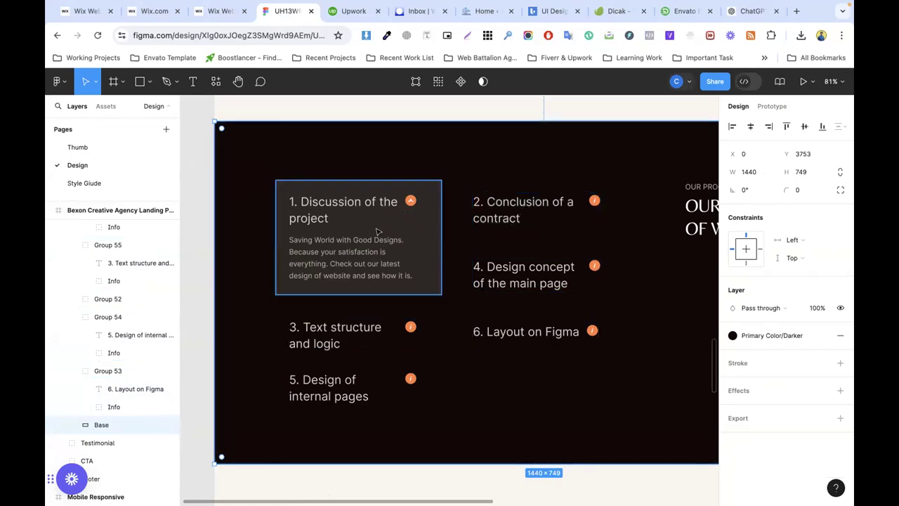
pyautogui.click(305, 327)
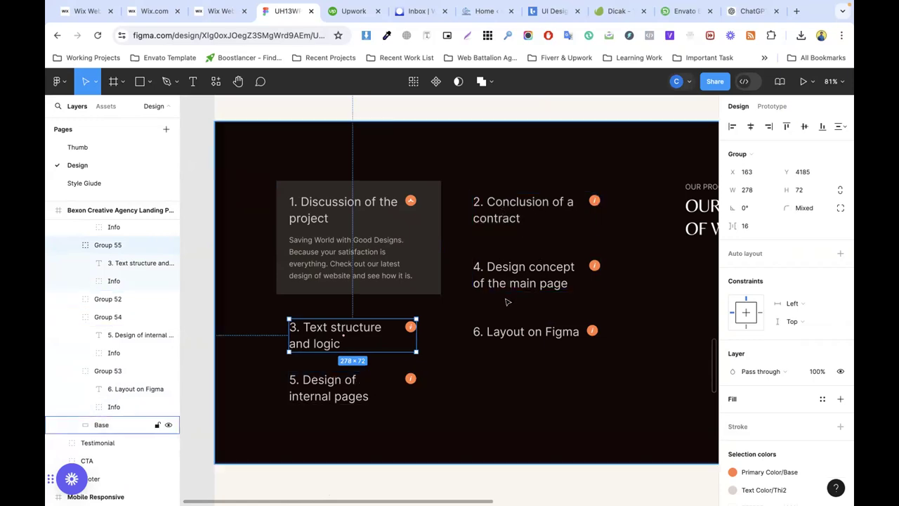
pyautogui.scroll(-2, 634, 269)
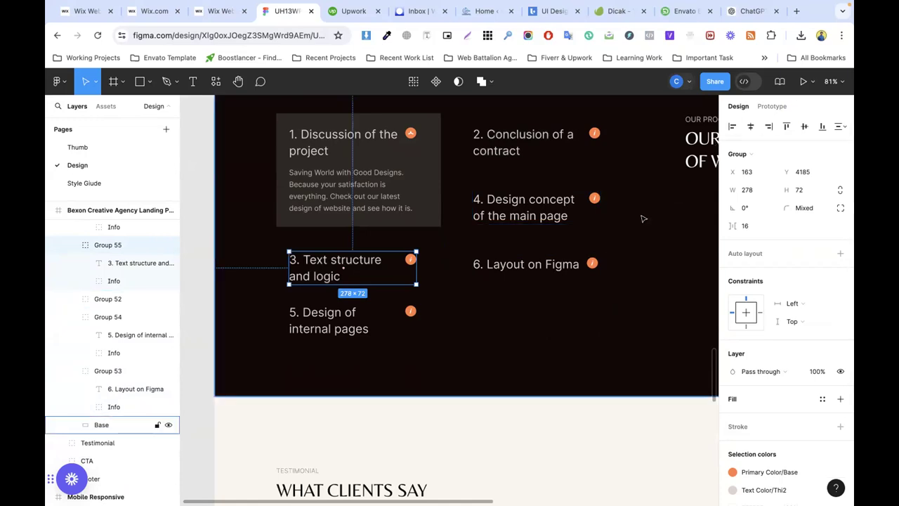
pyautogui.scroll(-5, 643, 218)
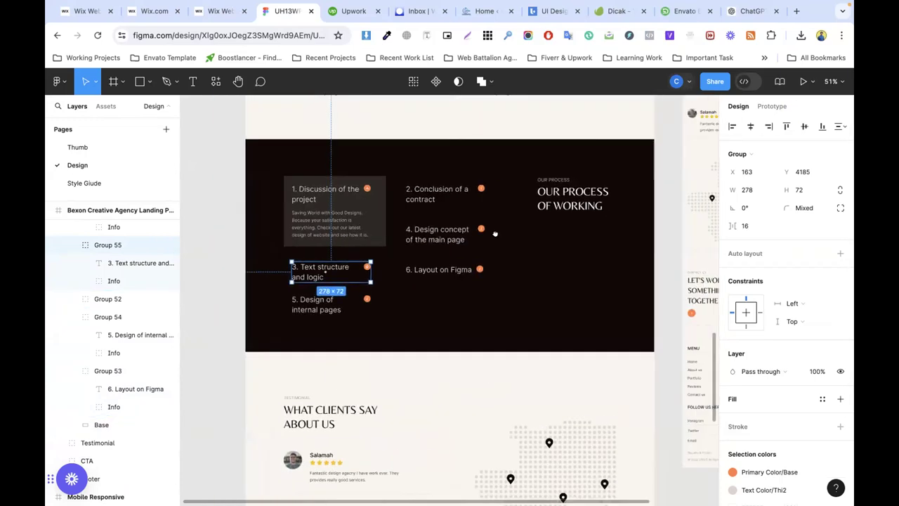
pyautogui.scroll(-1, 495, 234)
pyautogui.scroll(2, 504, 208)
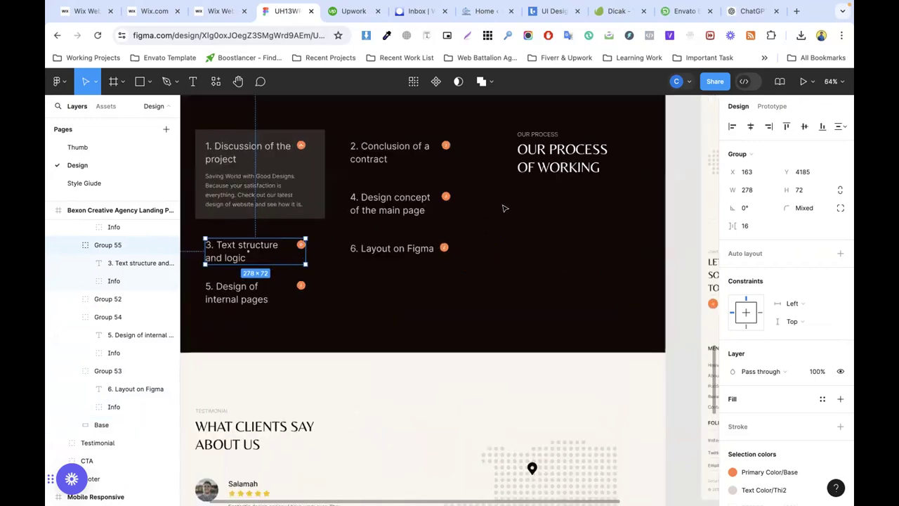
pyautogui.scroll(-4, 513, 227)
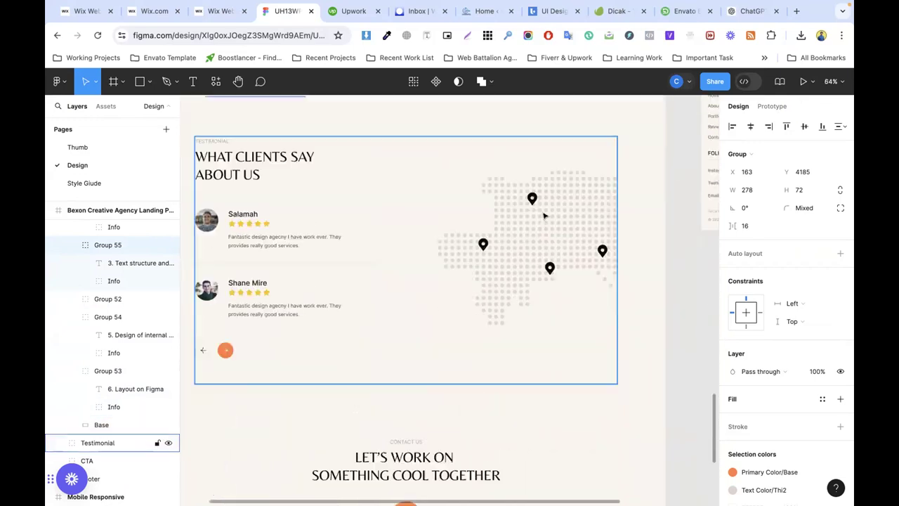
# Step: Center the testimonials design, drill into the Testimonial group to Testimonials 1, then return to the Wix preview
pyautogui.click(402, 219)
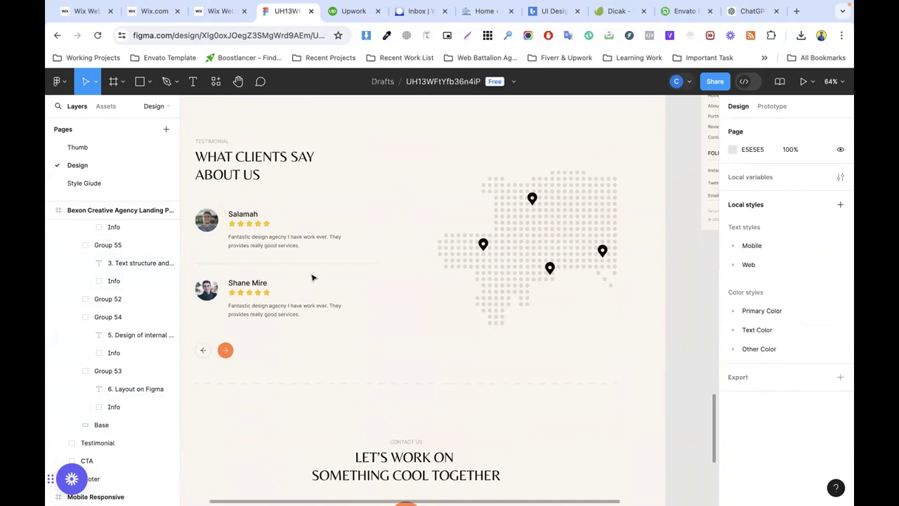
pyautogui.moveTo(316, 258); pyautogui.dragTo(387, 256)
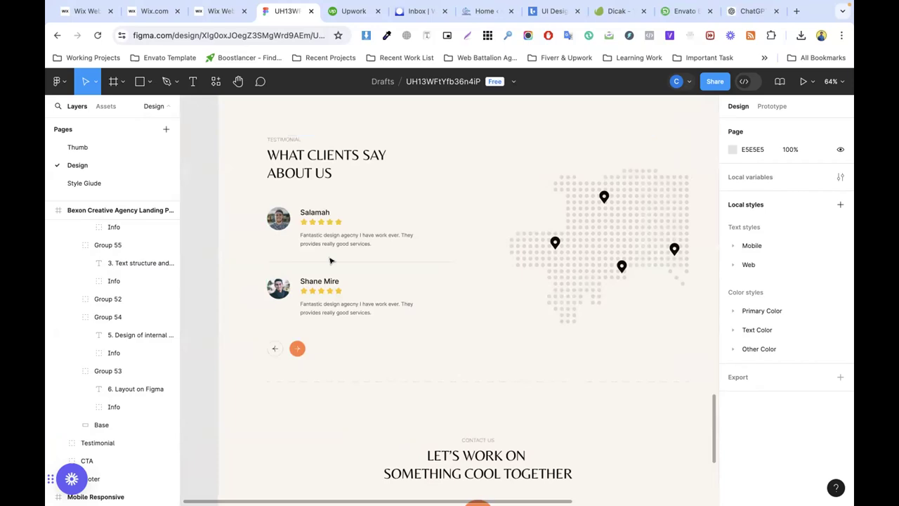
pyautogui.click(295, 348)
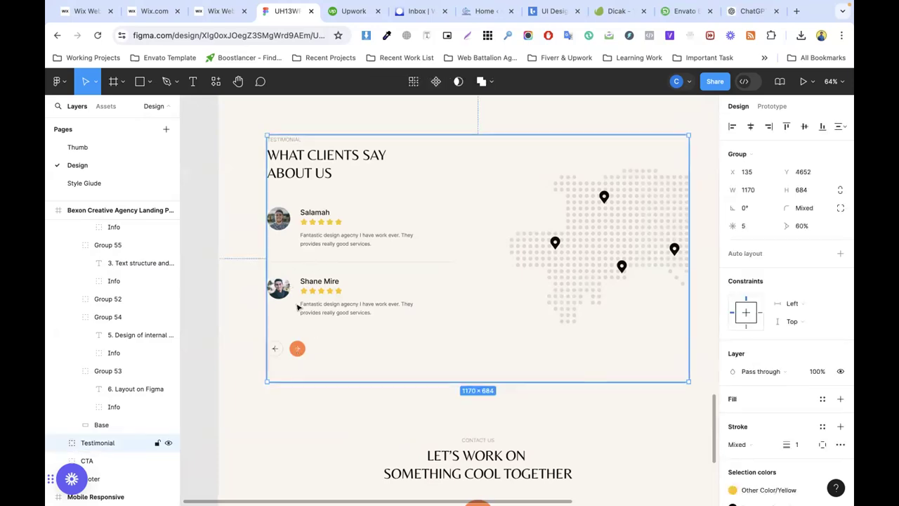
pyautogui.click(294, 216)
pyautogui.doubleClick(314, 238)
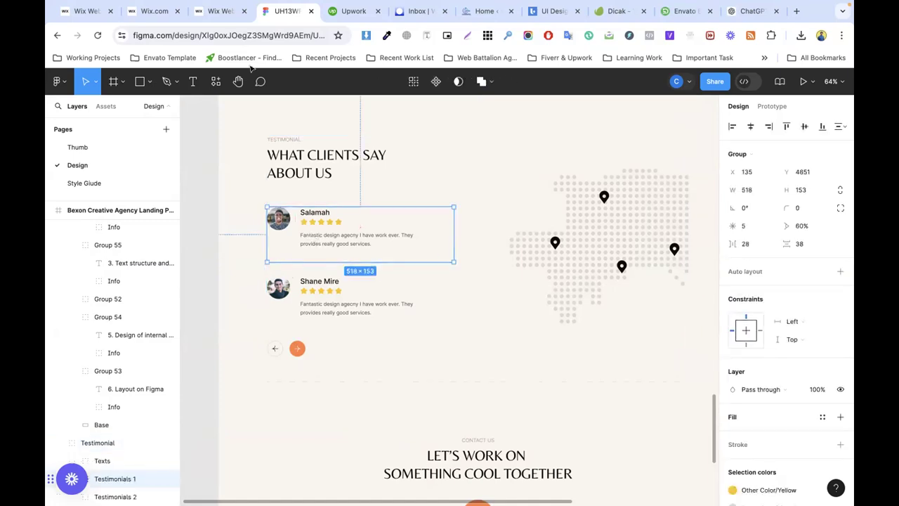
pyautogui.click(220, 11)
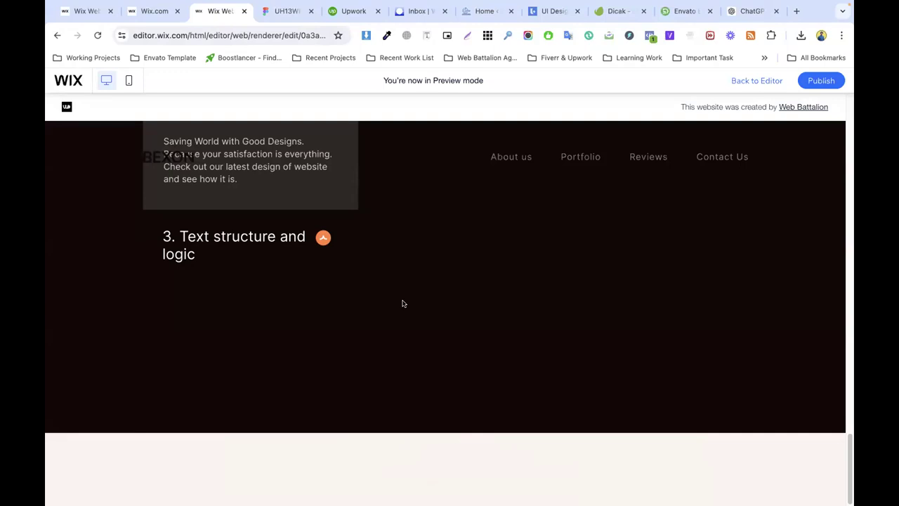
# Step: Back in the editor, shorten the process section to 512 px and add a new section below it
pyautogui.scroll(8, 492, 160)
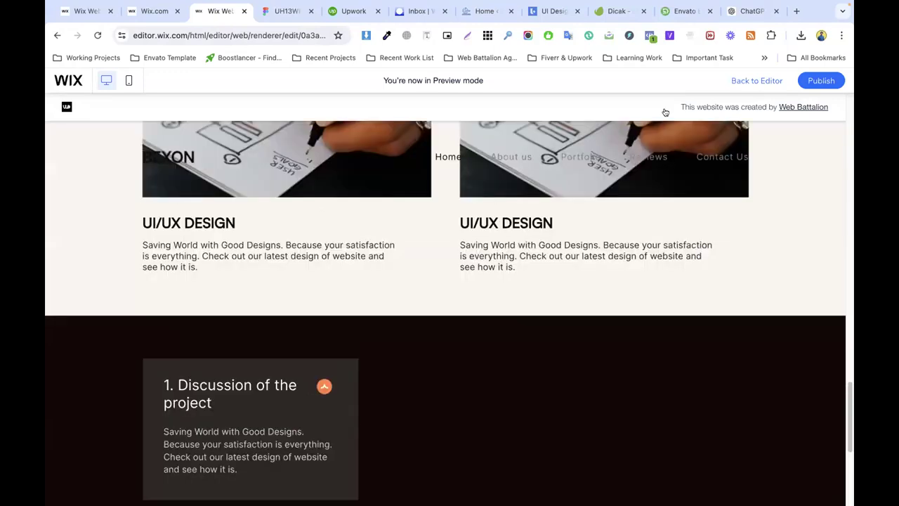
pyautogui.click(741, 82)
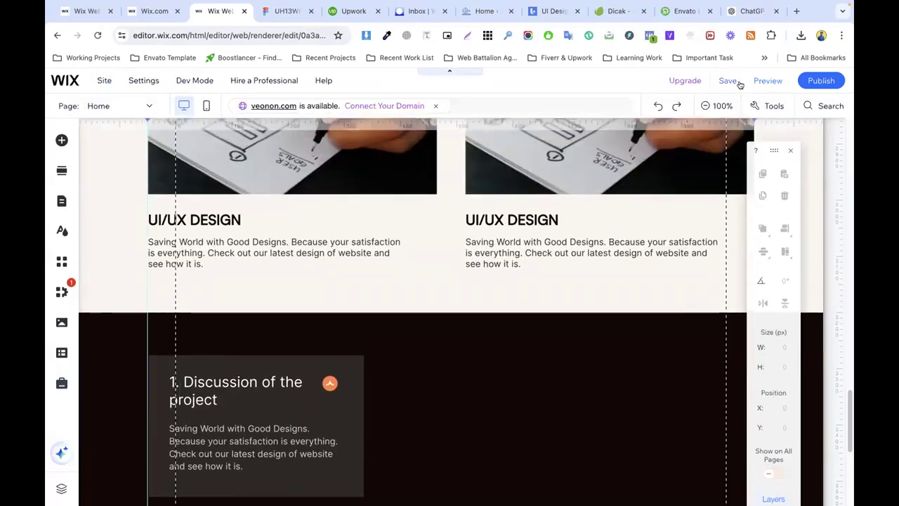
pyautogui.scroll(-5, 480, 263)
pyautogui.moveTo(599, 410); pyautogui.dragTo(565, 286)
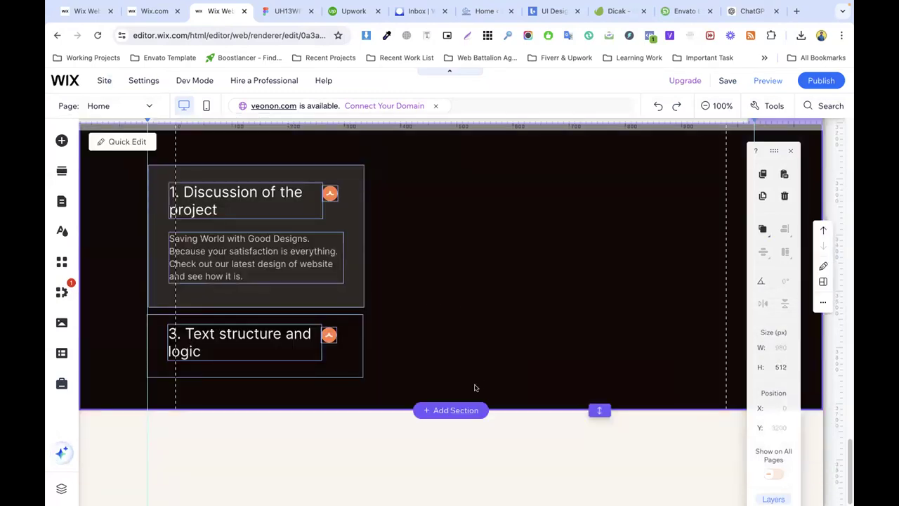
pyautogui.click(455, 411)
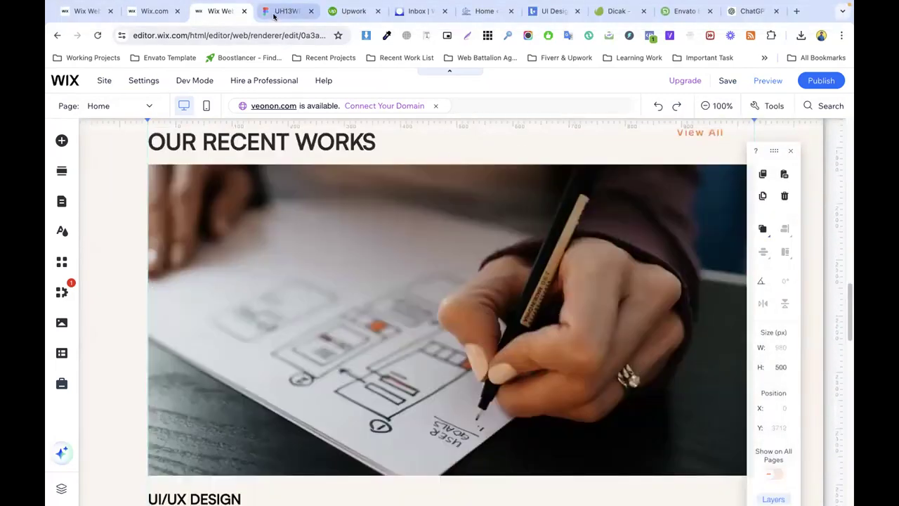
# Step: Check the Figma design for the next section's layout and return to the Wix editor
pyautogui.click(284, 10)
pyautogui.scroll(-2, 318, 206)
pyautogui.scroll(-7, 367, 225)
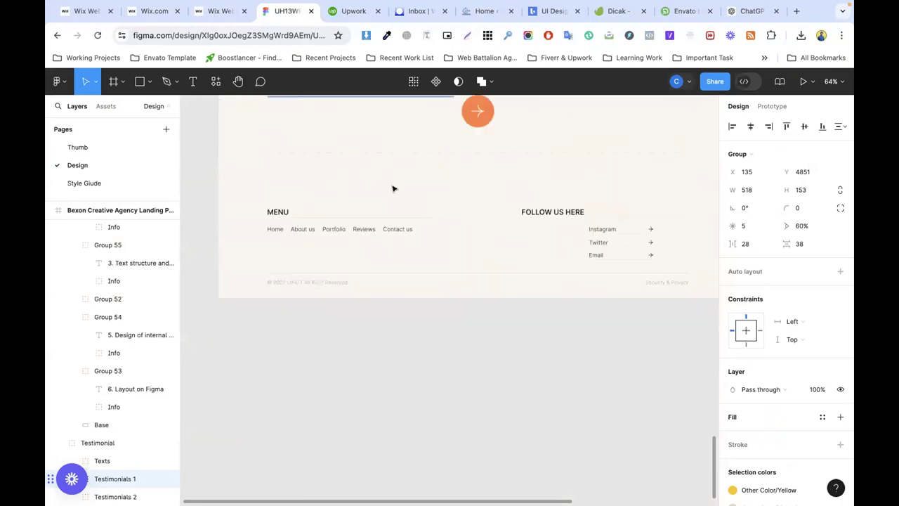
pyautogui.scroll(9, 394, 186)
pyautogui.click(220, 10)
pyautogui.scroll(-5, 365, 253)
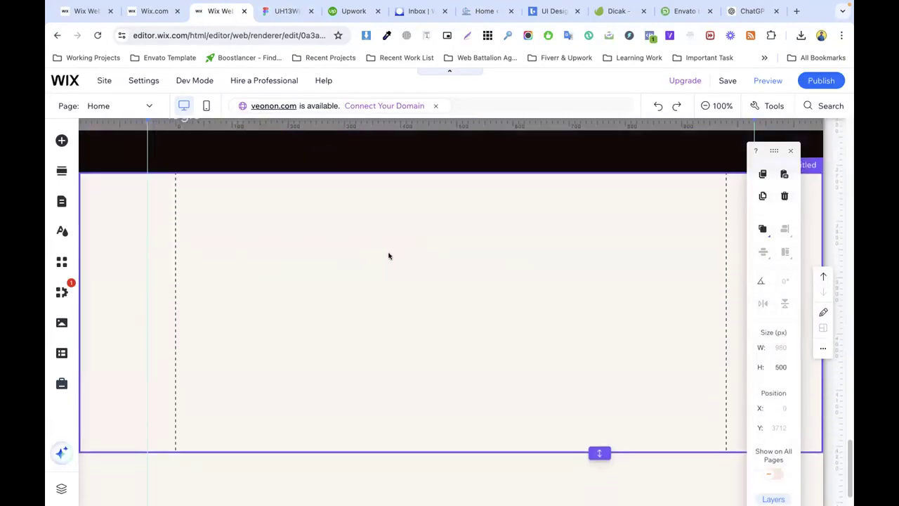
pyautogui.click(61, 140)
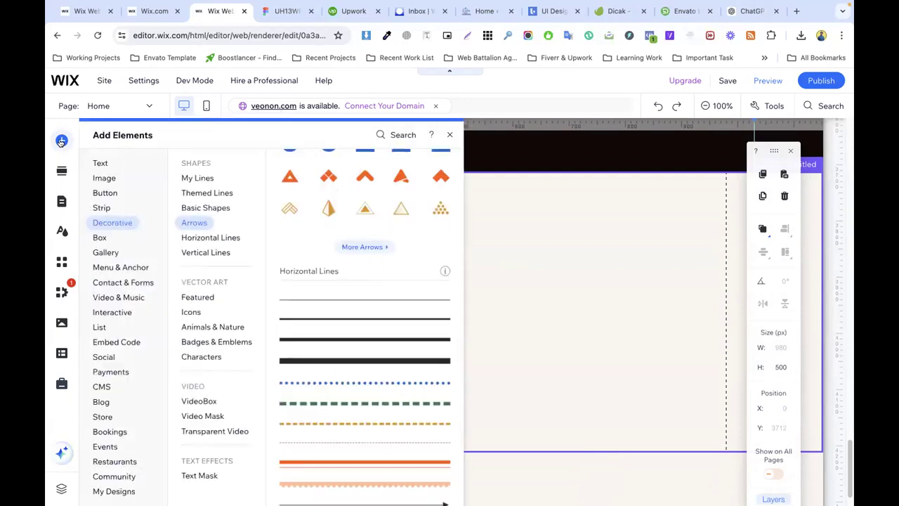
# Step: Place the three-slide Testimonials (Quotes) box slideshow from Interactive > Box Slideshows into the new section
pyautogui.click(113, 312)
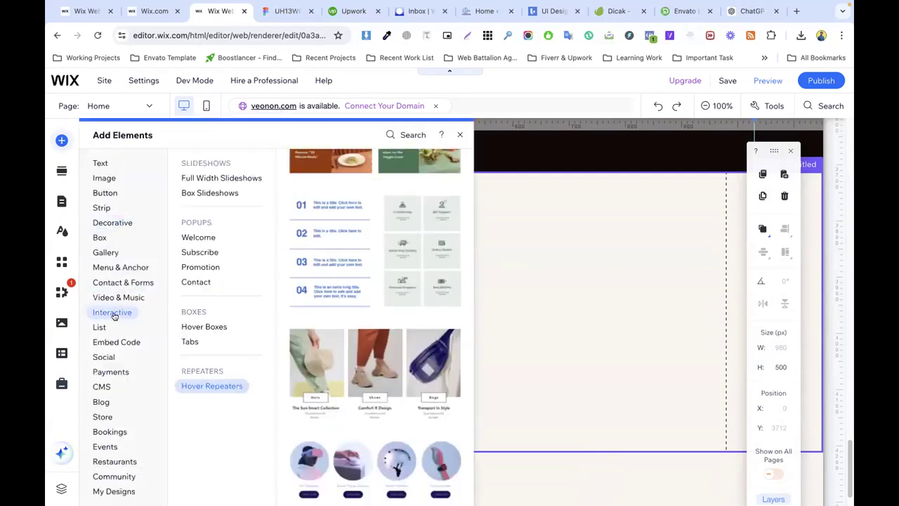
pyautogui.click(215, 196)
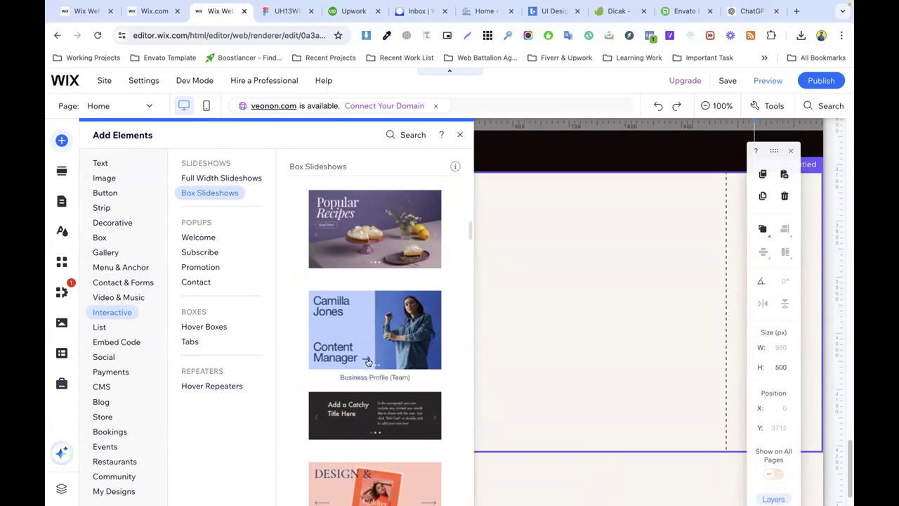
pyautogui.scroll(-5, 361, 406)
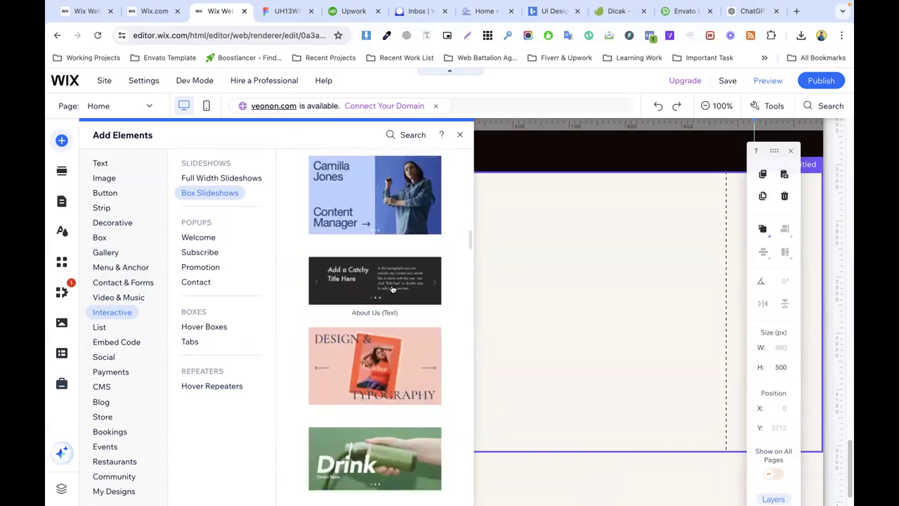
pyautogui.scroll(-4, 406, 288)
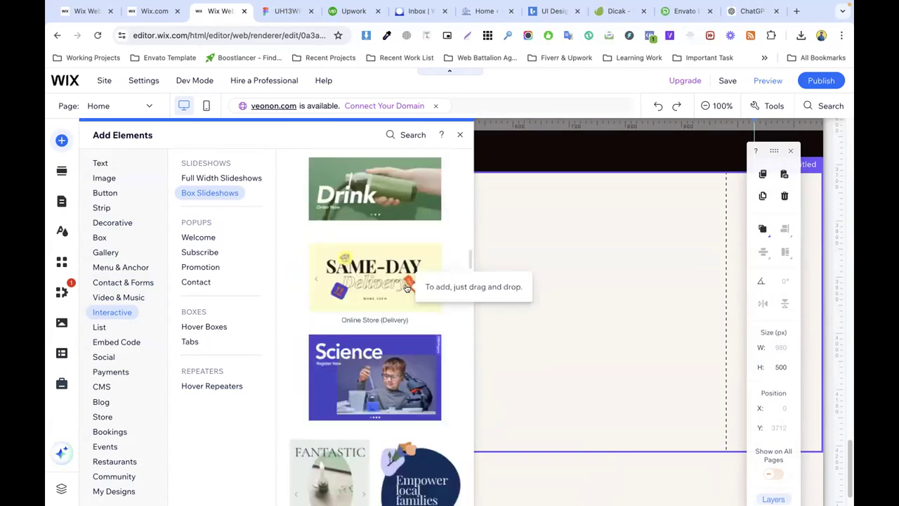
pyautogui.scroll(-3, 408, 287)
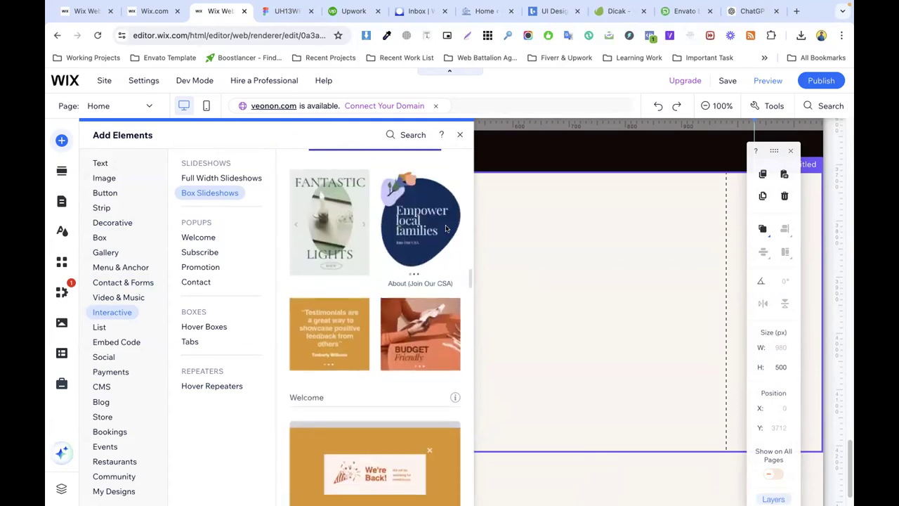
pyautogui.scroll(-3, 445, 228)
pyautogui.scroll(2, 397, 251)
pyautogui.scroll(-2, 397, 250)
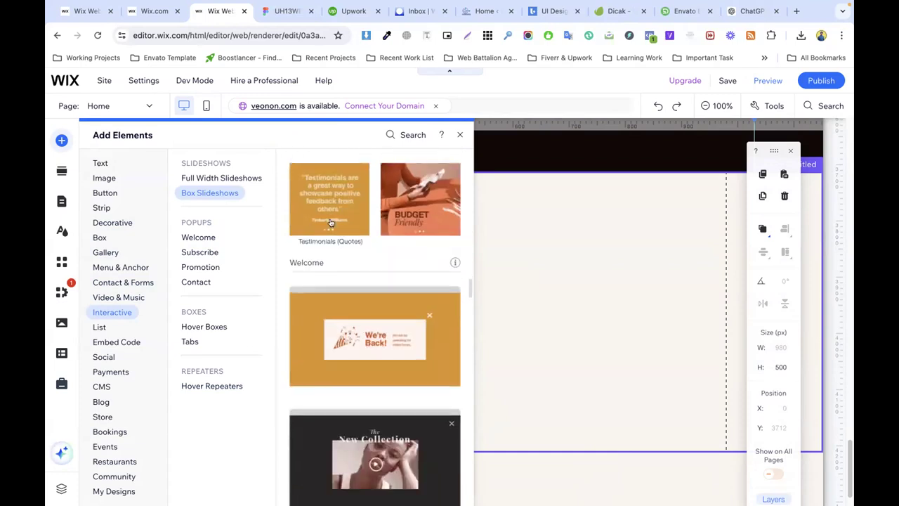
pyautogui.moveTo(319, 202); pyautogui.dragTo(254, 323)
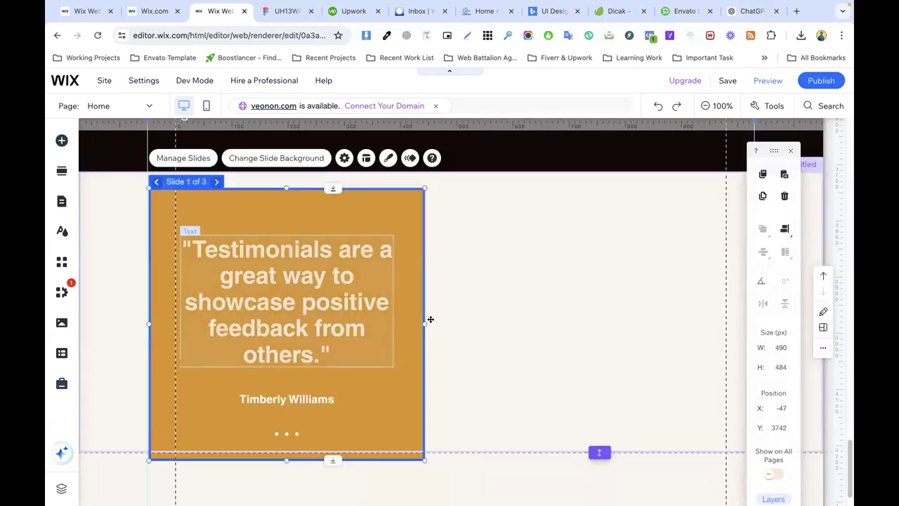
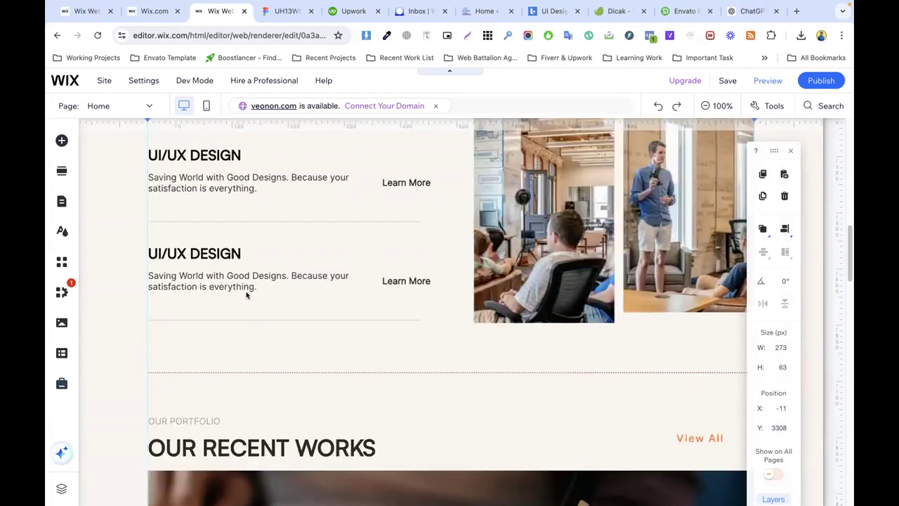
pyautogui.scroll(2, 204, 261)
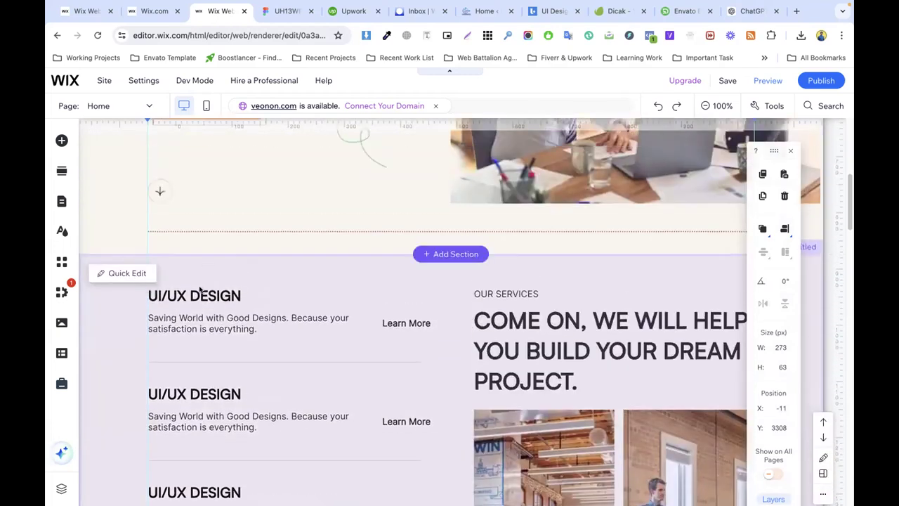
# Step: Select the first services row's UI/UX DESIGN heading together with the paragraph under it
pyautogui.click(204, 295)
pyautogui.click(203, 296)
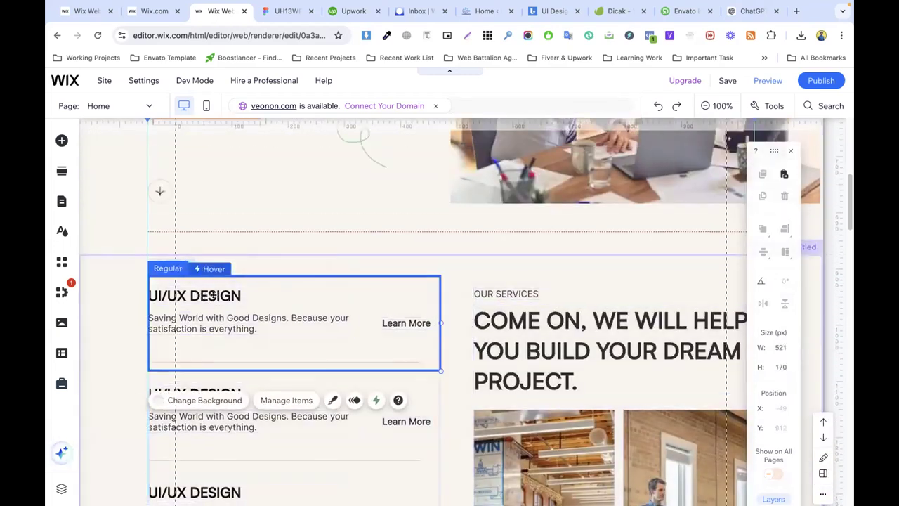
pyautogui.click(204, 296)
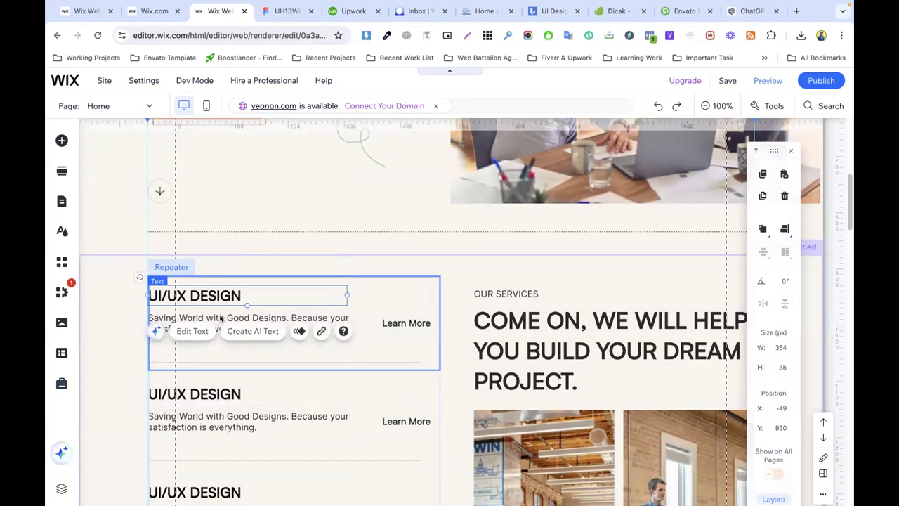
pyautogui.click(394, 271)
pyautogui.click(201, 300)
pyautogui.click(195, 296)
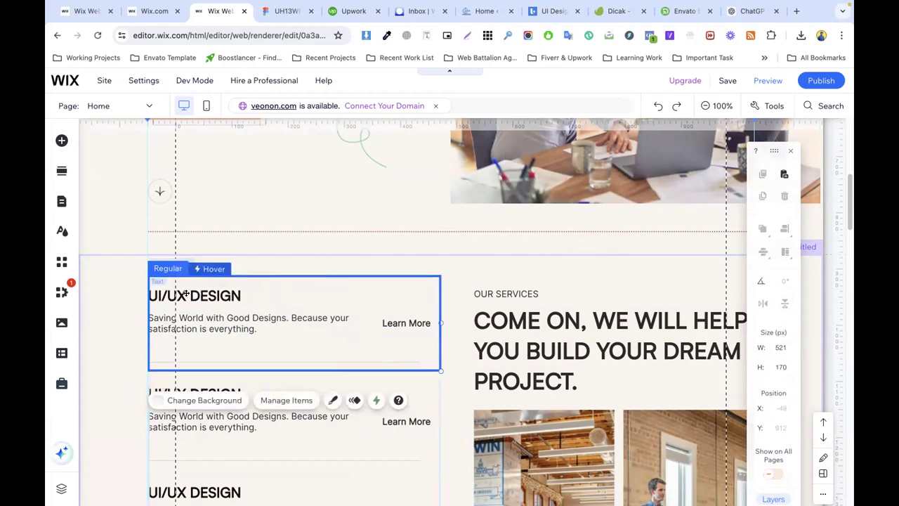
pyautogui.click(189, 296)
pyautogui.keyDown('shift'); pyautogui.click(219, 318); pyautogui.keyUp('shift')
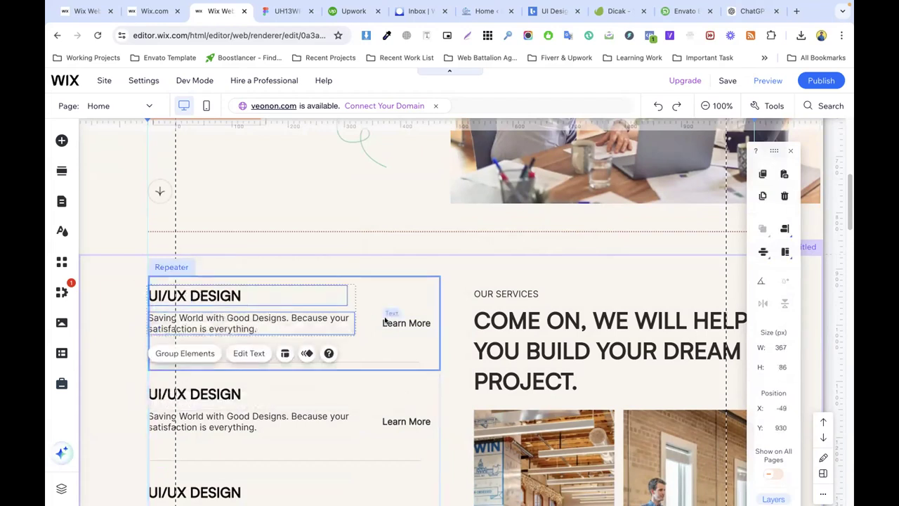
# Step: Copy the UI/UX DESIGN heading and paragraph, then select the testimonials slideshow below
pyautogui.rightClick(293, 320)
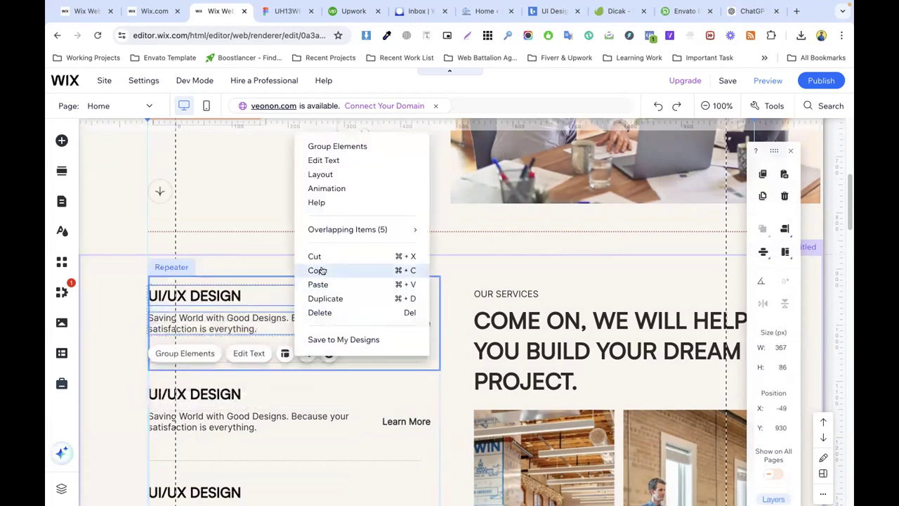
pyautogui.click(316, 270)
pyautogui.scroll(-10, 319, 270)
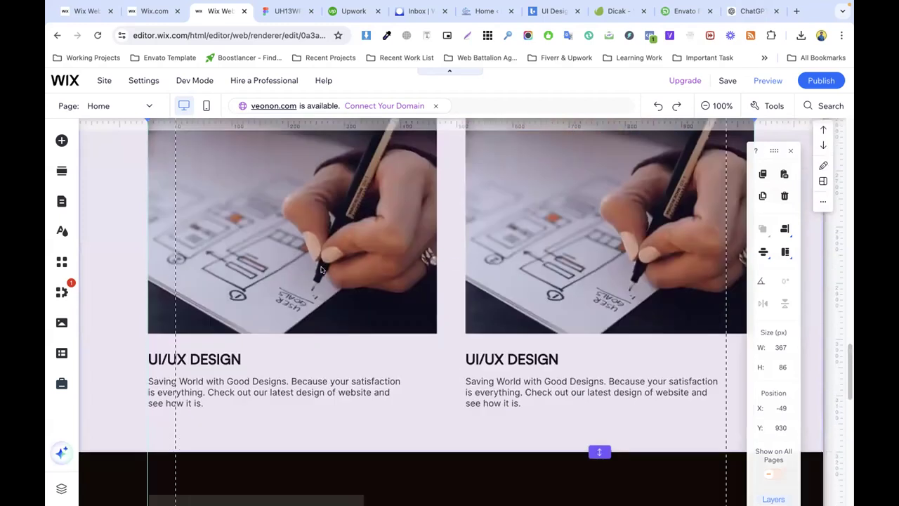
pyautogui.scroll(-10, 321, 270)
pyautogui.click(315, 260)
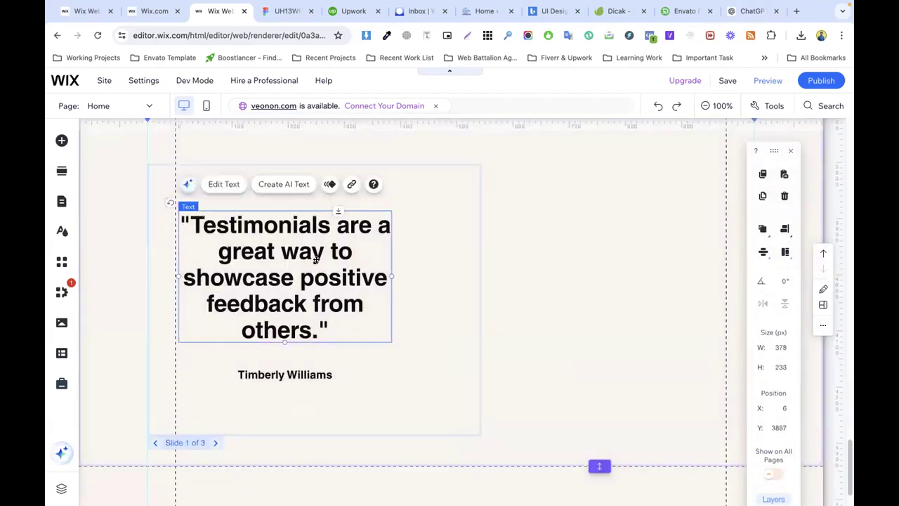
pyautogui.click(402, 272)
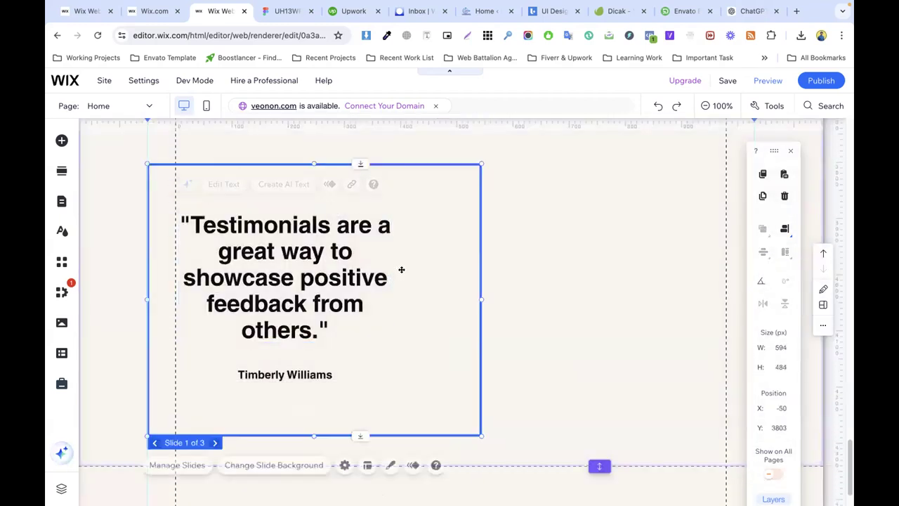
pyautogui.click(260, 465)
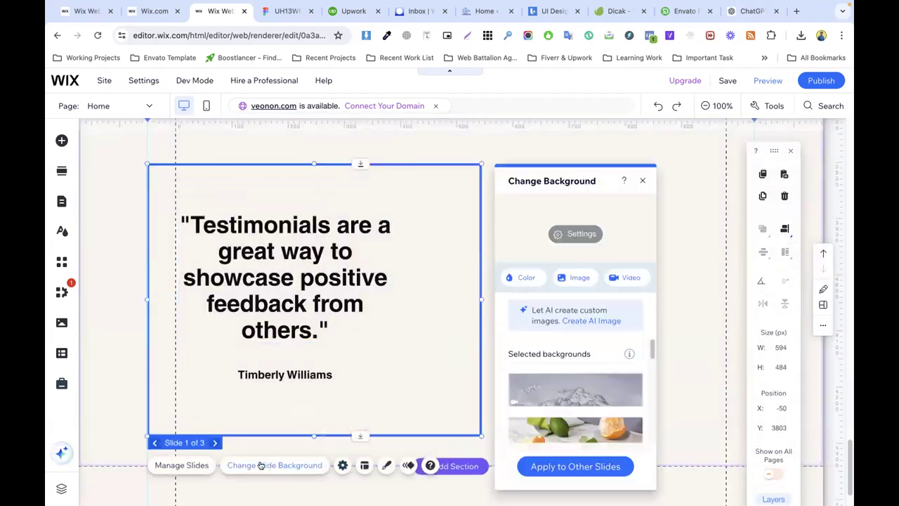
# Step: Delete Slides 2 and 3 so the slideshow keeps a single slide
pyautogui.click(187, 465)
pyautogui.click(634, 236)
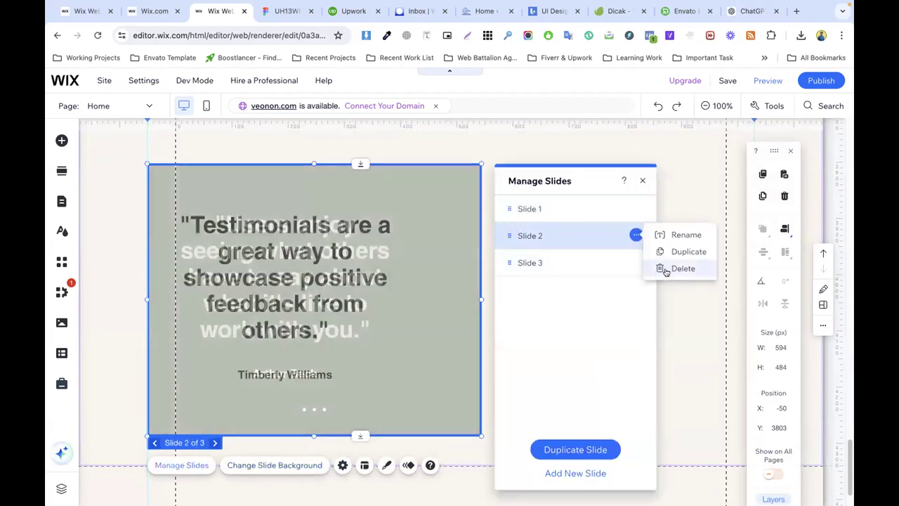
pyautogui.click(665, 269)
pyautogui.click(636, 236)
pyautogui.click(665, 268)
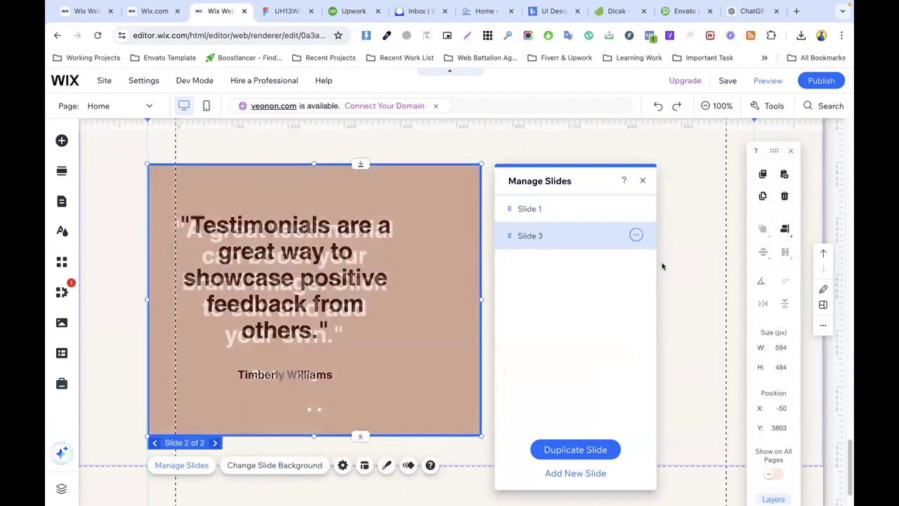
pyautogui.click(636, 235)
pyautogui.click(667, 270)
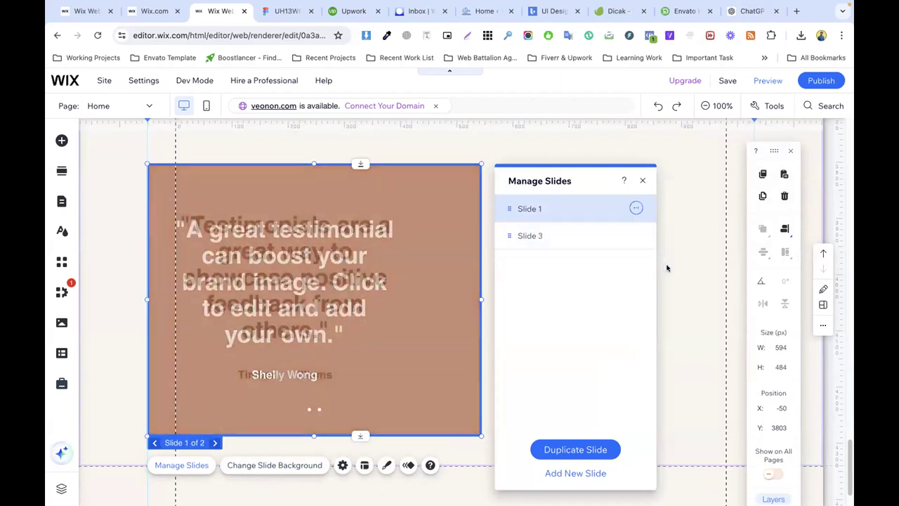
# Step: Remove the testimonial quote and reviewer name text from the slide
pyautogui.click(343, 281)
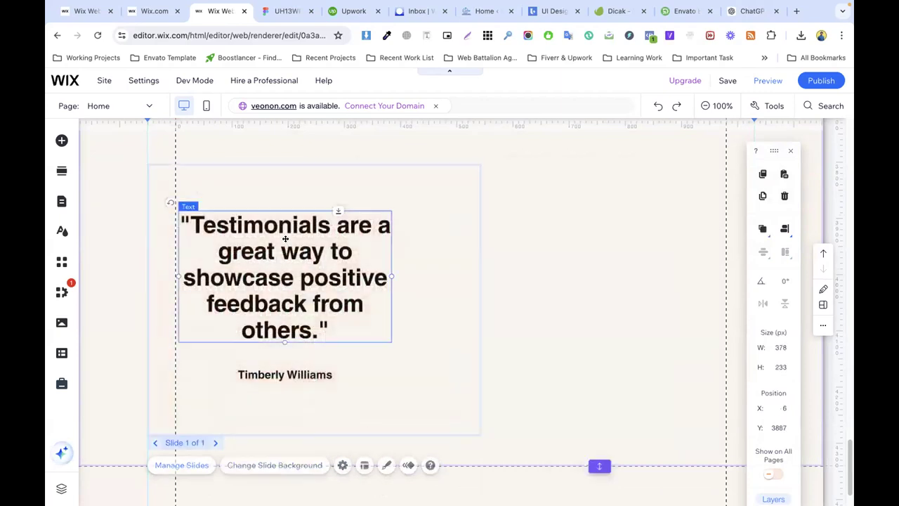
pyautogui.rightClick(281, 285)
pyautogui.click(315, 324)
pyautogui.click(282, 374)
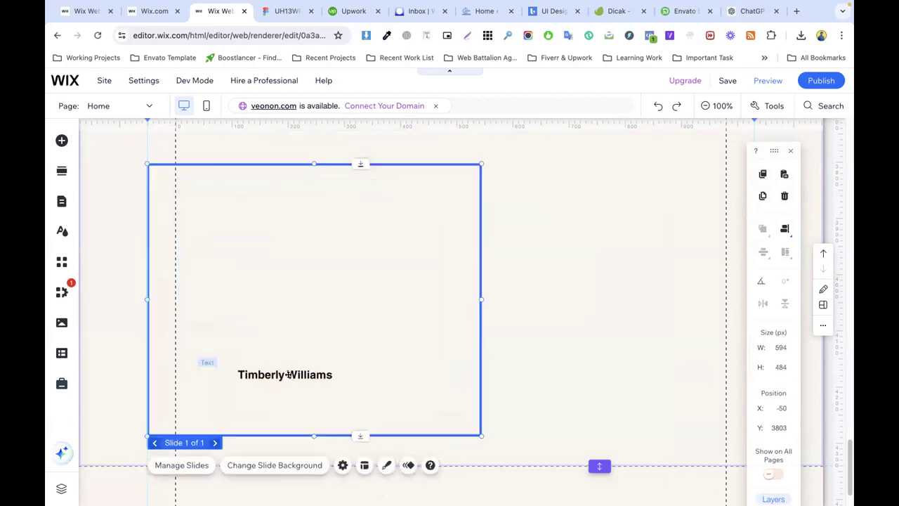
pyautogui.rightClick(289, 376)
pyautogui.click(317, 313)
# Step: Paste the copied heading and paragraph into the slide and move them to its upper left
pyautogui.click(257, 263)
pyautogui.rightClick(286, 258)
pyautogui.click(289, 314)
pyautogui.moveTo(330, 276); pyautogui.dragTo(251, 204)
# Step: Export the Salamah testimonial avatar from Figma as a PNG file, Profile.png
pyautogui.click(285, 12)
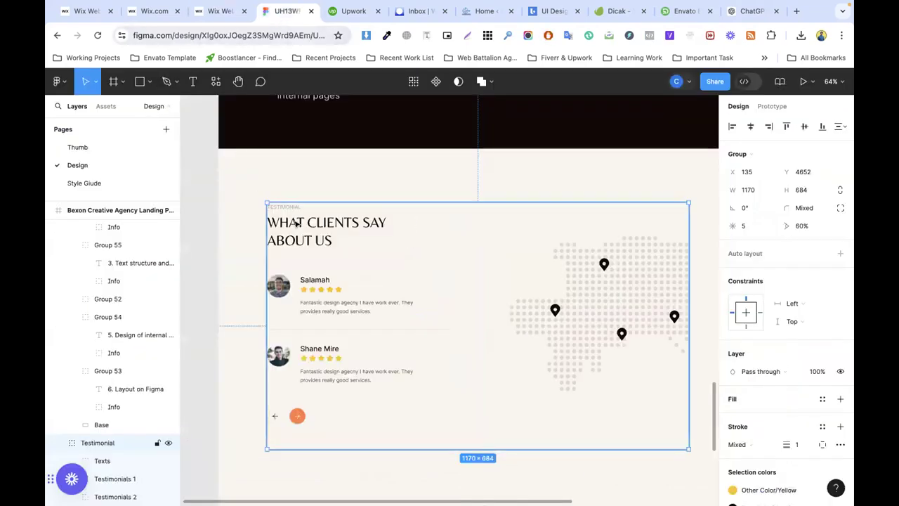
pyautogui.doubleClick(310, 280)
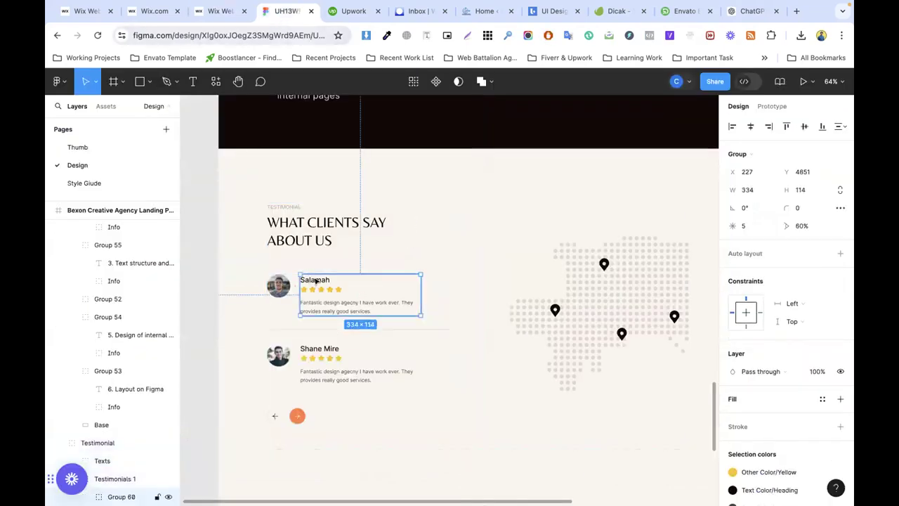
pyautogui.doubleClick(313, 279)
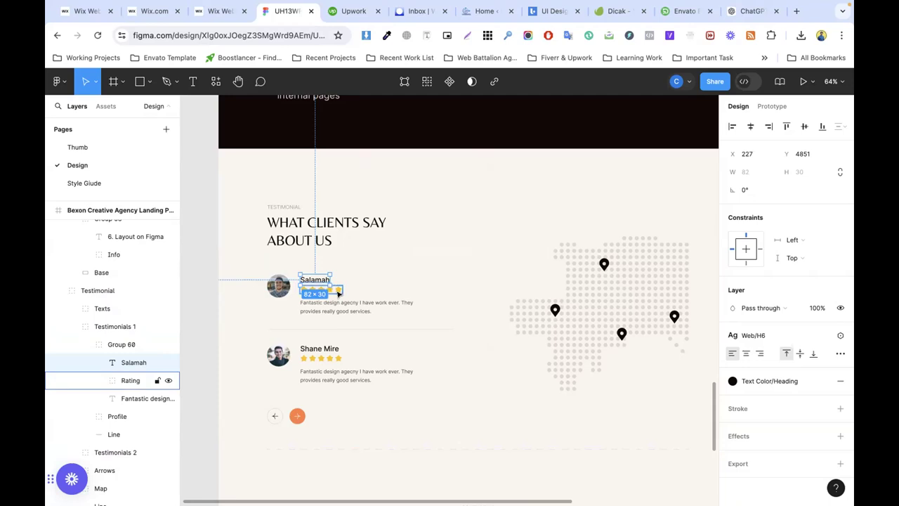
pyautogui.click(340, 290)
pyautogui.click(271, 288)
pyautogui.scroll(-2, 790, 393)
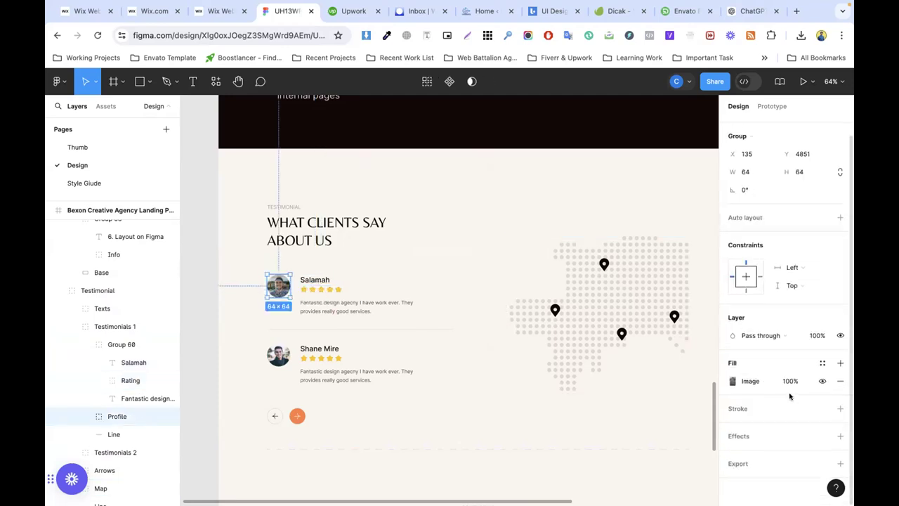
pyautogui.scroll(-3, 762, 443)
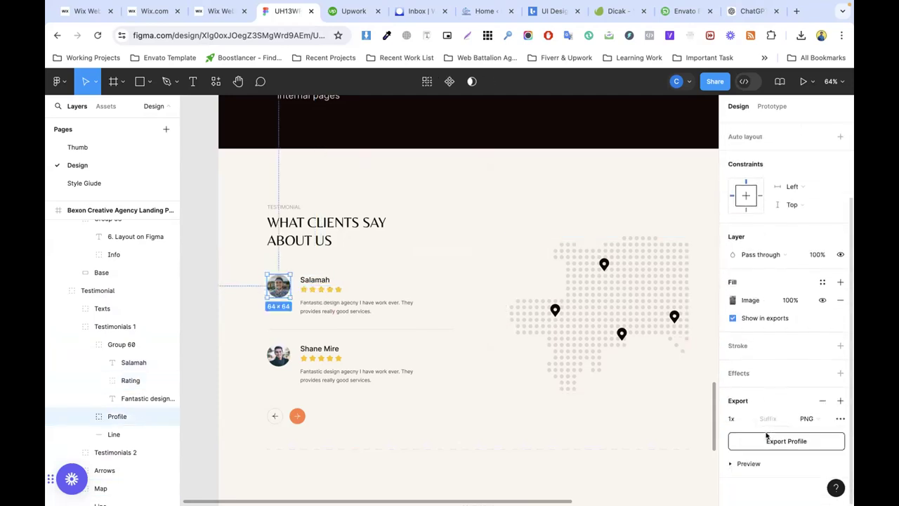
pyautogui.click(810, 419)
pyautogui.click(775, 444)
pyautogui.click(776, 443)
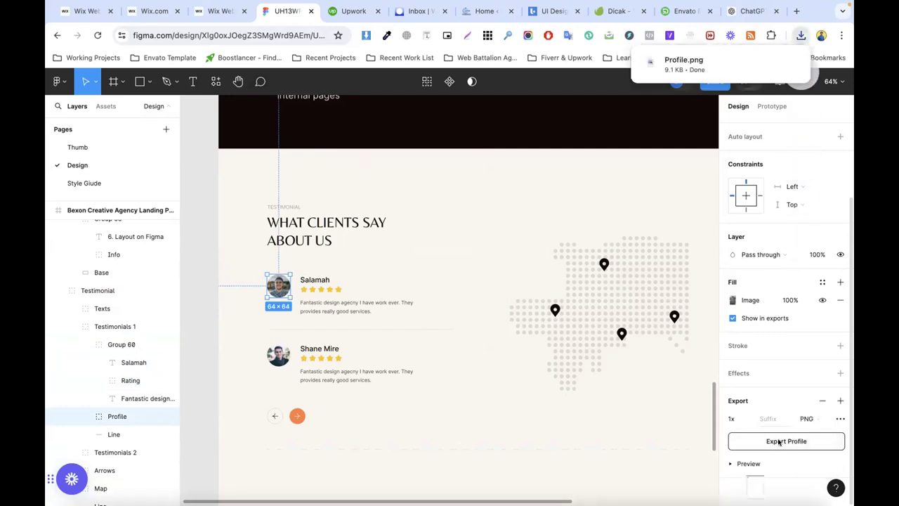
pyautogui.click(222, 11)
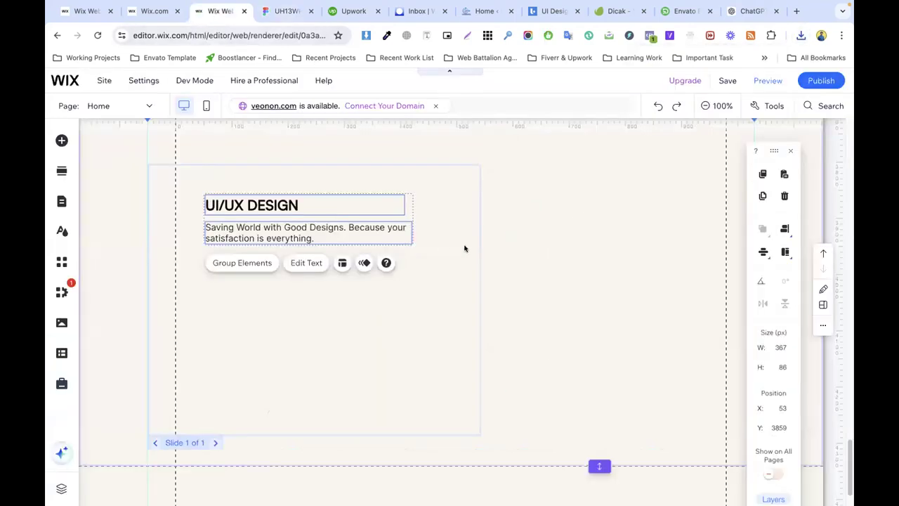
# Step: Copy the wide works image and paste it onto the testimonial slide
pyautogui.scroll(5, 464, 247)
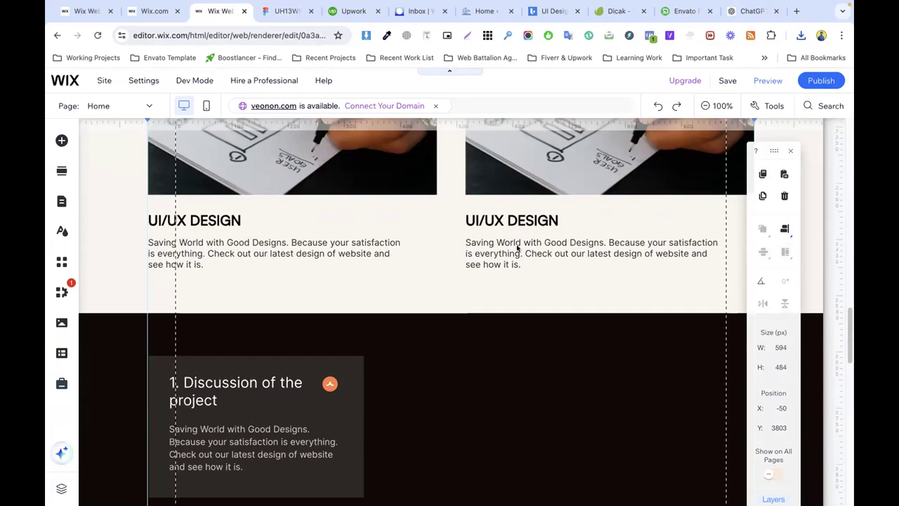
pyautogui.scroll(5, 517, 247)
pyautogui.scroll(3, 517, 247)
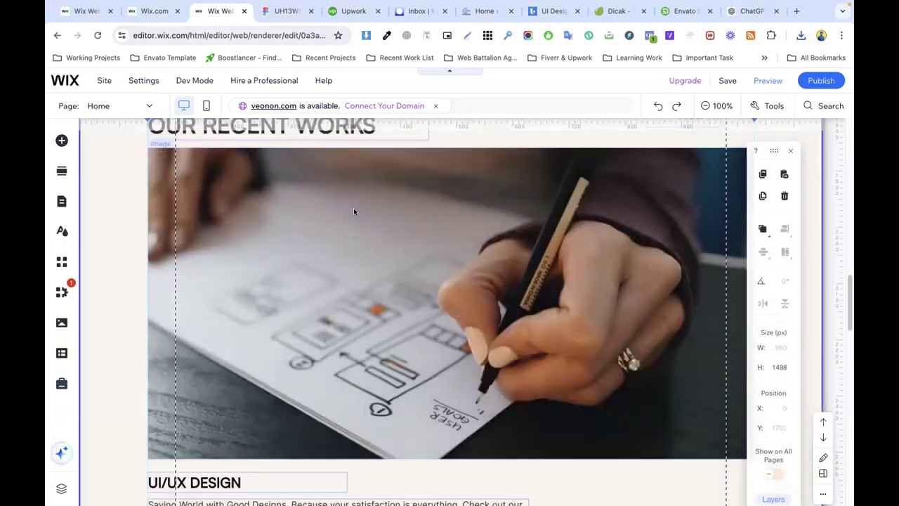
pyautogui.rightClick(333, 219)
pyautogui.click(365, 379)
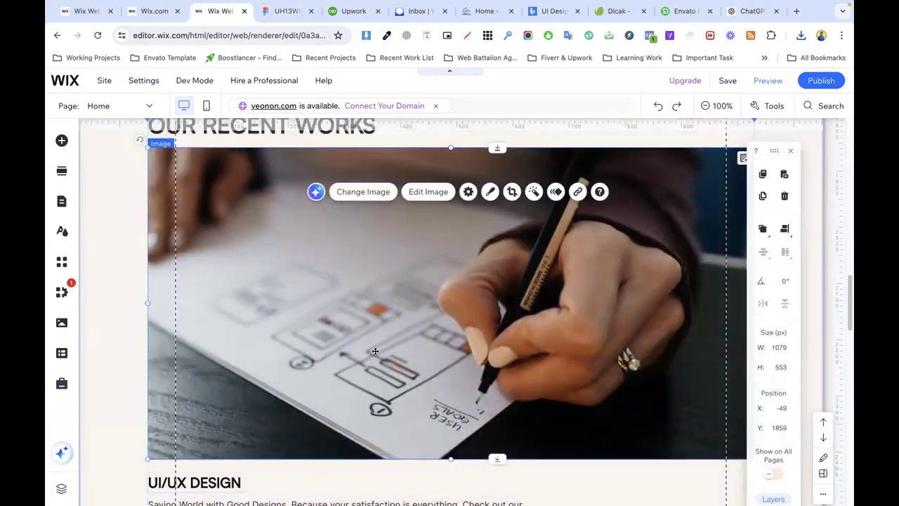
pyautogui.scroll(-5, 376, 323)
pyautogui.click(376, 323)
pyautogui.rightClick(335, 288)
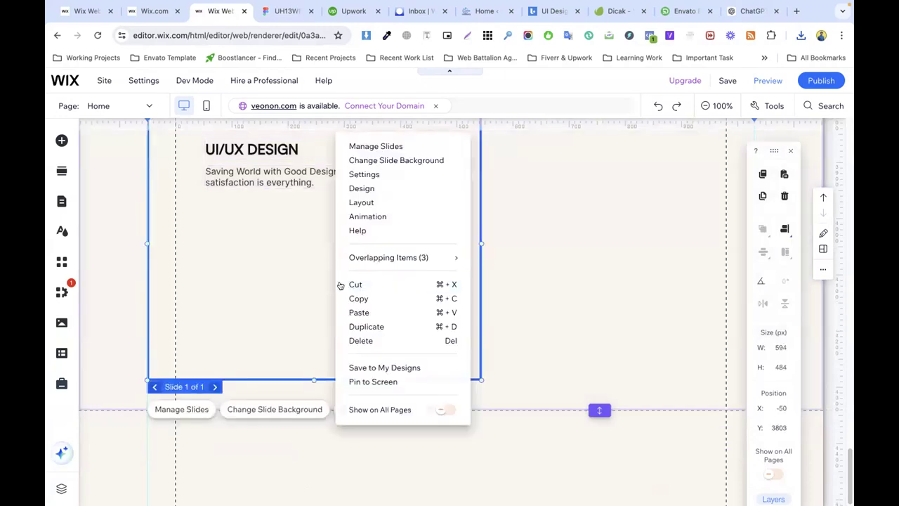
pyautogui.click(373, 314)
pyautogui.click(442, 302)
# Step: Shrink the pasted image to about 92 × 65 px at the slide's left side
pyautogui.moveTo(345, 282); pyautogui.dragTo(640, 358)
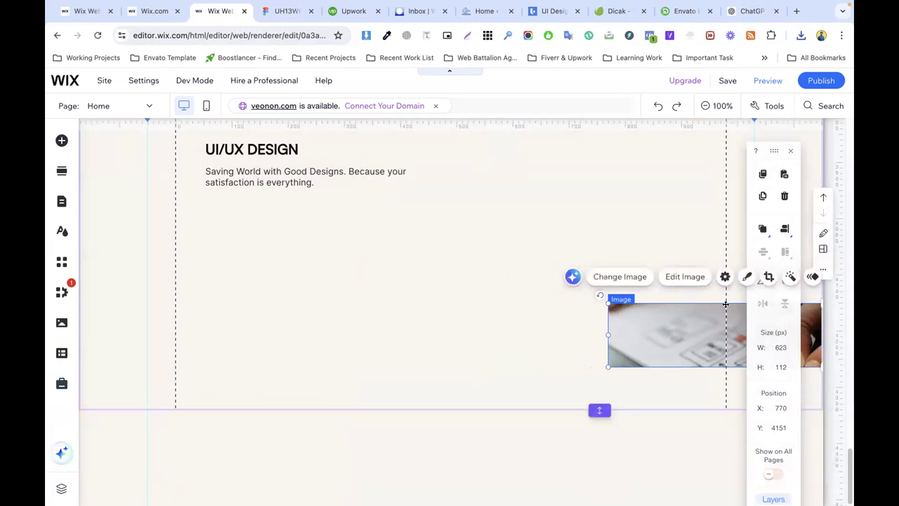
pyautogui.moveTo(712, 321); pyautogui.dragTo(491, 267)
pyautogui.moveTo(628, 284); pyautogui.dragTo(331, 284)
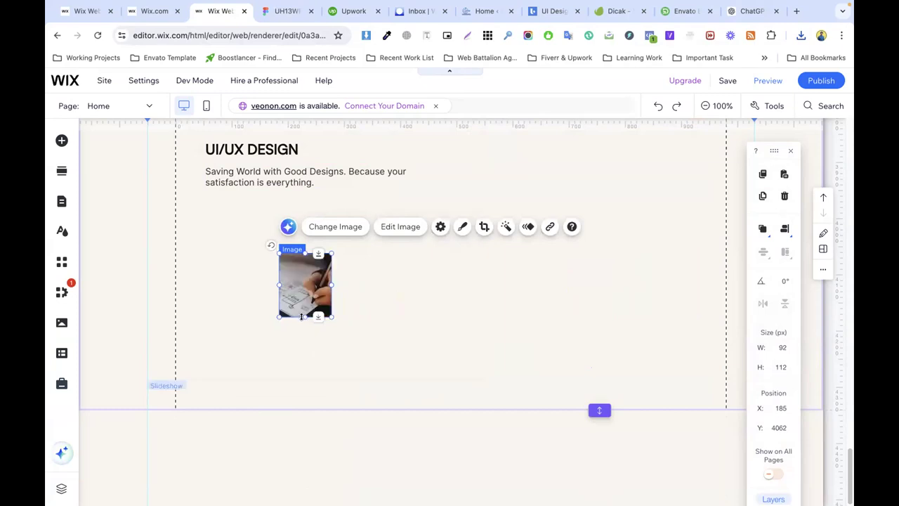
pyautogui.moveTo(302, 316); pyautogui.dragTo(302, 290)
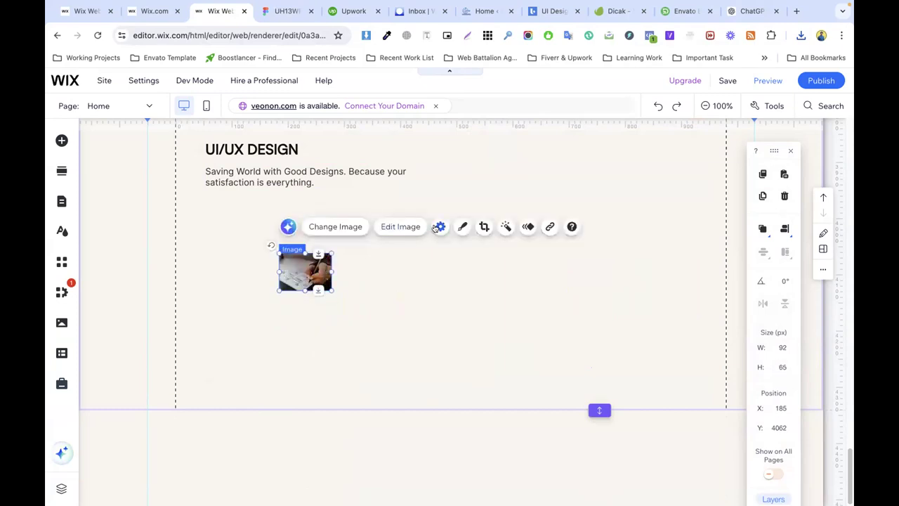
# Step: Replace the image with the uploaded Profile.png and reset its proportions
pyautogui.click(440, 226)
pyautogui.click(140, 236)
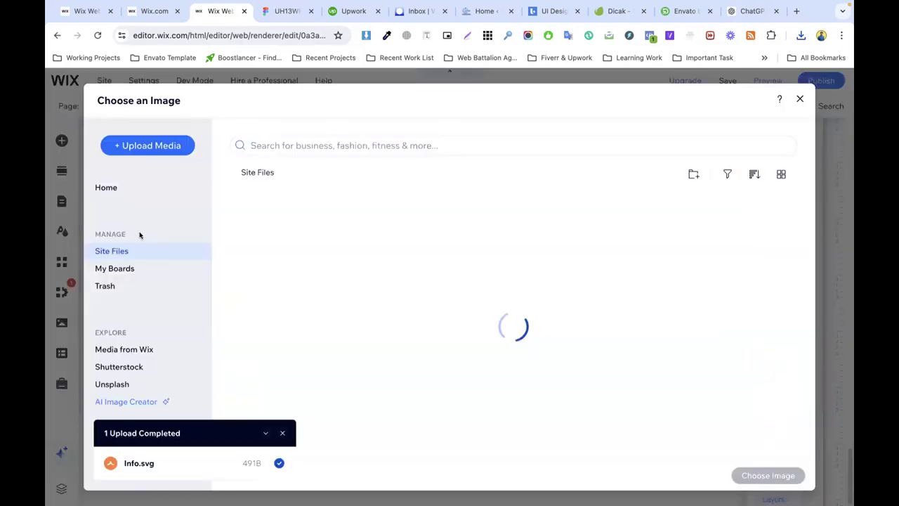
pyautogui.click(801, 35)
pyautogui.moveTo(673, 82); pyautogui.dragTo(394, 295)
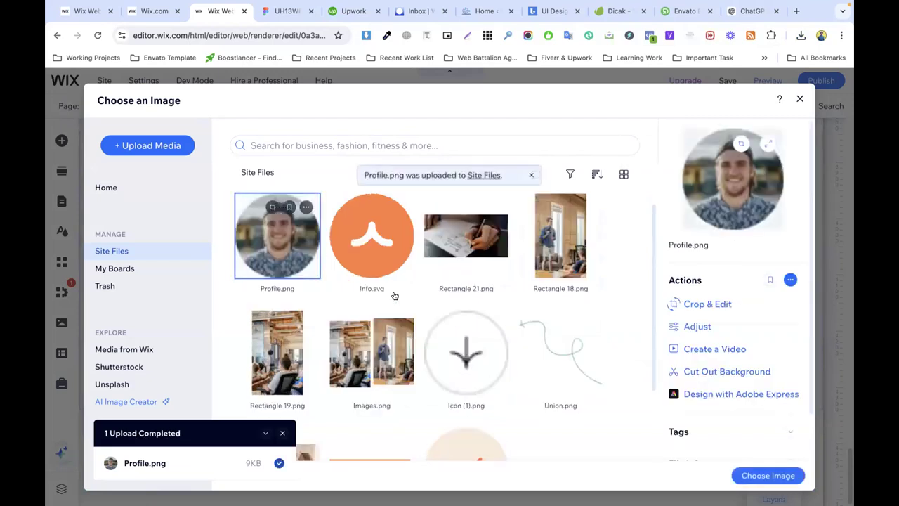
pyautogui.click(776, 482)
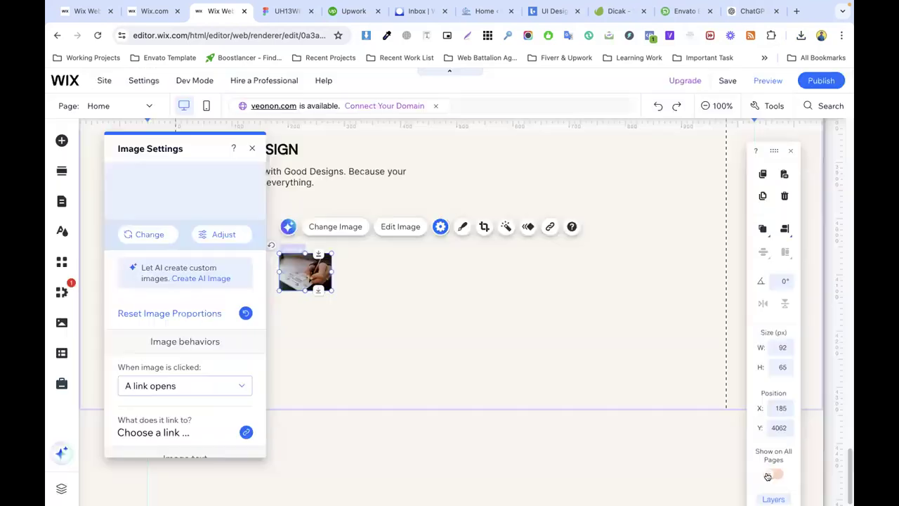
pyautogui.click(188, 313)
pyautogui.click(412, 301)
# Step: Shrink the profile photo to about 59 × 59 px and place it beside the UI/UX DESIGN heading
pyautogui.click(311, 299)
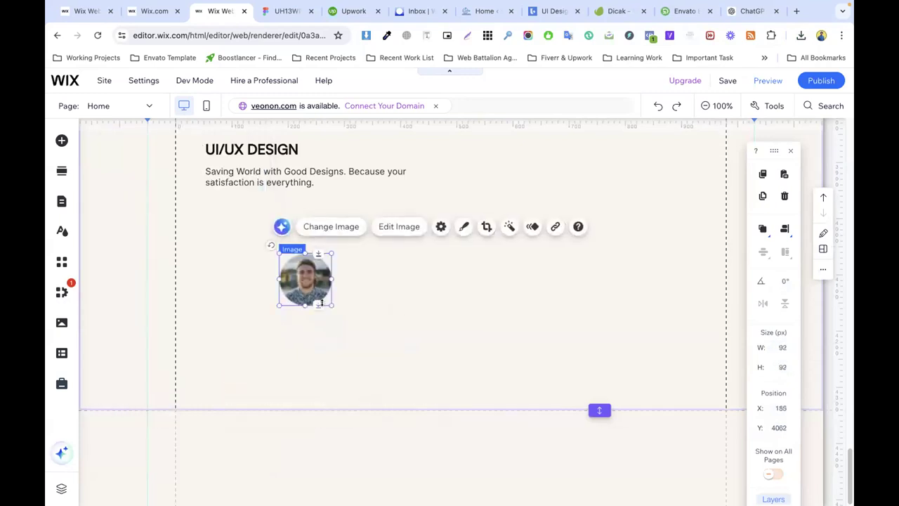
pyautogui.moveTo(329, 304); pyautogui.dragTo(314, 278)
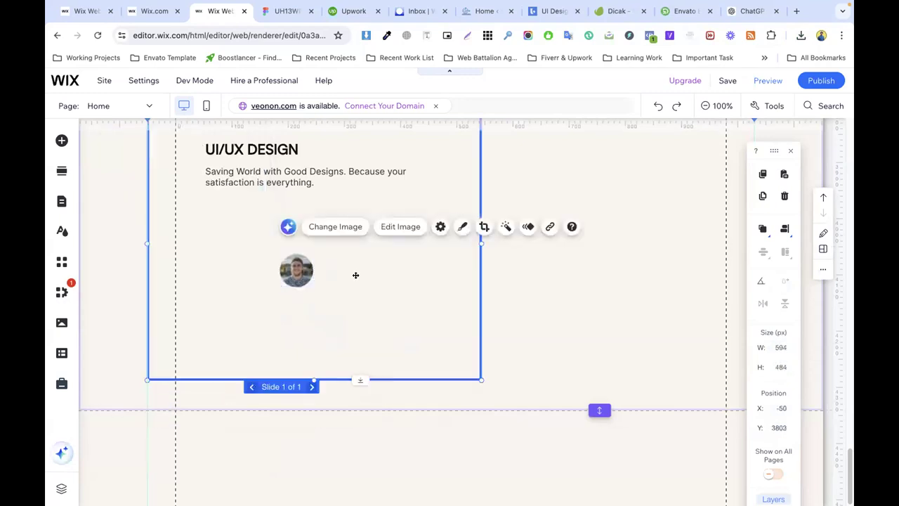
pyautogui.click(355, 274)
pyautogui.scroll(2, 331, 396)
pyautogui.click(301, 405)
pyautogui.moveTo(301, 404); pyautogui.dragTo(179, 289)
pyautogui.click(288, 306)
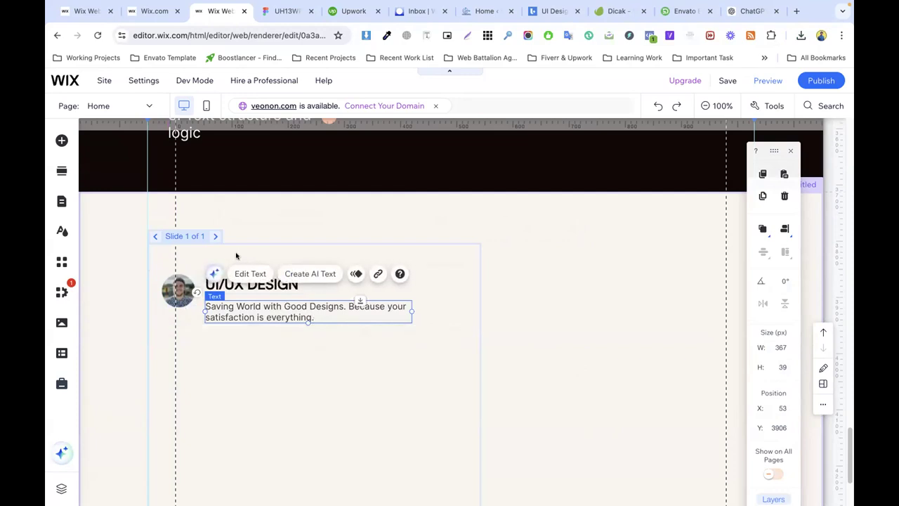
pyautogui.click(286, 11)
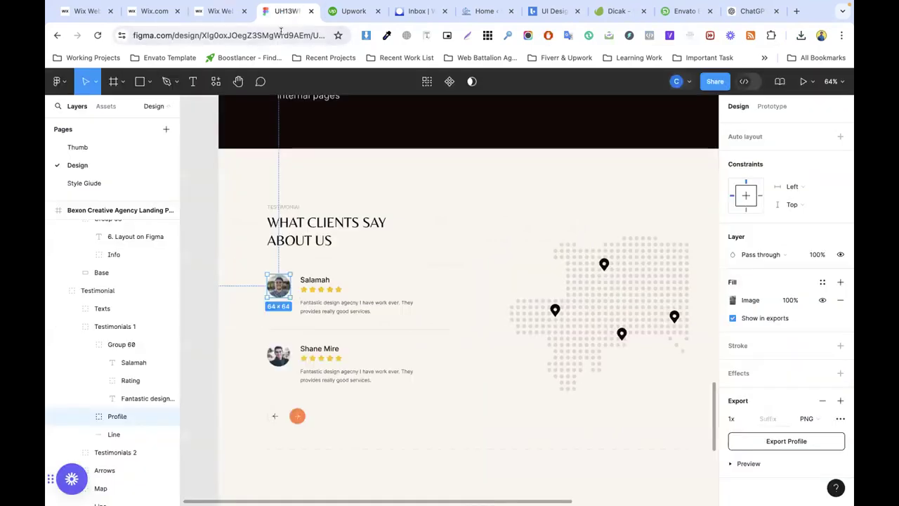
# Step: Export the Rating stars group from Figma as Rating.svg
pyautogui.click(315, 278)
pyautogui.click(337, 290)
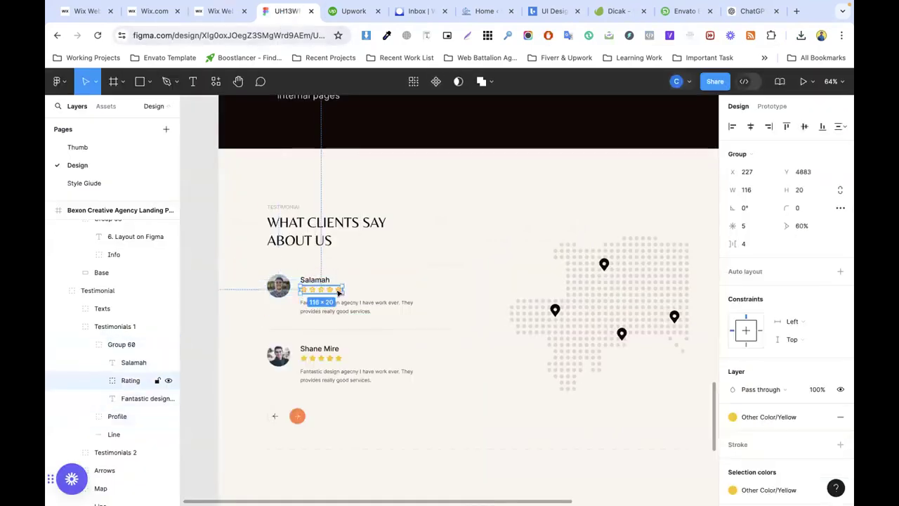
pyautogui.scroll(-3, 801, 373)
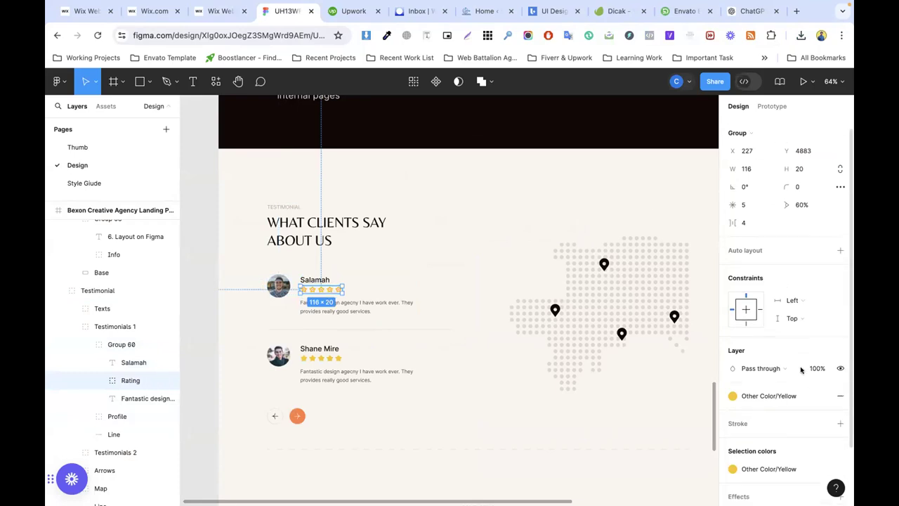
pyautogui.click(758, 464)
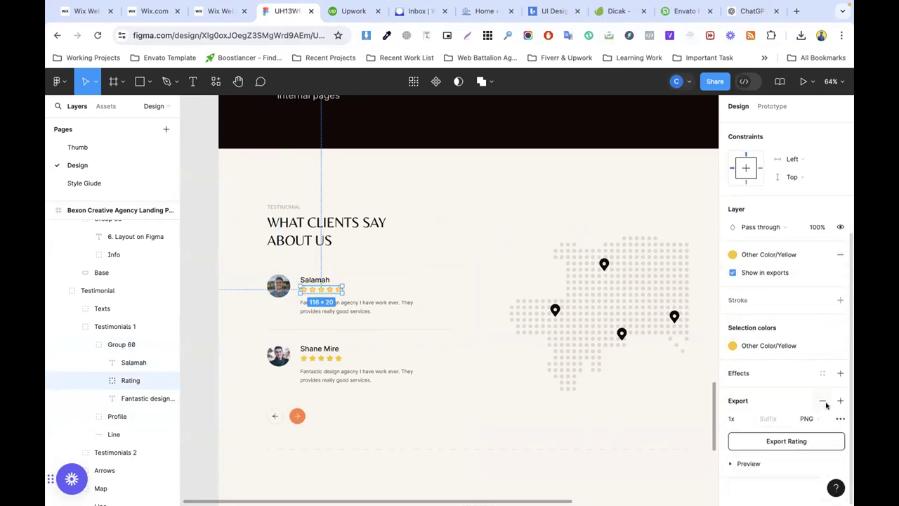
pyautogui.click(809, 418)
pyautogui.click(816, 443)
pyautogui.click(799, 442)
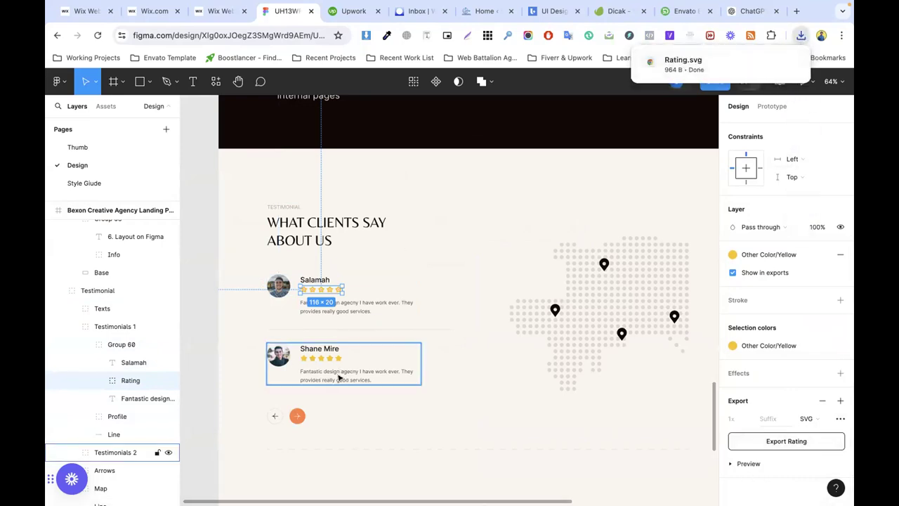
# Step: Export the map graphic as a PNG and return to the Wix testimonial section
pyautogui.click(623, 291)
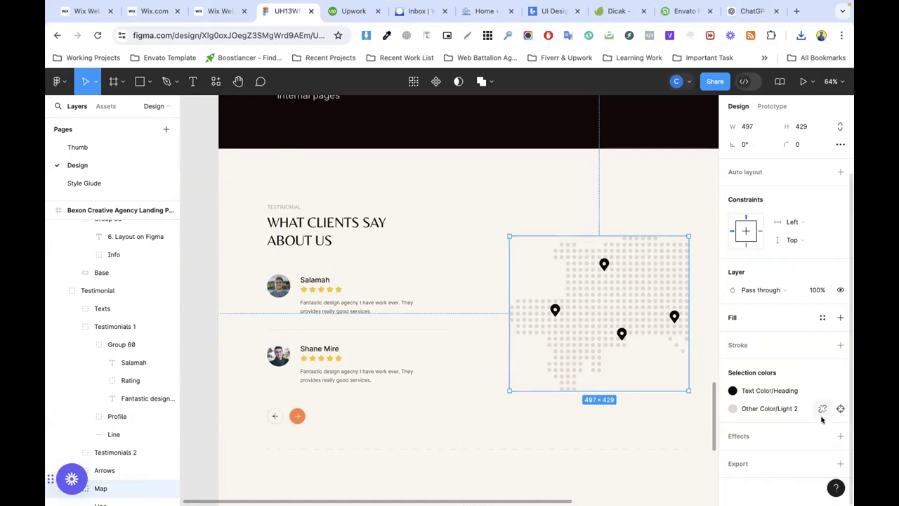
pyautogui.click(752, 463)
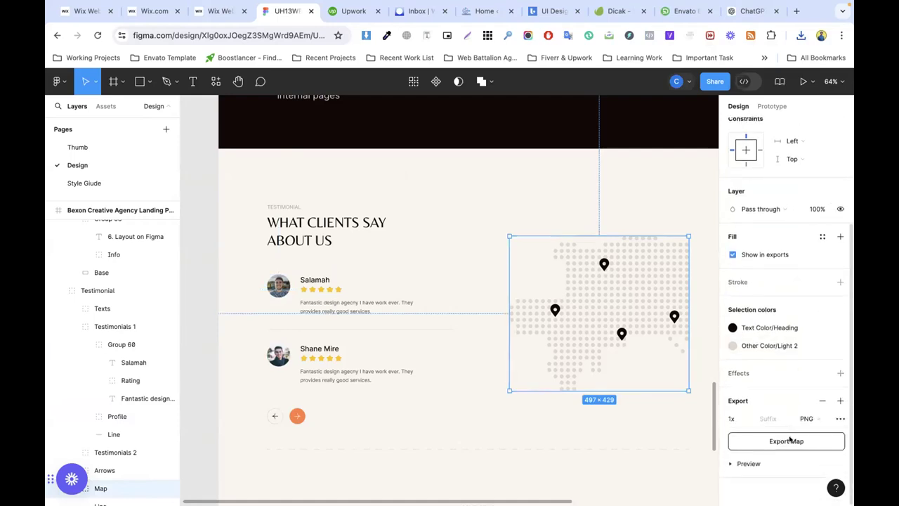
pyautogui.click(791, 440)
pyautogui.click(216, 12)
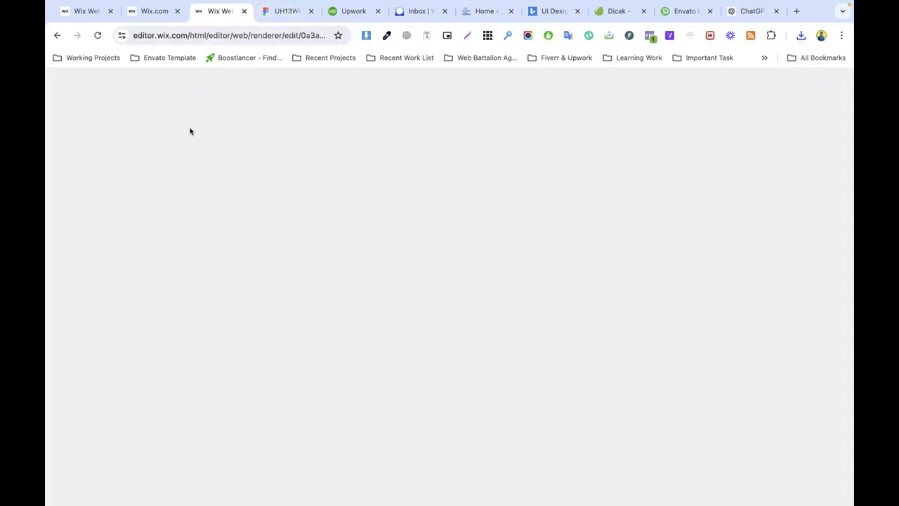
pyautogui.click(528, 253)
pyautogui.scroll(-2, 526, 254)
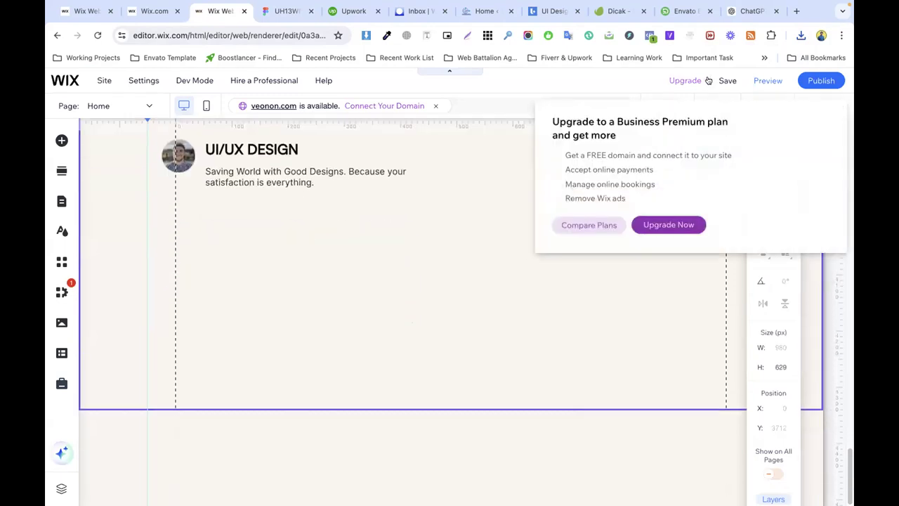
pyautogui.moveTo(264, 80)
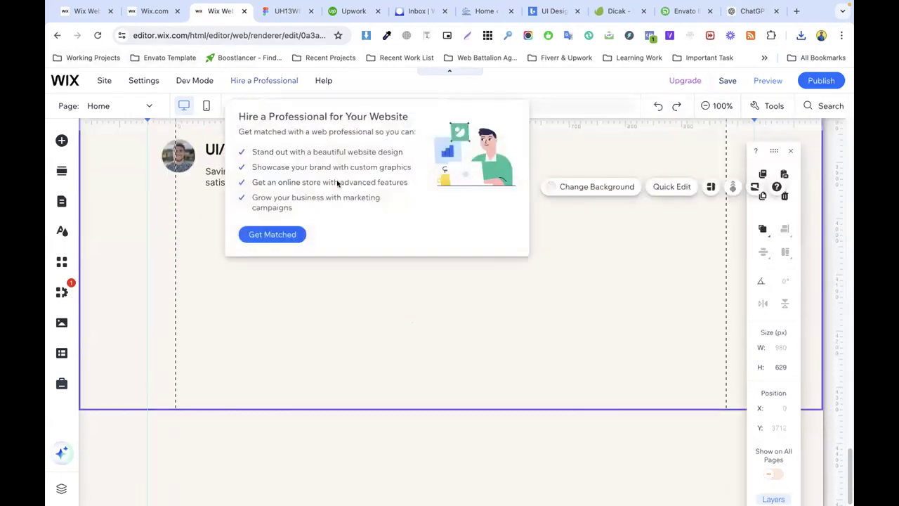
# Step: Copy the Salamah name text from the Figma testimonial
pyautogui.scroll(1, 561, 298)
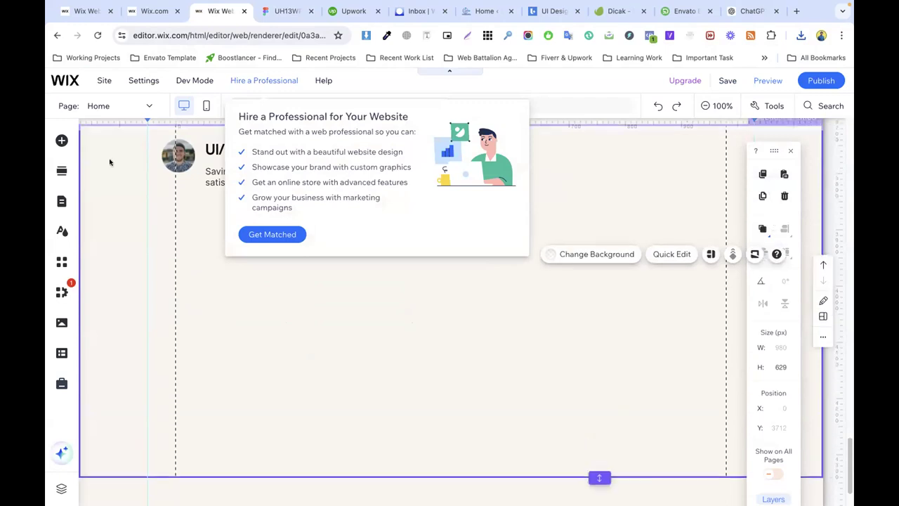
pyautogui.click(278, 10)
pyautogui.doubleClick(315, 278)
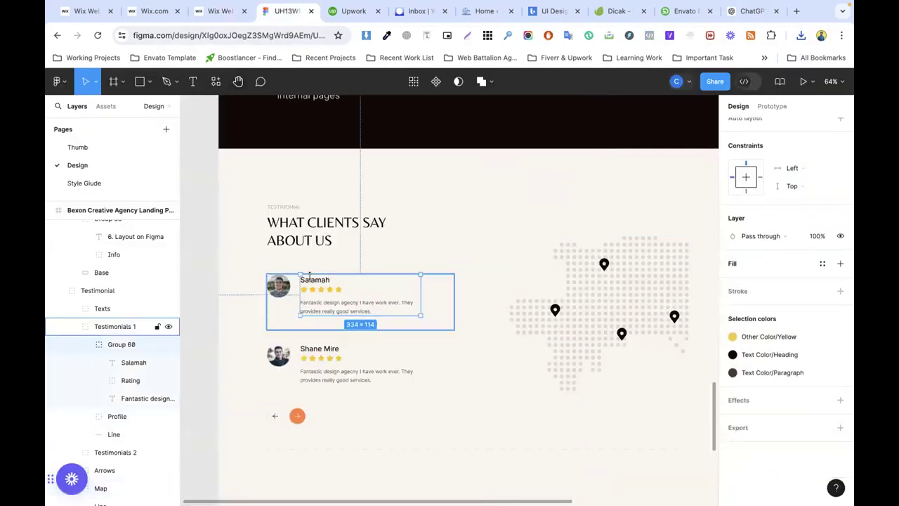
pyautogui.doubleClick(314, 278)
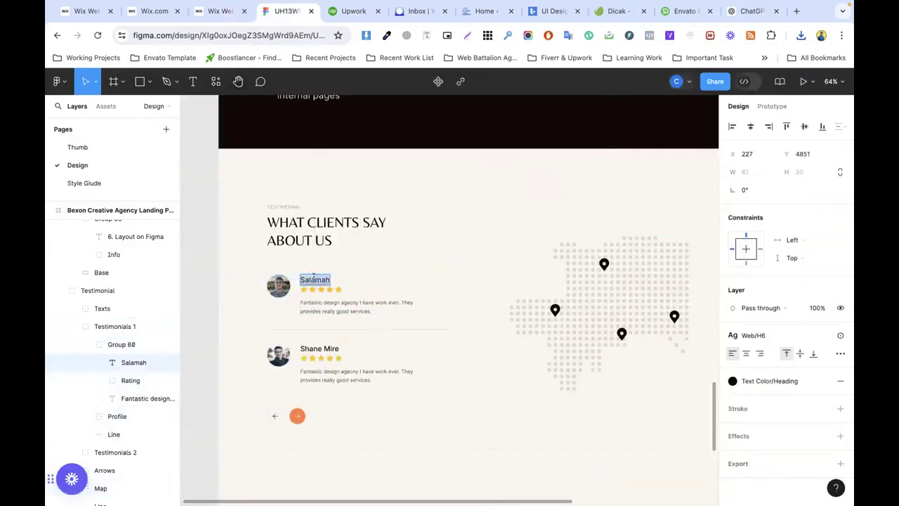
pyautogui.click(221, 11)
# Step: Place the Salamah text above the paragraph beside the photo, moving UI/UX DESIGN below
pyautogui.click(305, 273)
pyautogui.click(247, 215)
pyautogui.doubleClick(247, 215)
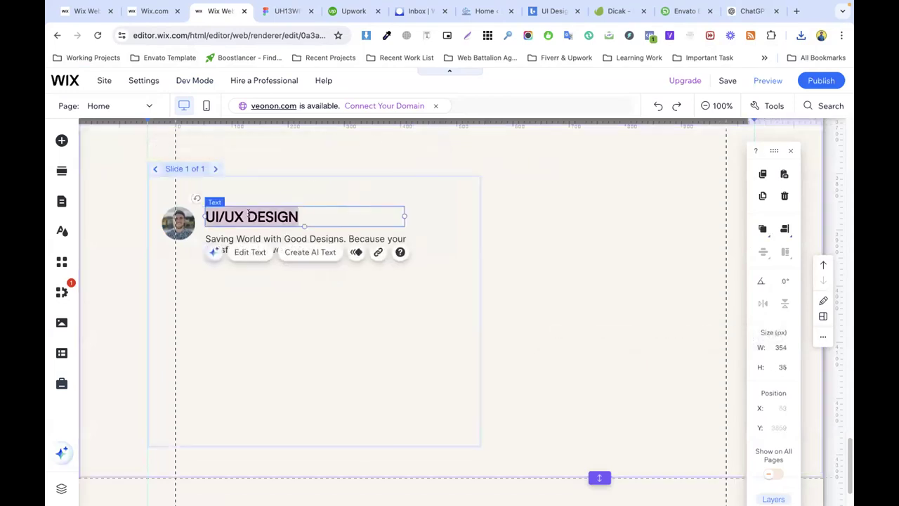
pyautogui.click(316, 315)
pyautogui.click(381, 309)
pyautogui.moveTo(381, 309); pyautogui.dragTo(238, 296)
pyautogui.click(242, 199)
pyautogui.moveTo(242, 200); pyautogui.dragTo(231, 211)
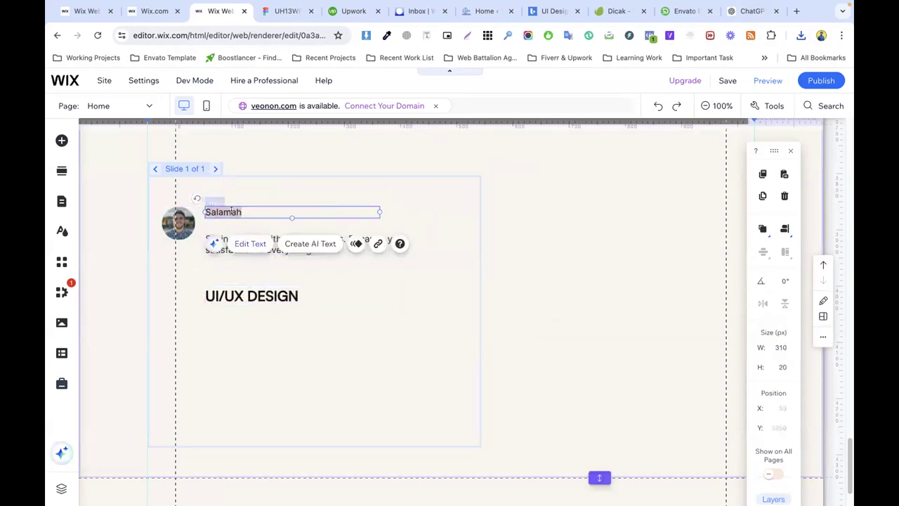
# Step: Style Salamah as 19 px bold Inter Semi Bold
pyautogui.doubleClick(231, 211)
pyautogui.press('Up')
pyautogui.press('Up')
pyautogui.press('Up')
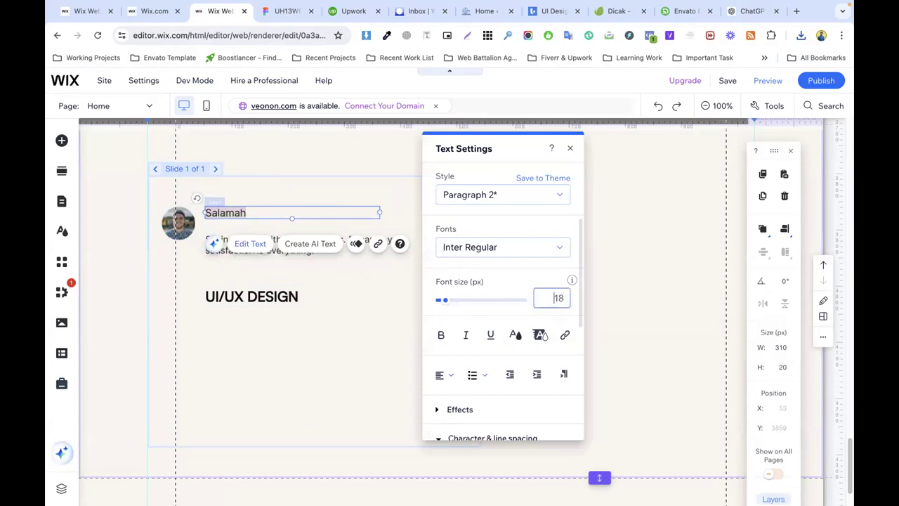
pyautogui.click(441, 335)
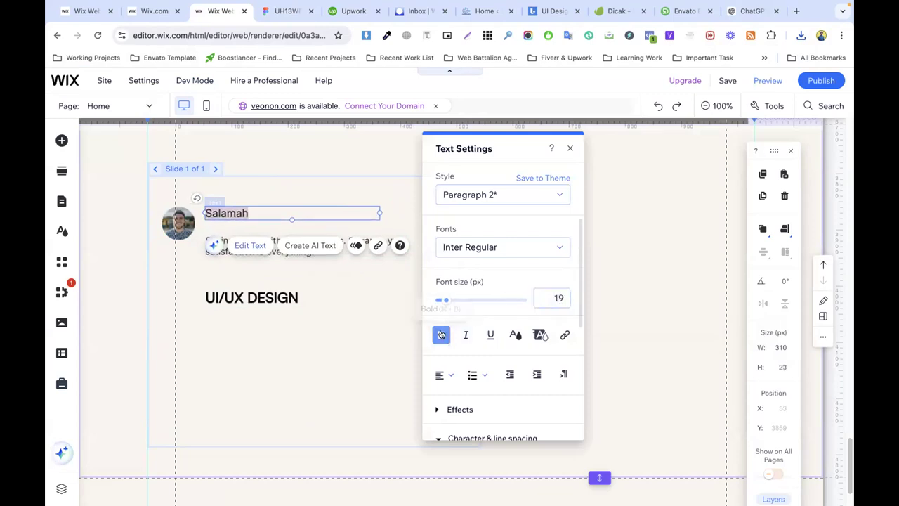
pyautogui.click(469, 246)
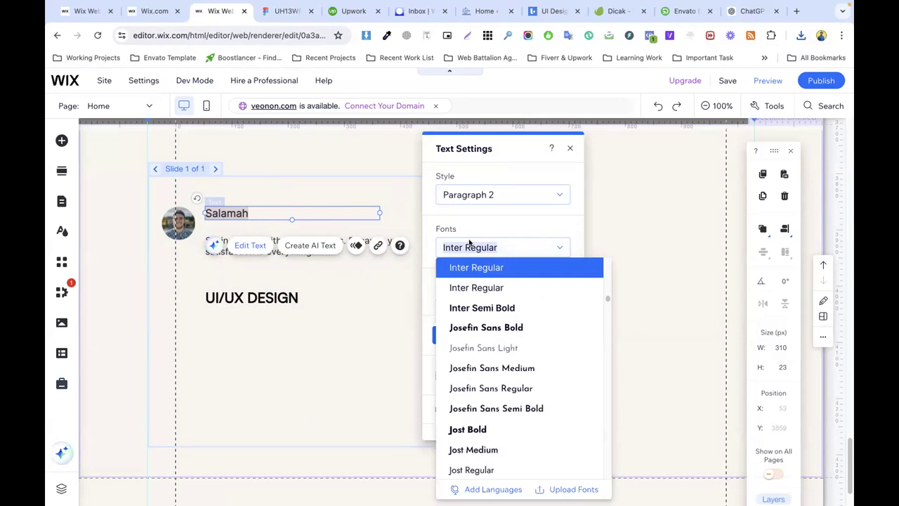
pyautogui.click(483, 309)
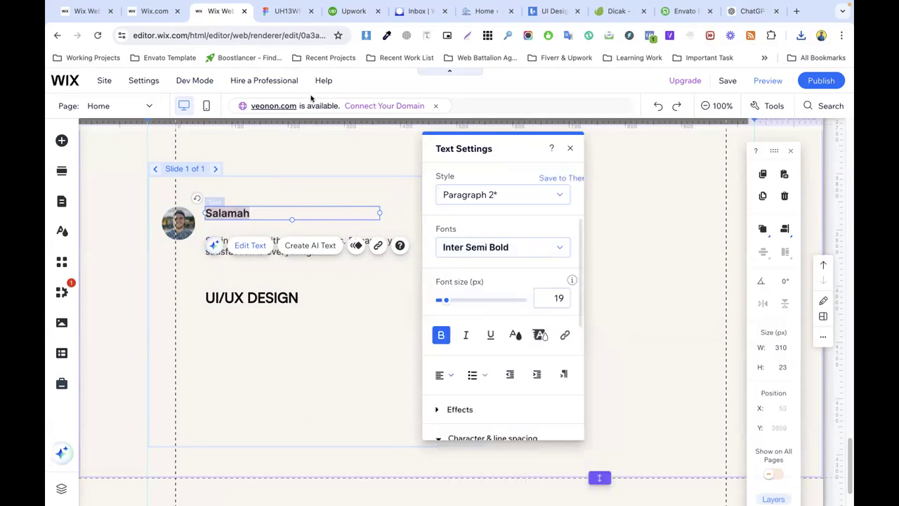
pyautogui.hotkey('ctrl', 'Tab')
# Step: Select the five-star Rating group in Figma and export it again as Rating (1).svg
pyautogui.click(329, 289)
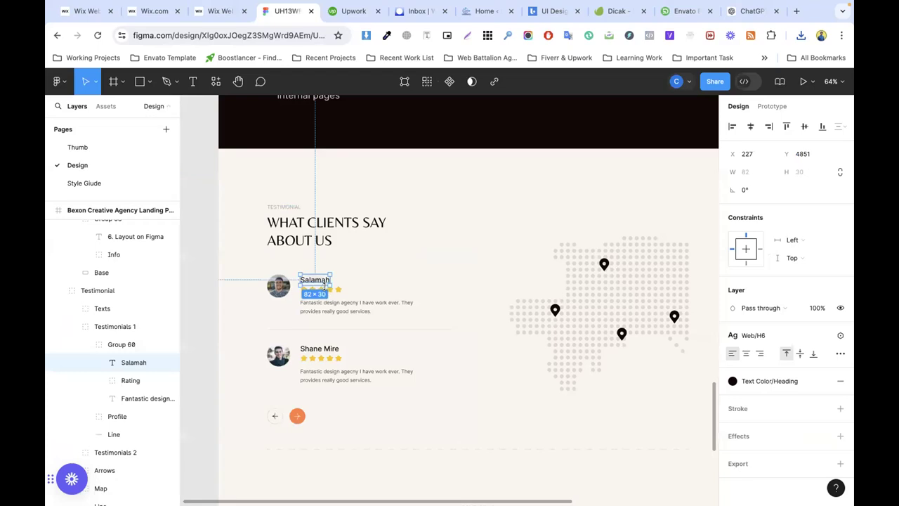
pyautogui.click(419, 289)
pyautogui.click(321, 288)
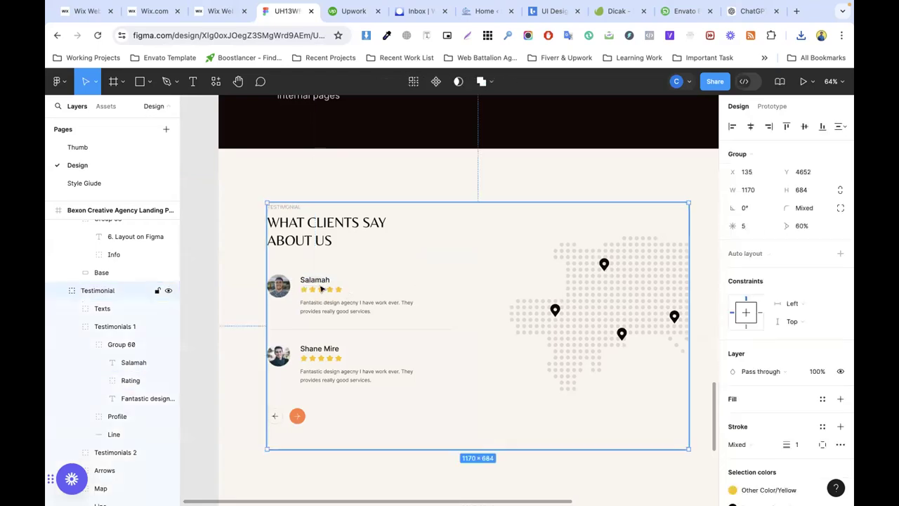
pyautogui.doubleClick(330, 290)
pyautogui.doubleClick(329, 289)
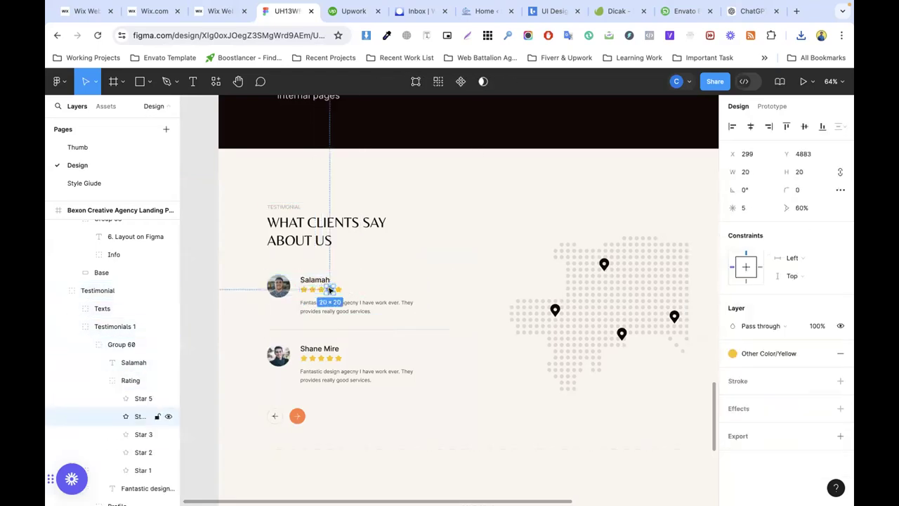
pyautogui.click(158, 380)
pyautogui.scroll(-1, 802, 382)
pyautogui.scroll(-4, 802, 382)
pyautogui.click(766, 464)
pyautogui.scroll(-1, 770, 425)
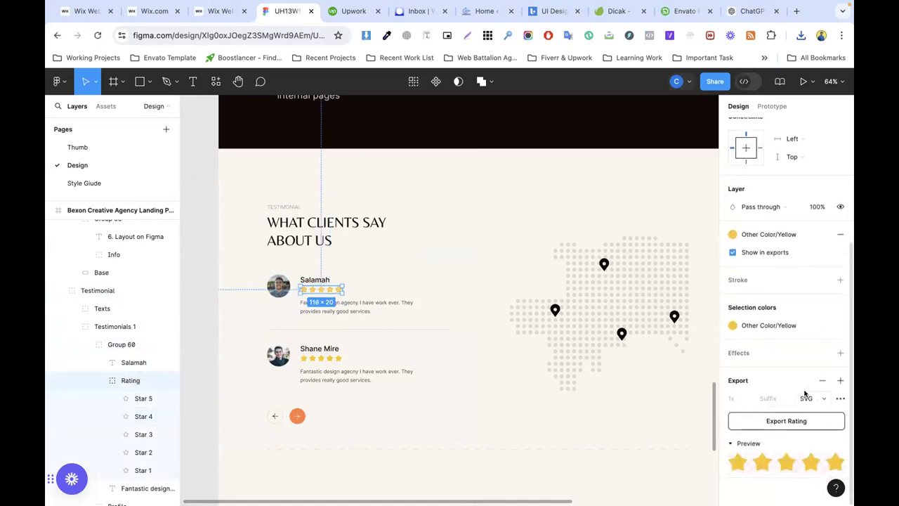
pyautogui.click(785, 420)
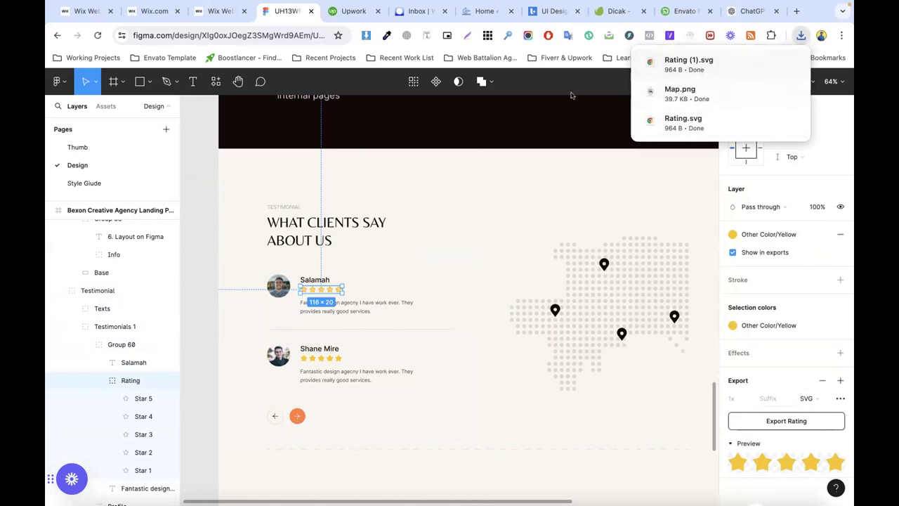
pyautogui.click(213, 11)
# Step: Copy the orange vector icon and paste it on the testimonial slide just under the reviewer's name
pyautogui.click(517, 250)
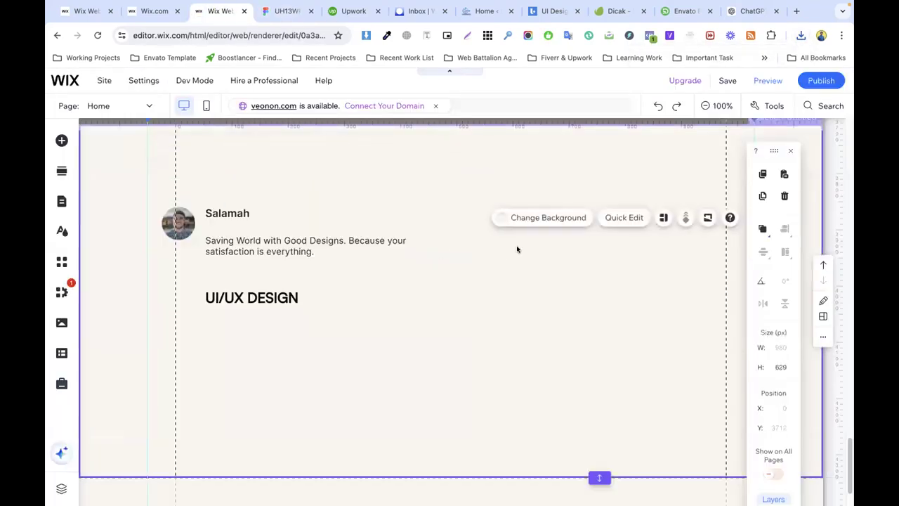
pyautogui.scroll(5, 518, 248)
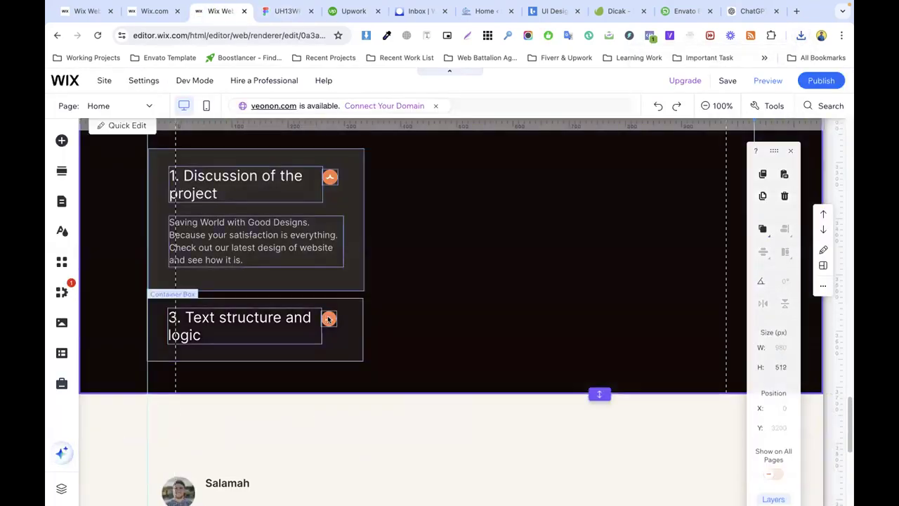
pyautogui.click(329, 319)
pyautogui.rightClick(328, 316)
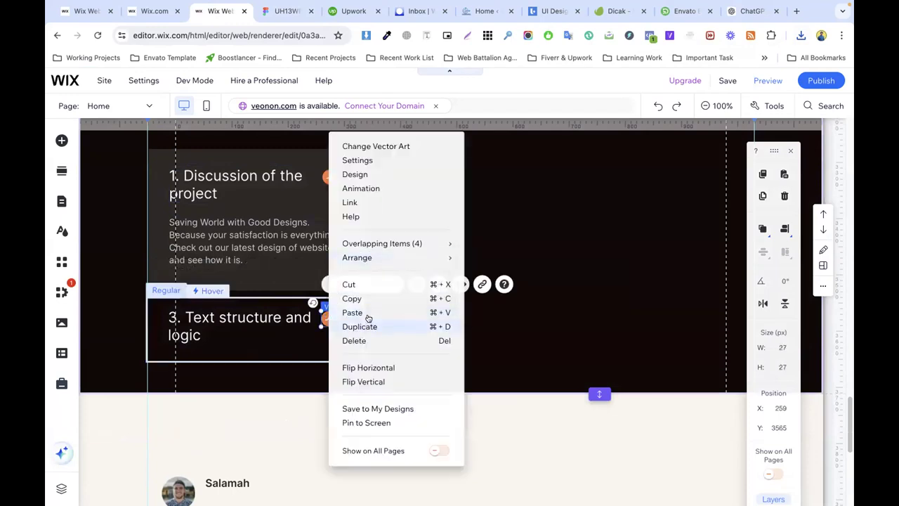
pyautogui.press('Escape')
pyautogui.scroll(-5, 361, 298)
pyautogui.rightClick(271, 281)
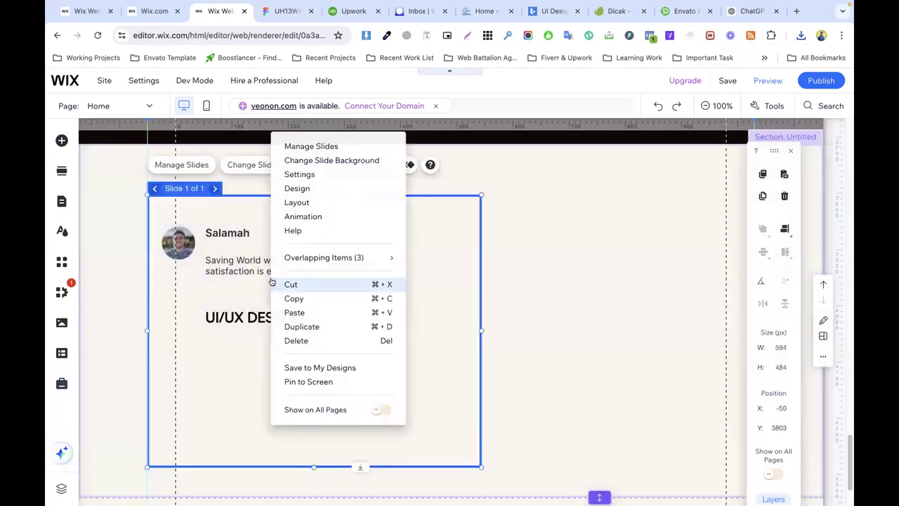
pyautogui.click(307, 313)
pyautogui.moveTo(296, 293); pyautogui.dragTo(210, 248)
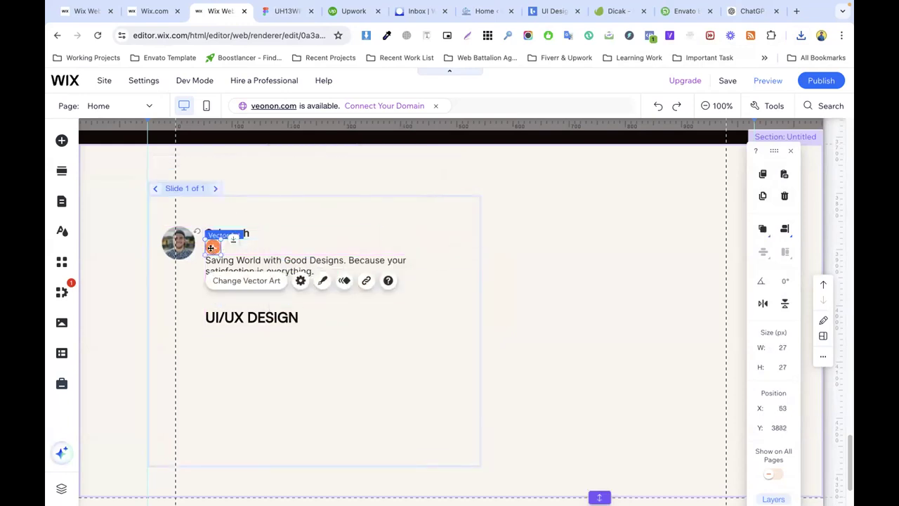
# Step: Swap the icon's art for uploaded Rating (1).svg, sized so all five stars show under the name
pyautogui.click(239, 281)
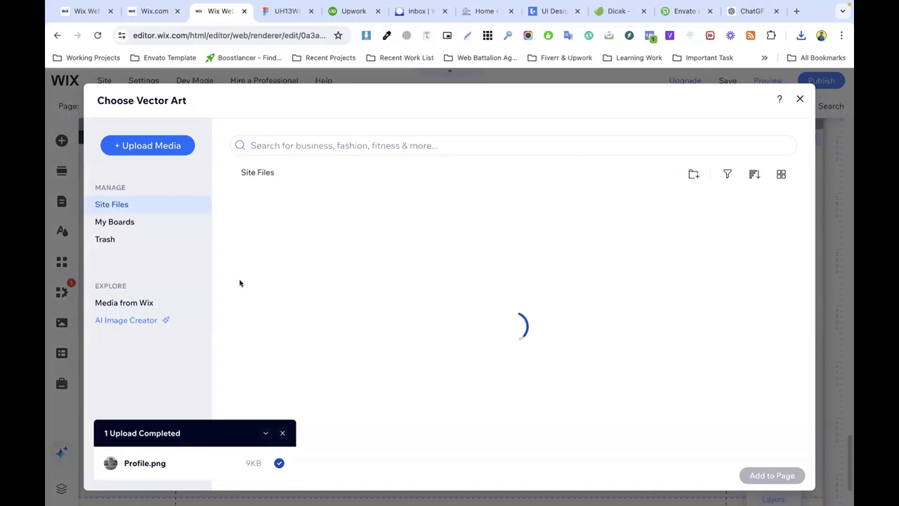
pyautogui.click(801, 35)
pyautogui.moveTo(648, 115); pyautogui.dragTo(376, 270)
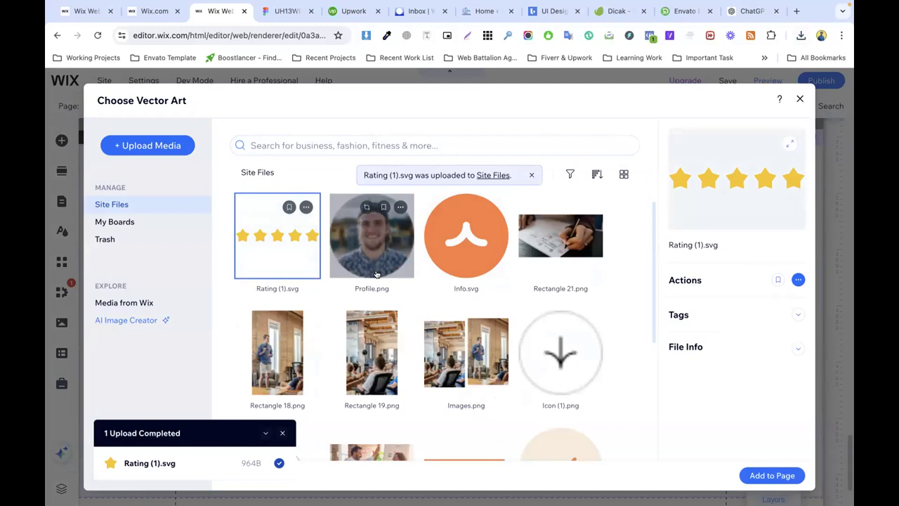
pyautogui.click(777, 475)
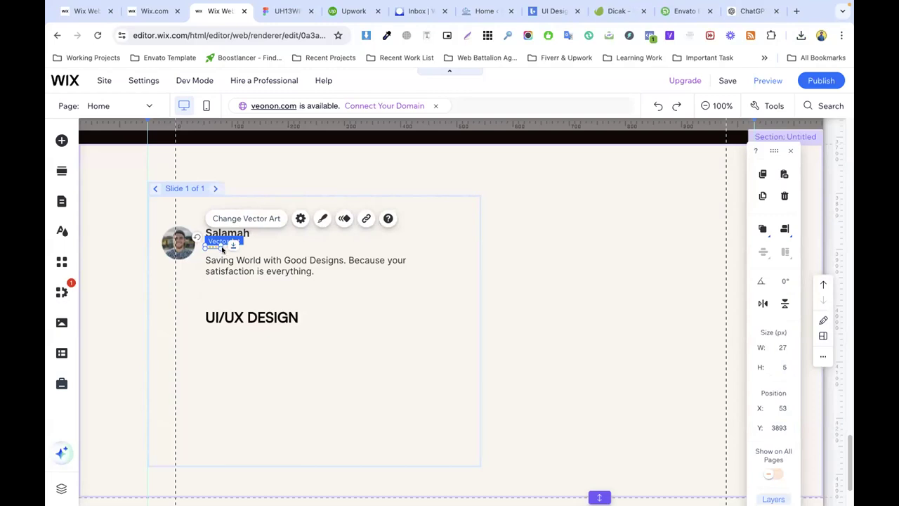
pyautogui.moveTo(220, 247); pyautogui.dragTo(248, 250)
pyautogui.click(312, 237)
pyautogui.click(226, 249)
pyautogui.moveTo(226, 250); pyautogui.dragTo(303, 261)
pyautogui.click(274, 255)
pyautogui.click(281, 11)
pyautogui.doubleClick(361, 316)
pyautogui.hotkey('ctrl', 'c')
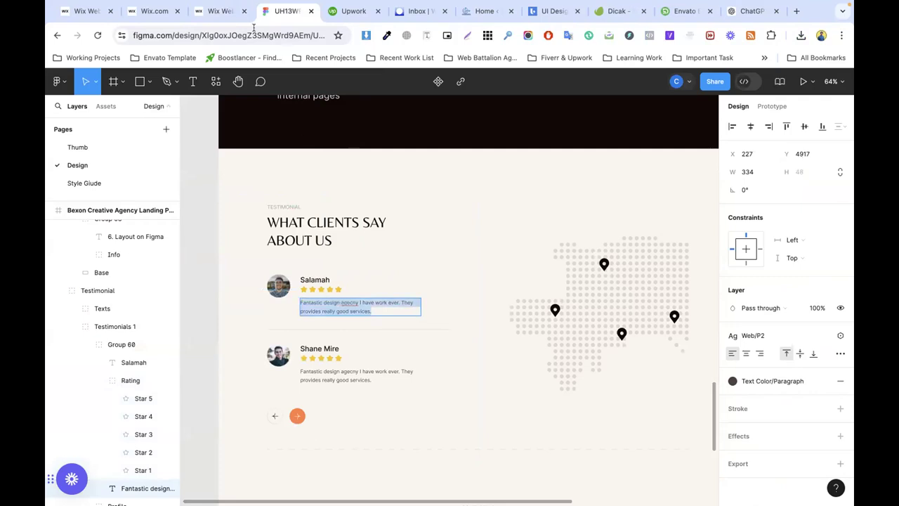
# Step: Paste the Figma review text into the slide's text box and narrow it to wrap after 'ever'
pyautogui.click(235, 11)
pyautogui.doubleClick(289, 268)
pyautogui.hotkey('ctrl', 'v')
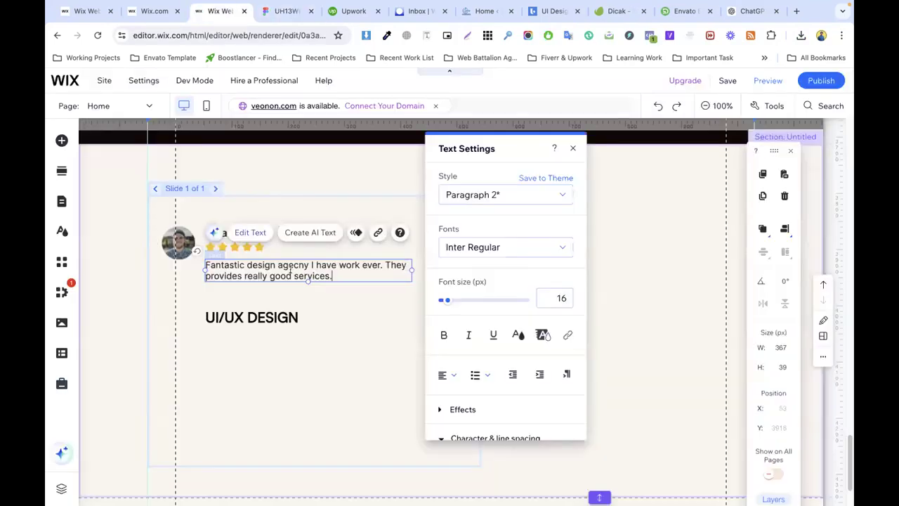
pyautogui.click(336, 291)
pyautogui.click(301, 267)
pyautogui.moveTo(405, 267); pyautogui.dragTo(384, 269)
# Step: Make the testimonial slideshow narrower
pyautogui.click(449, 284)
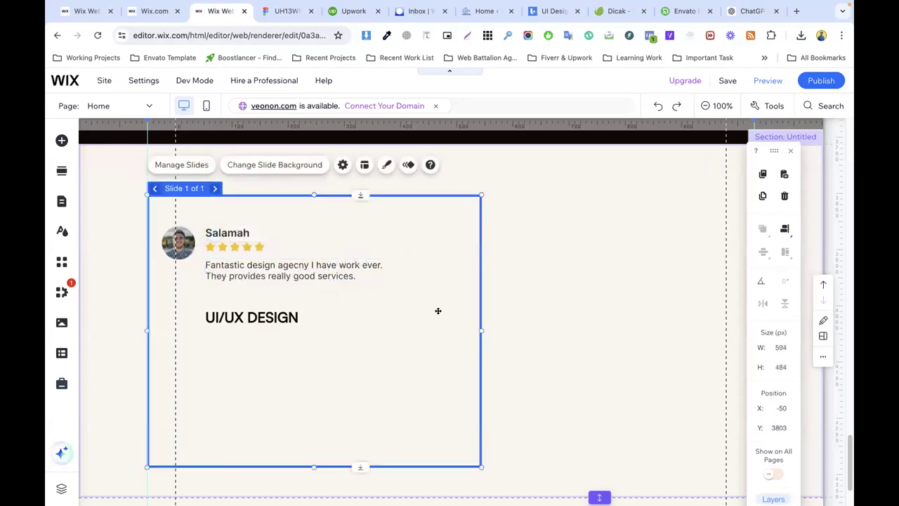
pyautogui.moveTo(481, 331); pyautogui.dragTo(433, 330)
pyautogui.click(527, 321)
pyautogui.click(379, 298)
# Step: Delete the UI/UX DESIGN heading from the slide
pyautogui.click(243, 315)
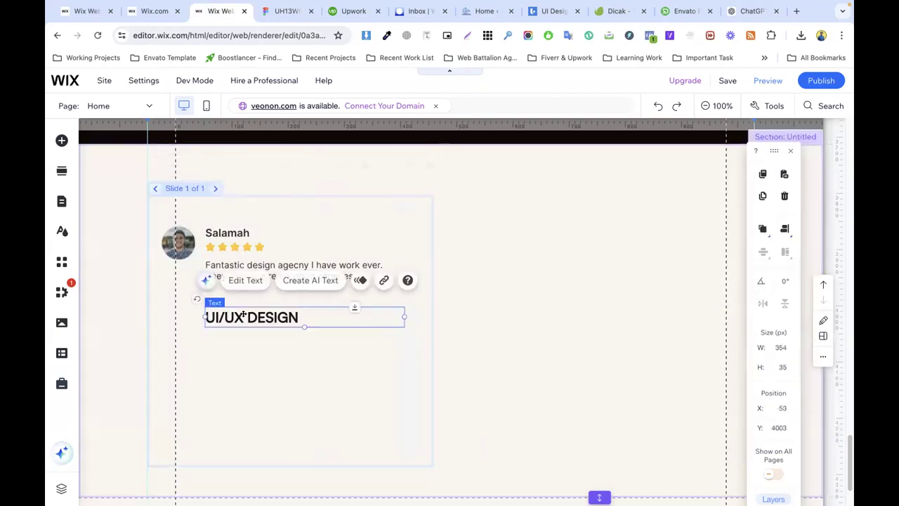
pyautogui.rightClick(268, 314)
pyautogui.click(297, 325)
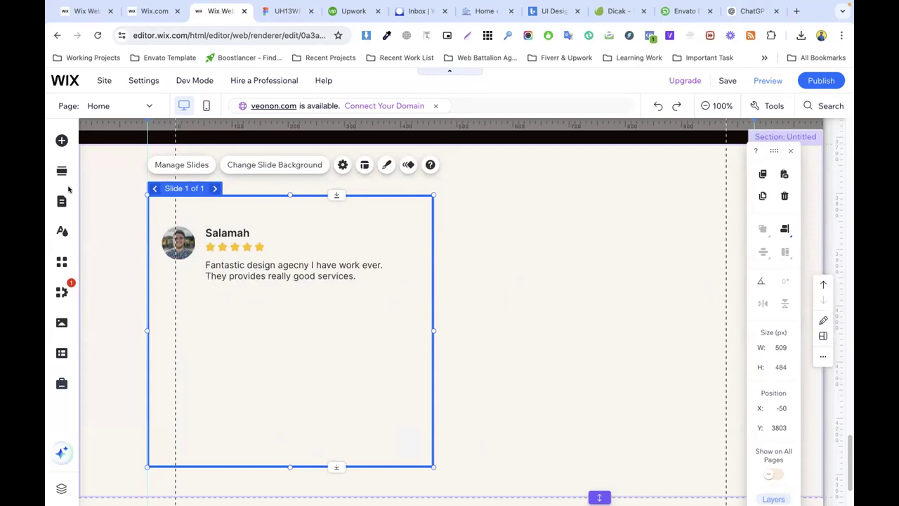
# Step: Place a decorative horizontal line below the review and shorten it to fit the slide
pyautogui.click(61, 139)
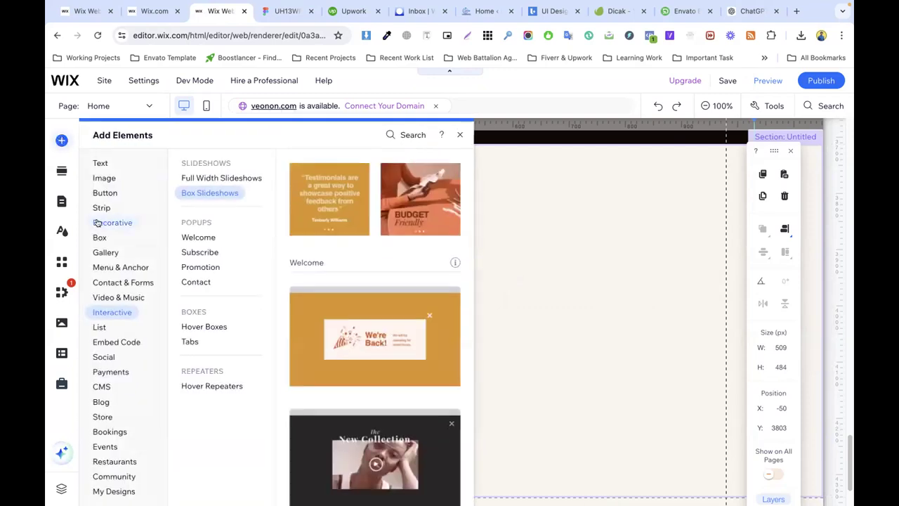
pyautogui.click(108, 223)
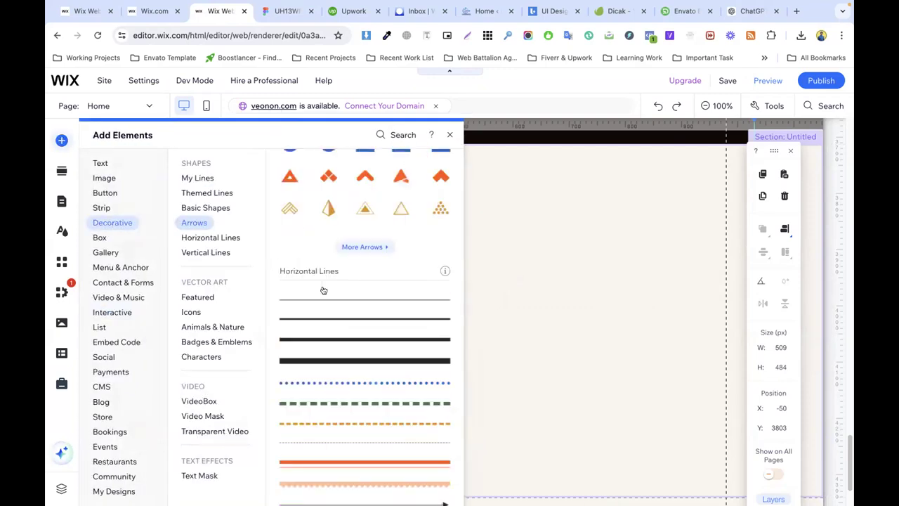
pyautogui.moveTo(487, 292); pyautogui.dragTo(290, 299)
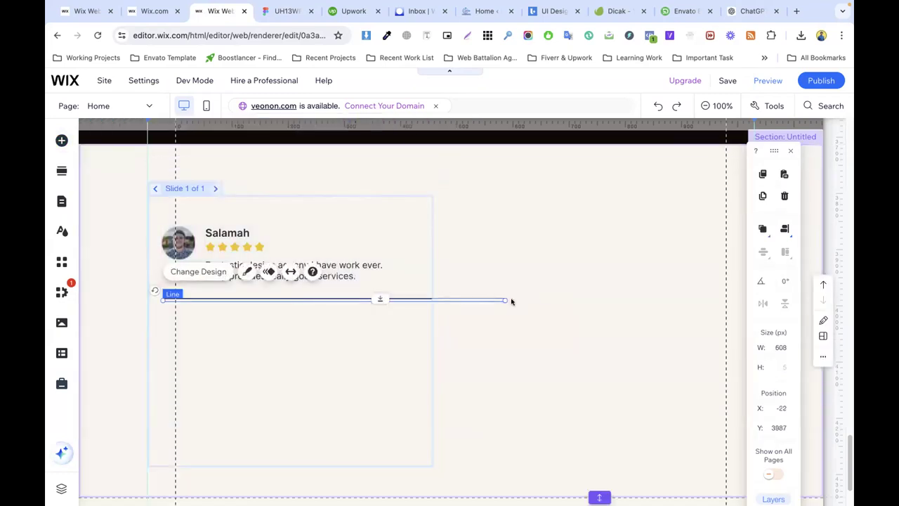
pyautogui.moveTo(503, 300); pyautogui.dragTo(414, 299)
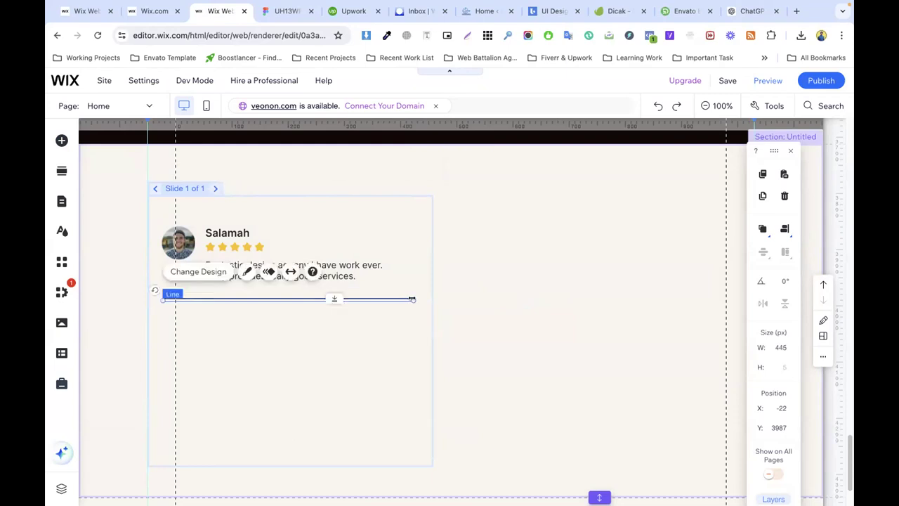
# Step: Set the divider line colour to #C5B7A7
pyautogui.click(246, 272)
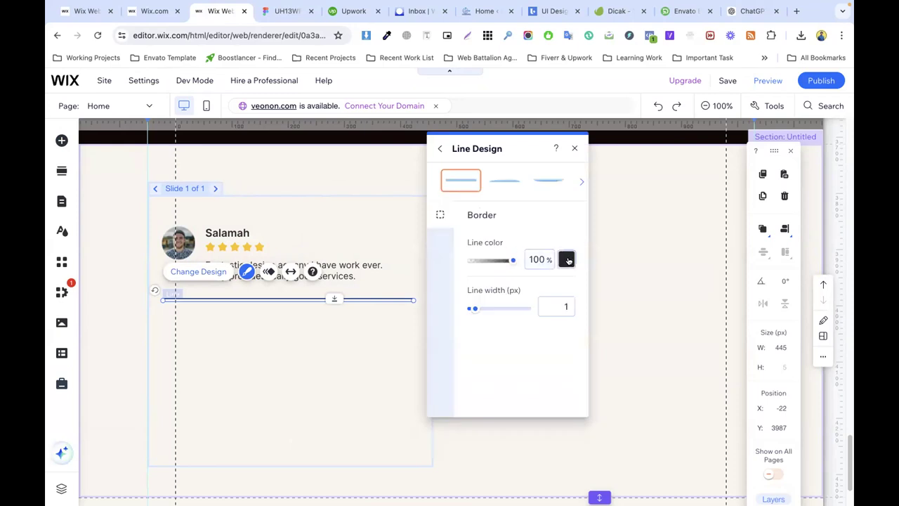
pyautogui.click(566, 259)
pyautogui.click(634, 328)
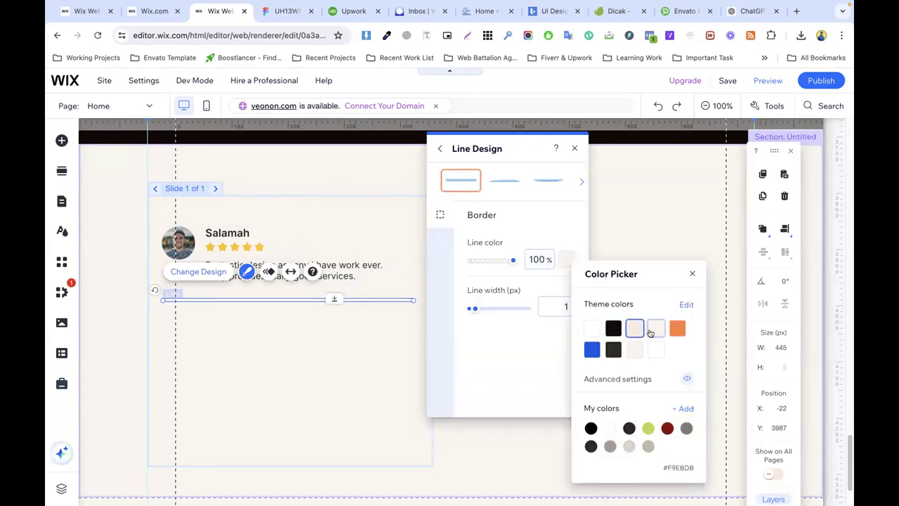
pyautogui.click(647, 446)
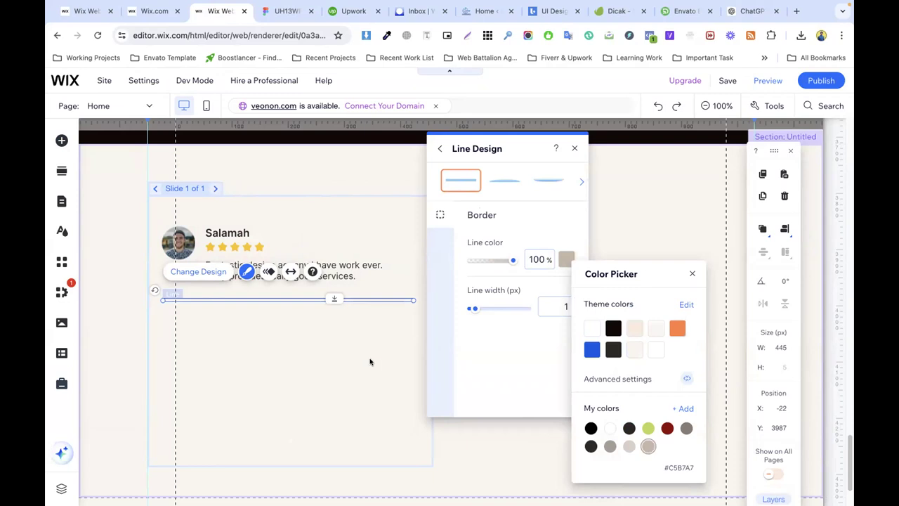
pyautogui.click(370, 362)
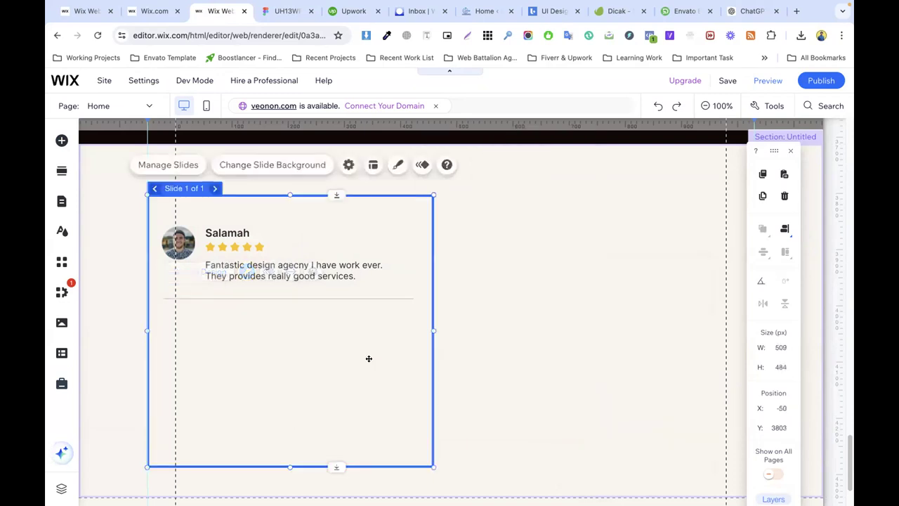
pyautogui.click(184, 239)
pyautogui.keyDown('shift'); pyautogui.click(227, 233); pyautogui.keyUp('shift')
# Step: Group the profile photo, reviewer name, star rating and review text
pyautogui.keyDown('shift'); pyautogui.click(230, 247); pyautogui.keyUp('shift')
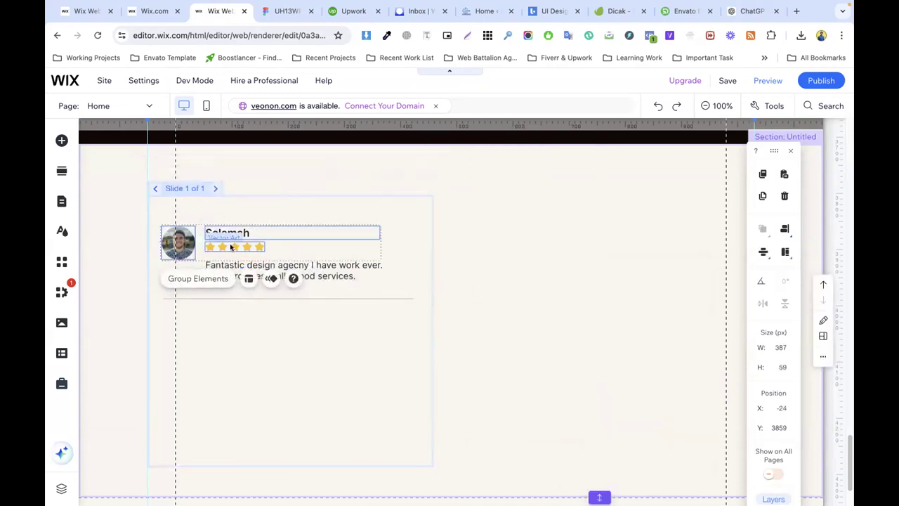
pyautogui.click(287, 245)
pyautogui.click(239, 247)
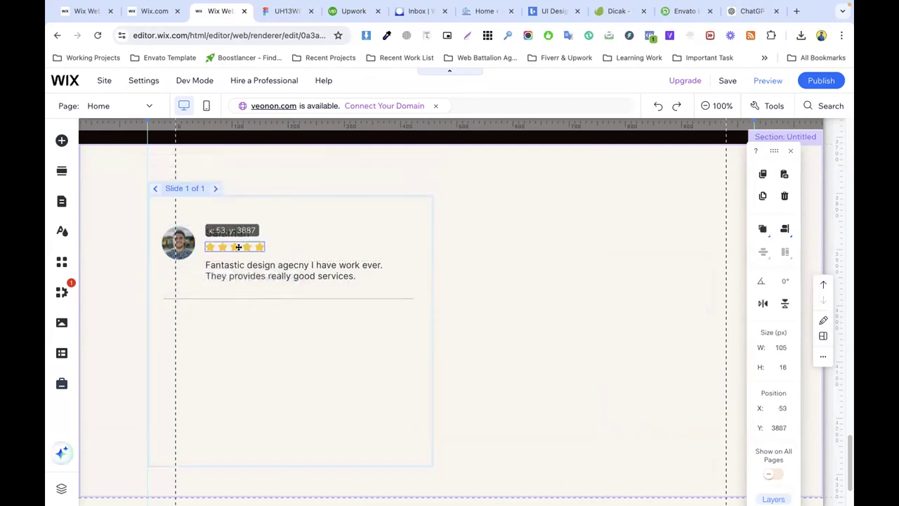
pyautogui.click(396, 259)
pyautogui.click(170, 241)
pyautogui.keyDown('shift'); pyautogui.click(227, 233); pyautogui.keyUp('shift')
pyautogui.keyDown('shift'); pyautogui.click(243, 250); pyautogui.keyUp('shift')
pyautogui.keyDown('shift'); pyautogui.click(248, 265); pyautogui.keyUp('shift')
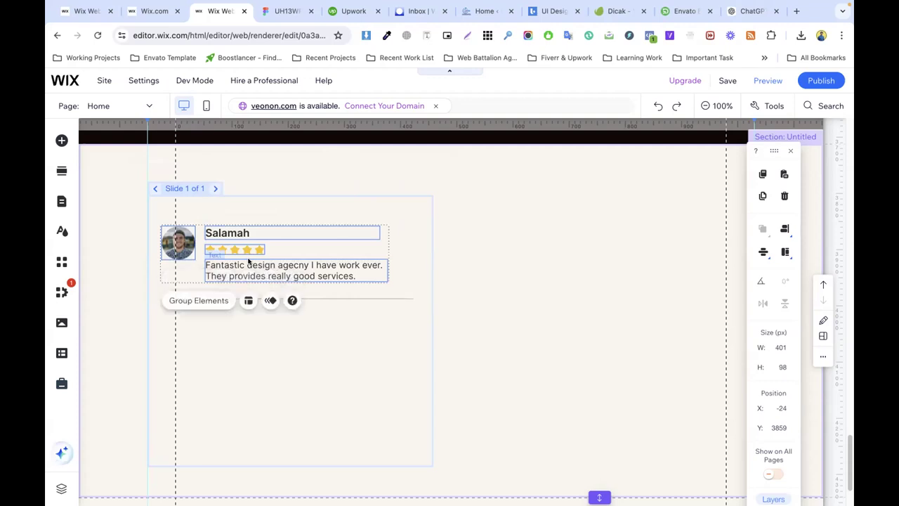
pyautogui.click(199, 300)
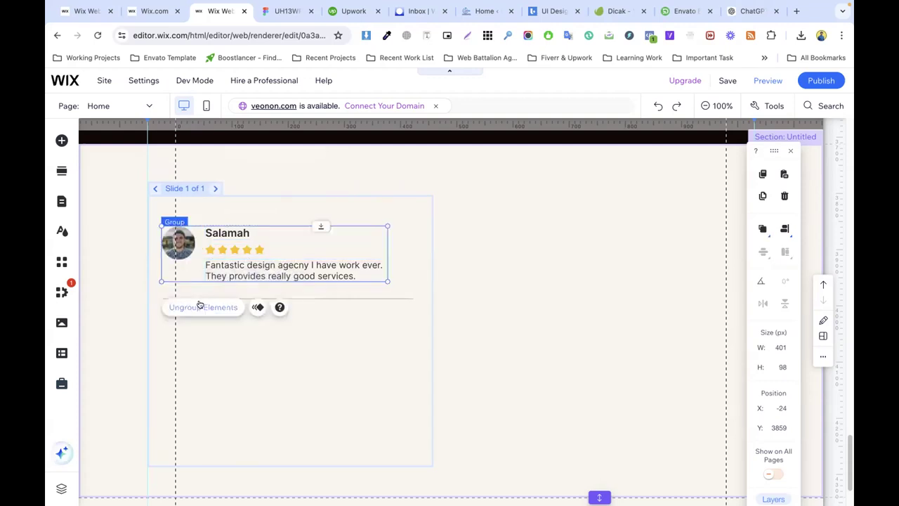
# Step: Duplicate the review group and place the copy below the divider line
pyautogui.click(384, 302)
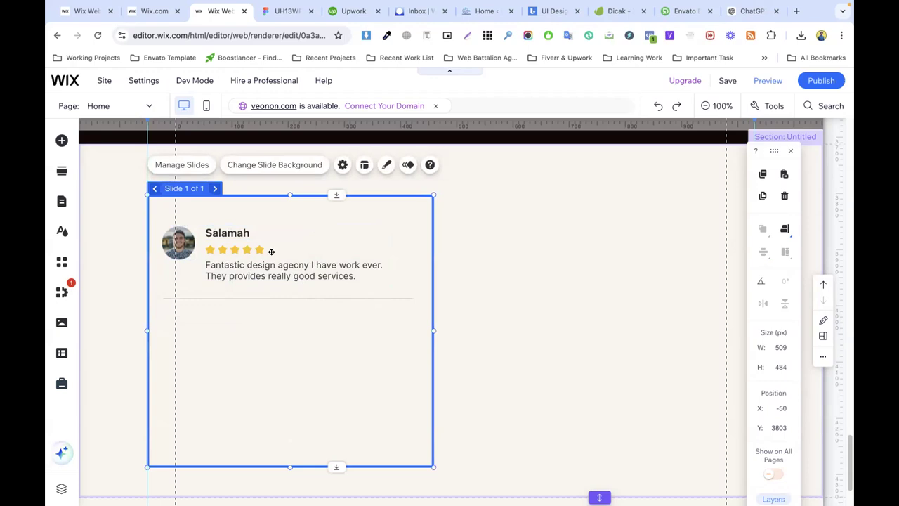
pyautogui.click(259, 262)
pyautogui.rightClick(259, 262)
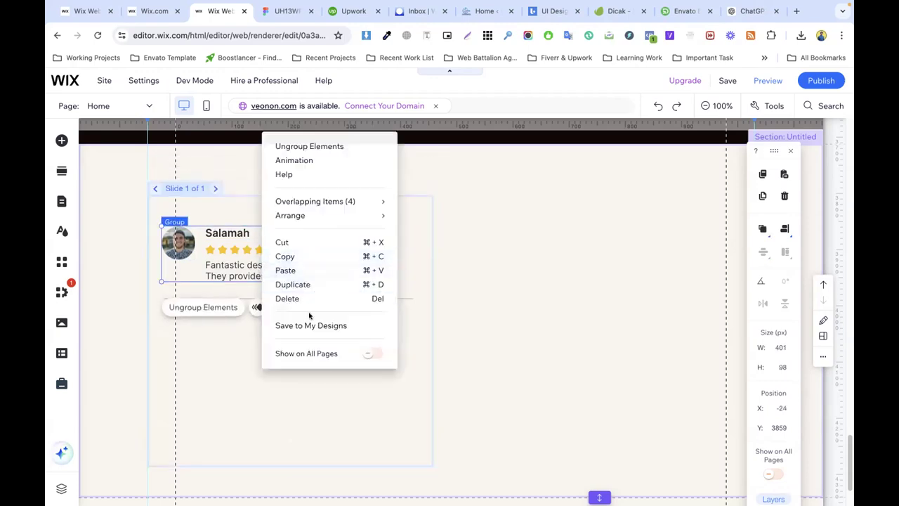
pyautogui.click(297, 283)
pyautogui.moveTo(274, 275); pyautogui.dragTo(267, 350)
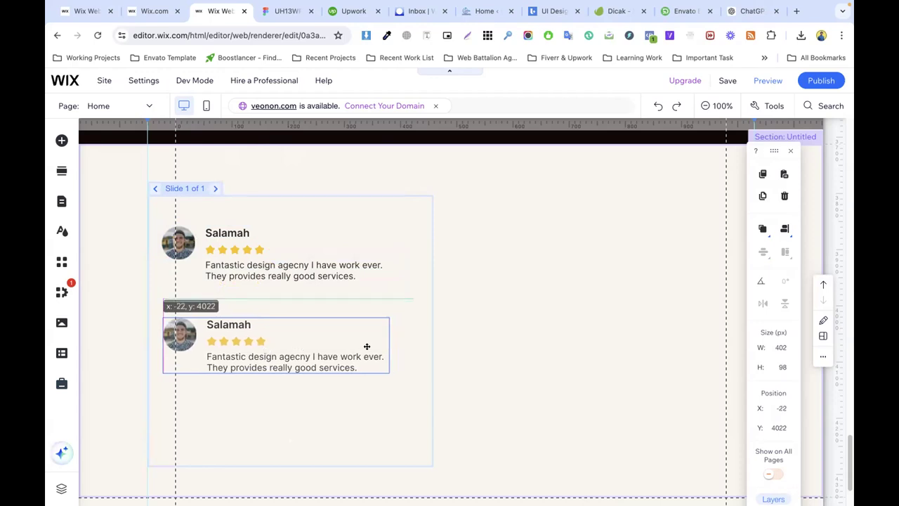
pyautogui.moveTo(402, 339); pyautogui.dragTo(402, 339)
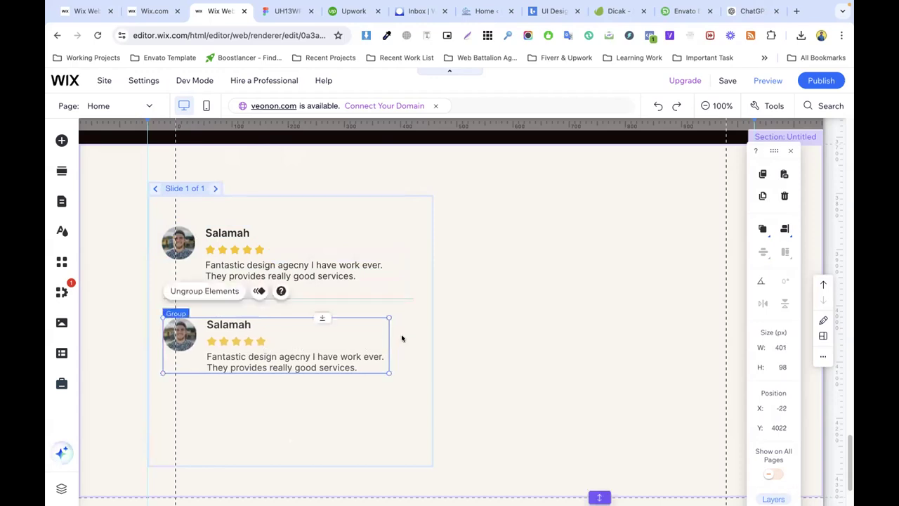
# Step: Duplicate the copied review again, move it toward the slide bottom, and shift the middle review up
pyautogui.press('Escape')
pyautogui.press('Escape')
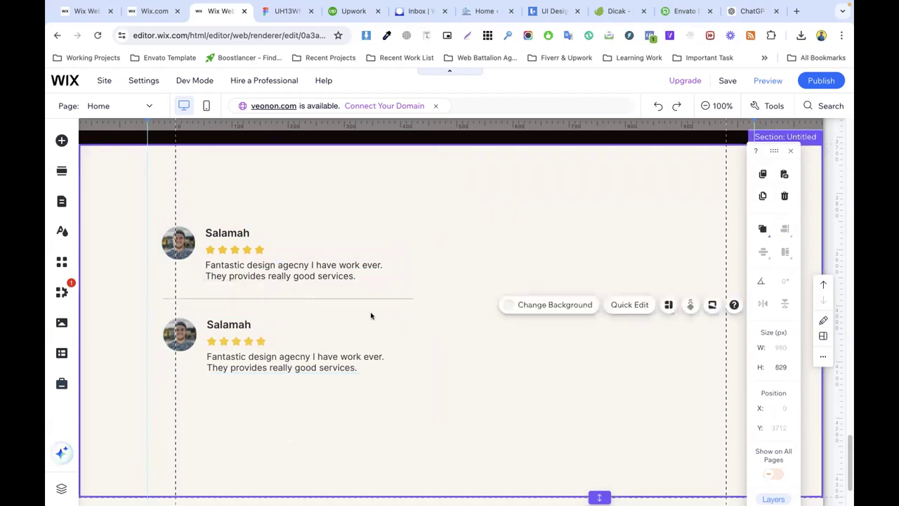
pyautogui.click(257, 357)
pyautogui.rightClick(256, 354)
pyautogui.click(287, 284)
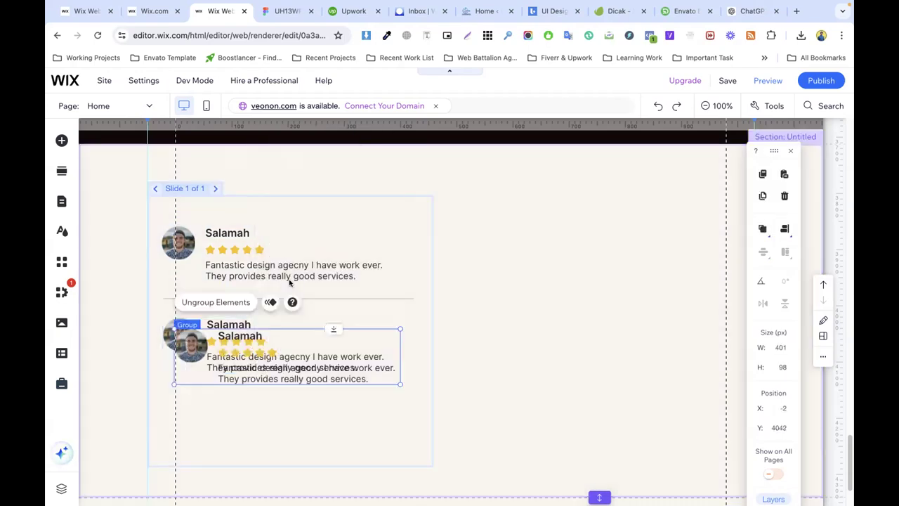
pyautogui.moveTo(264, 361); pyautogui.dragTo(254, 419)
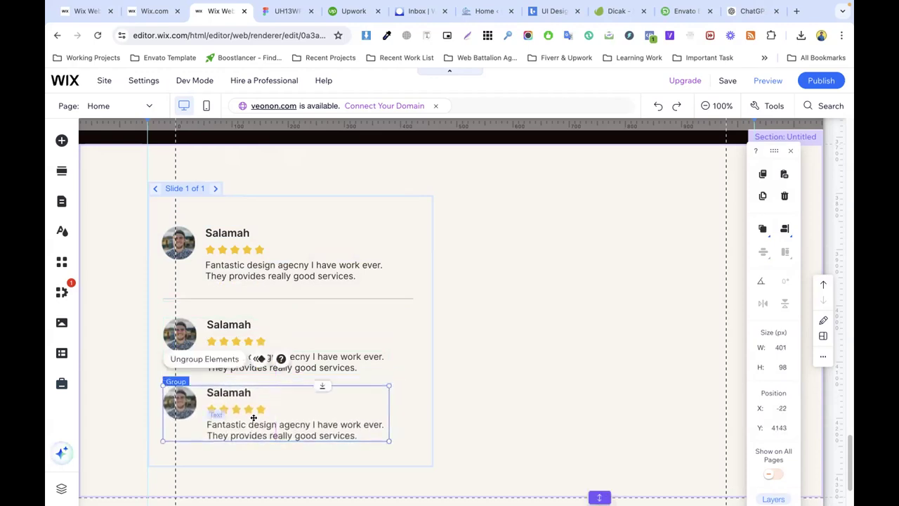
pyautogui.moveTo(229, 325); pyautogui.dragTo(226, 316)
# Step: Move the top review and divider up, then duplicate the divider line with Cmd+D
pyautogui.click(402, 330)
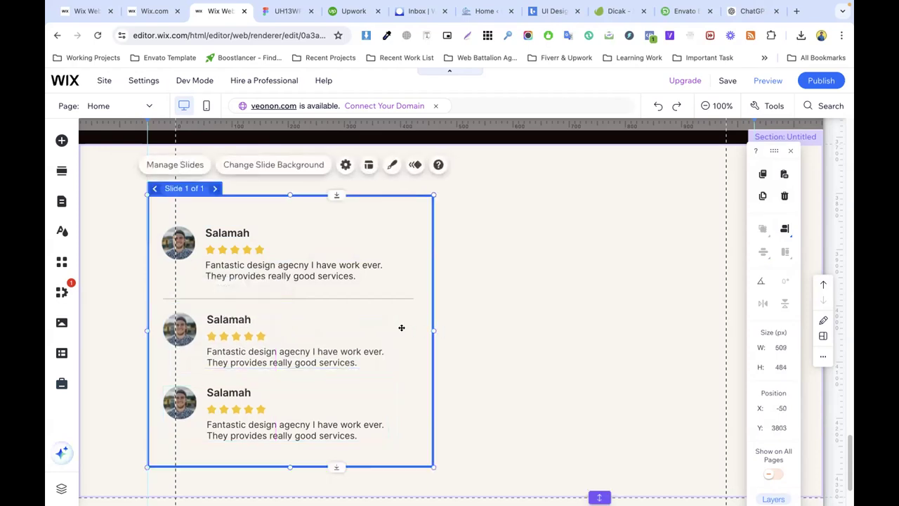
pyautogui.moveTo(258, 267); pyautogui.dragTo(257, 257)
pyautogui.moveTo(321, 296); pyautogui.dragTo(321, 280)
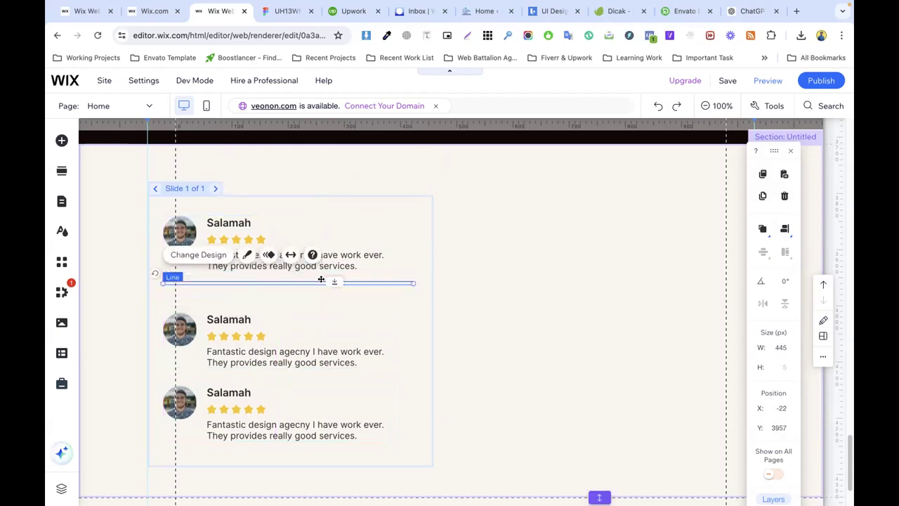
pyautogui.press('super+d')
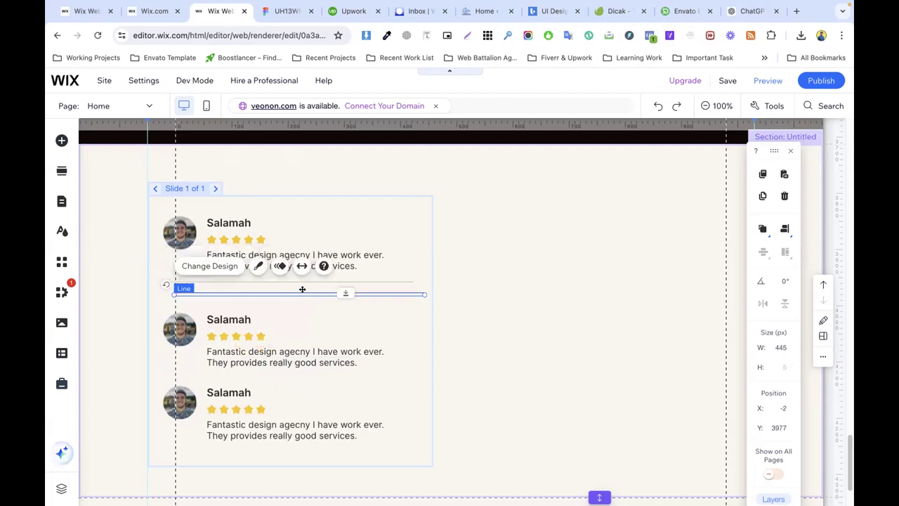
pyautogui.moveTo(303, 293)
pyautogui.mouseDown()
pyautogui.moveTo(290, 345)
pyautogui.moveTo(302, 304)
pyautogui.mouseUp()
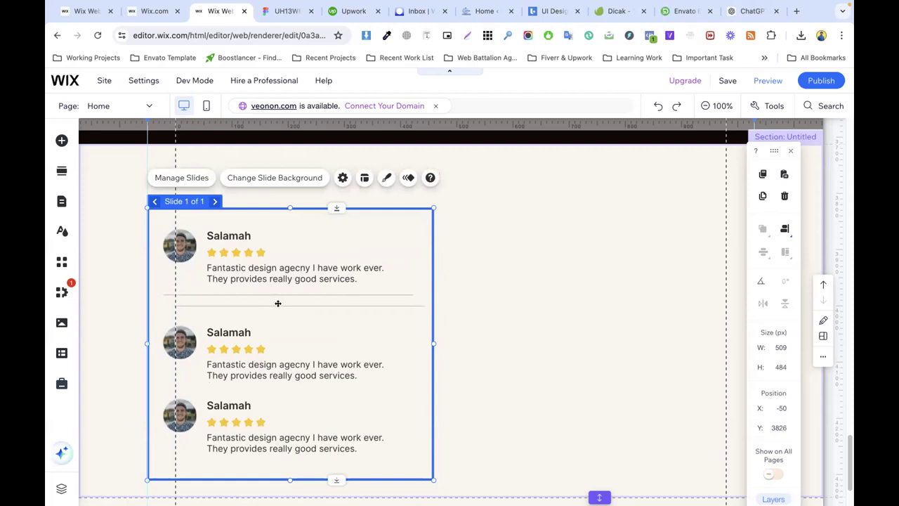
# Step: Place the second divider below the middle testimonial and fit that testimonial between the dividers
pyautogui.click(276, 305)
pyautogui.moveTo(276, 305); pyautogui.dragTo(264, 377)
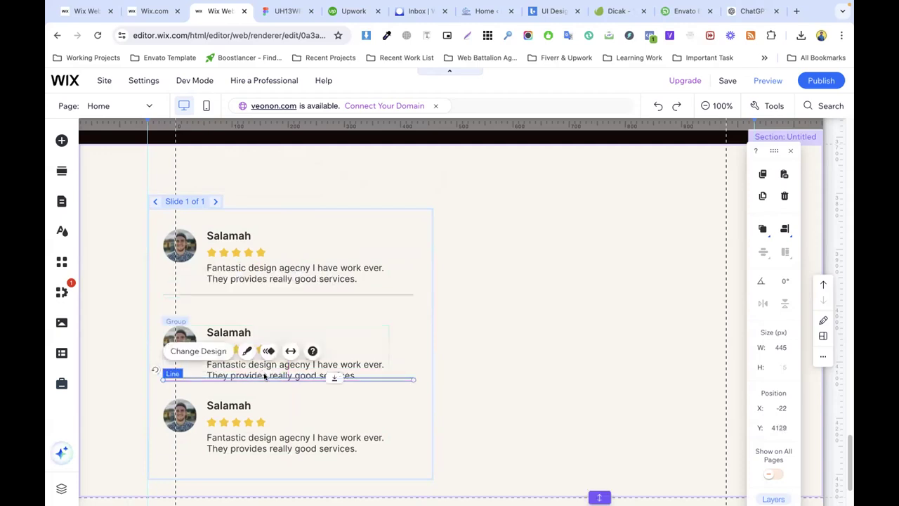
pyautogui.click(254, 330)
pyautogui.moveTo(253, 330); pyautogui.dragTo(251, 315)
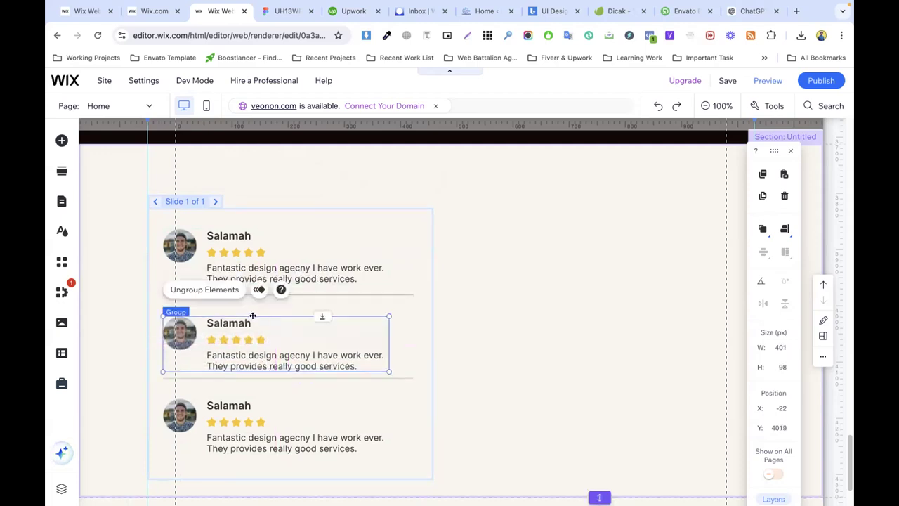
pyautogui.click(275, 378)
pyautogui.moveTo(274, 376); pyautogui.dragTo(278, 375)
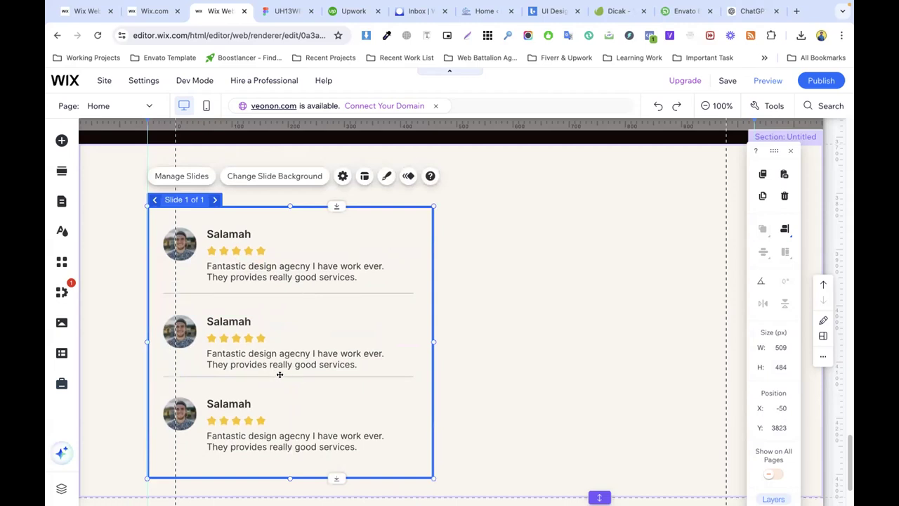
pyautogui.click(283, 374)
pyautogui.moveTo(283, 374); pyautogui.dragTo(283, 379)
# Step: Nudge the second divider down and stretch the testimonials section to 664 px tall
pyautogui.click(490, 368)
pyautogui.scroll(-1, 276, 365)
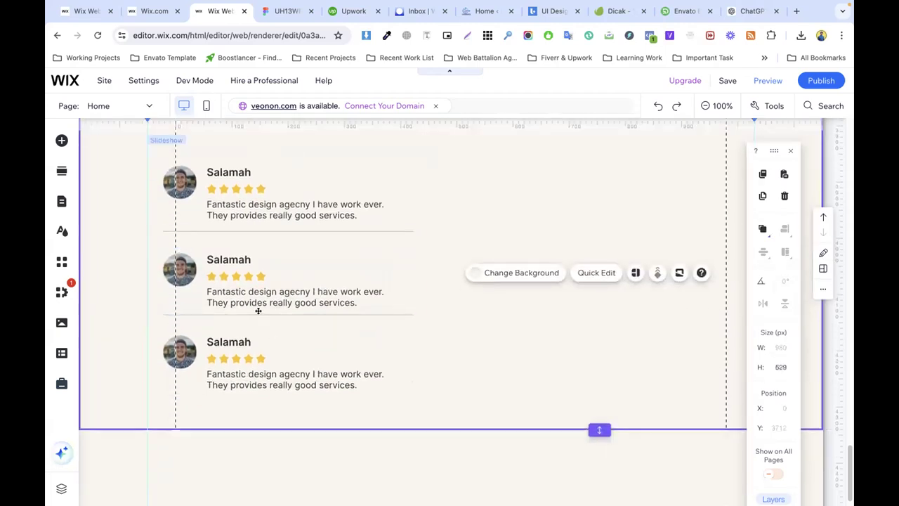
pyautogui.click(257, 313)
pyautogui.click(257, 314)
pyautogui.press('Down')
pyautogui.press('Down')
pyautogui.press('Down')
pyautogui.press('Down')
pyautogui.press('Down')
pyautogui.press('Down')
pyautogui.press('Down')
pyautogui.press('Down')
pyautogui.press('Down')
pyautogui.press('Down')
pyautogui.press('Down')
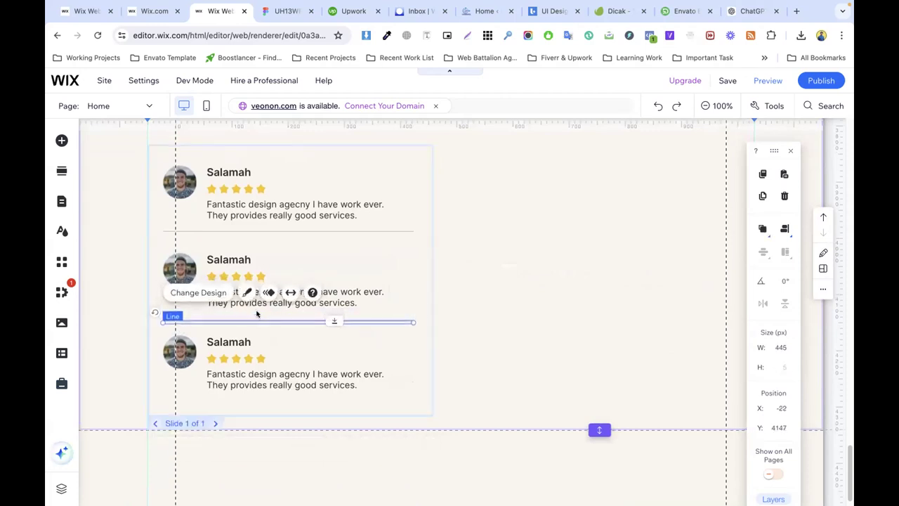
pyautogui.click(505, 307)
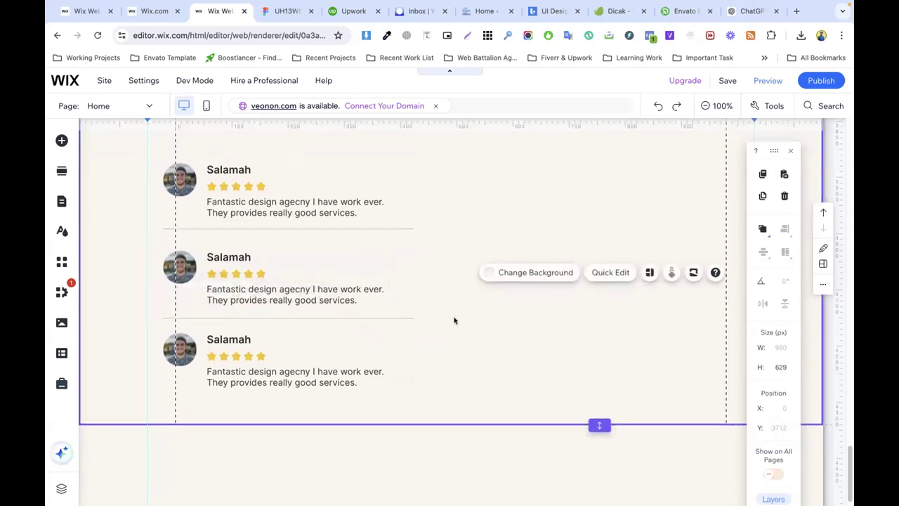
pyautogui.scroll(-1, 463, 330)
pyautogui.moveTo(600, 407); pyautogui.dragTo(600, 432)
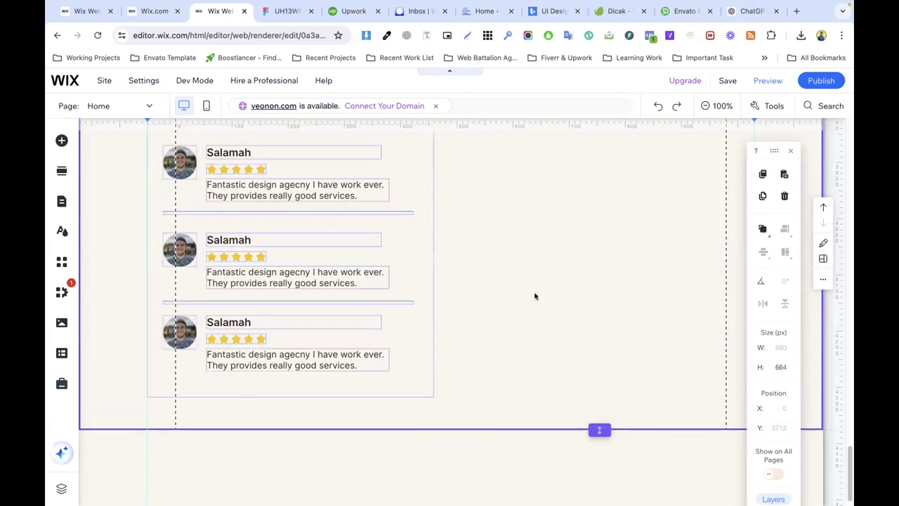
pyautogui.scroll(2, 524, 292)
pyautogui.scroll(3, 446, 239)
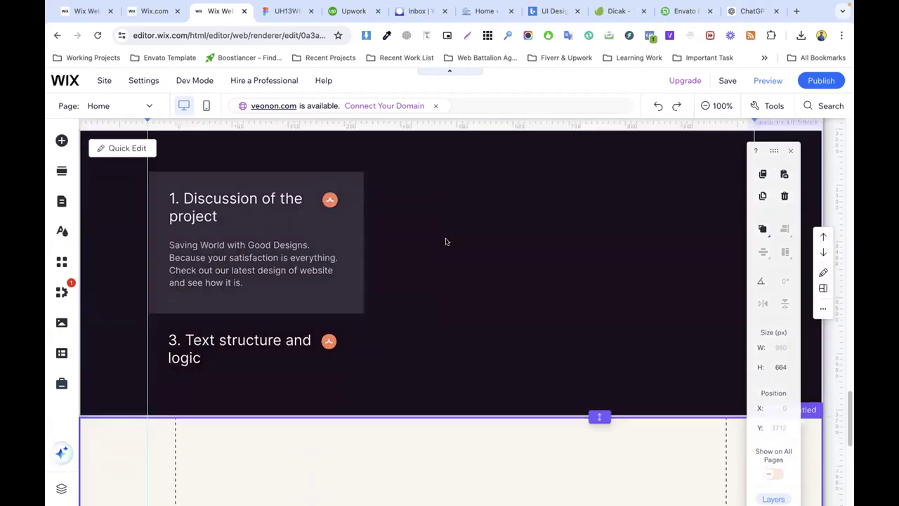
pyautogui.scroll(-5, 446, 241)
# Step: Duplicate the avatar image, move the copy right of the testimonials, and widen it to 429 px
pyautogui.click(180, 229)
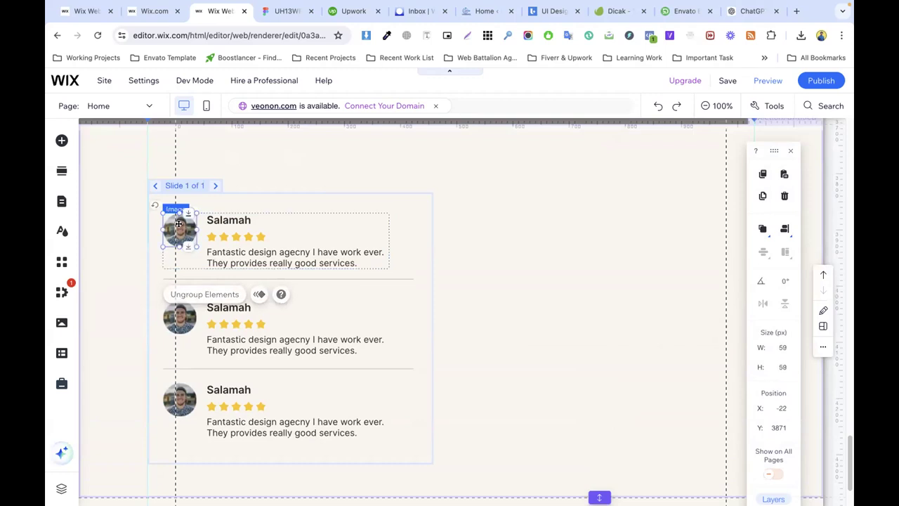
pyautogui.click(180, 229)
pyautogui.rightClick(180, 229)
pyautogui.moveTo(224, 325)
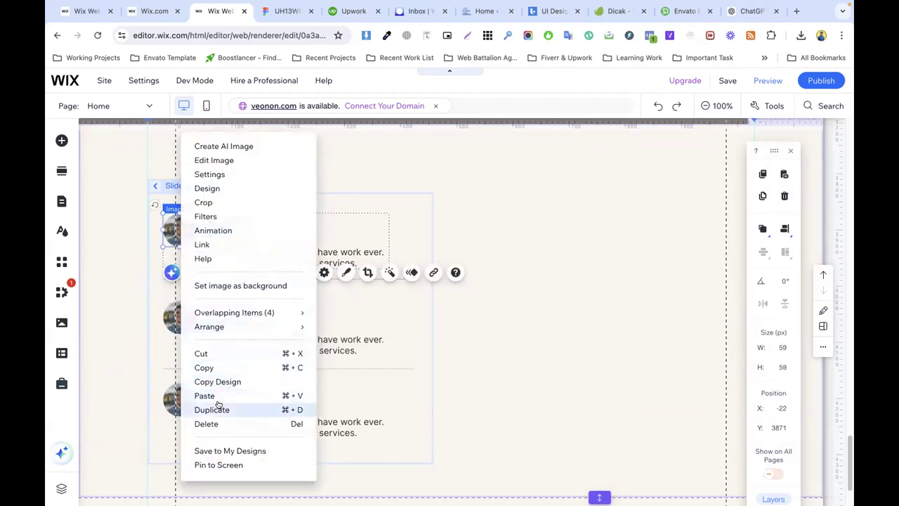
pyautogui.click(220, 409)
pyautogui.moveTo(188, 238); pyautogui.dragTo(475, 223)
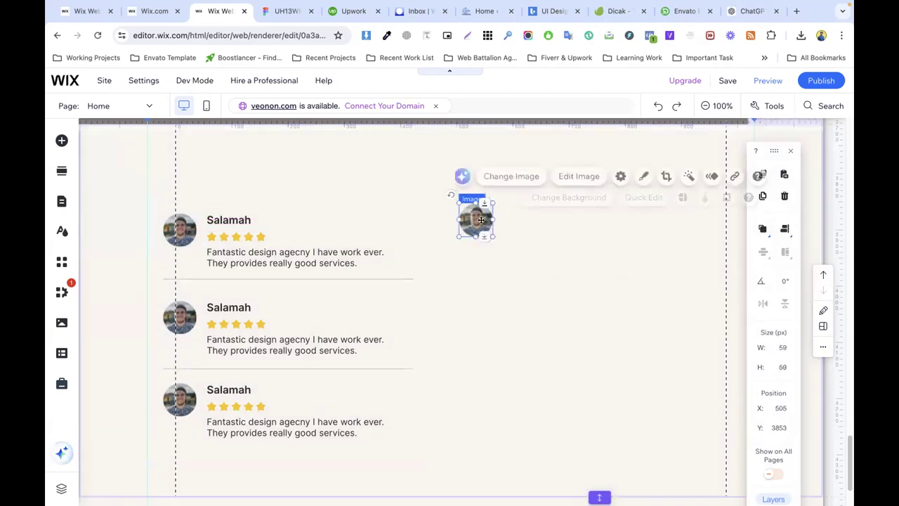
pyautogui.moveTo(493, 216); pyautogui.dragTo(701, 219)
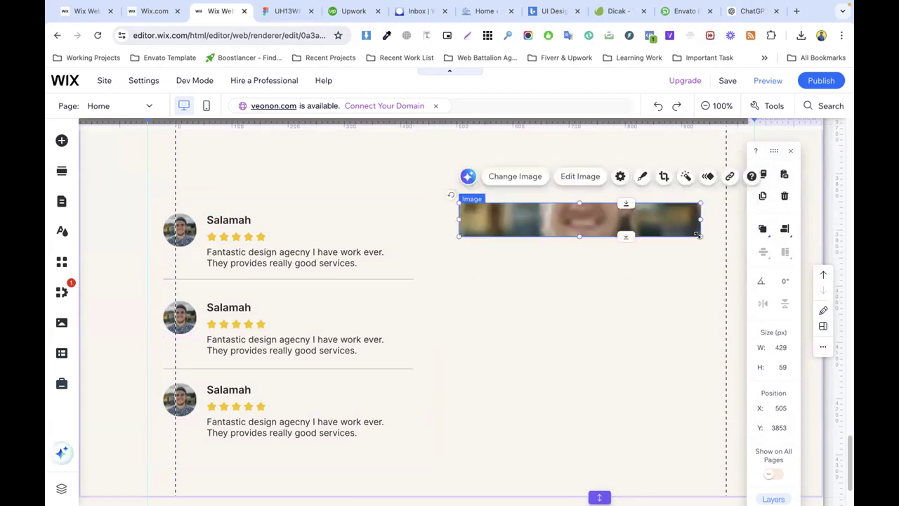
# Step: Replace the copied image with the uploaded Map.png
pyautogui.click(515, 177)
pyautogui.click(801, 35)
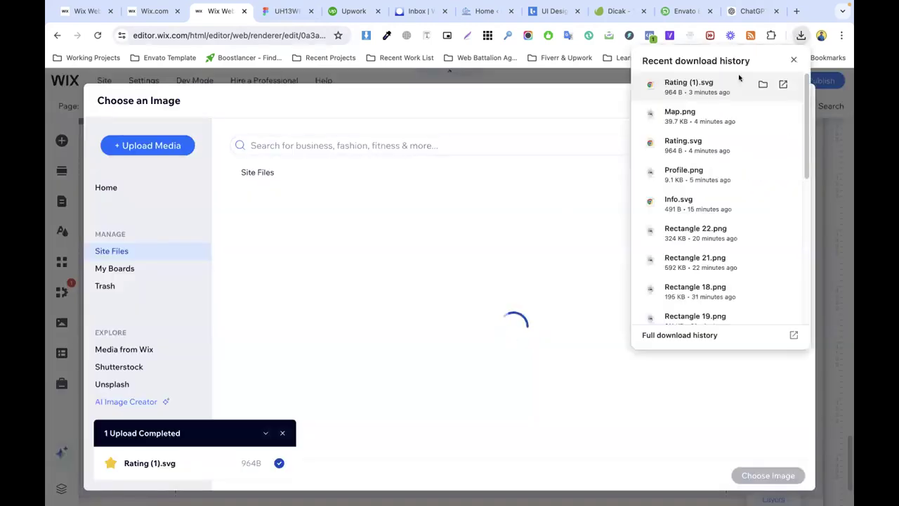
pyautogui.moveTo(680, 116); pyautogui.dragTo(555, 184)
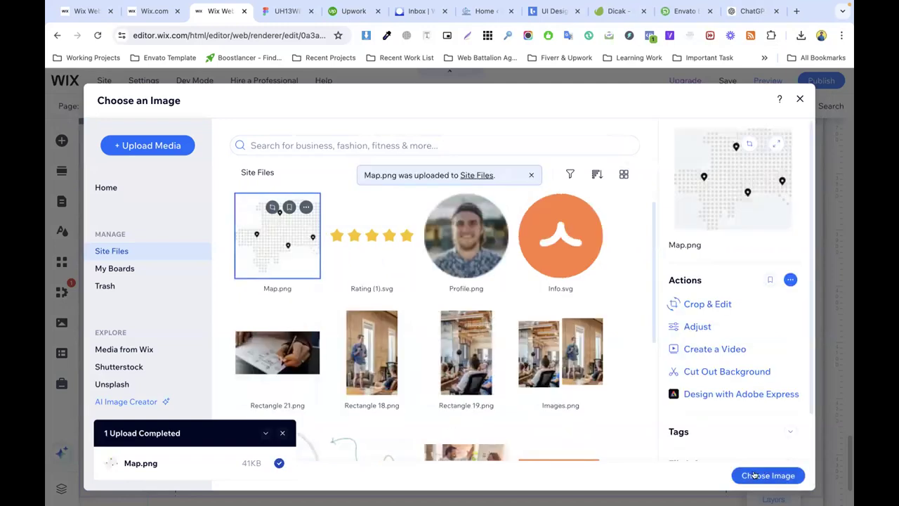
pyautogui.click(768, 475)
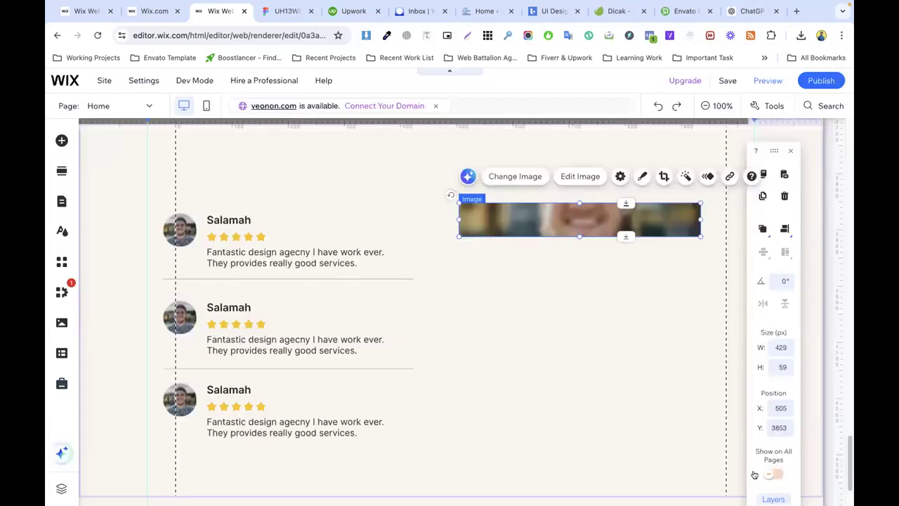
# Step: Reset the map image's proportions and position it beside the testimonials
pyautogui.click(619, 177)
pyautogui.click(330, 313)
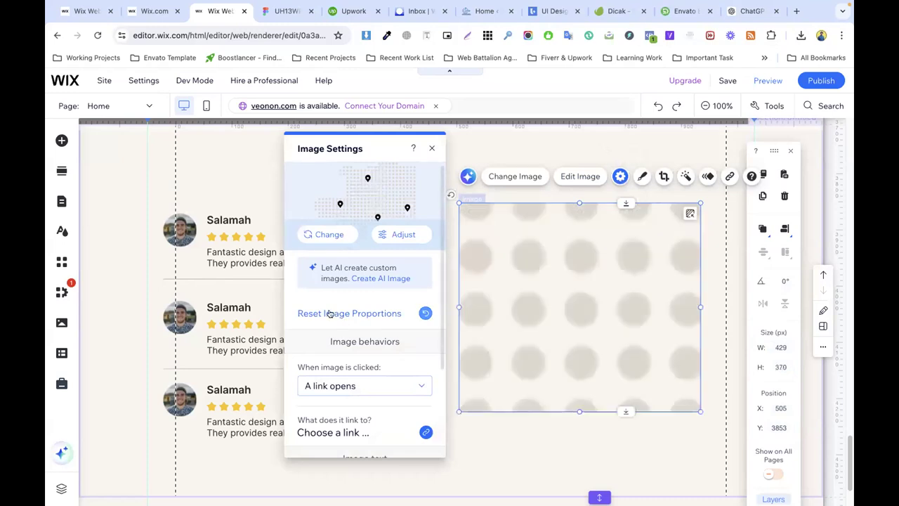
pyautogui.click(709, 367)
pyautogui.click(555, 305)
pyautogui.moveTo(555, 305); pyautogui.dragTo(567, 312)
pyautogui.click(414, 256)
pyautogui.scroll(-3, 493, 351)
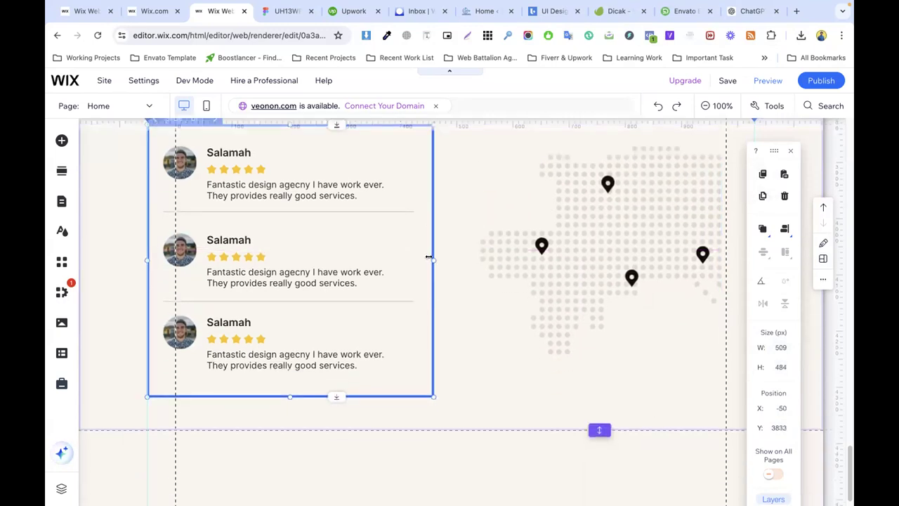
pyautogui.click(492, 351)
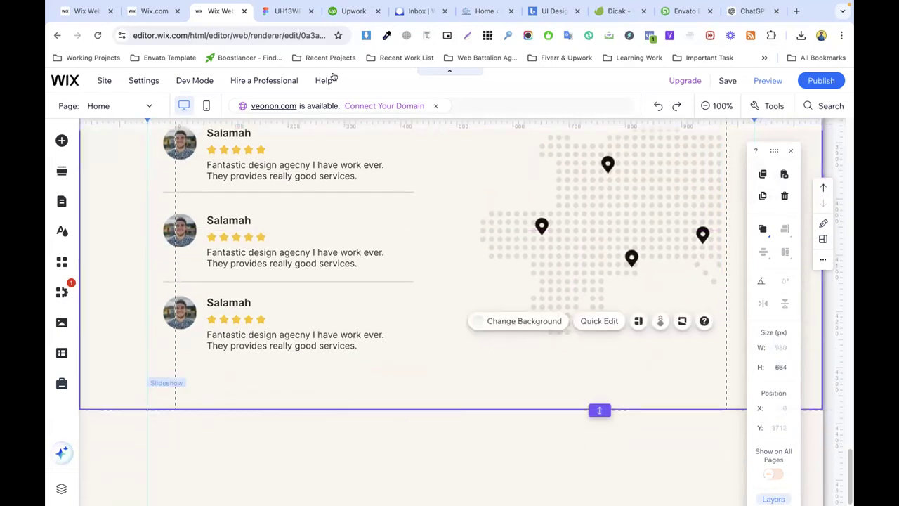
# Step: In Figma, inspect the contact section's orange arrow circle and zoom out to 32%
pyautogui.click(284, 13)
pyautogui.scroll(-5, 398, 228)
pyautogui.scroll(2, 414, 228)
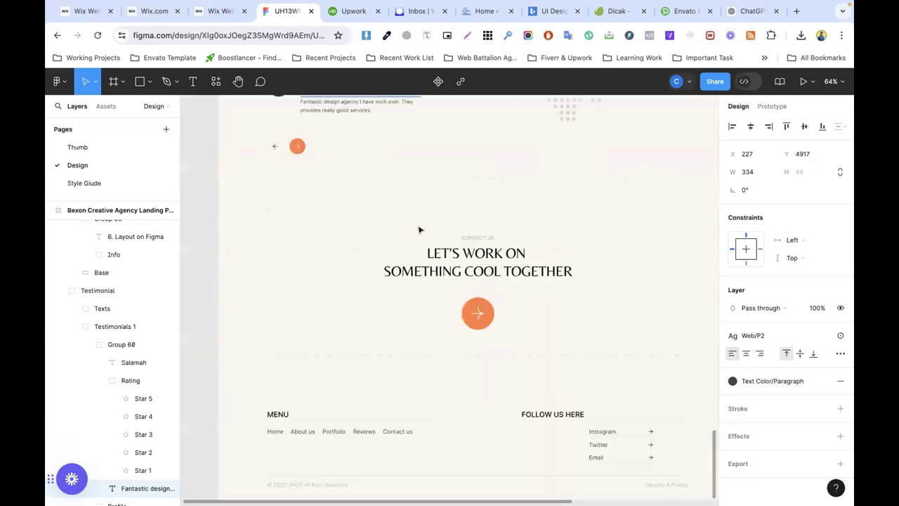
pyautogui.click(483, 314)
pyautogui.click(479, 315)
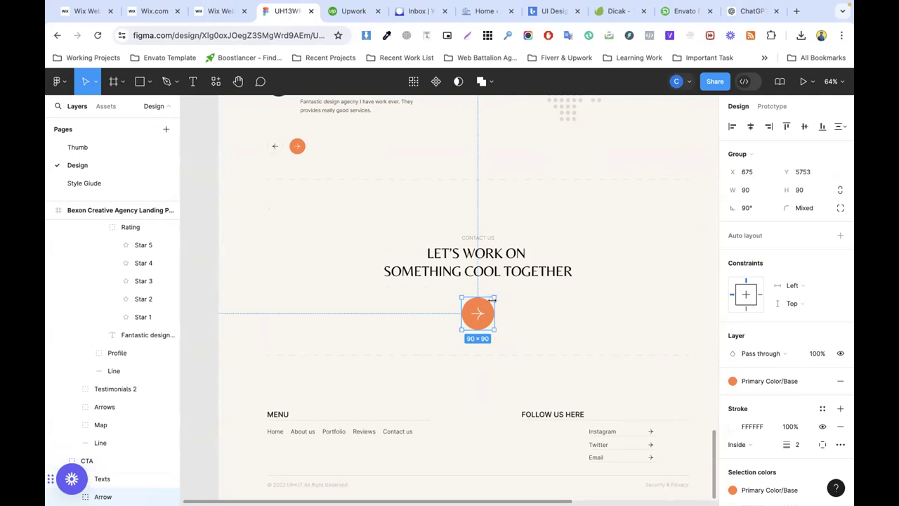
pyautogui.scroll(-3, 493, 299)
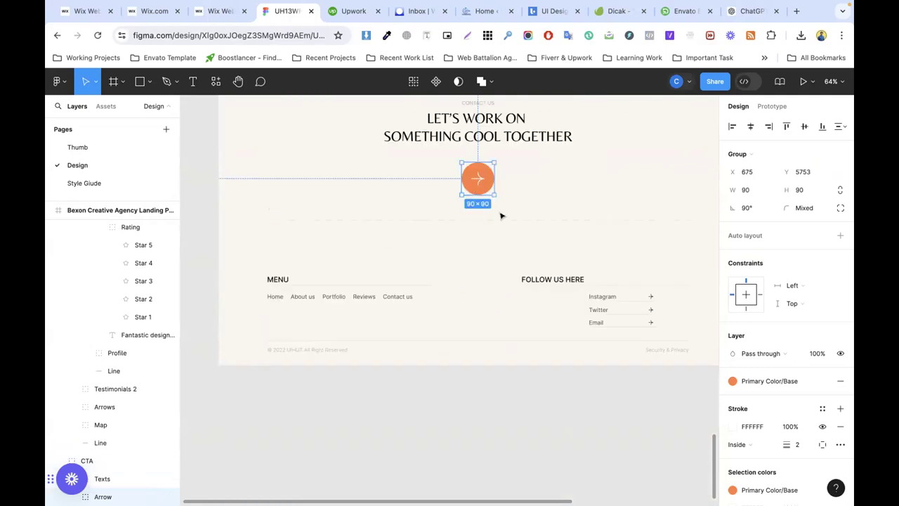
pyautogui.click(274, 273)
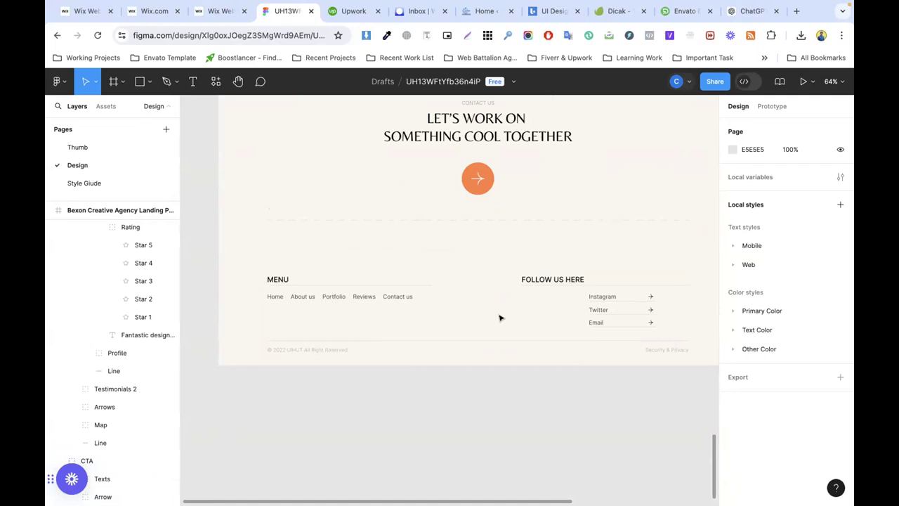
pyautogui.scroll(15, 501, 318)
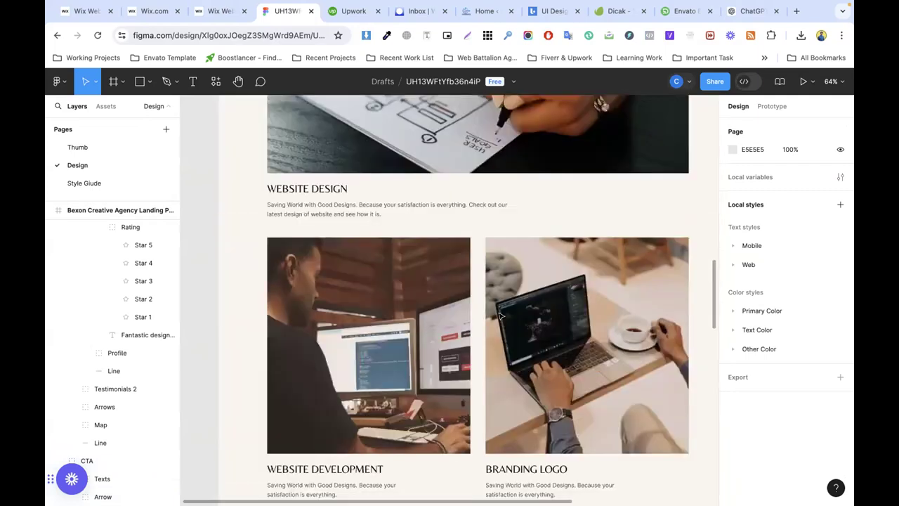
pyautogui.scroll(-5, 501, 317)
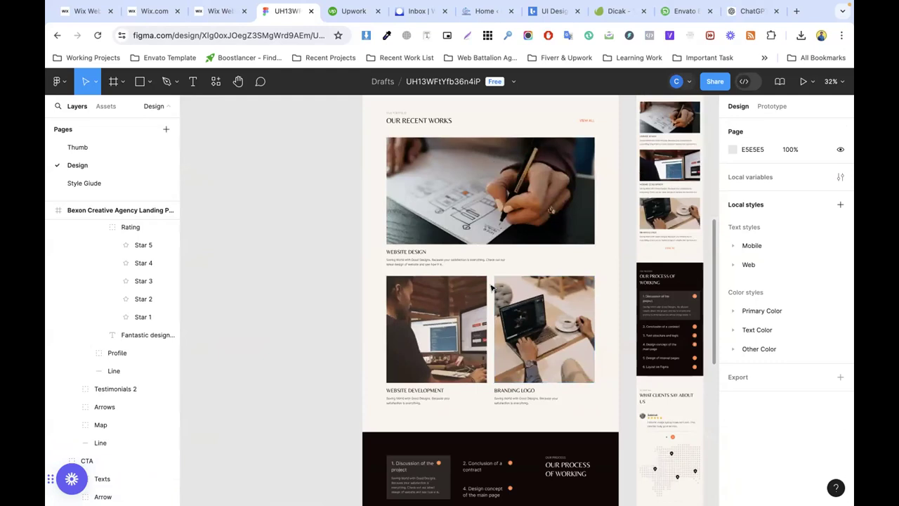
pyautogui.hscroll(3, 435, 255)
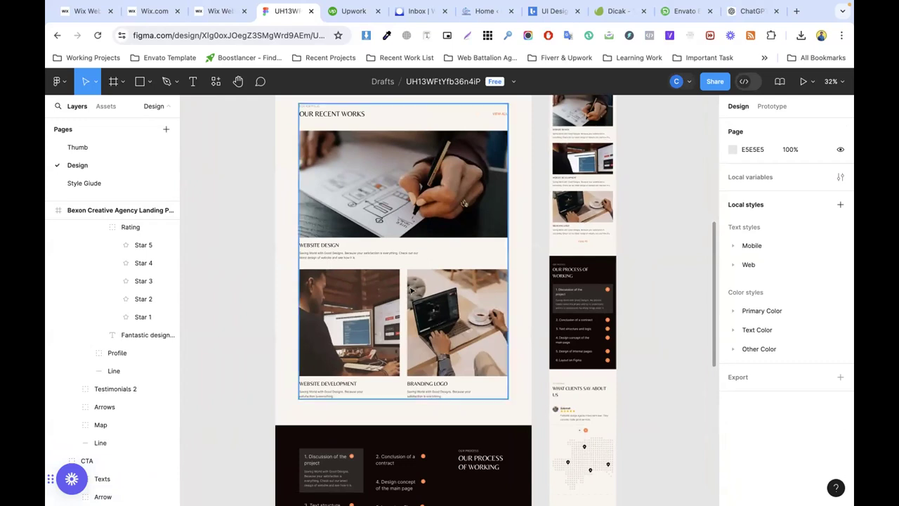
pyautogui.scroll(-3, 418, 281)
pyautogui.scroll(5, 404, 231)
pyautogui.scroll(6, 397, 200)
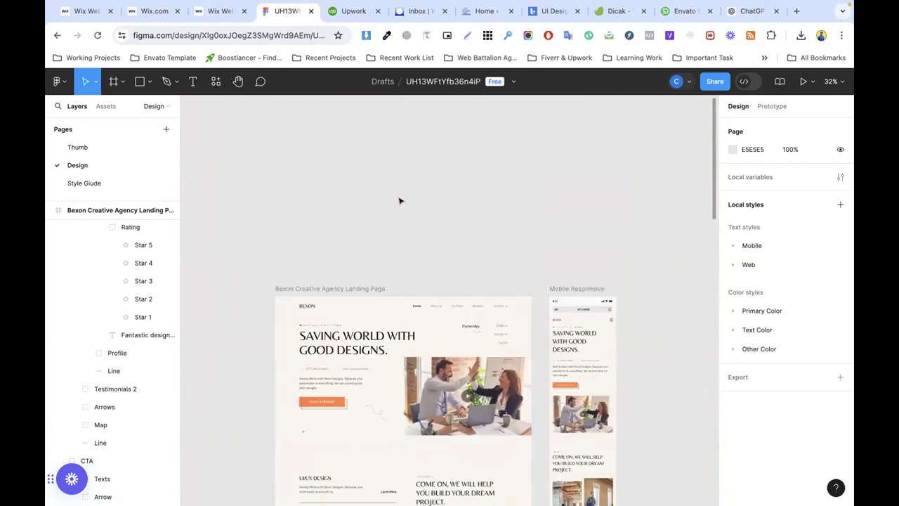
# Step: Leave the design via Main menu > Back to files
pyautogui.click(515, 82)
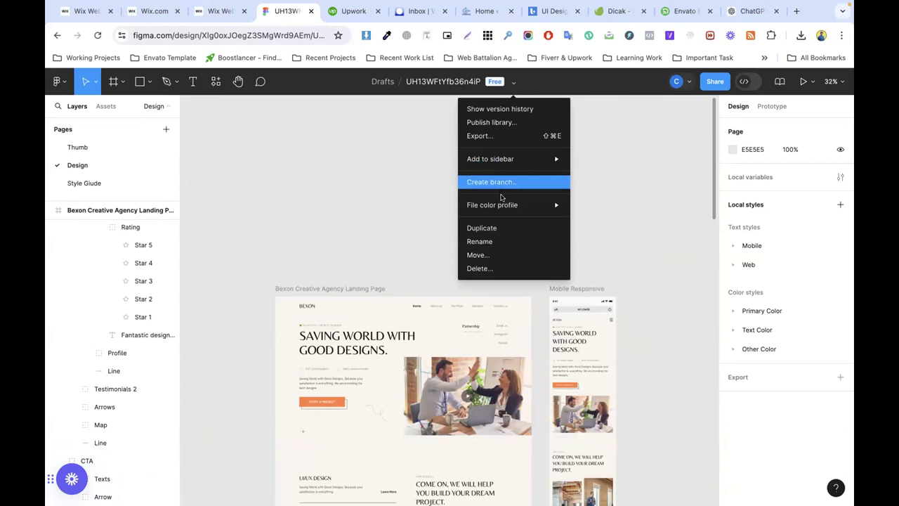
pyautogui.click(363, 151)
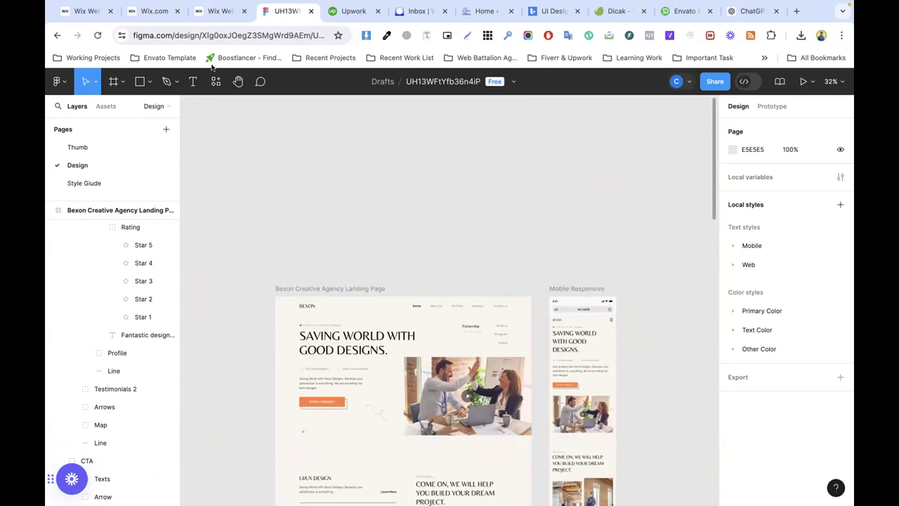
pyautogui.click(59, 81)
pyautogui.click(78, 109)
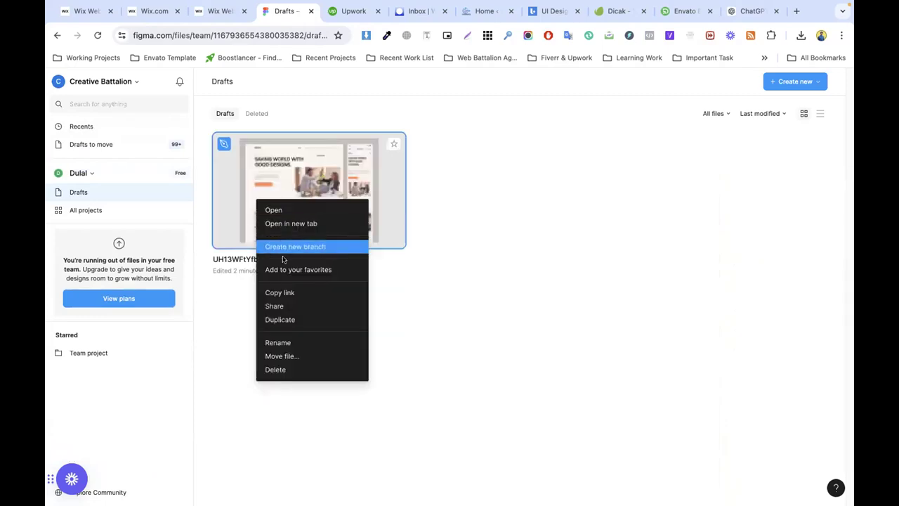
# Step: Copy the link to the Figma draft design file and switch to the Envato Elements page
pyautogui.click(286, 291)
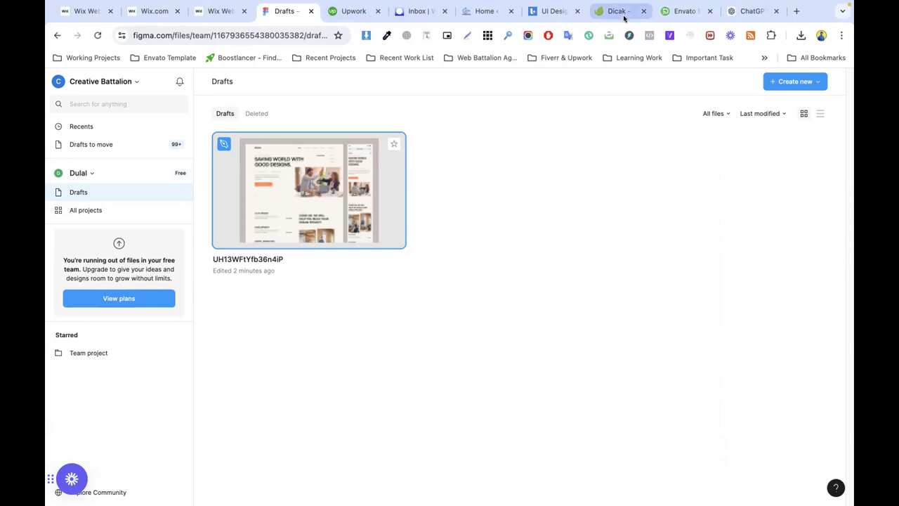
pyautogui.click(681, 11)
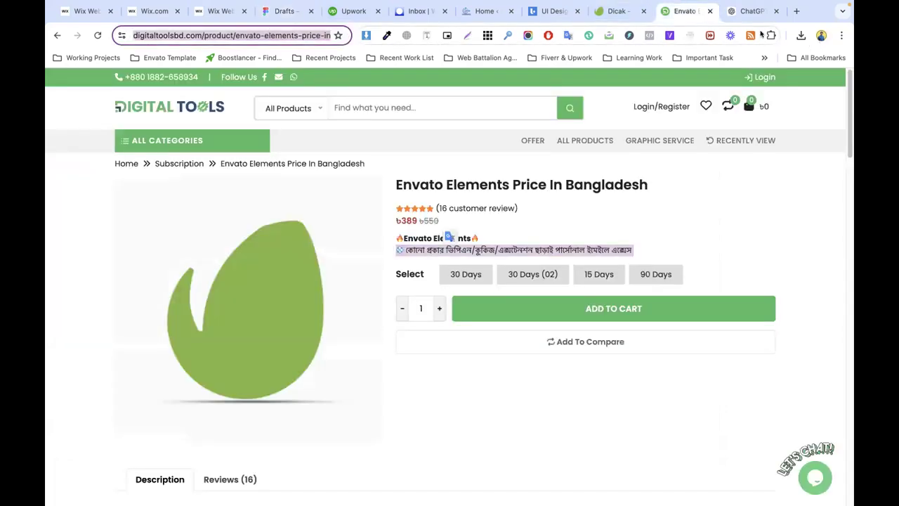
# Step: From the ChatGPT tab, enter 'class' in the address bar to open classroom.google.com
pyautogui.click(752, 11)
pyautogui.click(253, 35)
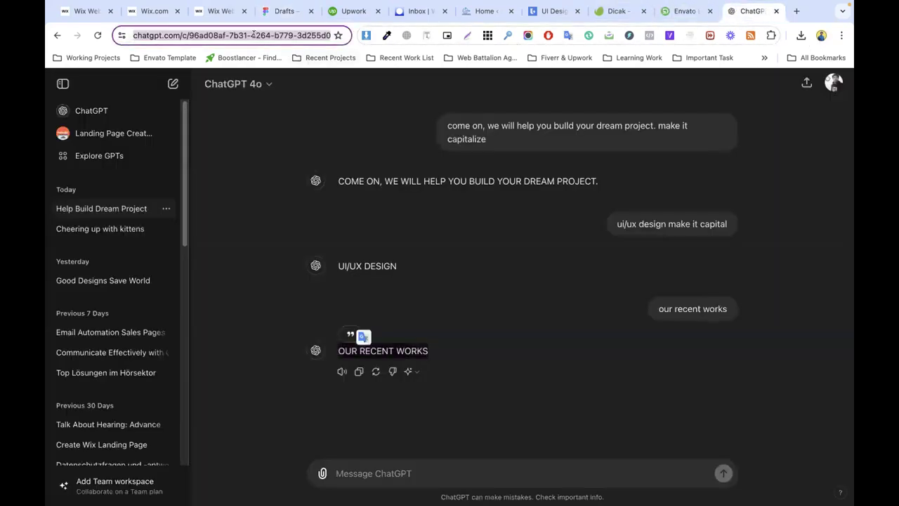
pyautogui.write('coa')
pyautogui.press('BackSpace')
pyautogui.press('BackSpace')
pyautogui.press('BackSpace')
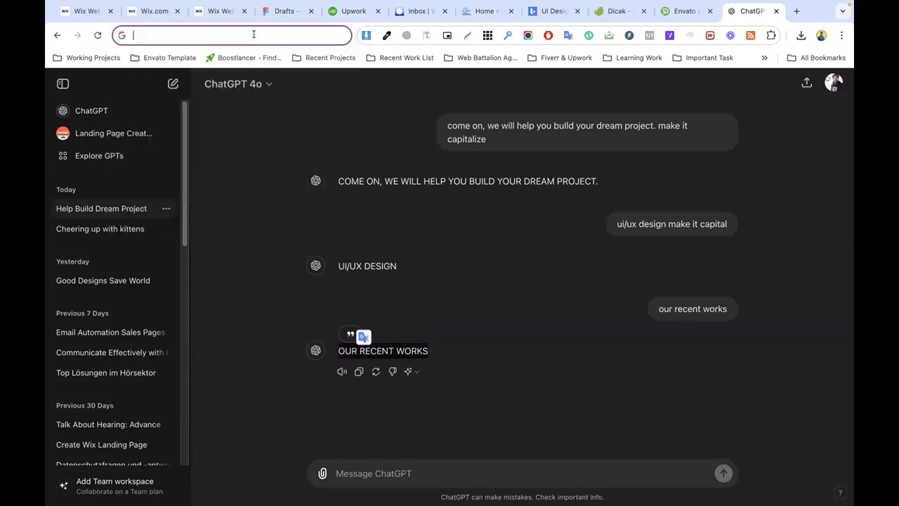
pyautogui.write('lass')
pyautogui.press('Return')
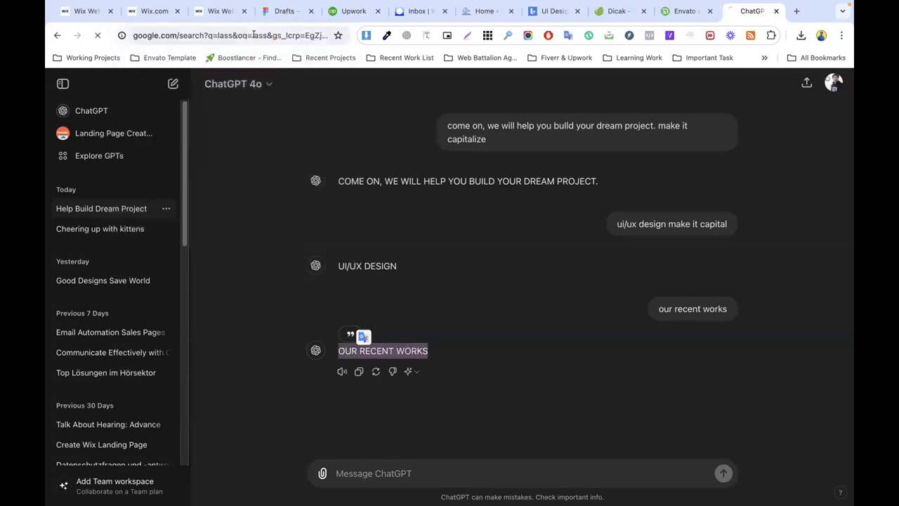
pyautogui.click(244, 31)
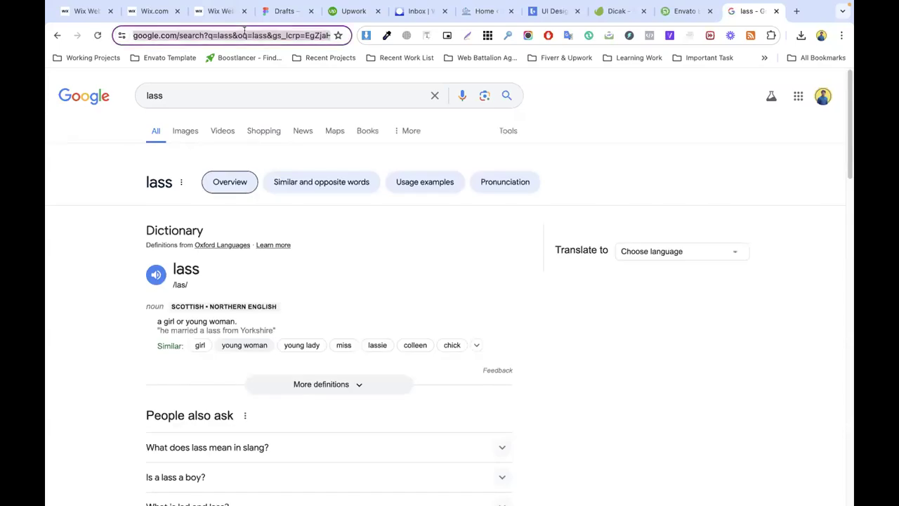
pyautogui.write('class')
pyautogui.press('Return')
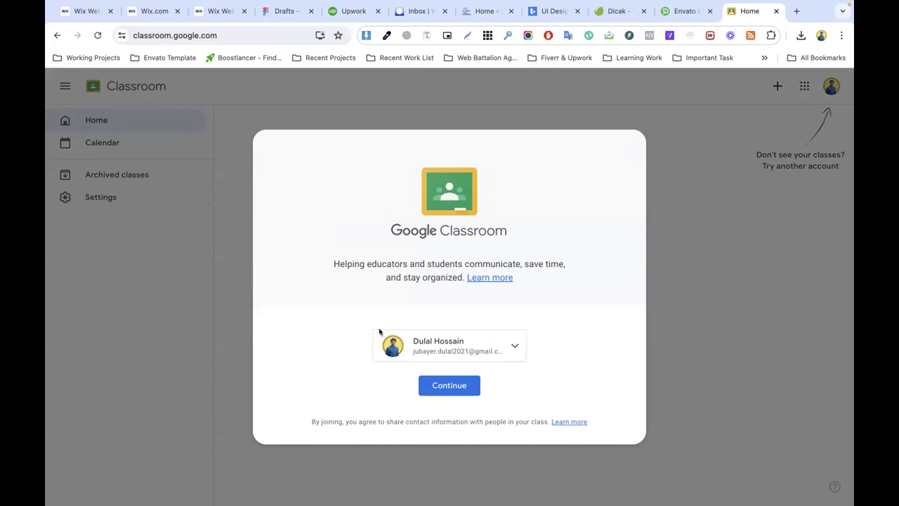
# Step: Continue into Google Classroom with the second listed Google account
pyautogui.click(515, 345)
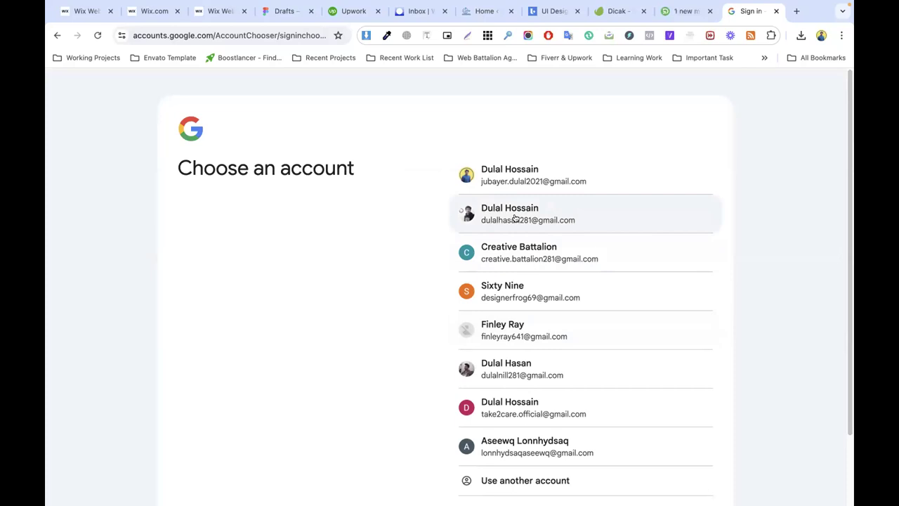
pyautogui.click(515, 217)
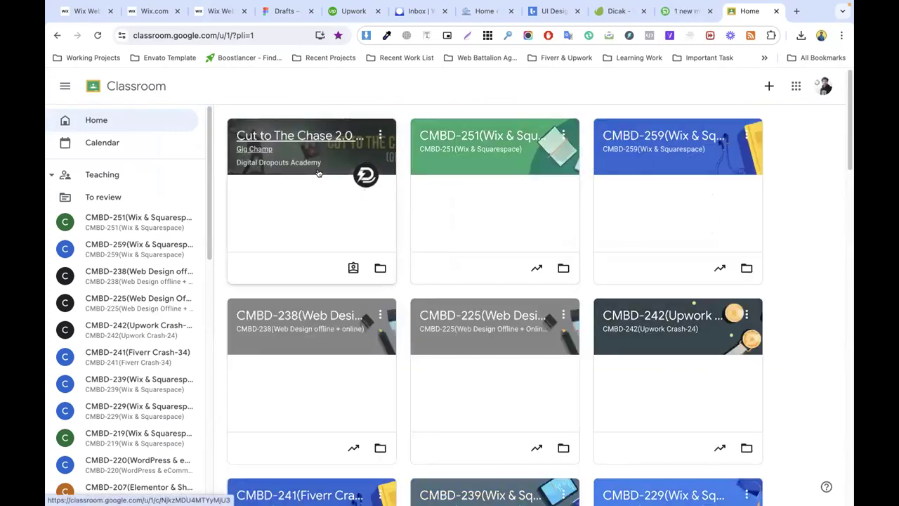
pyautogui.scroll(-2, 496, 182)
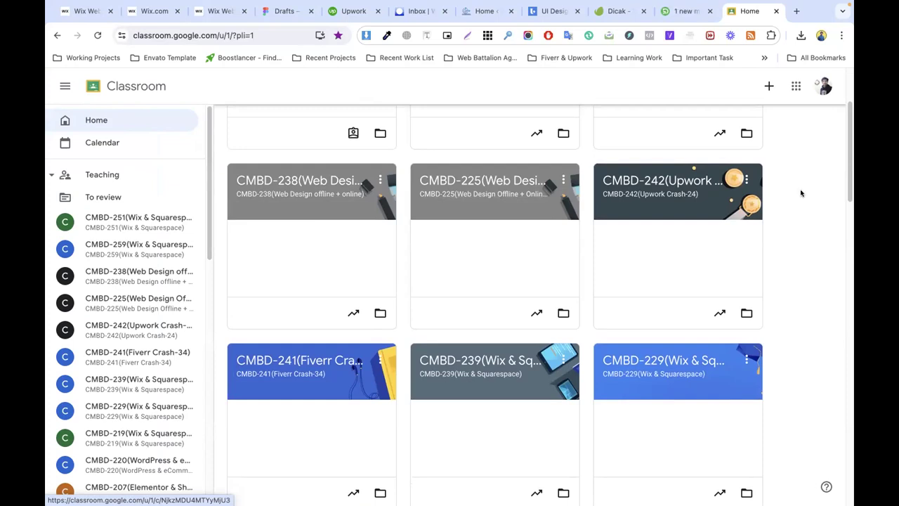
pyautogui.scroll(-3, 668, 224)
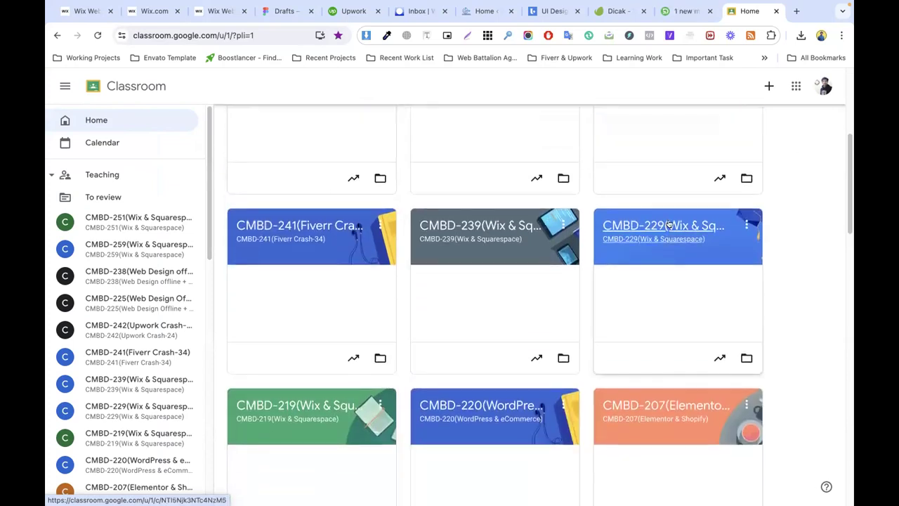
pyautogui.scroll(-3, 633, 224)
pyautogui.scroll(7, 482, 217)
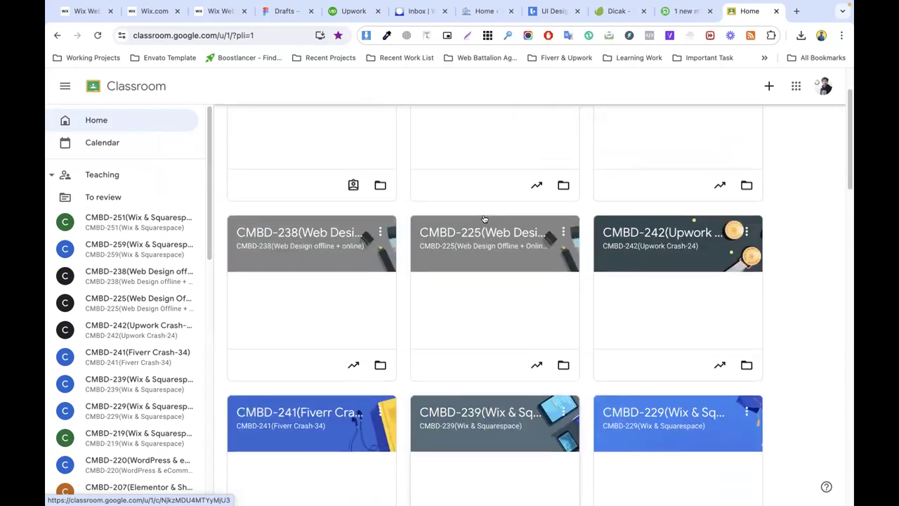
pyautogui.scroll(2, 484, 219)
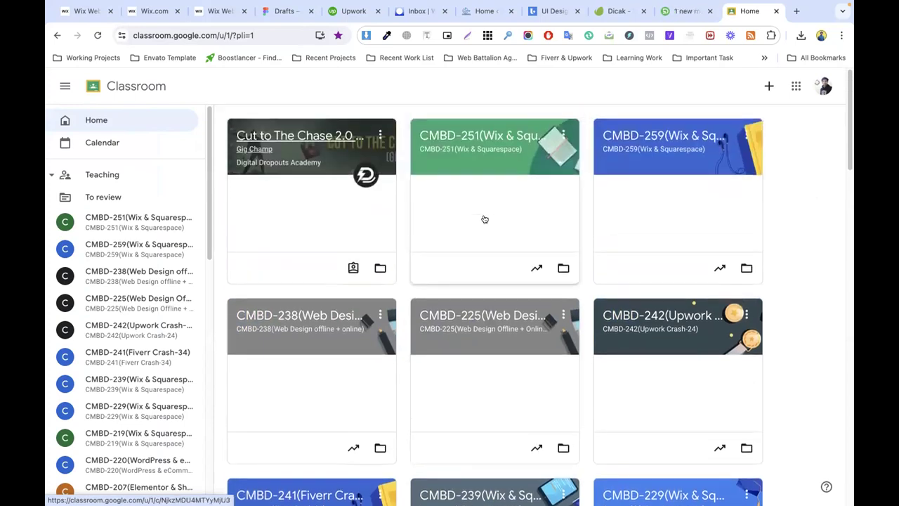
# Step: Open the CMBD-251 class in a new tab, view it, then return to the Wix editor
pyautogui.middleClick(484, 139)
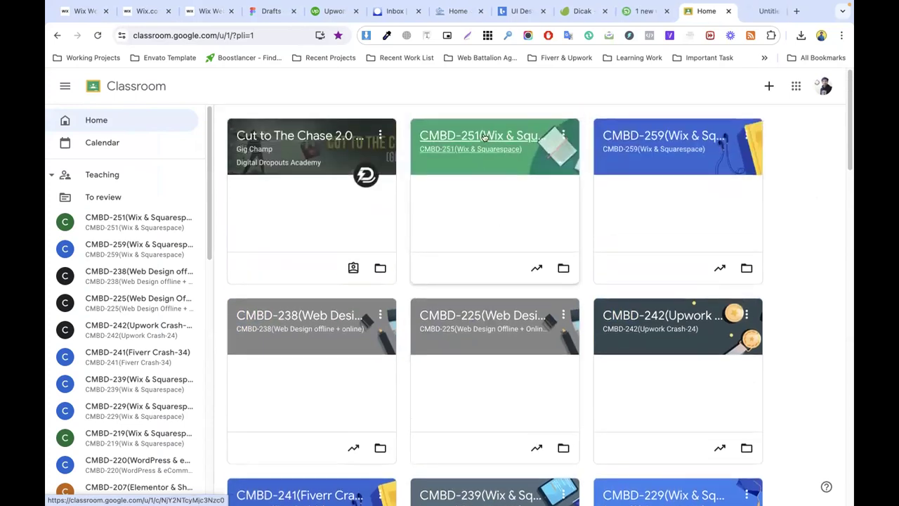
pyautogui.middleClick(648, 135)
pyautogui.click(696, 11)
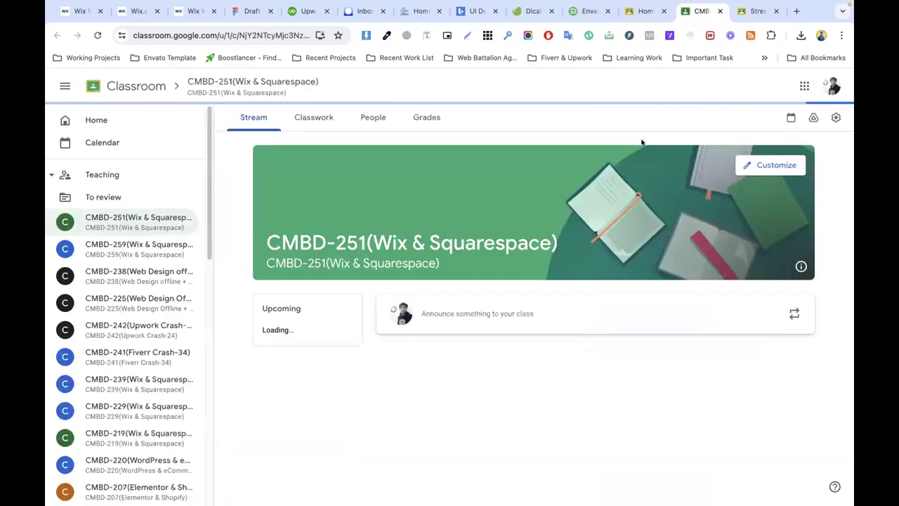
pyautogui.click(186, 12)
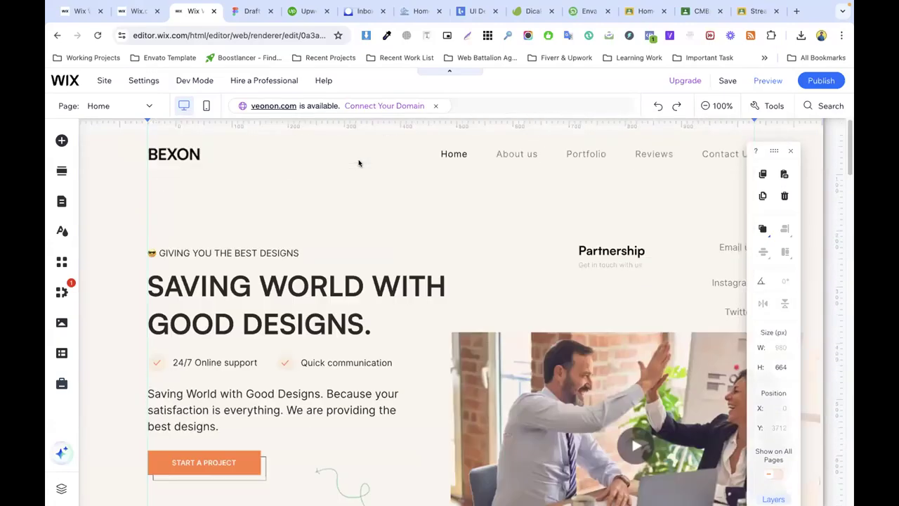
pyautogui.scroll(-15, 434, 227)
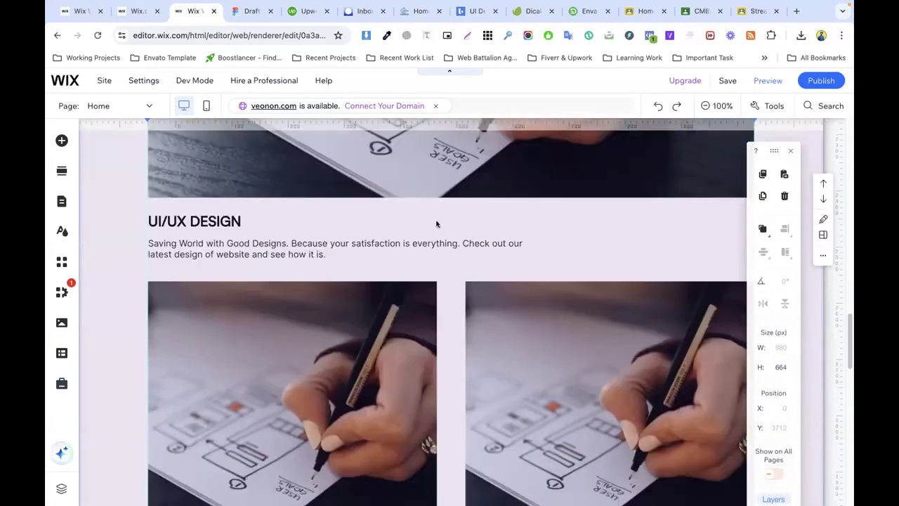
pyautogui.scroll(-10, 436, 223)
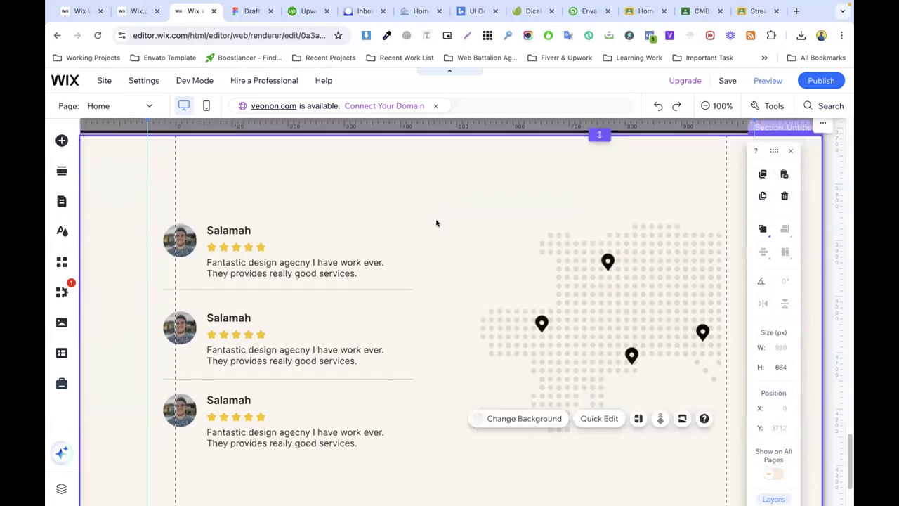
pyautogui.scroll(-2, 436, 223)
pyautogui.scroll(10, 437, 224)
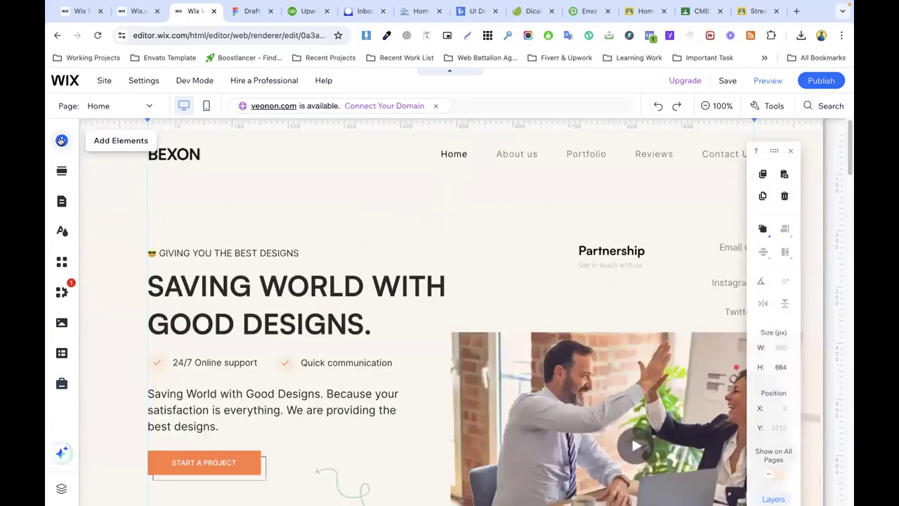
pyautogui.click(62, 140)
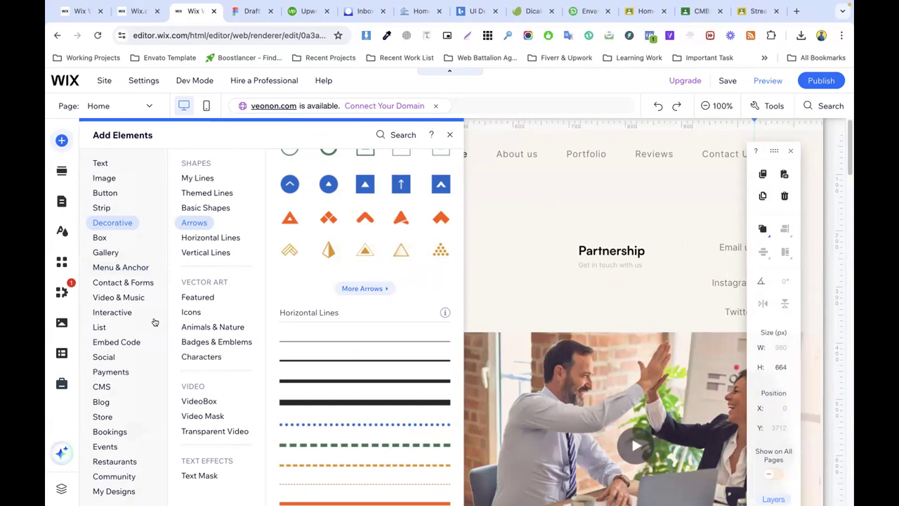
pyautogui.click(104, 357)
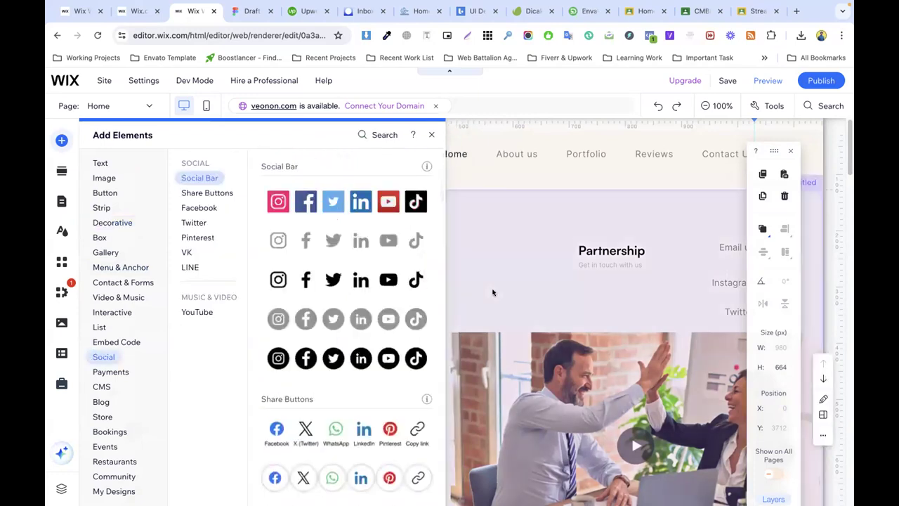
pyautogui.click(697, 12)
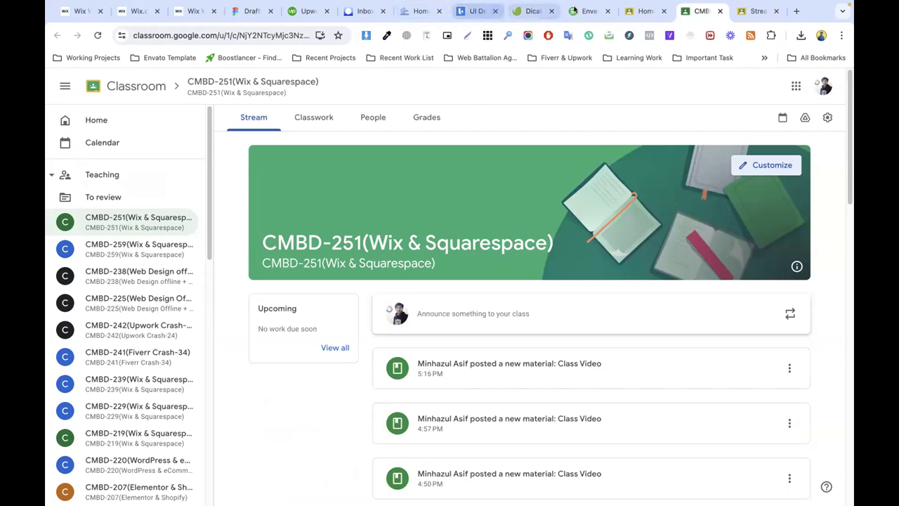
pyautogui.click(419, 13)
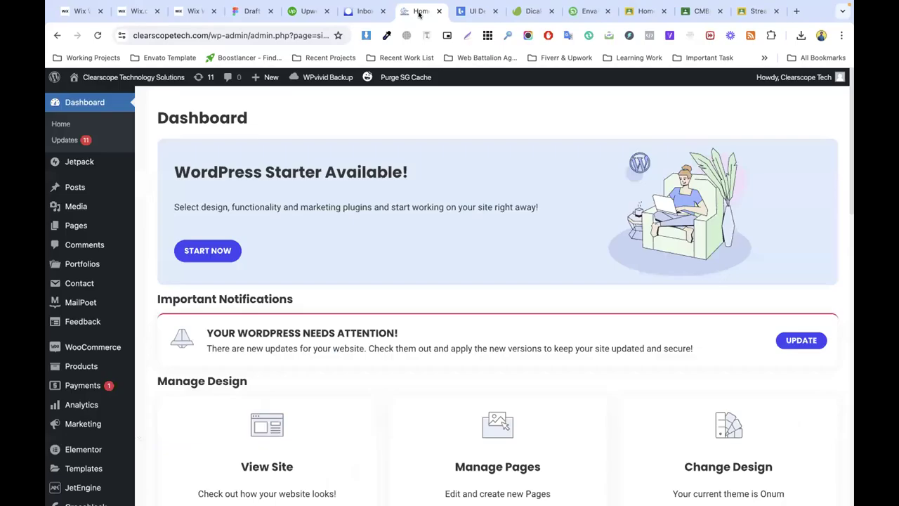
pyautogui.click(183, 13)
# Step: Add a blank section below the reviews
pyautogui.scroll(-8, 453, 223)
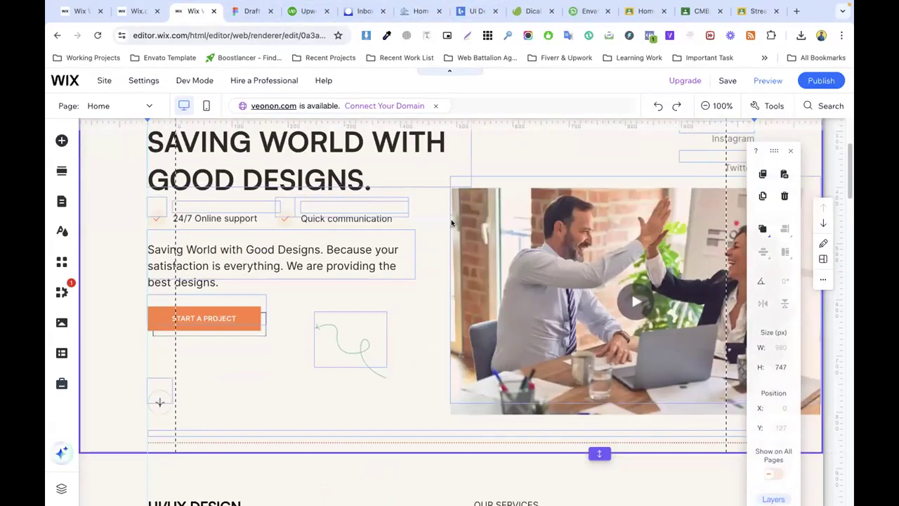
pyautogui.scroll(-10, 460, 241)
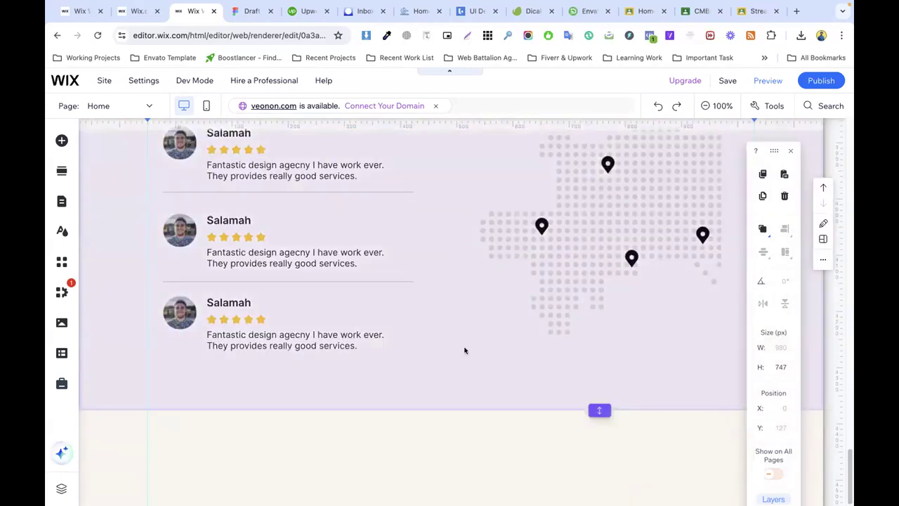
pyautogui.click(472, 410)
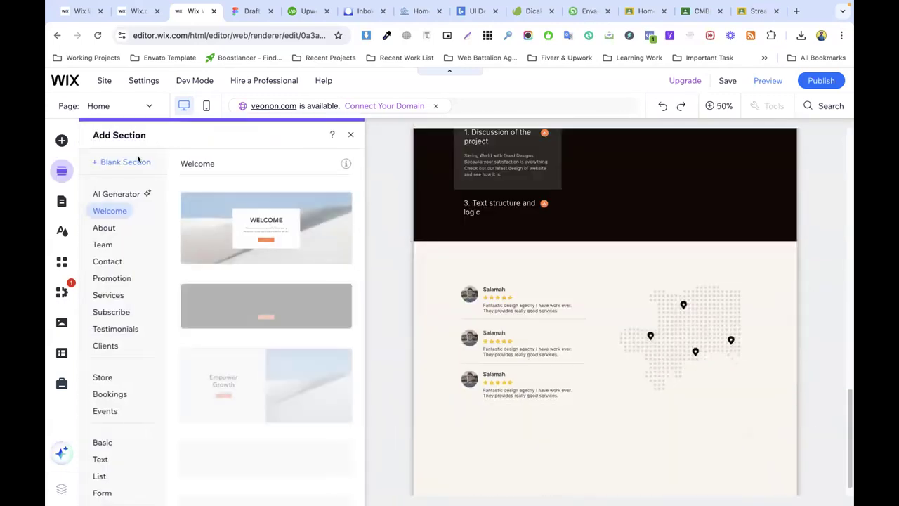
pyautogui.click(123, 163)
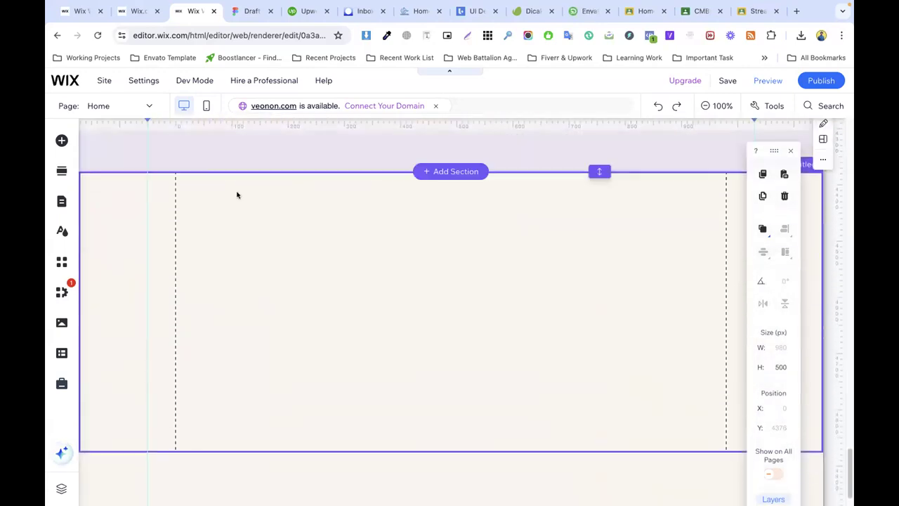
pyautogui.scroll(-1, 293, 218)
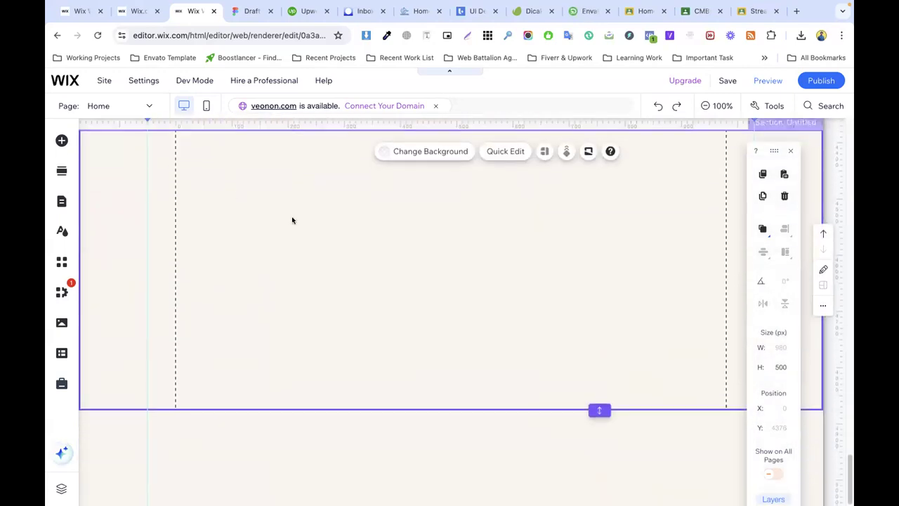
# Step: Place a dark classic strip in the new blank section
pyautogui.click(62, 140)
pyautogui.click(103, 194)
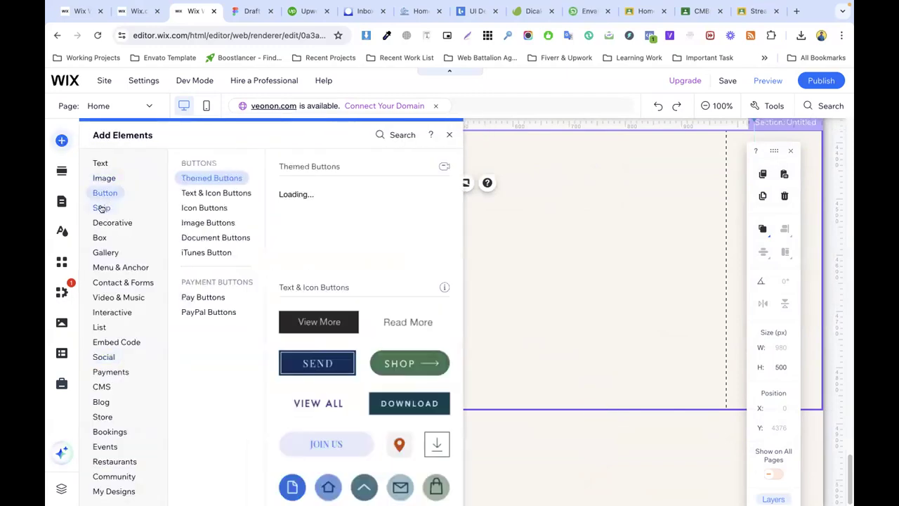
pyautogui.click(102, 208)
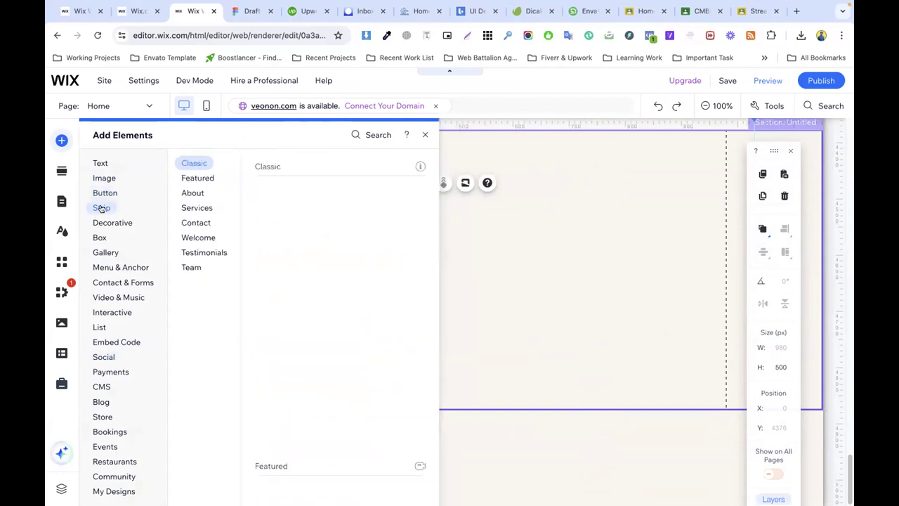
pyautogui.moveTo(349, 202); pyautogui.dragTo(501, 216)
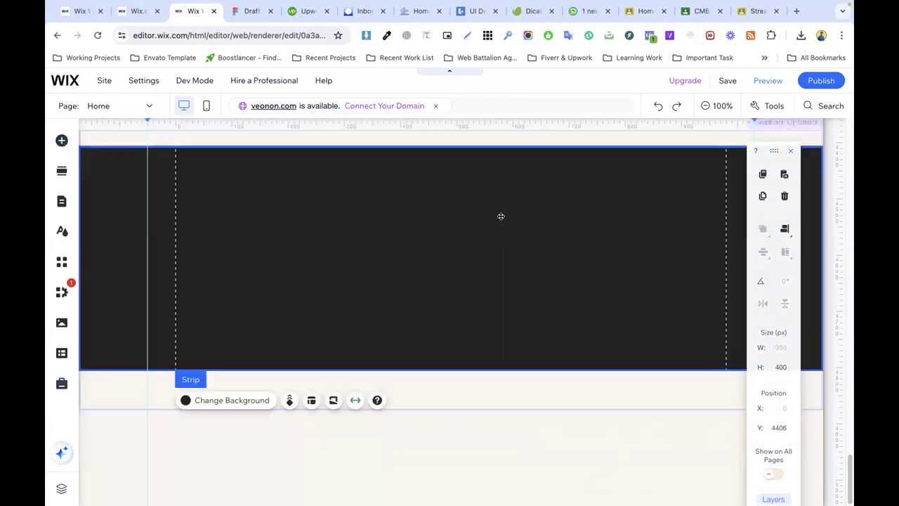
# Step: Add a second column to the dark strip and select each column to check it
pyautogui.rightClick(369, 215)
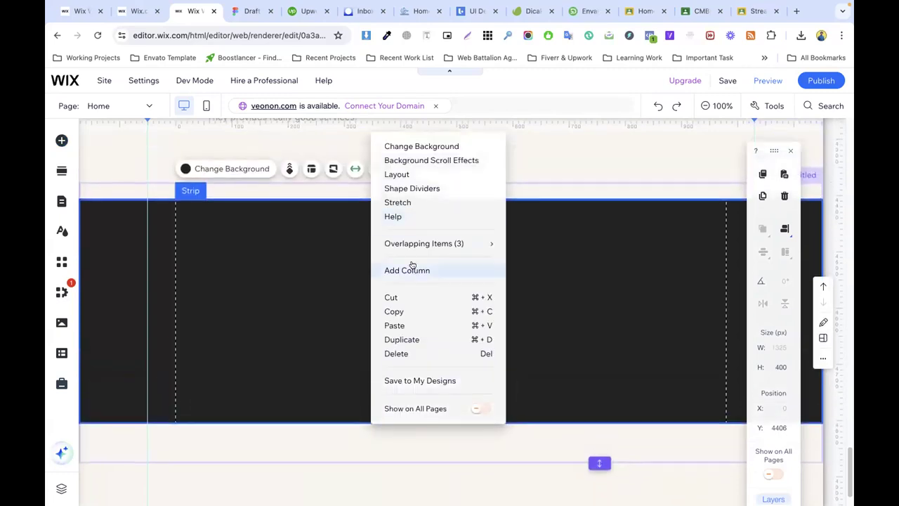
pyautogui.click(411, 267)
pyautogui.click(473, 257)
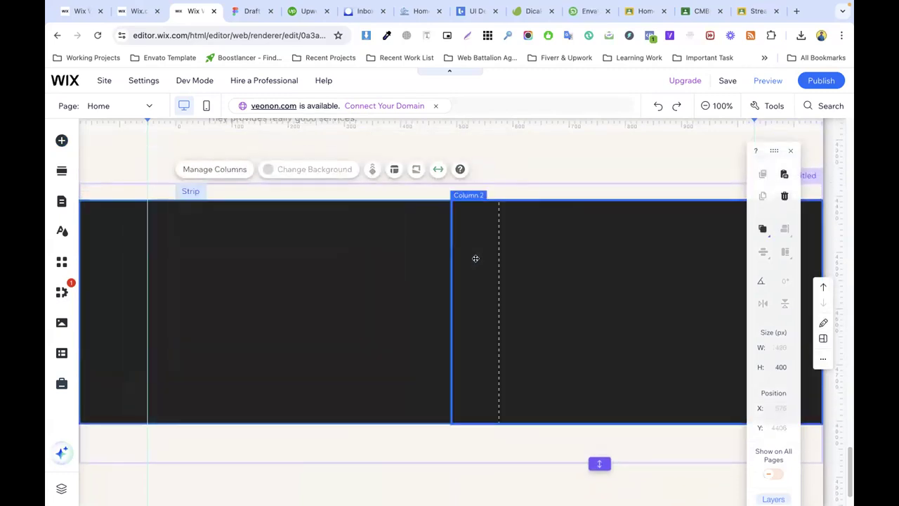
pyautogui.click(401, 251)
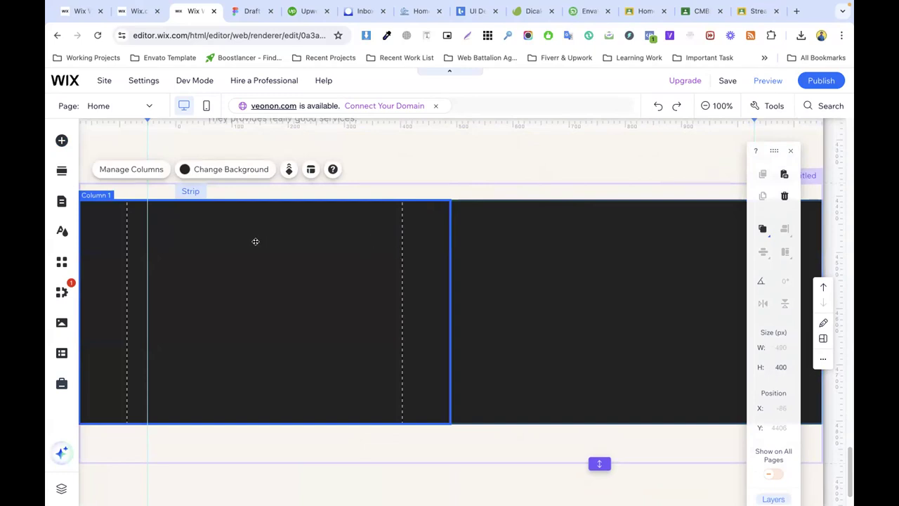
pyautogui.click(62, 141)
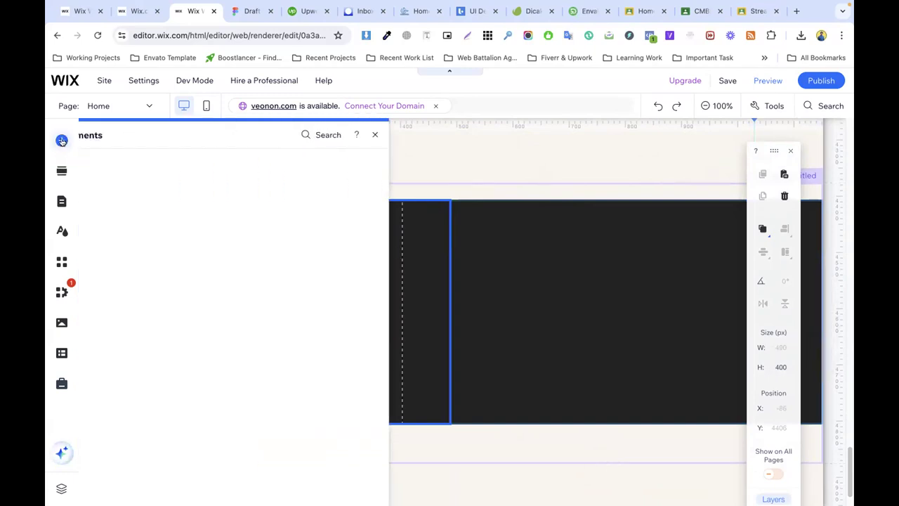
pyautogui.click(532, 287)
pyautogui.click(303, 277)
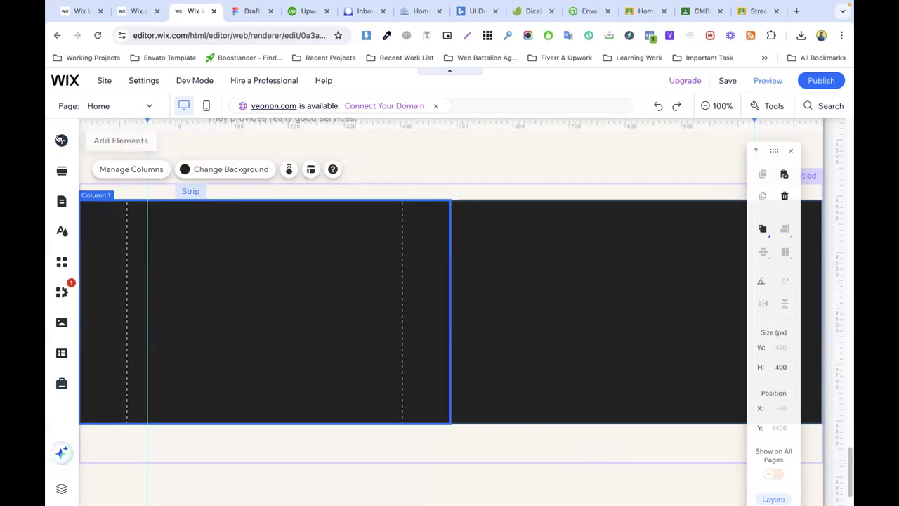
pyautogui.rightClick(249, 232)
pyautogui.moveTo(264, 233)
pyautogui.click(272, 188)
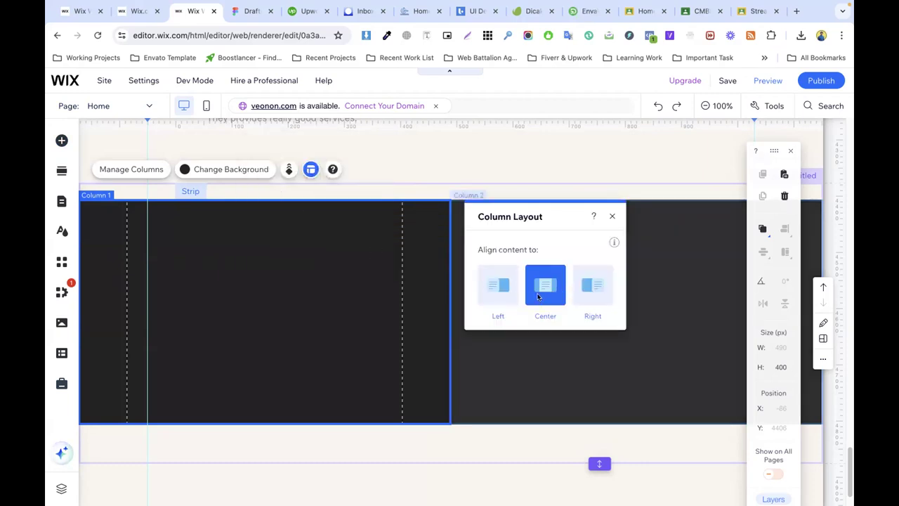
pyautogui.click(494, 296)
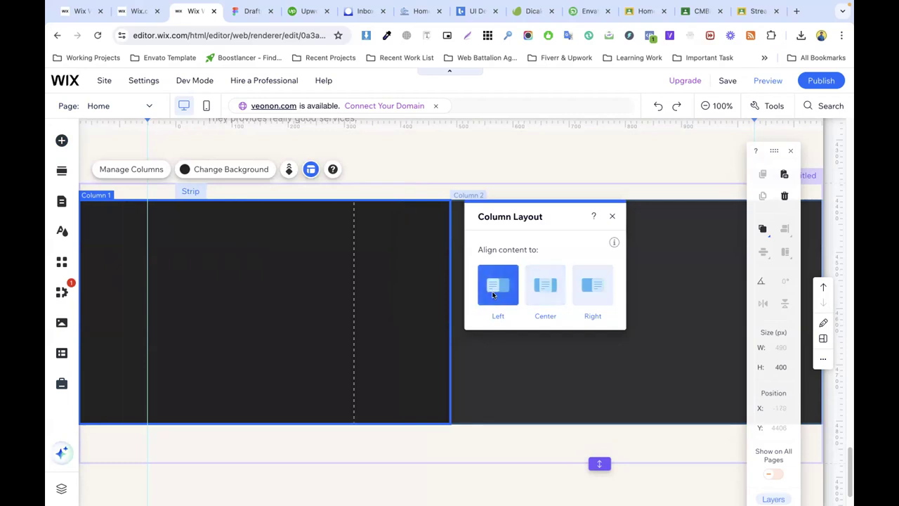
pyautogui.click(577, 295)
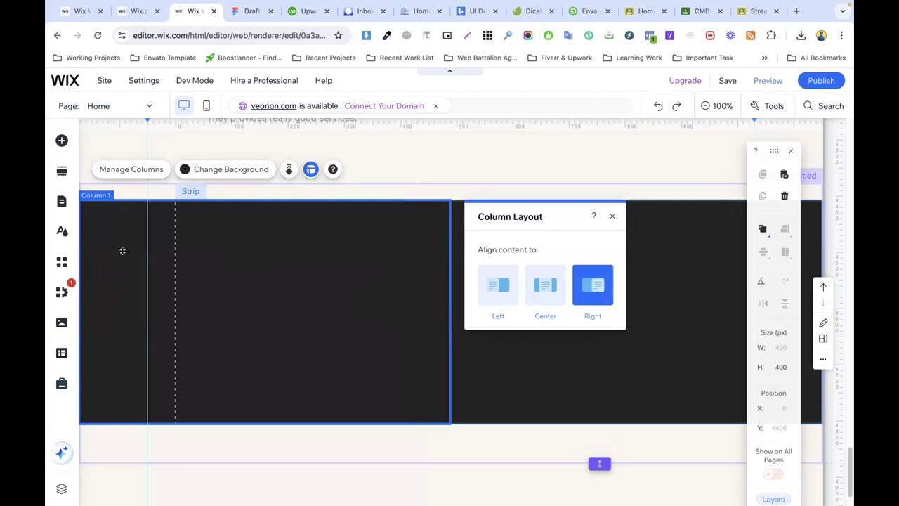
pyautogui.click(541, 287)
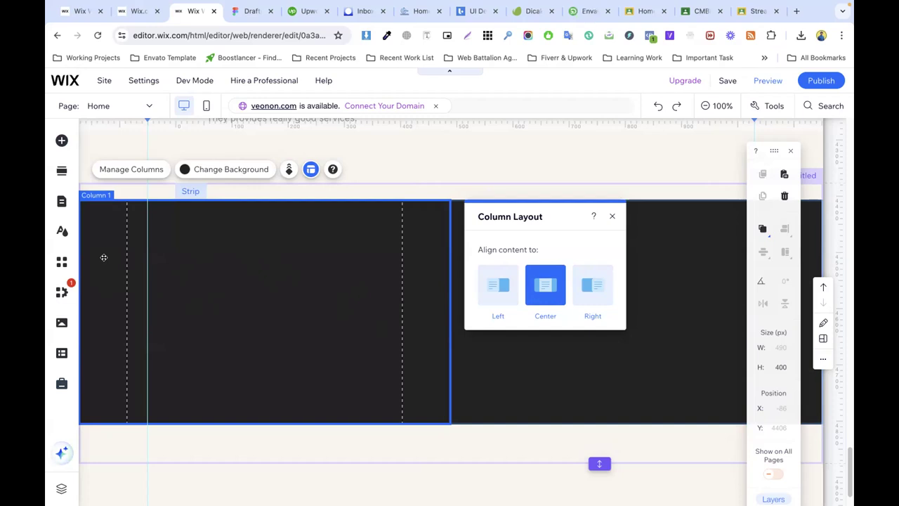
pyautogui.click(610, 215)
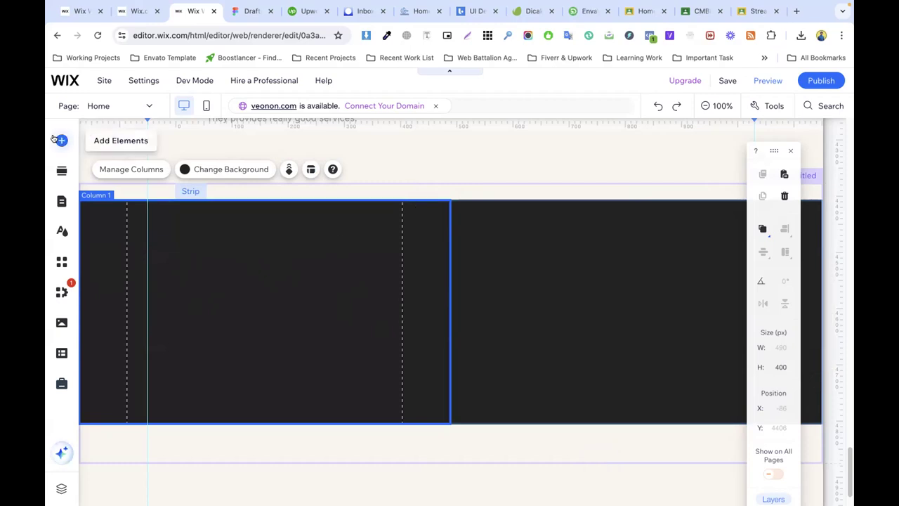
# Step: Browse the Welcome, Subscribe, Promotion and Contact popups, then add the Subscribe 'Join Our List' popup
pyautogui.click(61, 140)
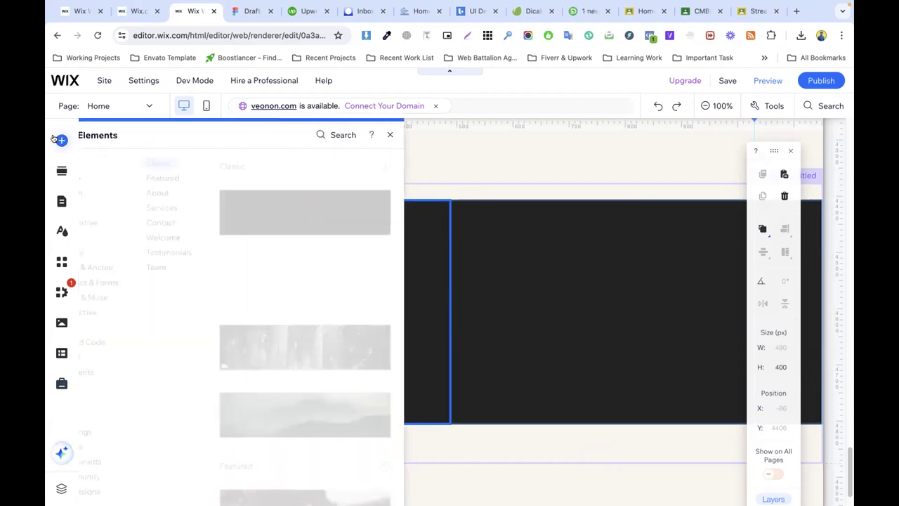
pyautogui.click(110, 313)
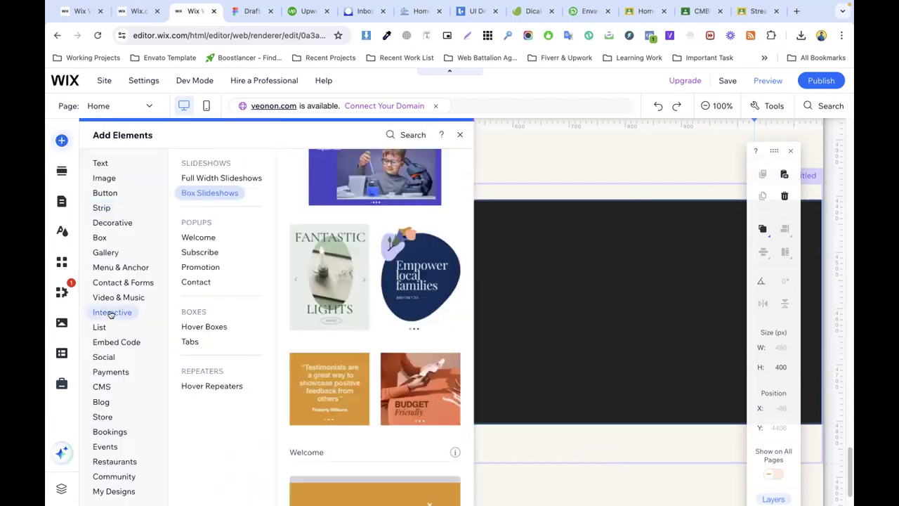
pyautogui.click(198, 238)
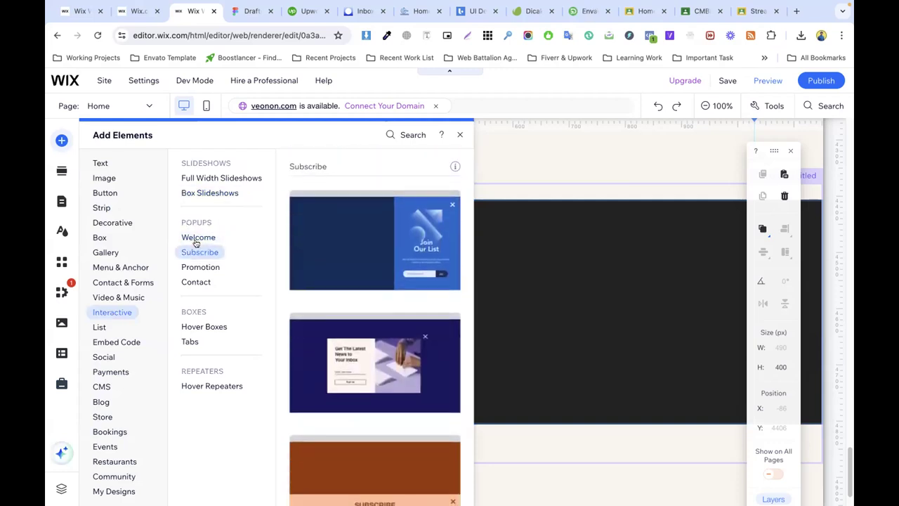
pyautogui.click(196, 238)
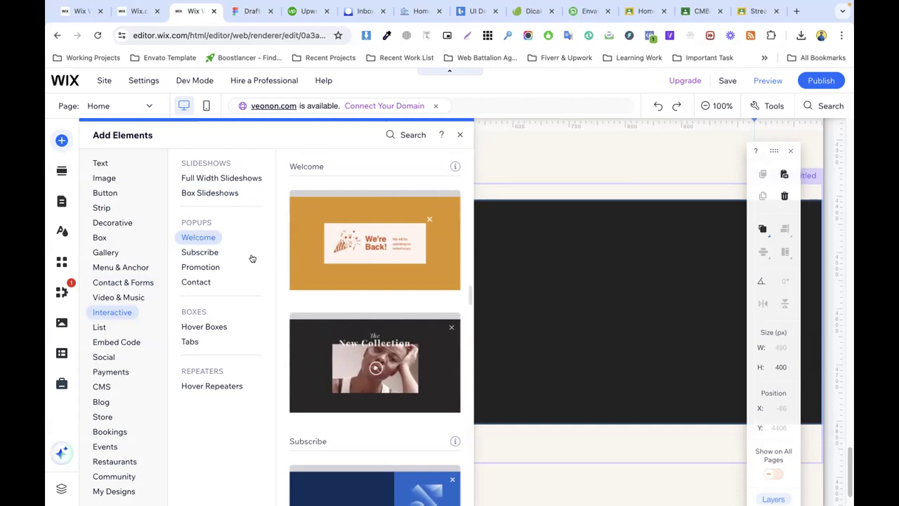
pyautogui.click(200, 252)
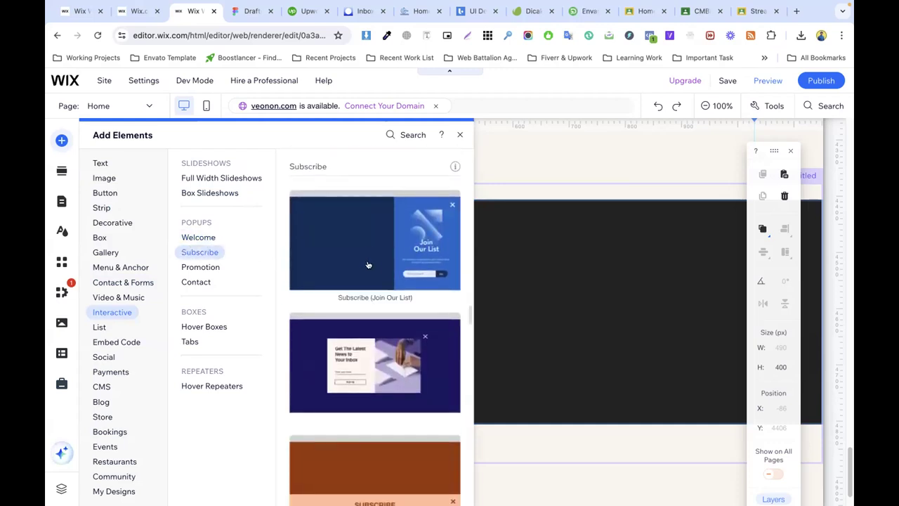
pyautogui.click(200, 267)
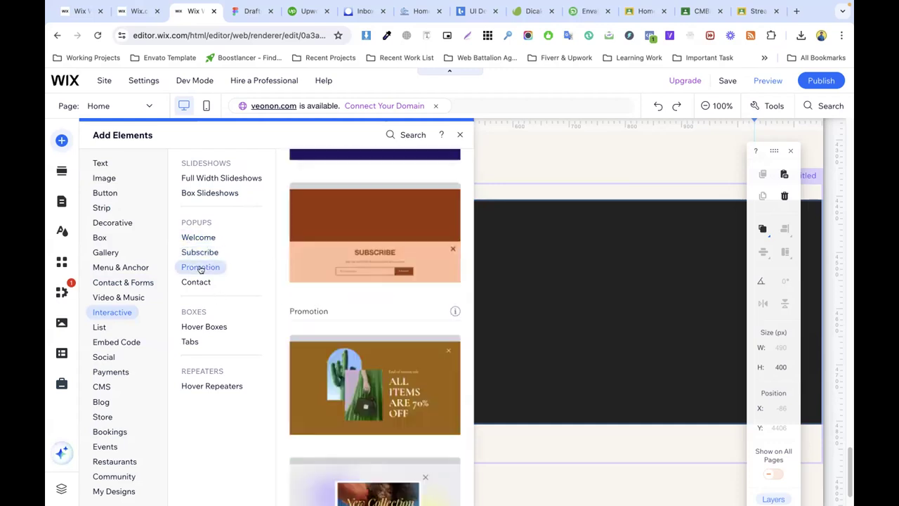
pyautogui.click(192, 283)
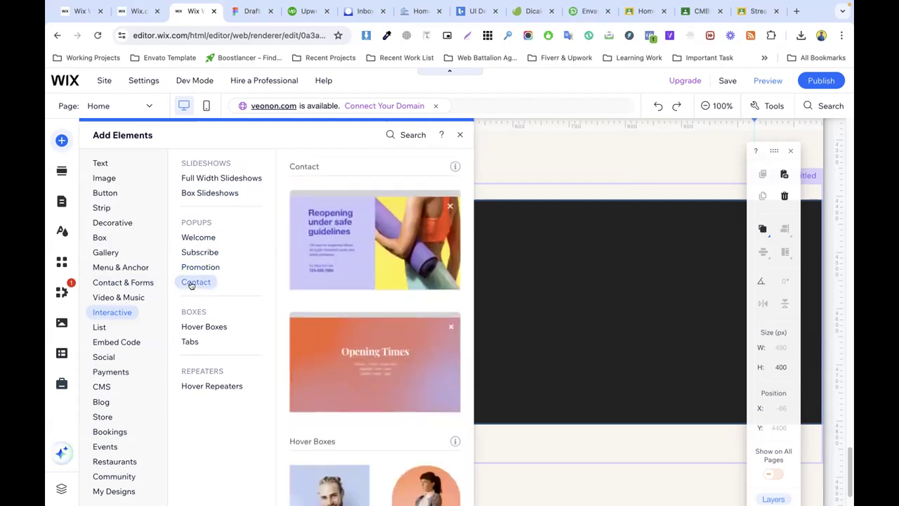
pyautogui.scroll(10, 423, 338)
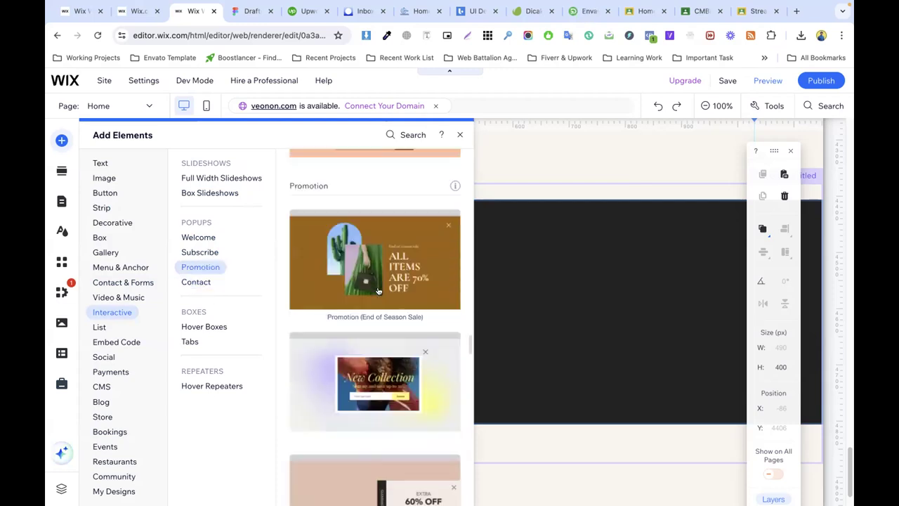
pyautogui.scroll(3, 386, 271)
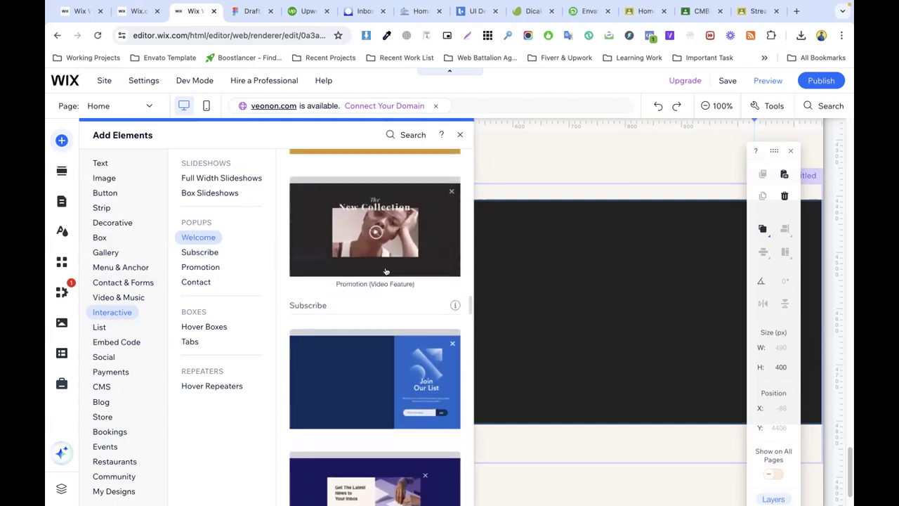
pyautogui.click(363, 367)
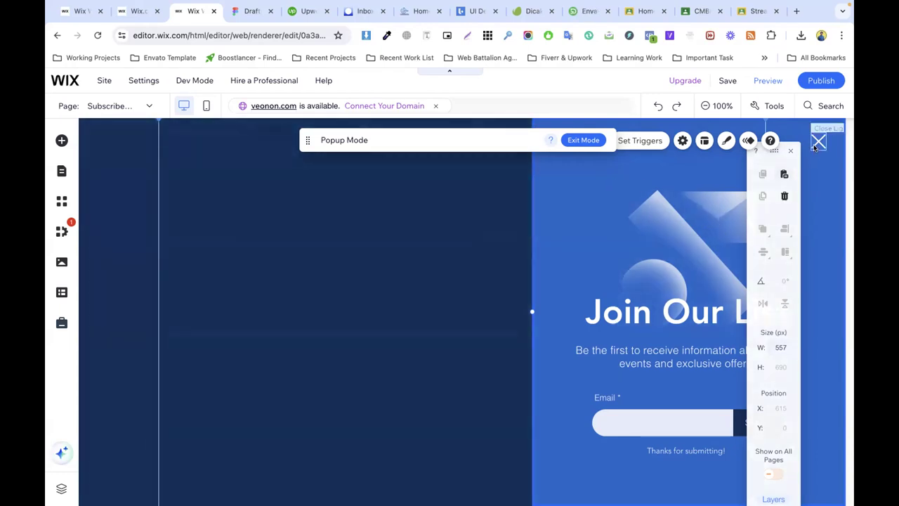
# Step: Set the popup to not display automatically on pages
pyautogui.click(790, 151)
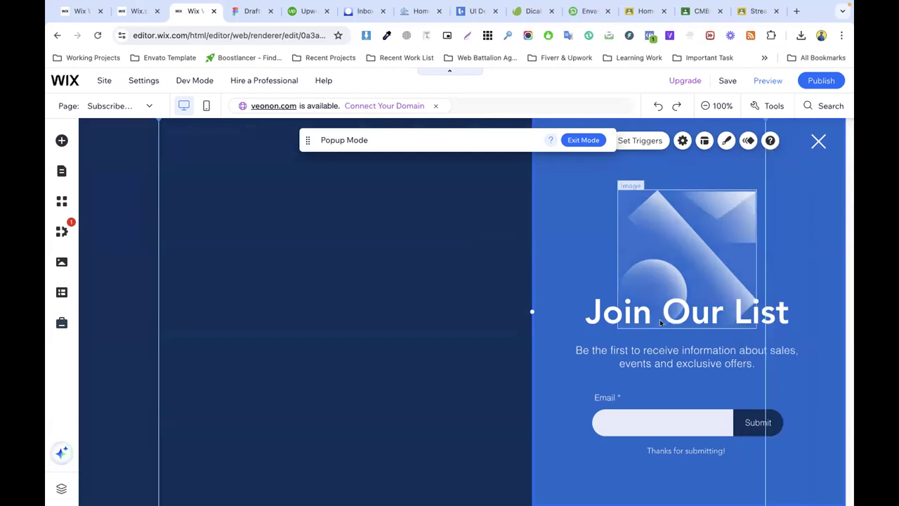
pyautogui.click(682, 140)
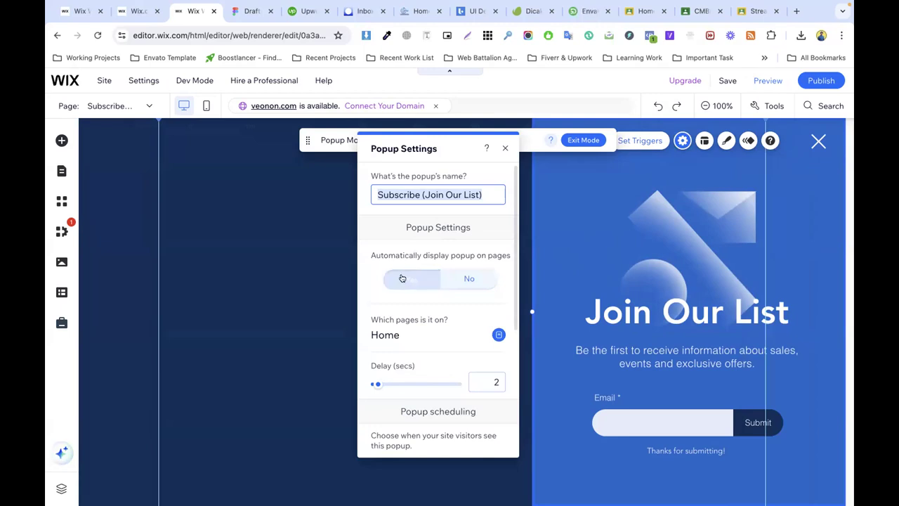
pyautogui.click(467, 278)
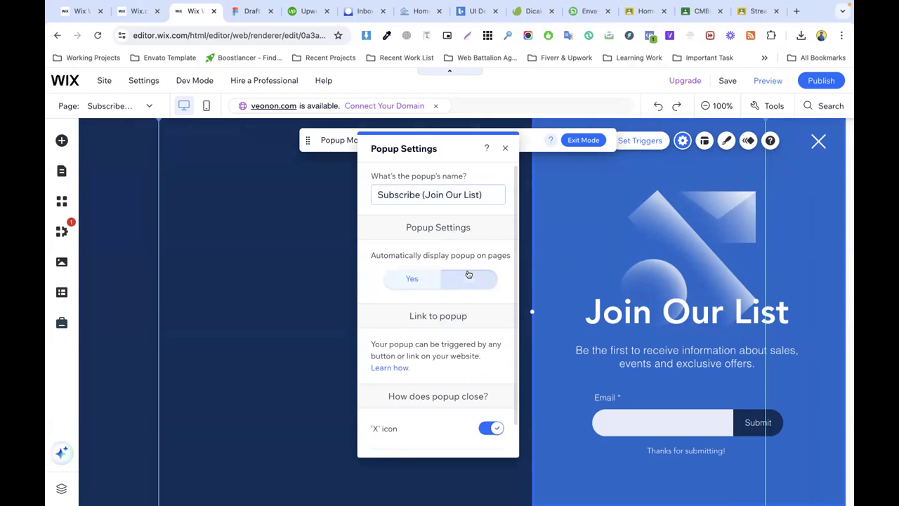
pyautogui.scroll(-1, 383, 397)
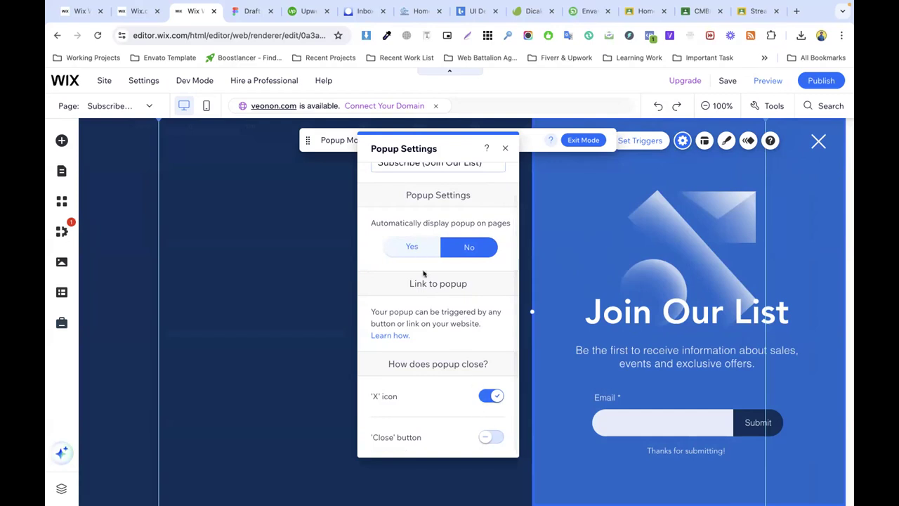
# Step: Try the Close button and X icon options, keeping only the X close icon
pyautogui.click(490, 438)
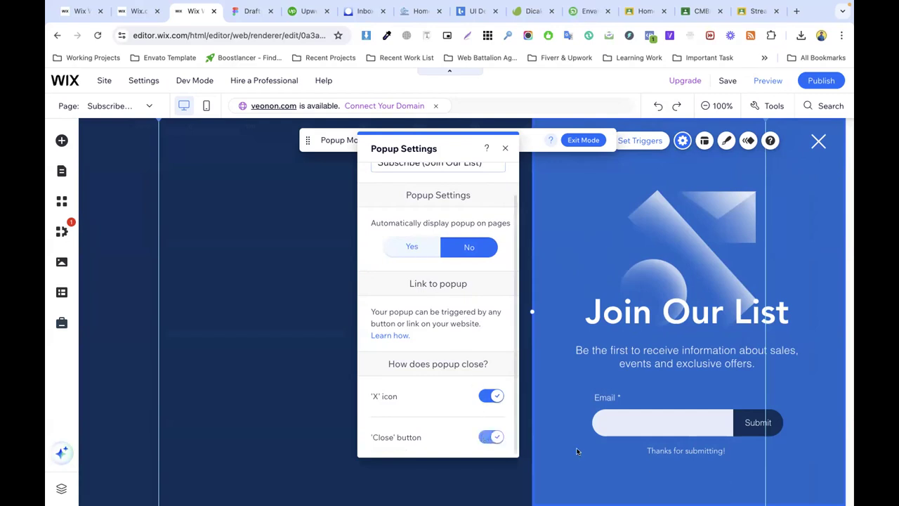
pyautogui.click(492, 438)
pyautogui.click(487, 437)
pyautogui.click(663, 491)
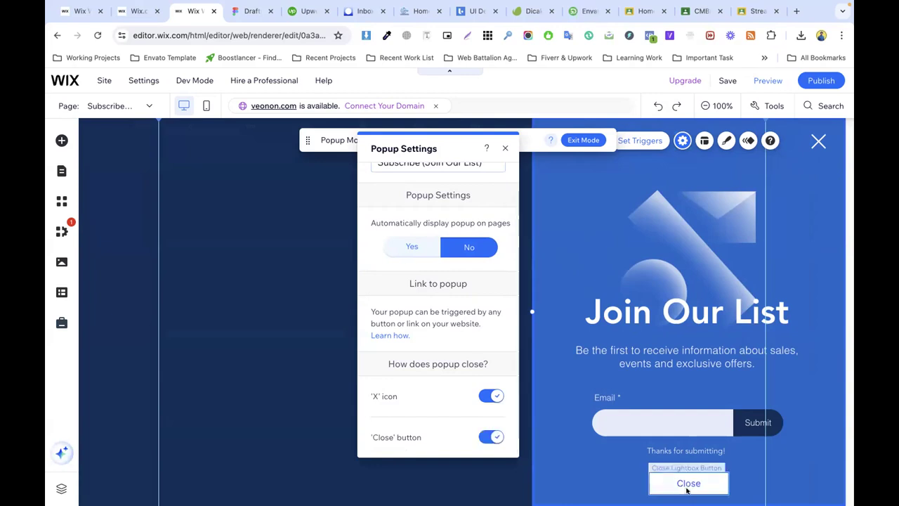
pyautogui.click(491, 396)
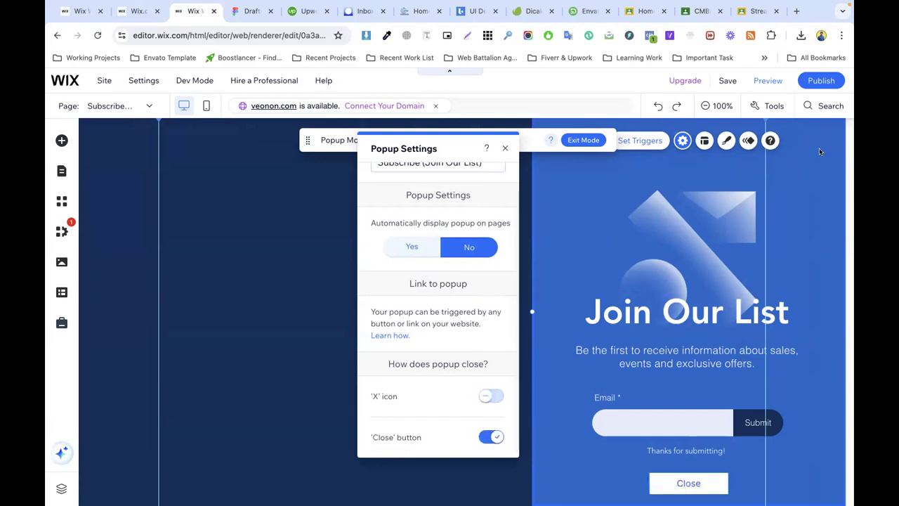
pyautogui.click(491, 396)
pyautogui.click(491, 437)
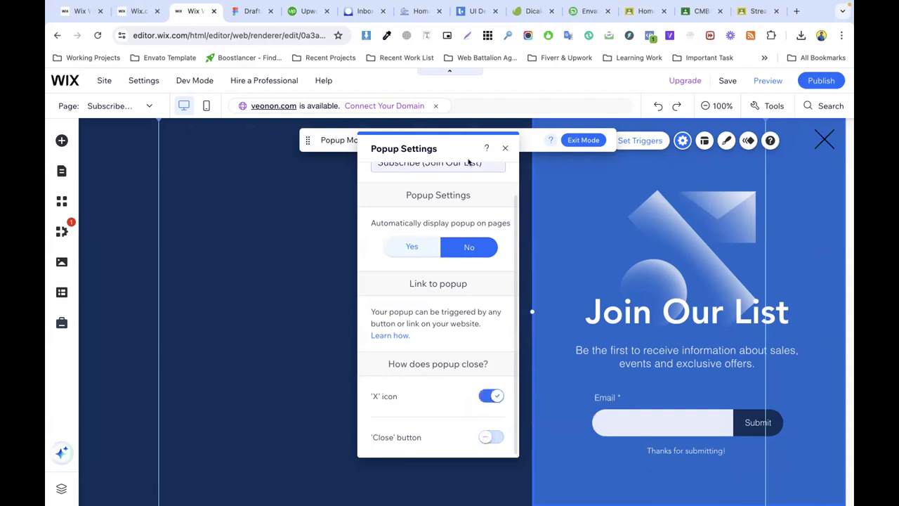
# Step: Name the popup 'Subscribe (Join Our List)' and close its settings panel
pyautogui.moveTo(466, 144); pyautogui.dragTo(253, 162)
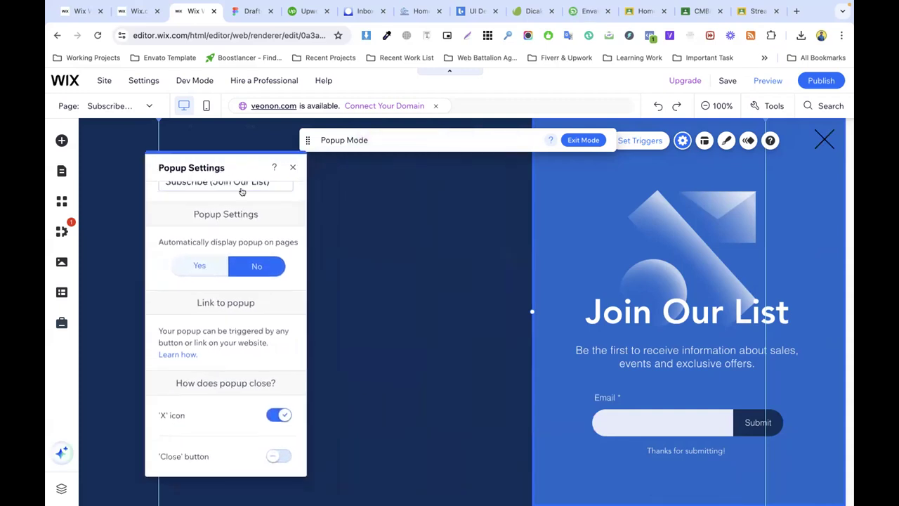
pyautogui.scroll(2, 205, 225)
pyautogui.click(217, 213)
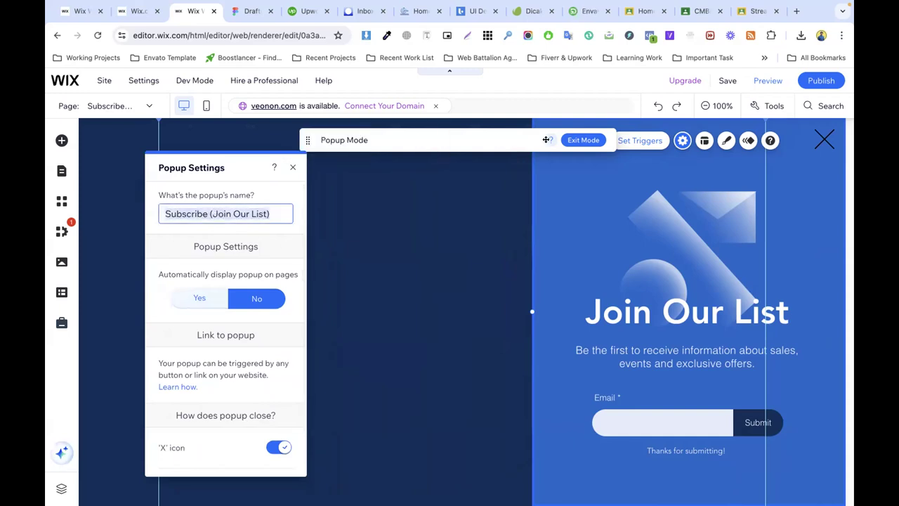
pyautogui.moveTo(453, 140); pyautogui.dragTo(302, 225)
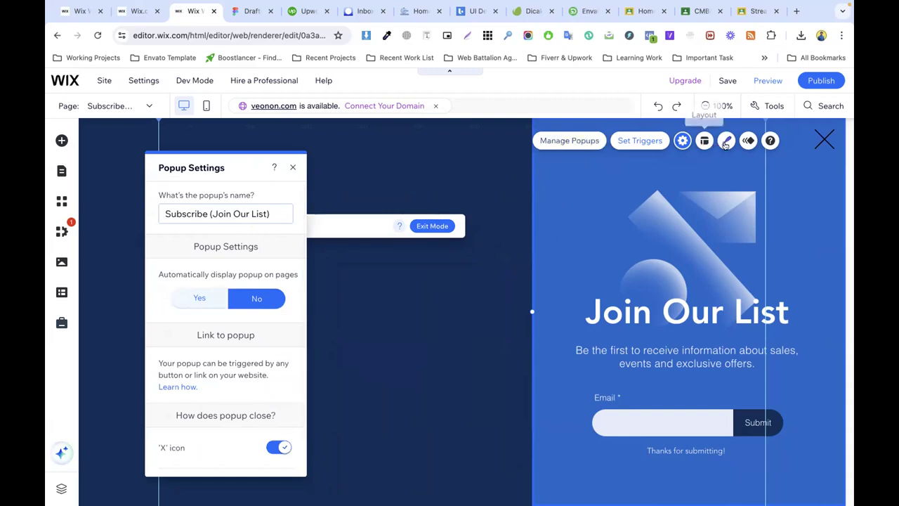
pyautogui.click(648, 282)
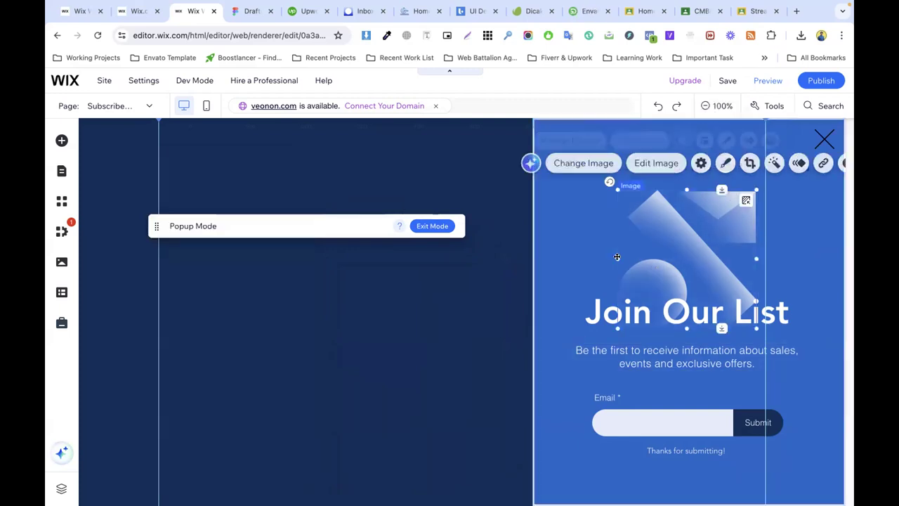
pyautogui.click(583, 201)
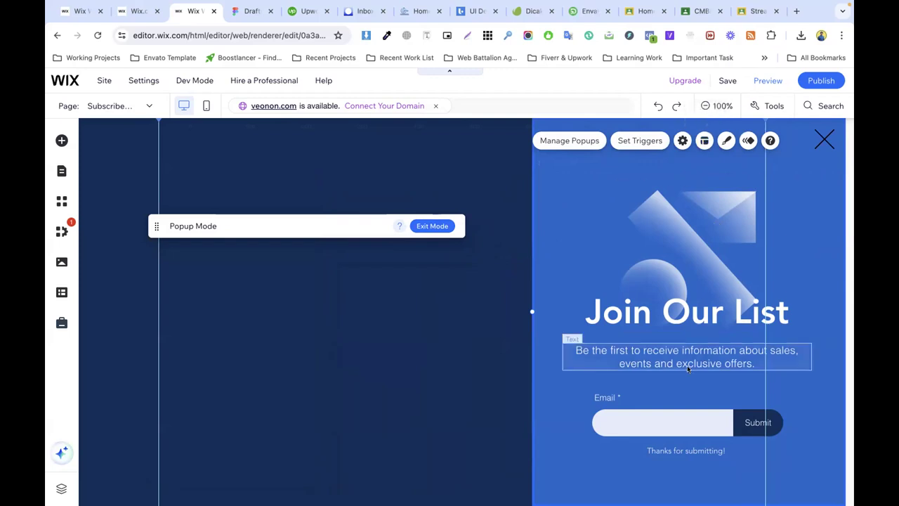
pyautogui.click(666, 414)
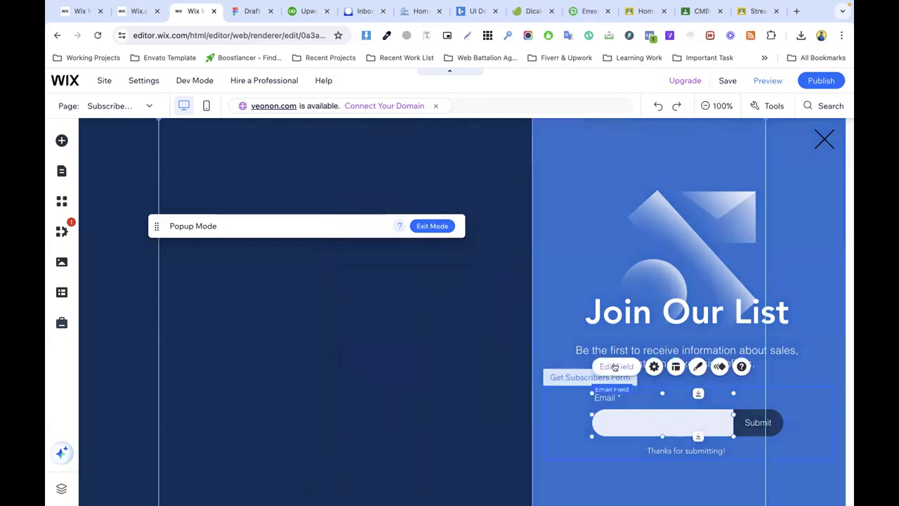
pyautogui.click(615, 366)
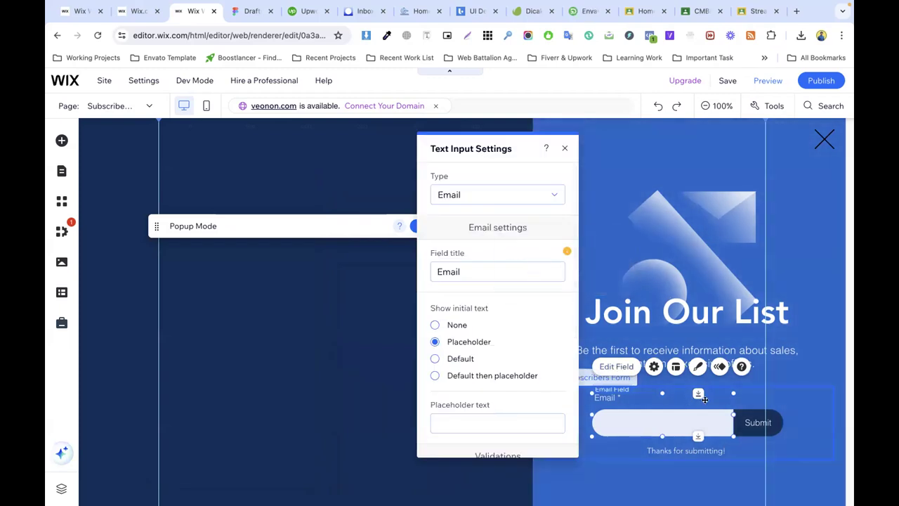
pyautogui.click(751, 394)
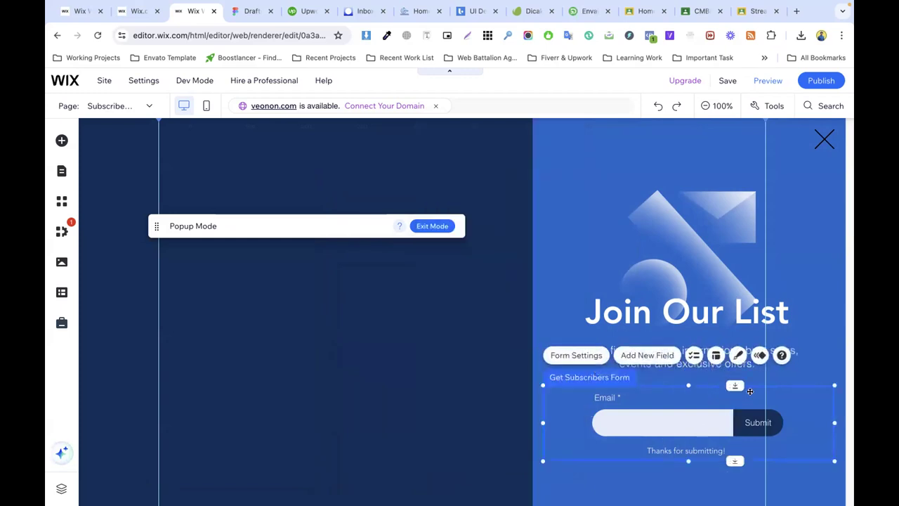
pyautogui.rightClick(751, 395)
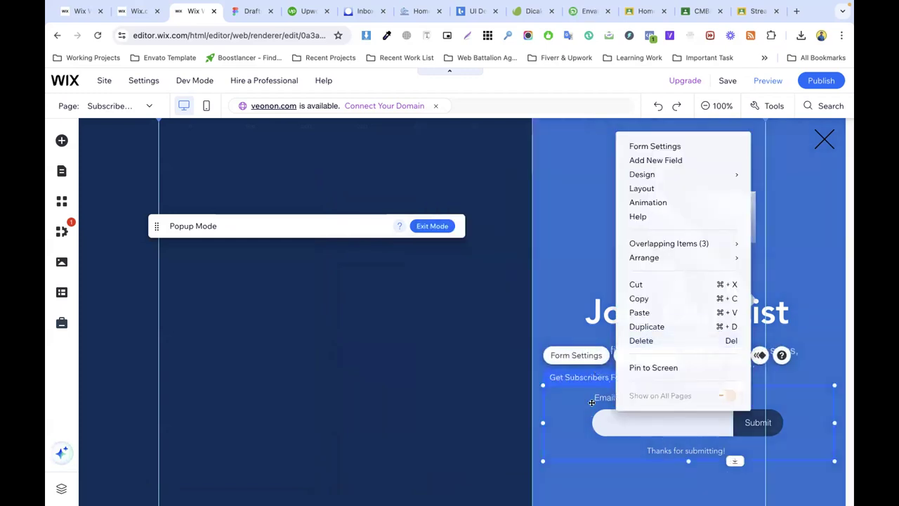
pyautogui.click(819, 142)
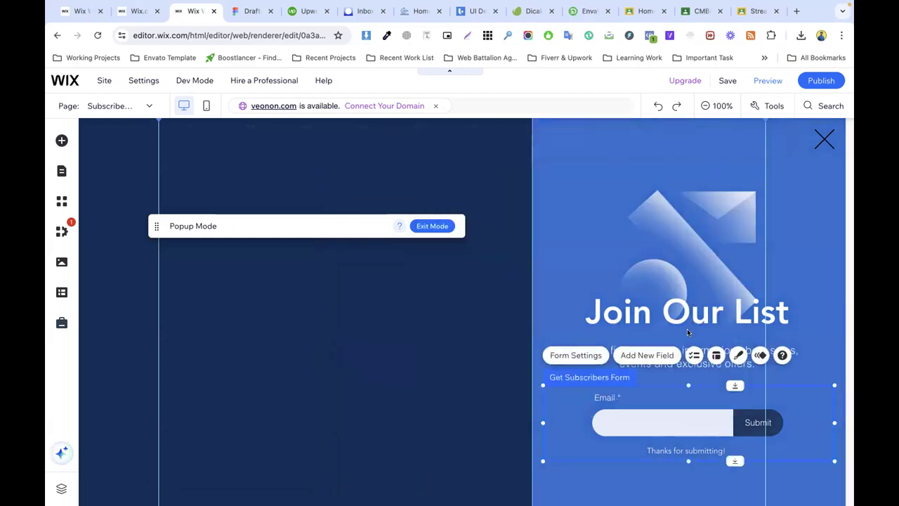
pyautogui.click(647, 356)
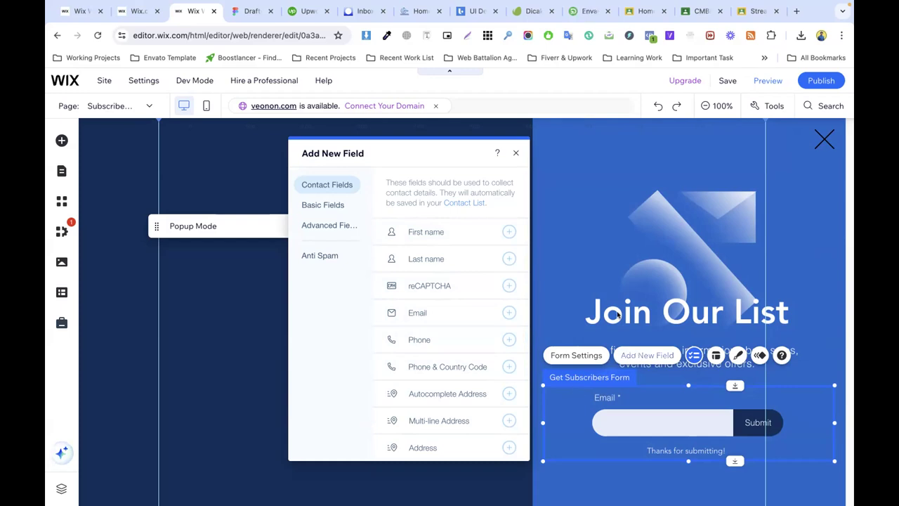
pyautogui.click(550, 200)
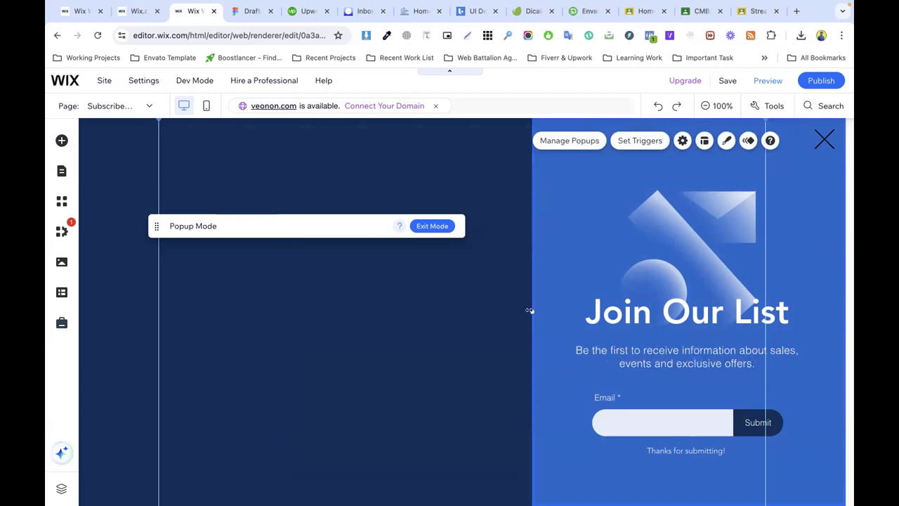
# Step: Narrow the Join Our List popup from its left edge and check it in Preview
pyautogui.moveTo(530, 310)
pyautogui.mouseDown()
pyautogui.moveTo(579, 314)
pyautogui.moveTo(565, 314)
pyautogui.mouseUp()
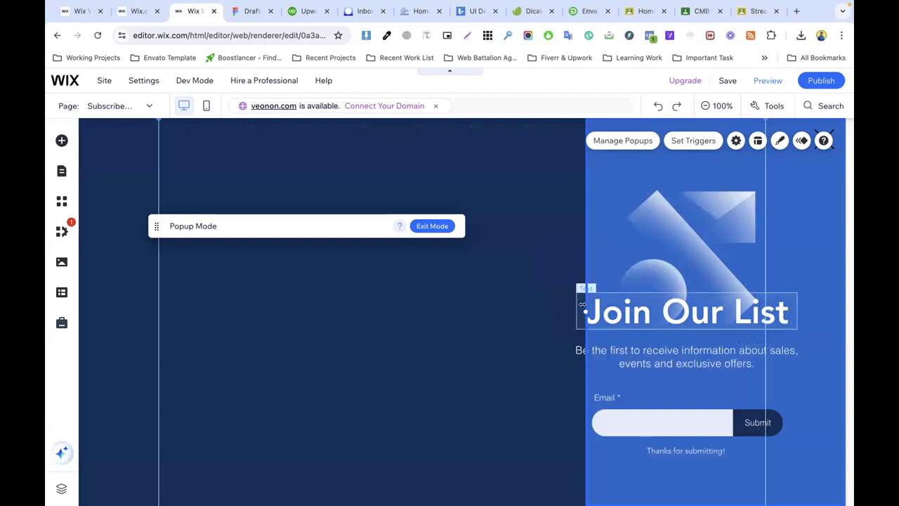
pyautogui.moveTo(583, 309)
pyautogui.mouseDown()
pyautogui.moveTo(536, 311)
pyautogui.moveTo(618, 306)
pyautogui.moveTo(513, 312)
pyautogui.moveTo(558, 302)
pyautogui.mouseUp()
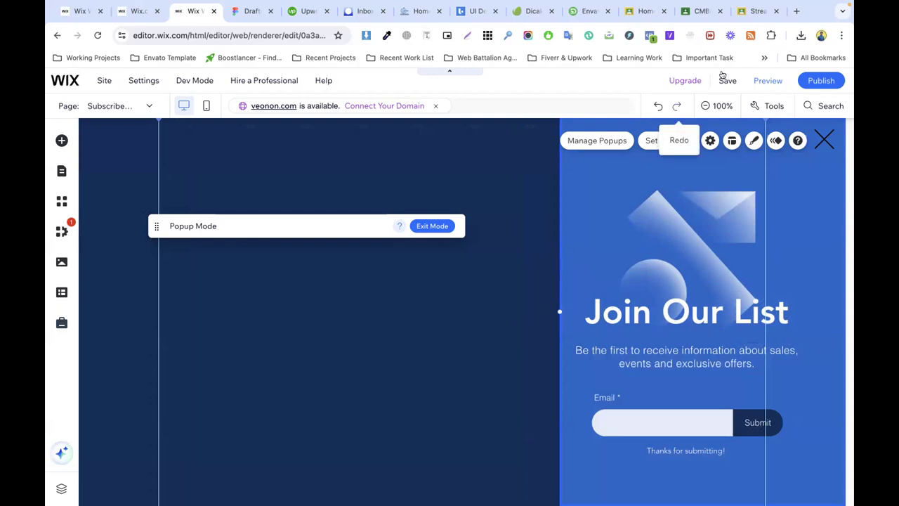
pyautogui.click(760, 80)
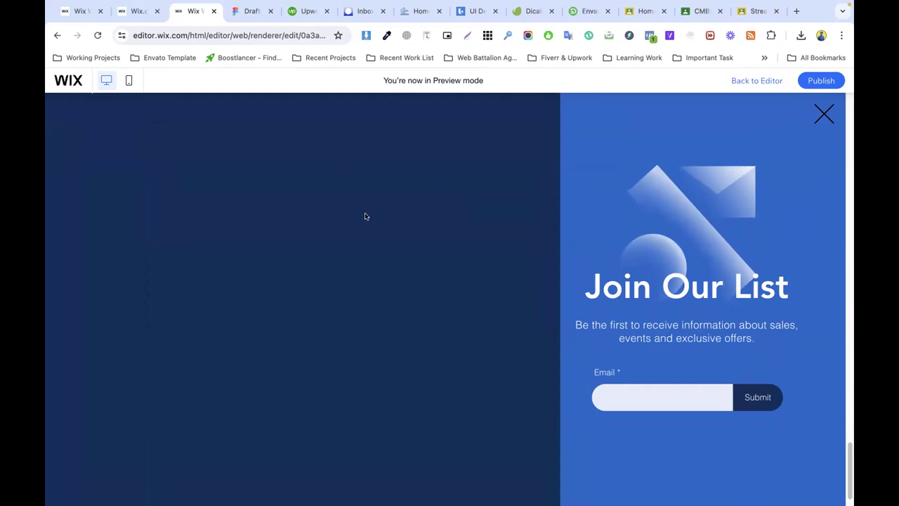
pyautogui.click(749, 80)
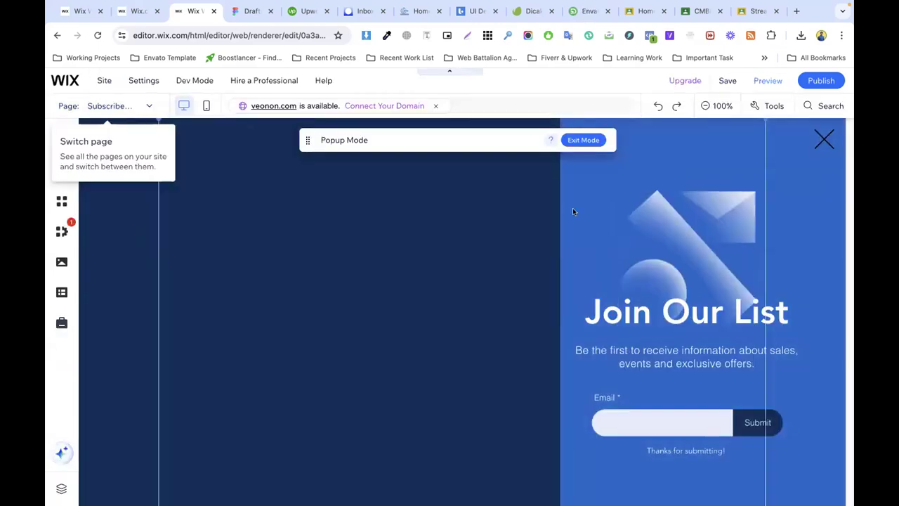
# Step: Give the overlay behind the popup a dark blue colour at 20% opacity
pyautogui.click(483, 195)
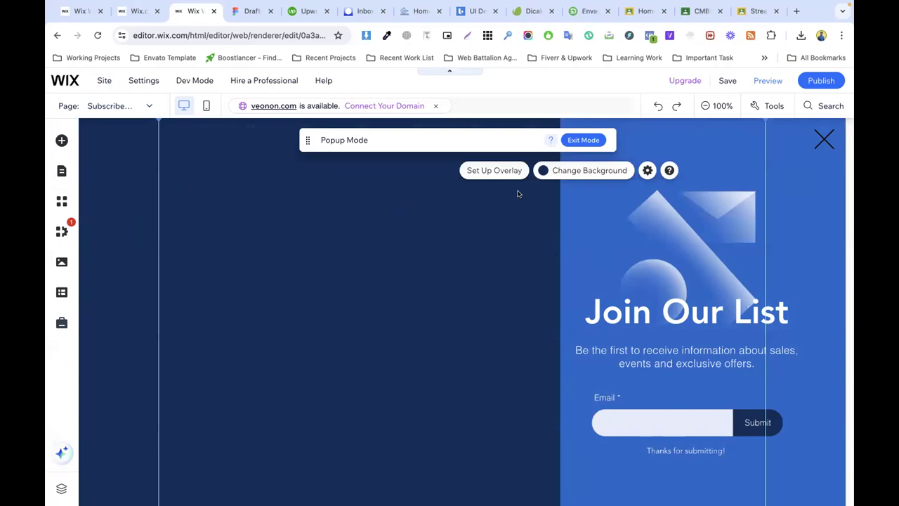
pyautogui.click(495, 171)
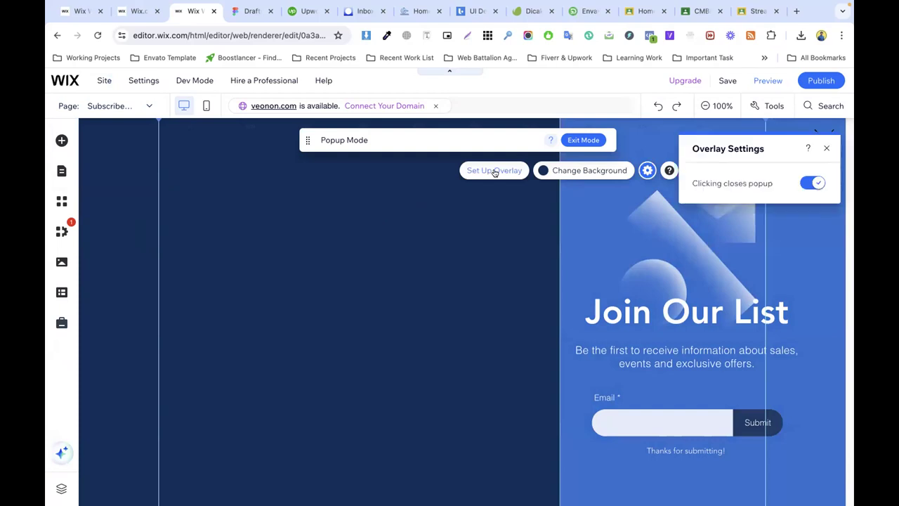
pyautogui.click(582, 172)
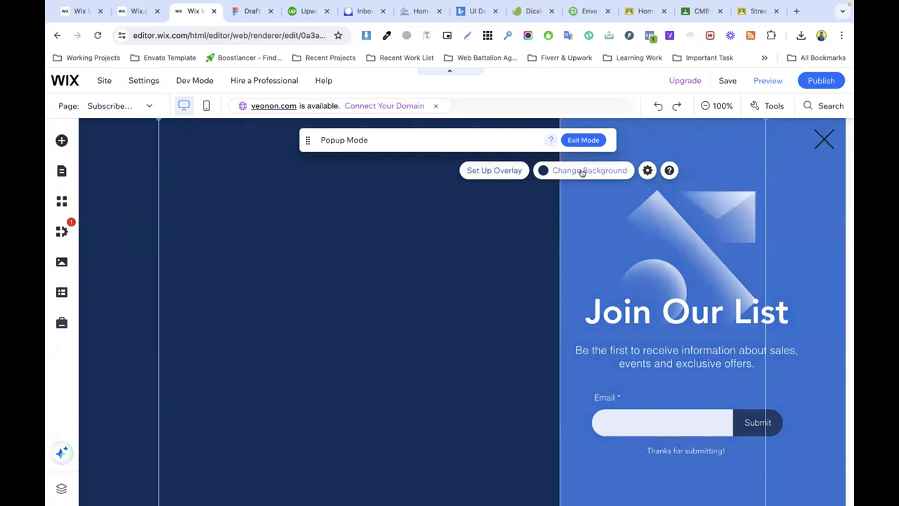
pyautogui.click(757, 201)
pyautogui.moveTo(702, 226); pyautogui.dragTo(683, 225)
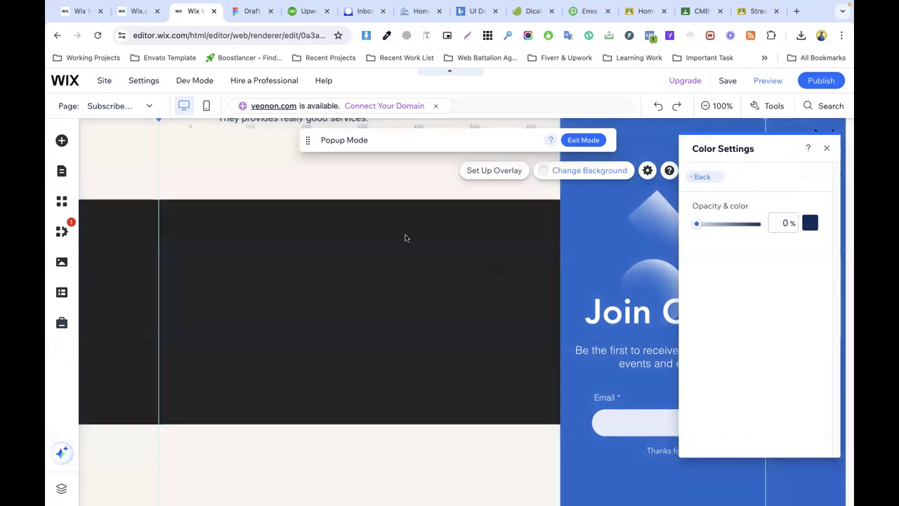
pyautogui.moveTo(712, 229)
pyautogui.mouseDown()
pyautogui.moveTo(722, 225)
pyautogui.moveTo(703, 225)
pyautogui.mouseUp()
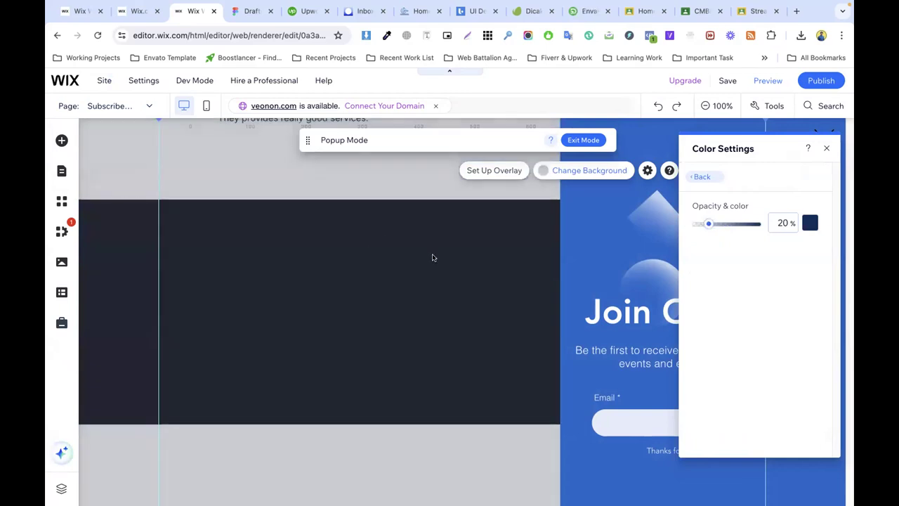
pyautogui.click(828, 148)
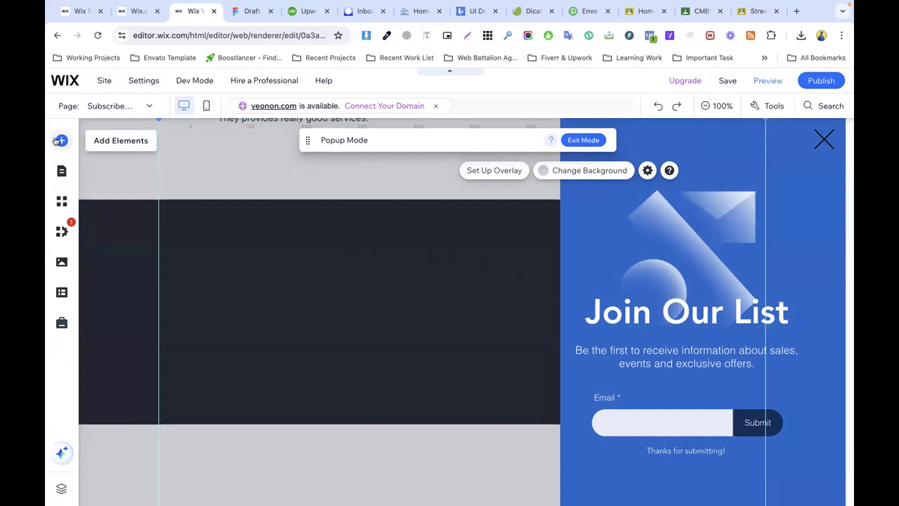
# Step: Browse the Promotion popup templates, then open Overlay Settings showing click-to-close behaviour
pyautogui.click(61, 141)
pyautogui.click(191, 254)
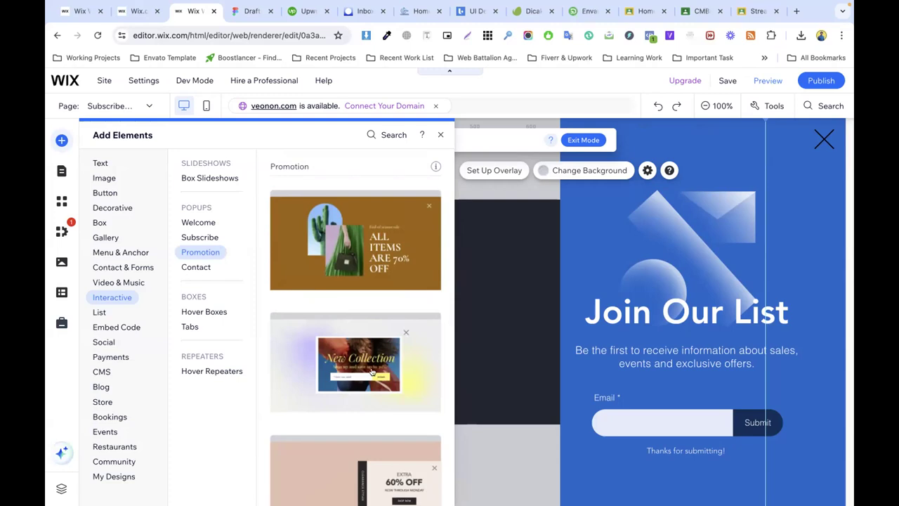
pyautogui.scroll(-2, 348, 359)
pyautogui.scroll(-2, 346, 355)
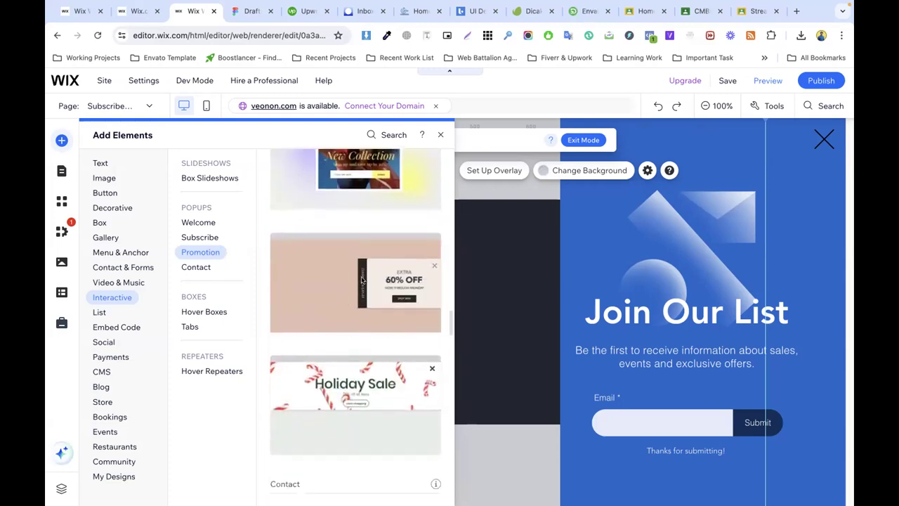
pyautogui.scroll(2, 363, 369)
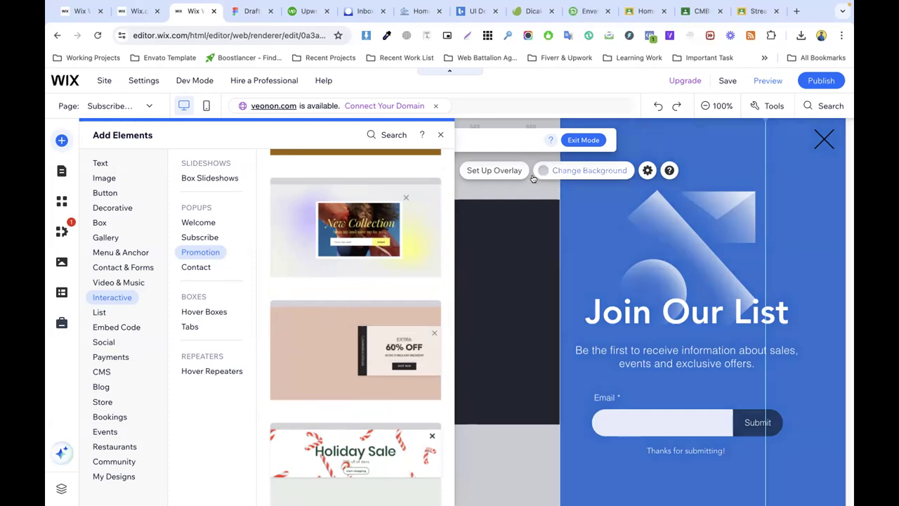
pyautogui.click(648, 170)
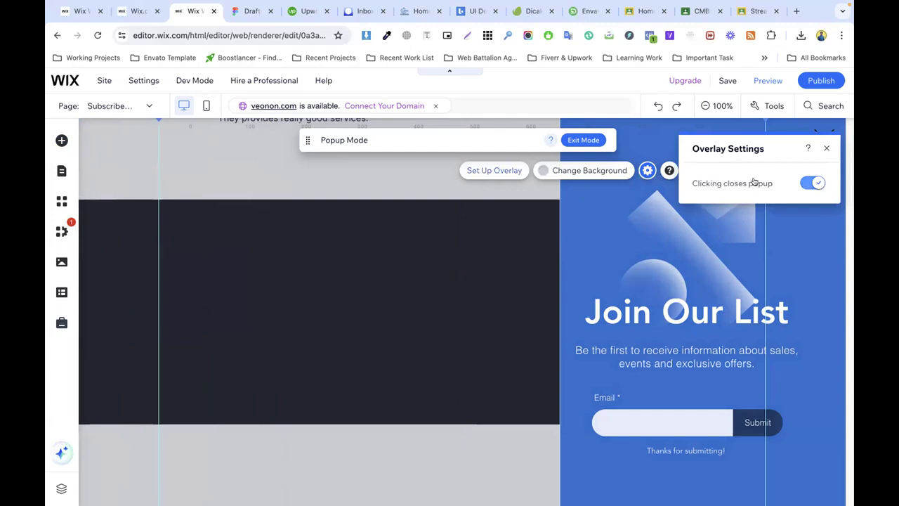
# Step: Set the popup overlay opacity to 0% and exit Popup Mode to the Home page
pyautogui.click(576, 170)
pyautogui.click(758, 201)
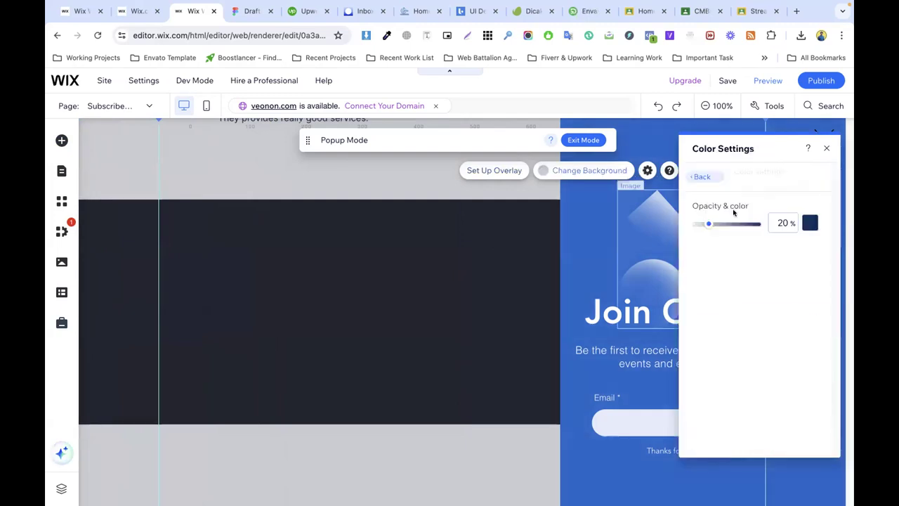
pyautogui.moveTo(710, 224); pyautogui.dragTo(681, 225)
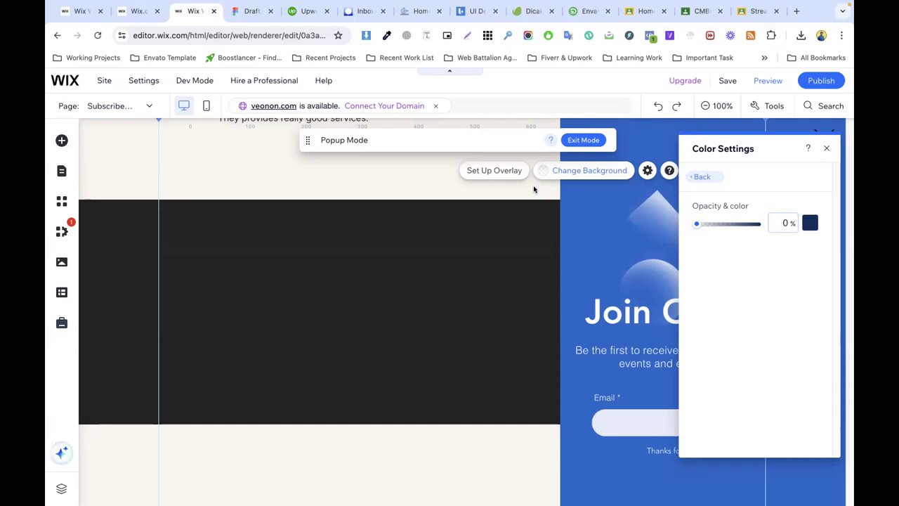
pyautogui.click(363, 203)
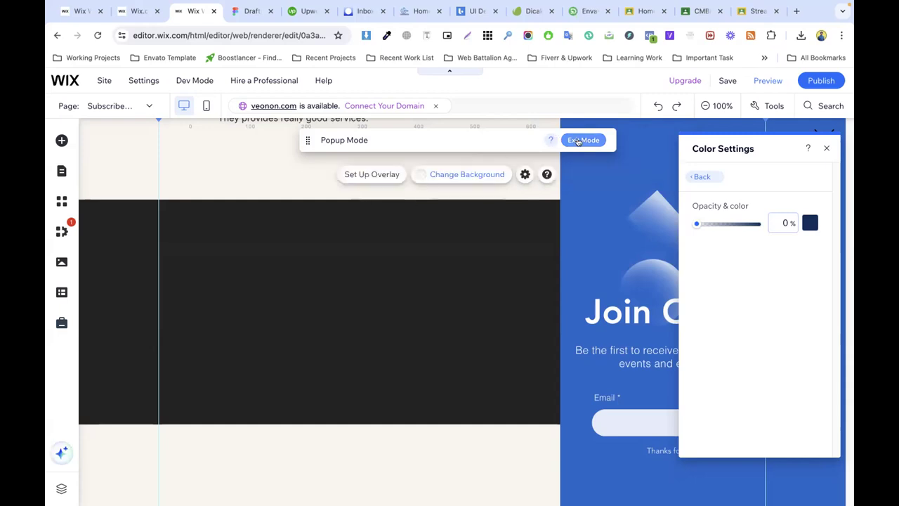
pyautogui.click(578, 140)
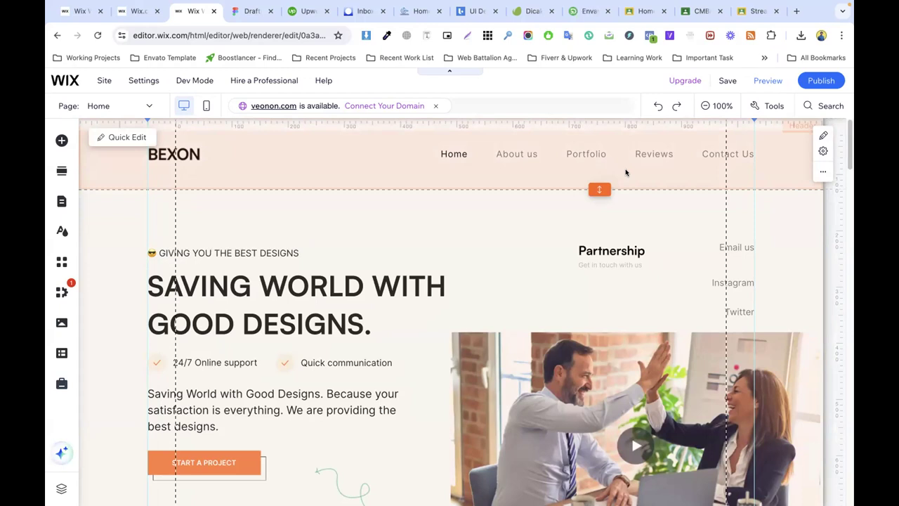
# Step: Add the Members Area to the site from the Community > Members elements
pyautogui.click(62, 141)
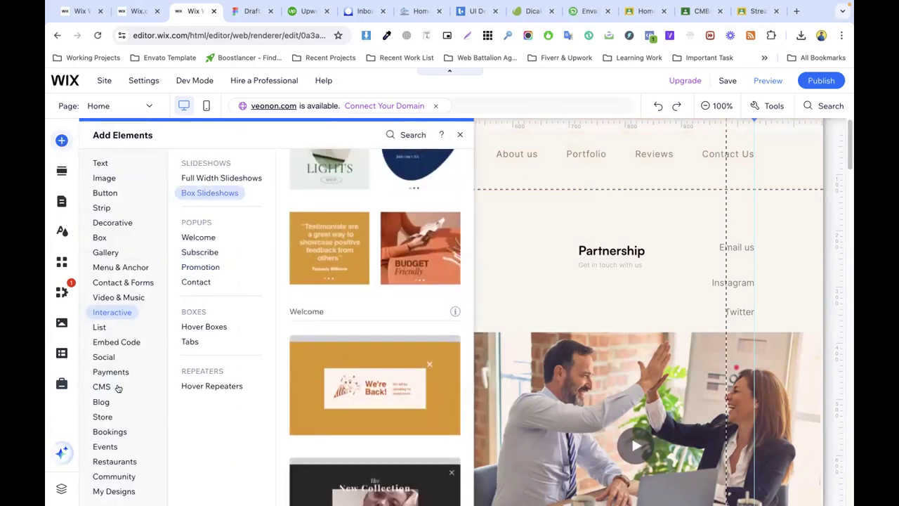
pyautogui.click(105, 461)
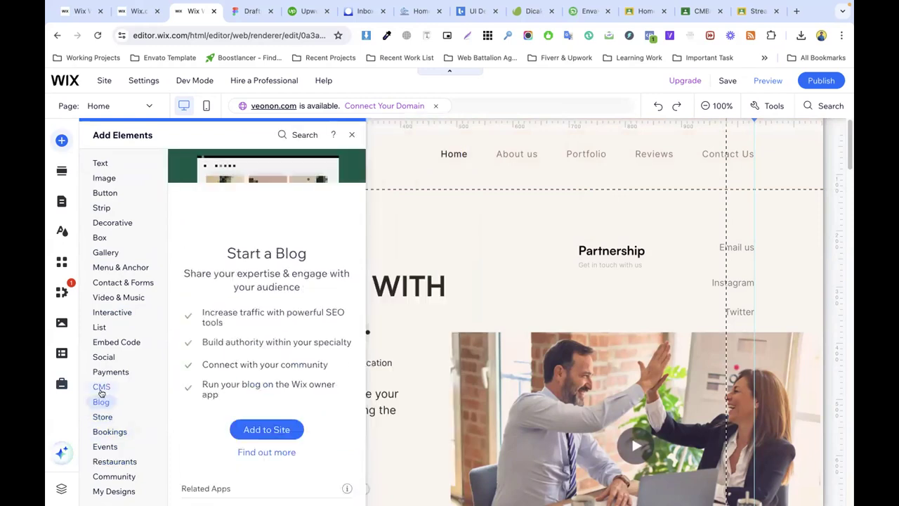
pyautogui.moveTo(101, 386)
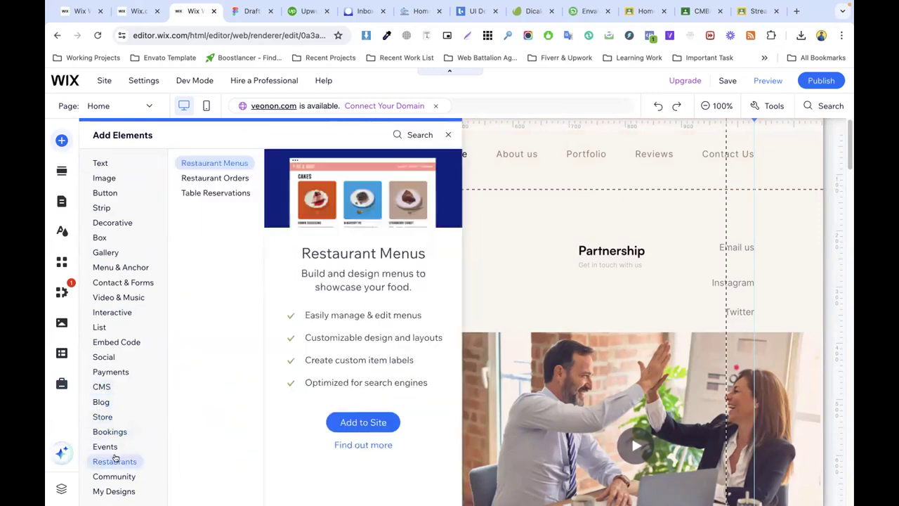
pyautogui.moveTo(108, 437)
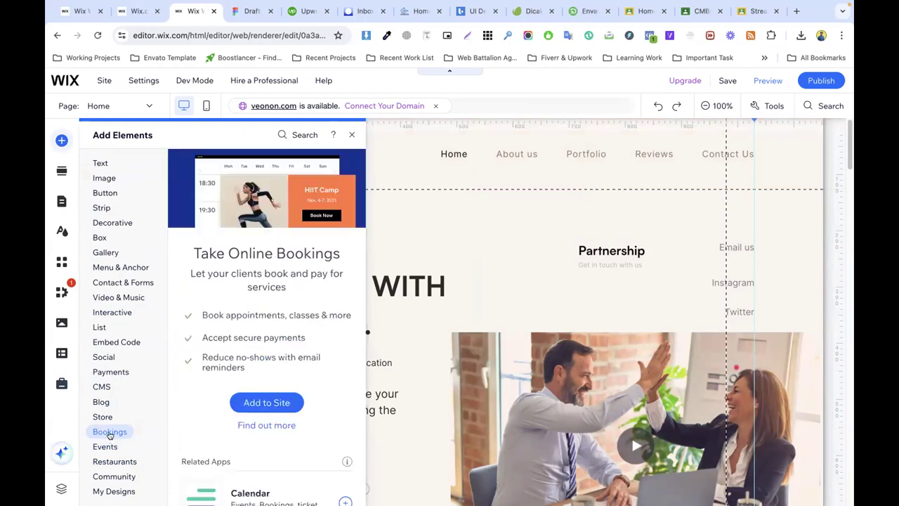
pyautogui.scroll(-5, 198, 439)
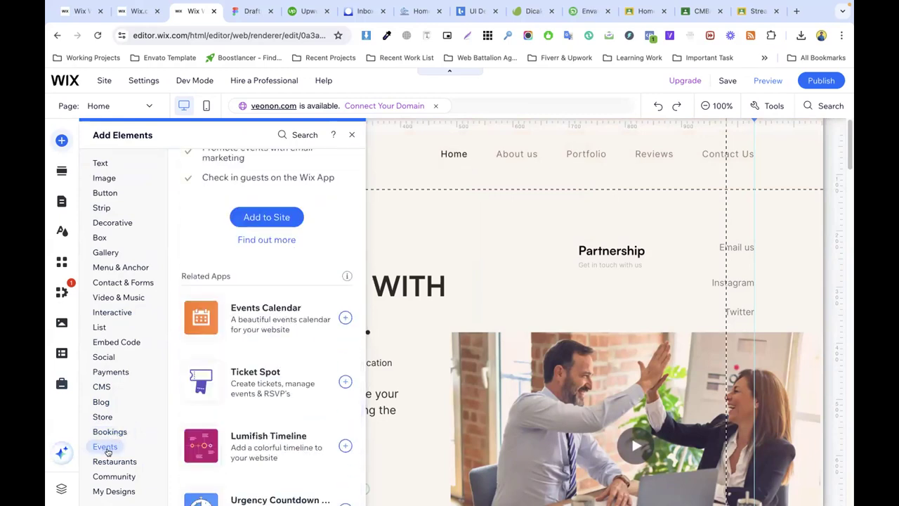
pyautogui.moveTo(112, 475)
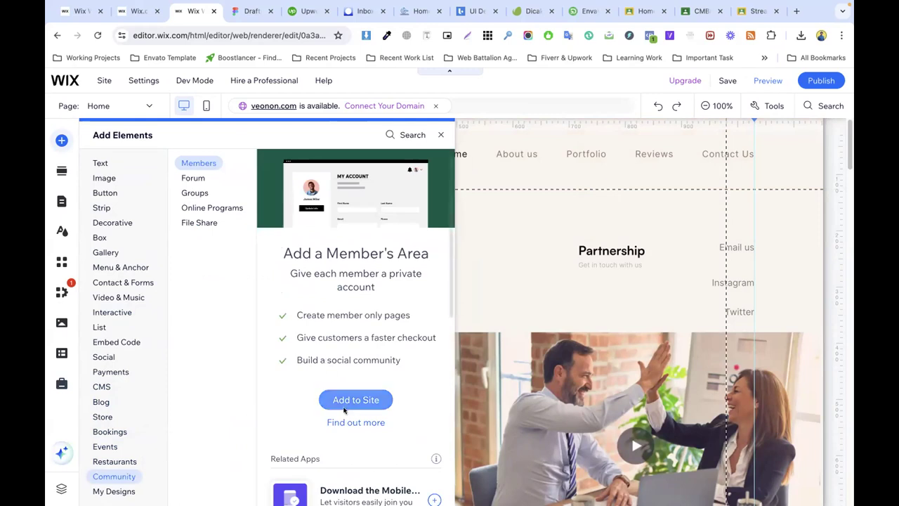
pyautogui.click(344, 400)
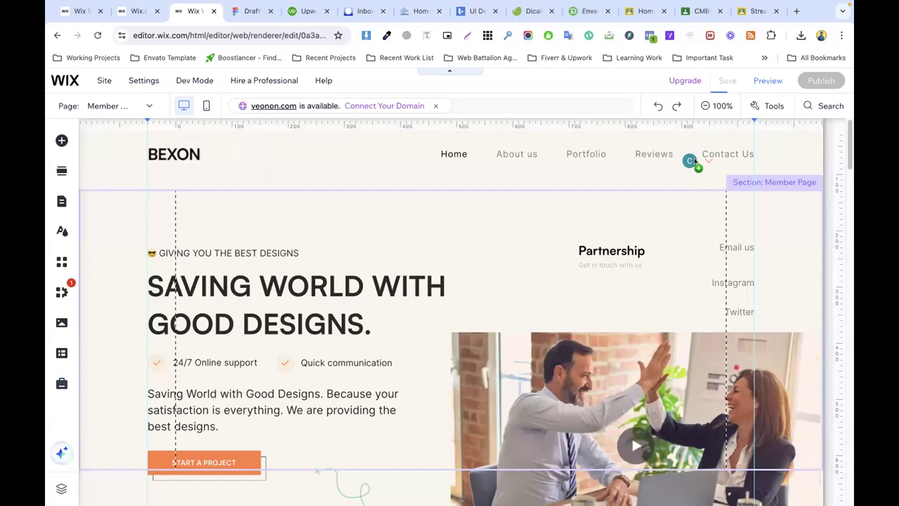
# Step: Select the Member Page section and step through the Members Area introduction to setup
pyautogui.click(693, 163)
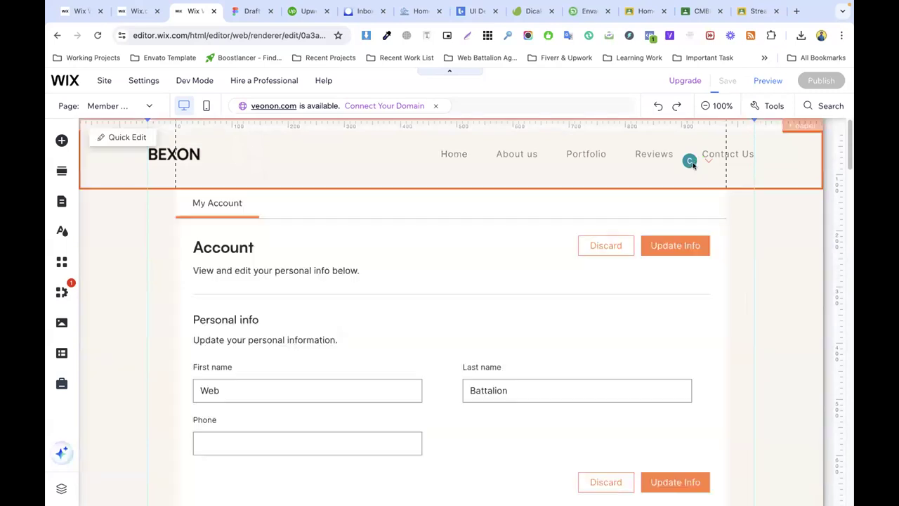
pyautogui.click(542, 241)
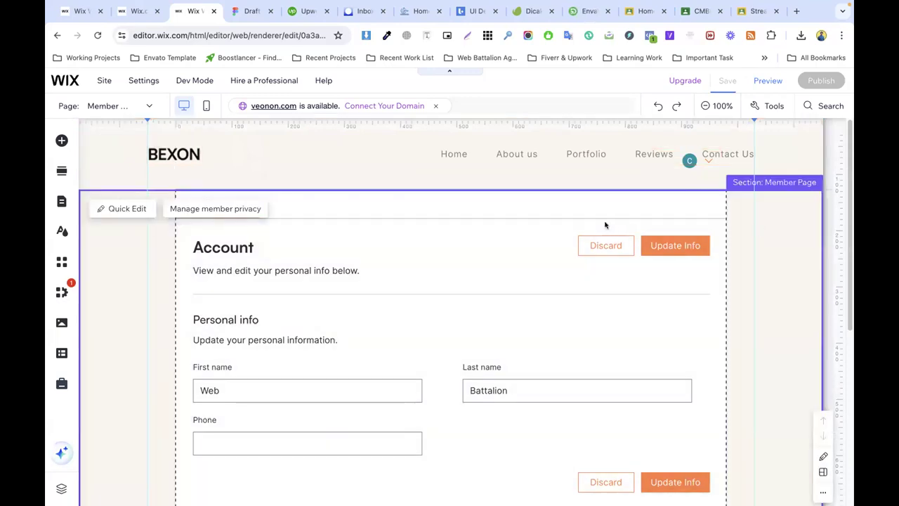
pyautogui.doubleClick(606, 225)
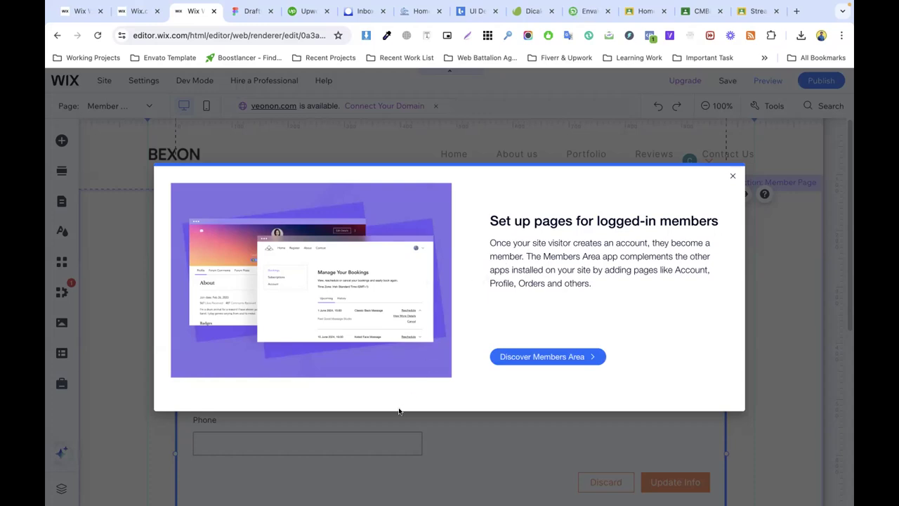
pyautogui.click(562, 357)
pyautogui.click(562, 356)
pyautogui.click(572, 357)
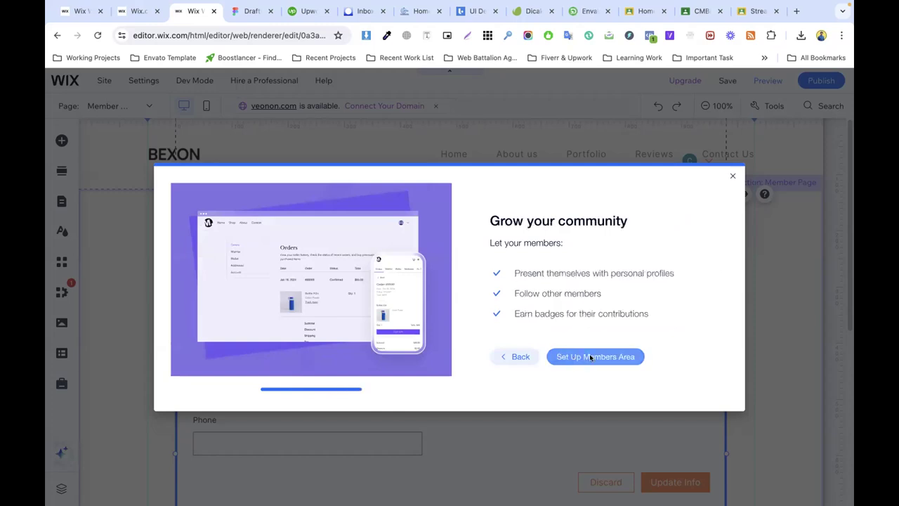
pyautogui.click(591, 356)
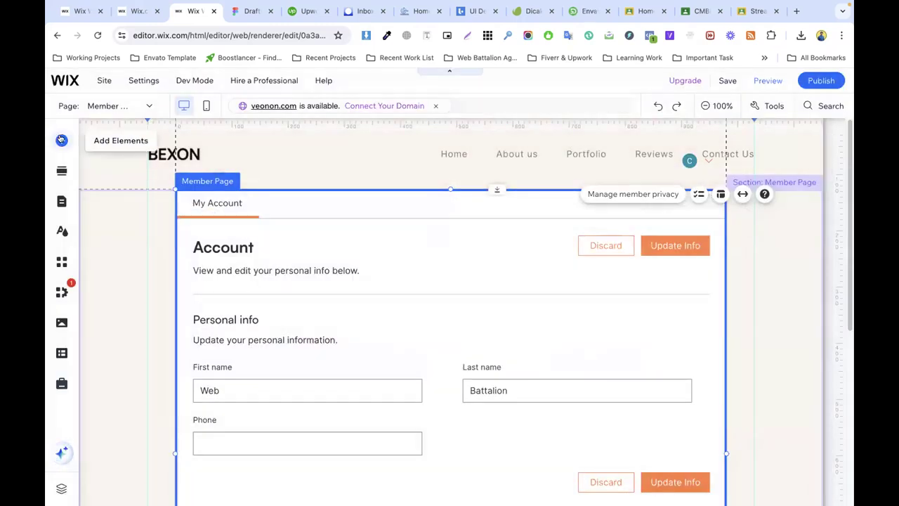
# Step: Open Signup & Login under Manage Pages and set the member signup form to Custom Form
pyautogui.click(146, 106)
pyautogui.click(145, 106)
pyautogui.click(145, 106)
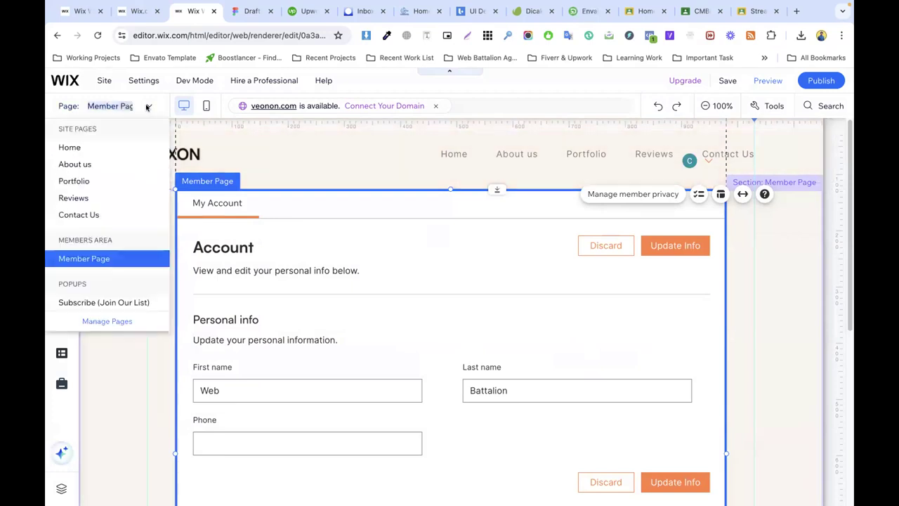
pyautogui.click(109, 321)
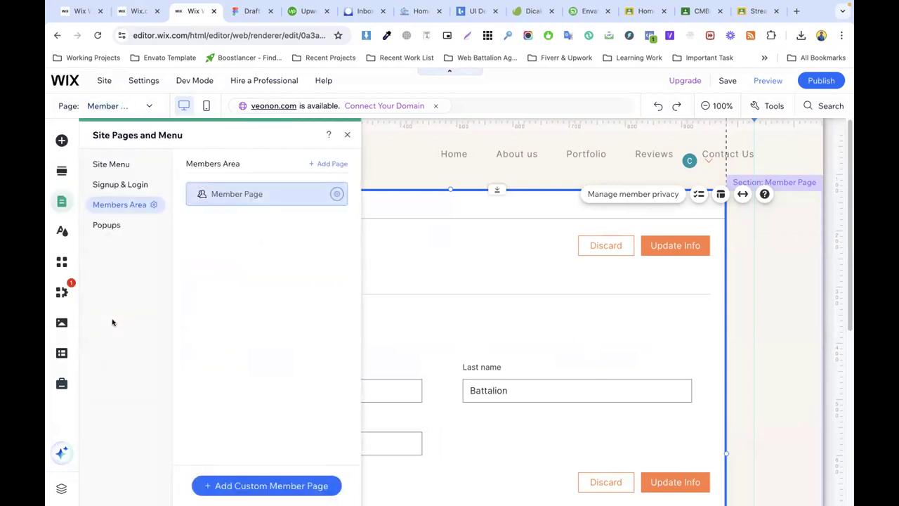
pyautogui.click(116, 184)
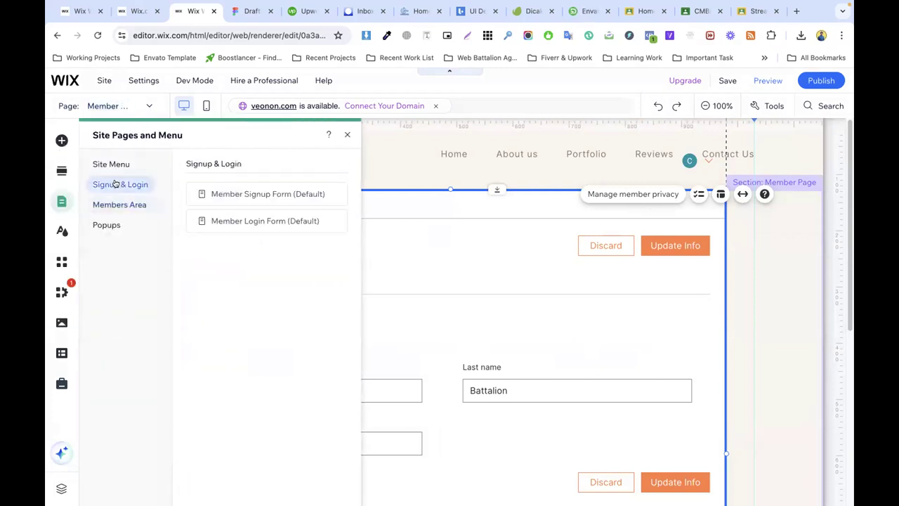
pyautogui.click(255, 194)
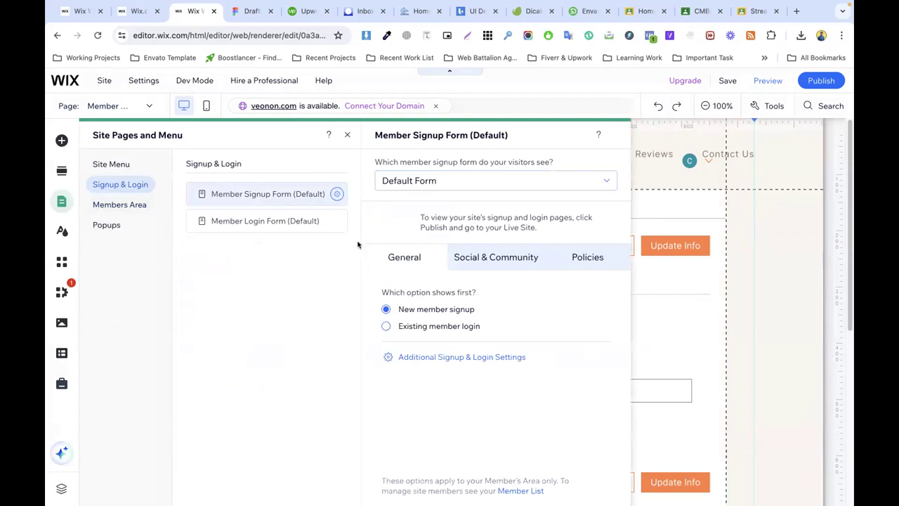
pyautogui.click(422, 181)
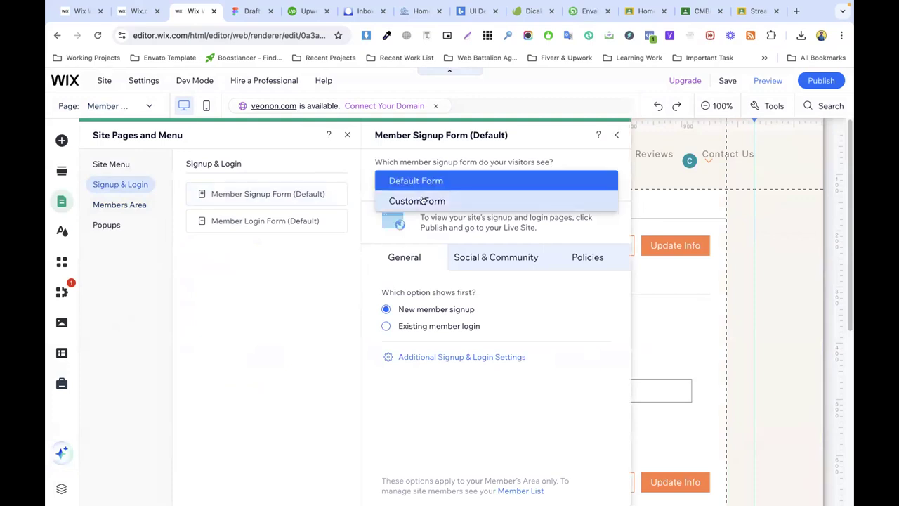
pyautogui.click(423, 201)
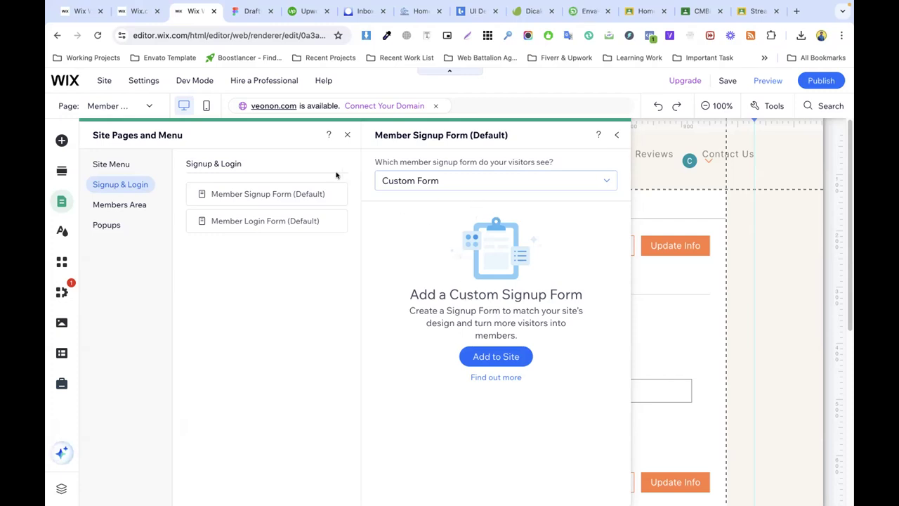
# Step: Set the member login form to Custom Form and close its settings
pyautogui.click(259, 220)
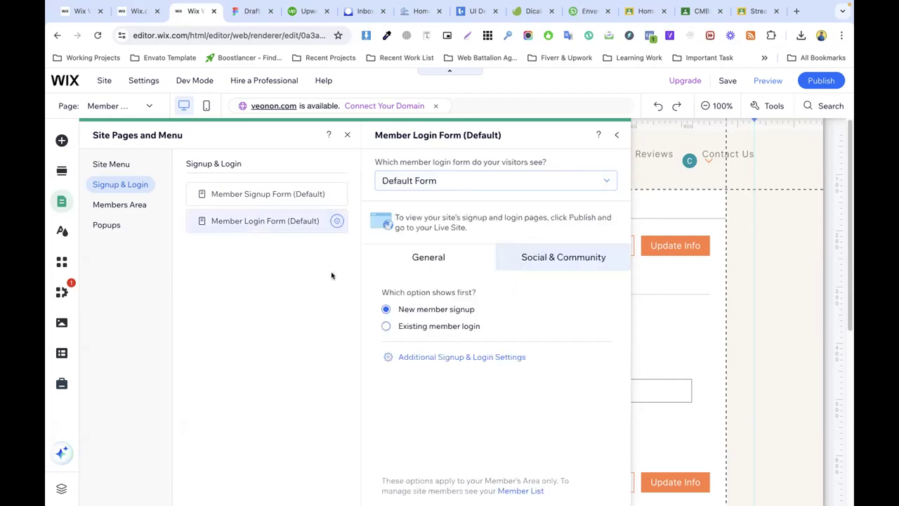
pyautogui.click(442, 180)
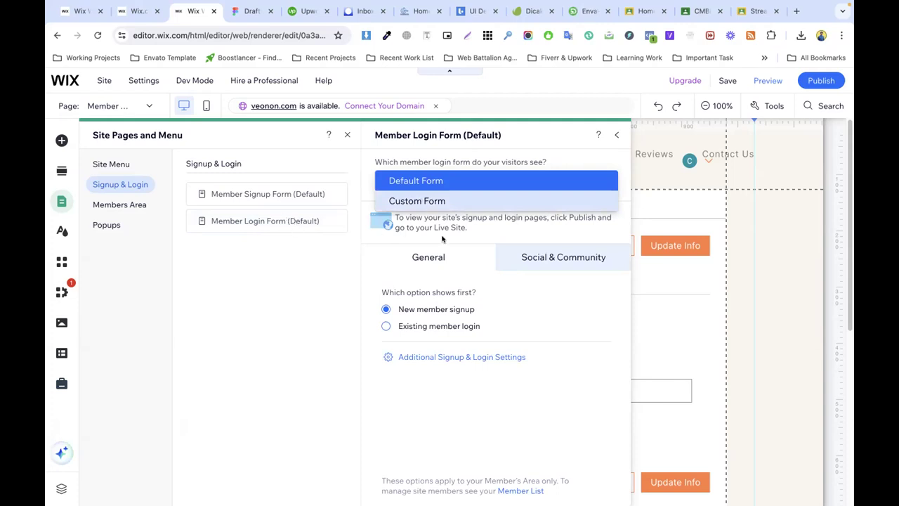
pyautogui.click(472, 229)
pyautogui.click(422, 182)
pyautogui.click(465, 198)
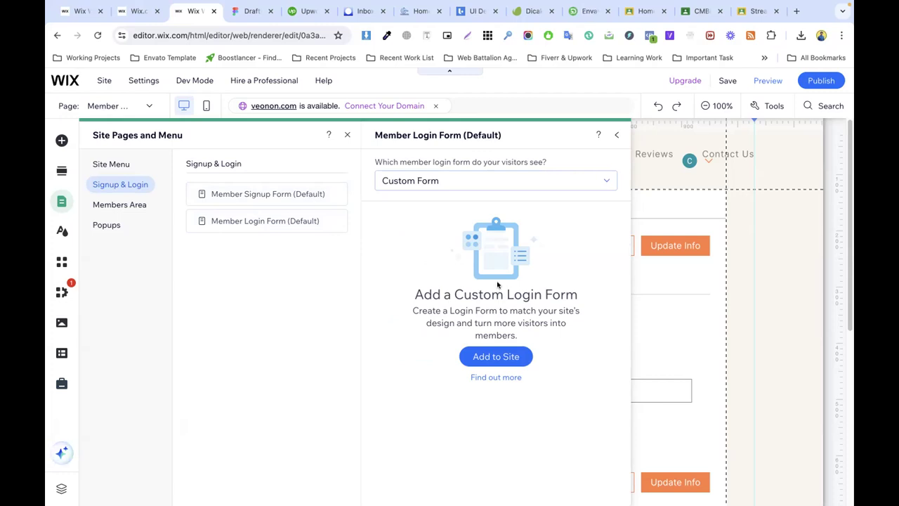
pyautogui.click(617, 135)
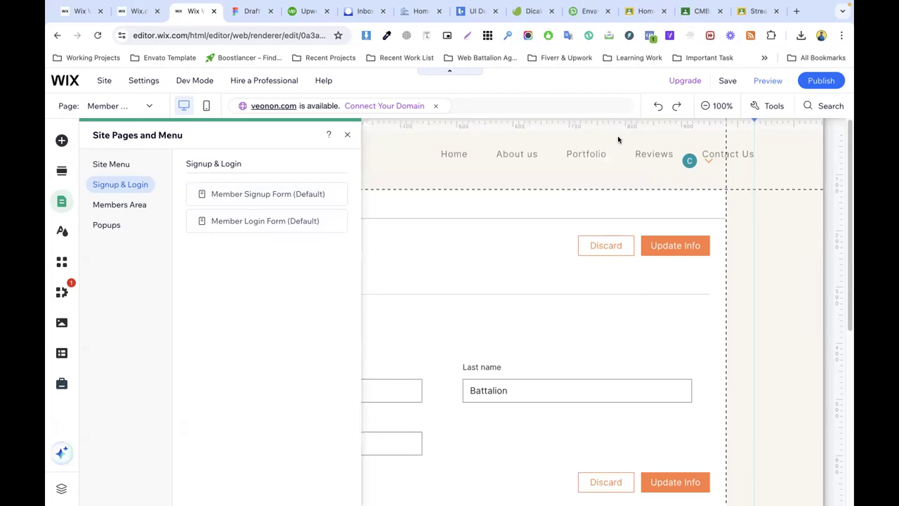
# Step: Close the Site Pages and Menu panel and bring up the top-bar Settings menu
pyautogui.click(347, 134)
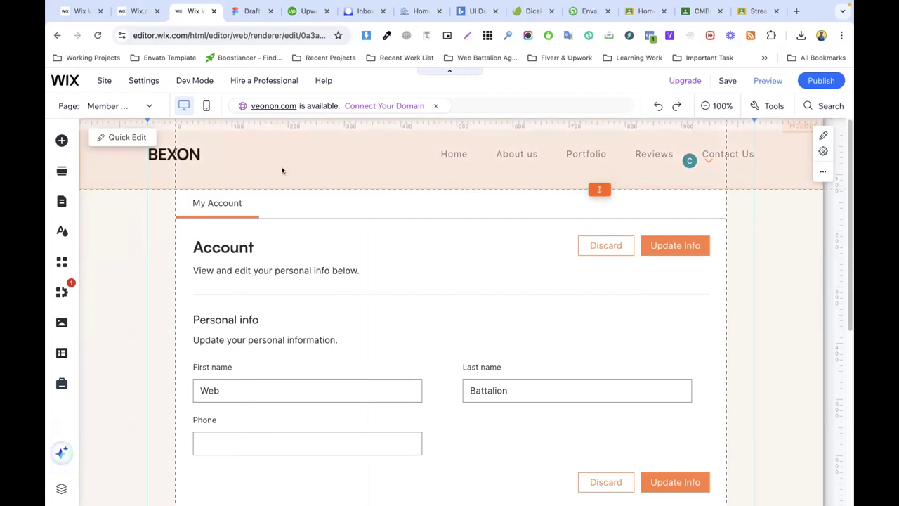
pyautogui.click(61, 140)
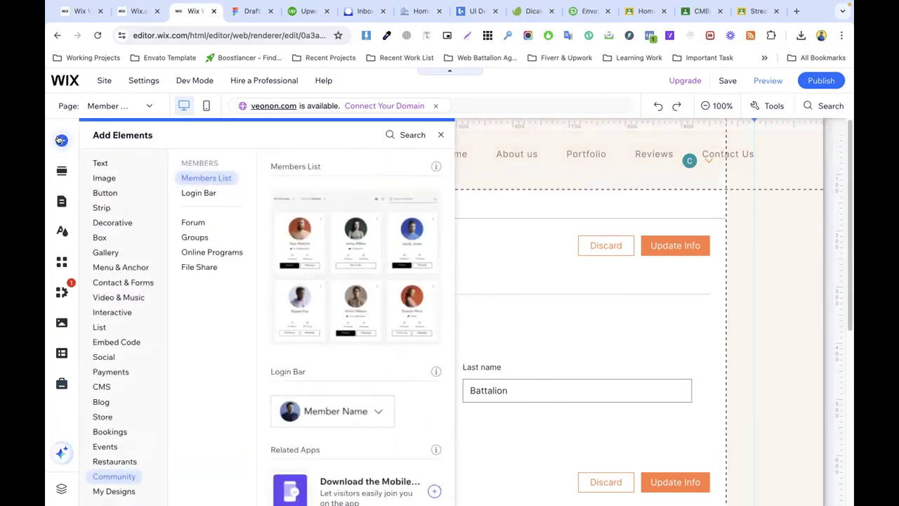
pyautogui.click(118, 106)
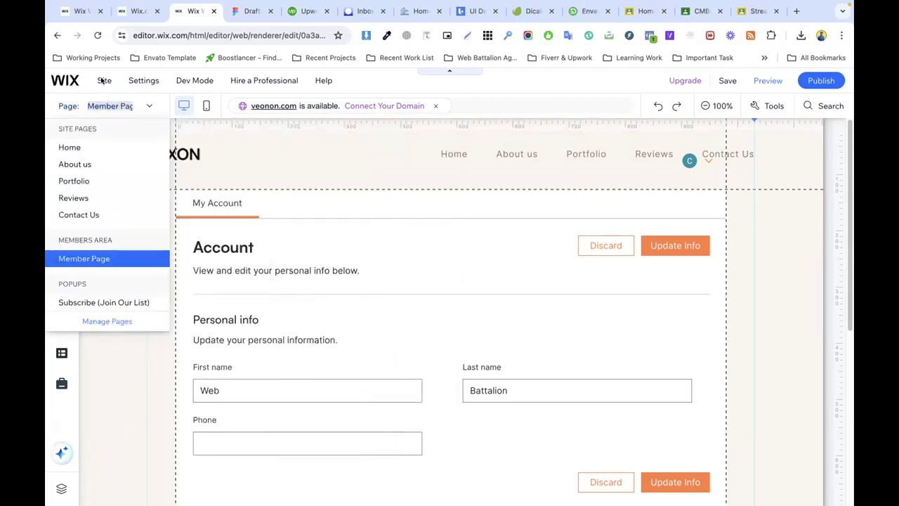
pyautogui.click(102, 81)
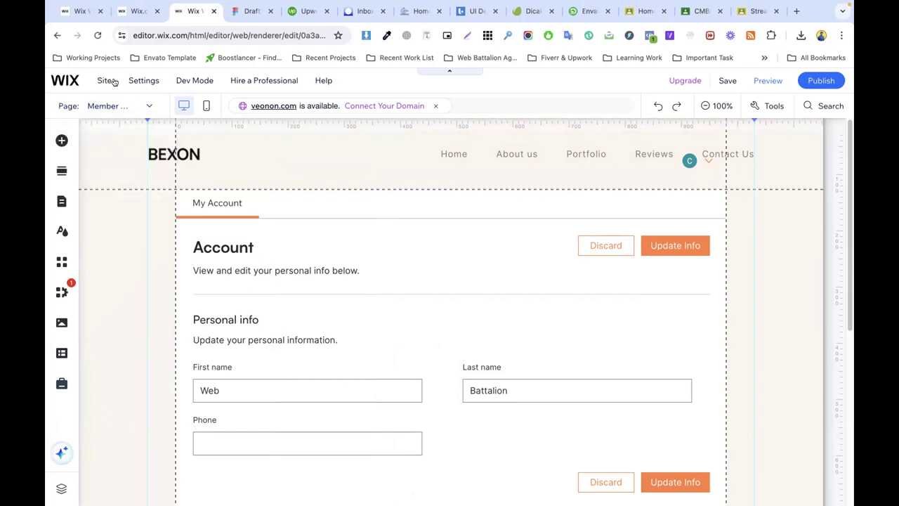
pyautogui.click(144, 81)
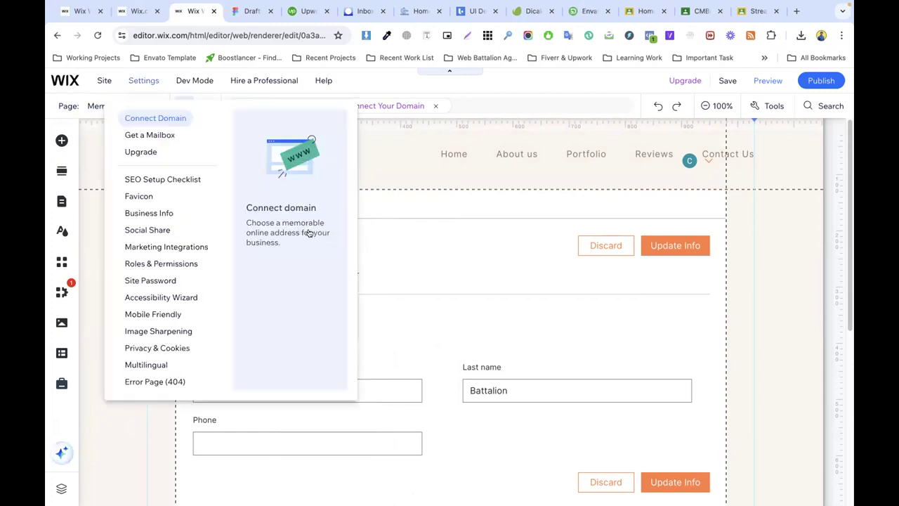
# Step: Pick Multilingual from Settings, then reload the crashed Wix editor tab in Chrome
pyautogui.click(147, 365)
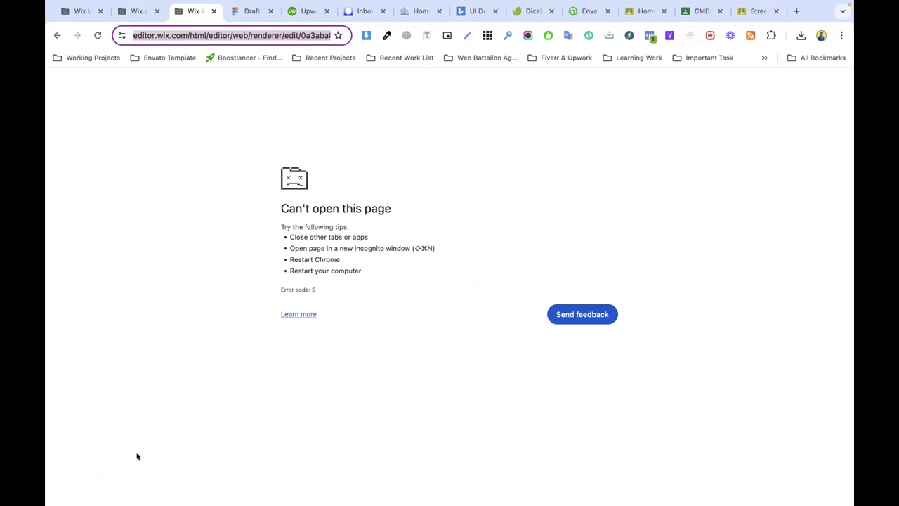
pyautogui.click(99, 35)
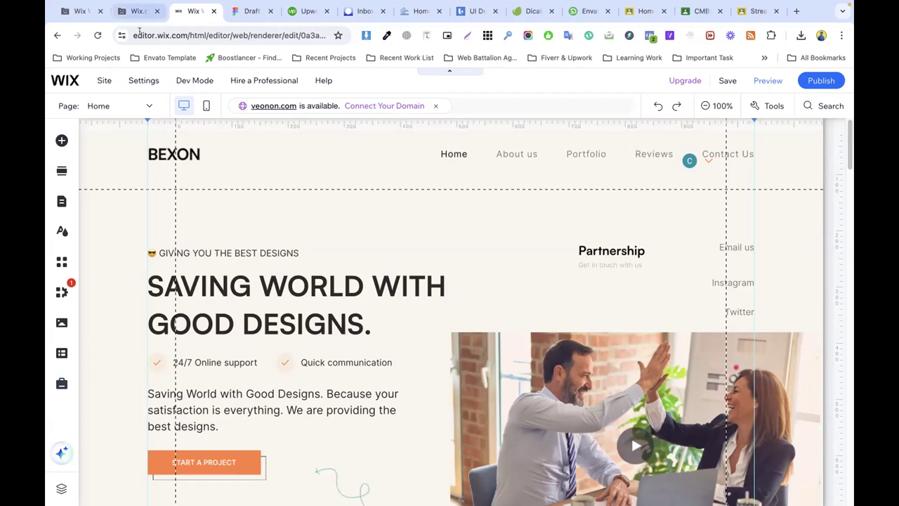
# Step: Start Multilingual setup with English as main language and the United States flag
pyautogui.moveTo(142, 81)
pyautogui.moveTo(104, 82)
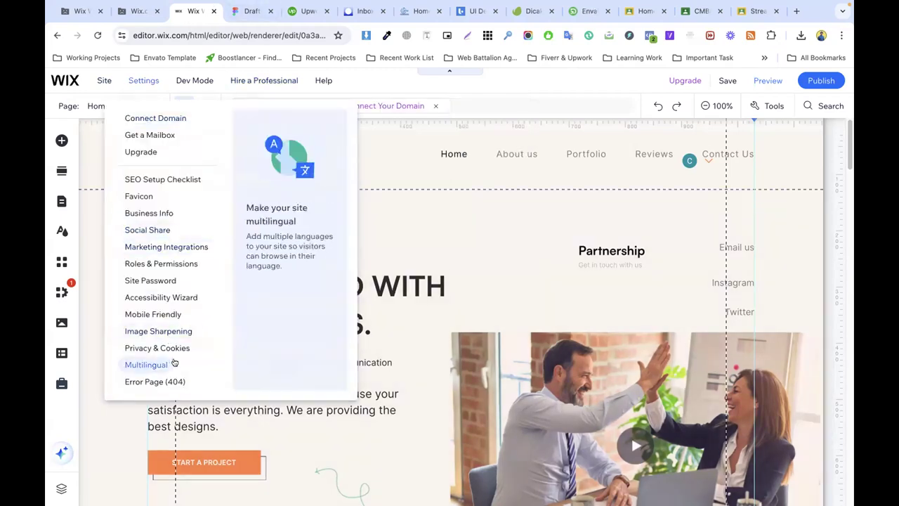
pyautogui.click(161, 364)
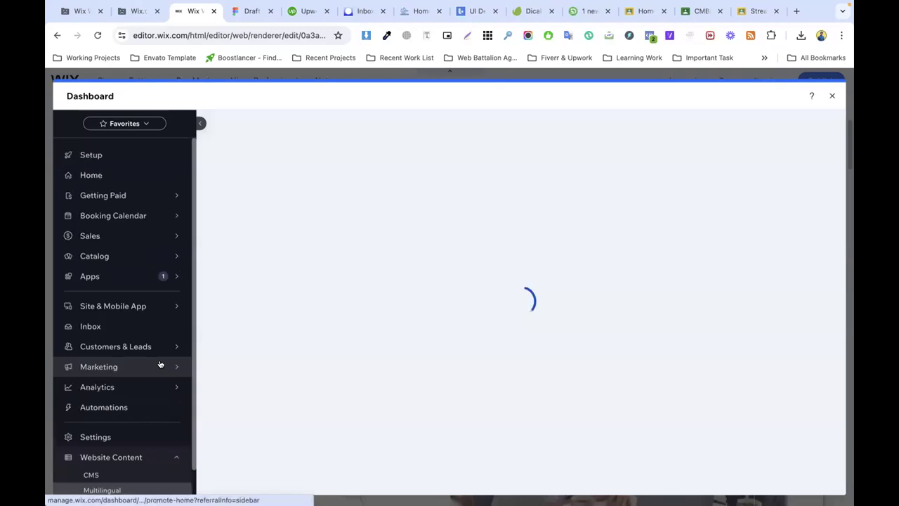
pyautogui.moveTo(161, 364)
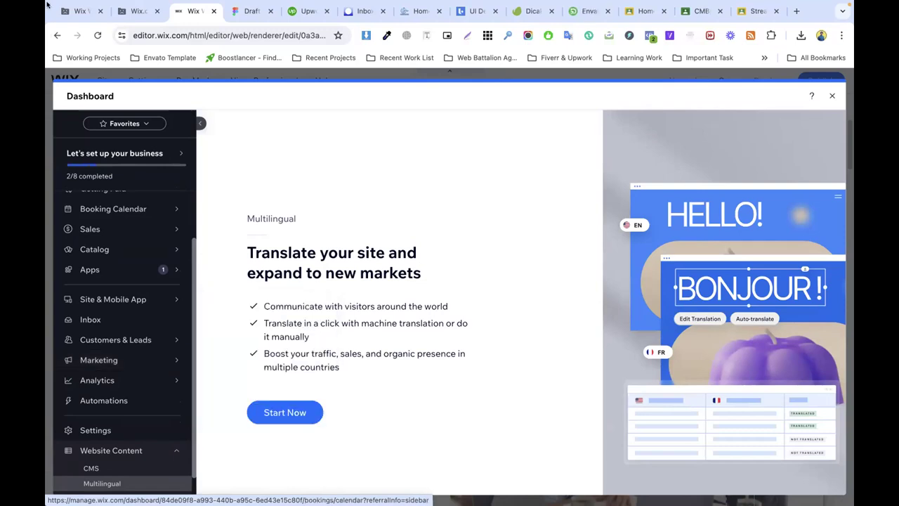
pyautogui.click(289, 412)
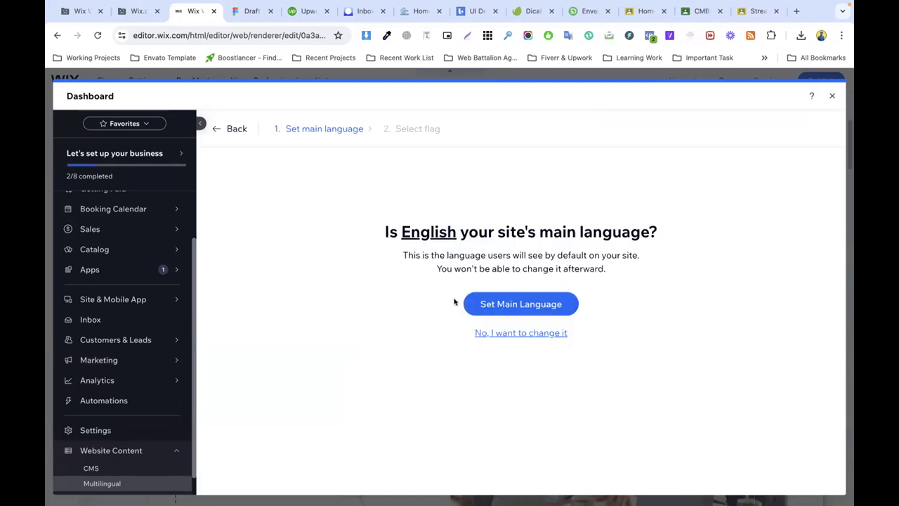
pyautogui.click(499, 303)
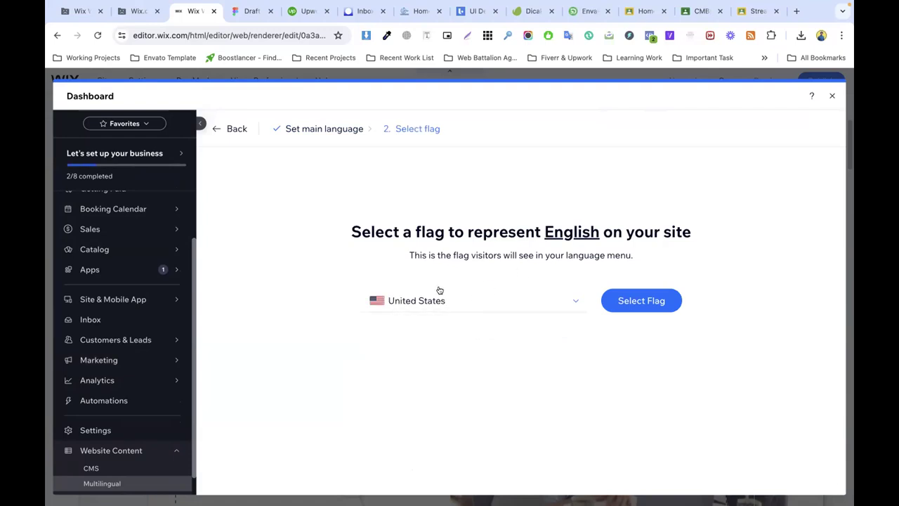
pyautogui.click(637, 304)
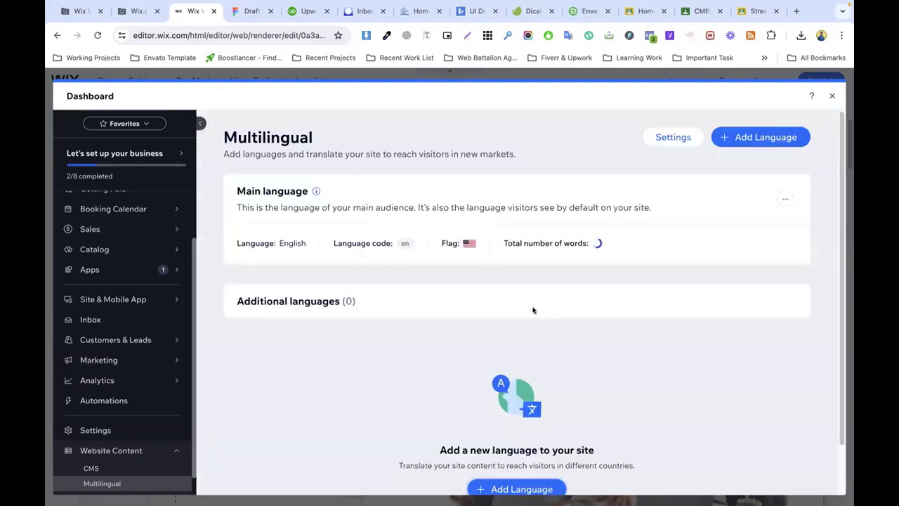
# Step: Begin adding a language and search 'arab' to pick Arabic
pyautogui.click(757, 137)
pyautogui.click(375, 177)
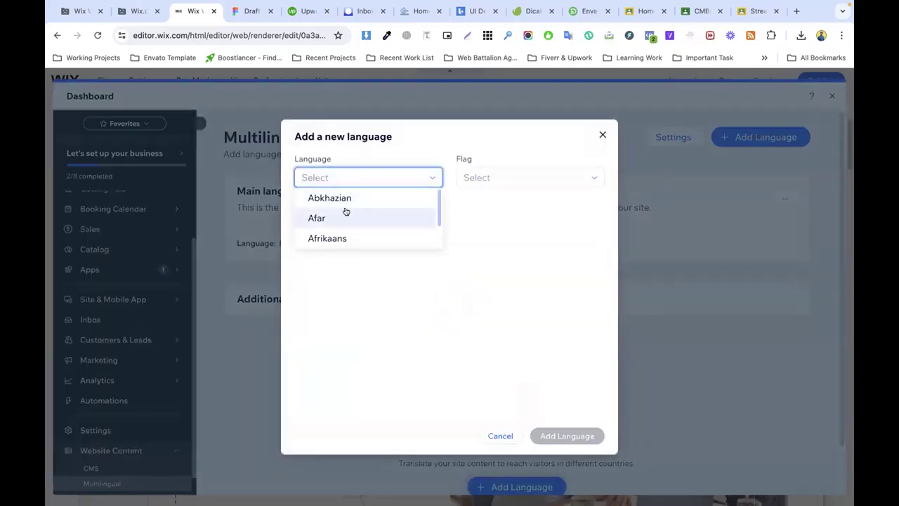
pyautogui.click(485, 177)
pyautogui.click(366, 172)
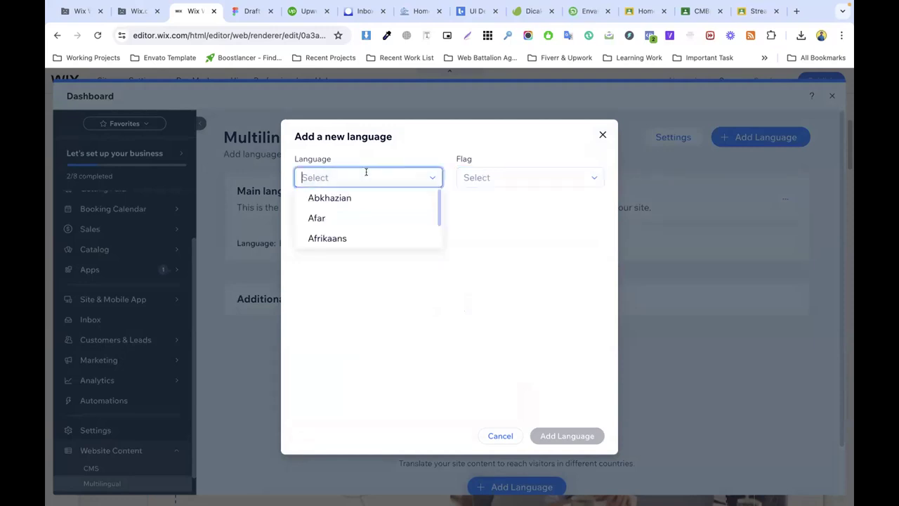
pyautogui.scroll(-8, 354, 211)
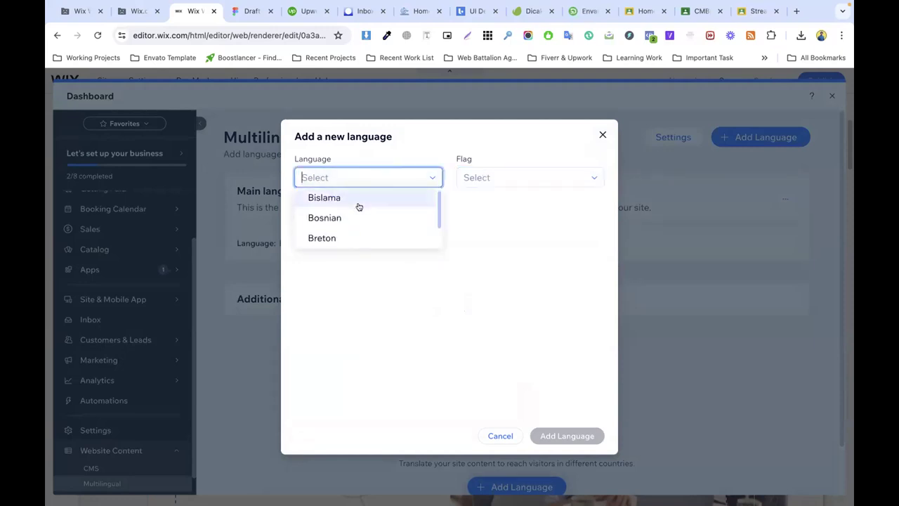
pyautogui.scroll(-6, 354, 208)
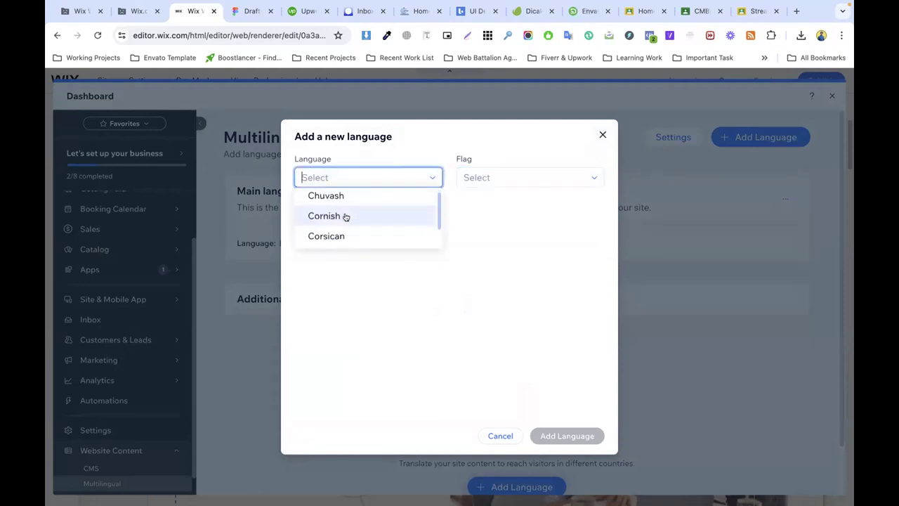
pyautogui.scroll(-3, 344, 217)
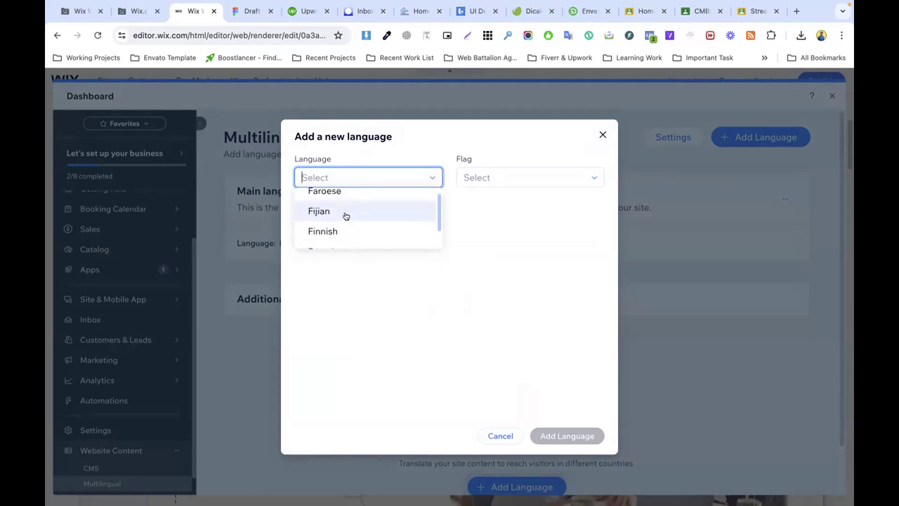
pyautogui.scroll(-5, 348, 214)
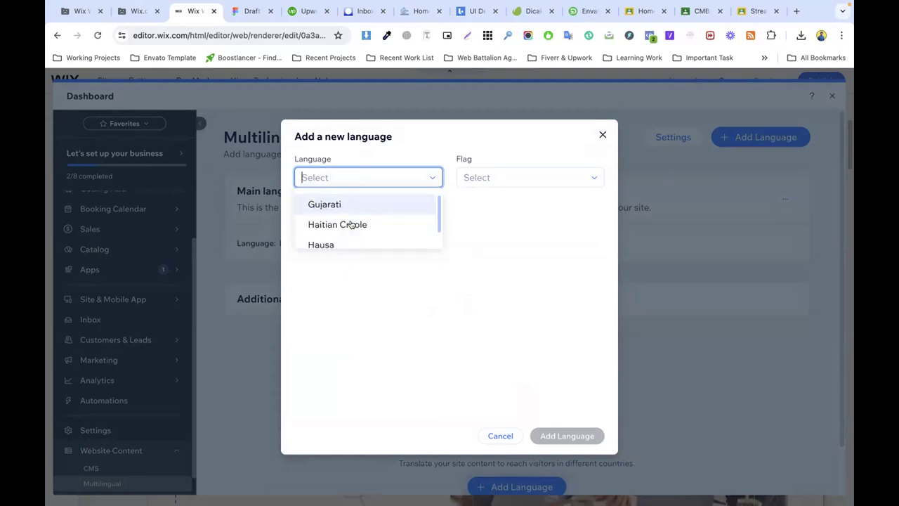
pyautogui.write('ara')
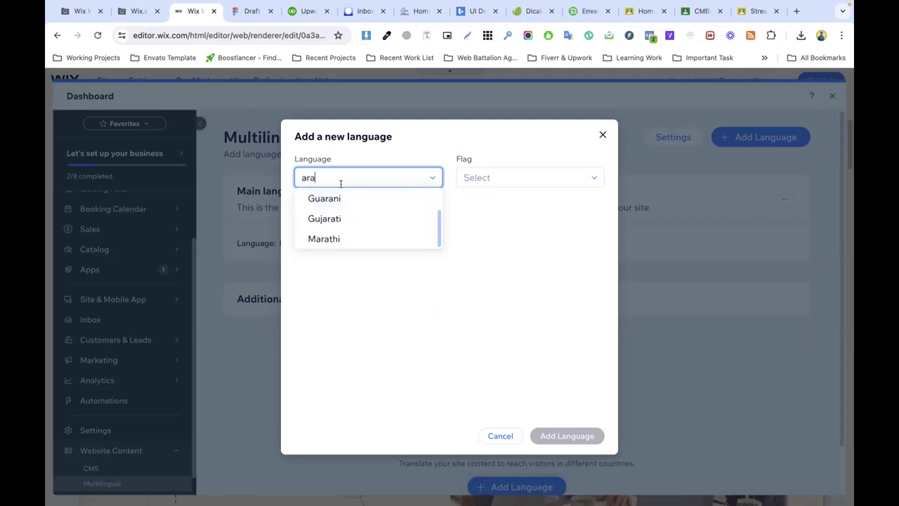
pyautogui.write('bi')
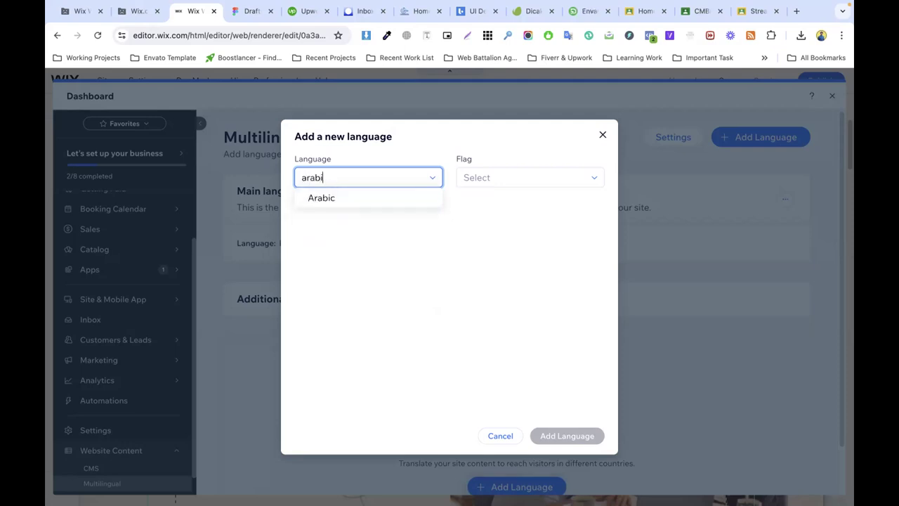
pyautogui.click(321, 198)
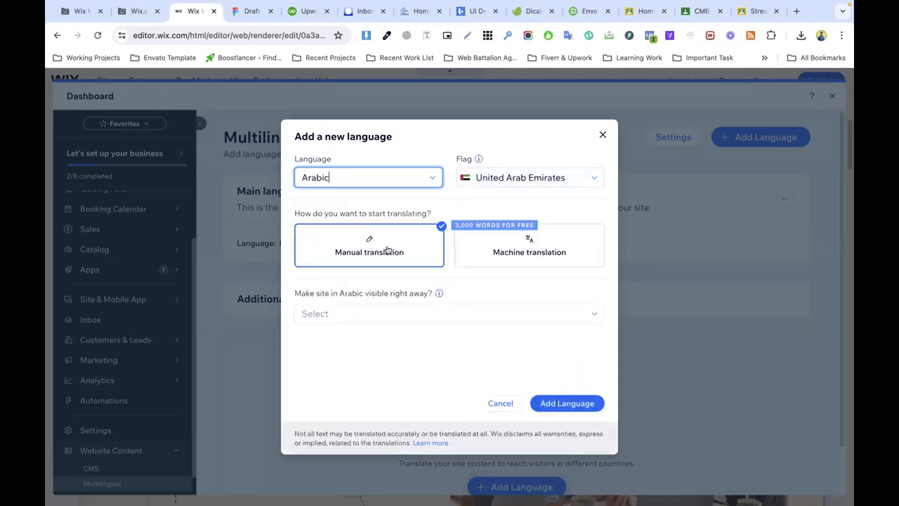
# Step: Set Arabic to be visible right away and add it to the site
pyautogui.click(564, 402)
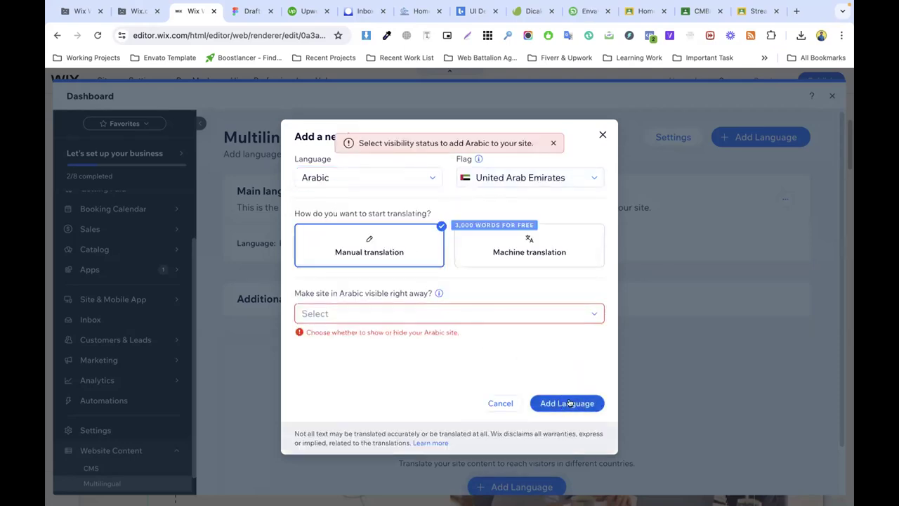
pyautogui.click(384, 312)
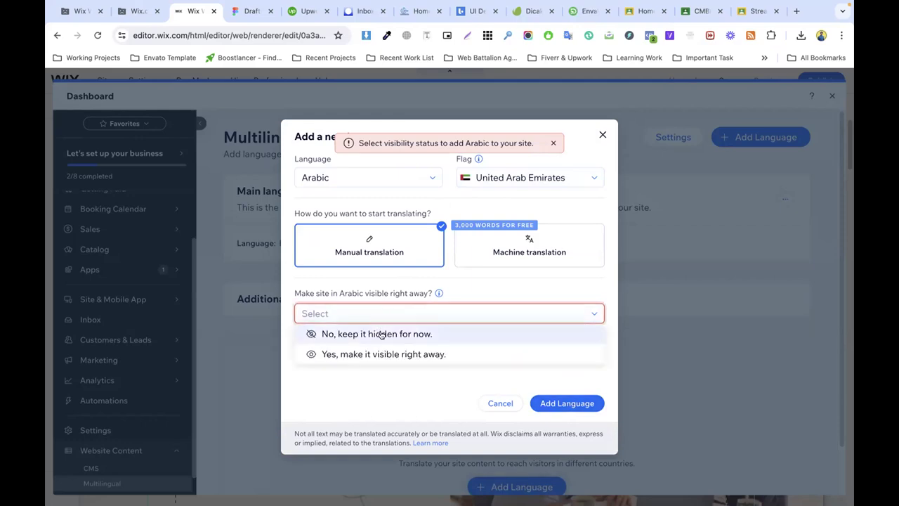
pyautogui.click(376, 334)
pyautogui.click(375, 313)
pyautogui.click(376, 351)
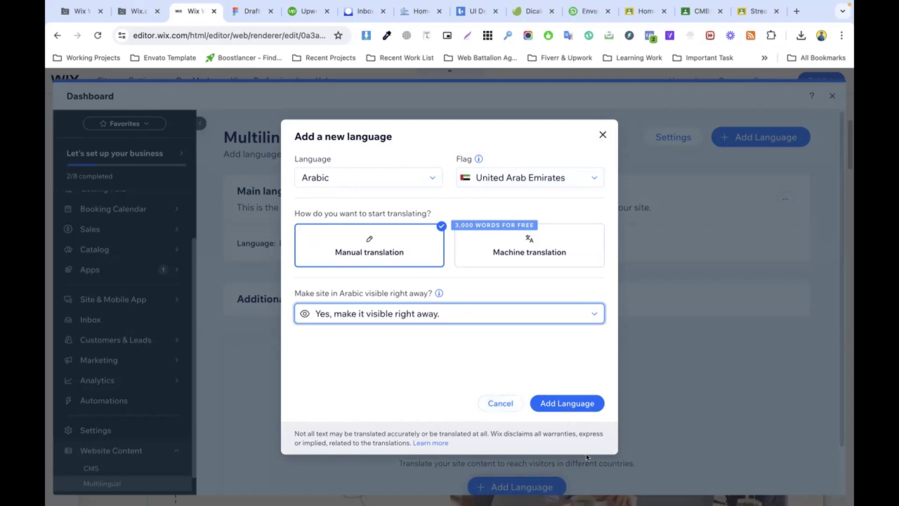
pyautogui.click(558, 402)
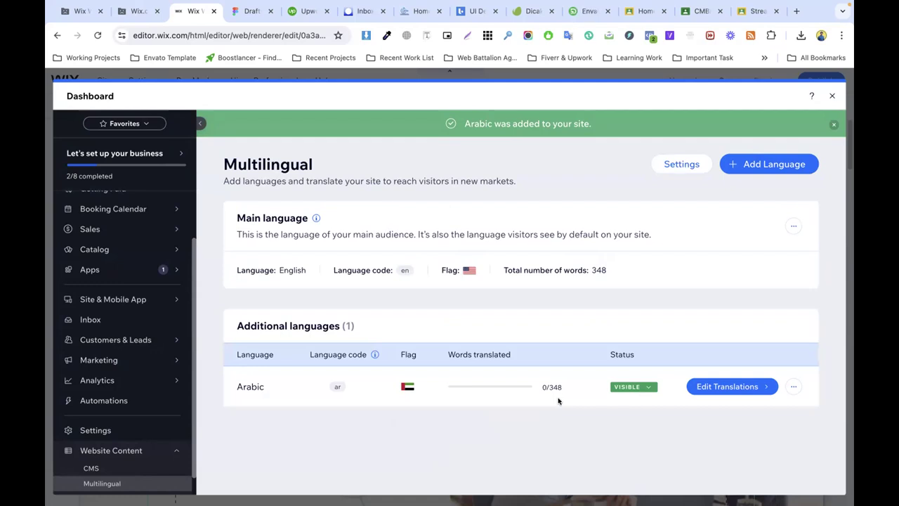
# Step: Save the Arabic translations and close the dashboard
pyautogui.click(738, 387)
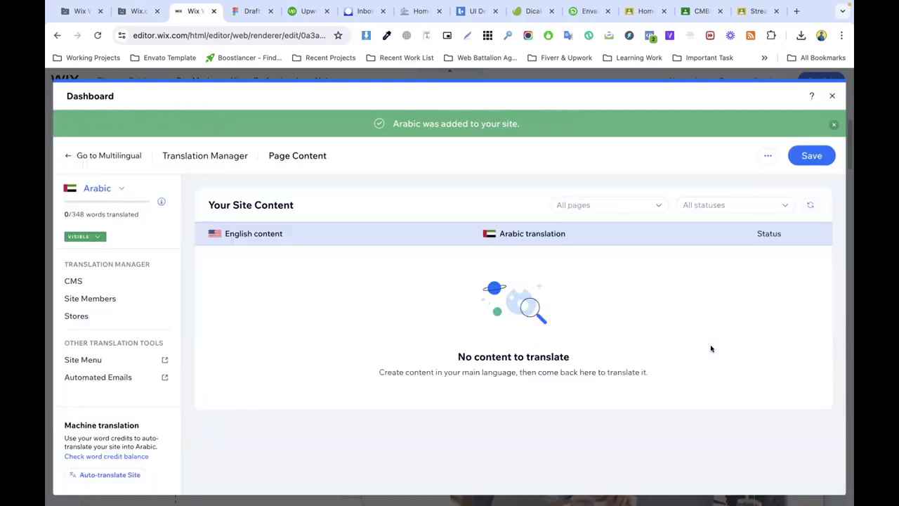
pyautogui.click(813, 156)
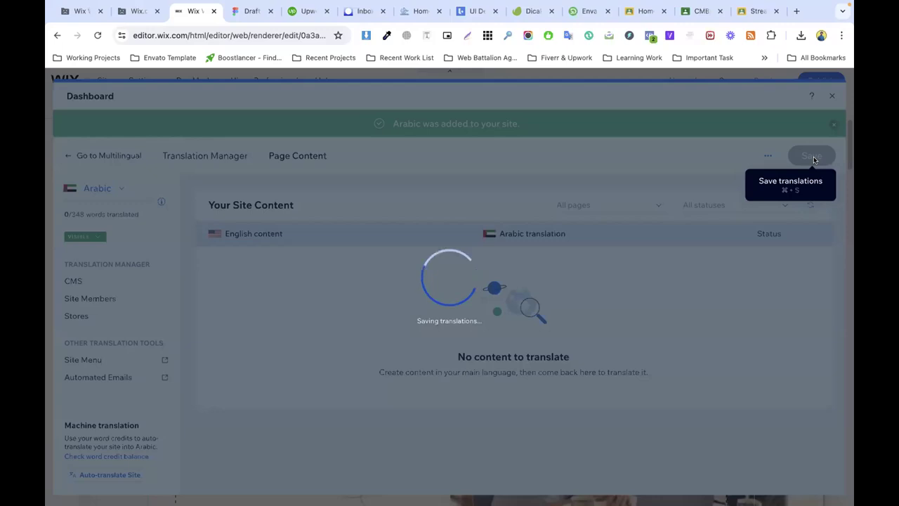
pyautogui.click(832, 96)
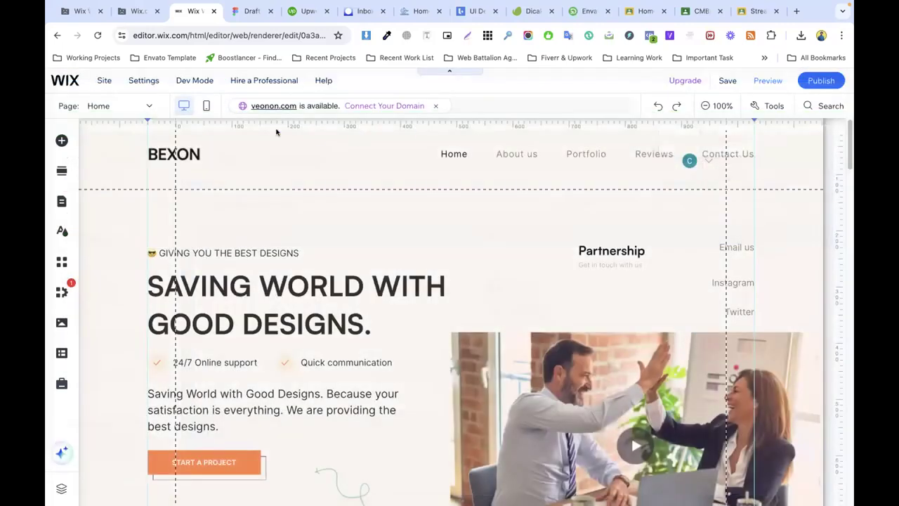
# Step: Switch to Arabic and auto-translate the 'GIVING YOU THE BEST DESIGNS' tagline
pyautogui.click(117, 108)
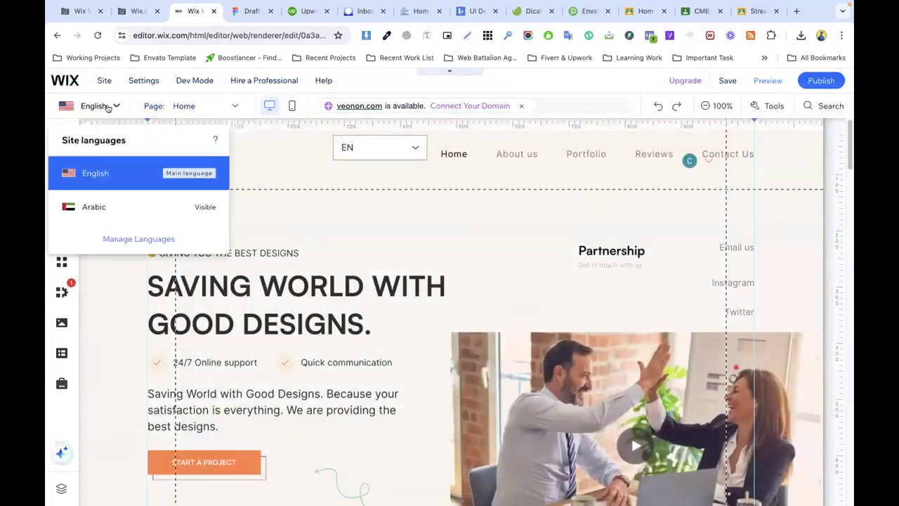
pyautogui.click(107, 203)
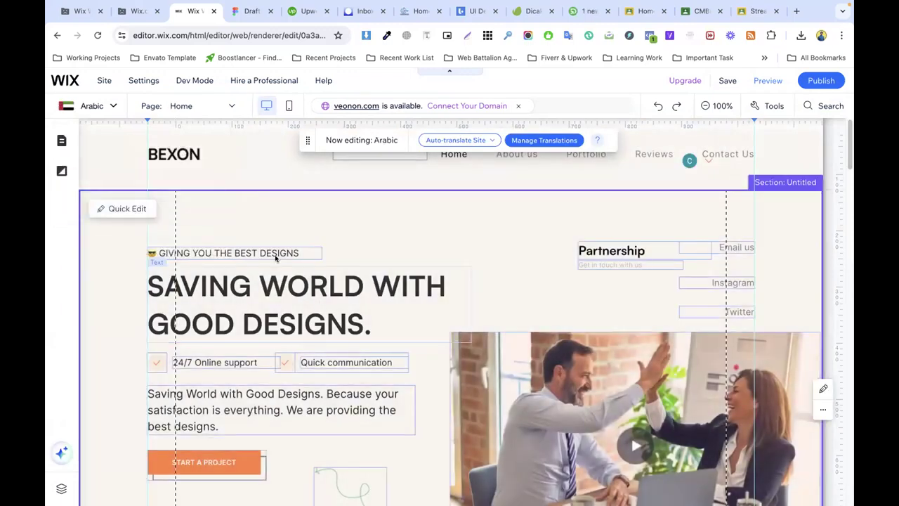
pyautogui.doubleClick(276, 259)
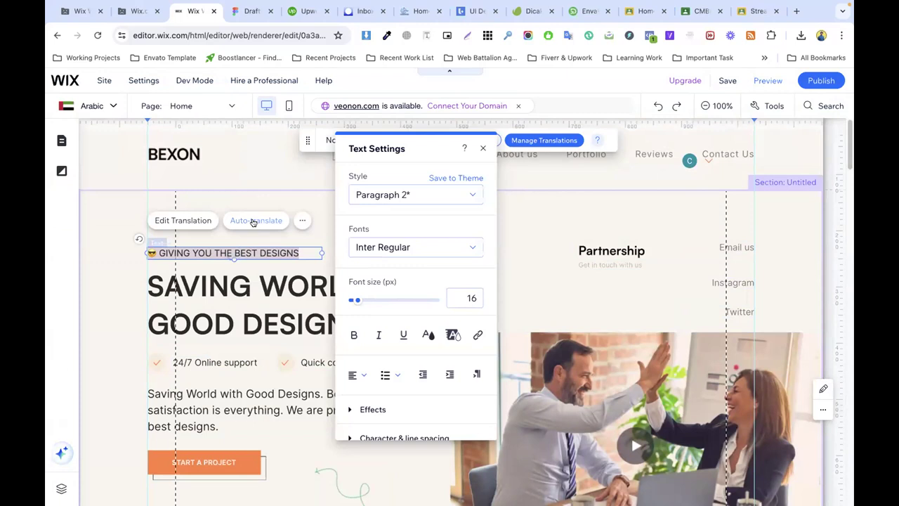
pyautogui.click(253, 222)
# Step: Auto-translate the 'SAVING WORLD WITH GOOD DESIGNS.' heading into Arabic
pyautogui.click(232, 293)
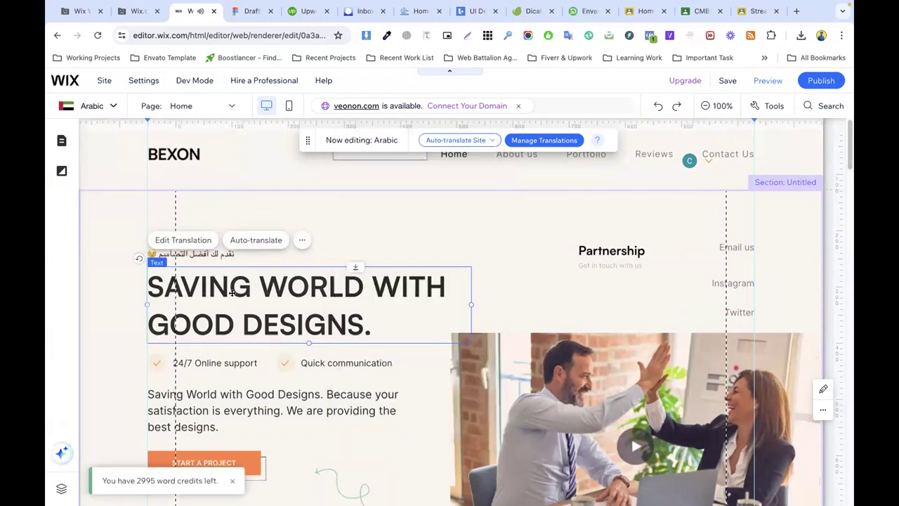
pyautogui.doubleClick(232, 294)
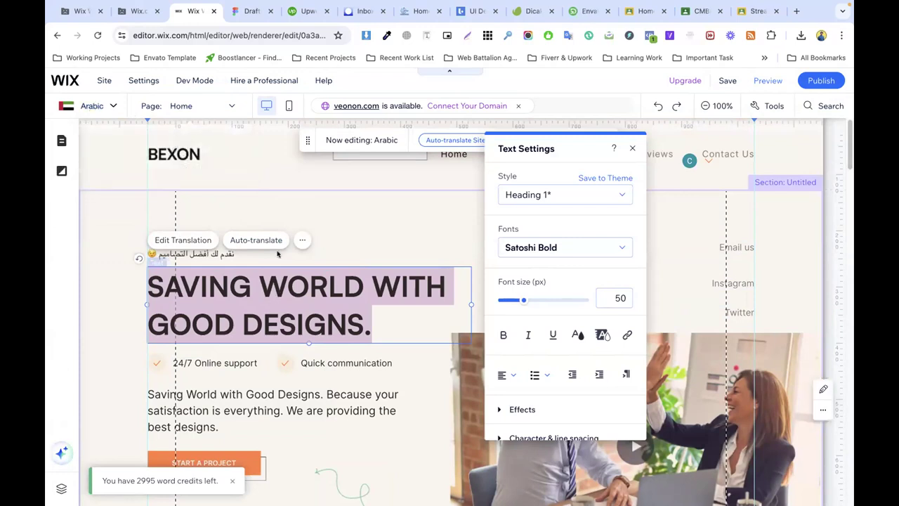
pyautogui.click(256, 240)
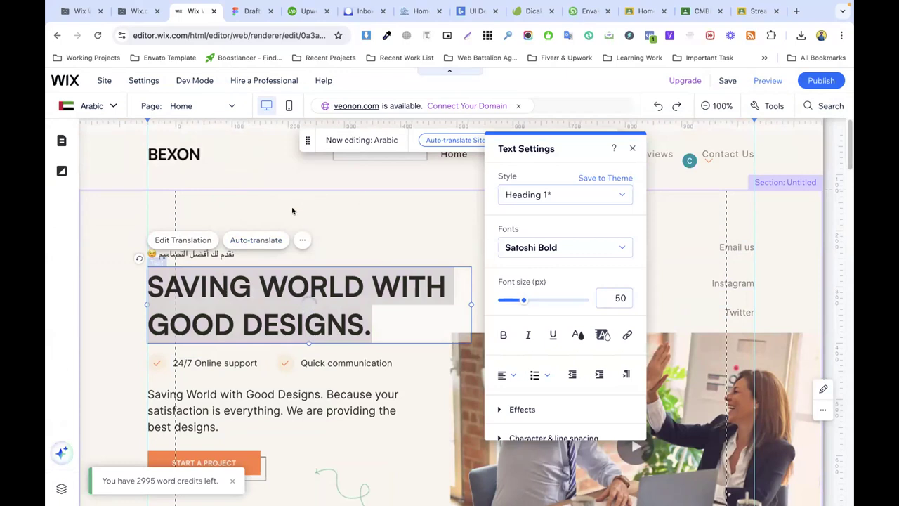